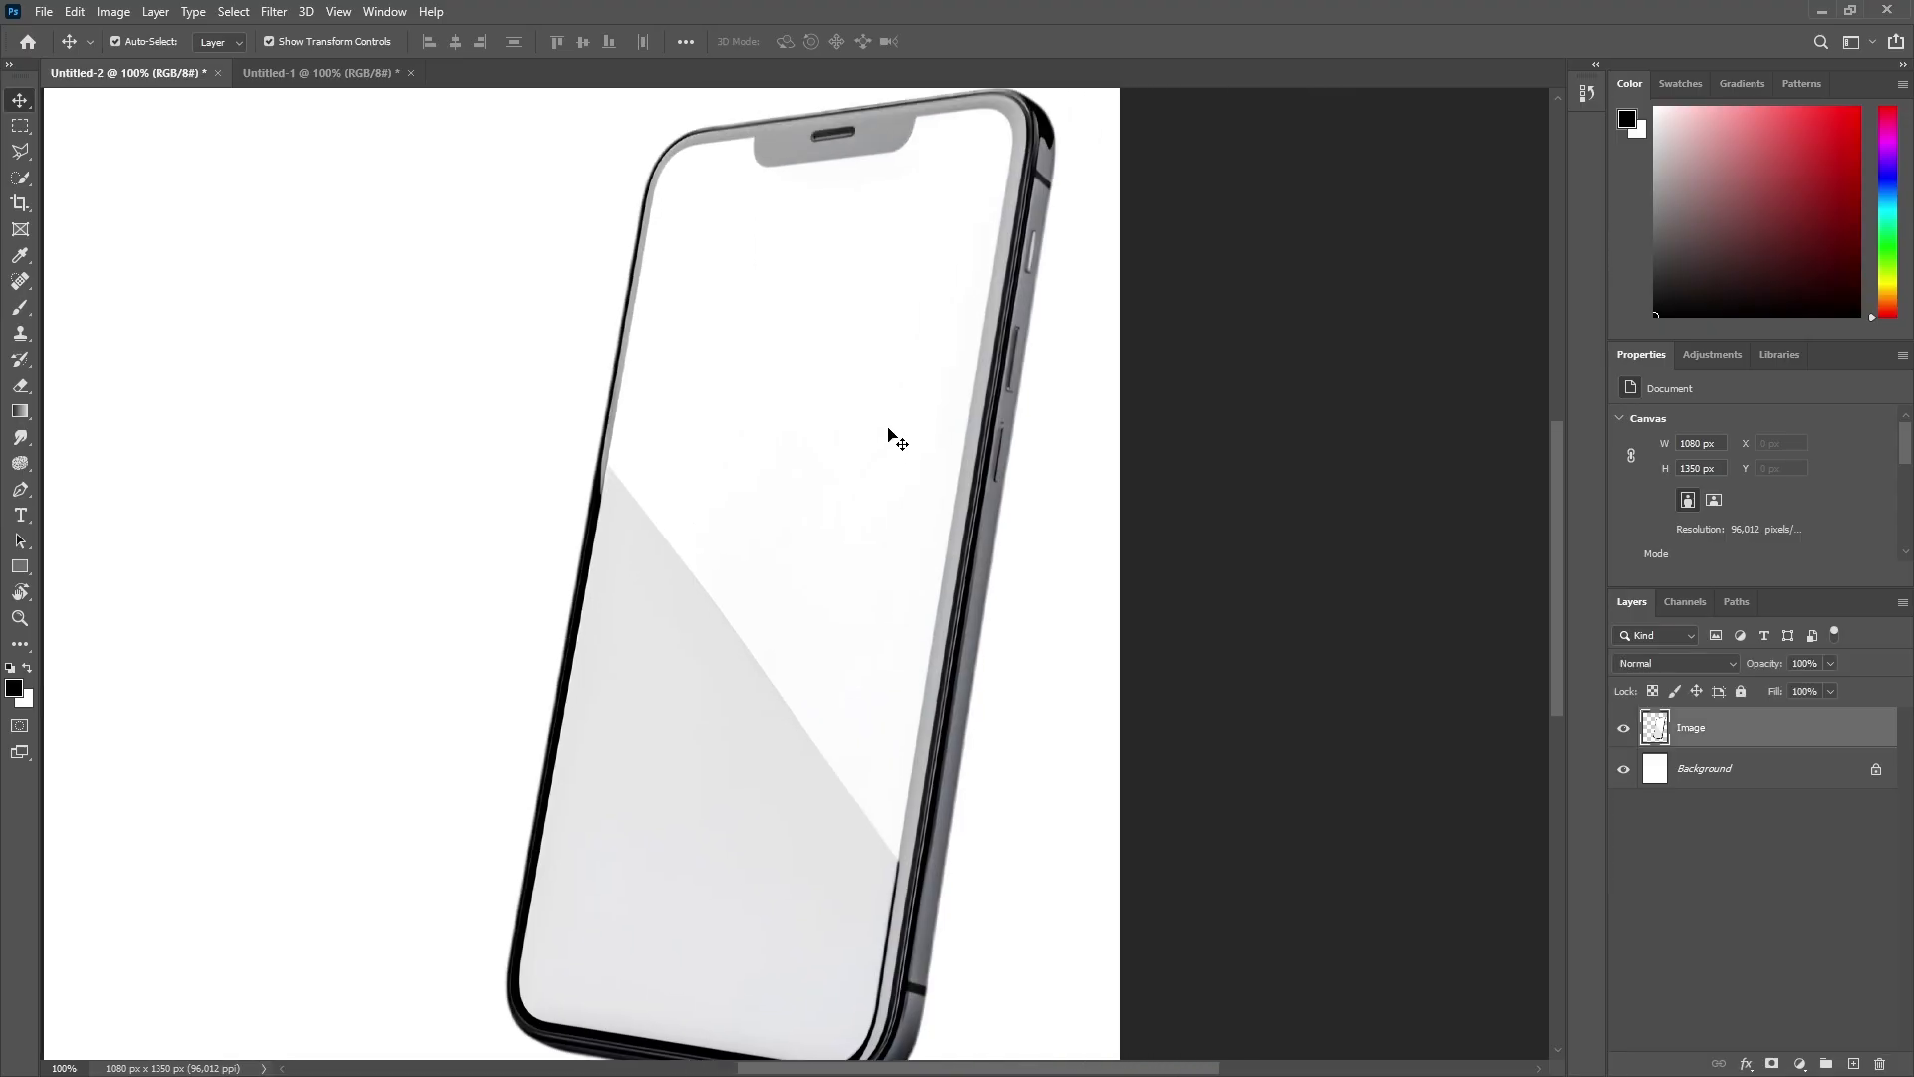
# Step: Select the phone's blank screen area by tracing its inner edge and the notch with the Magnetic Lasso tool
pyautogui.rightClick(20, 151)
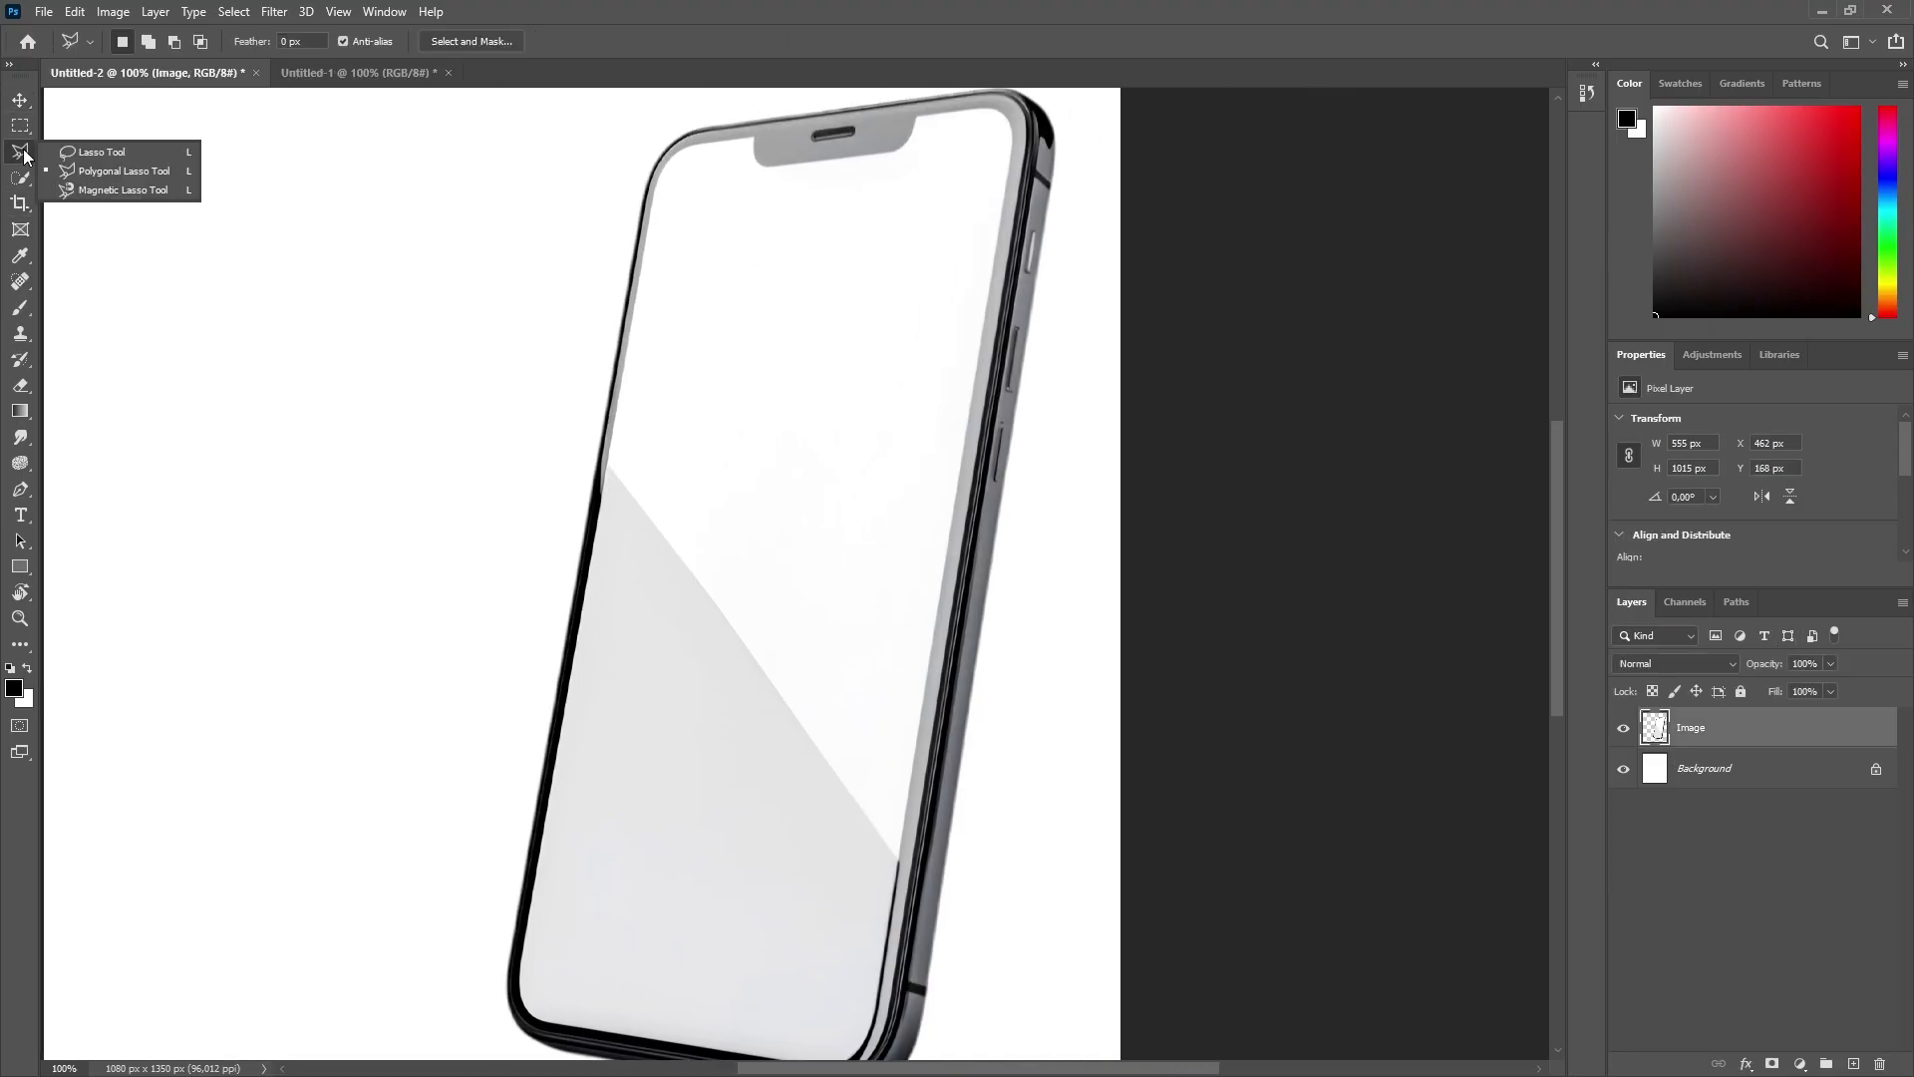
pyautogui.click(119, 192)
pyautogui.click(752, 135)
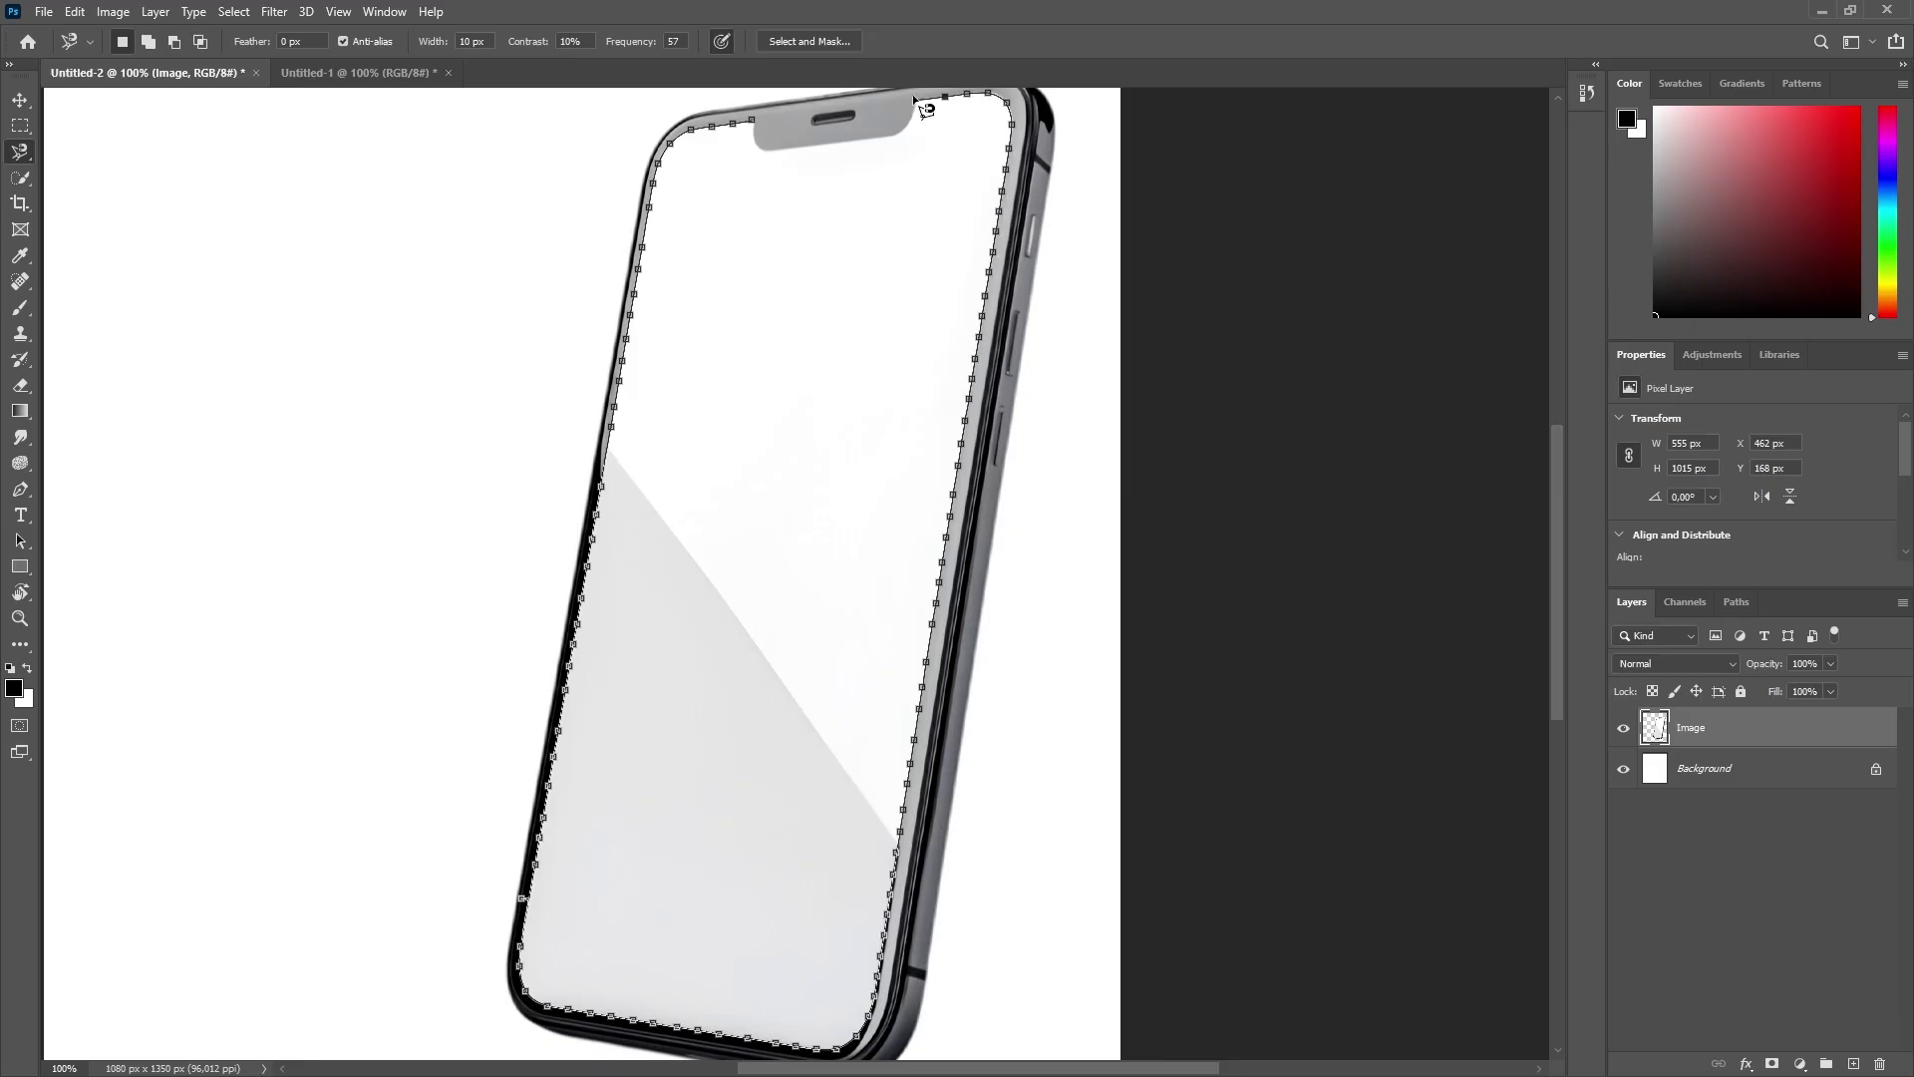
pyautogui.click(764, 130)
# Step: Add the missed screen slivers at both notch corners to the selection with the Polygonal Lasso tool
pyautogui.hotkey('ctrl', '+')
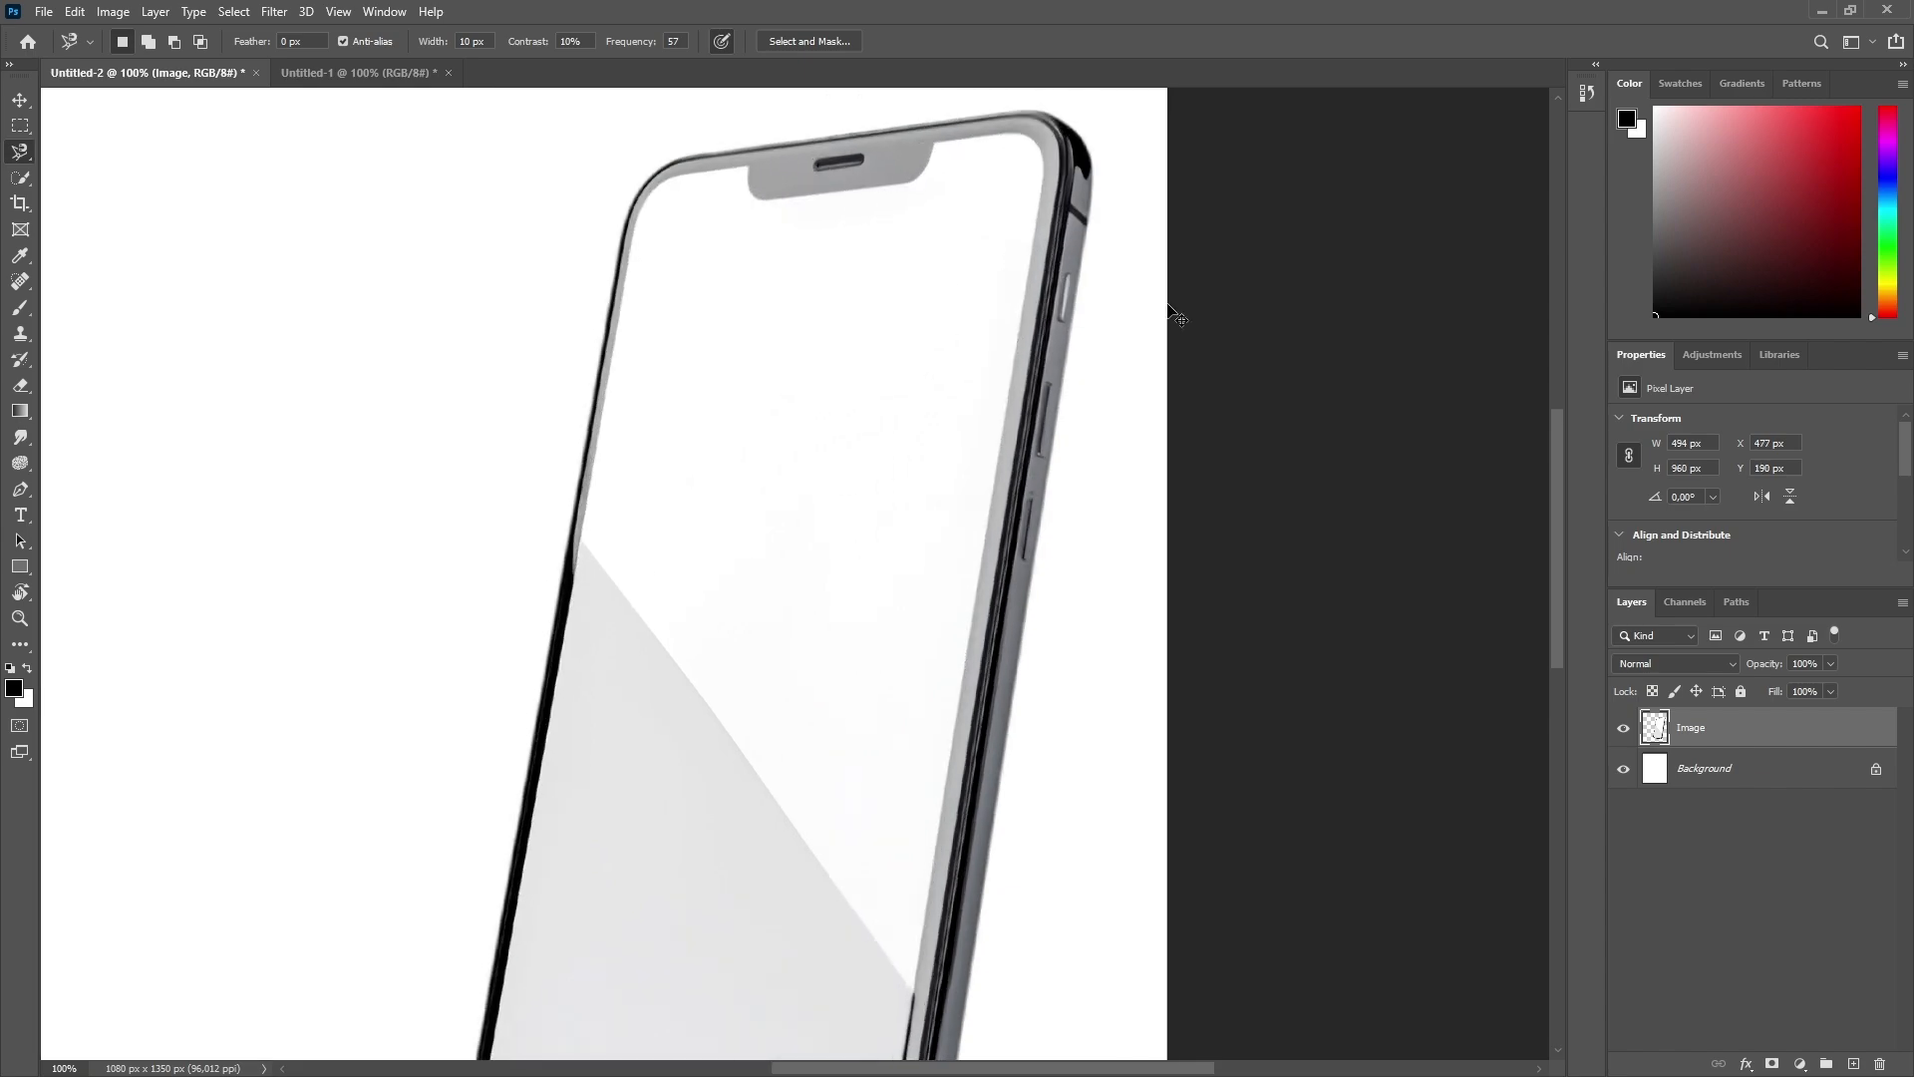
pyautogui.moveTo(1099, 319); pyautogui.dragTo(842, 935)
pyautogui.hotkey('ctrl', '+')
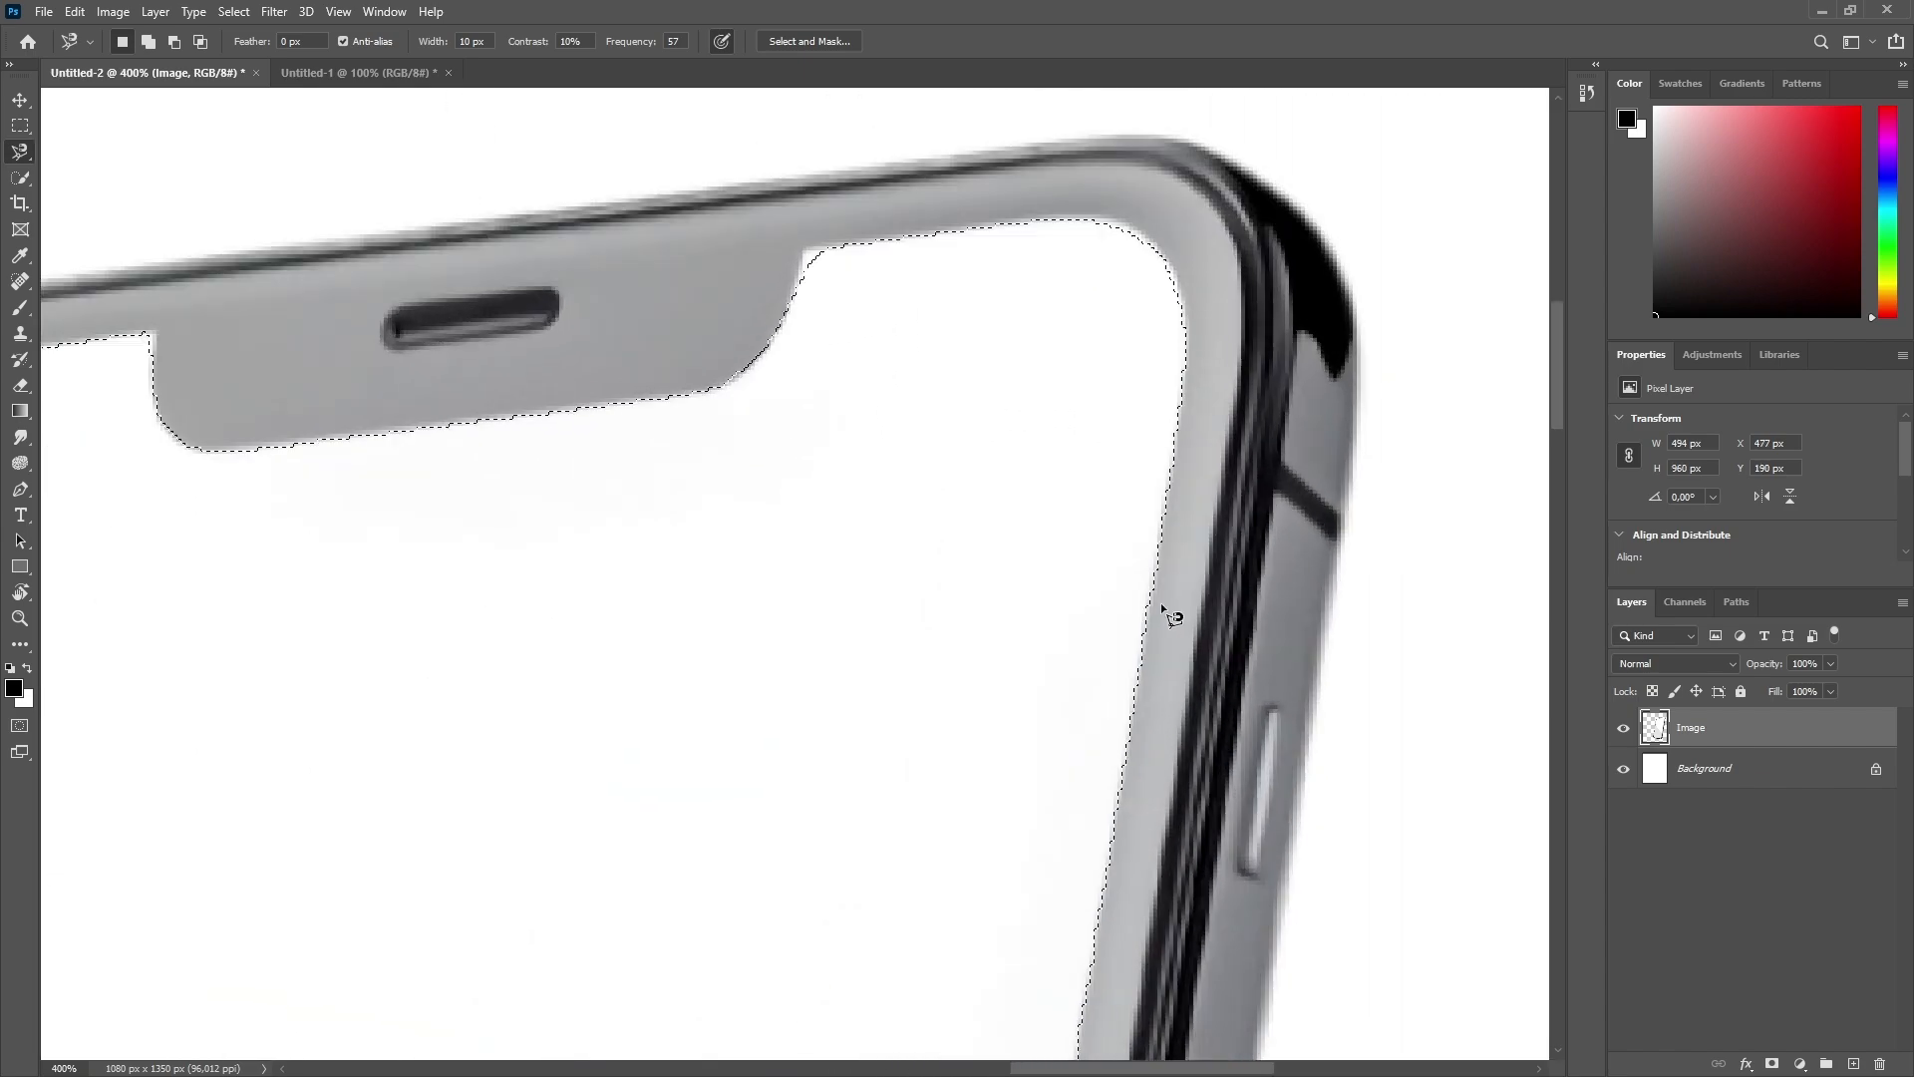
pyautogui.rightClick(20, 151)
pyautogui.click(95, 177)
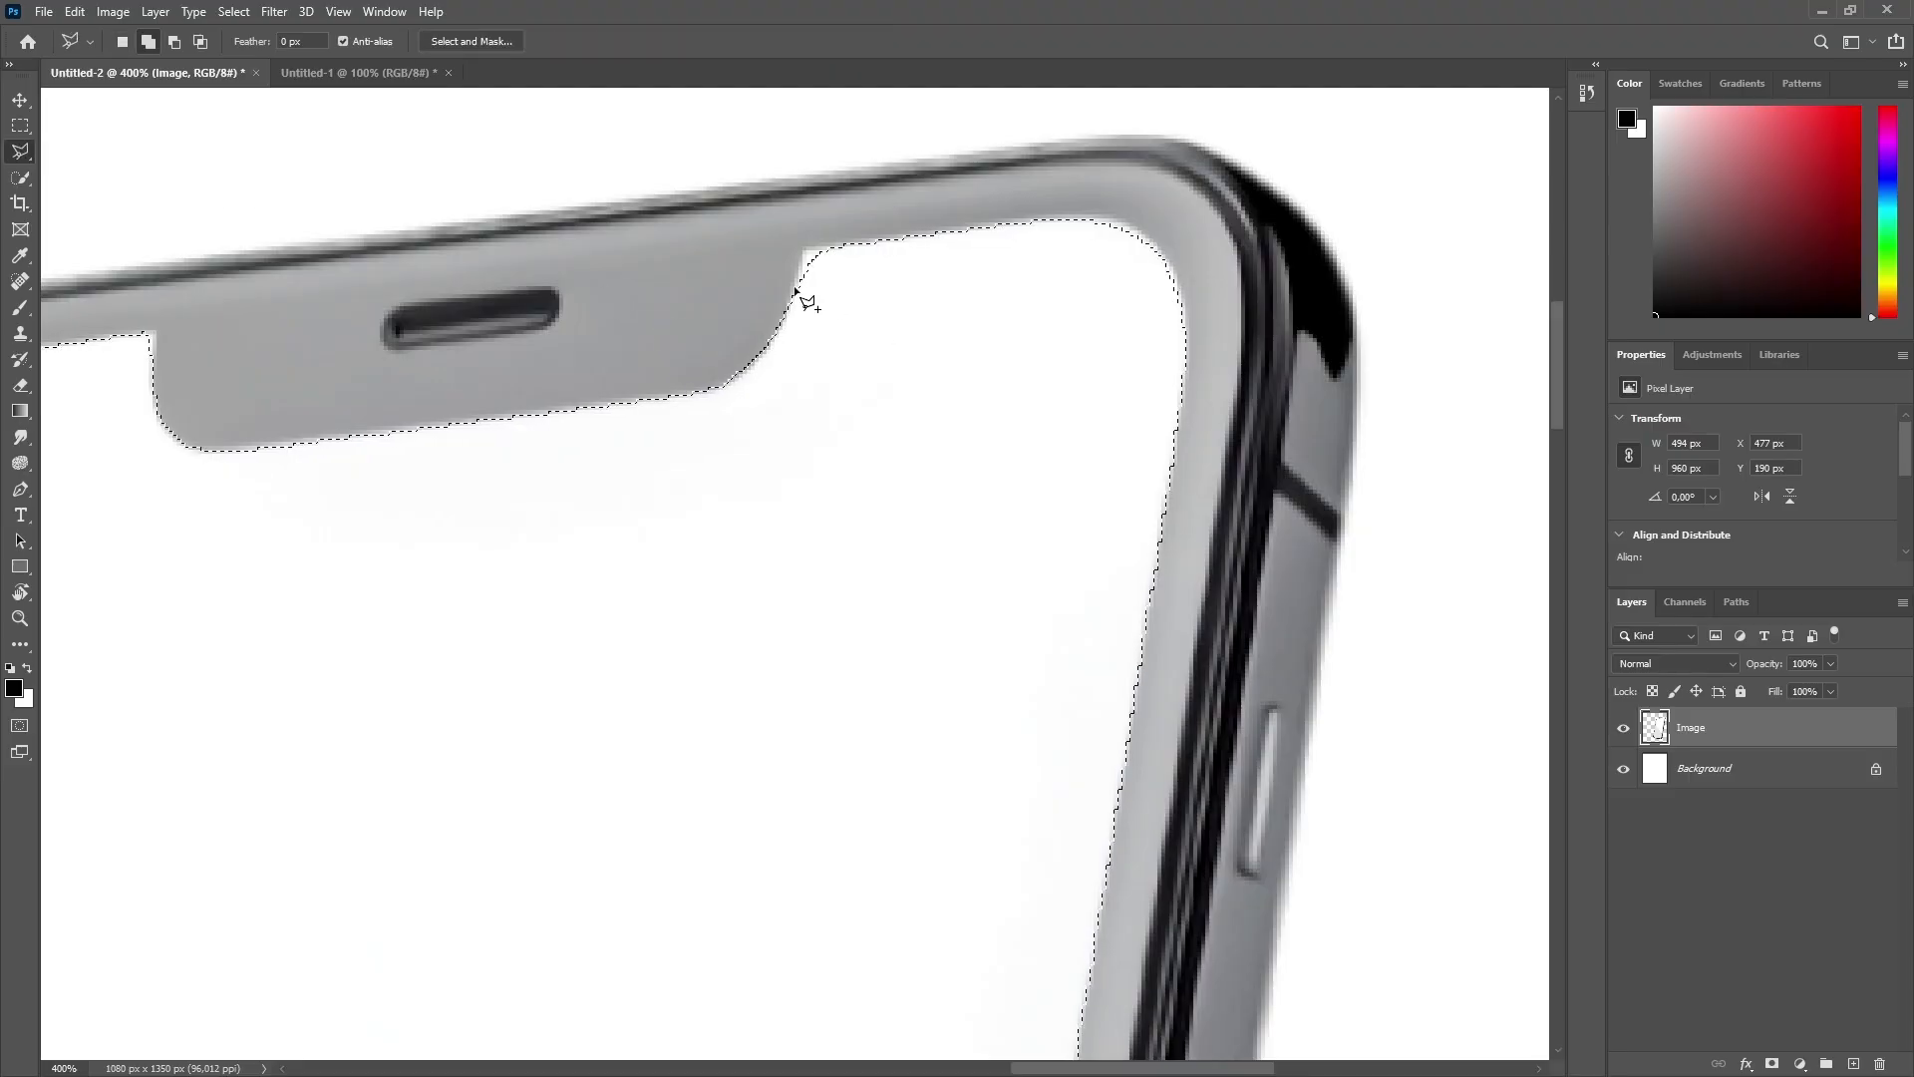
pyautogui.hotkey('ctrl', '+')
pyautogui.press('shift')
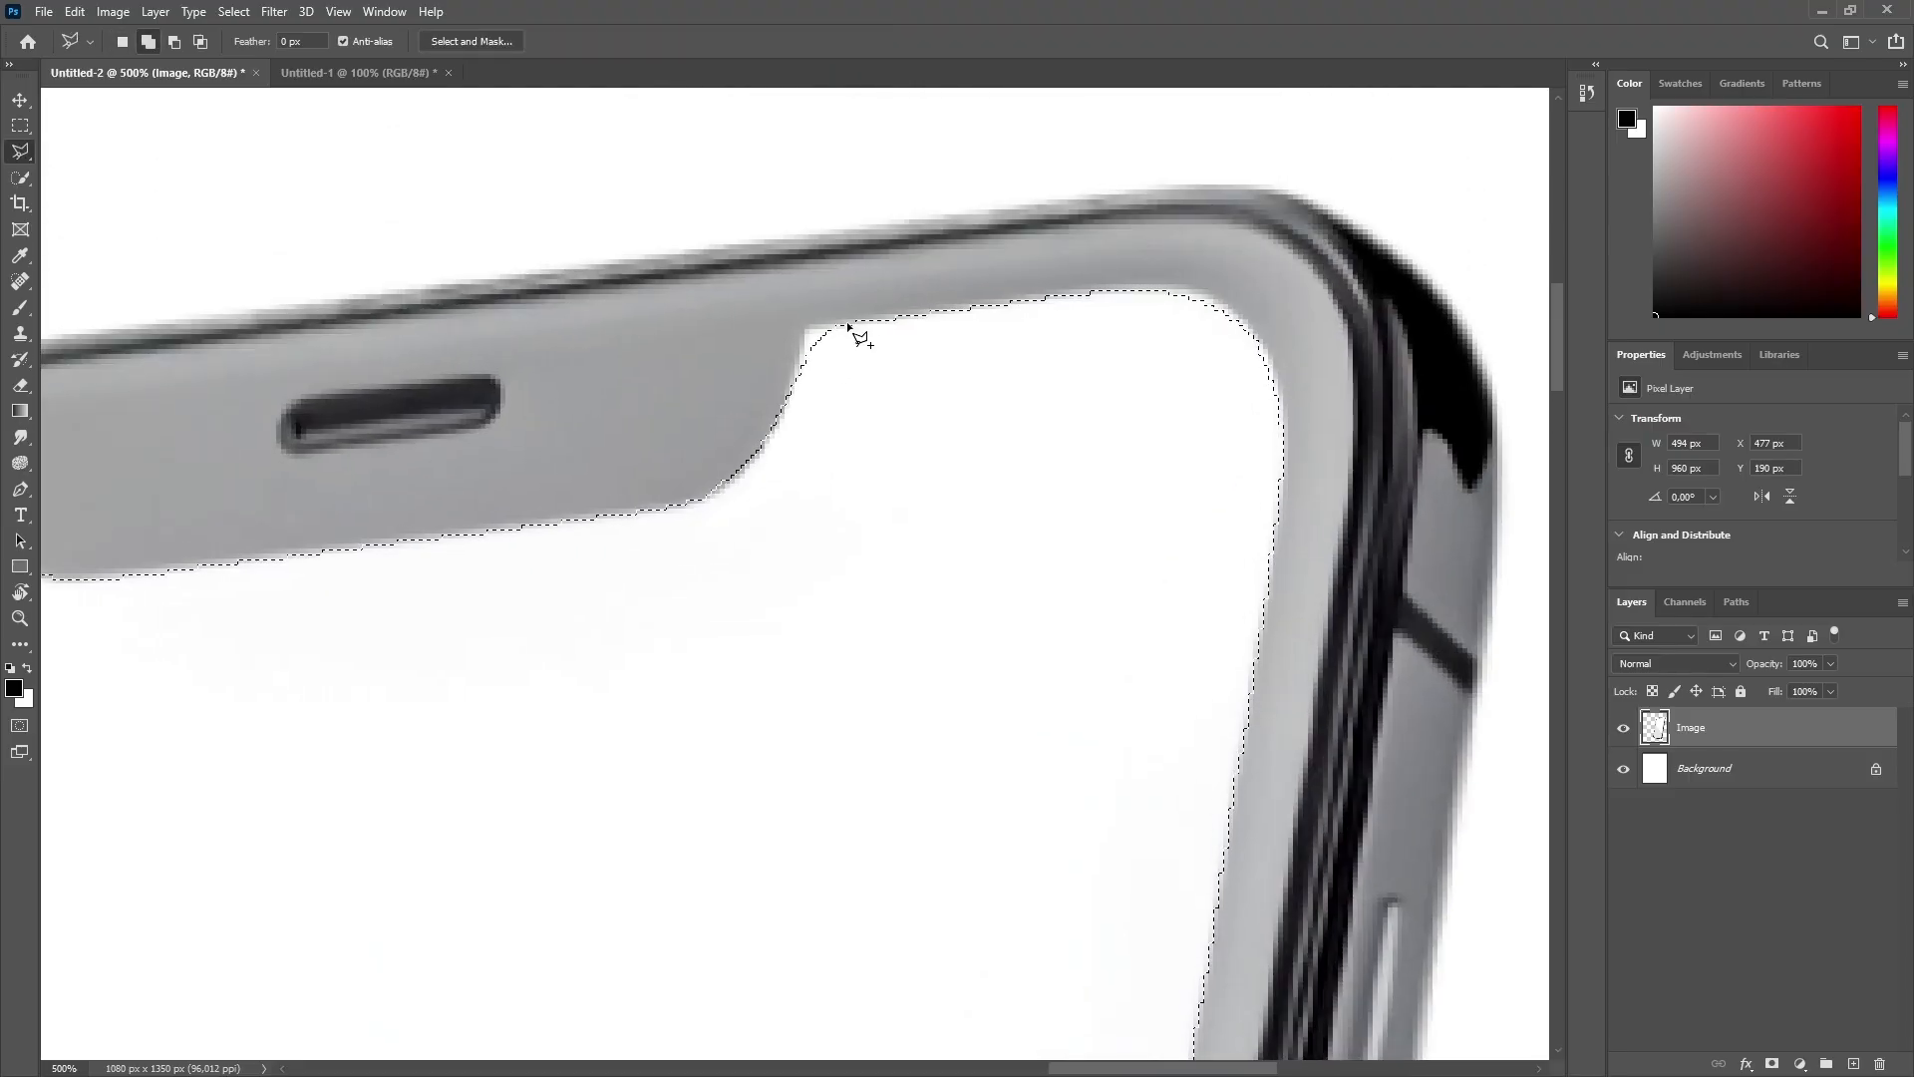
pyautogui.click(801, 351)
pyautogui.click(796, 381)
pyautogui.click(848, 325)
pyautogui.hscroll(-5, 655, 451)
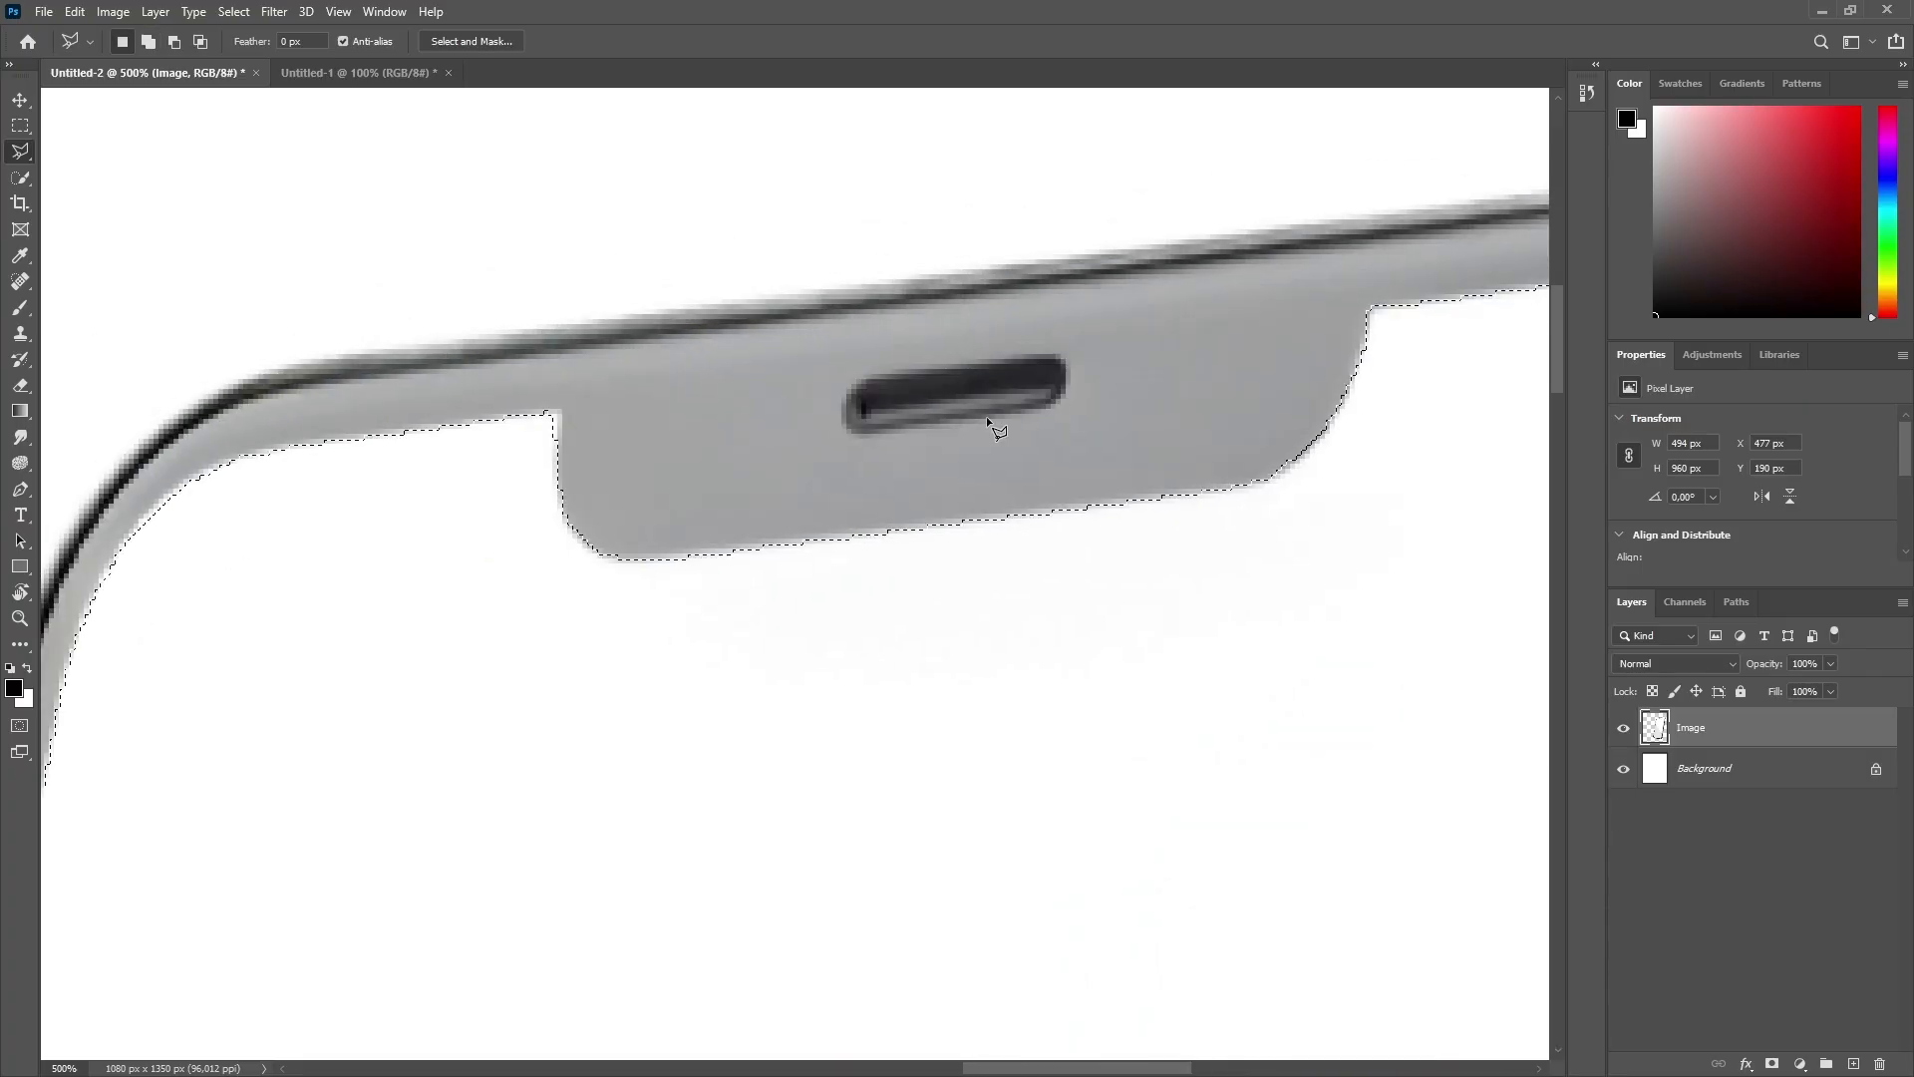
pyautogui.click(560, 445)
# Step: Subtract the sliver overlapping the black bezel near the phone's lower left edge from the selection with the Polygonal Lasso tool
pyautogui.scroll(-3, 529, 473)
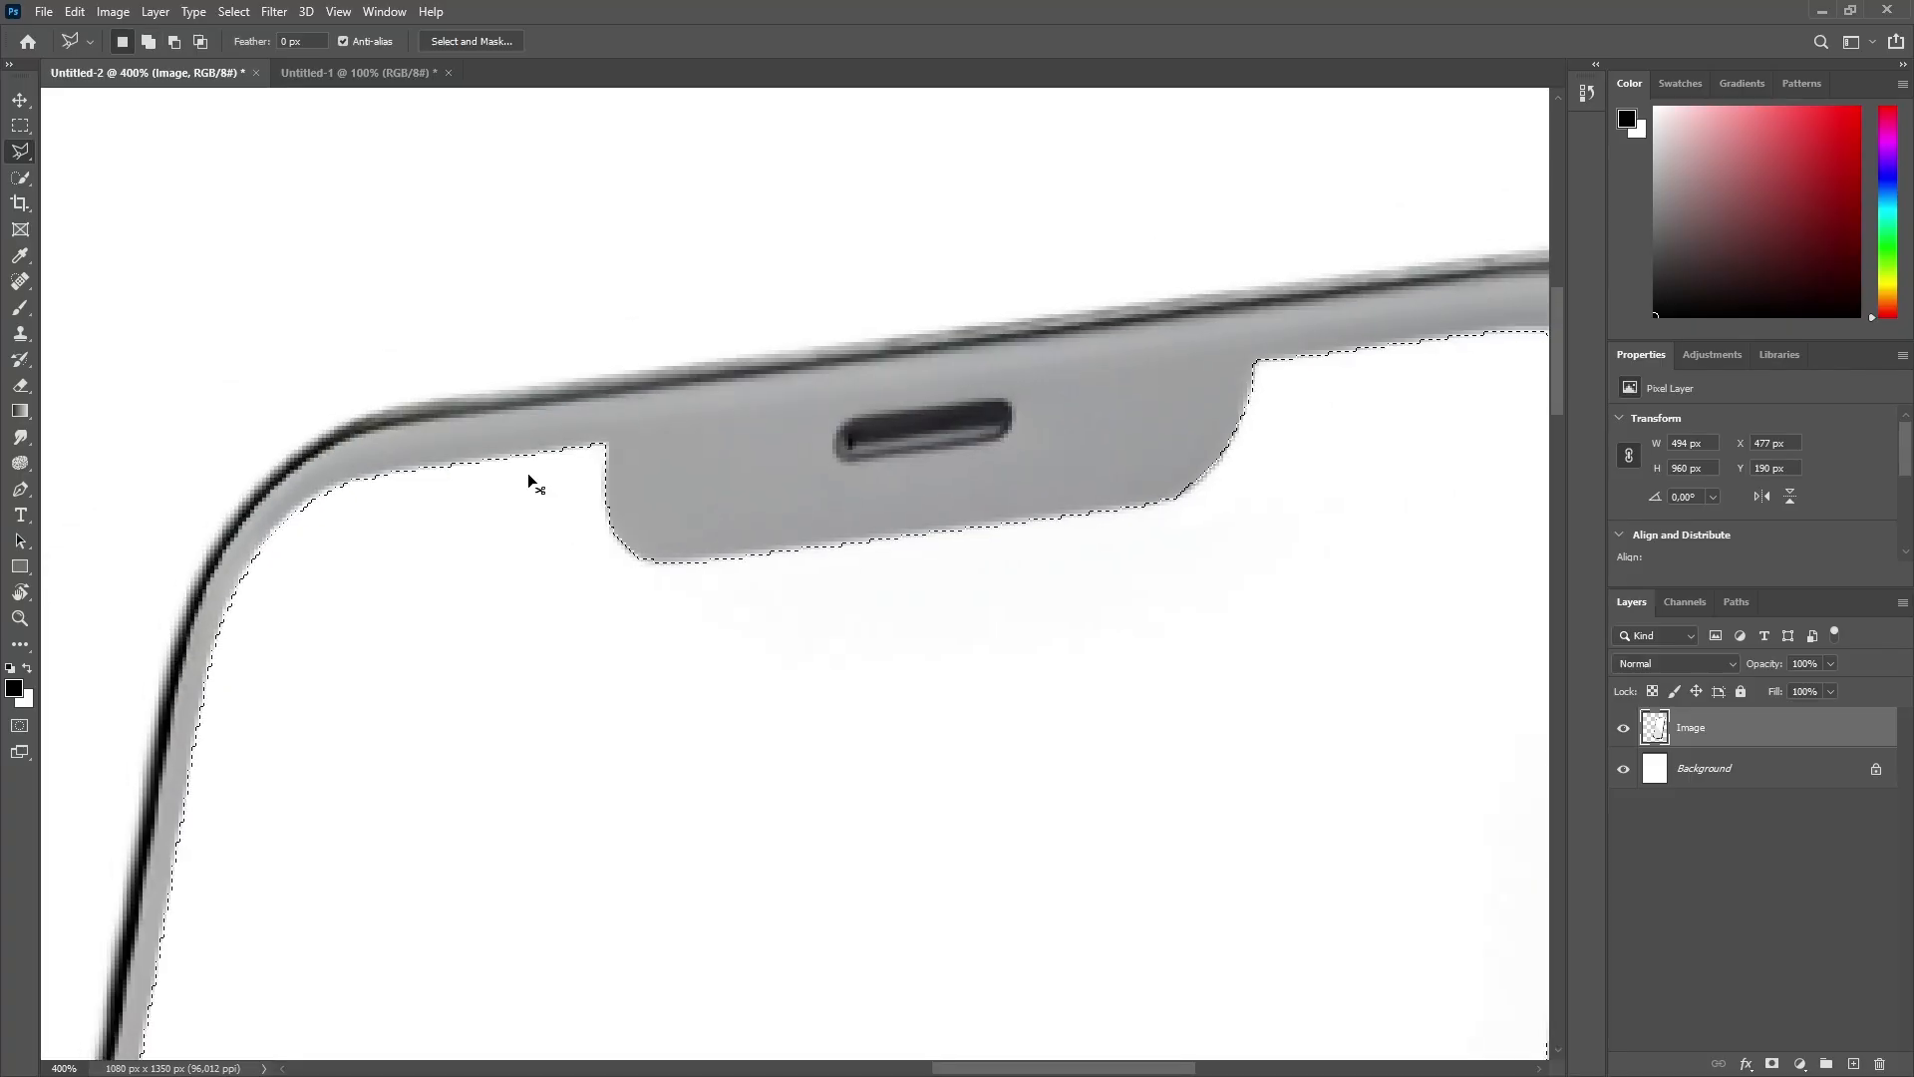
pyautogui.scroll(-10, 514, 470)
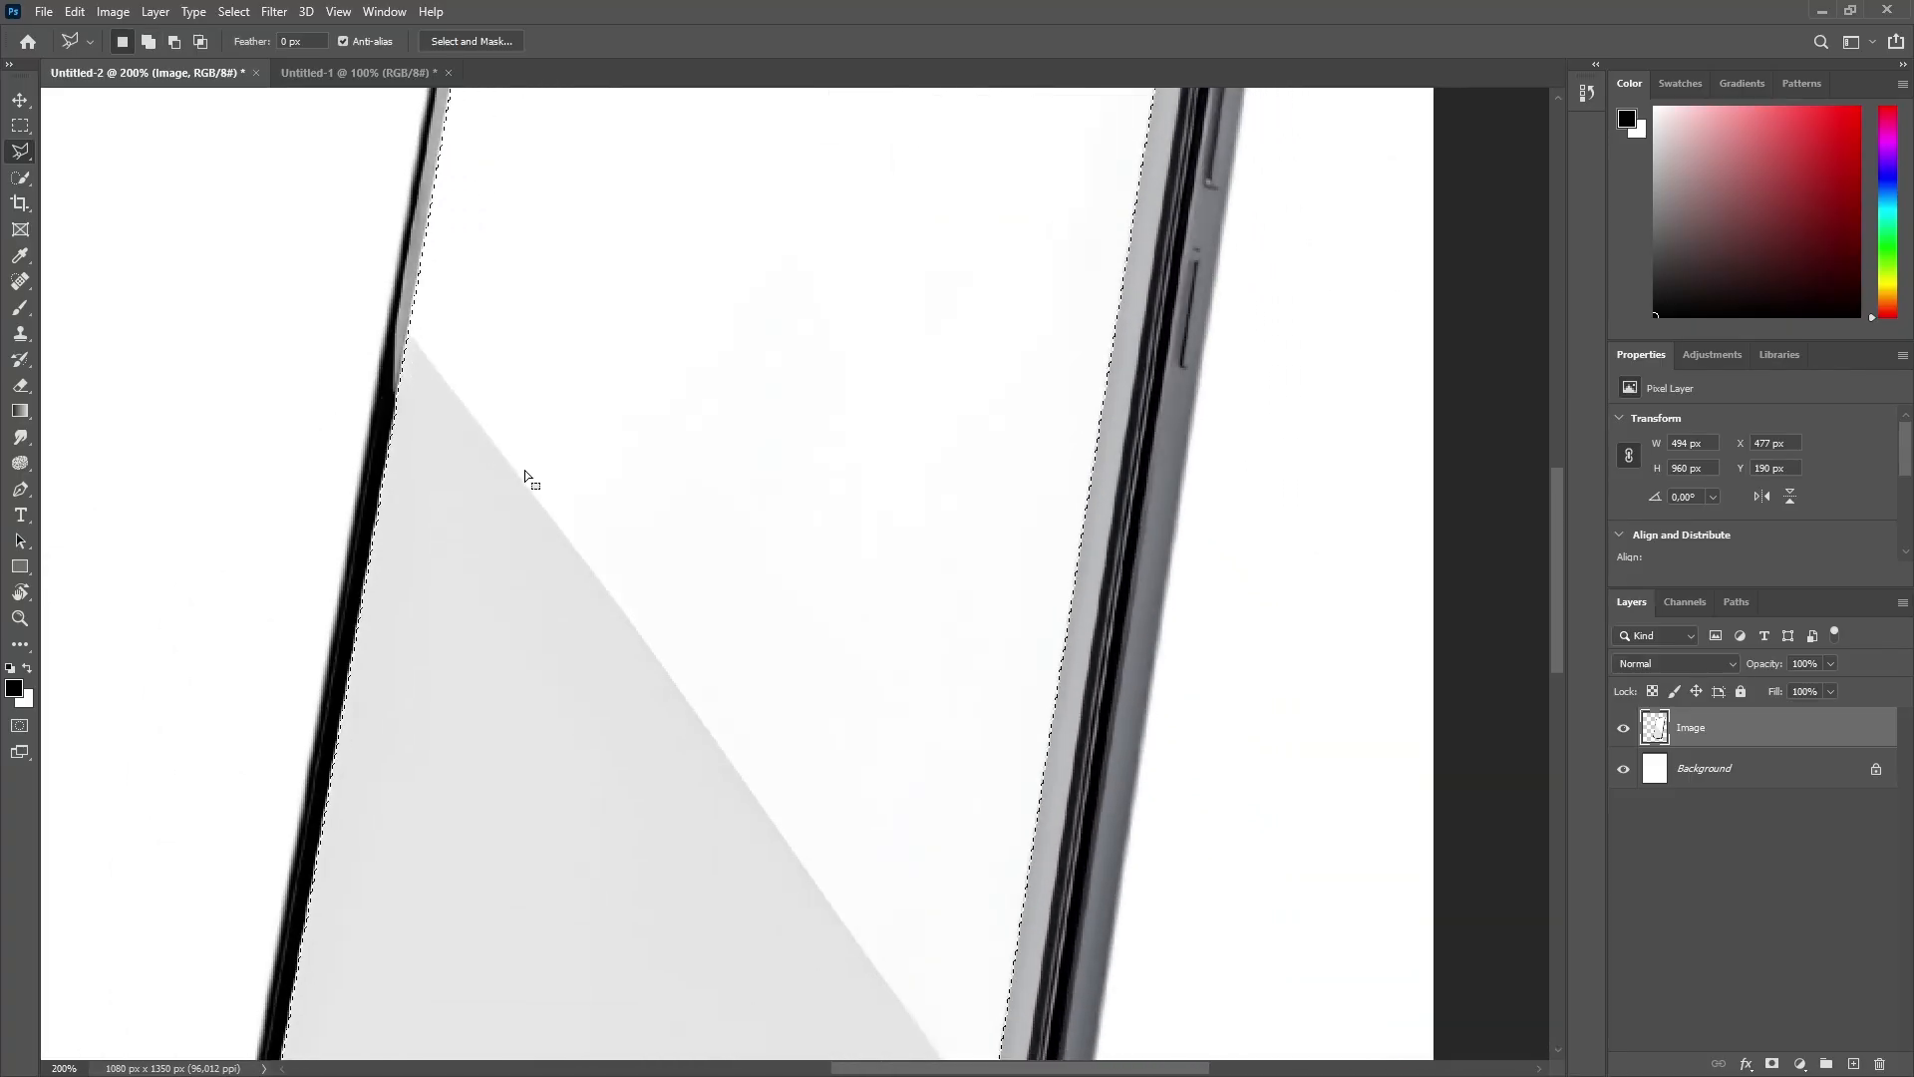
pyautogui.hotkey('ctrl', '+')
pyautogui.hotkey('ctrl', '+')
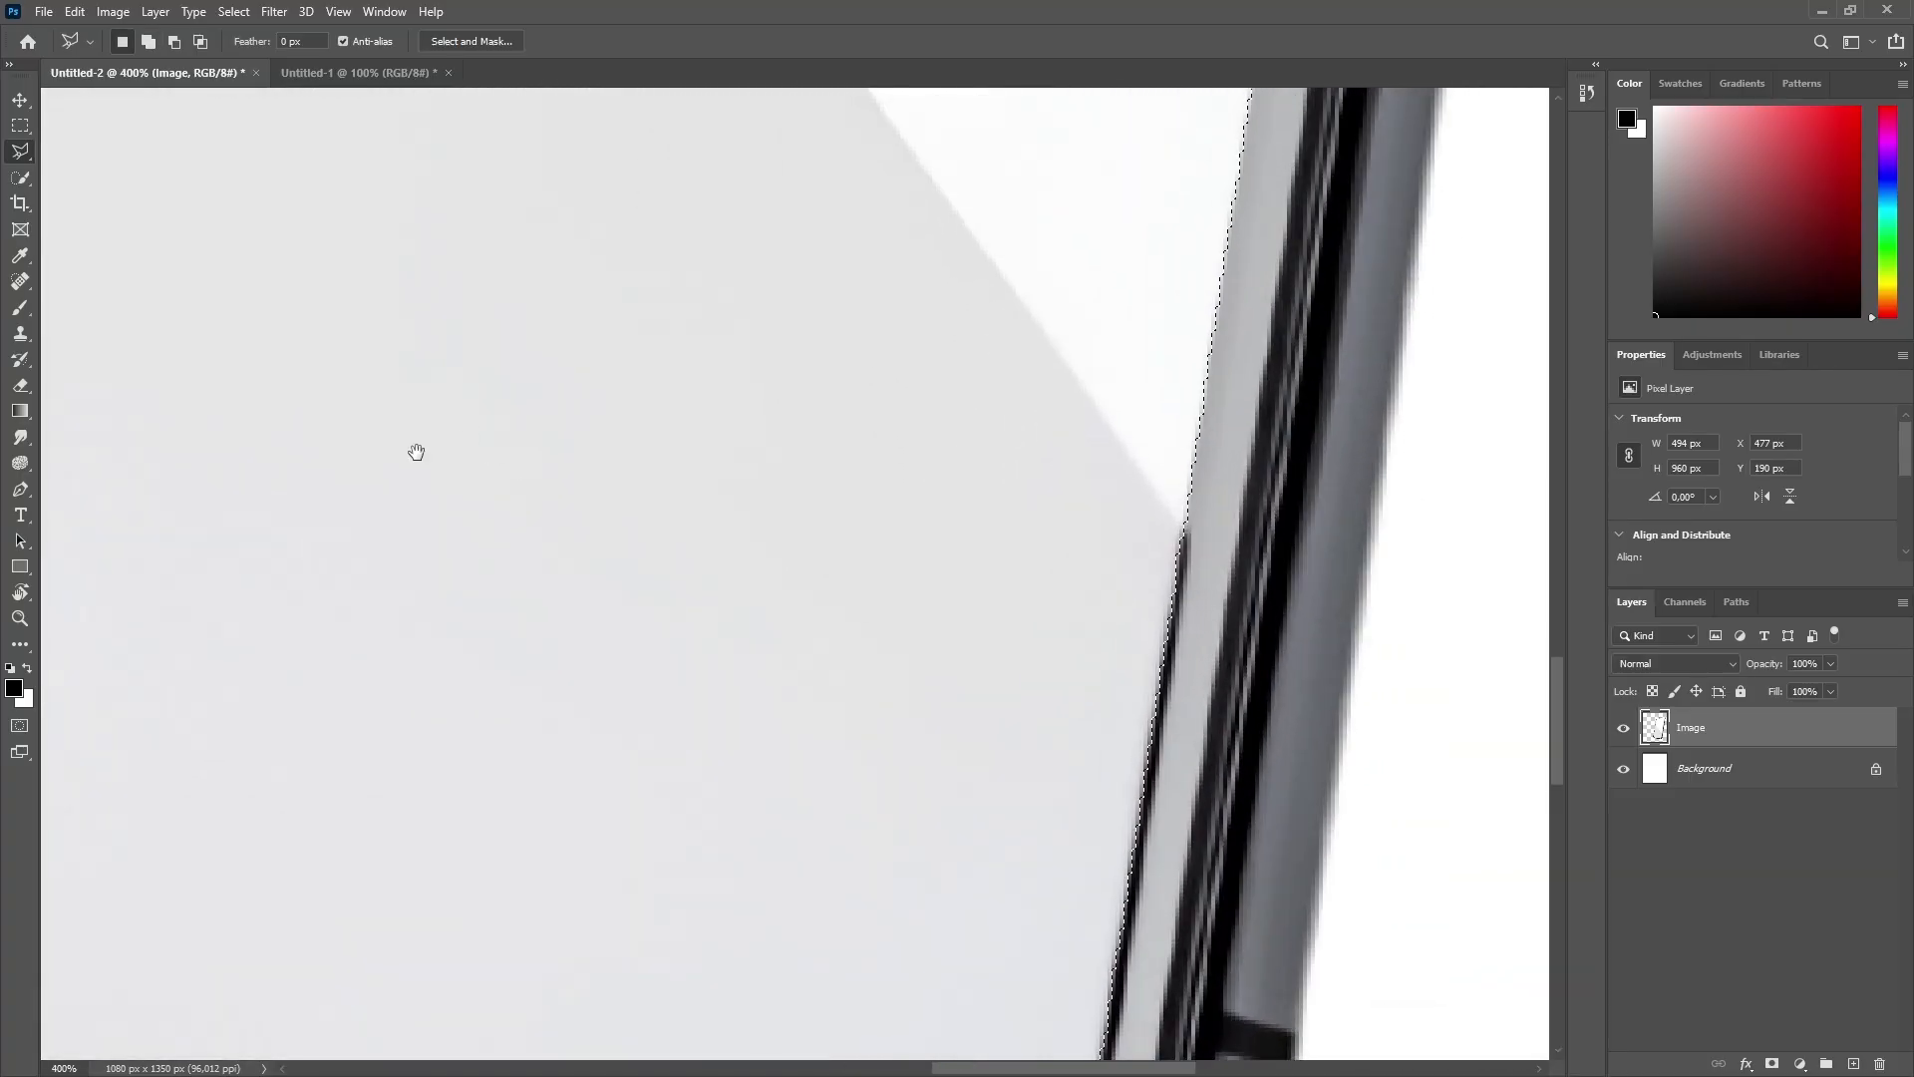
pyautogui.moveTo(414, 453); pyautogui.dragTo(1338, 215)
pyautogui.keyDown('alt'); pyautogui.click(634, 518); pyautogui.keyUp('alt')
pyautogui.click(615, 508)
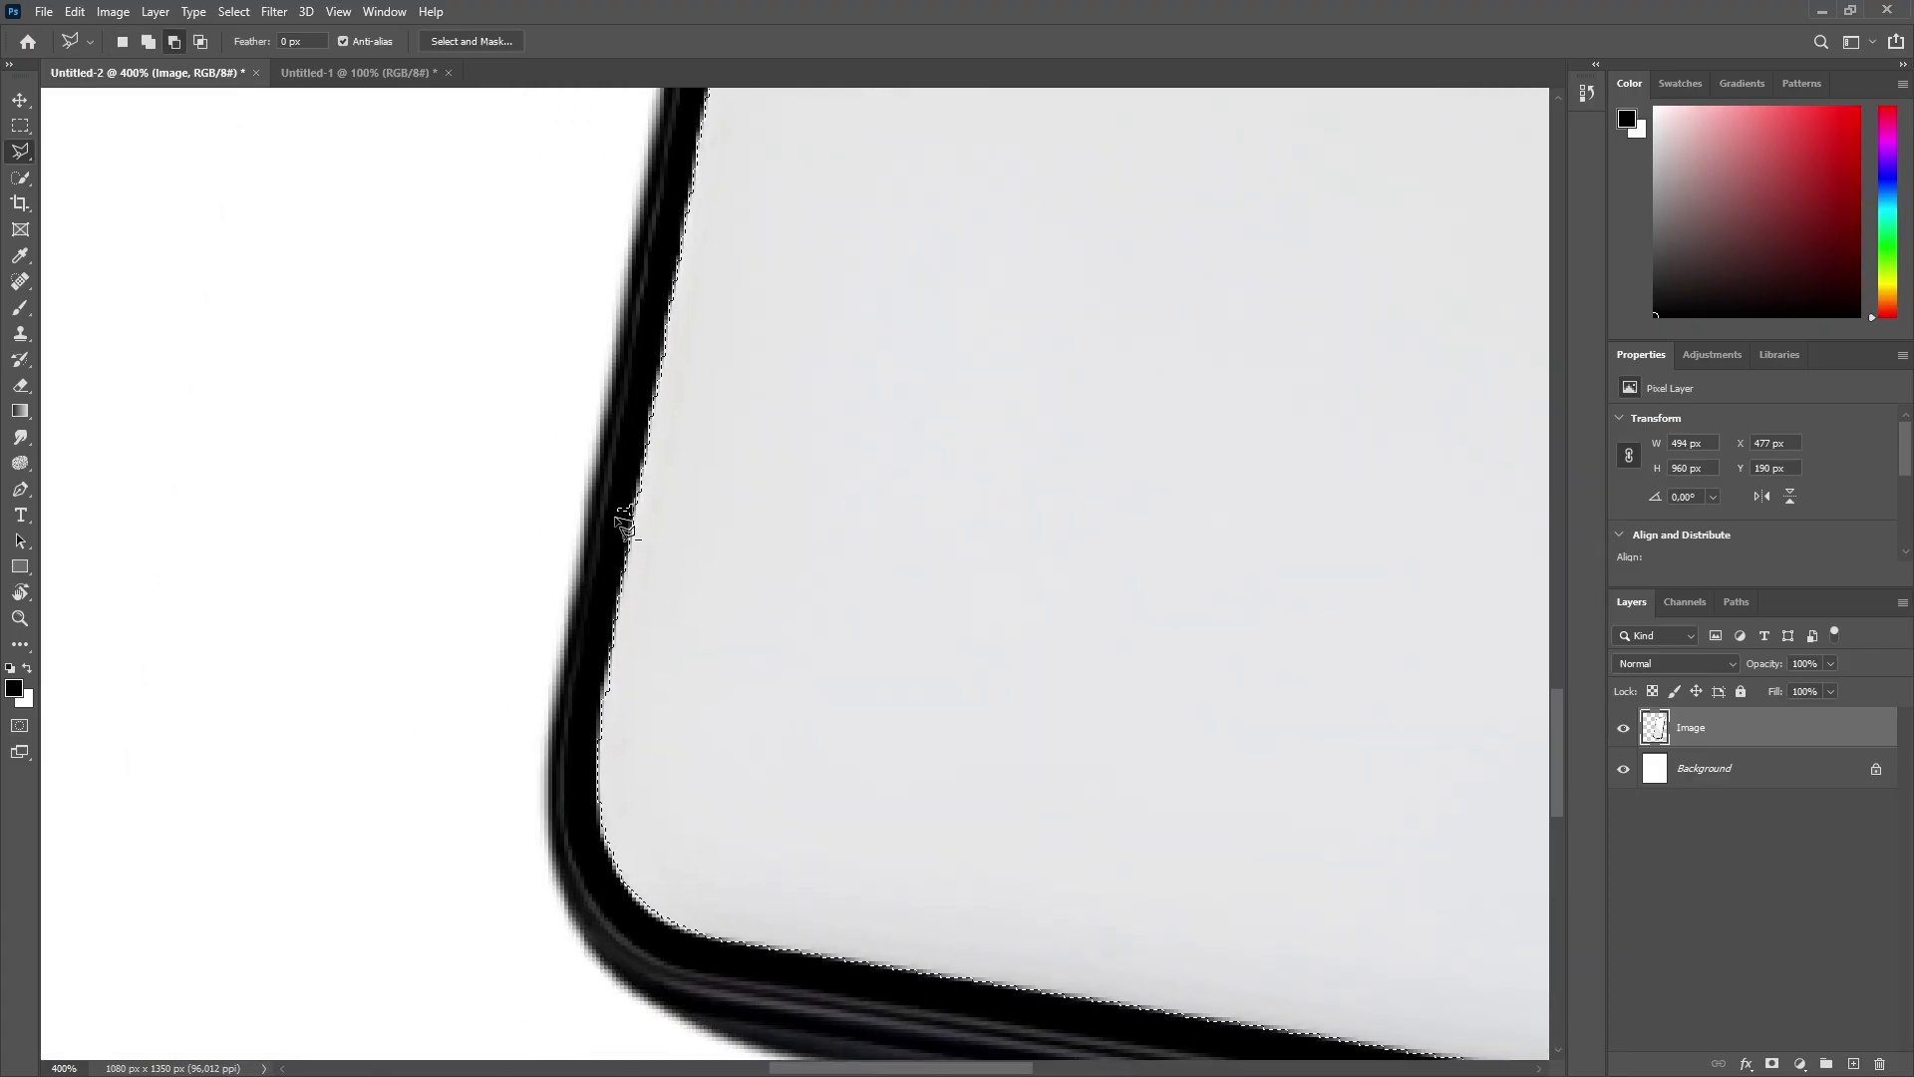
pyautogui.click(617, 493)
pyautogui.click(635, 508)
# Step: Copy the selected phone screen area onto a new layer of its own
pyautogui.hotkey('ctrl', '-')
pyautogui.hotkey('ctrl', '-')
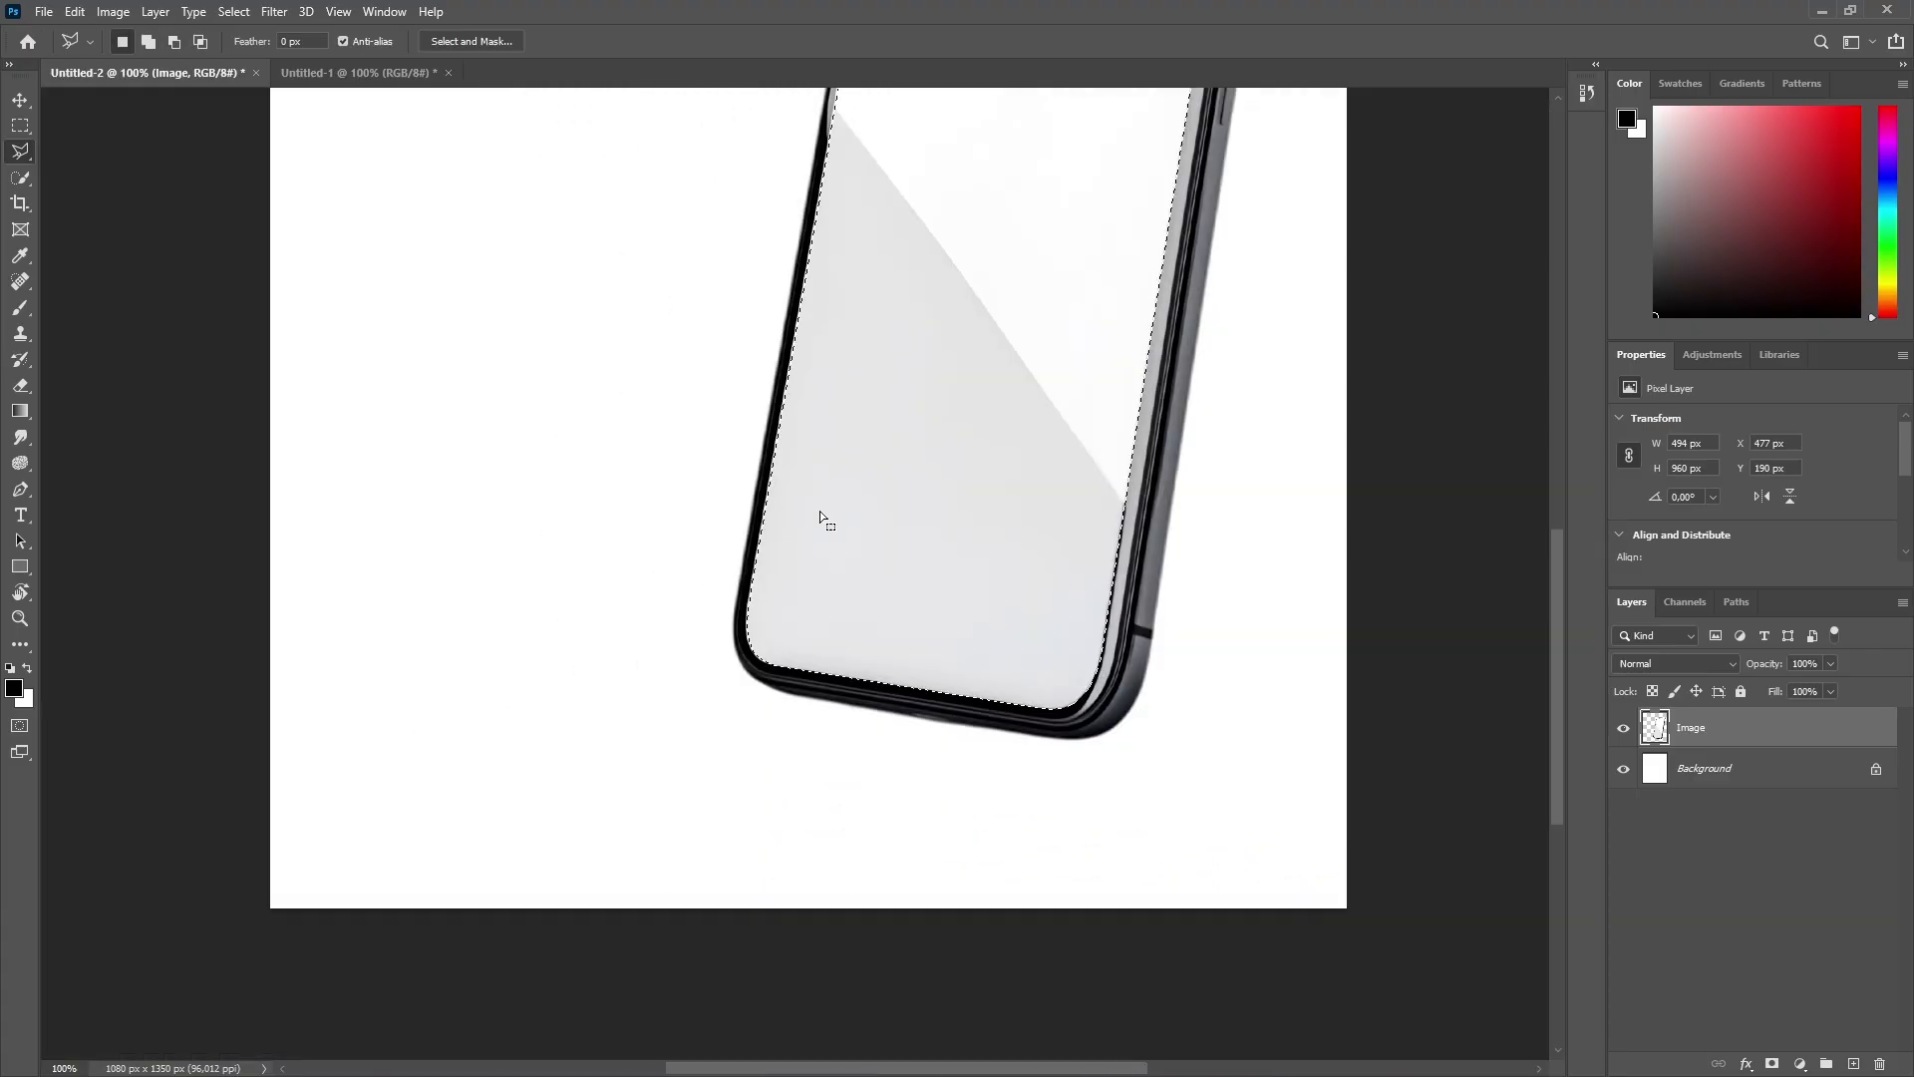
pyautogui.scroll(5, 1001, 514)
pyautogui.hotkey('ctrl', 'j')
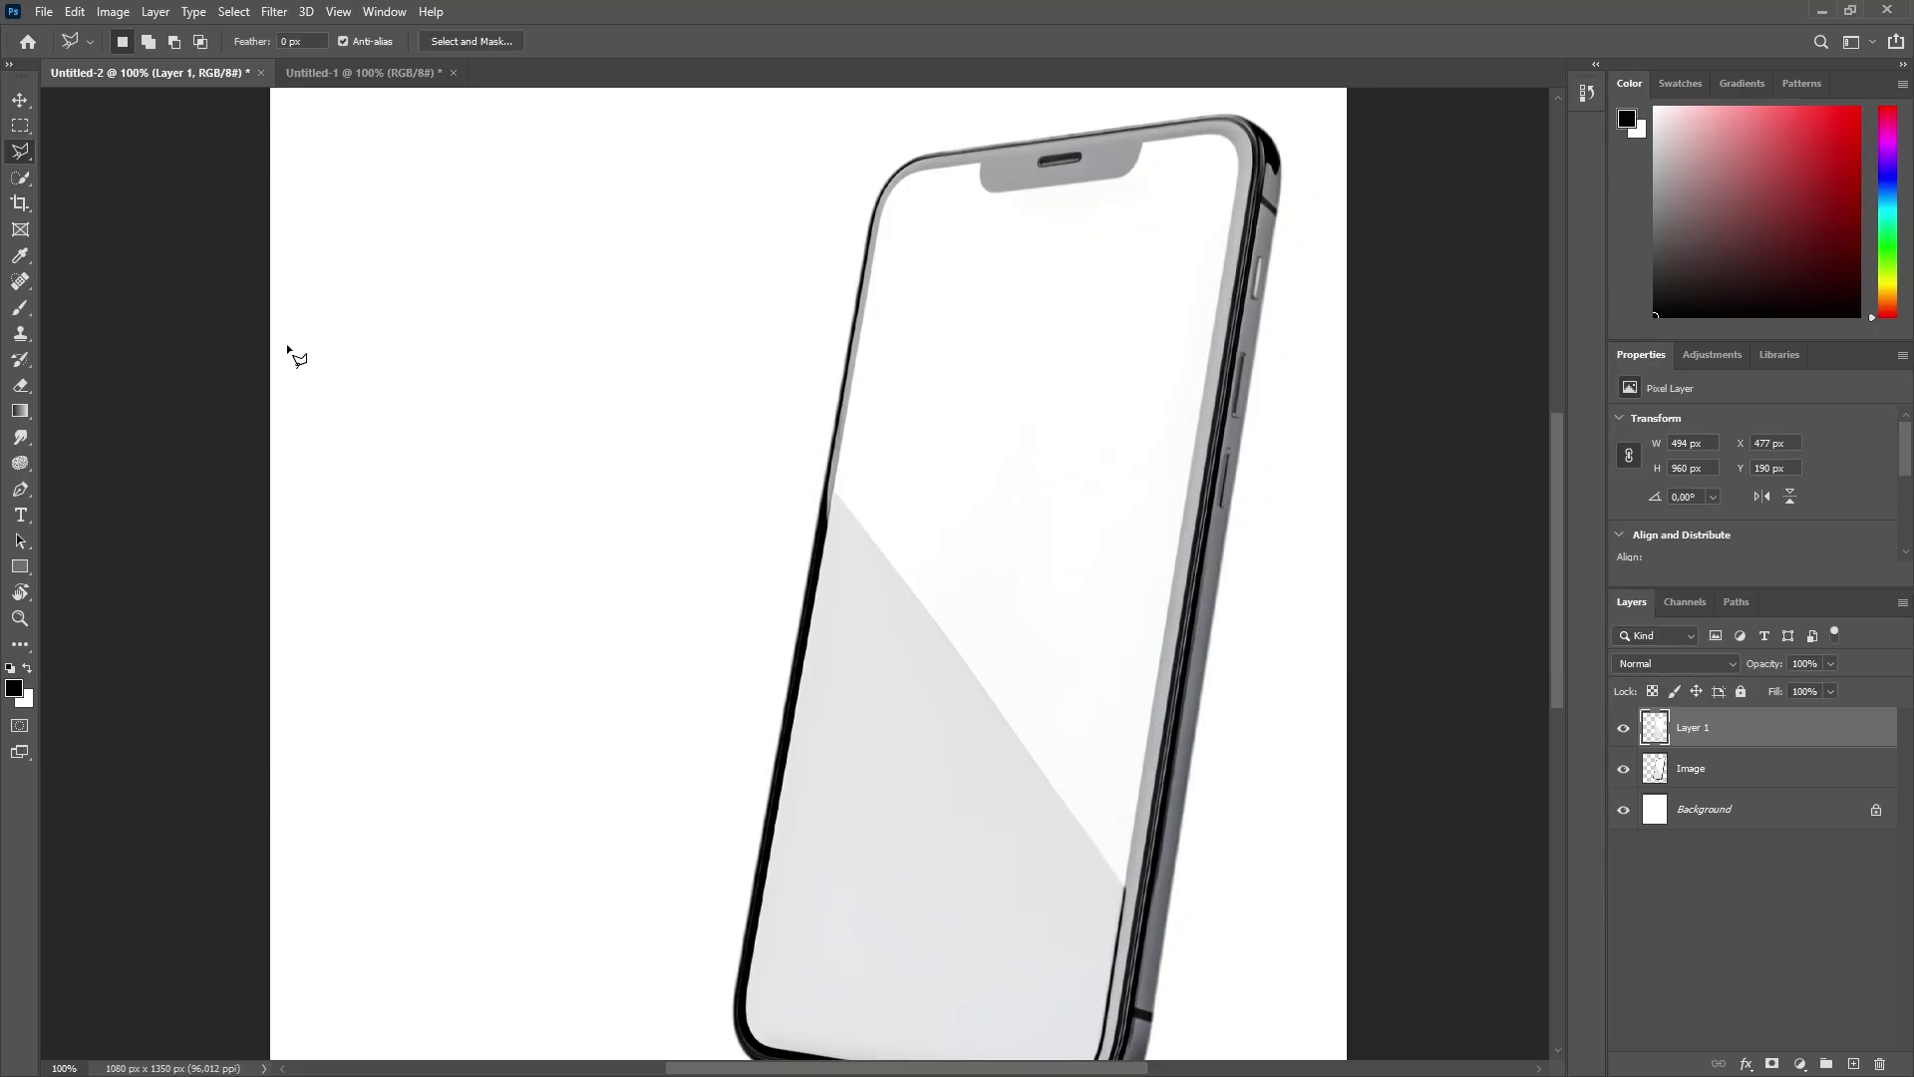
# Step: Duplicate the Image layer containing the phone and deselect all layers
pyautogui.click(21, 101)
pyautogui.click(1739, 773)
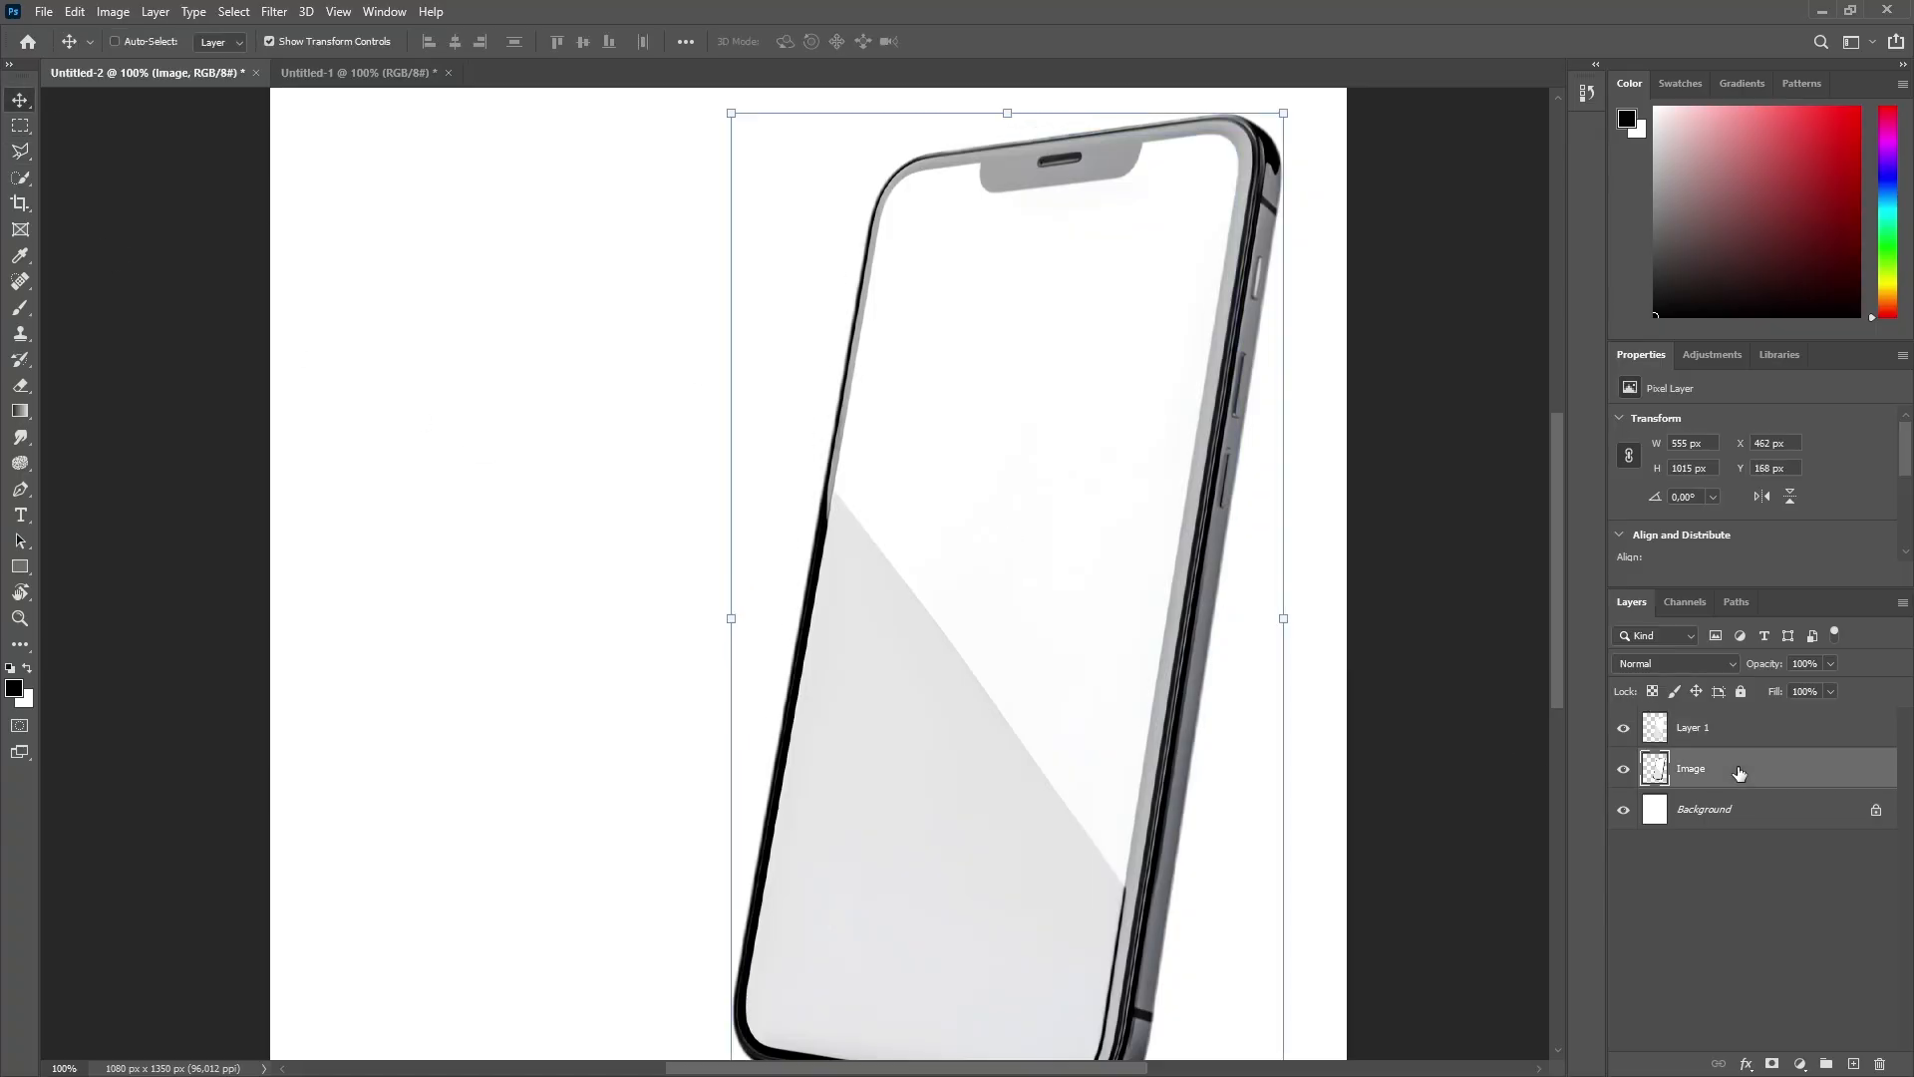
pyautogui.hotkey('ctrl', 'j')
pyautogui.click(1489, 793)
pyautogui.hotkey('ctrl', '-')
pyautogui.hotkey('ctrl', '-')
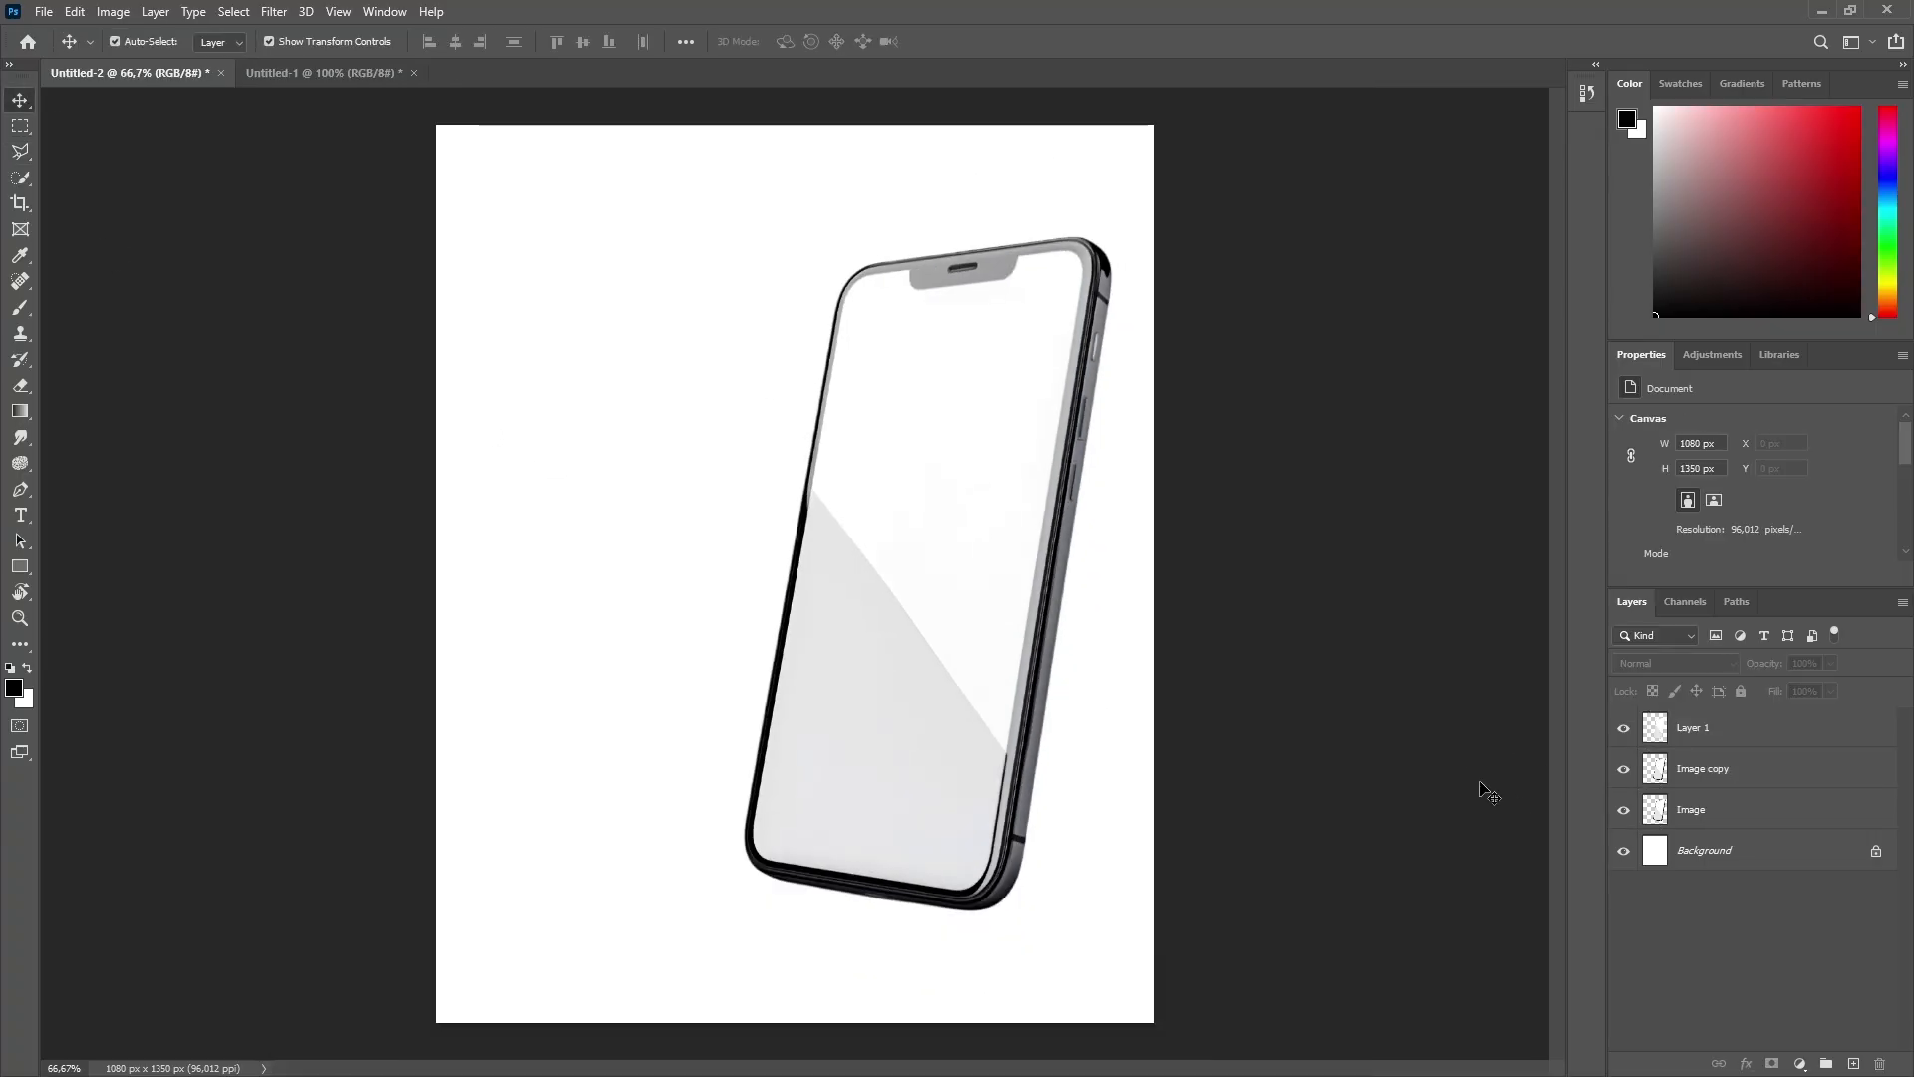
# Step: Bring the character artwork from Untitled-1 into the phone document and enlarge it to about 1948 × 1098 px
pyautogui.click(352, 79)
pyautogui.moveTo(982, 586); pyautogui.dragTo(899, 635)
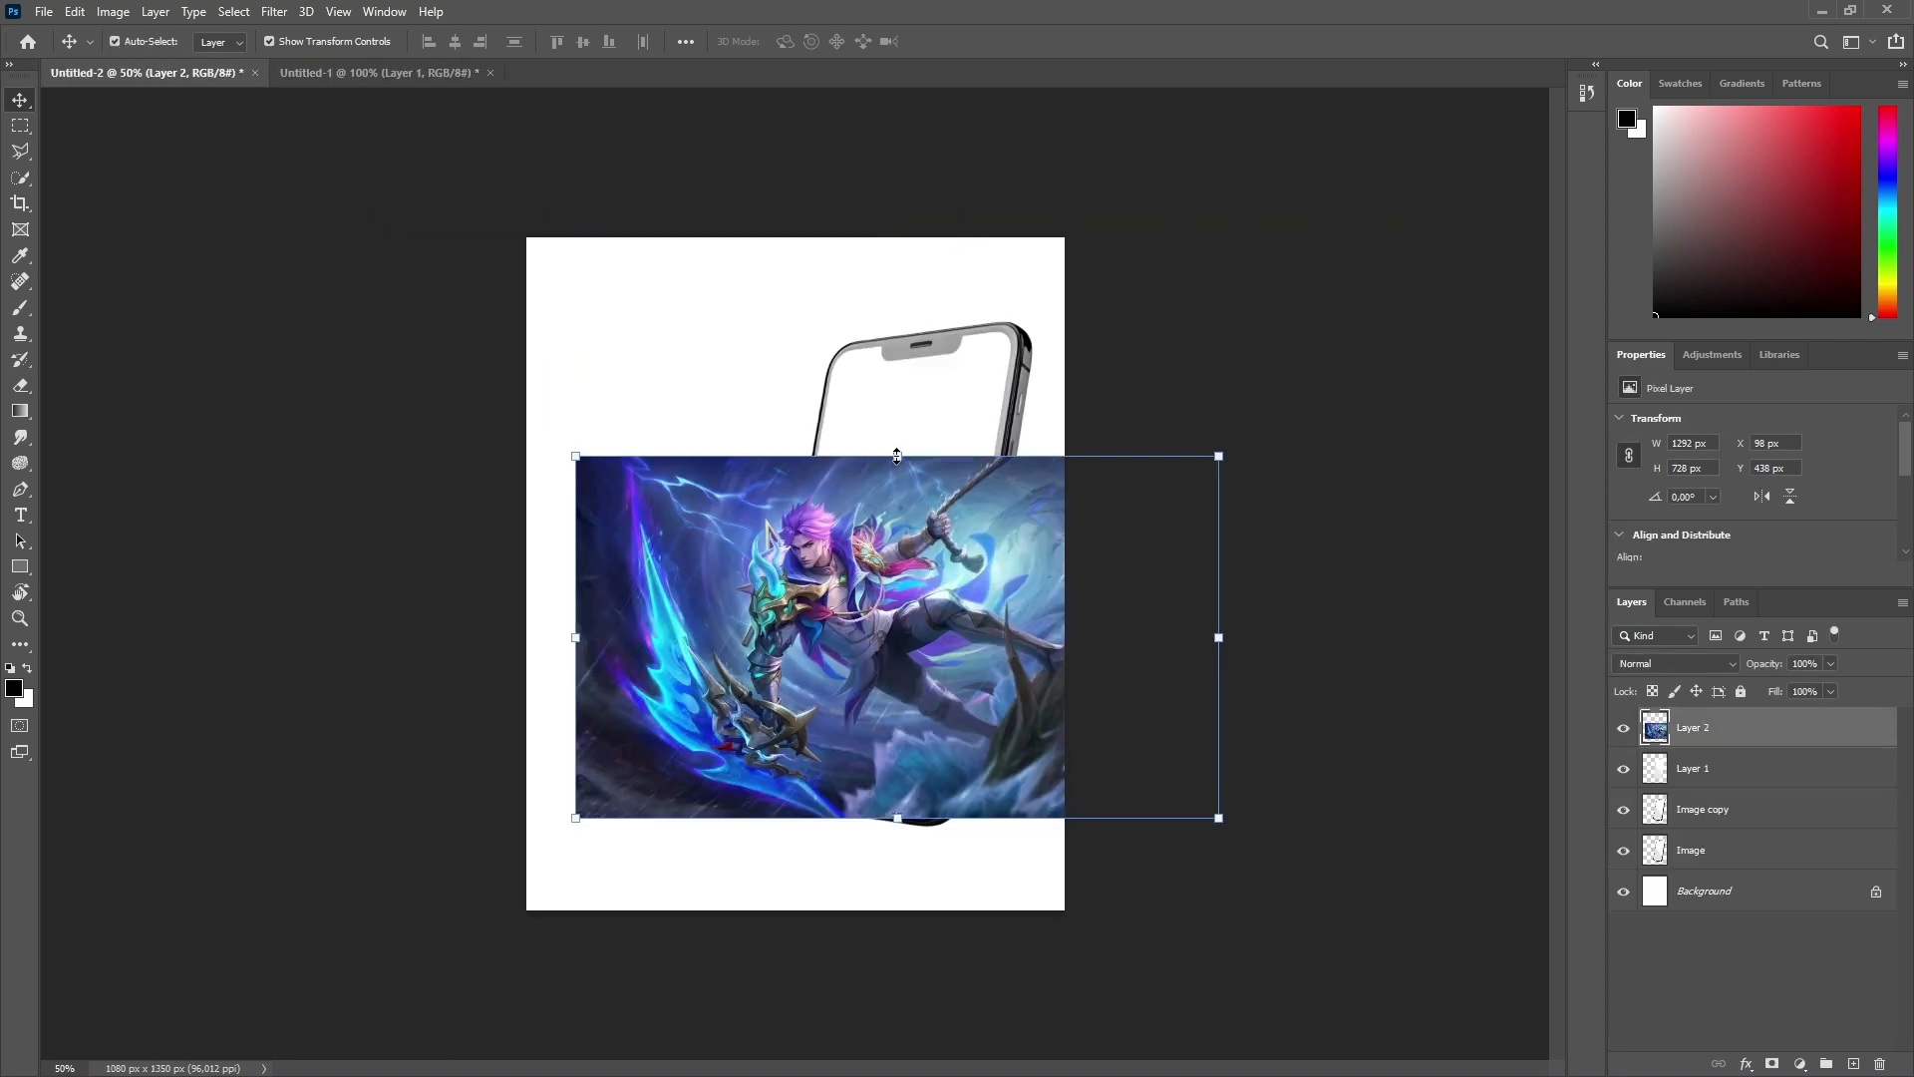
pyautogui.moveTo(896, 455); pyautogui.dragTo(897, 271)
pyautogui.moveTo(901, 349); pyautogui.dragTo(892, 377)
pyautogui.click(987, 42)
pyautogui.click(1237, 159)
pyautogui.hotkey('ctrl', '+')
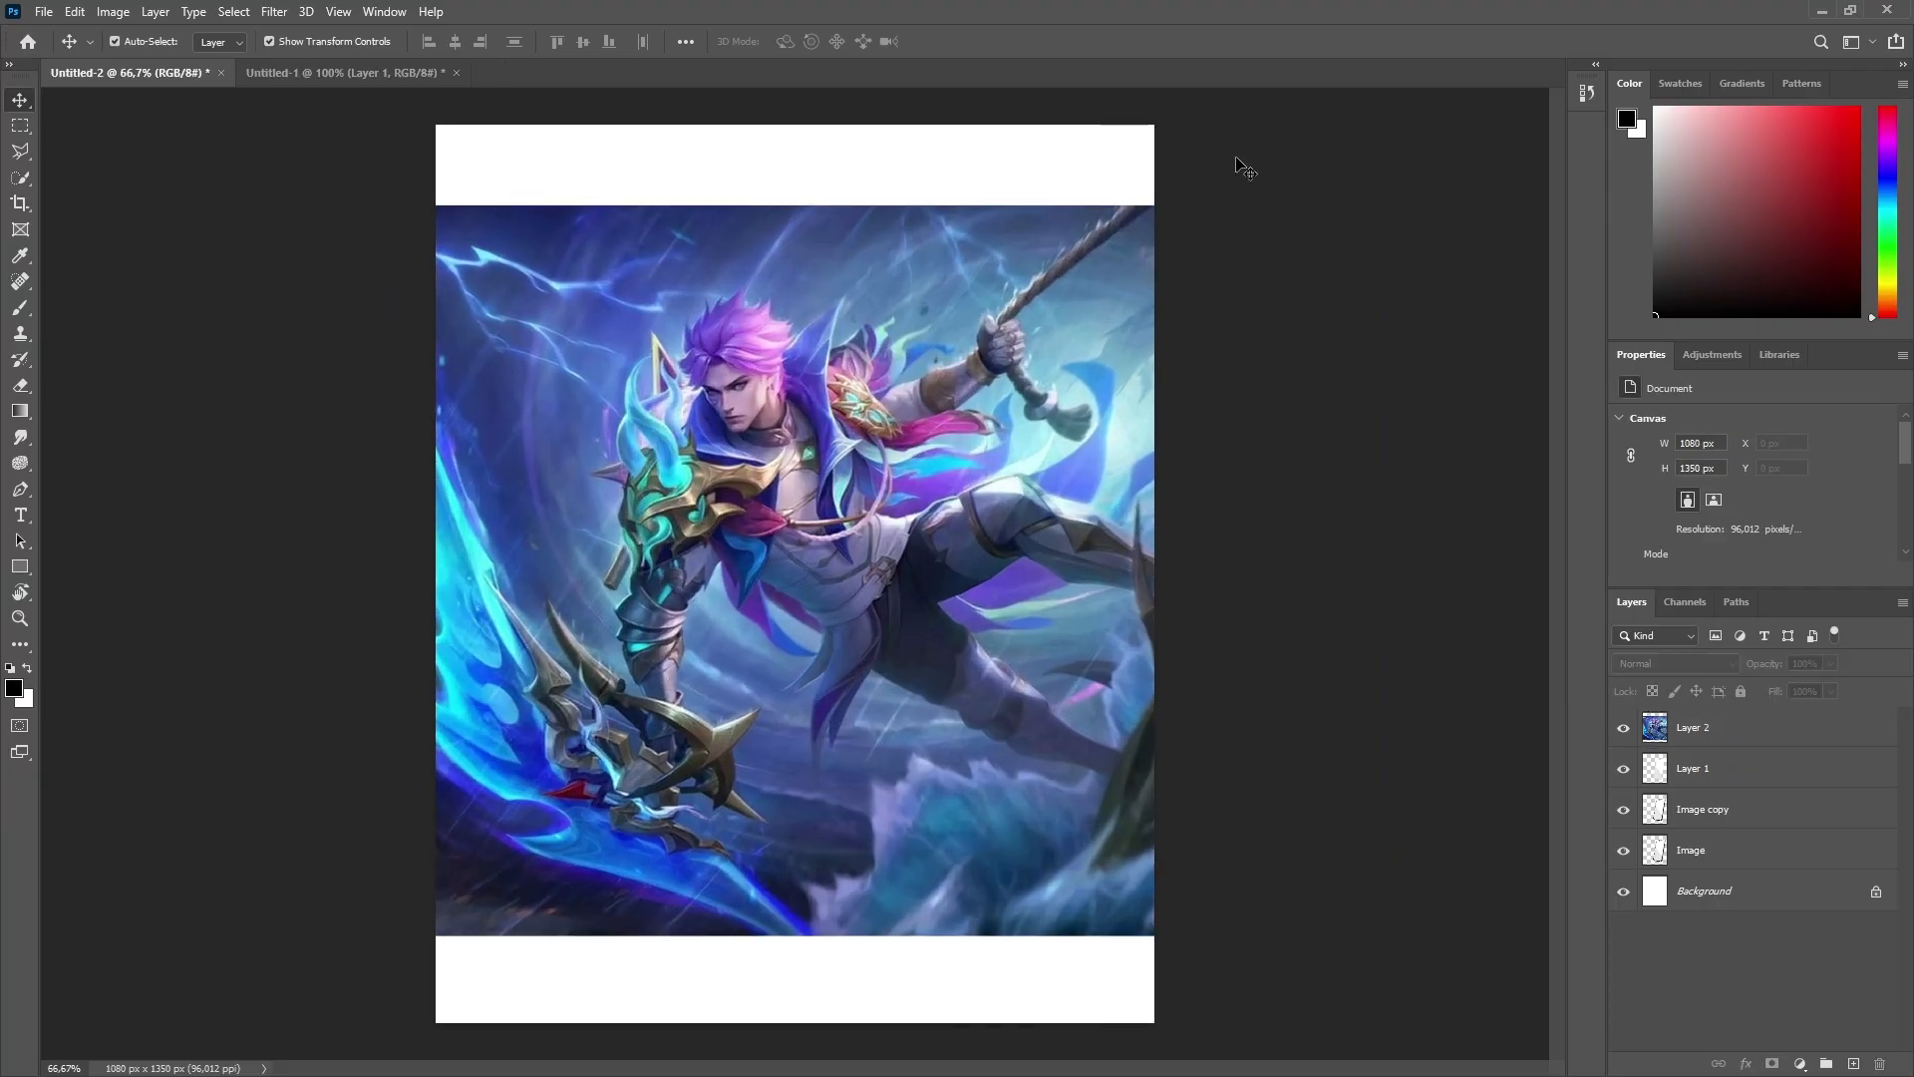
# Step: Lower the artwork layer's opacity to 35% and shift the artwork slightly right over the phone
pyautogui.click(1176, 578)
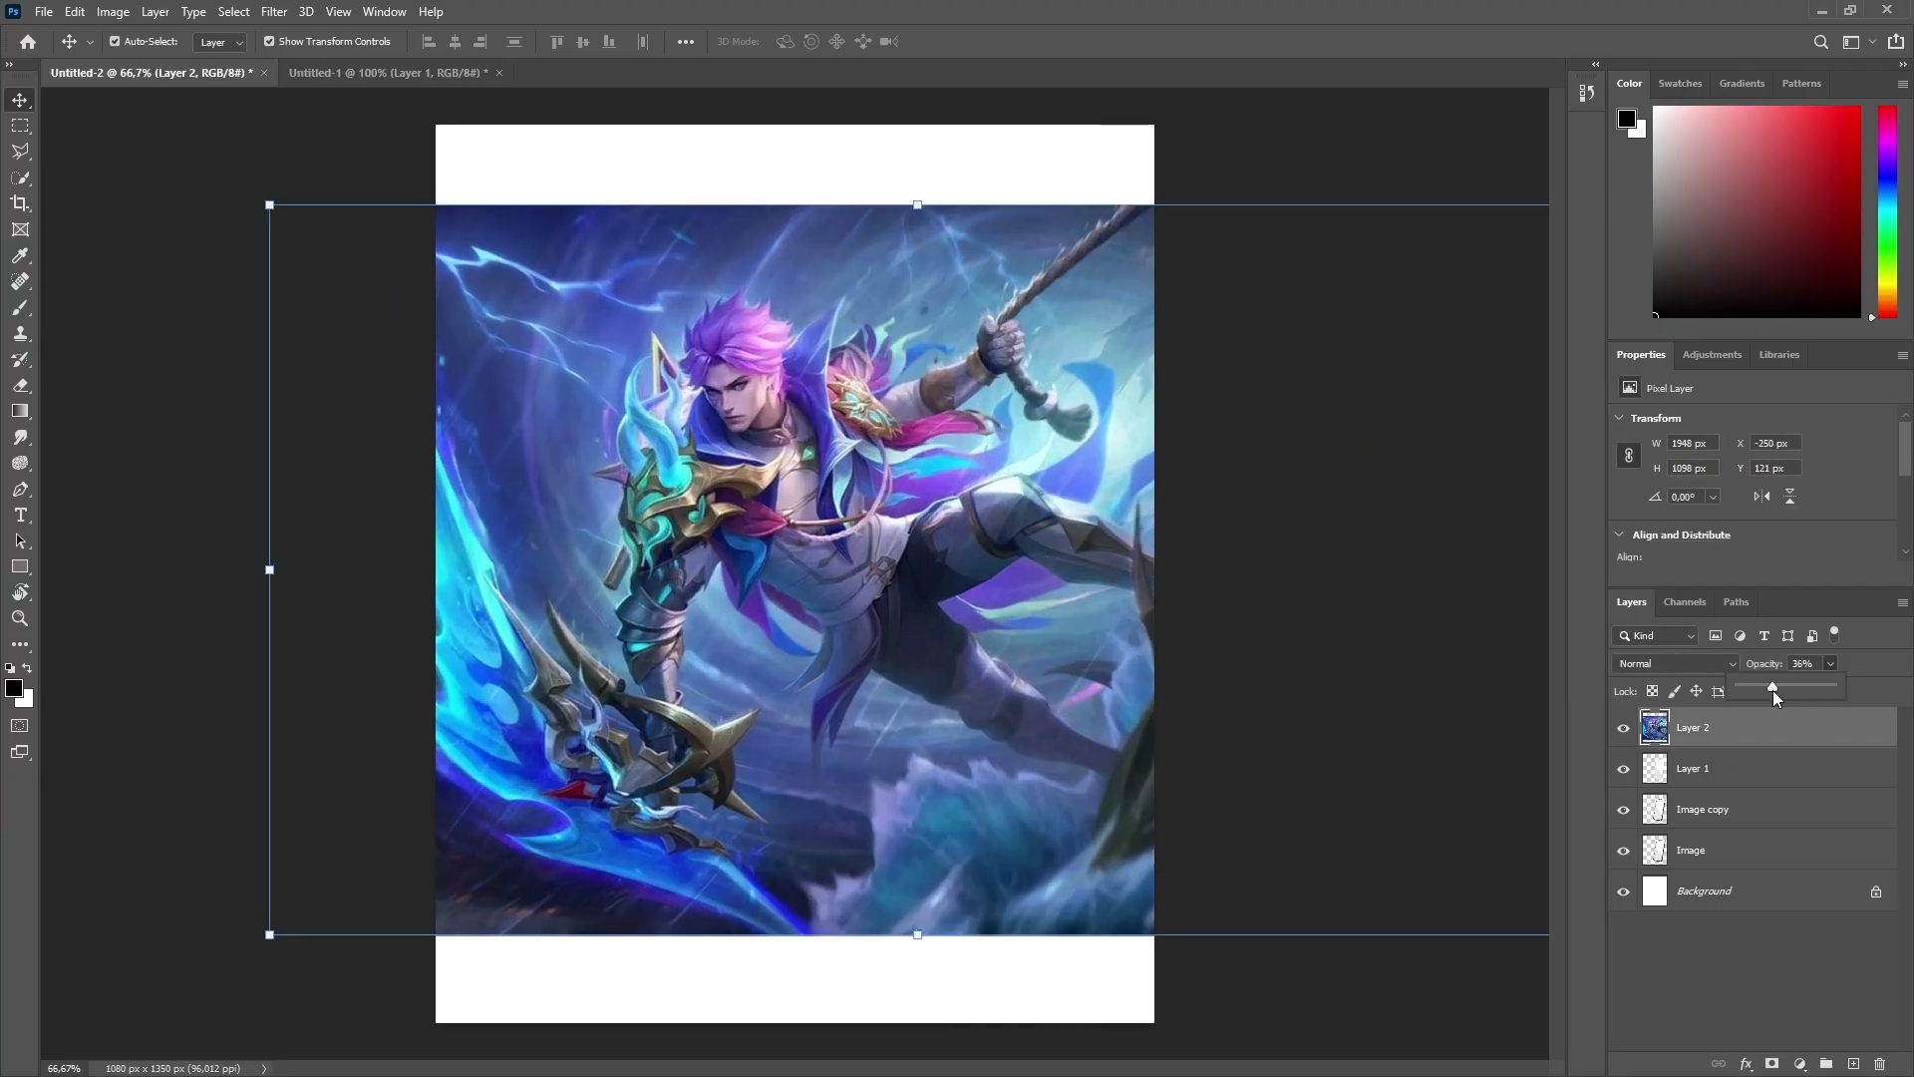
pyautogui.moveTo(1772, 690); pyautogui.dragTo(1771, 690)
pyautogui.moveTo(1106, 463); pyautogui.dragTo(1116, 466)
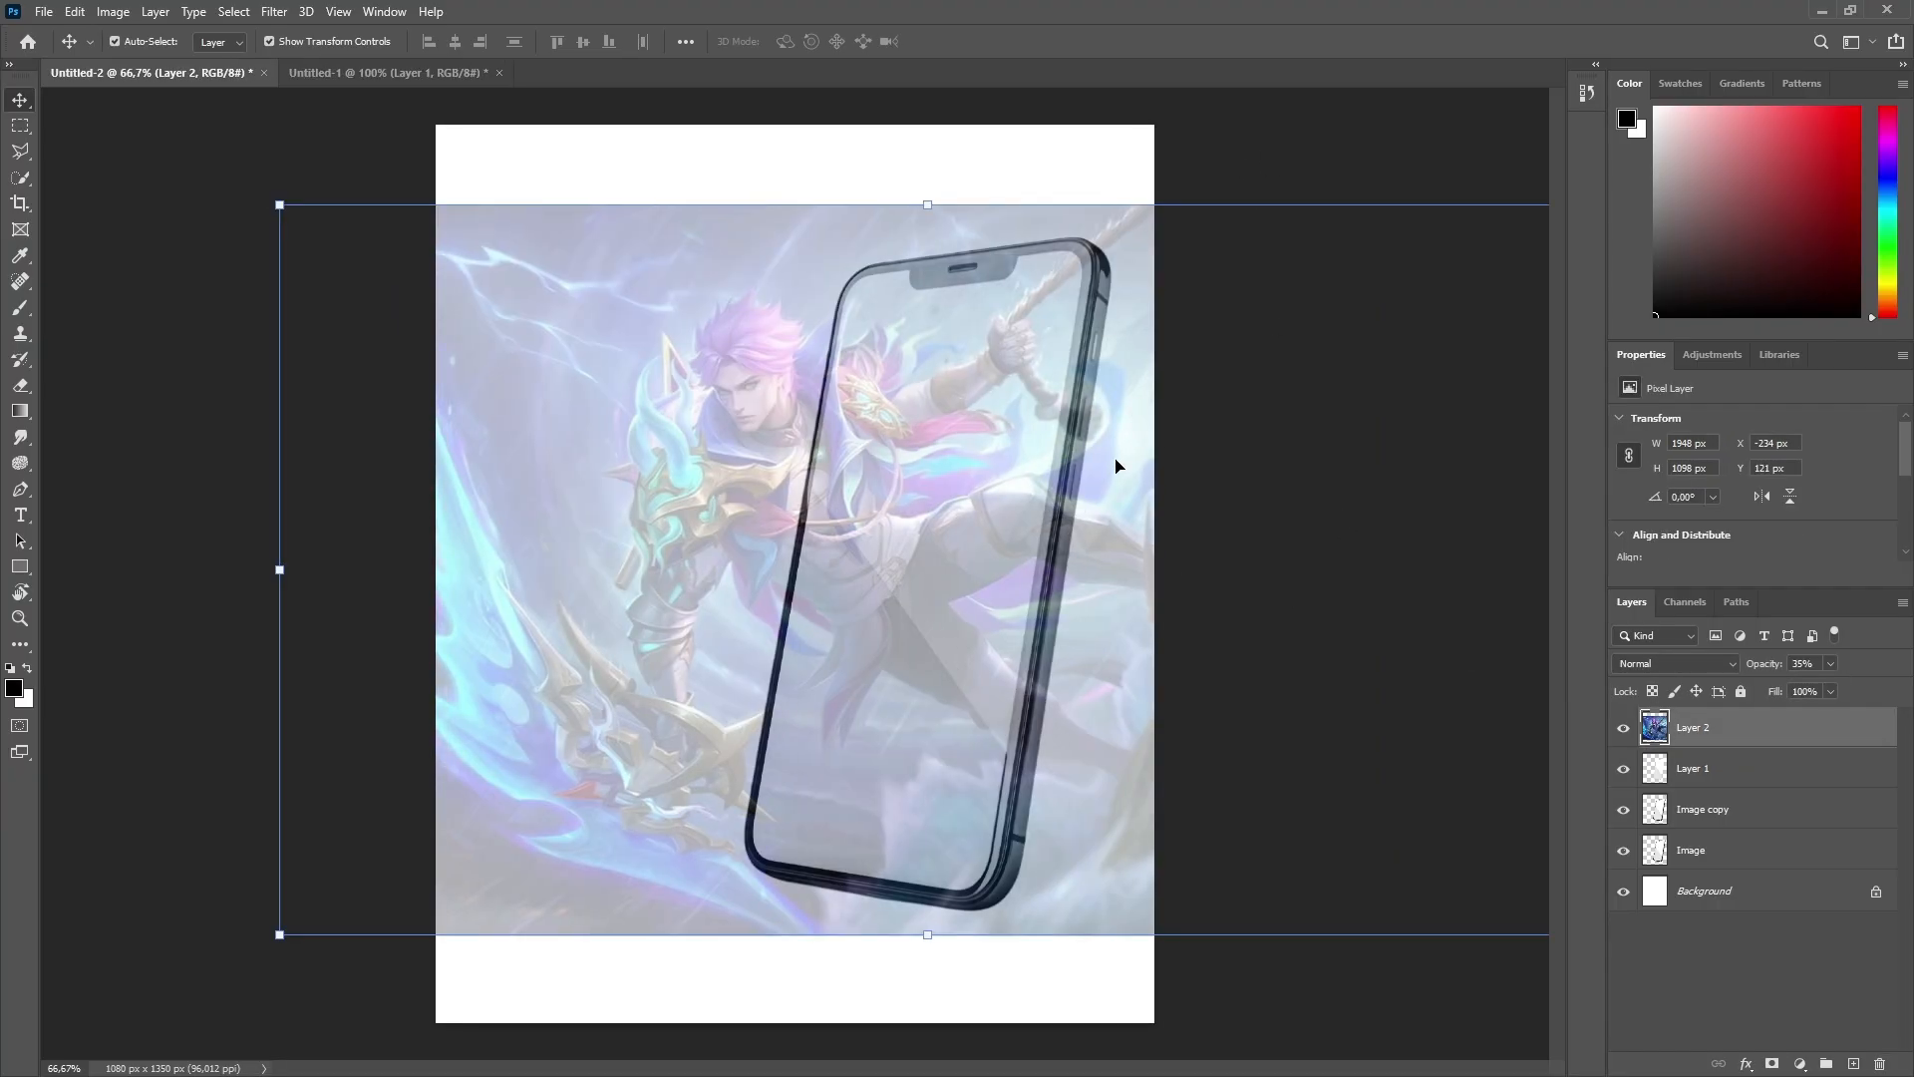
# Step: Enlarge the artwork to about 2608 × 1470 px and position it to cover the whole canvas
pyautogui.moveTo(286, 199); pyautogui.dragTo(92, 90)
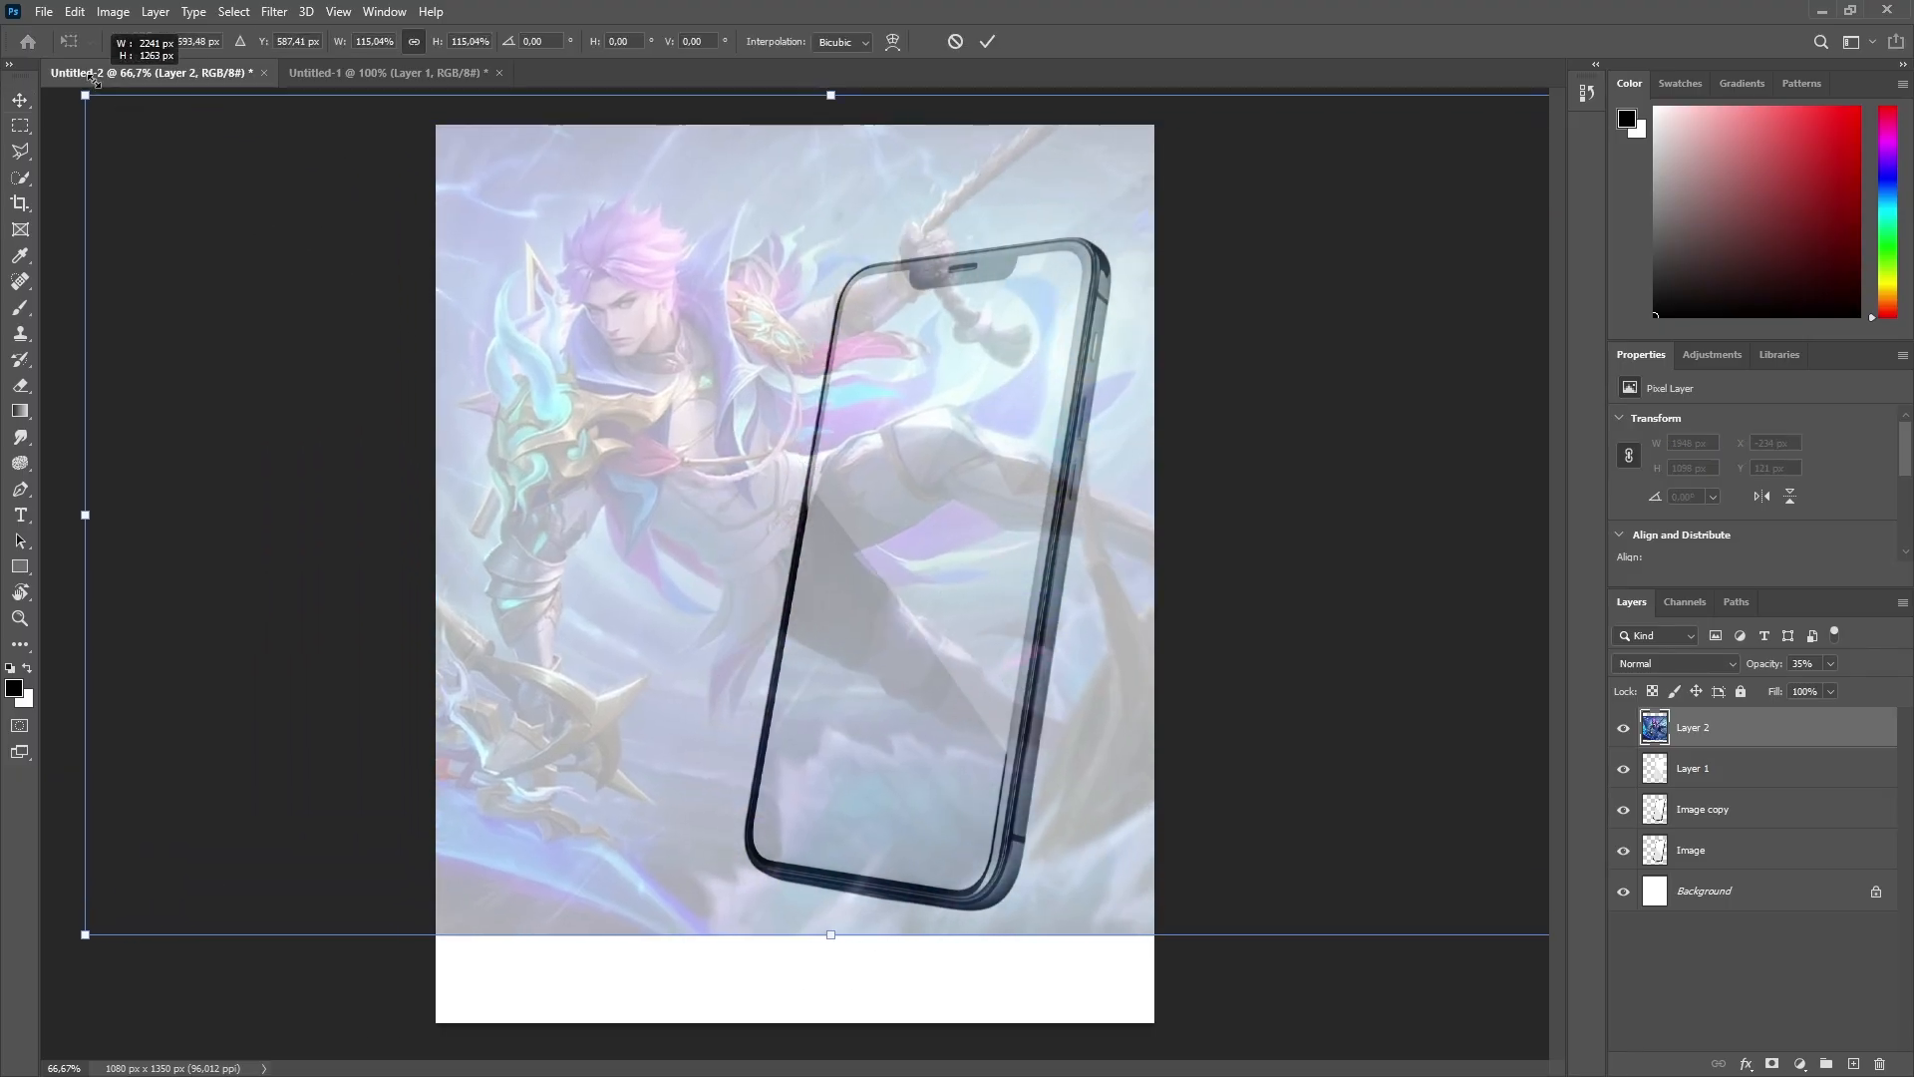
pyautogui.moveTo(859, 936); pyautogui.dragTo(859, 1023)
pyautogui.moveTo(891, 766); pyautogui.dragTo(955, 827)
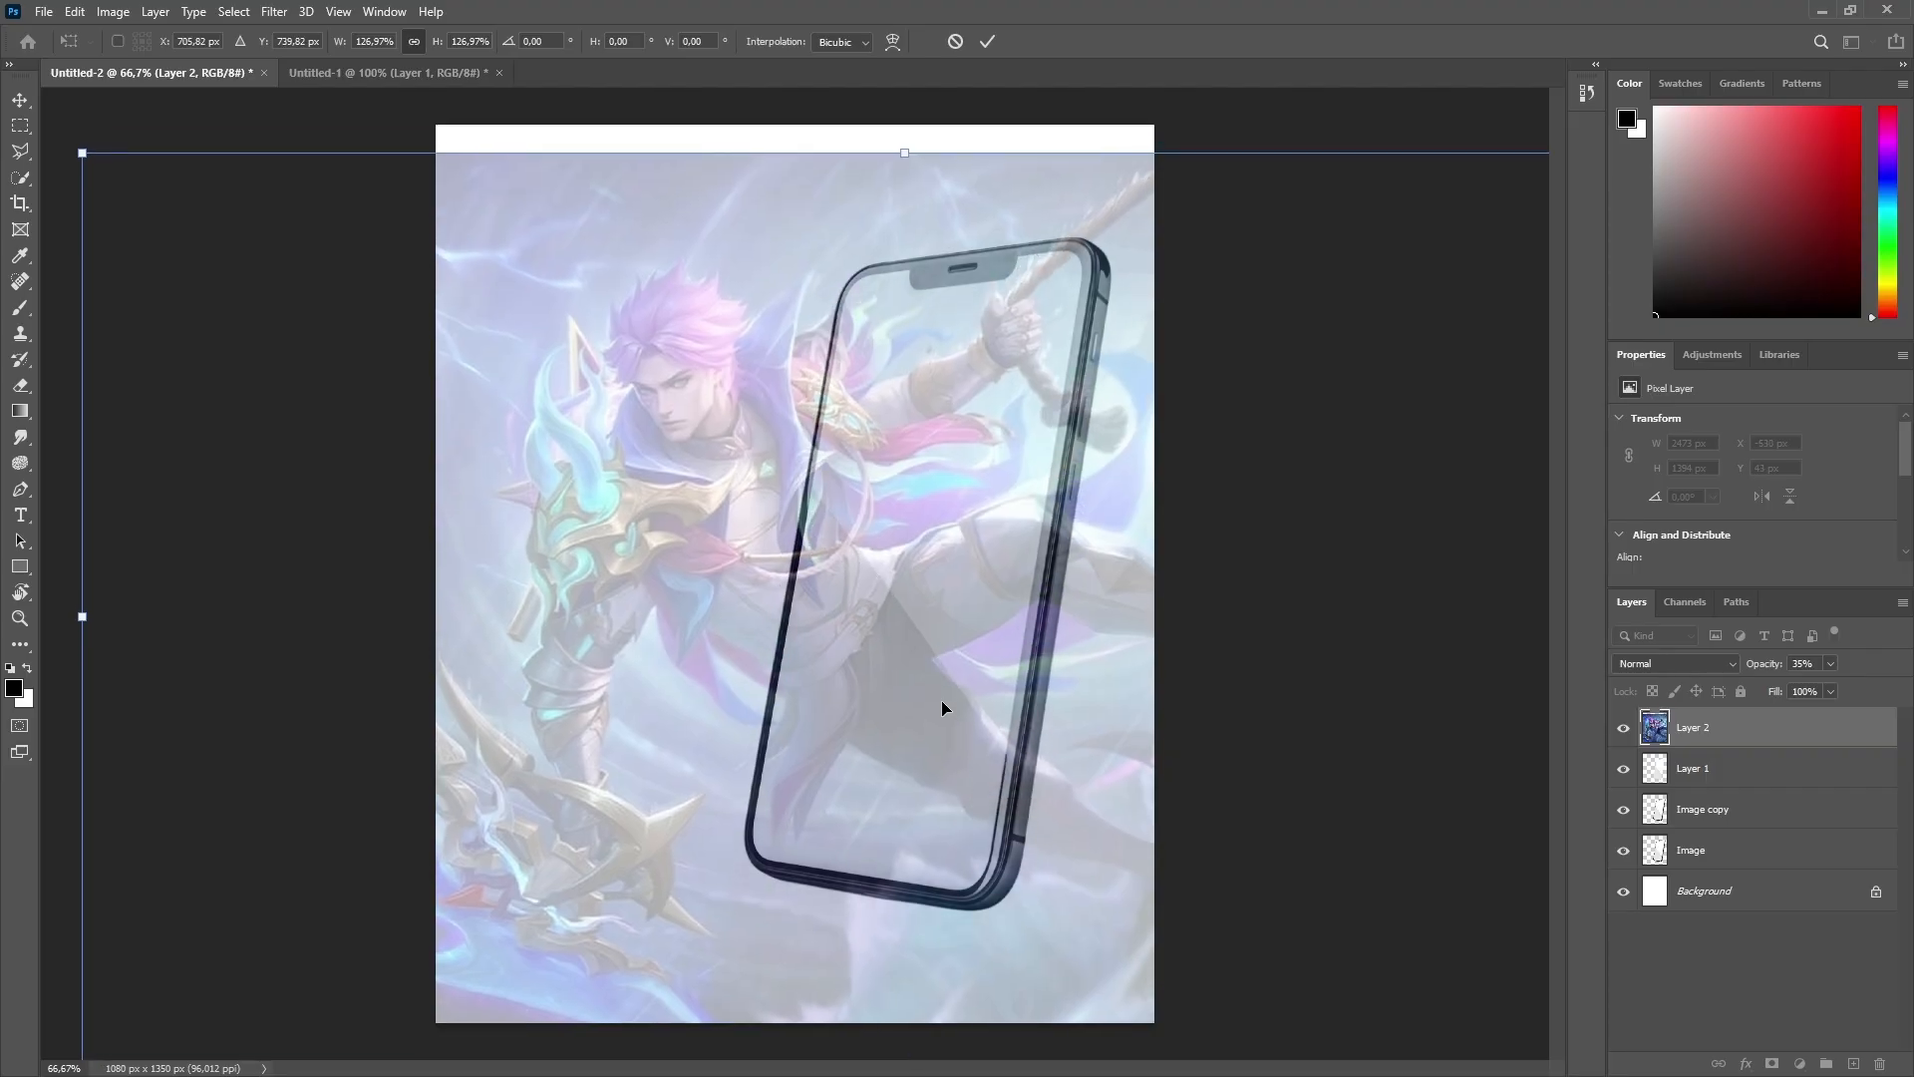
pyautogui.hotkey('ctrl', '-')
pyautogui.moveTo(880, 255); pyautogui.dragTo(880, 217)
pyautogui.moveTo(887, 346); pyautogui.dragTo(897, 364)
pyautogui.click(987, 42)
pyautogui.click(1037, 118)
# Step: Hide the original Image layer and move Layer 1 and Image copy together up to about Y 134 px
pyautogui.click(1814, 777)
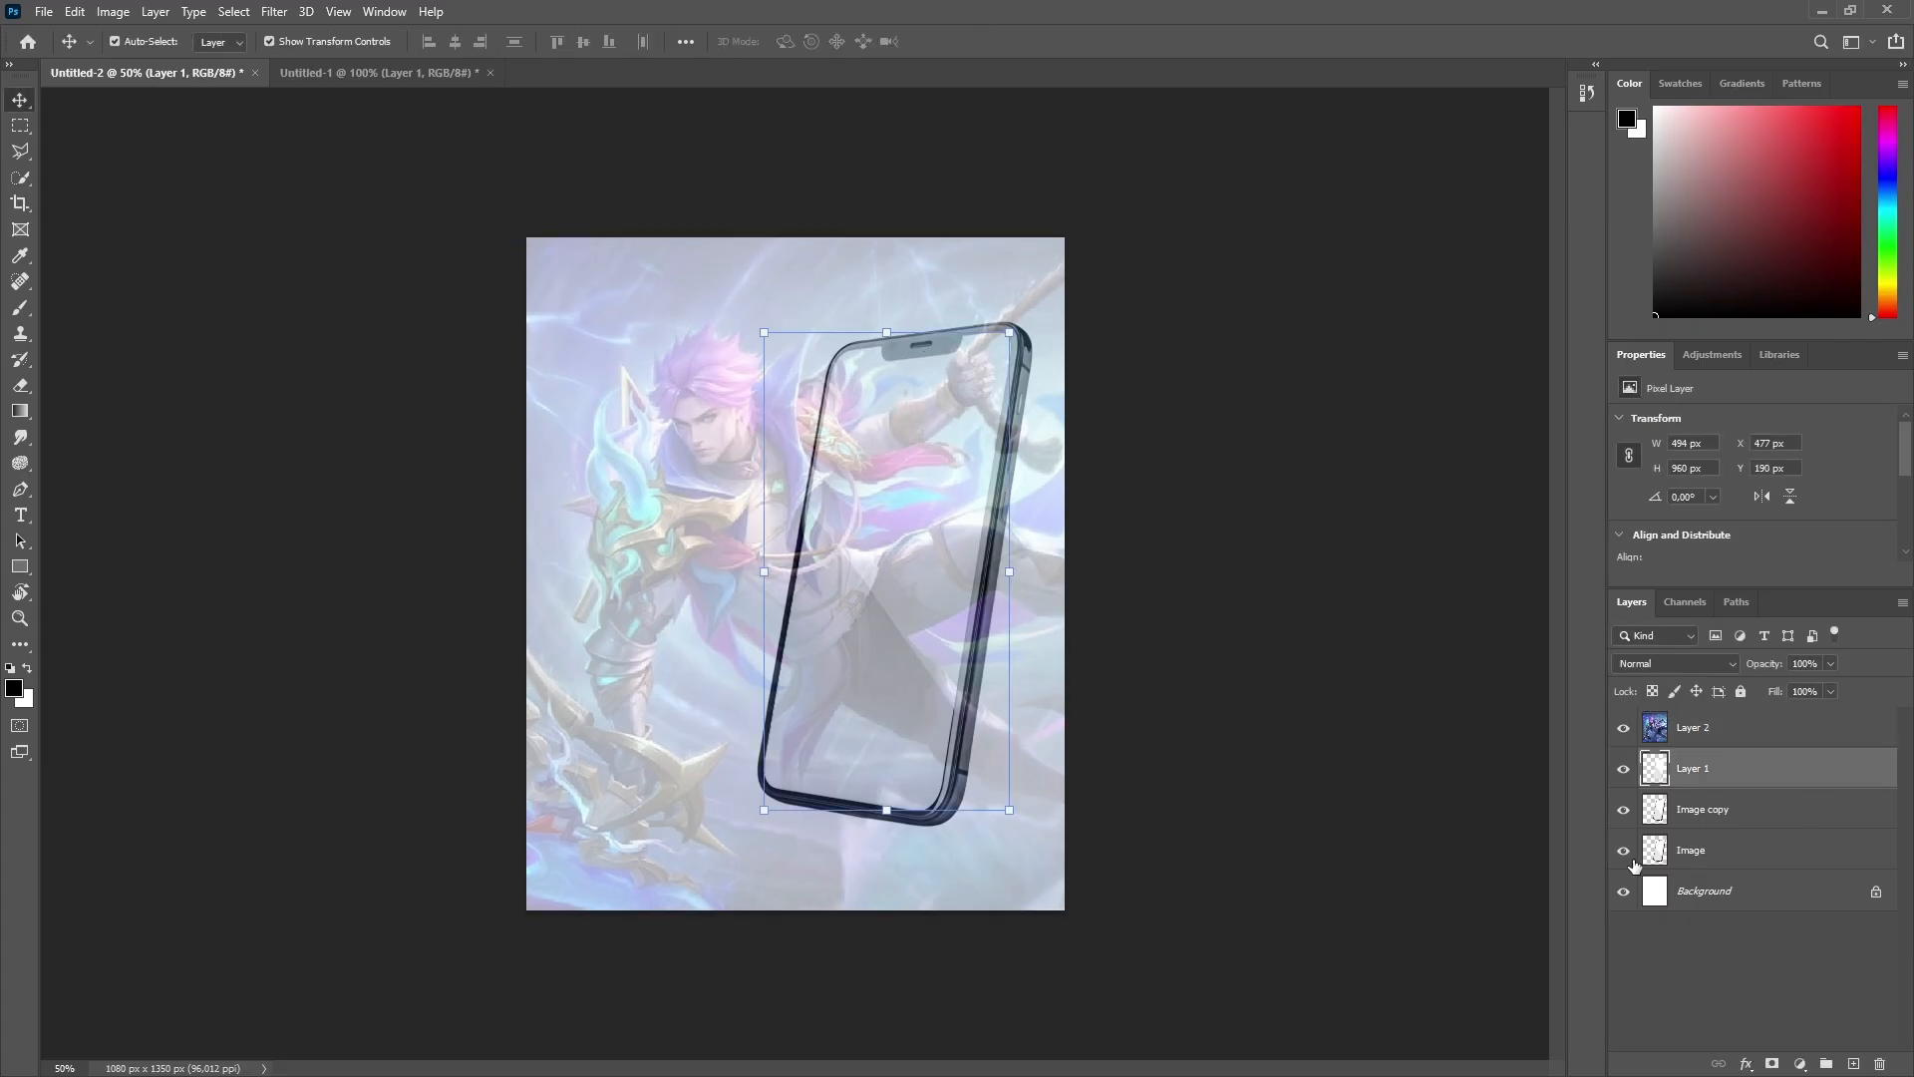
pyautogui.click(1626, 854)
pyautogui.keyDown('ctrl'); pyautogui.click(1725, 814); pyautogui.keyUp('ctrl')
pyautogui.press('Up')
pyautogui.press('Up')
pyautogui.press('Up')
pyautogui.press('Up')
pyautogui.press('Up')
pyautogui.press('Up')
pyautogui.press('Up')
pyautogui.press('Up')
pyautogui.press('Up')
pyautogui.press('Up')
pyautogui.press('Up')
pyautogui.press('Up')
pyautogui.press('Up')
pyautogui.press('Up')
pyautogui.press('Up')
pyautogui.press('Up')
pyautogui.press('Up')
pyautogui.press('Up')
pyautogui.press('Up')
pyautogui.press('Up')
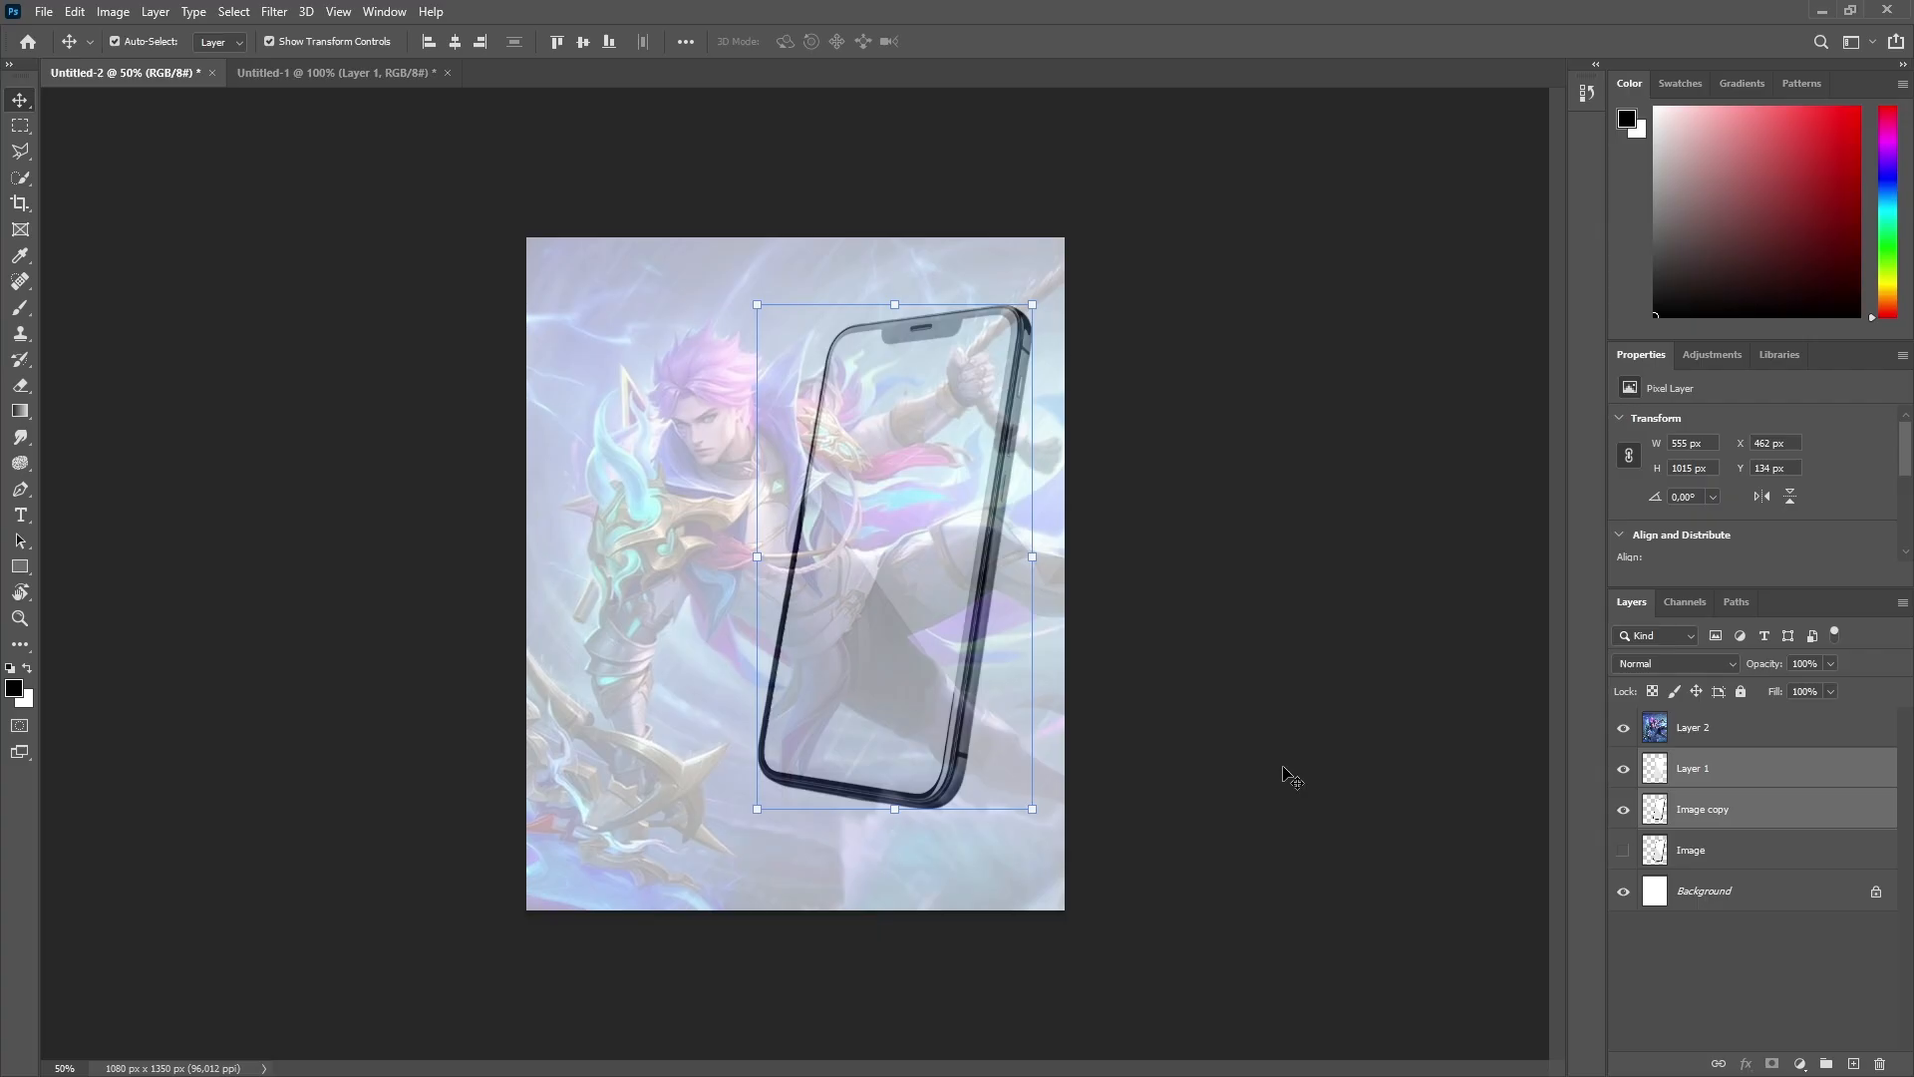
# Step: Scale the phone and its screen layer together to about 111.43% and nudge them to X 743.50, Y 669.00 px
pyautogui.moveTo(894, 815)
pyautogui.mouseDown()
pyautogui.moveTo(882, 874)
pyautogui.moveTo(928, 804)
pyautogui.mouseUp()
pyautogui.press('Up')
pyautogui.press('Up')
pyautogui.press('Up')
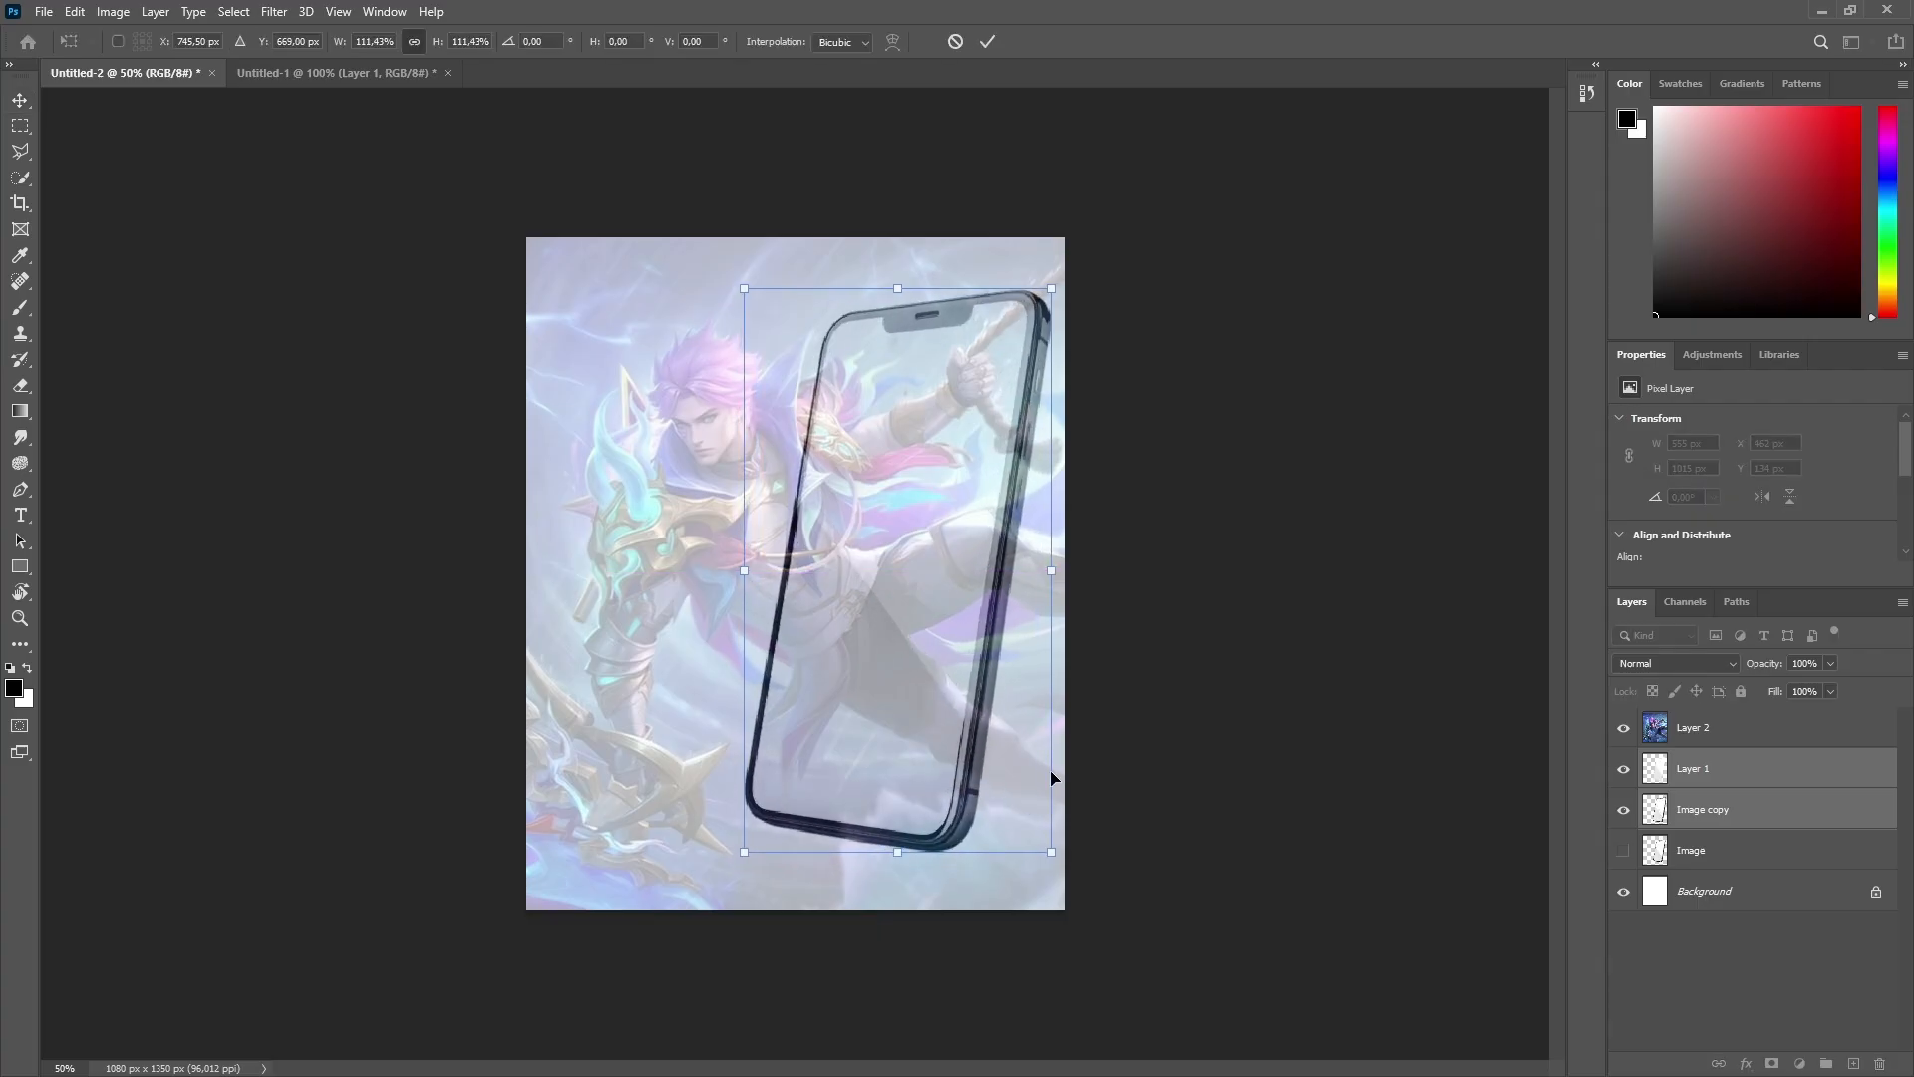
pyautogui.press('Left')
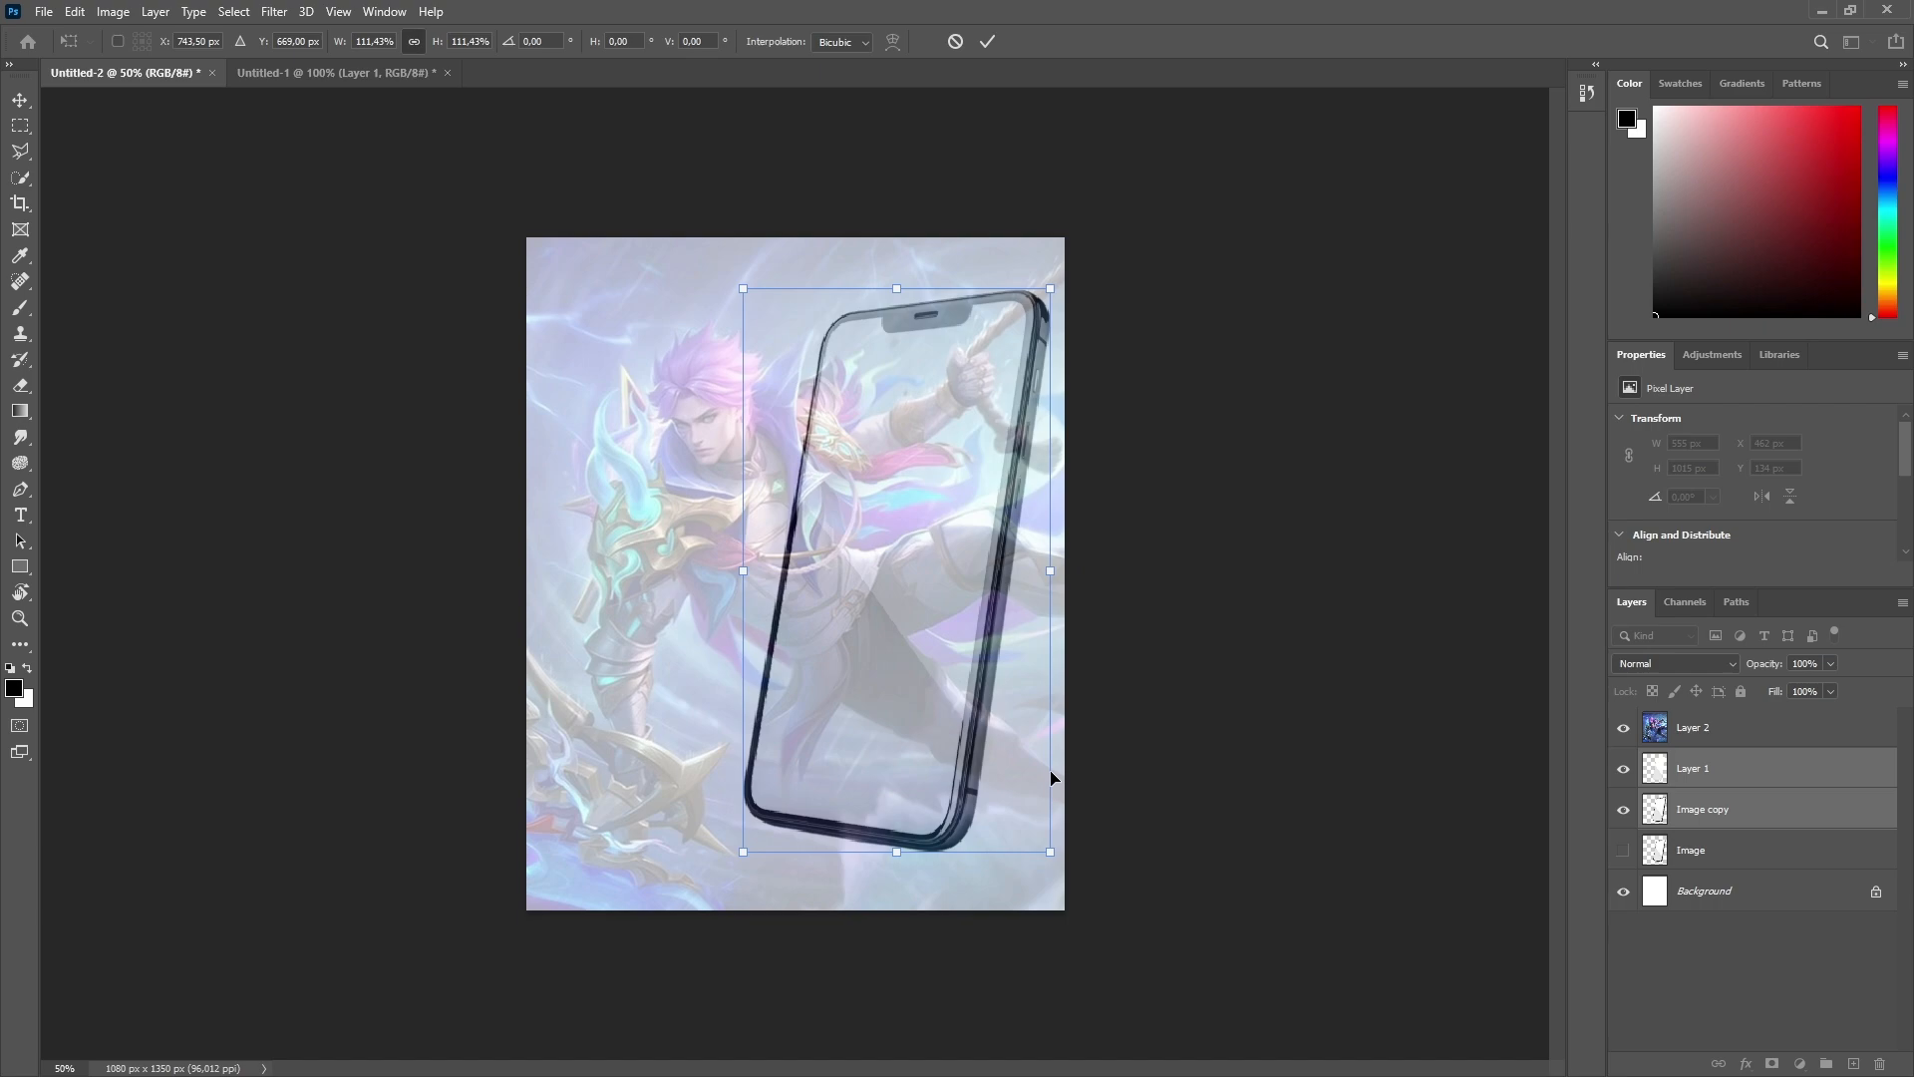
pyautogui.click(987, 42)
pyautogui.click(1218, 228)
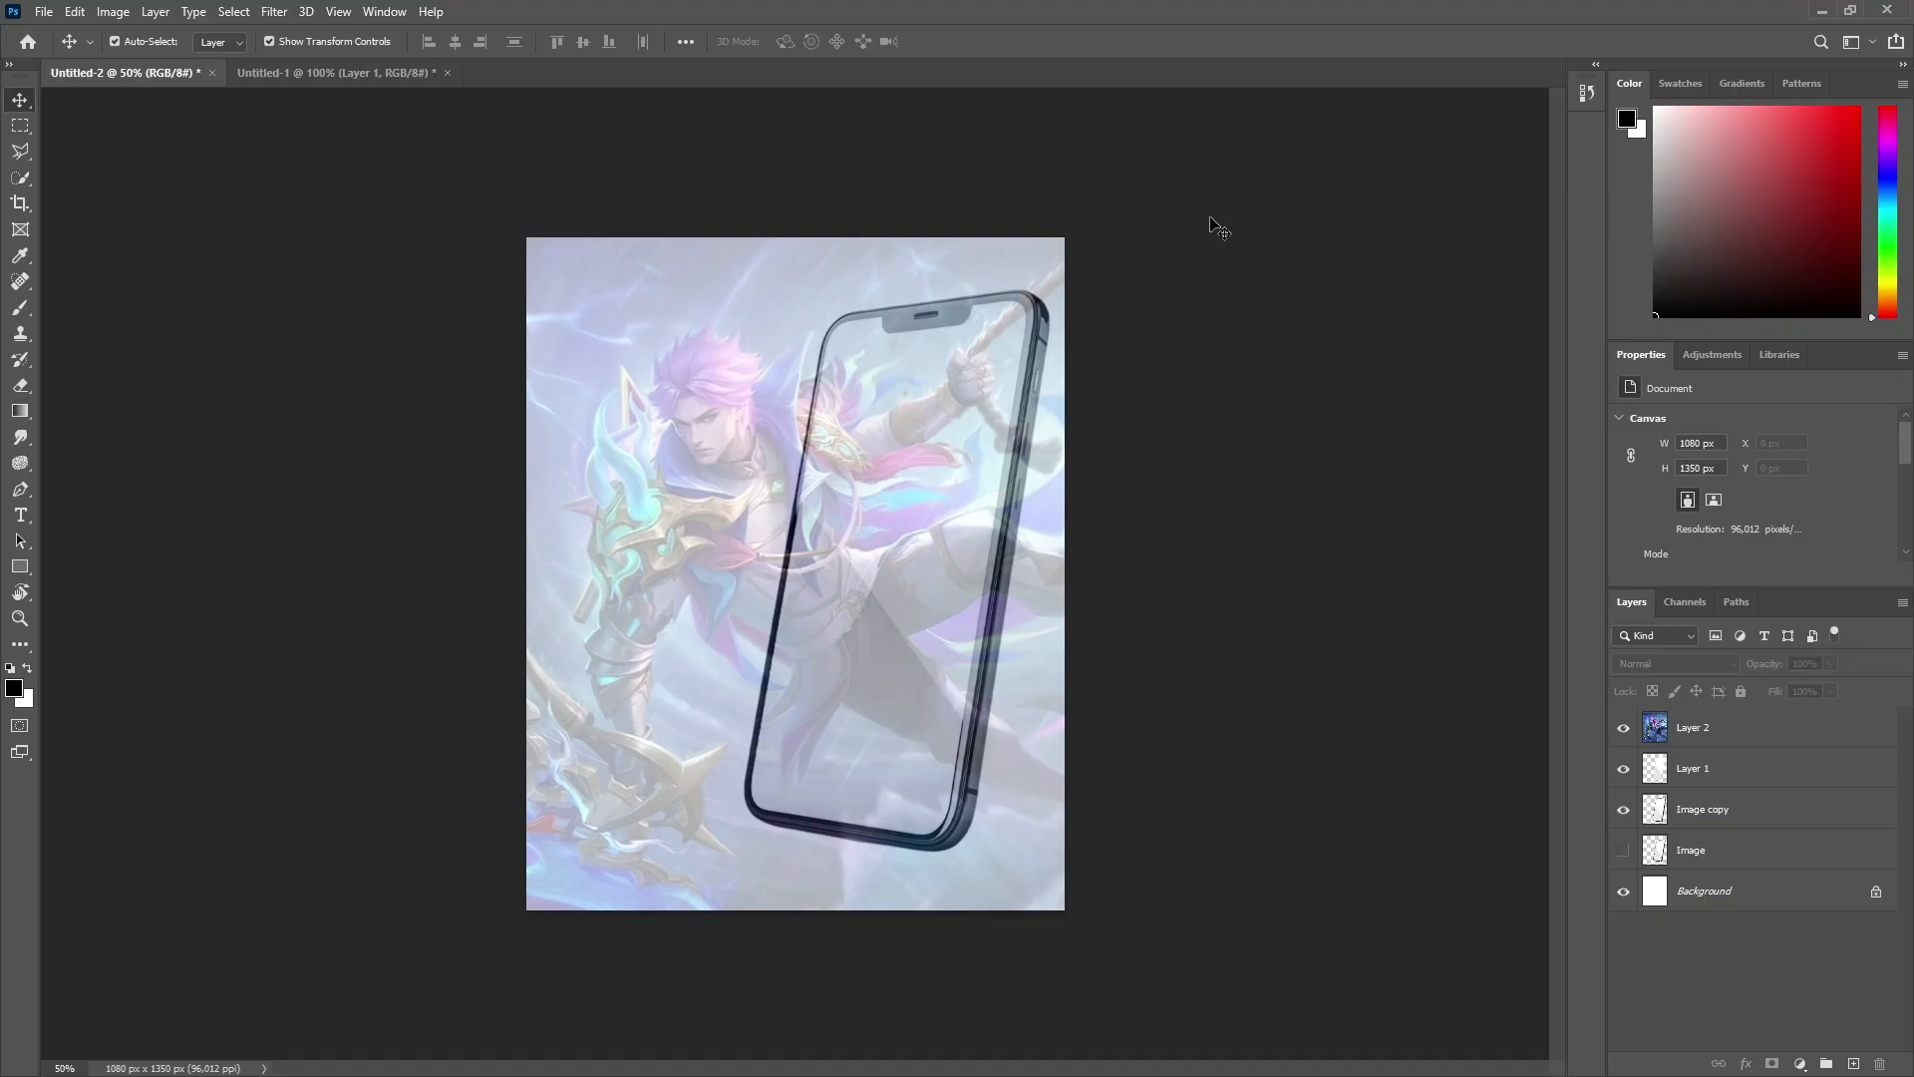
pyautogui.click(1760, 748)
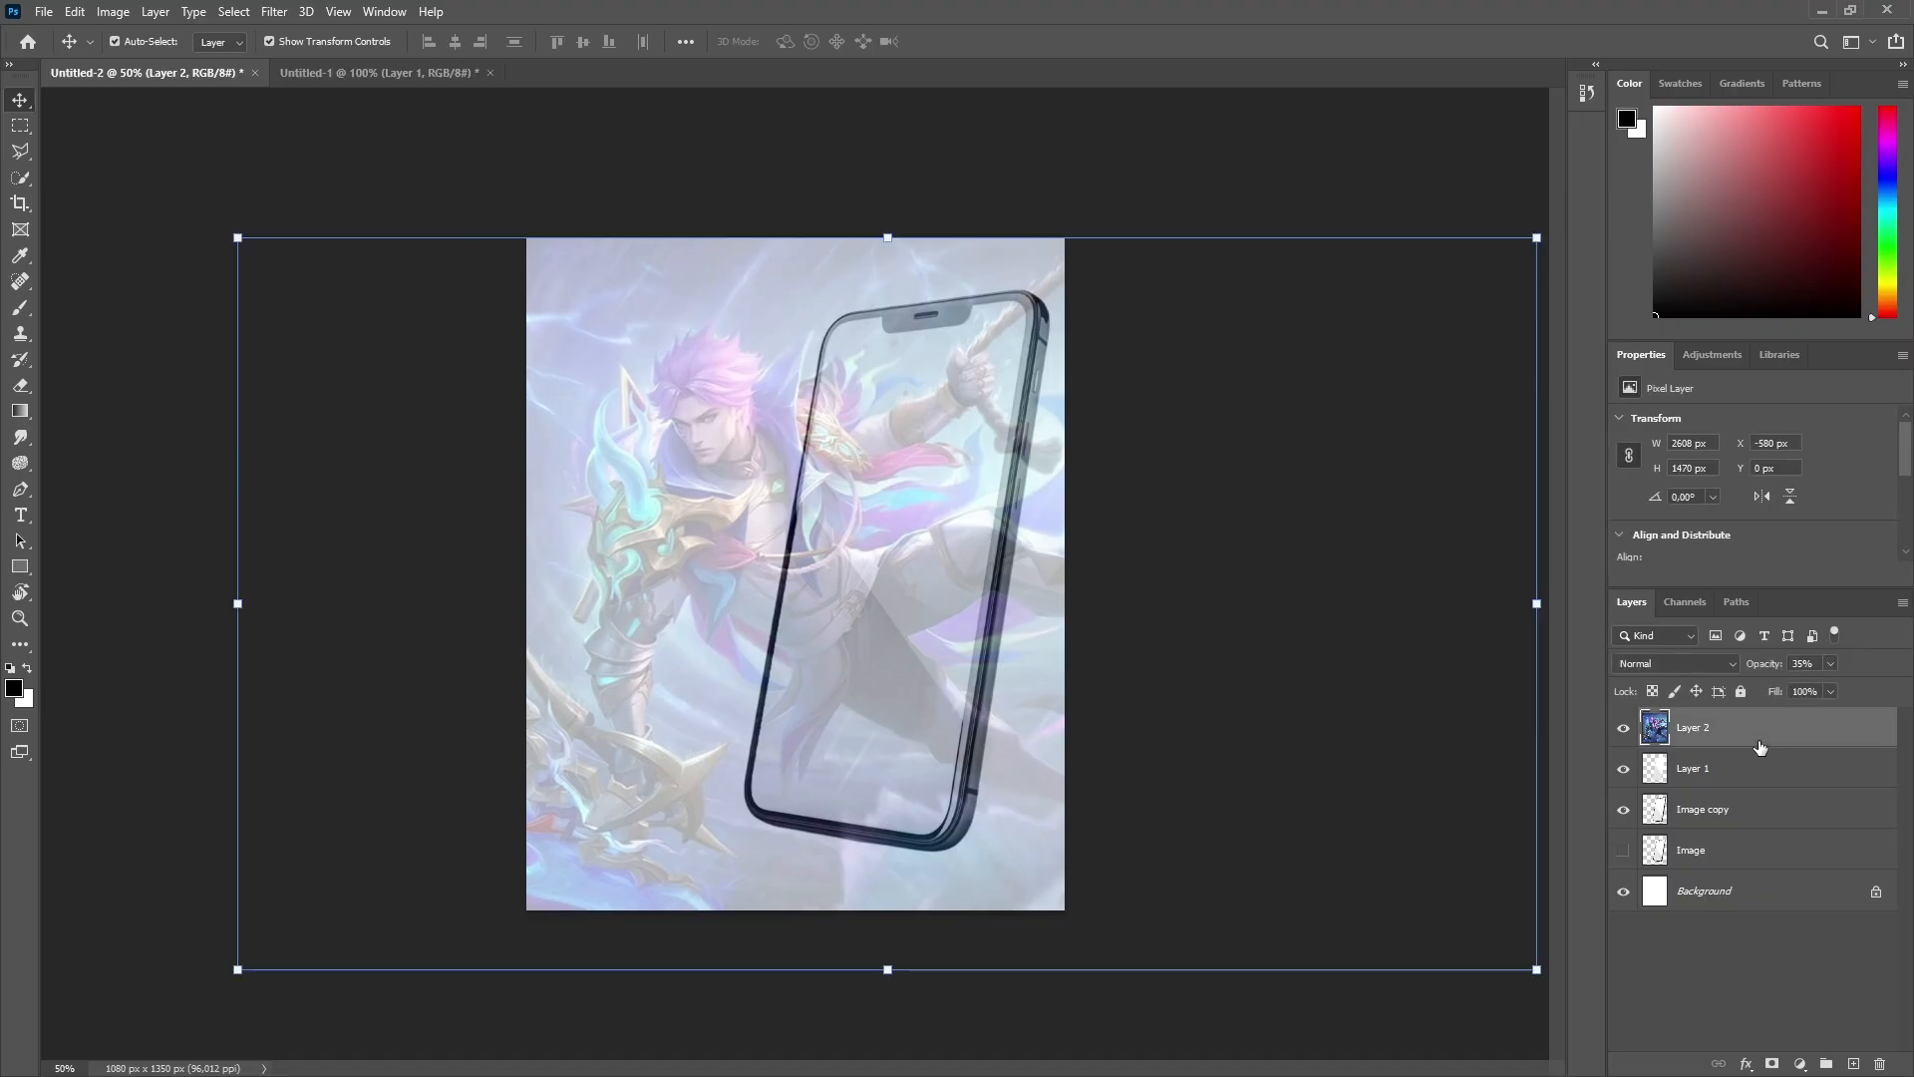
pyautogui.hotkey('ctrl', 'j')
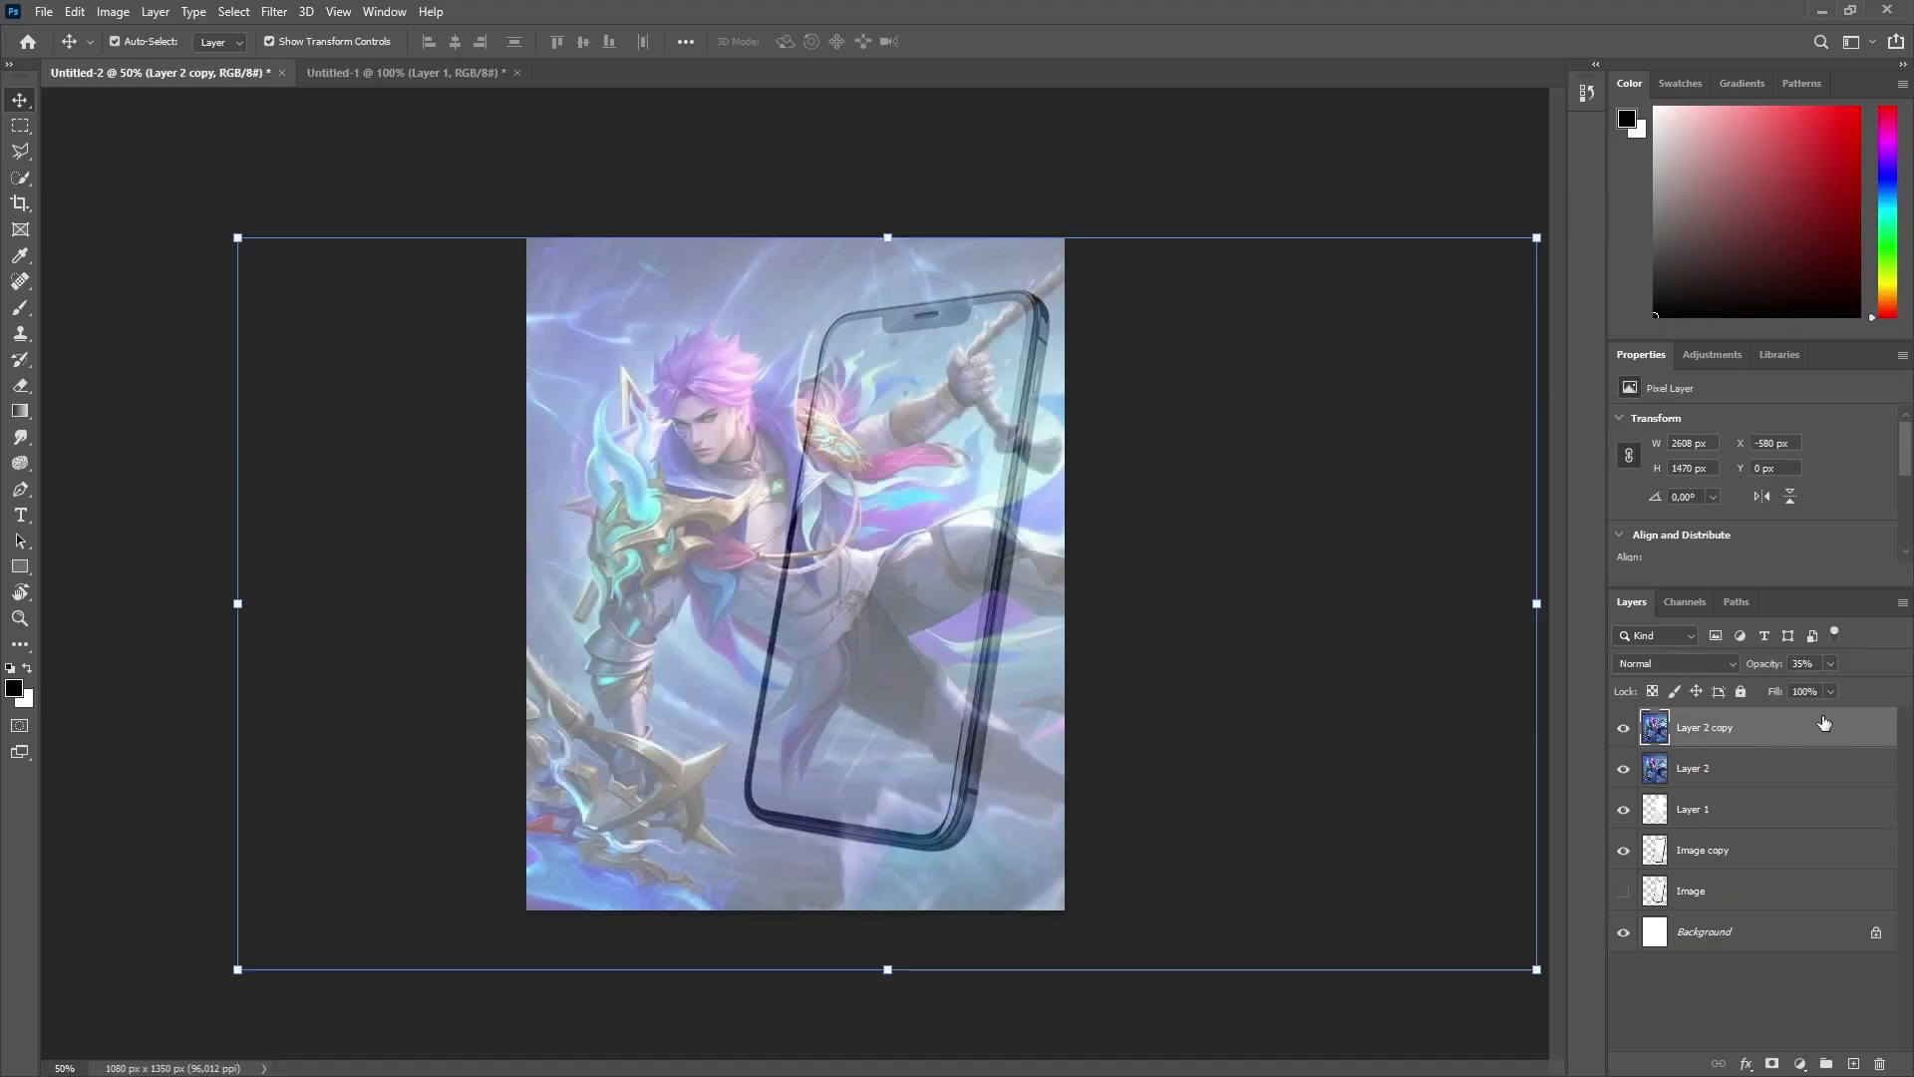
pyautogui.moveTo(1830, 687)
pyautogui.mouseDown()
pyautogui.moveTo(1900, 688)
pyautogui.moveTo(1837, 689)
pyautogui.mouseUp()
pyautogui.click(1784, 768)
pyautogui.click(1830, 664)
pyautogui.click(1898, 660)
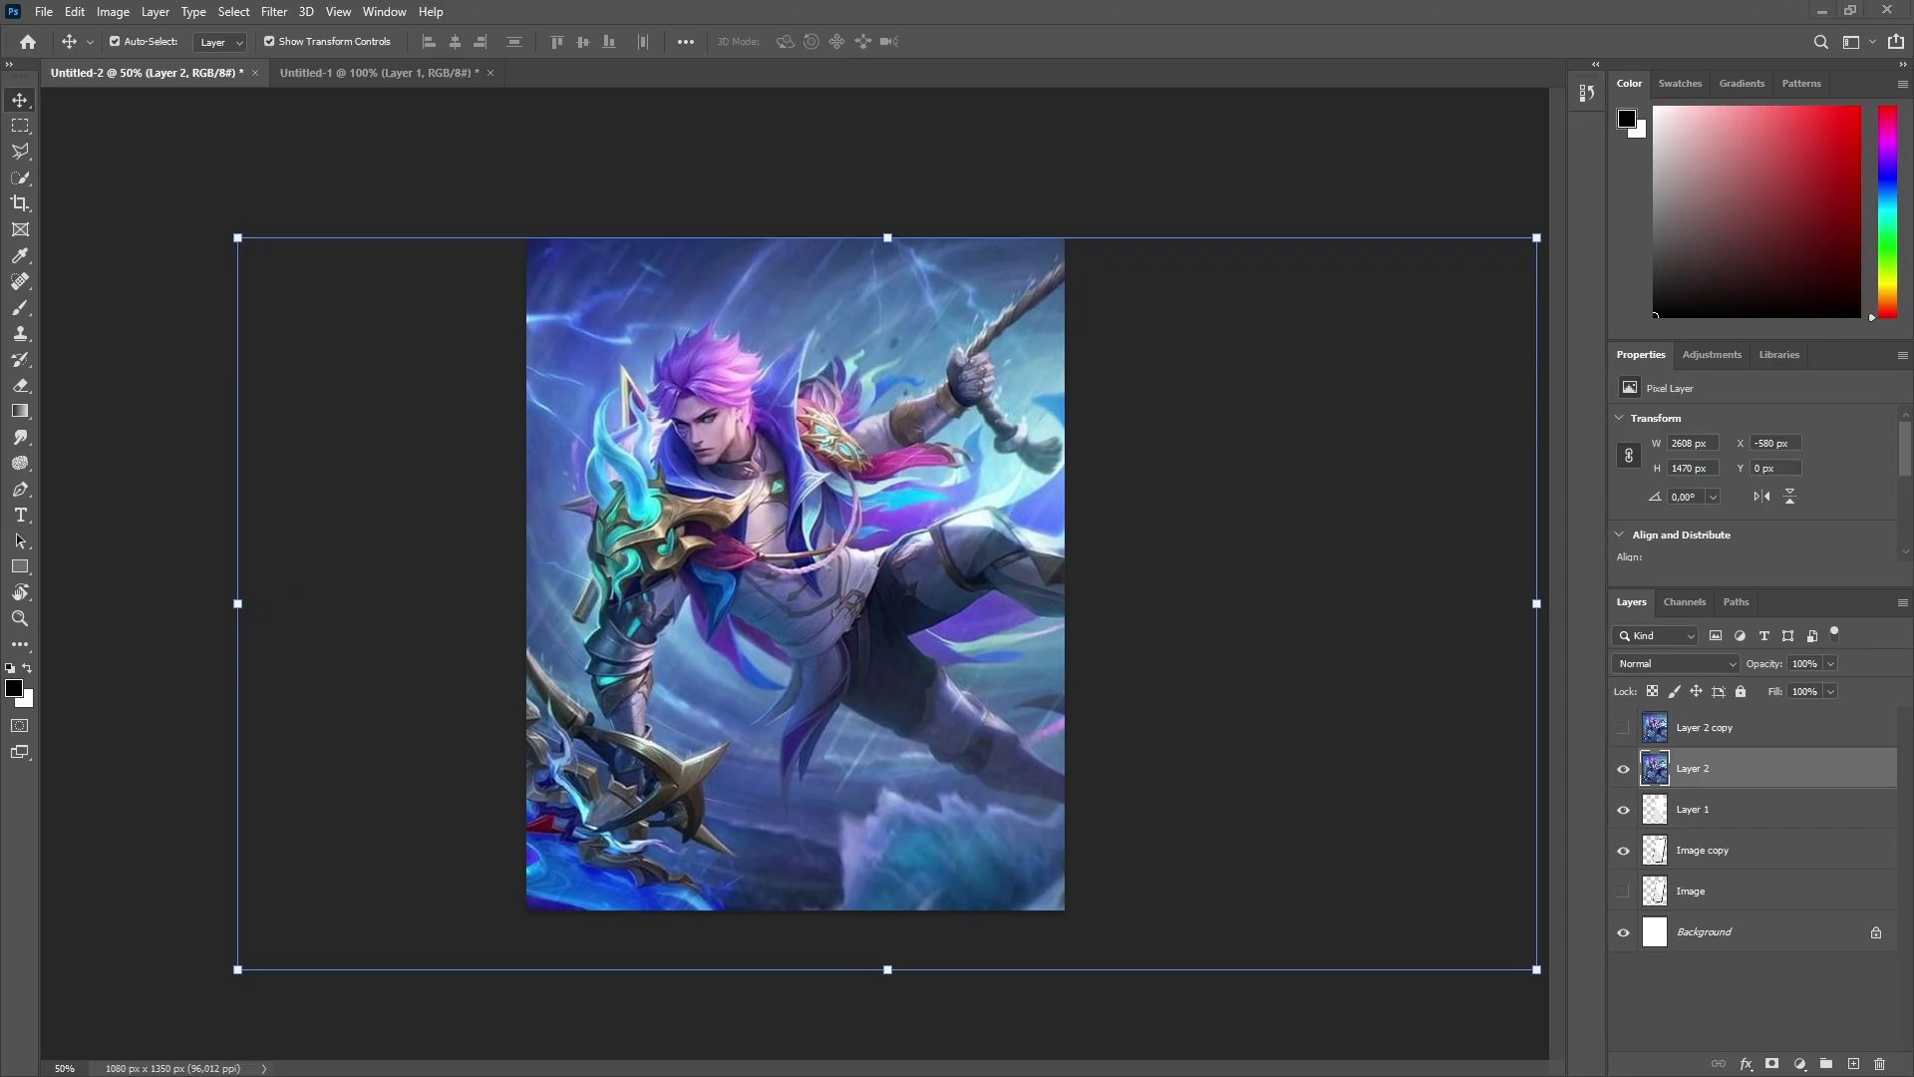
pyautogui.click(1778, 743)
pyautogui.press('Delete')
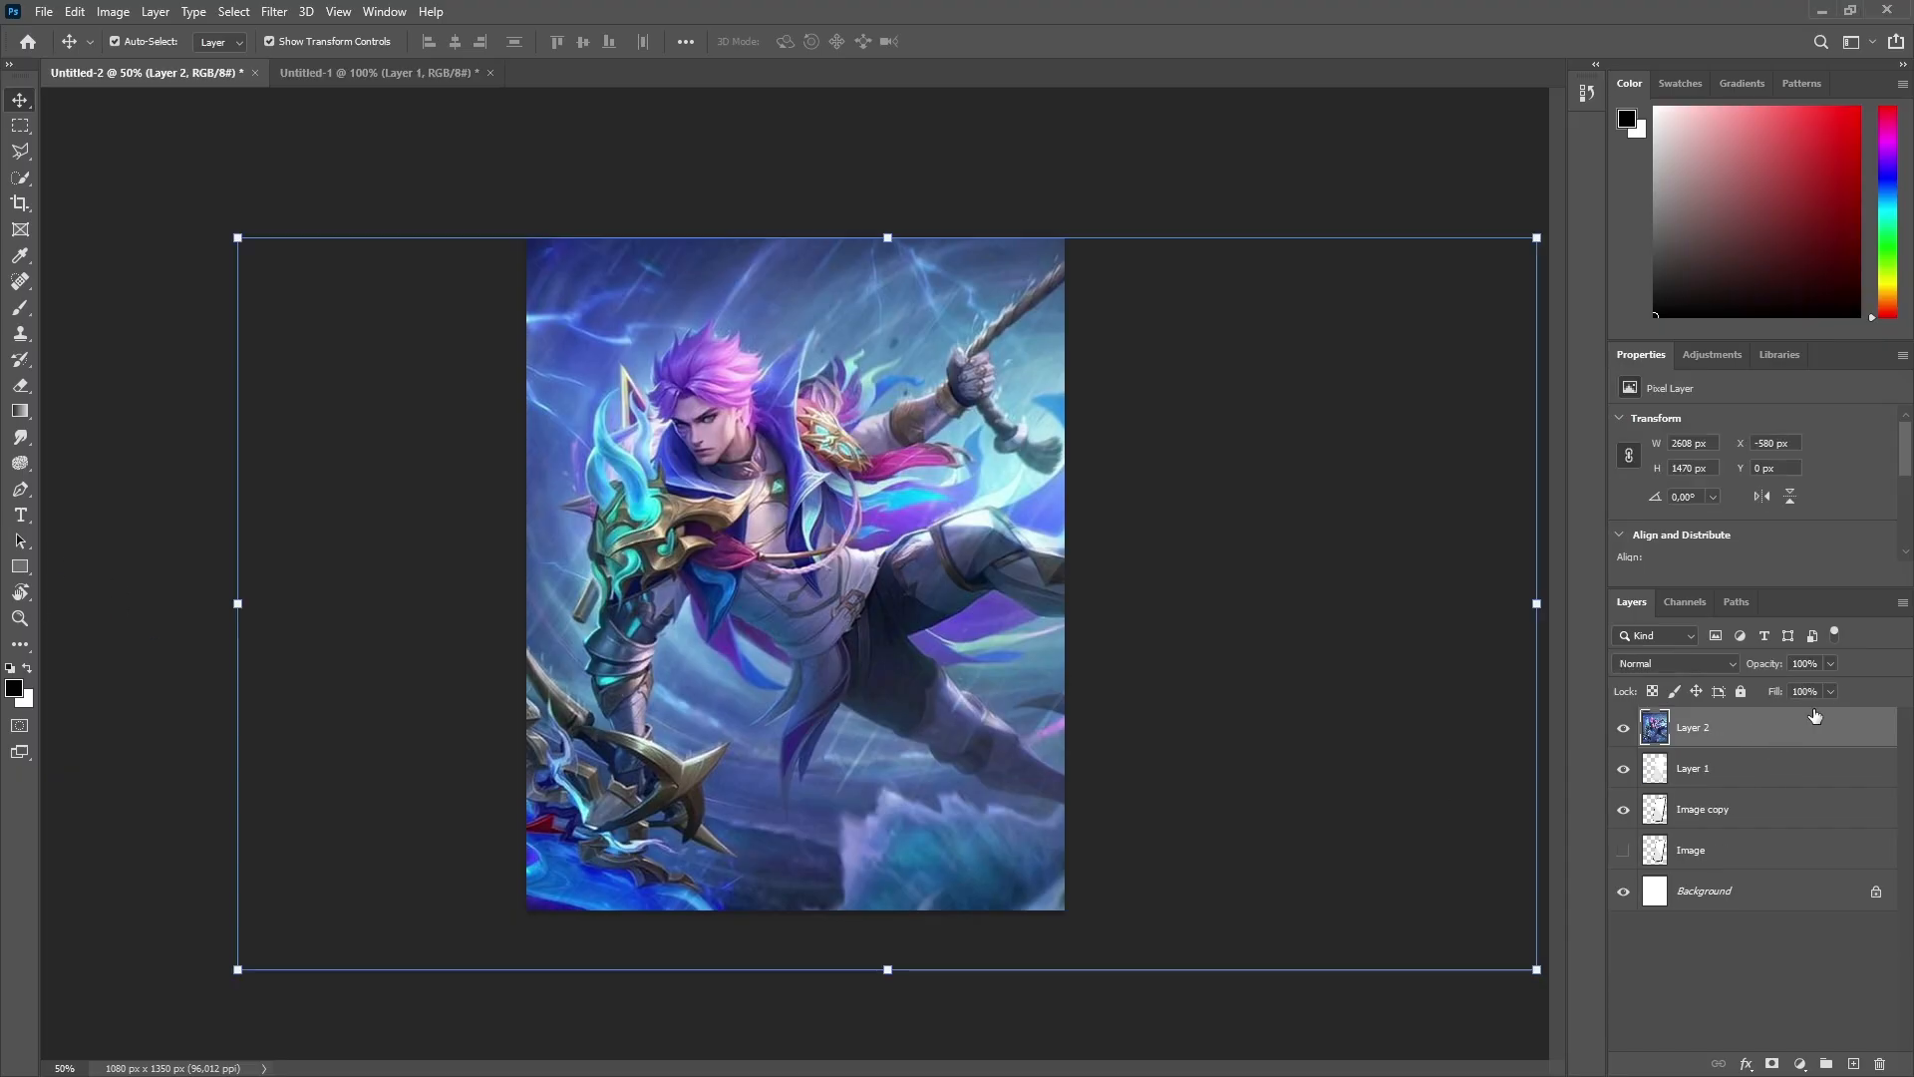
# Step: Set the artwork layer's opacity to 47% and move the artwork to about X -538, Y -40 px over the phone
pyautogui.click(1831, 664)
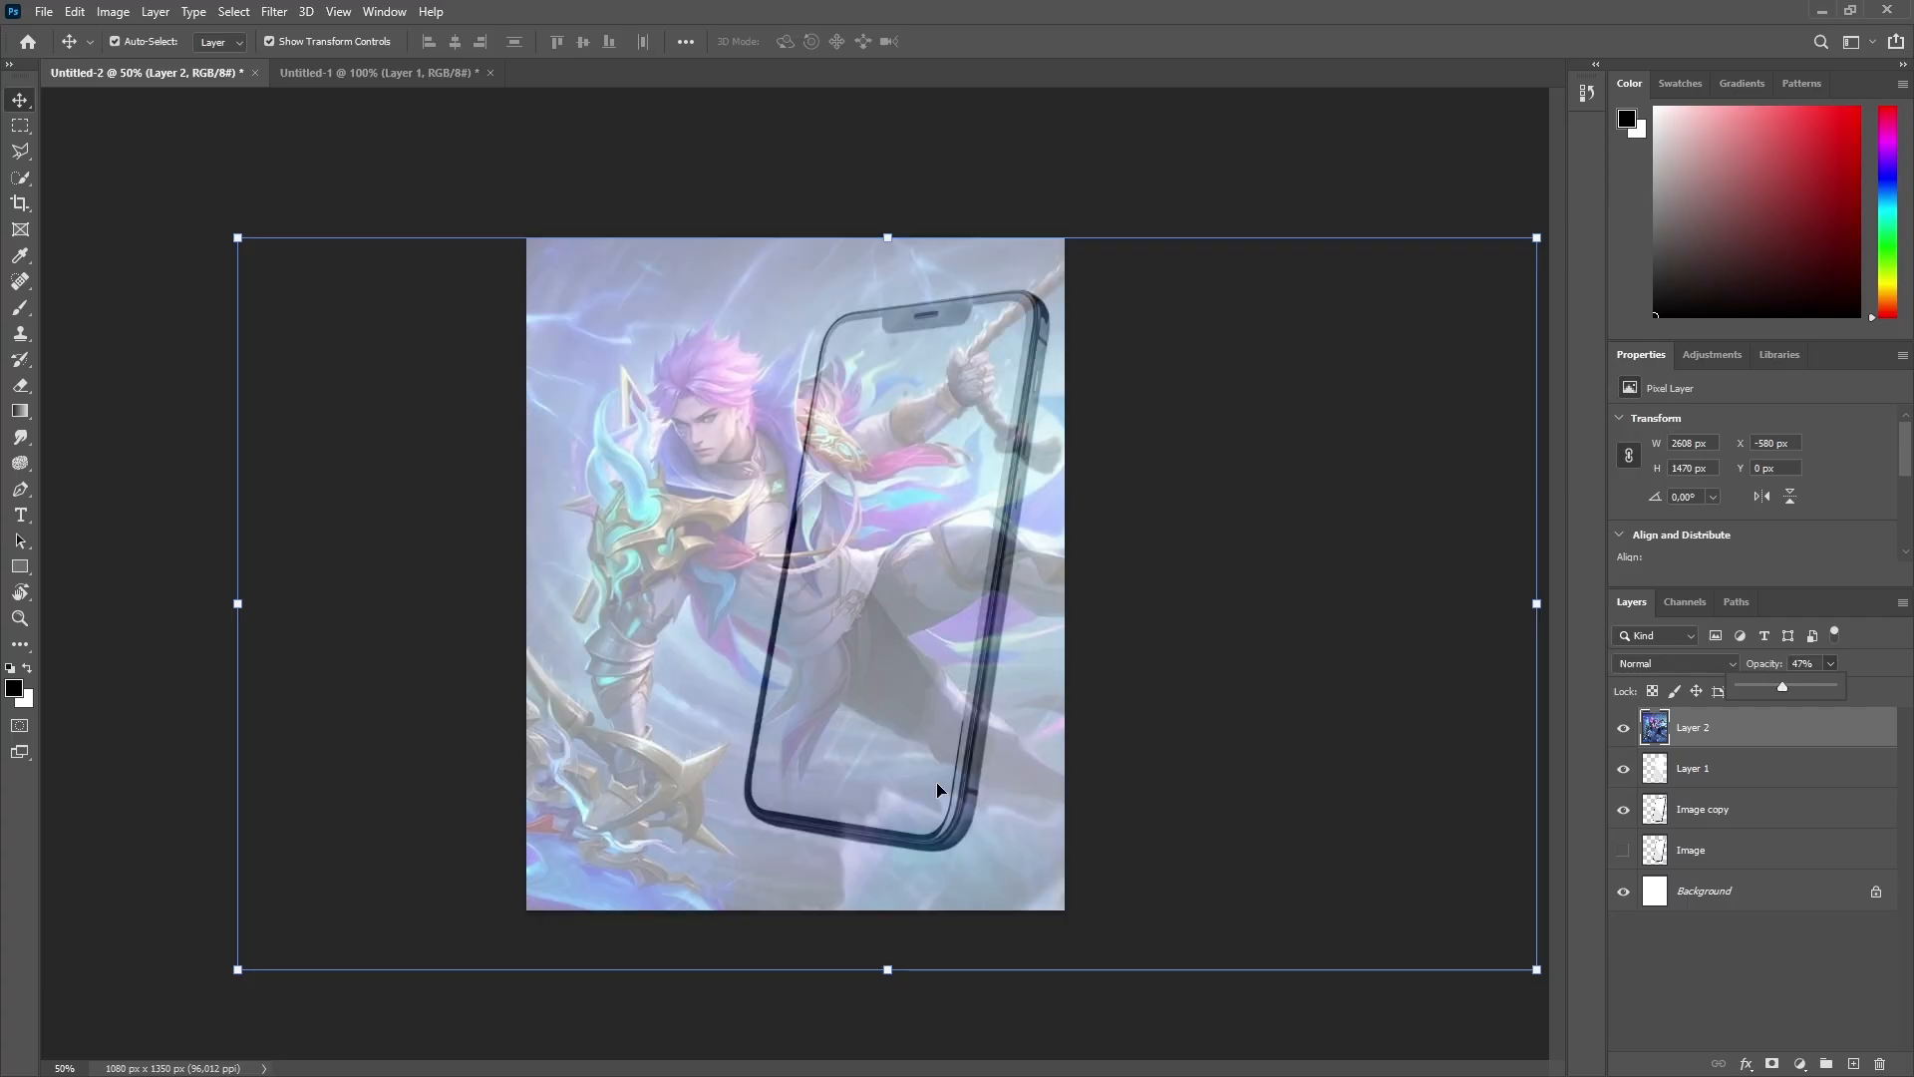
pyautogui.moveTo(937, 790); pyautogui.dragTo(990, 767)
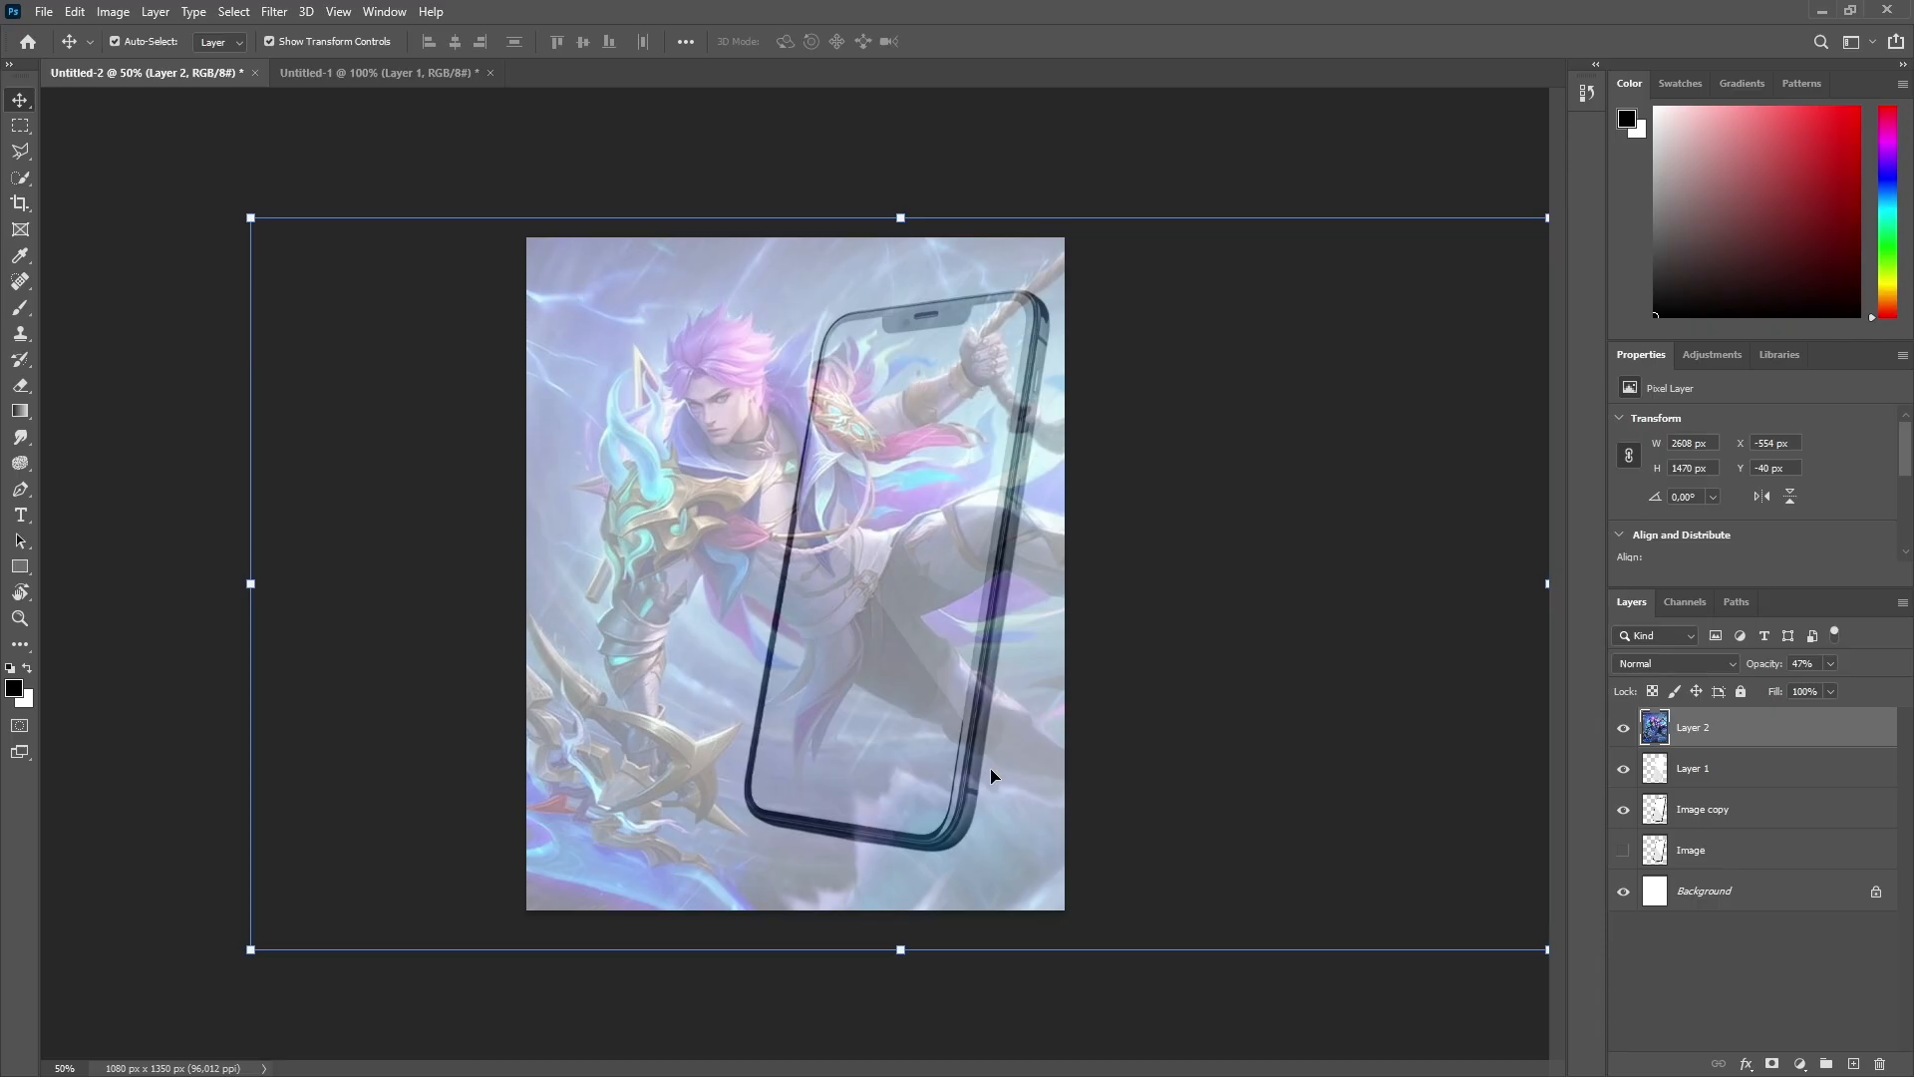
pyautogui.press('Right')
pyautogui.press('Right')
pyautogui.press('Right')
pyautogui.press('Right')
pyautogui.press('Right')
pyautogui.press('Right')
pyautogui.press('Right')
pyautogui.press('Right')
pyautogui.press('Right')
pyautogui.press('Right')
pyautogui.press('Right')
pyautogui.press('Right')
pyautogui.press('Right')
pyautogui.press('Right')
pyautogui.press('Right')
pyautogui.press('Right')
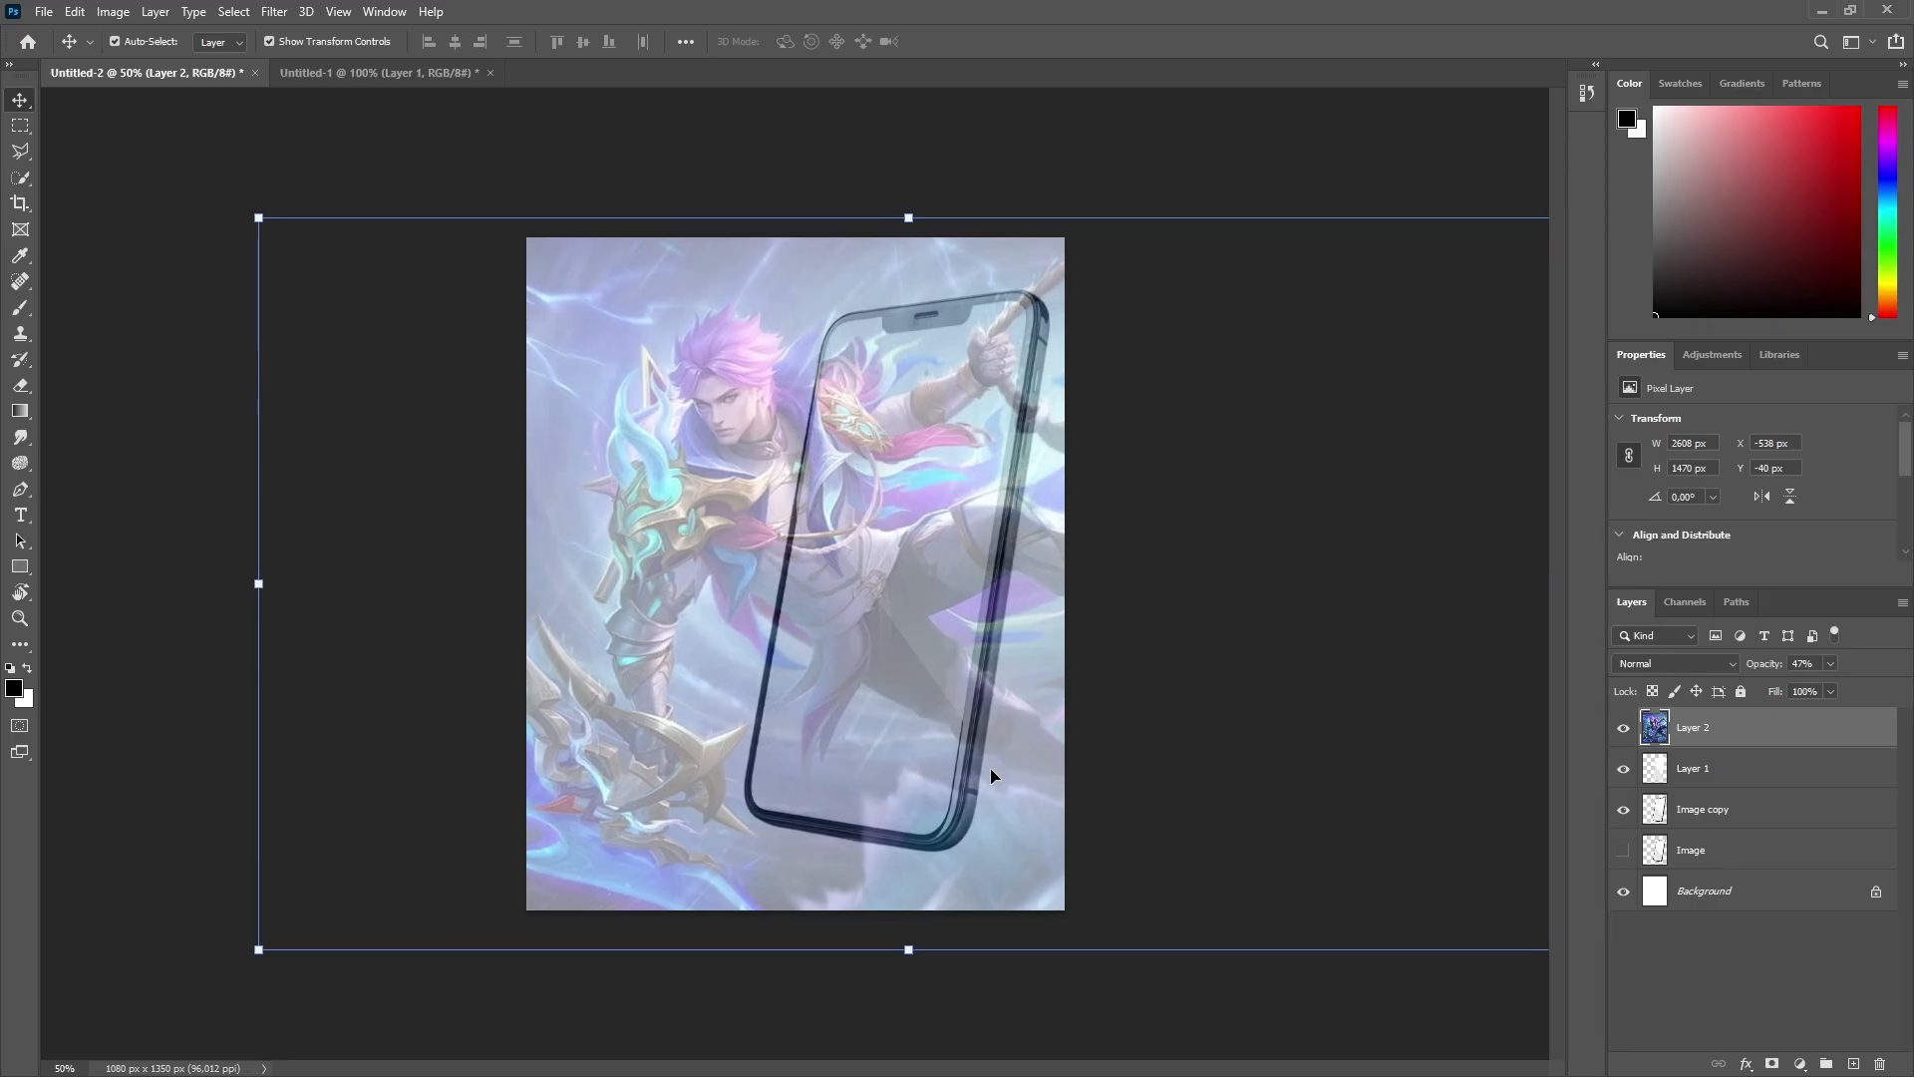
# Step: Restore the artwork layer's opacity to 100% and duplicate the layer
pyautogui.moveTo(1831, 664); pyautogui.dragTo(1881, 687)
pyautogui.click(1742, 736)
pyautogui.hotkey('ctrl', 'j')
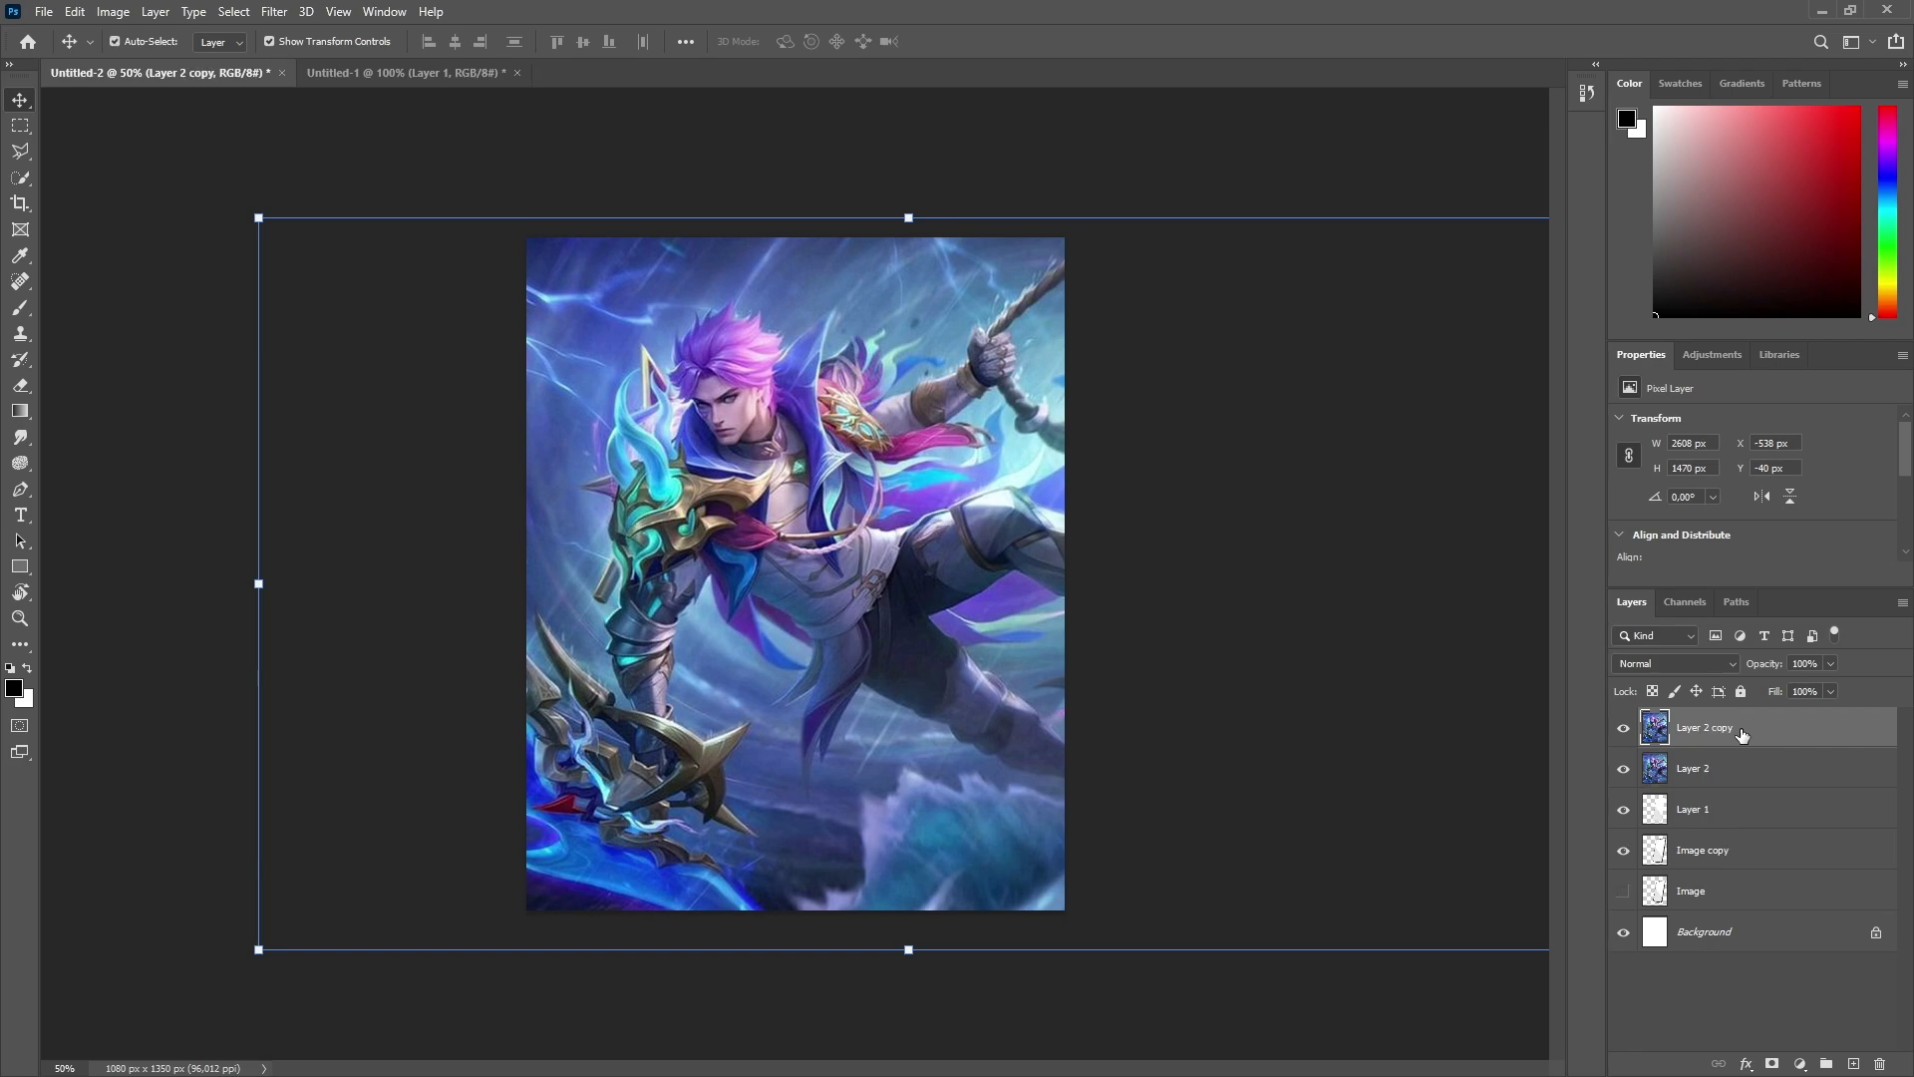
# Step: Clip the lower artwork layer, Layer 2, to the phone screen shape on Layer 1
pyautogui.click(1739, 767)
pyautogui.keyDown('alt'); pyautogui.click(1739, 784); pyautogui.keyUp('alt')
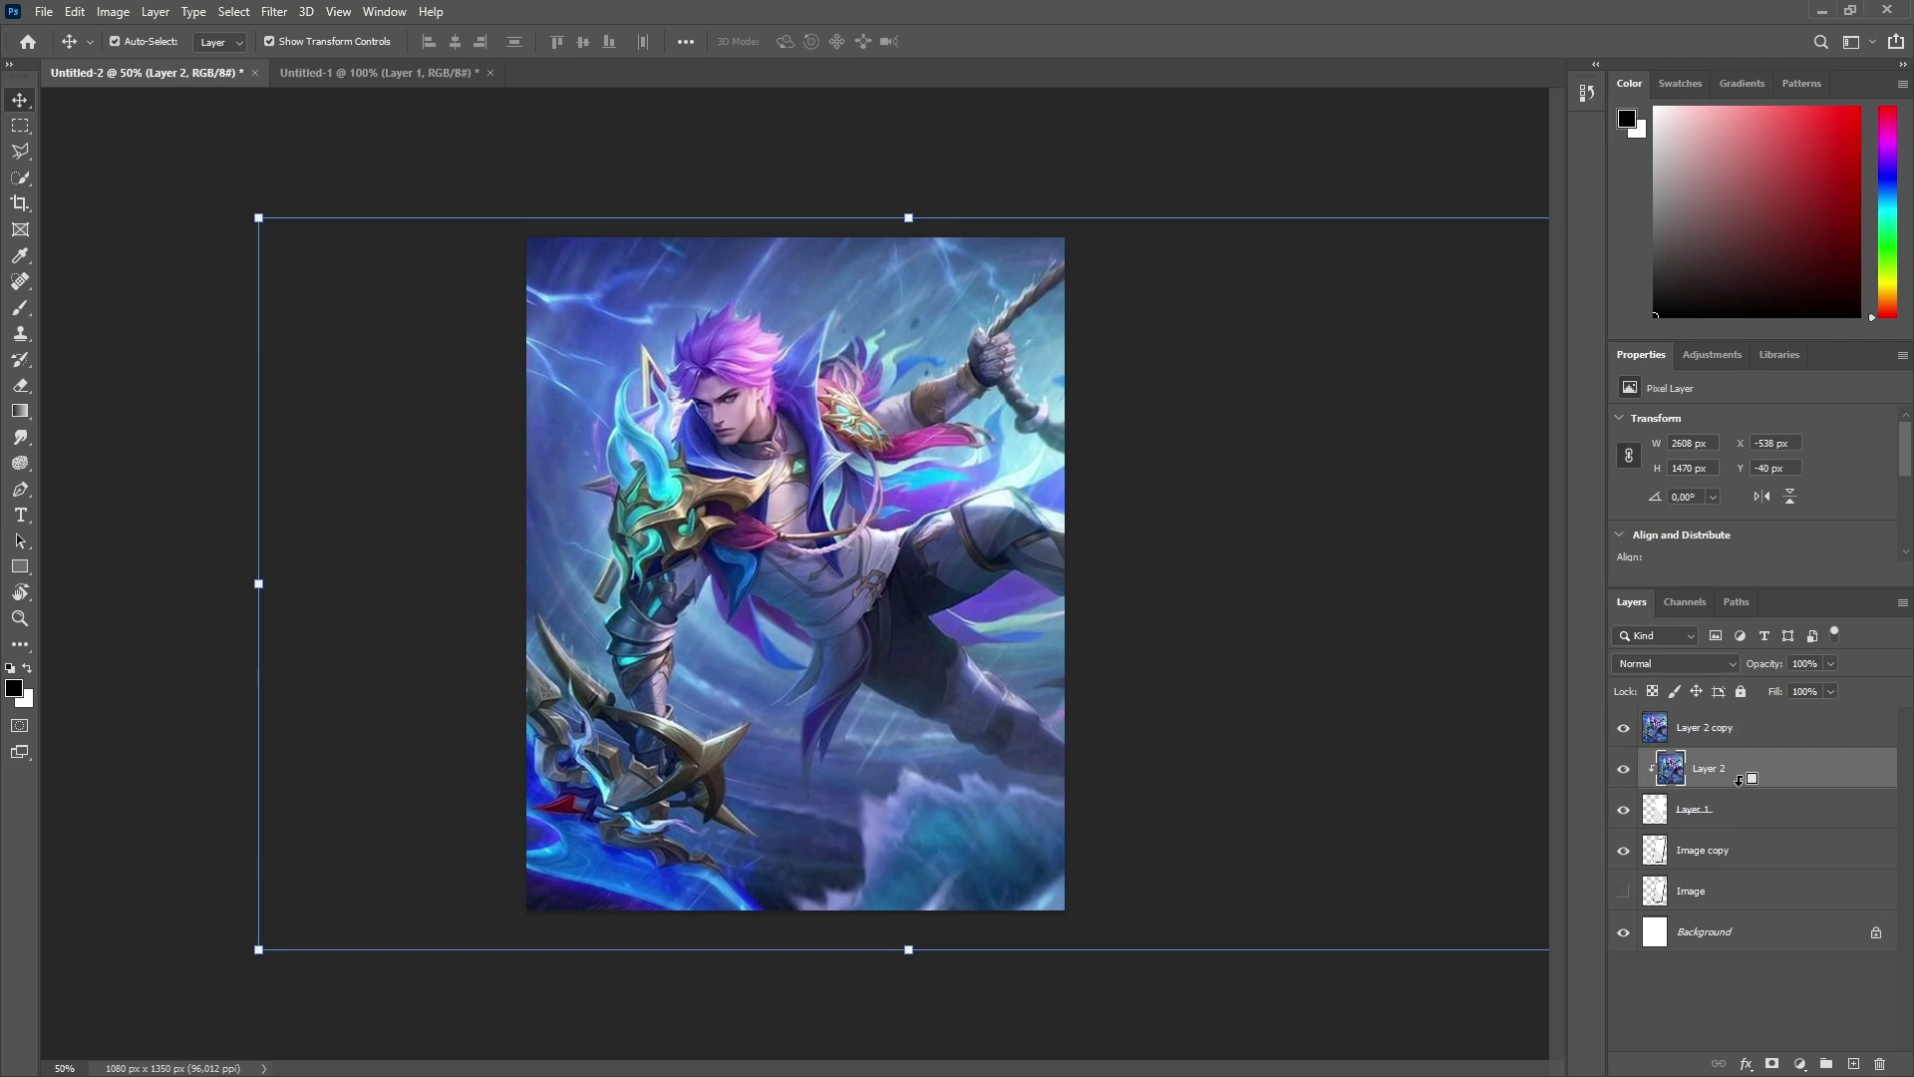
# Step: Toggle the visibility of Layer 2 copy to check the clipped artwork on the phone screen underneath
pyautogui.click(1631, 728)
pyautogui.click(1631, 728)
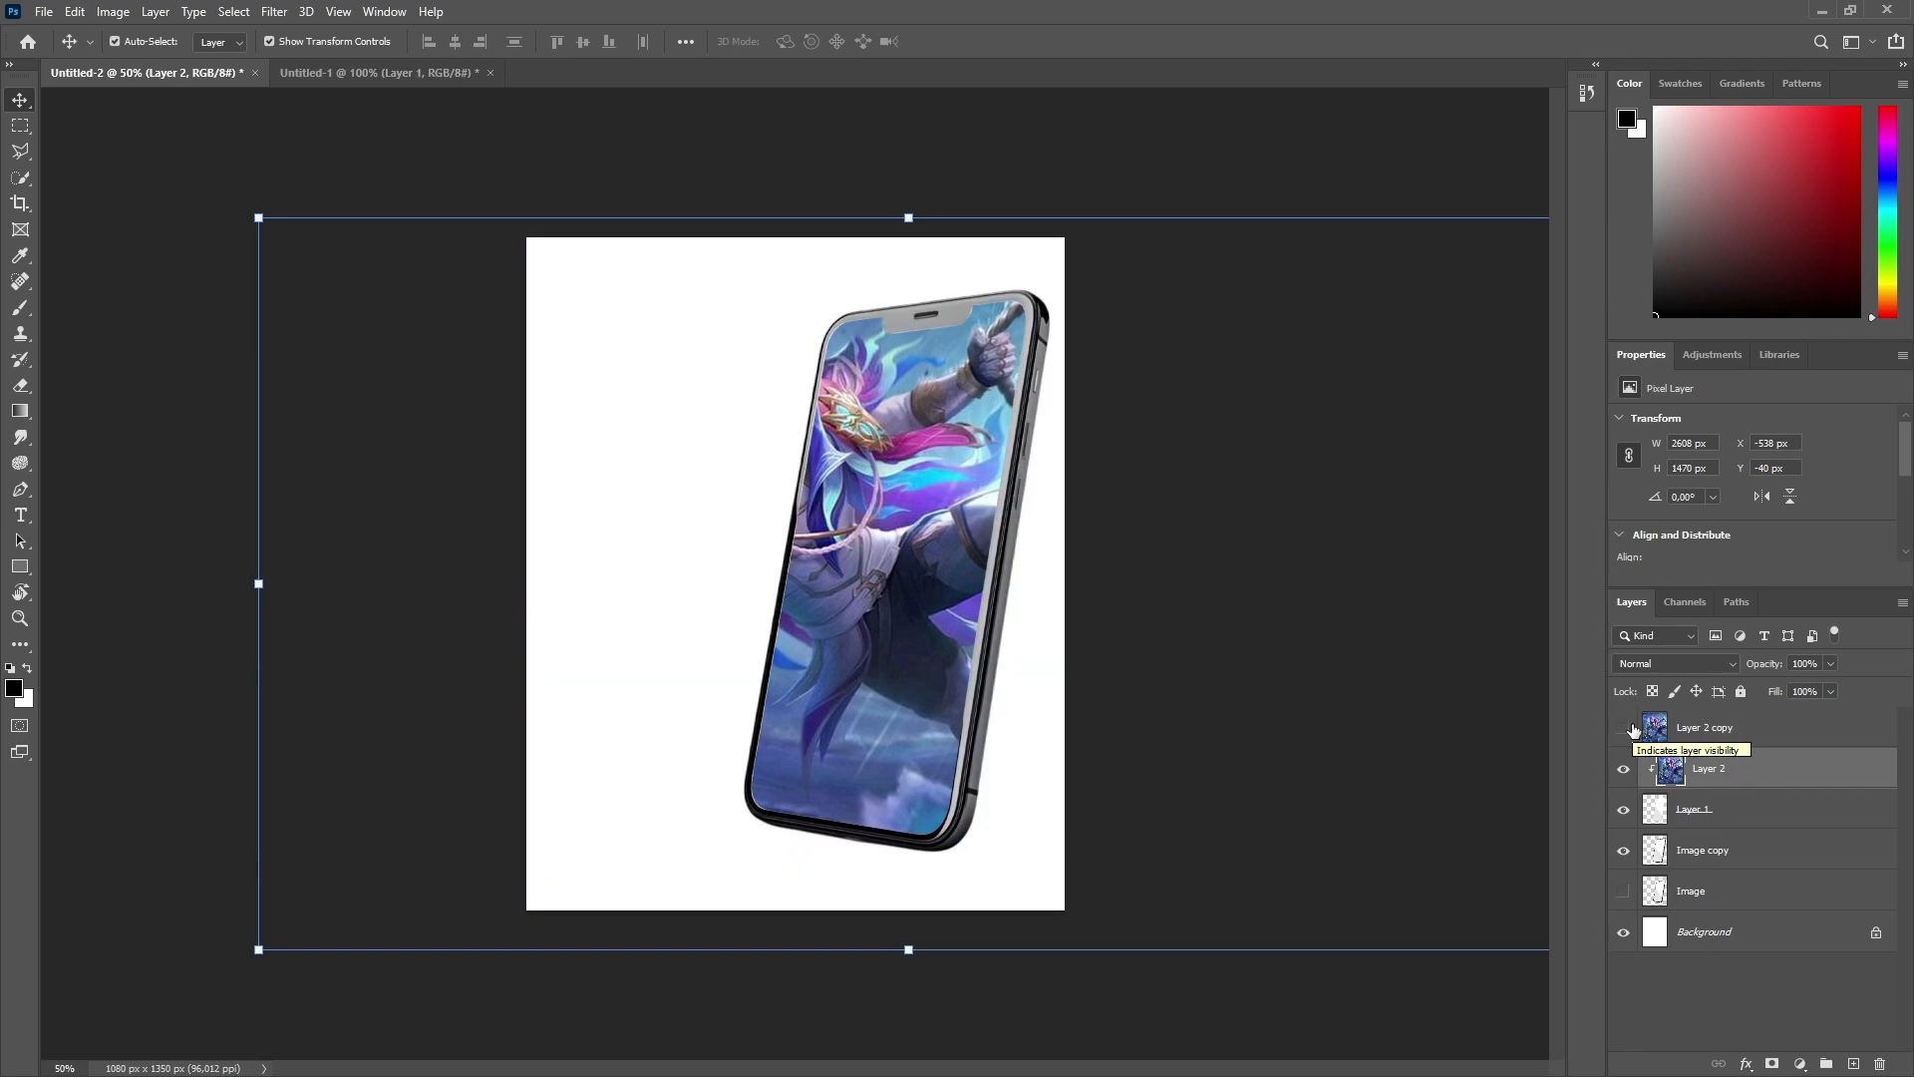
pyautogui.click(1629, 729)
pyautogui.click(1629, 728)
pyautogui.click(1629, 729)
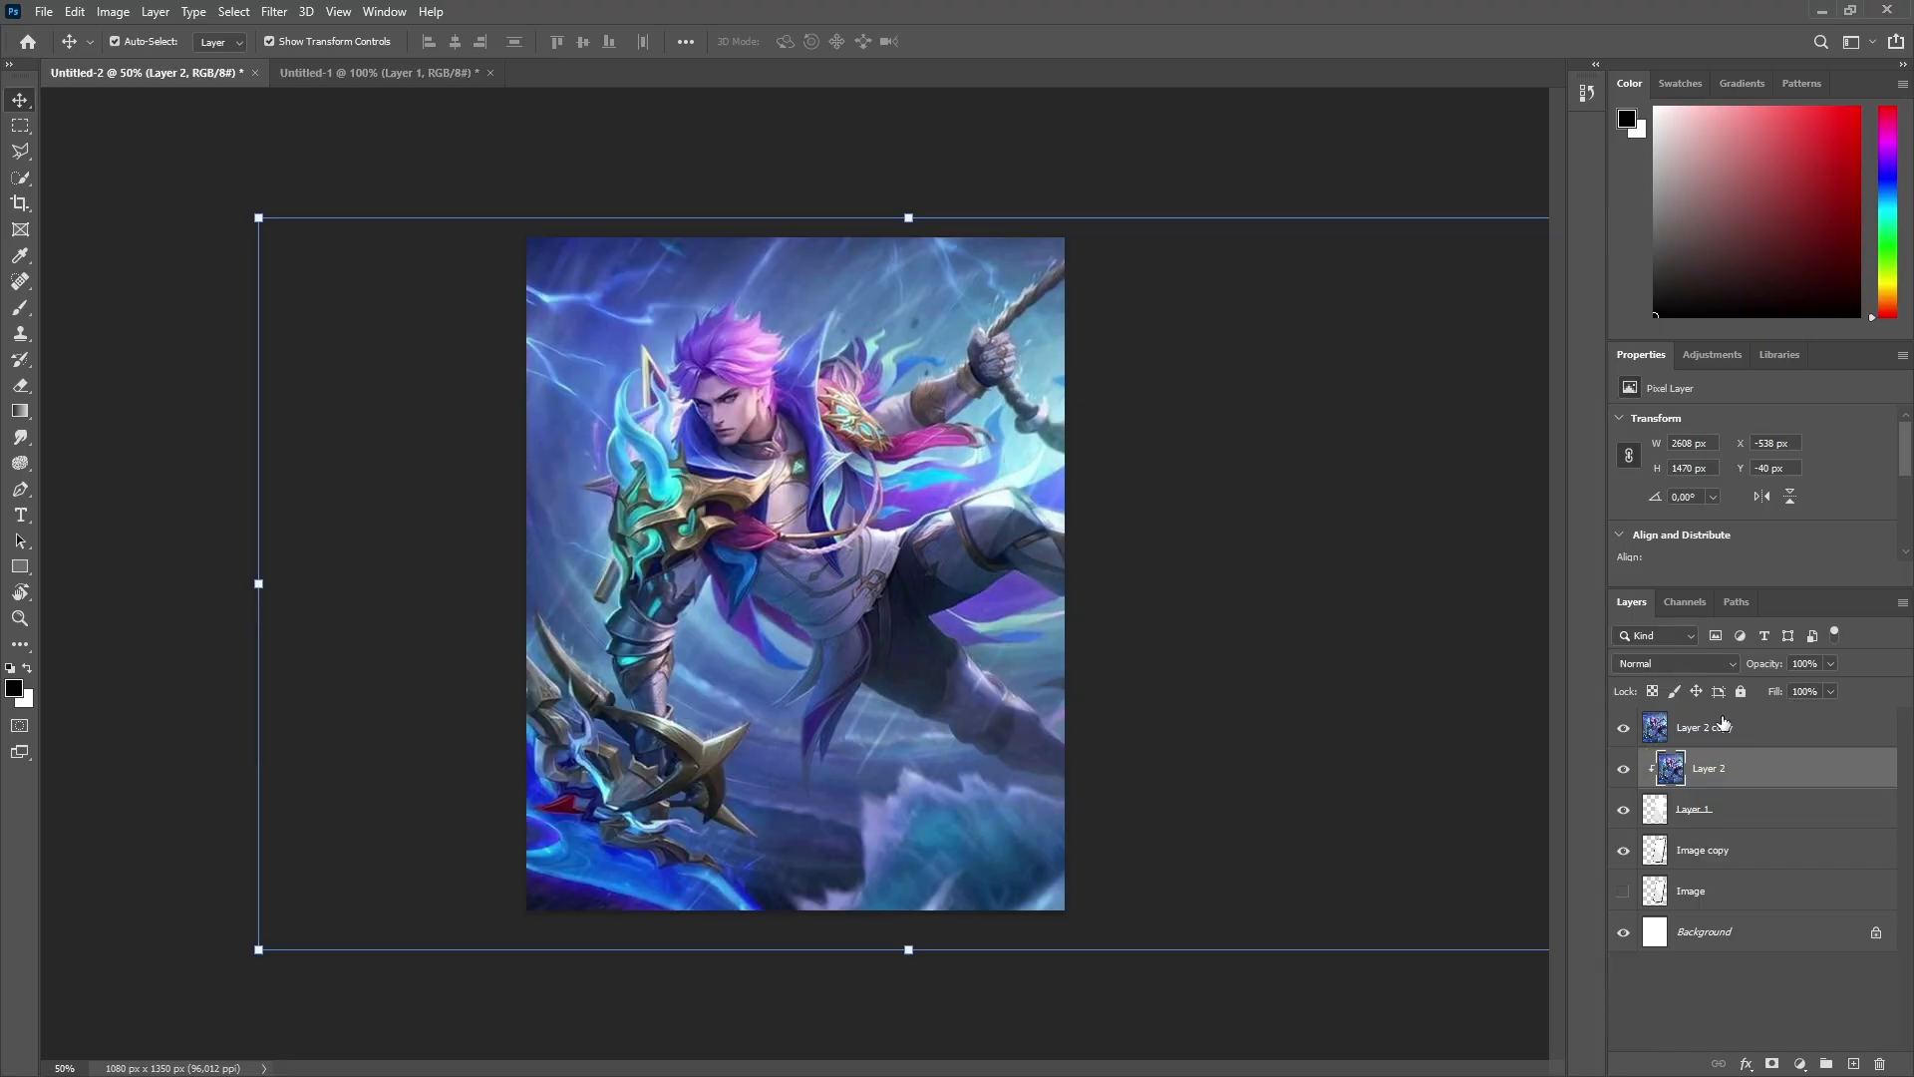
# Step: Hide Layer 2, Layer 1 and Image copy, and bring Layer 2 copy's opacity back to 100%
pyautogui.click(1857, 734)
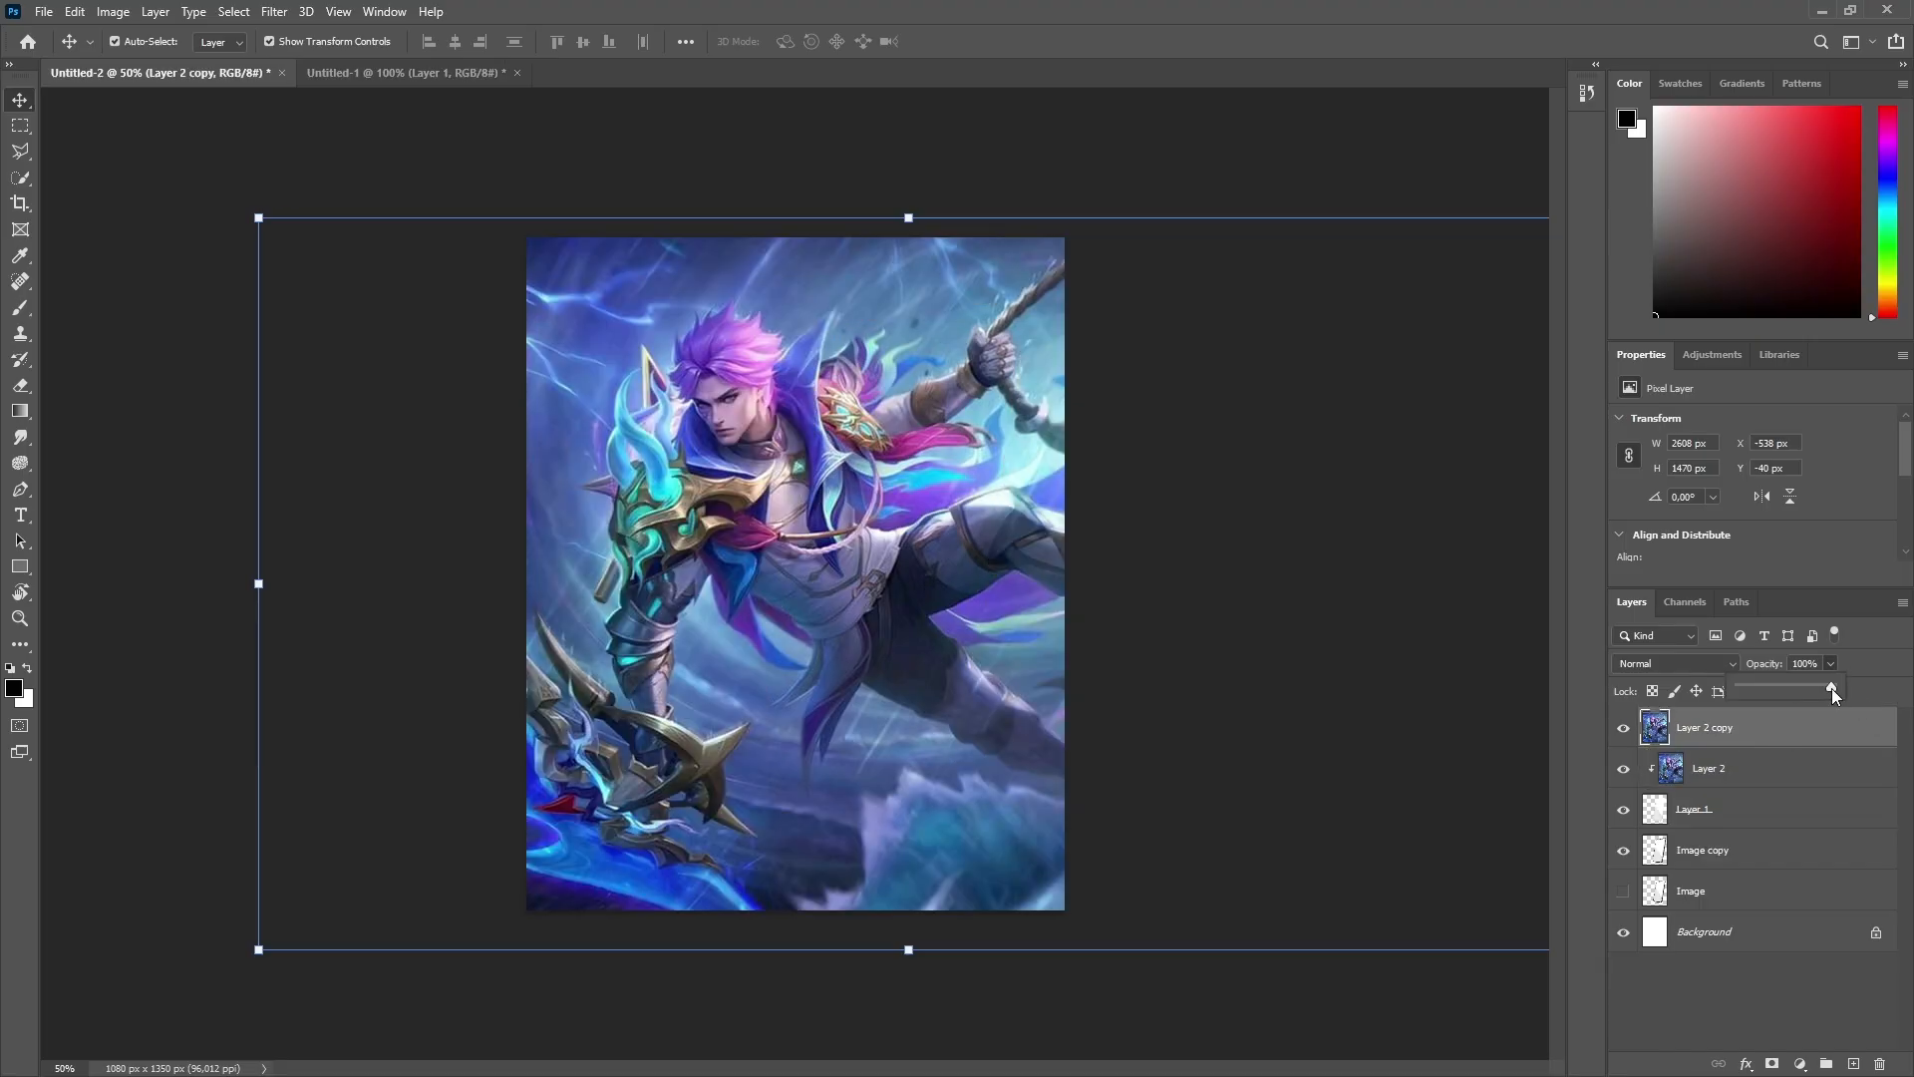
pyautogui.moveTo(1817, 686); pyautogui.dragTo(1798, 685)
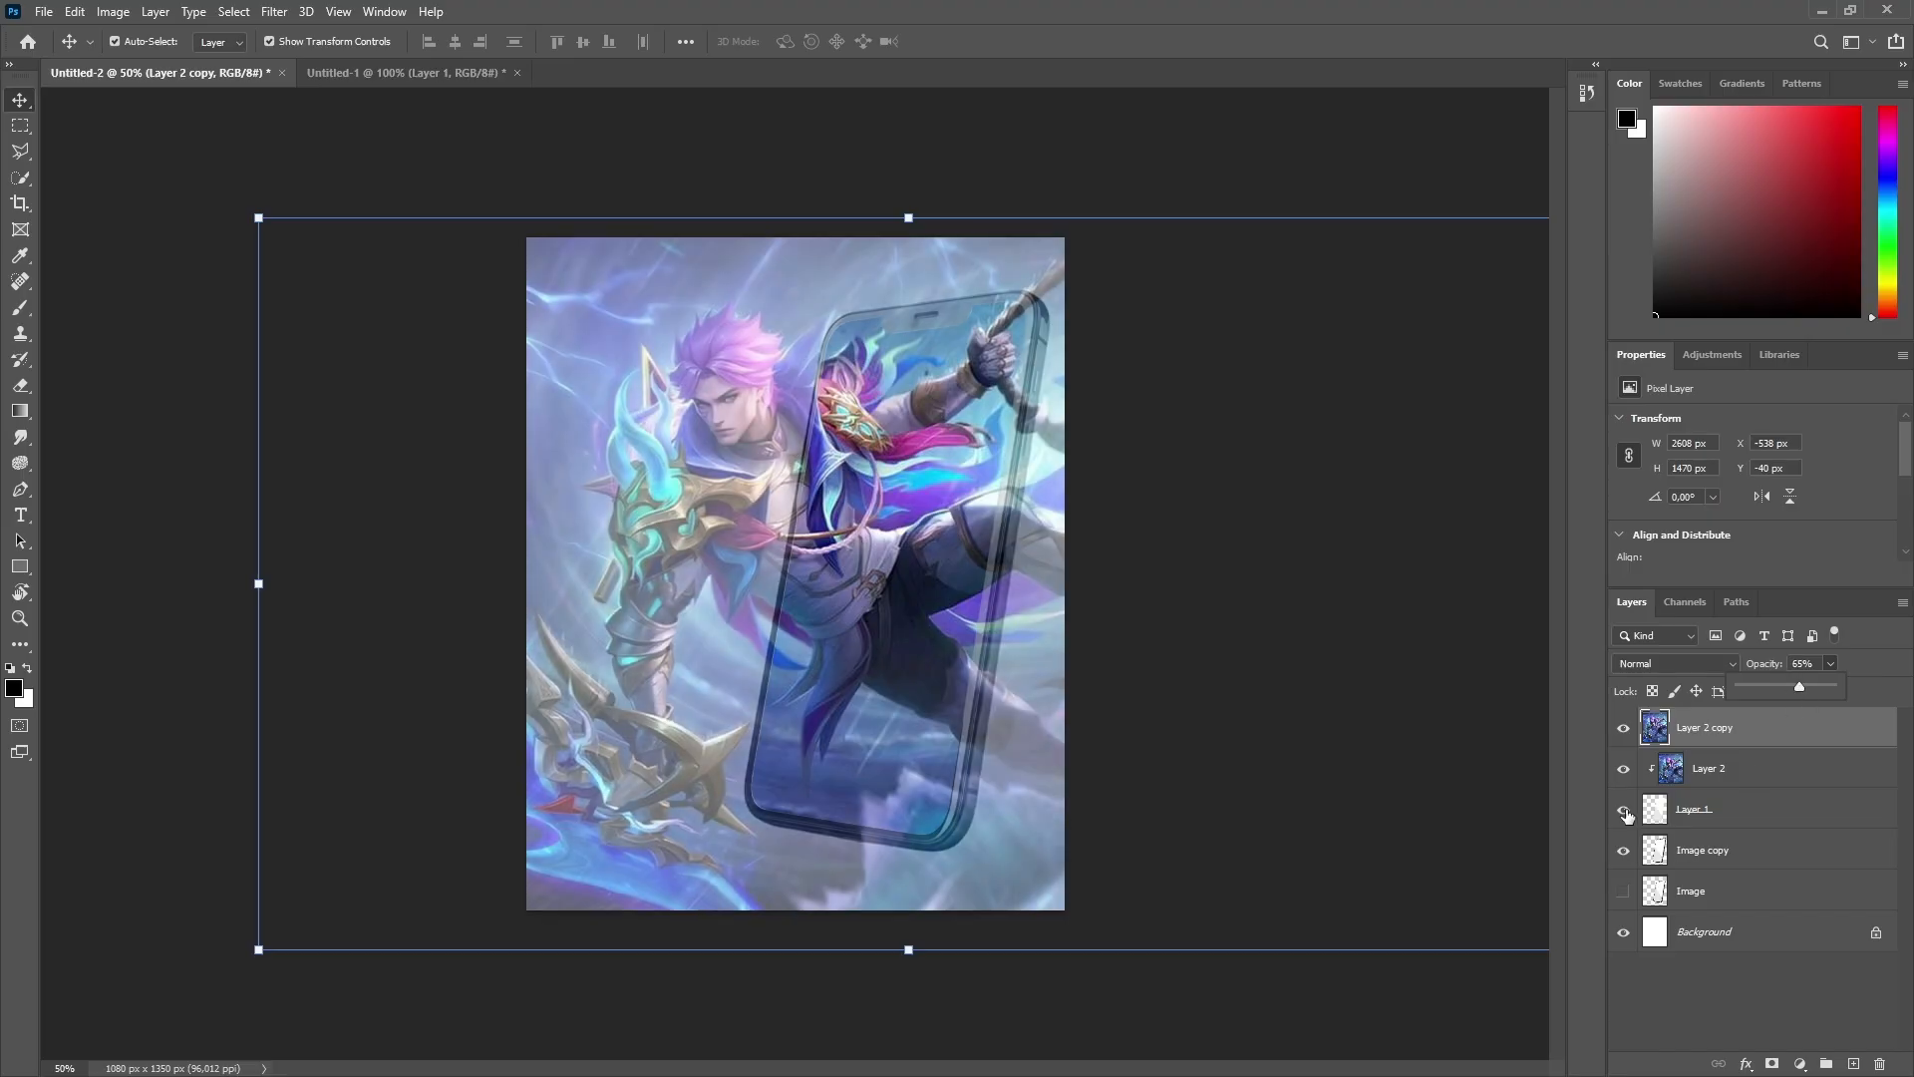
pyautogui.click(1624, 768)
pyautogui.click(1623, 809)
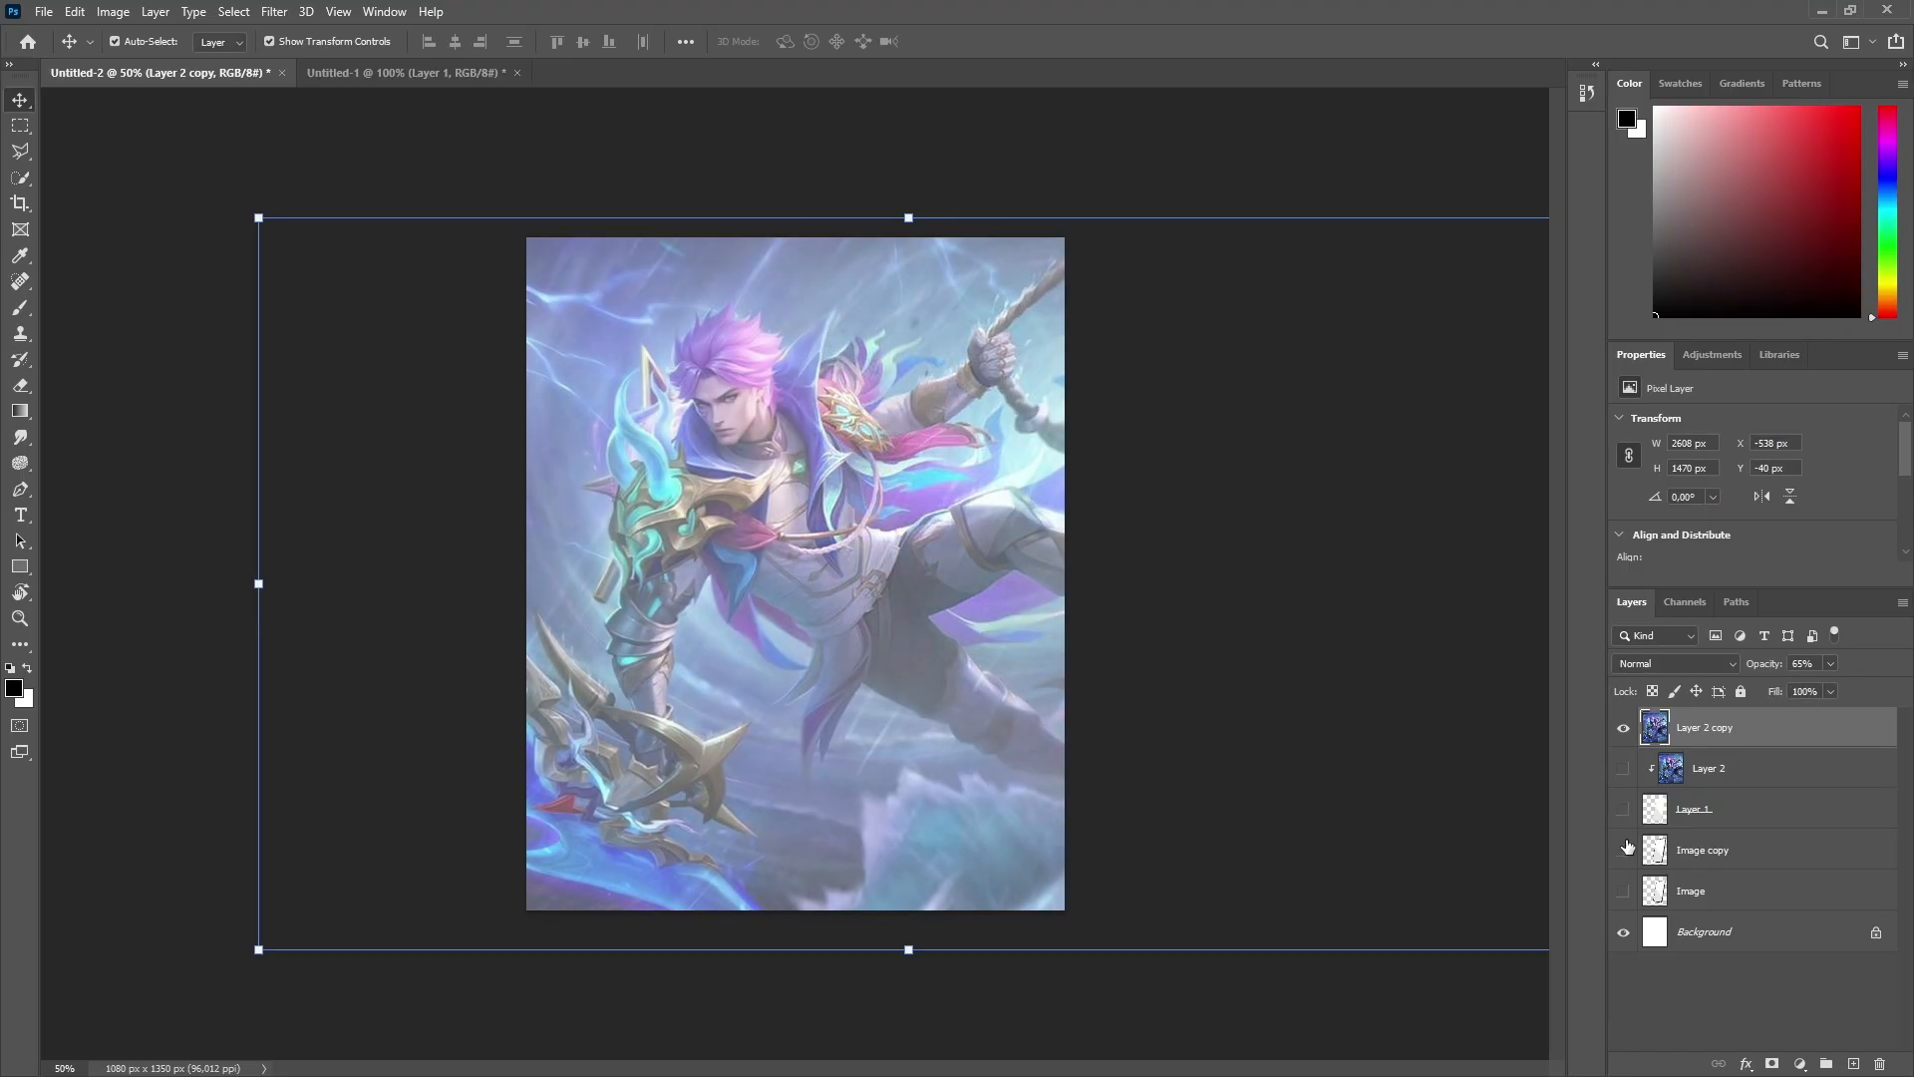
pyautogui.moveTo(1833, 688); pyautogui.dragTo(1873, 687)
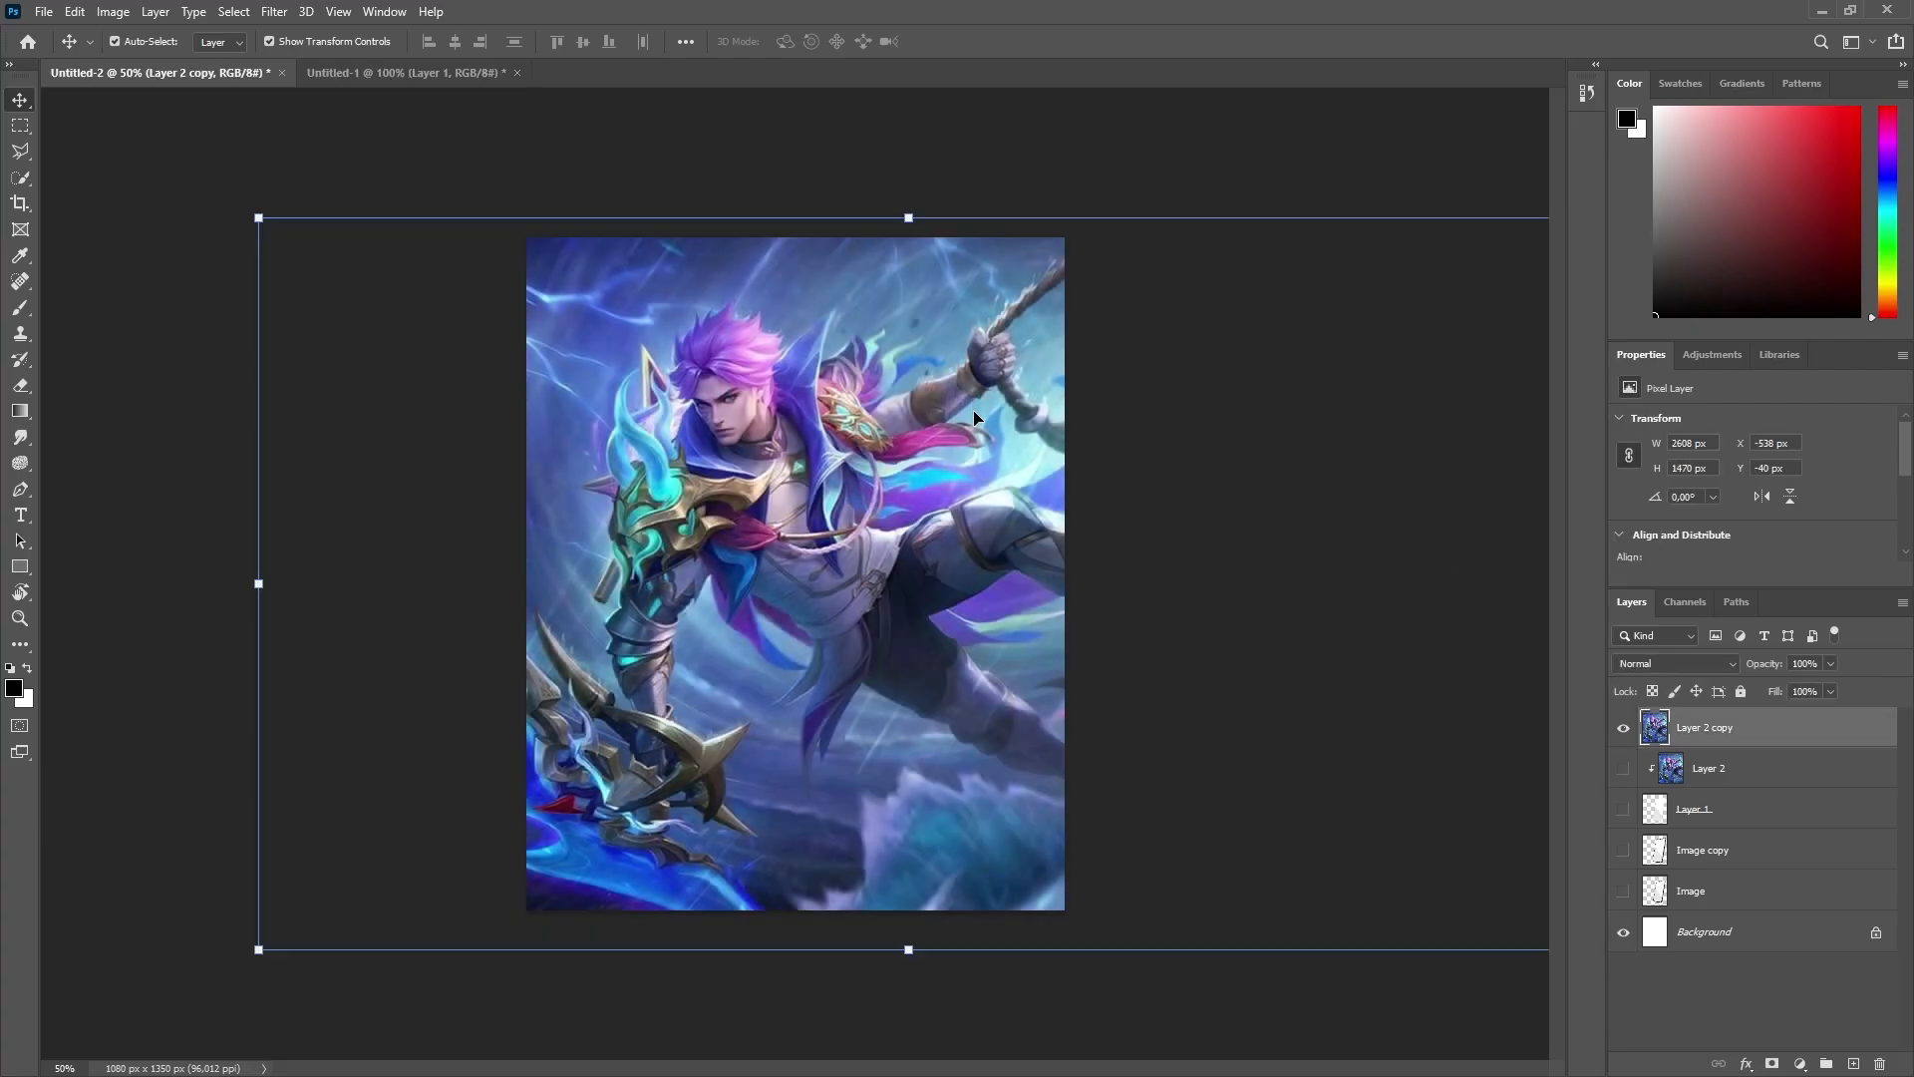
# Step: Select the character on Layer 2 copy with the Subject selection
pyautogui.hotkey('ctrl', '+')
pyautogui.press('l')
pyautogui.click(234, 11)
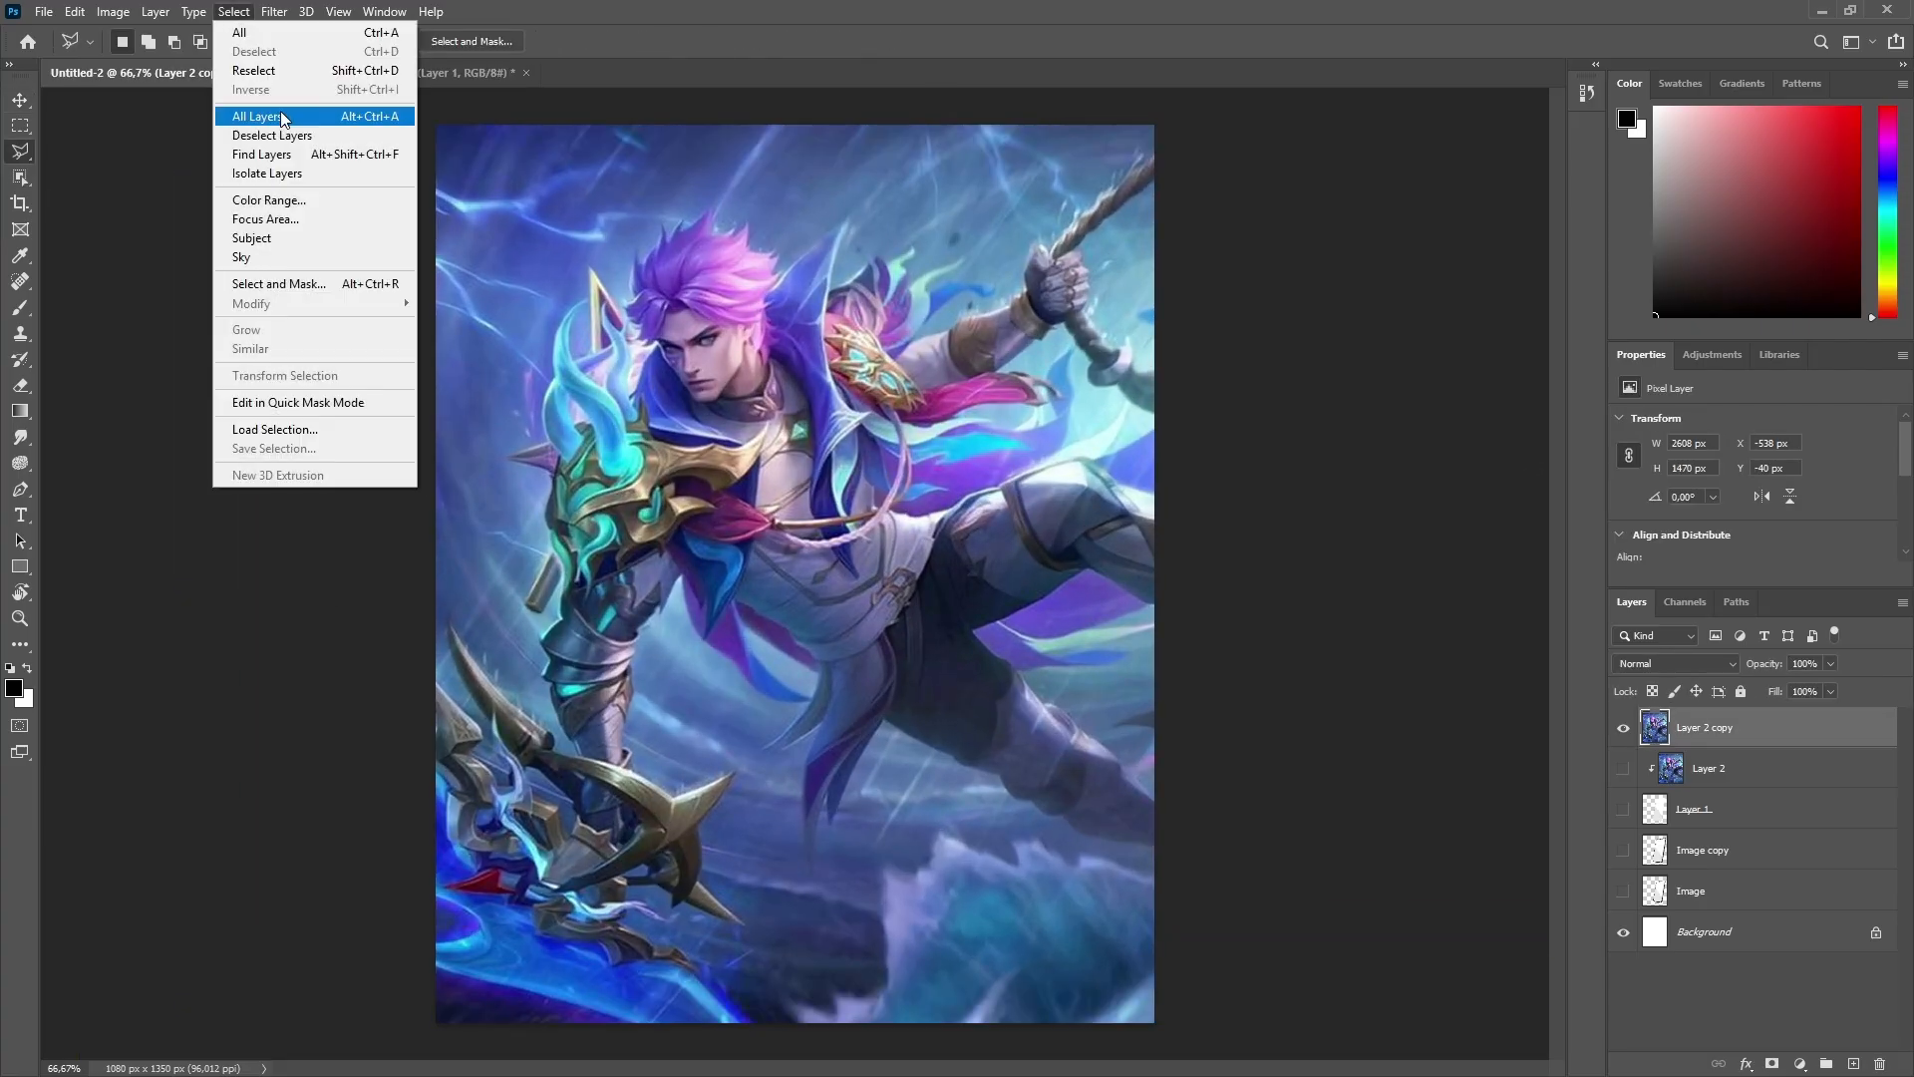
pyautogui.click(281, 230)
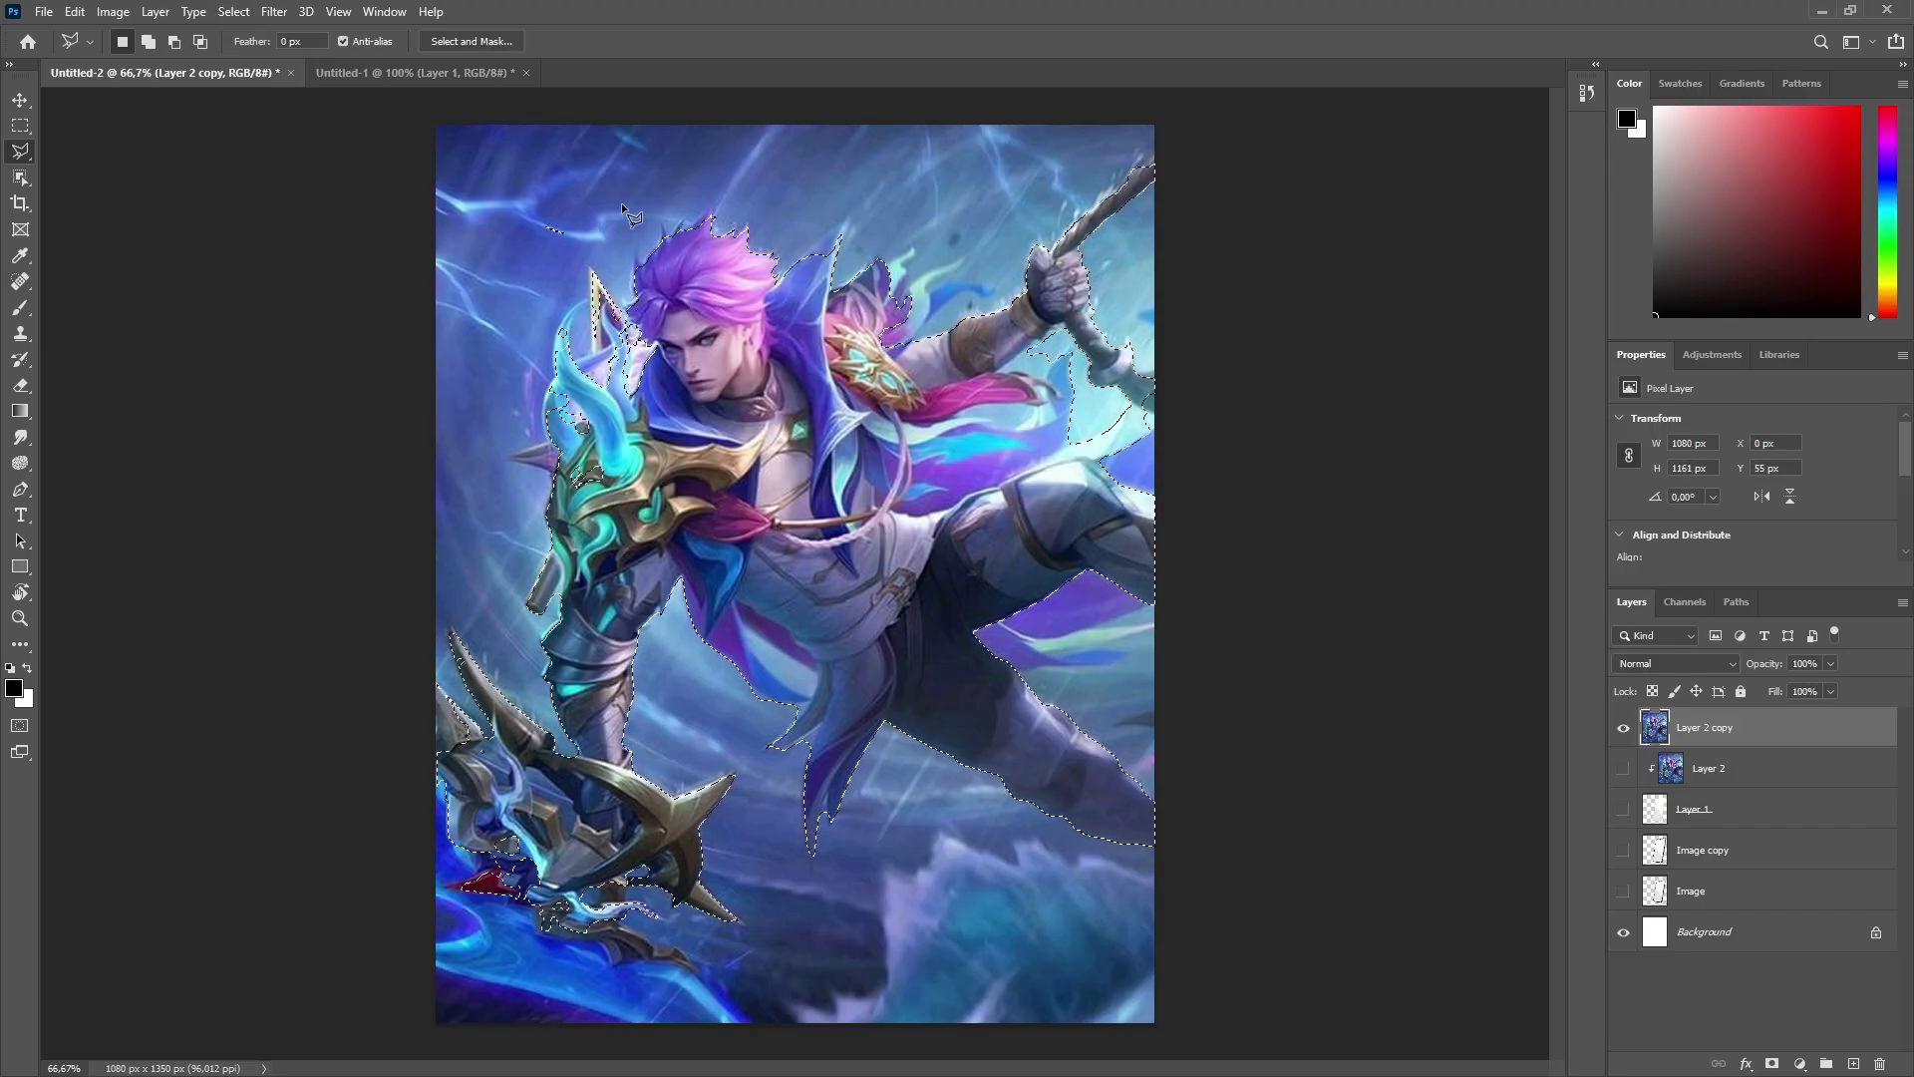
# Step: Add the short pale-green wisp behind the character's shoulder to the selection with the Polygonal Lasso
pyautogui.hotkey('ctrl', '+')
pyautogui.hotkey('ctrl', '+')
pyautogui.scroll(3, 1282, 303)
pyautogui.keyDown('shift'); pyautogui.click(1068, 343); pyautogui.keyUp('shift')
pyautogui.click(1143, 304)
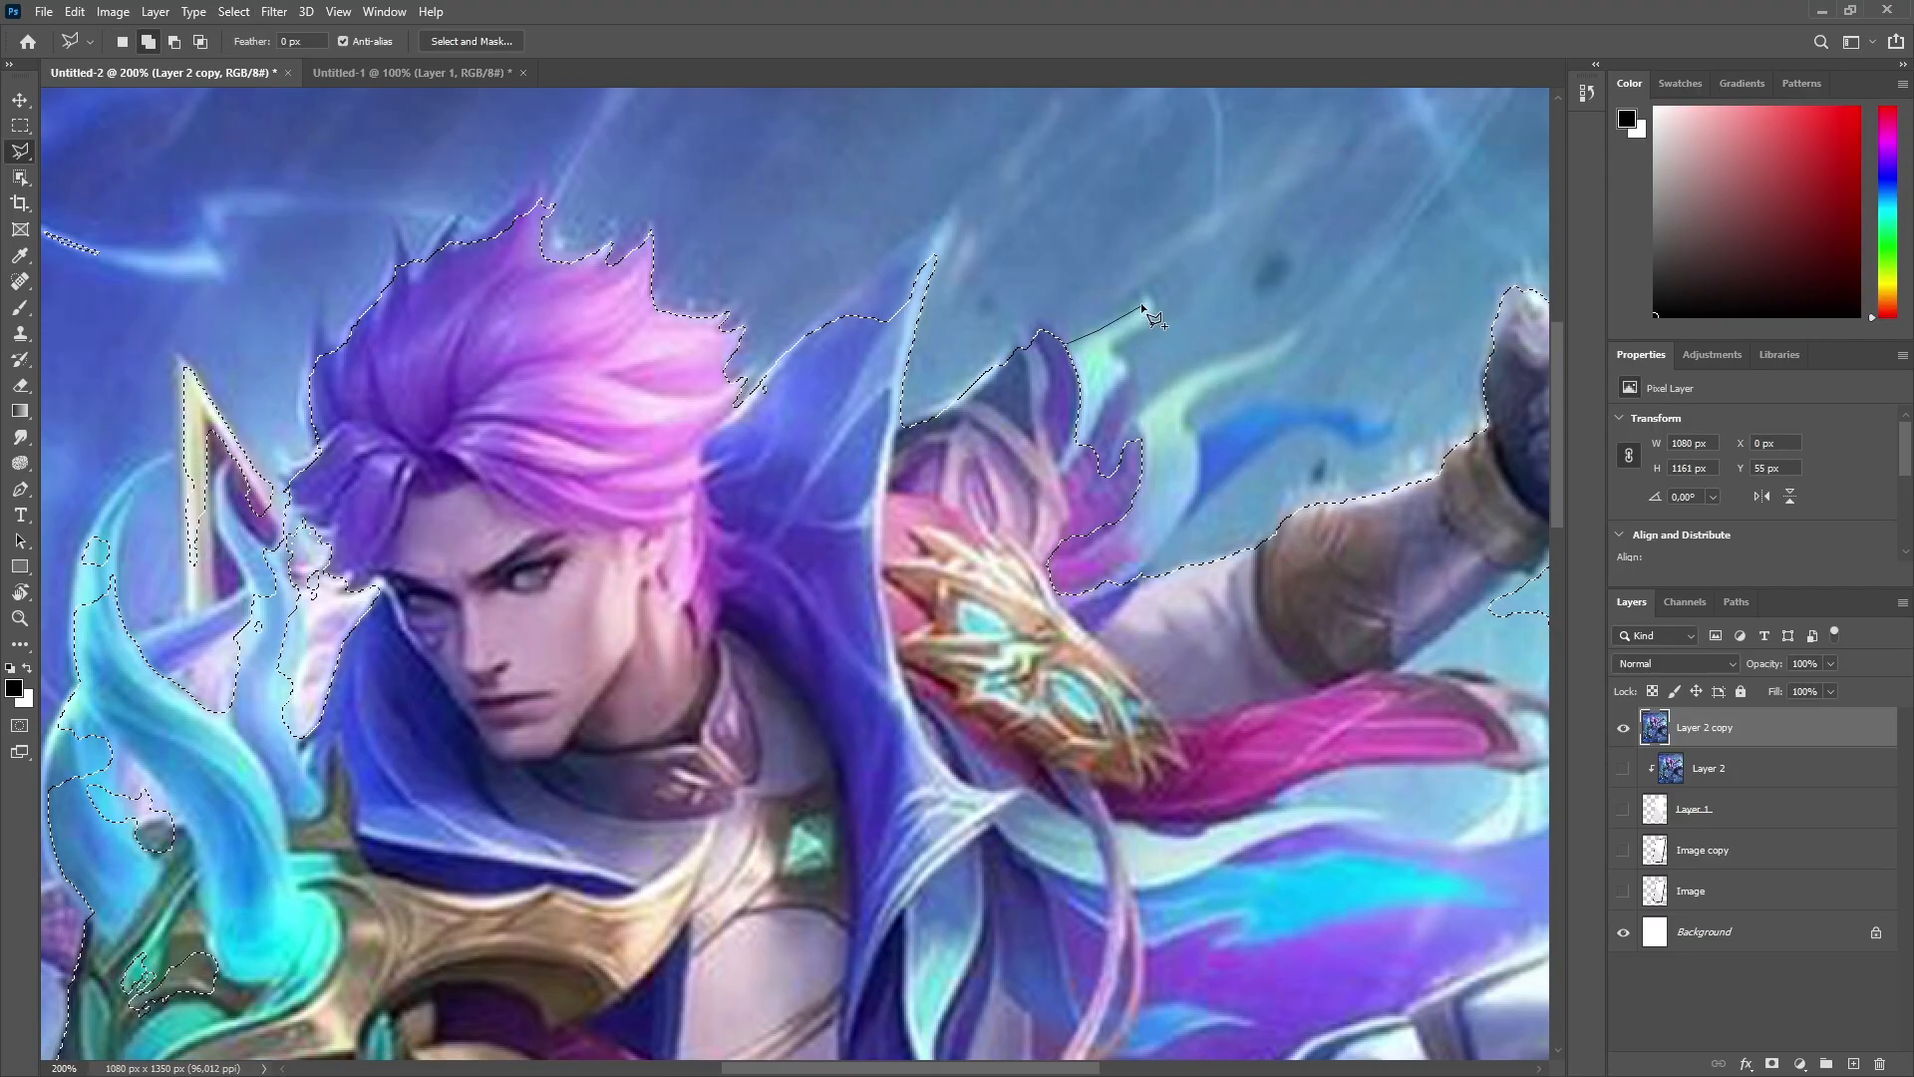
pyautogui.click(1141, 290)
pyautogui.click(1152, 313)
pyautogui.click(1146, 328)
pyautogui.click(1110, 344)
pyautogui.click(1113, 355)
pyautogui.click(1129, 365)
pyautogui.click(1128, 375)
pyautogui.click(1107, 402)
pyautogui.click(1089, 443)
pyautogui.doubleClick(1060, 419)
# Step: Add the longer pale-green wisp next to it, down to the golden shoulder ornament, to the selection
pyautogui.keyDown('shift'); pyautogui.click(1103, 474); pyautogui.keyUp('shift')
pyautogui.click(1124, 427)
pyautogui.click(1159, 389)
pyautogui.click(1195, 370)
pyautogui.click(1244, 353)
pyautogui.click(1308, 317)
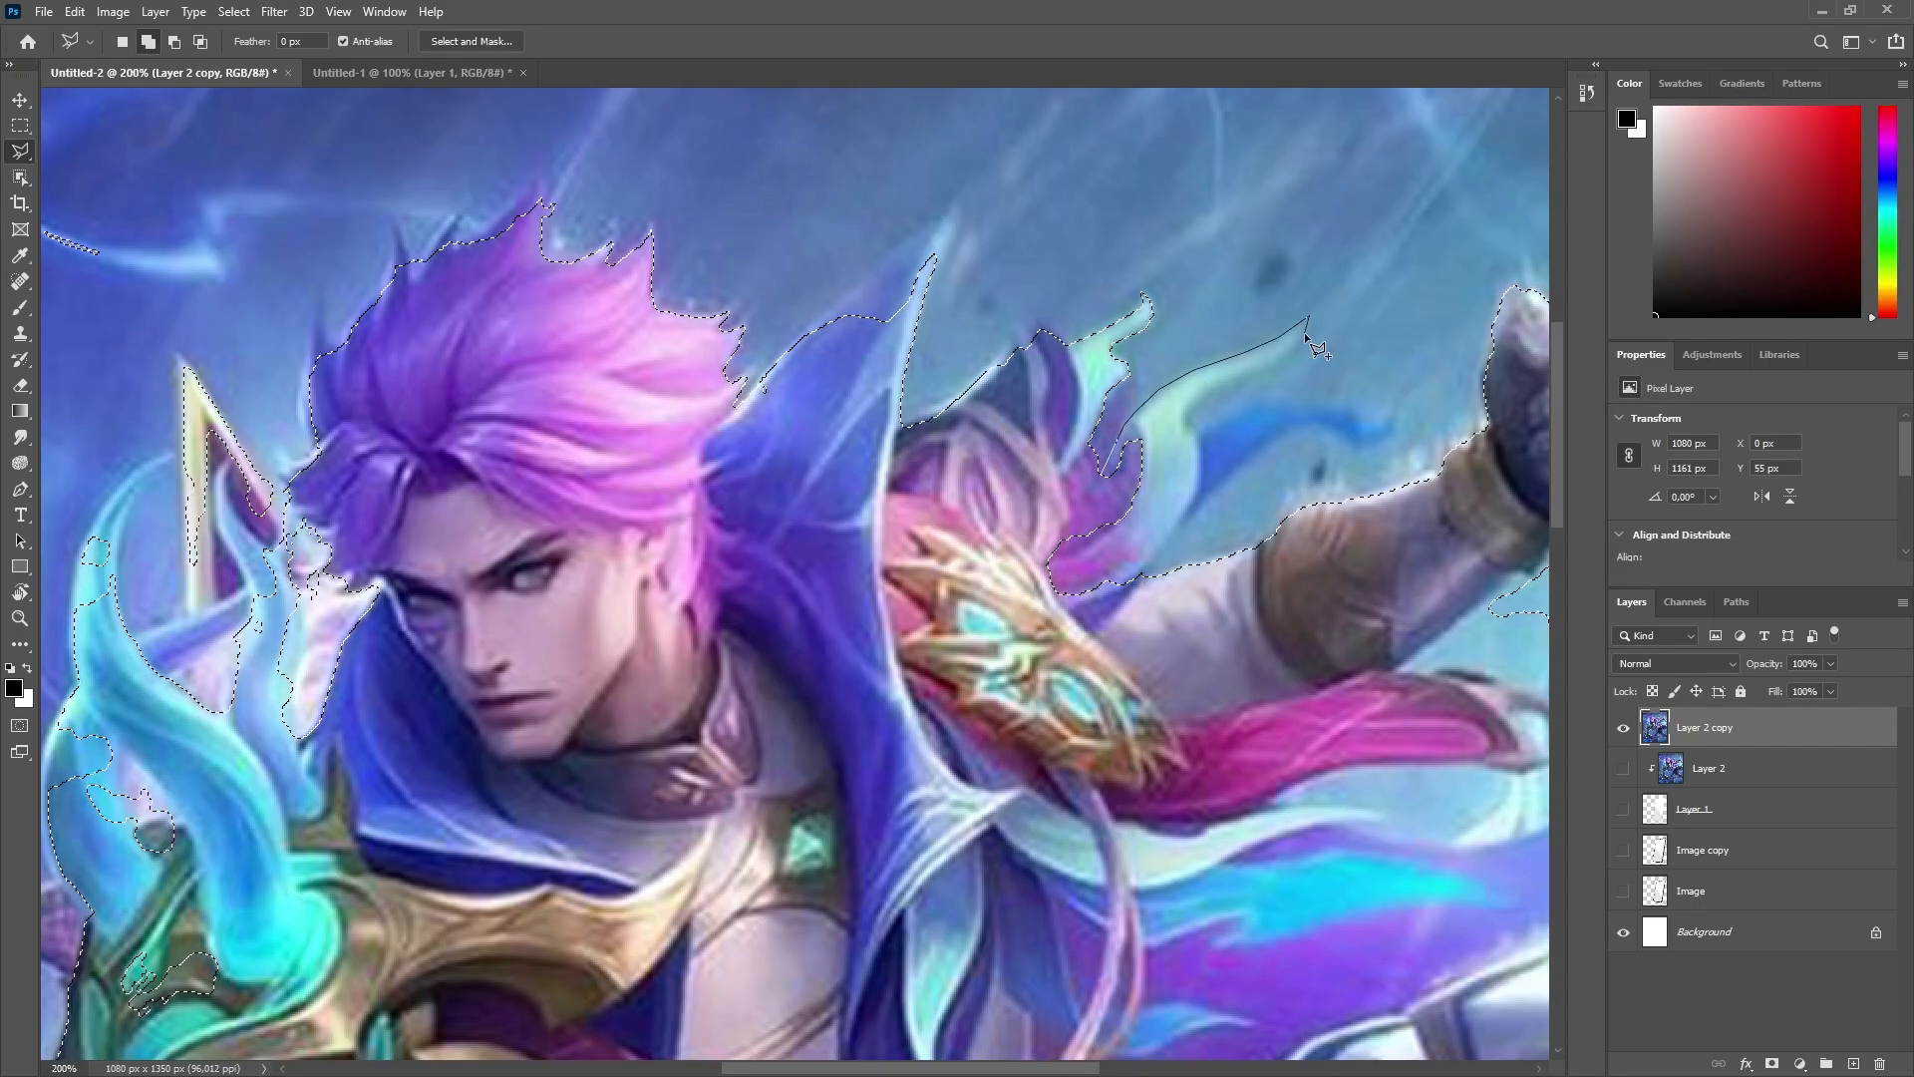
pyautogui.click(1304, 333)
pyautogui.click(1261, 370)
pyautogui.click(1183, 409)
pyautogui.click(1195, 434)
pyautogui.click(1199, 459)
pyautogui.click(1194, 495)
pyautogui.click(1134, 576)
pyautogui.click(1068, 610)
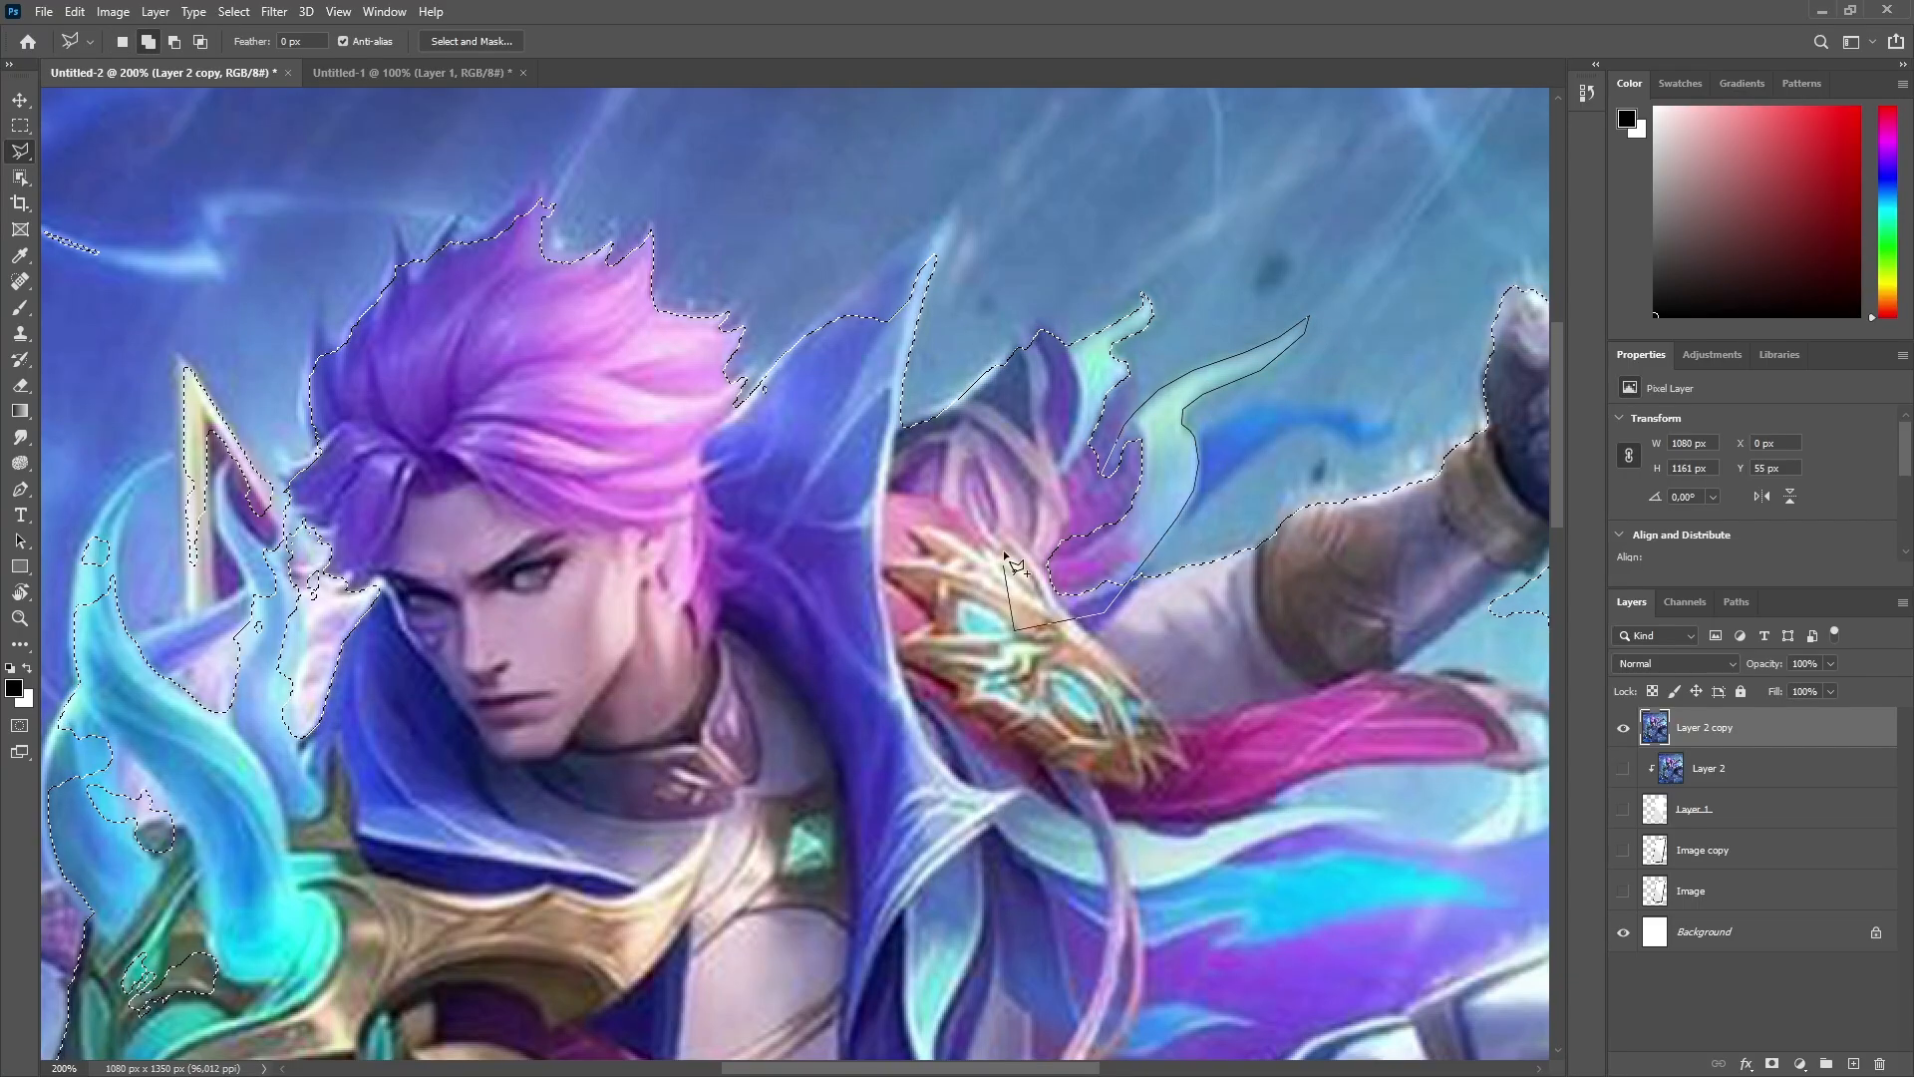
pyautogui.doubleClick(1003, 548)
# Step: Add the blue wisp between the green wisp and the raised forearm to the selection
pyautogui.moveTo(1188, 439)
pyautogui.mouseDown()
pyautogui.moveTo(1183, 343)
pyautogui.moveTo(911, 382)
pyautogui.mouseUp()
pyautogui.click(911, 379)
pyautogui.click(1007, 336)
pyautogui.click(1065, 350)
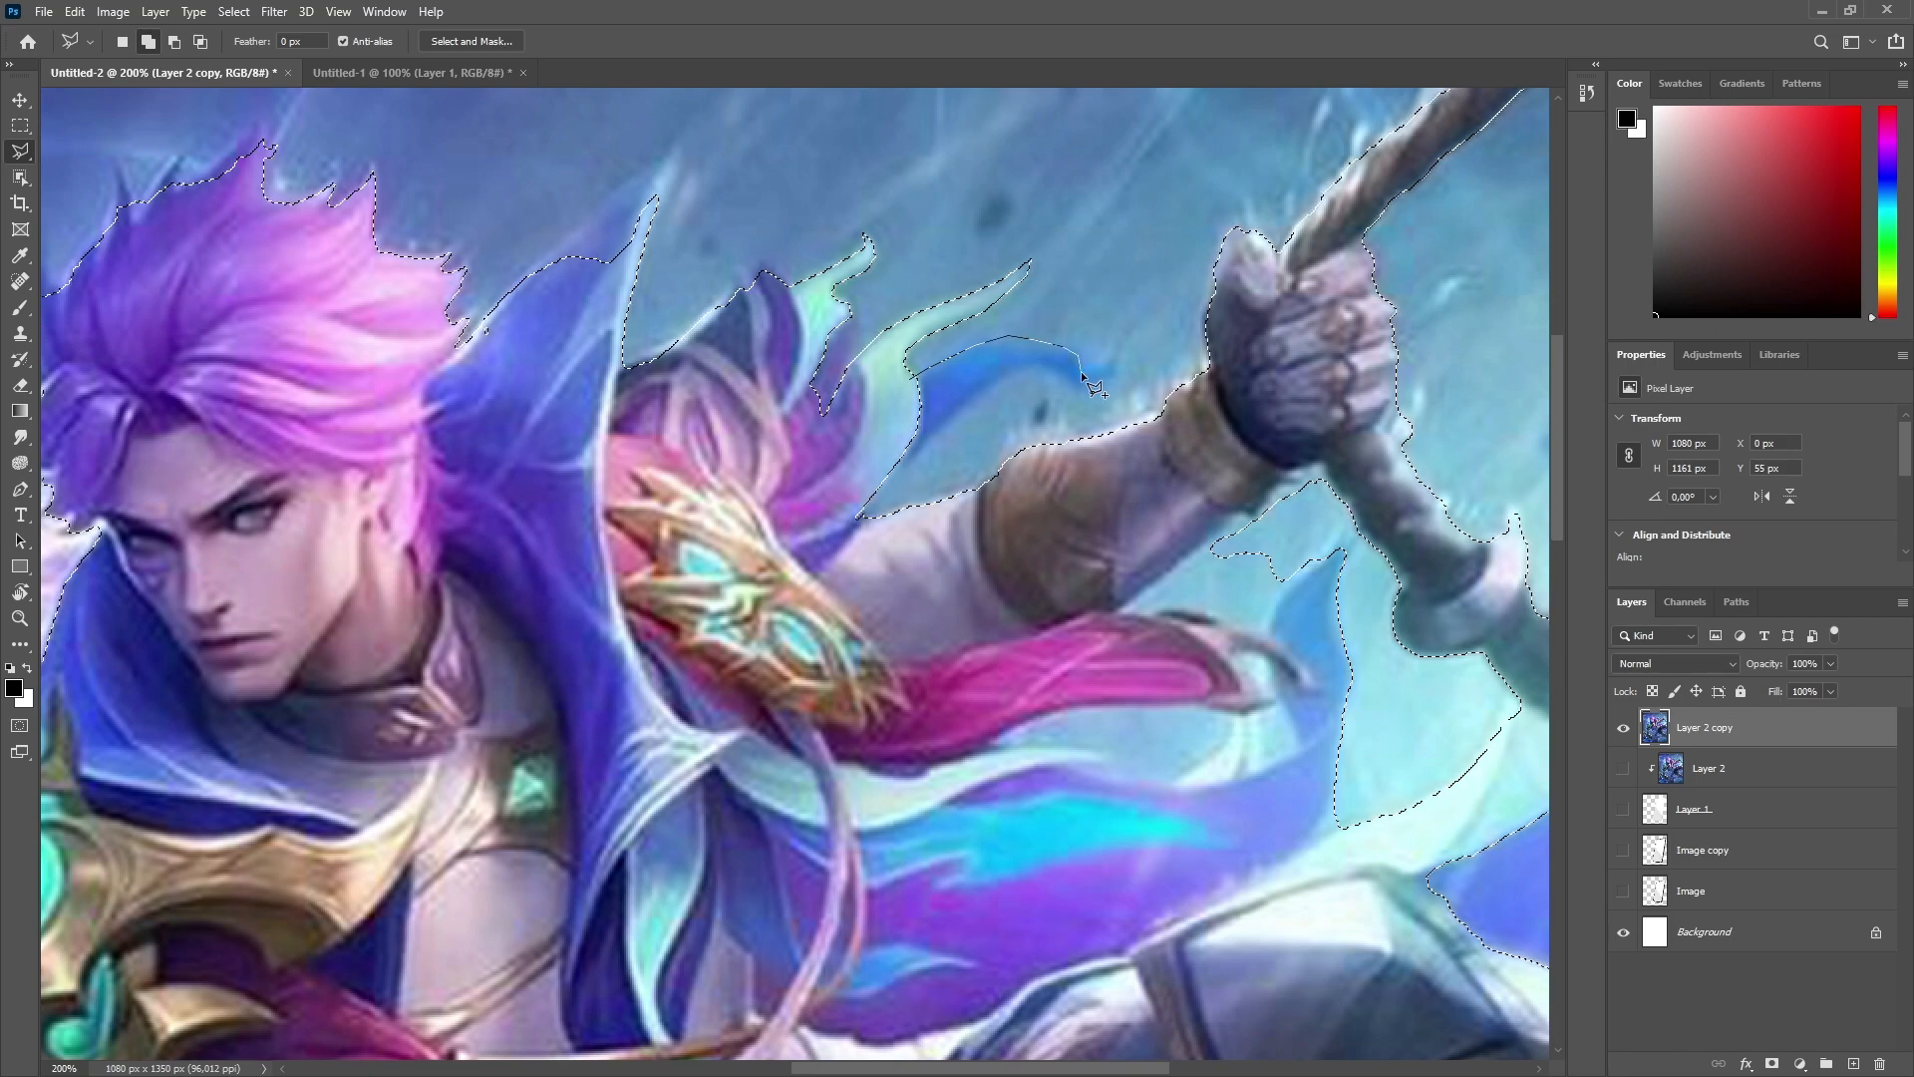
pyautogui.click(1083, 366)
pyautogui.click(1104, 367)
pyautogui.click(1134, 322)
pyautogui.click(1110, 375)
pyautogui.click(996, 375)
pyautogui.doubleClick(872, 466)
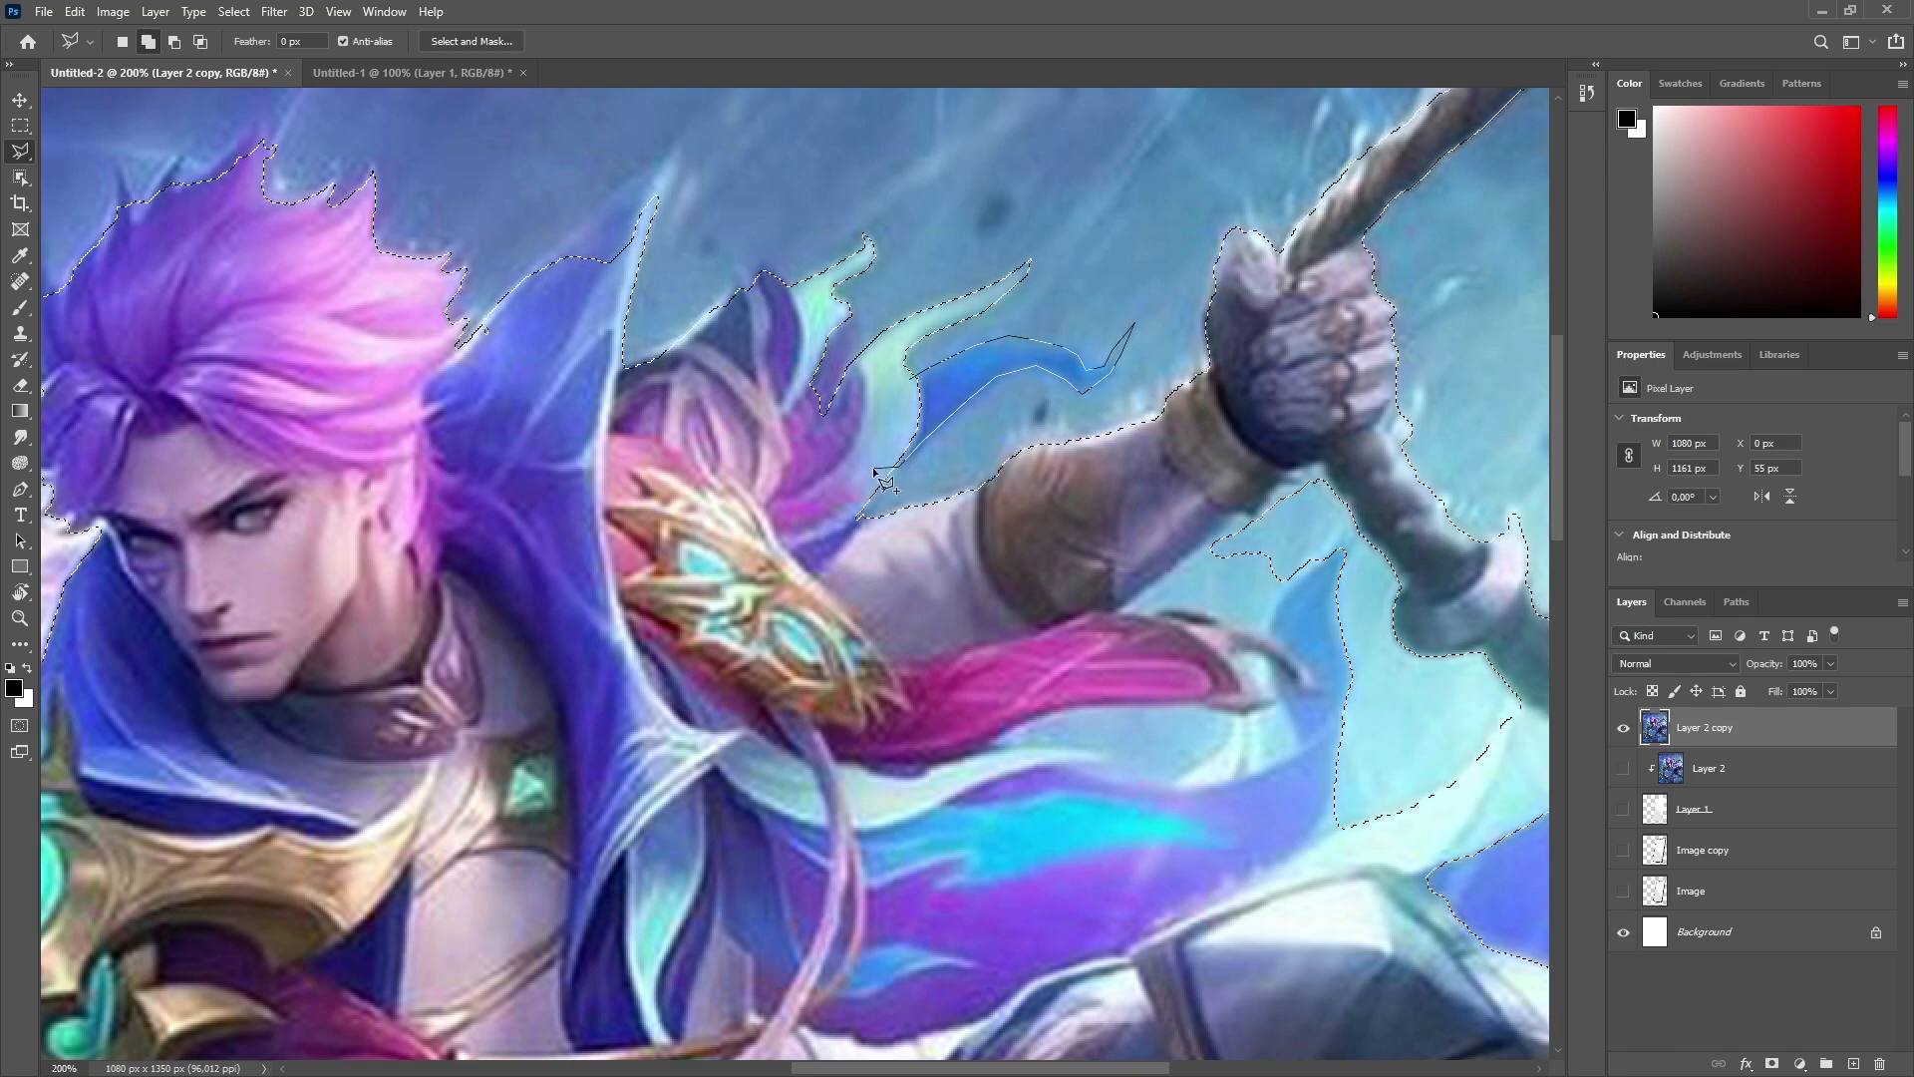
# Step: Subtract the pale background between the raised forearm and the pink cloth from the selection
pyautogui.scroll(-3, 1237, 379)
pyautogui.moveTo(1244, 407)
pyautogui.mouseDown()
pyautogui.moveTo(885, 666)
pyautogui.moveTo(888, 477)
pyautogui.mouseUp()
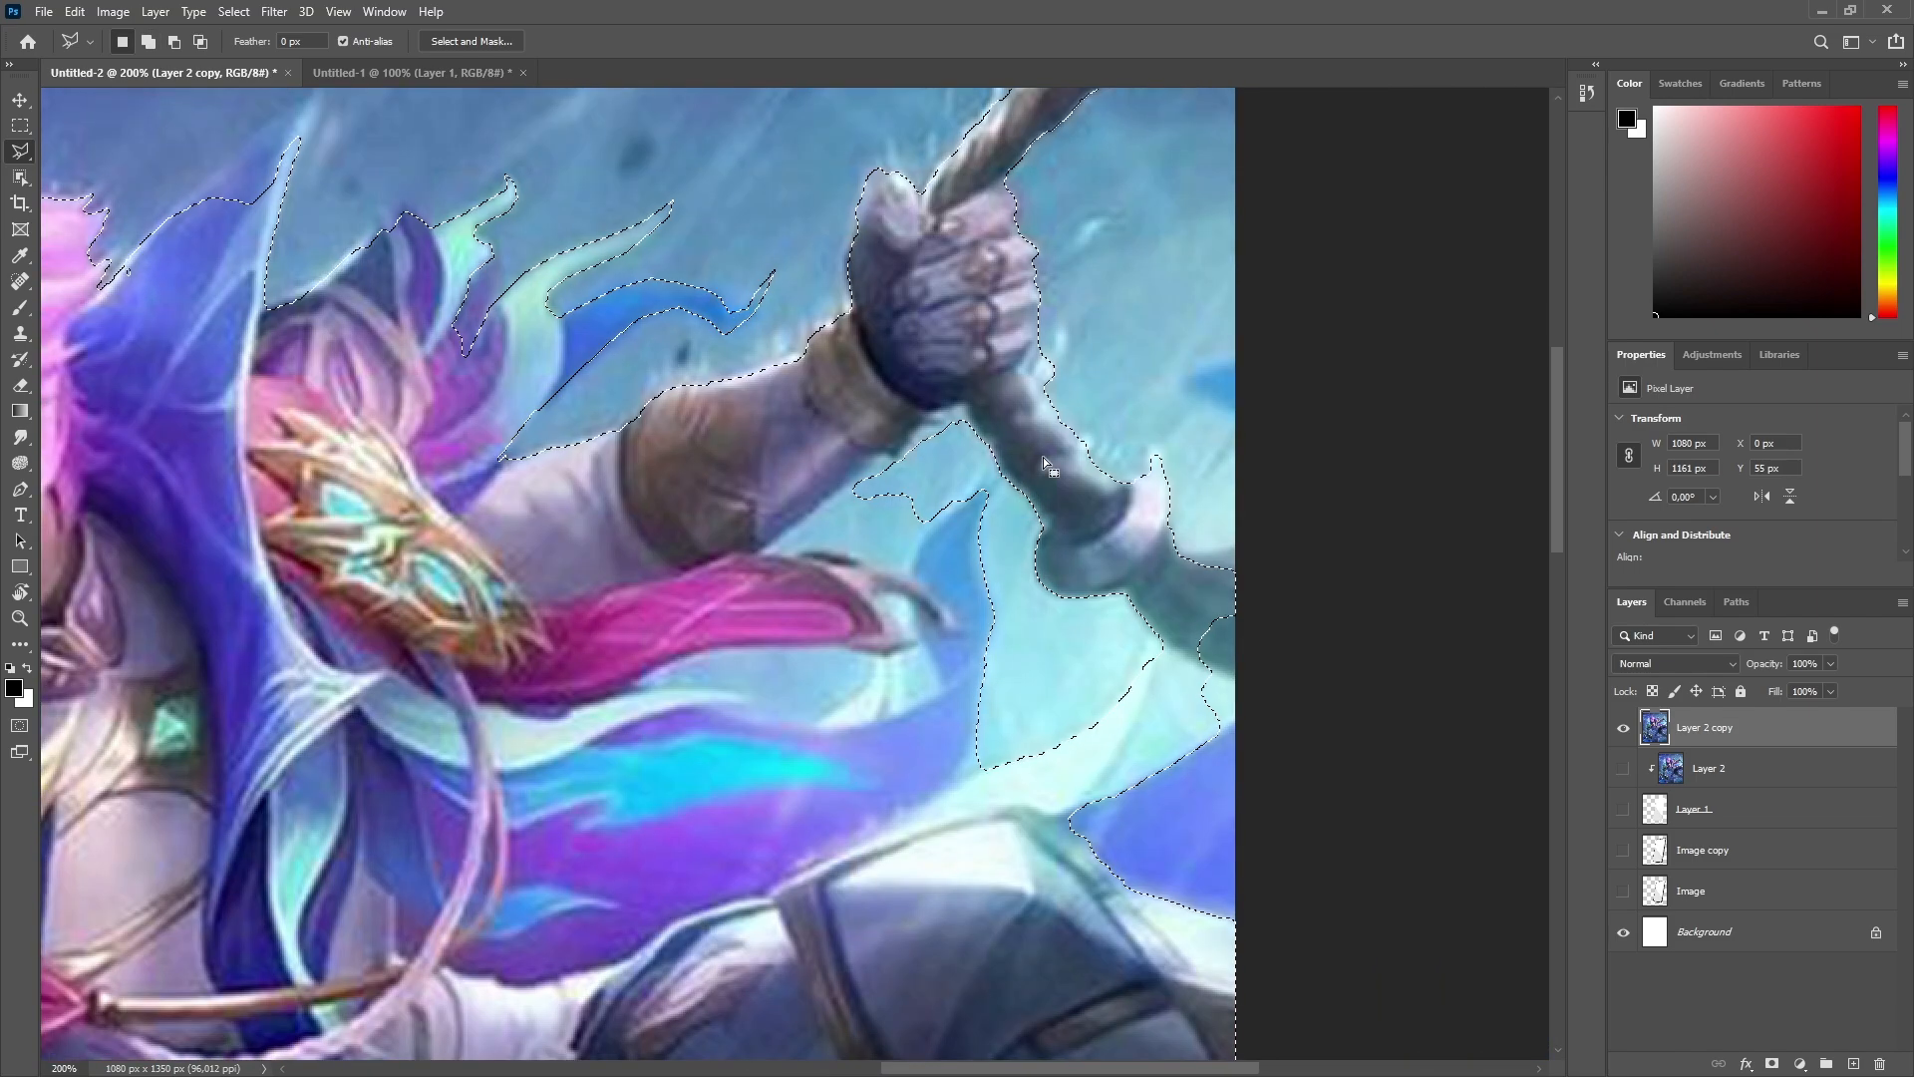
pyautogui.keyDown('alt'); pyautogui.click(855, 488); pyautogui.keyUp('alt')
pyautogui.click(759, 551)
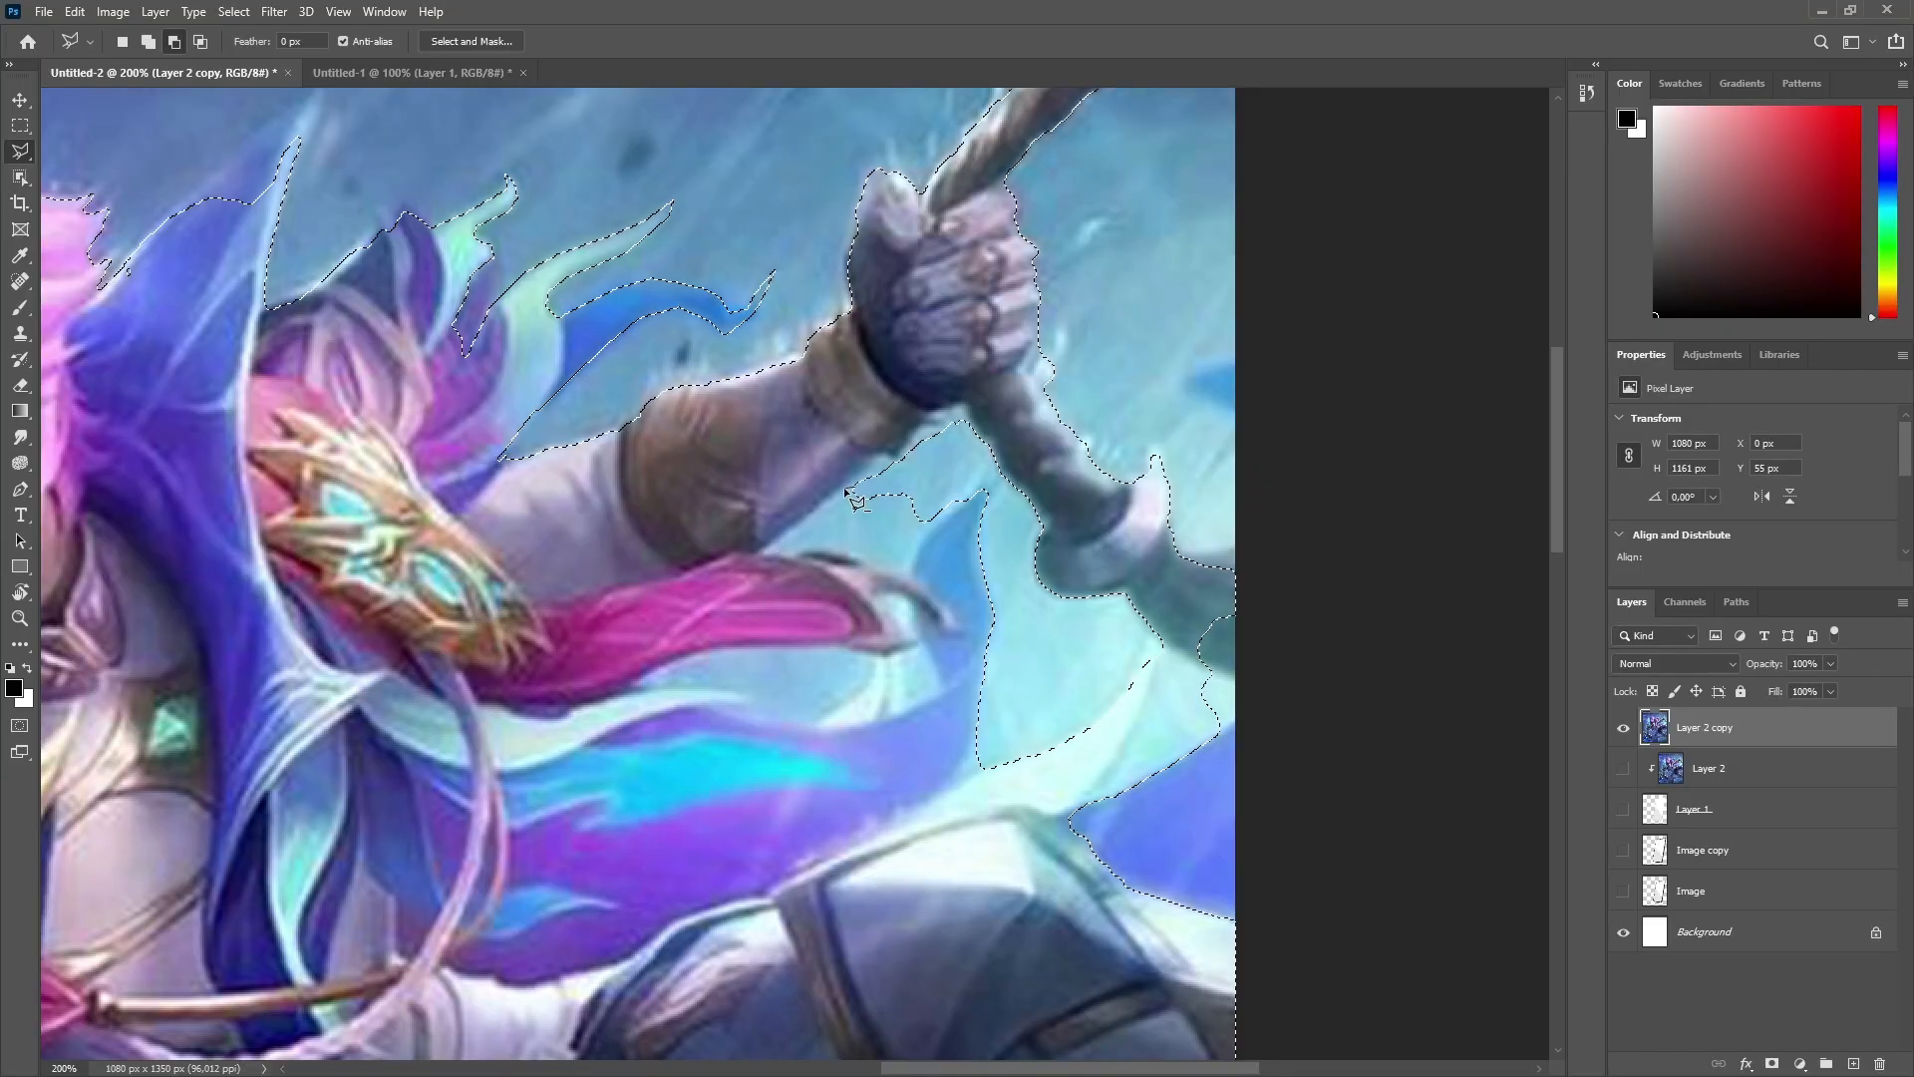
pyautogui.click(837, 549)
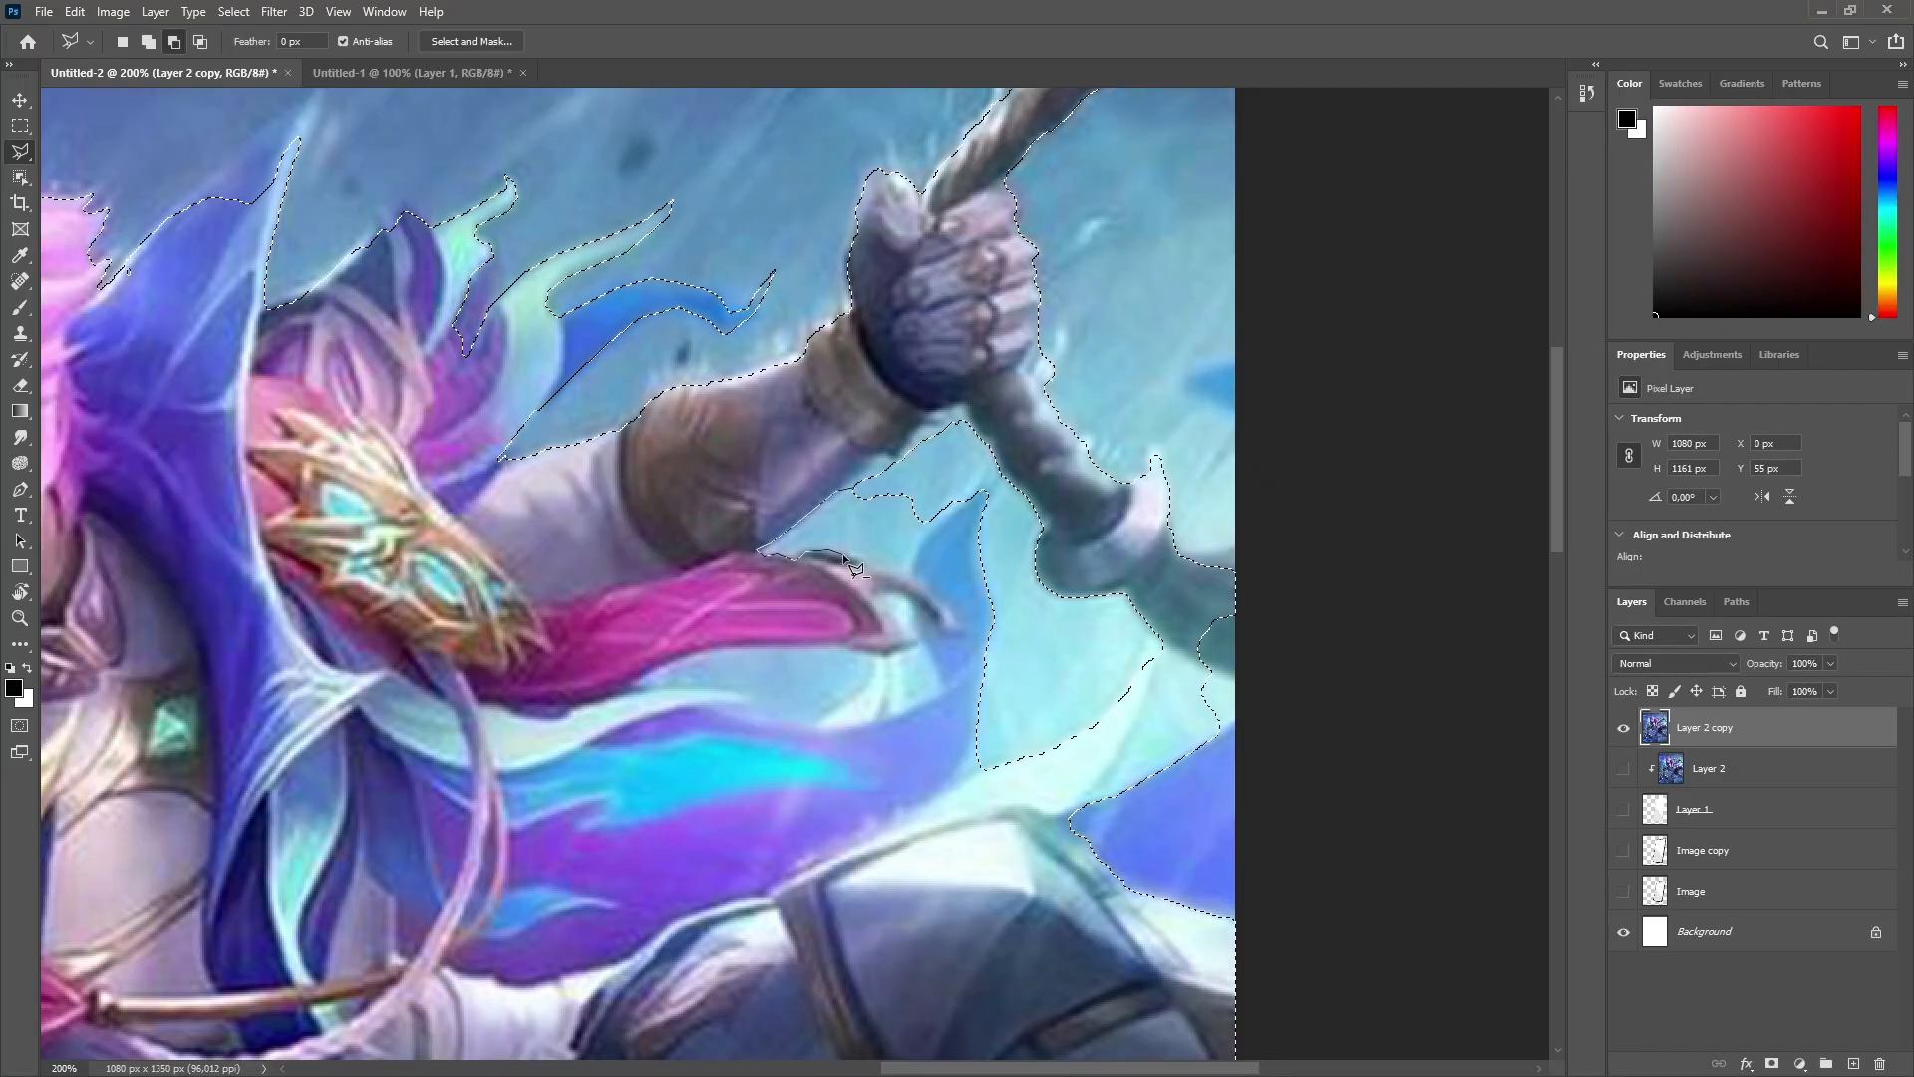
pyautogui.click(907, 574)
pyautogui.click(942, 476)
pyautogui.click(872, 487)
pyautogui.scroll(-5, 1081, 447)
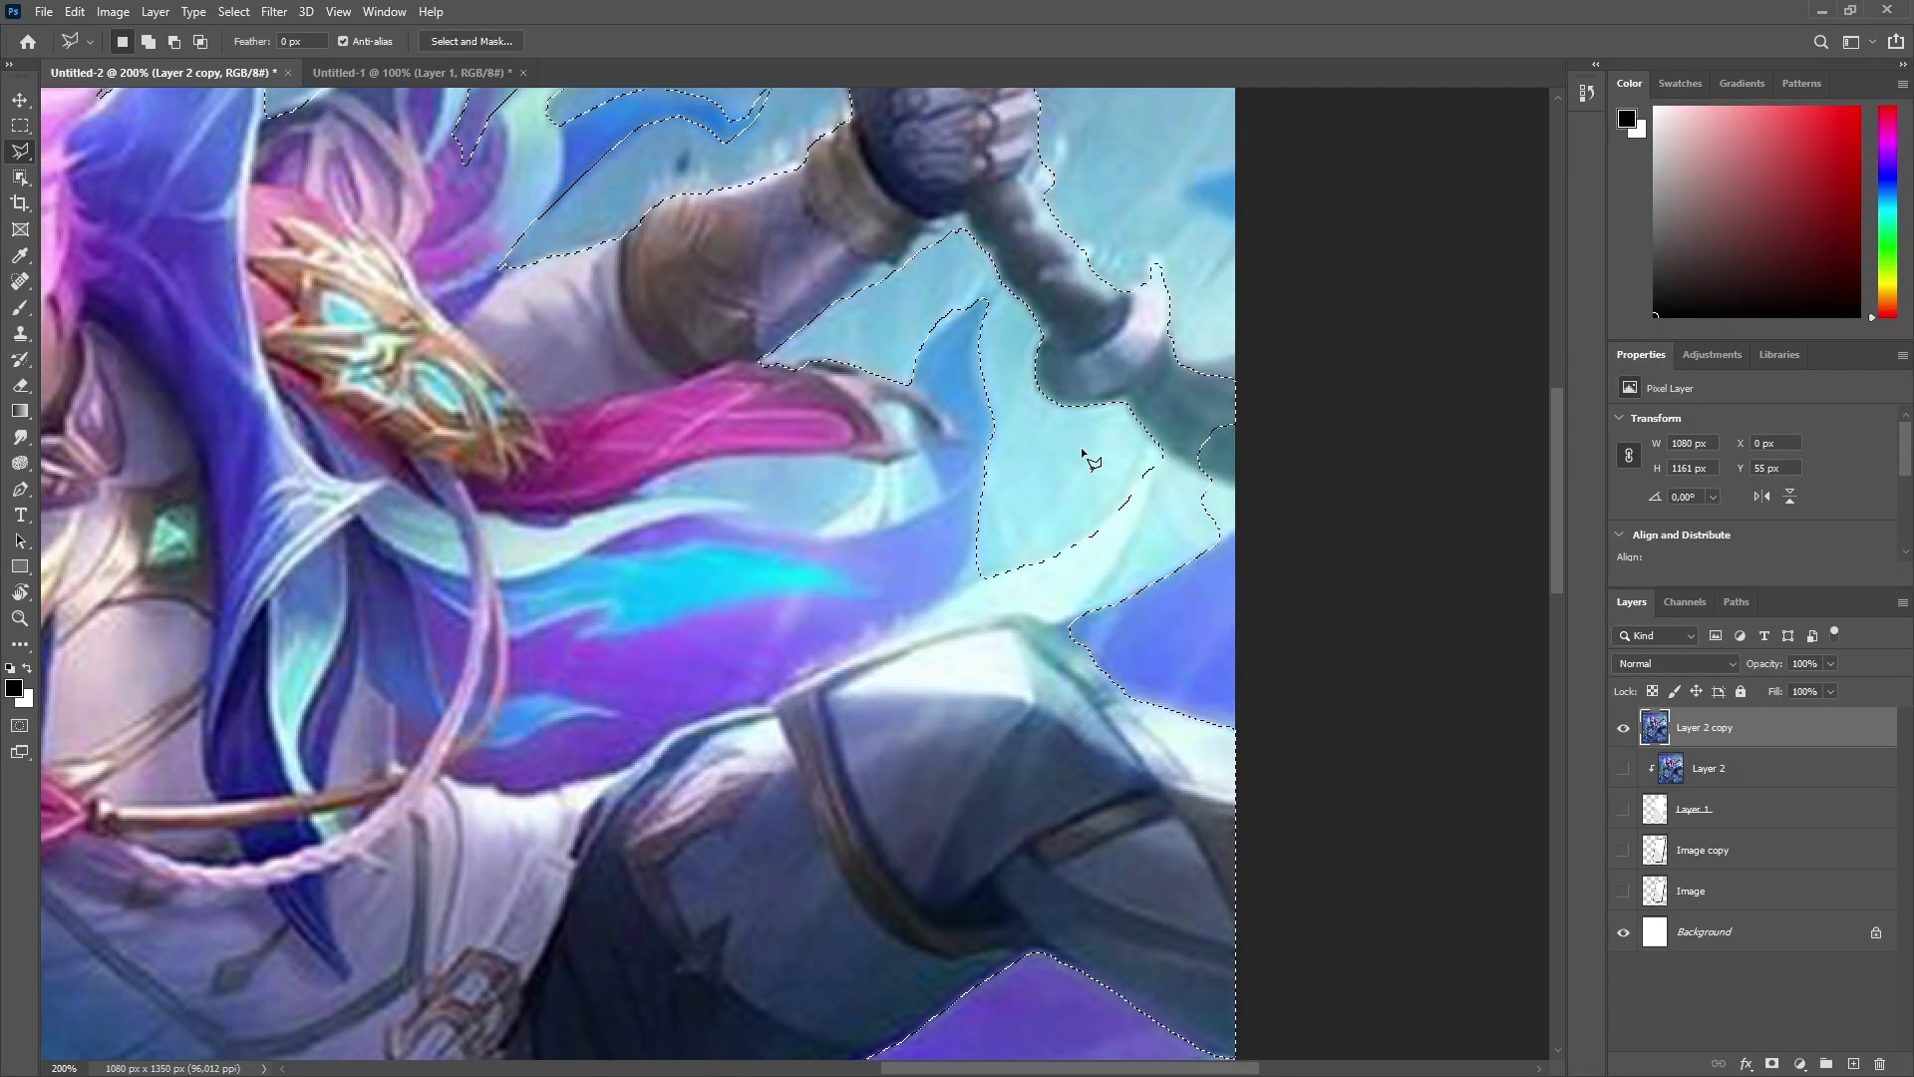
# Step: Subtract the small pale sliver at the lower edge of the blue-purple cloth from the selection
pyautogui.keyDown('alt'); pyautogui.click(974, 529); pyautogui.keyUp('alt')
pyautogui.click(951, 597)
pyautogui.click(988, 577)
pyautogui.click(973, 531)
pyautogui.scroll(-1, 1237, 463)
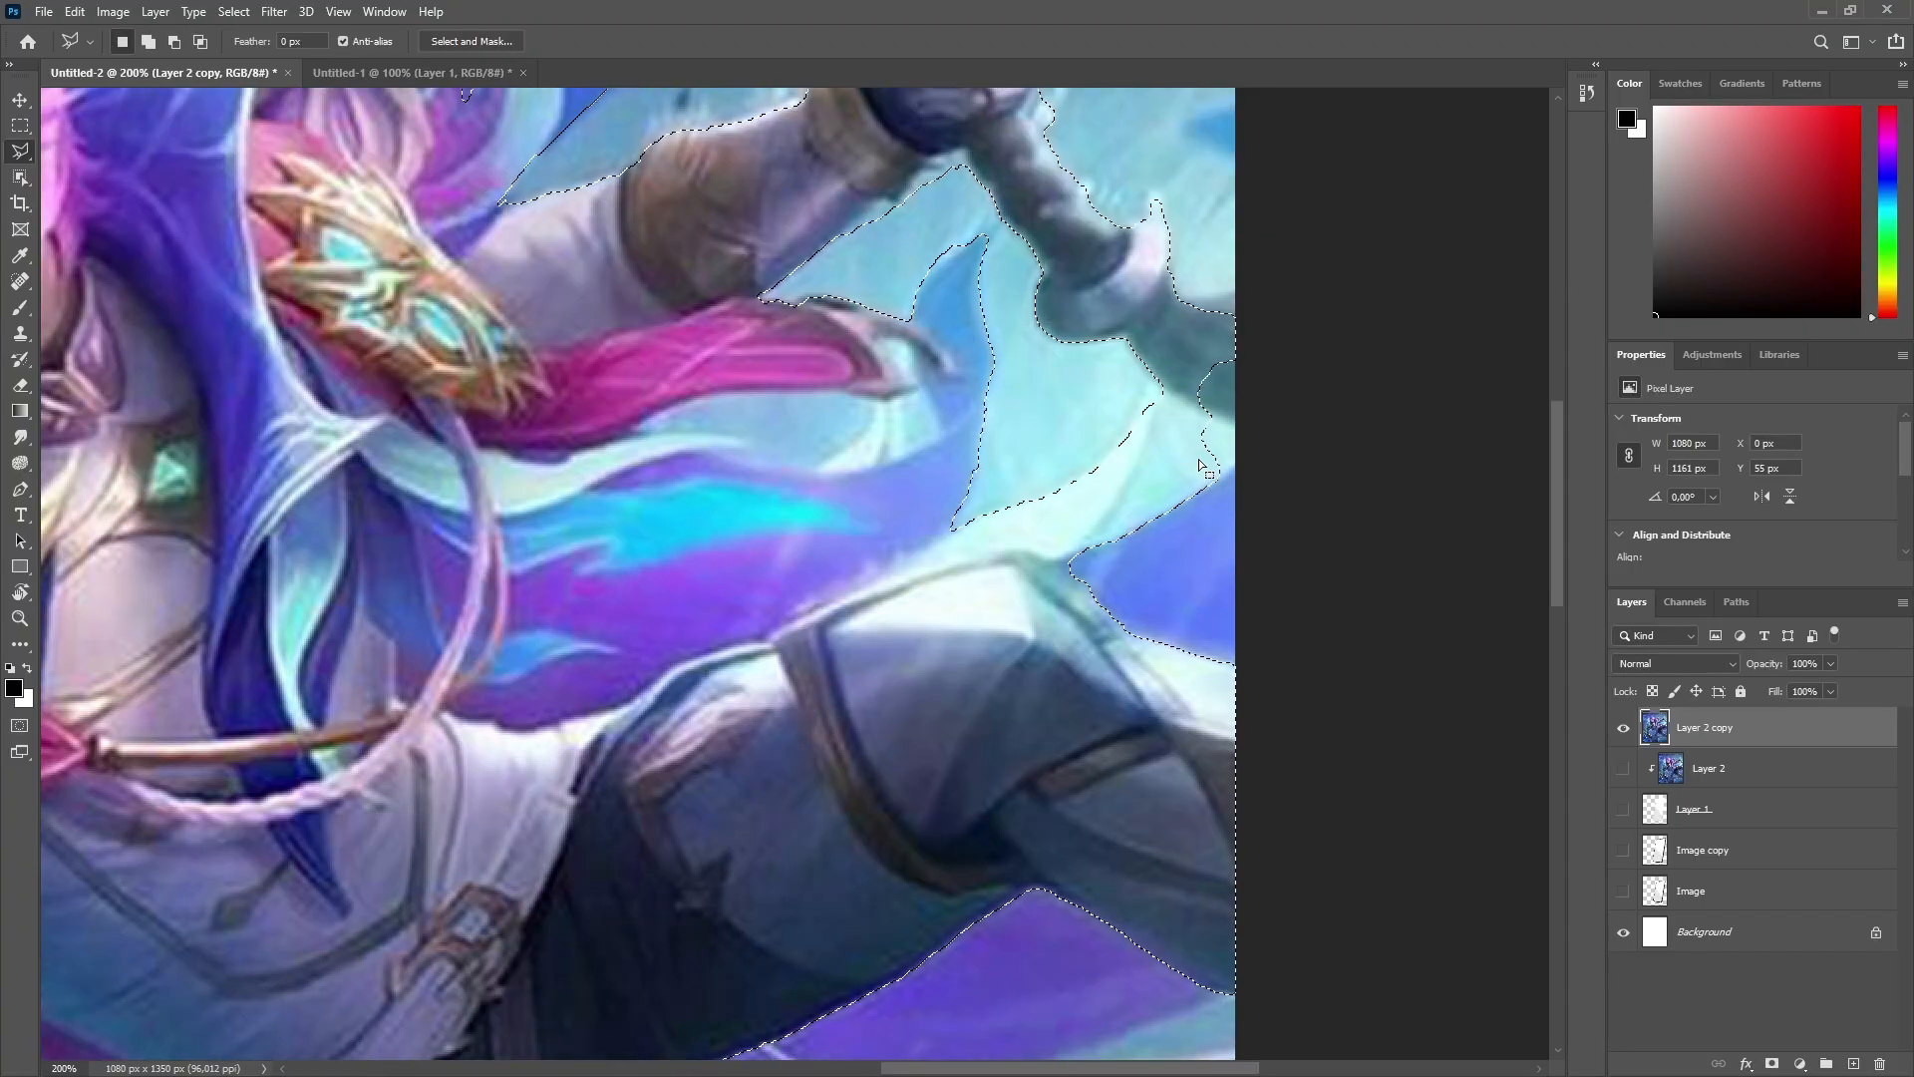
# Step: Subtract the pale-green strip running along the upper edge of the raised thigh from the selection
pyautogui.scroll(-2, 1198, 458)
pyautogui.scroll(2, 1199, 458)
pyautogui.keyDown('alt'); pyautogui.click(877, 379); pyautogui.keyUp('alt')
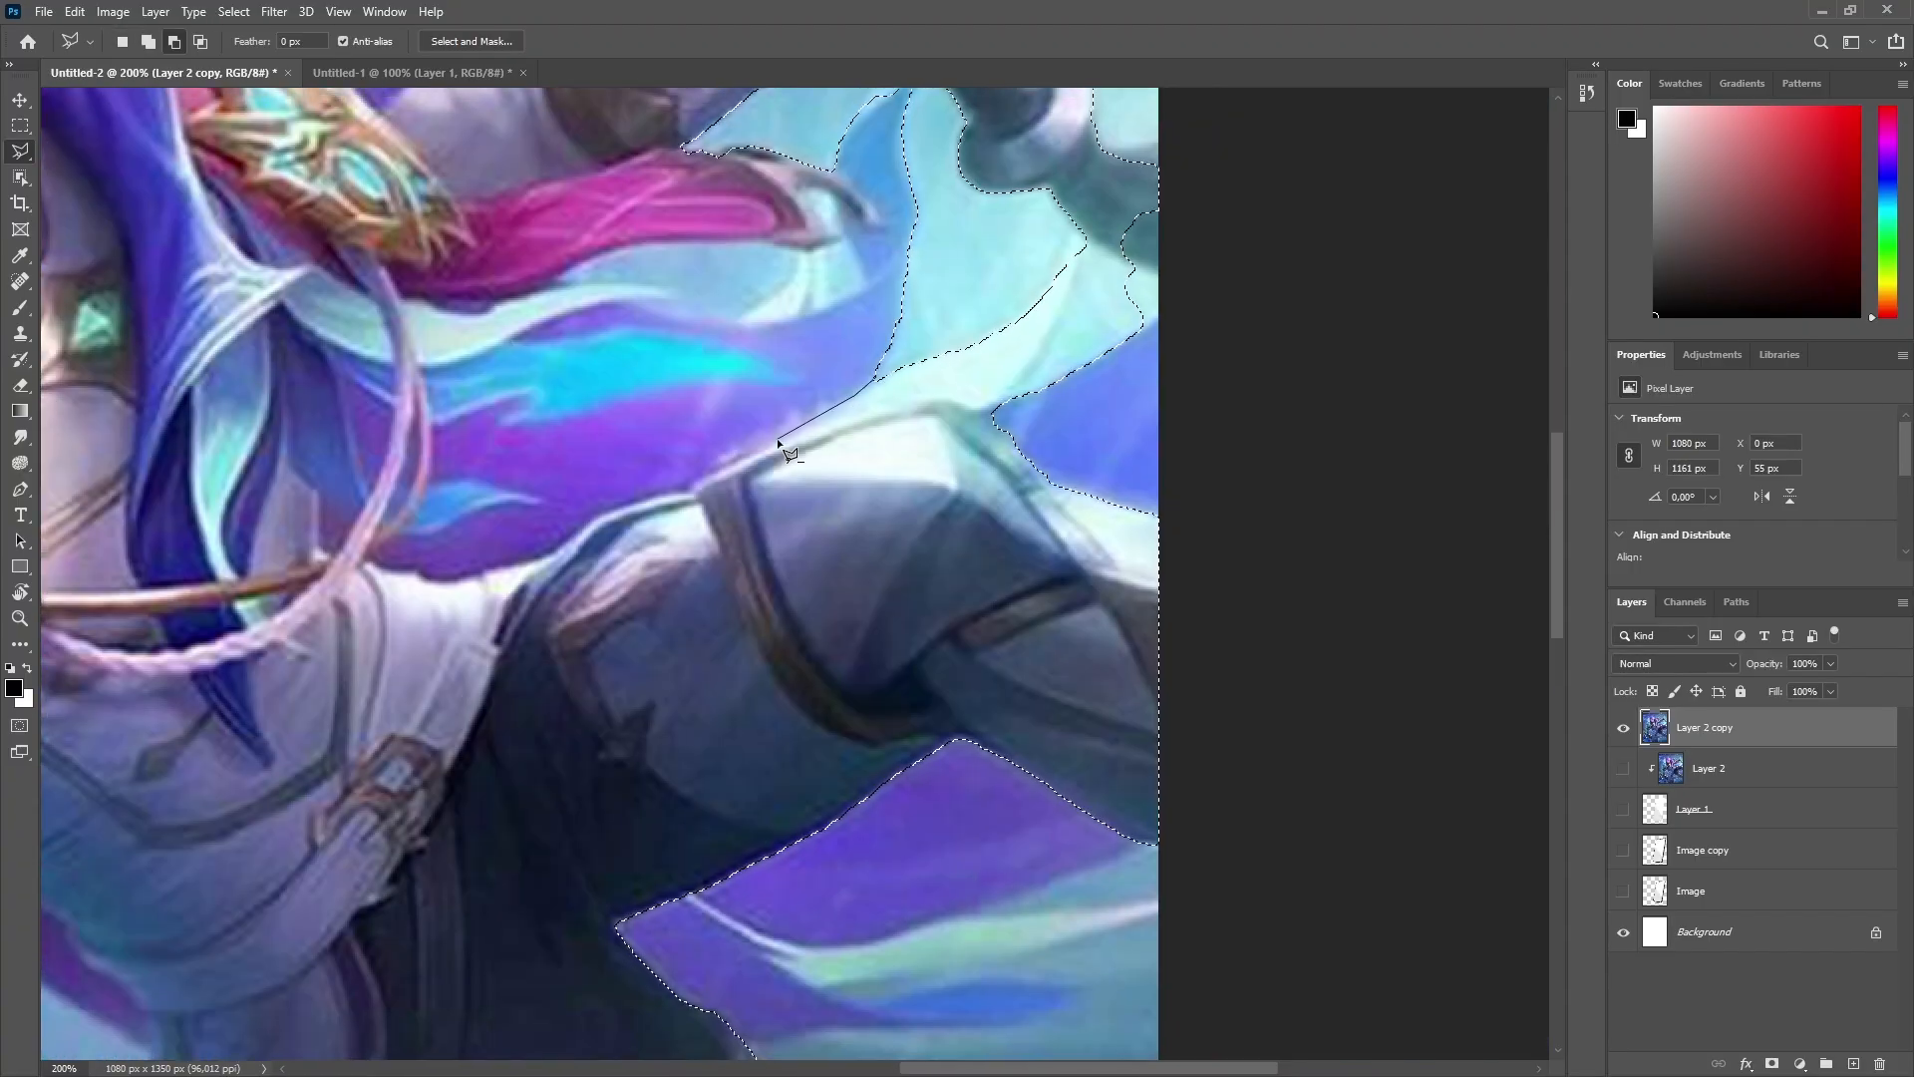
pyautogui.click(784, 442)
pyautogui.click(814, 438)
pyautogui.click(879, 413)
pyautogui.click(945, 398)
pyautogui.click(972, 412)
pyautogui.click(995, 422)
pyautogui.click(1017, 418)
pyautogui.click(953, 344)
pyautogui.click(887, 390)
pyautogui.scroll(2, 1083, 430)
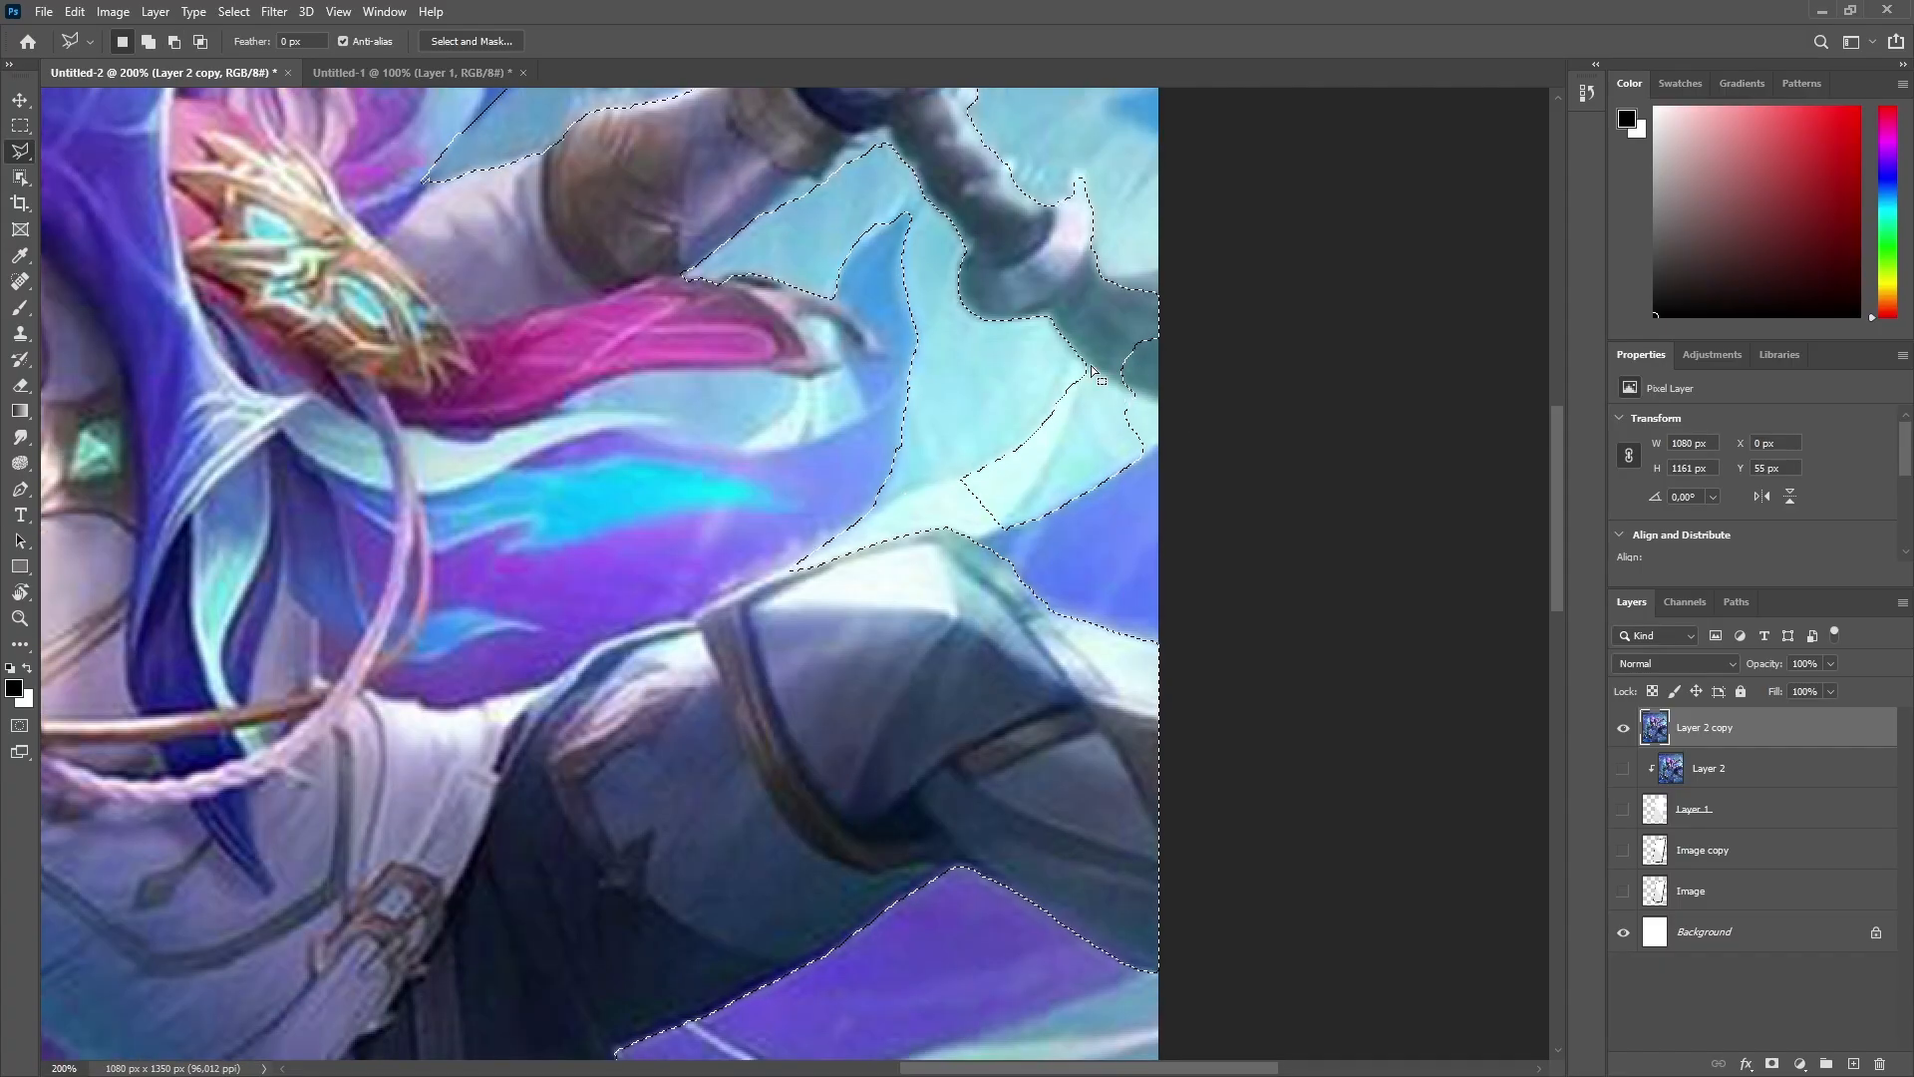
# Step: Add the missing end of the staff at the canvas edge to the selection
pyautogui.scroll(1, 1091, 374)
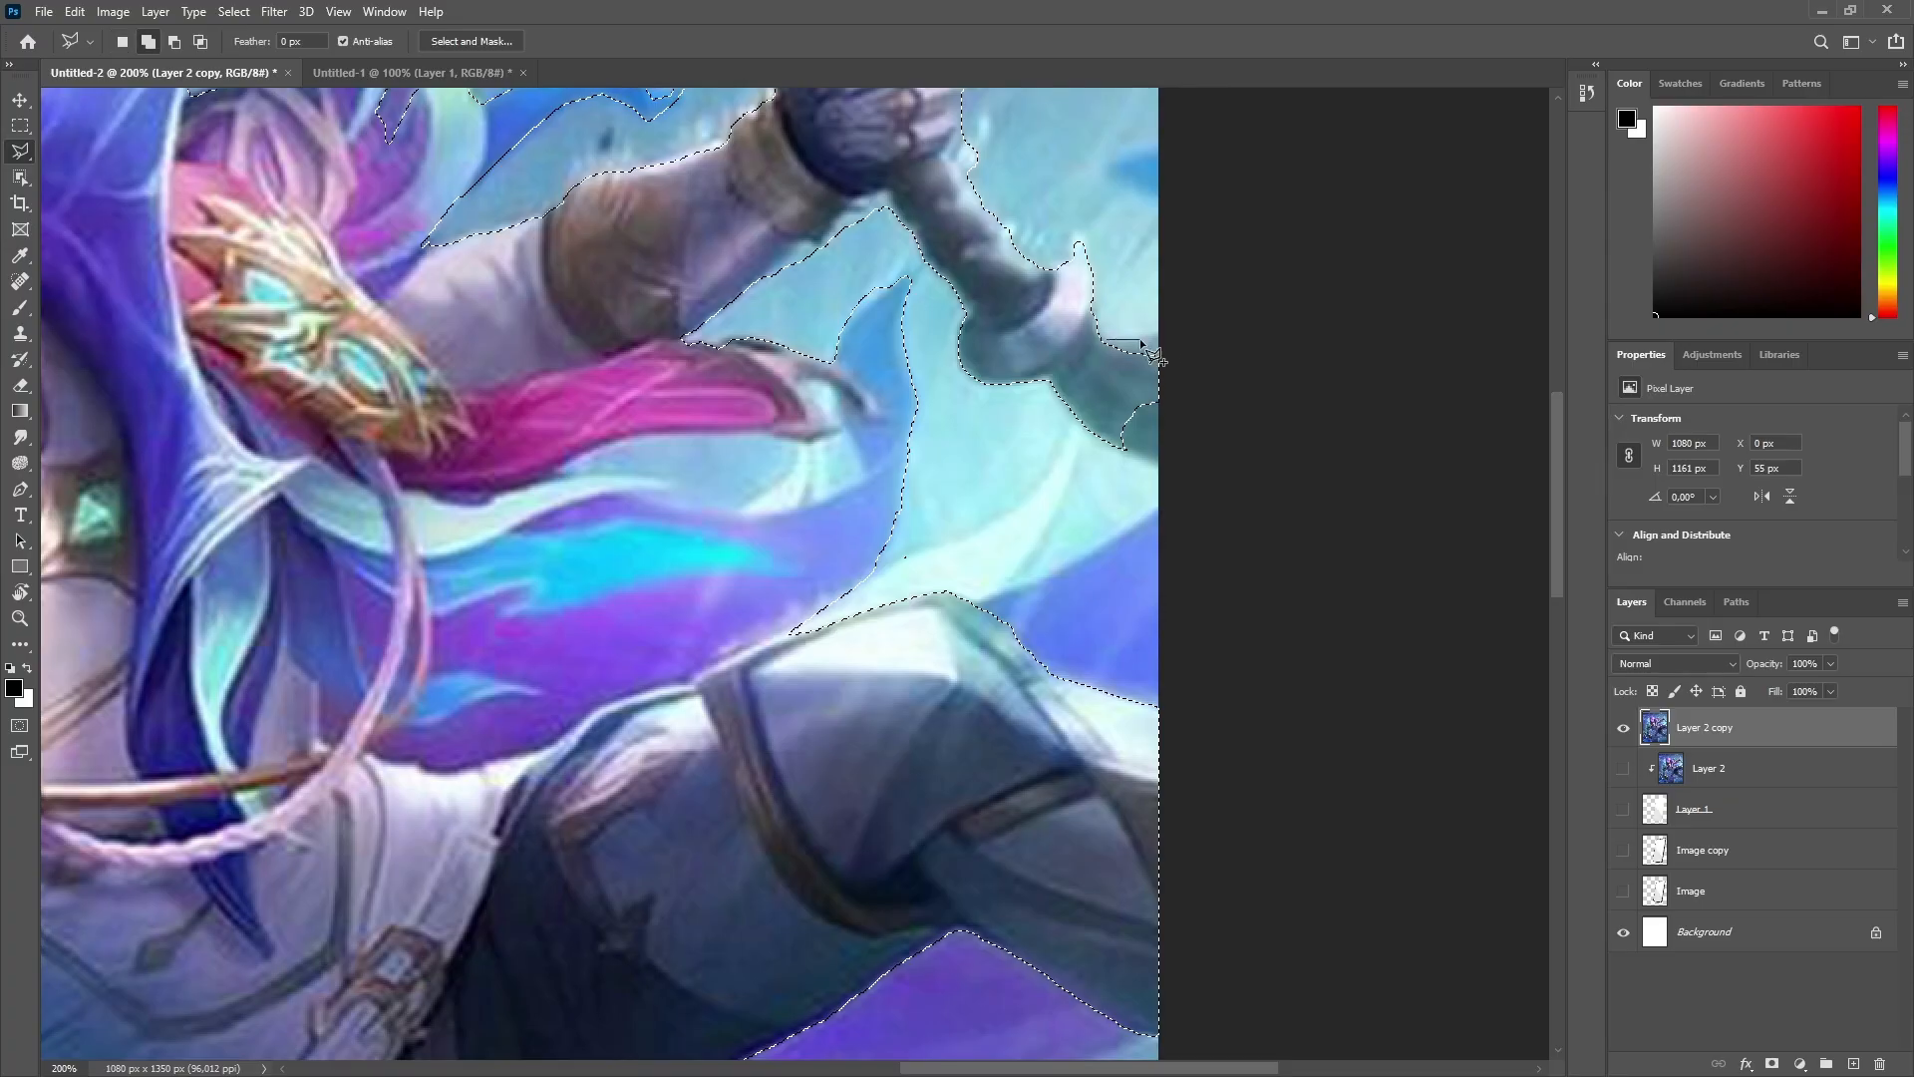
pyautogui.click(1176, 340)
pyautogui.click(1204, 409)
pyautogui.click(1184, 485)
pyautogui.click(1121, 457)
pyautogui.click(1105, 340)
pyautogui.scroll(3, 1009, 372)
# Step: Subtract the background slivers around the narrow cloth tail hanging below the waist from the selection
pyautogui.scroll(-14, 1008, 366)
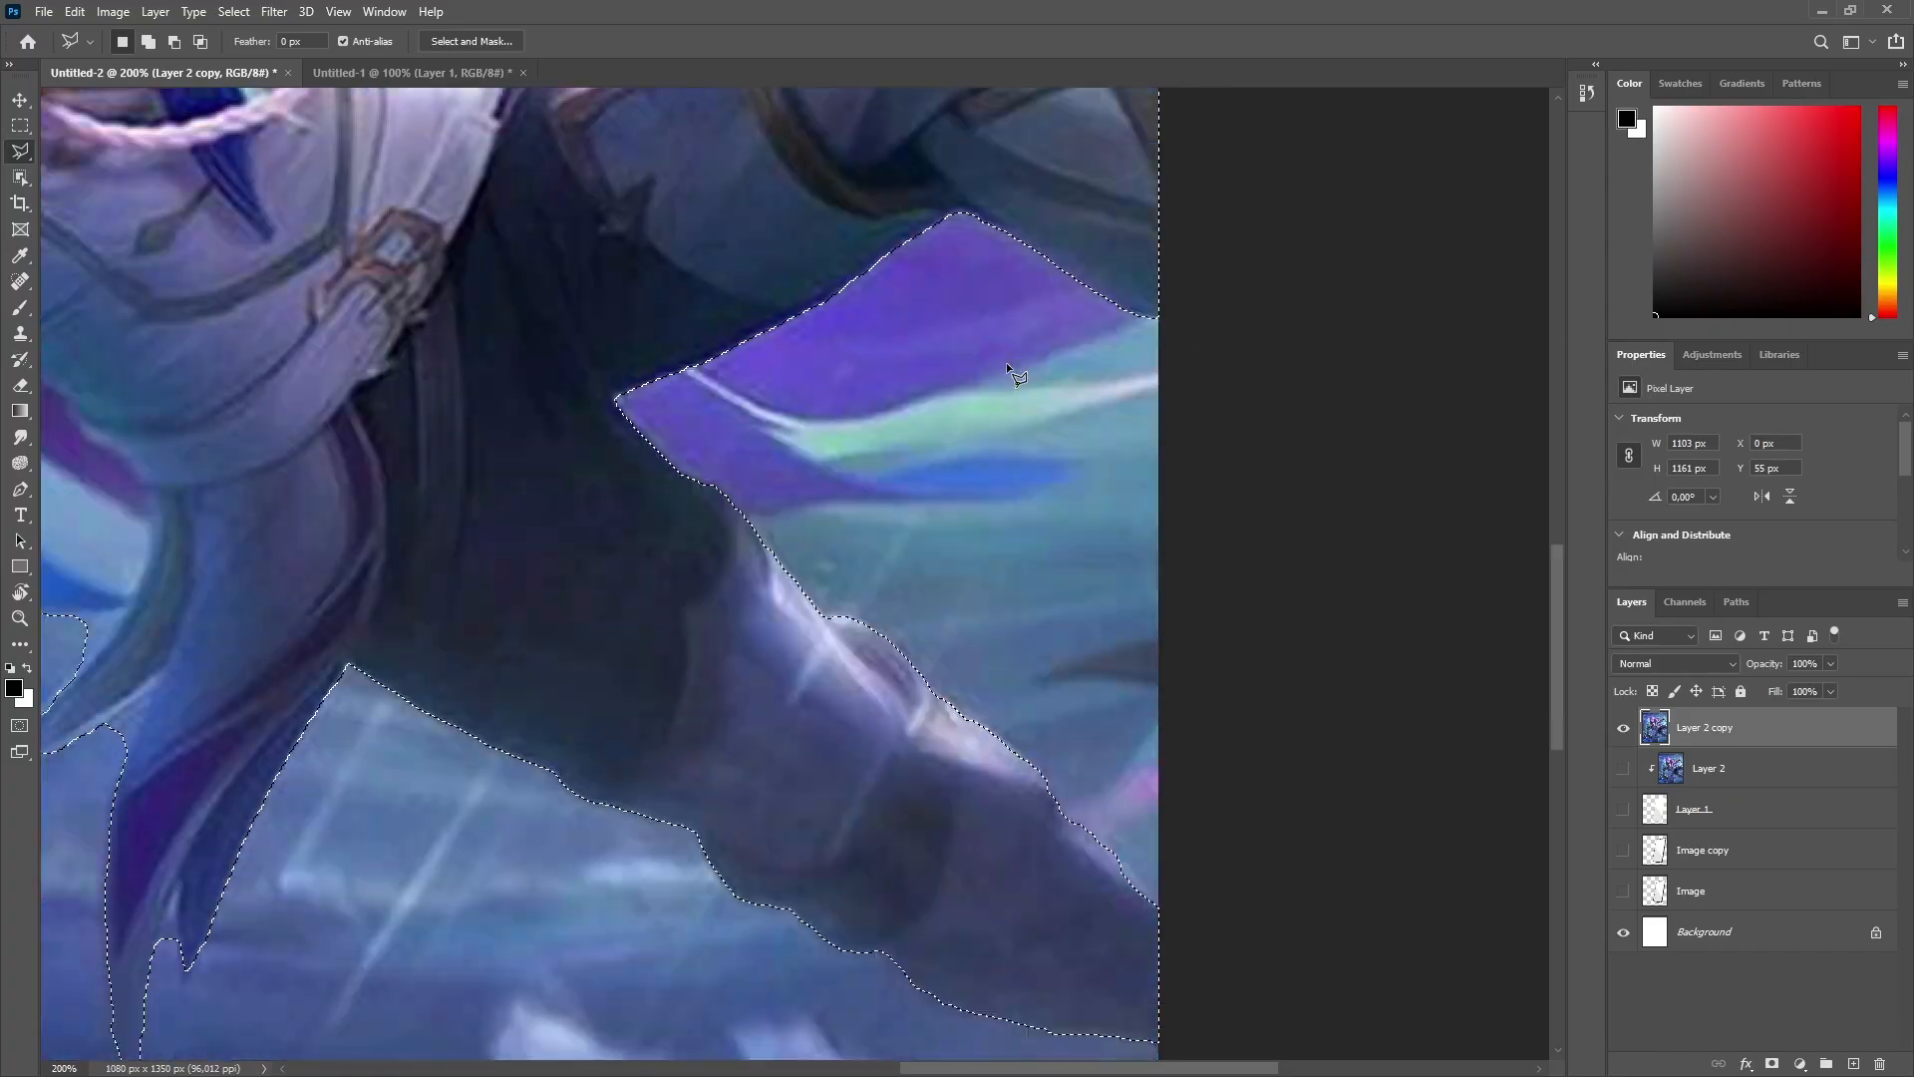
pyautogui.hscroll(-10, 1007, 362)
pyautogui.keyDown('alt'); pyautogui.click(755, 706); pyautogui.keyUp('alt')
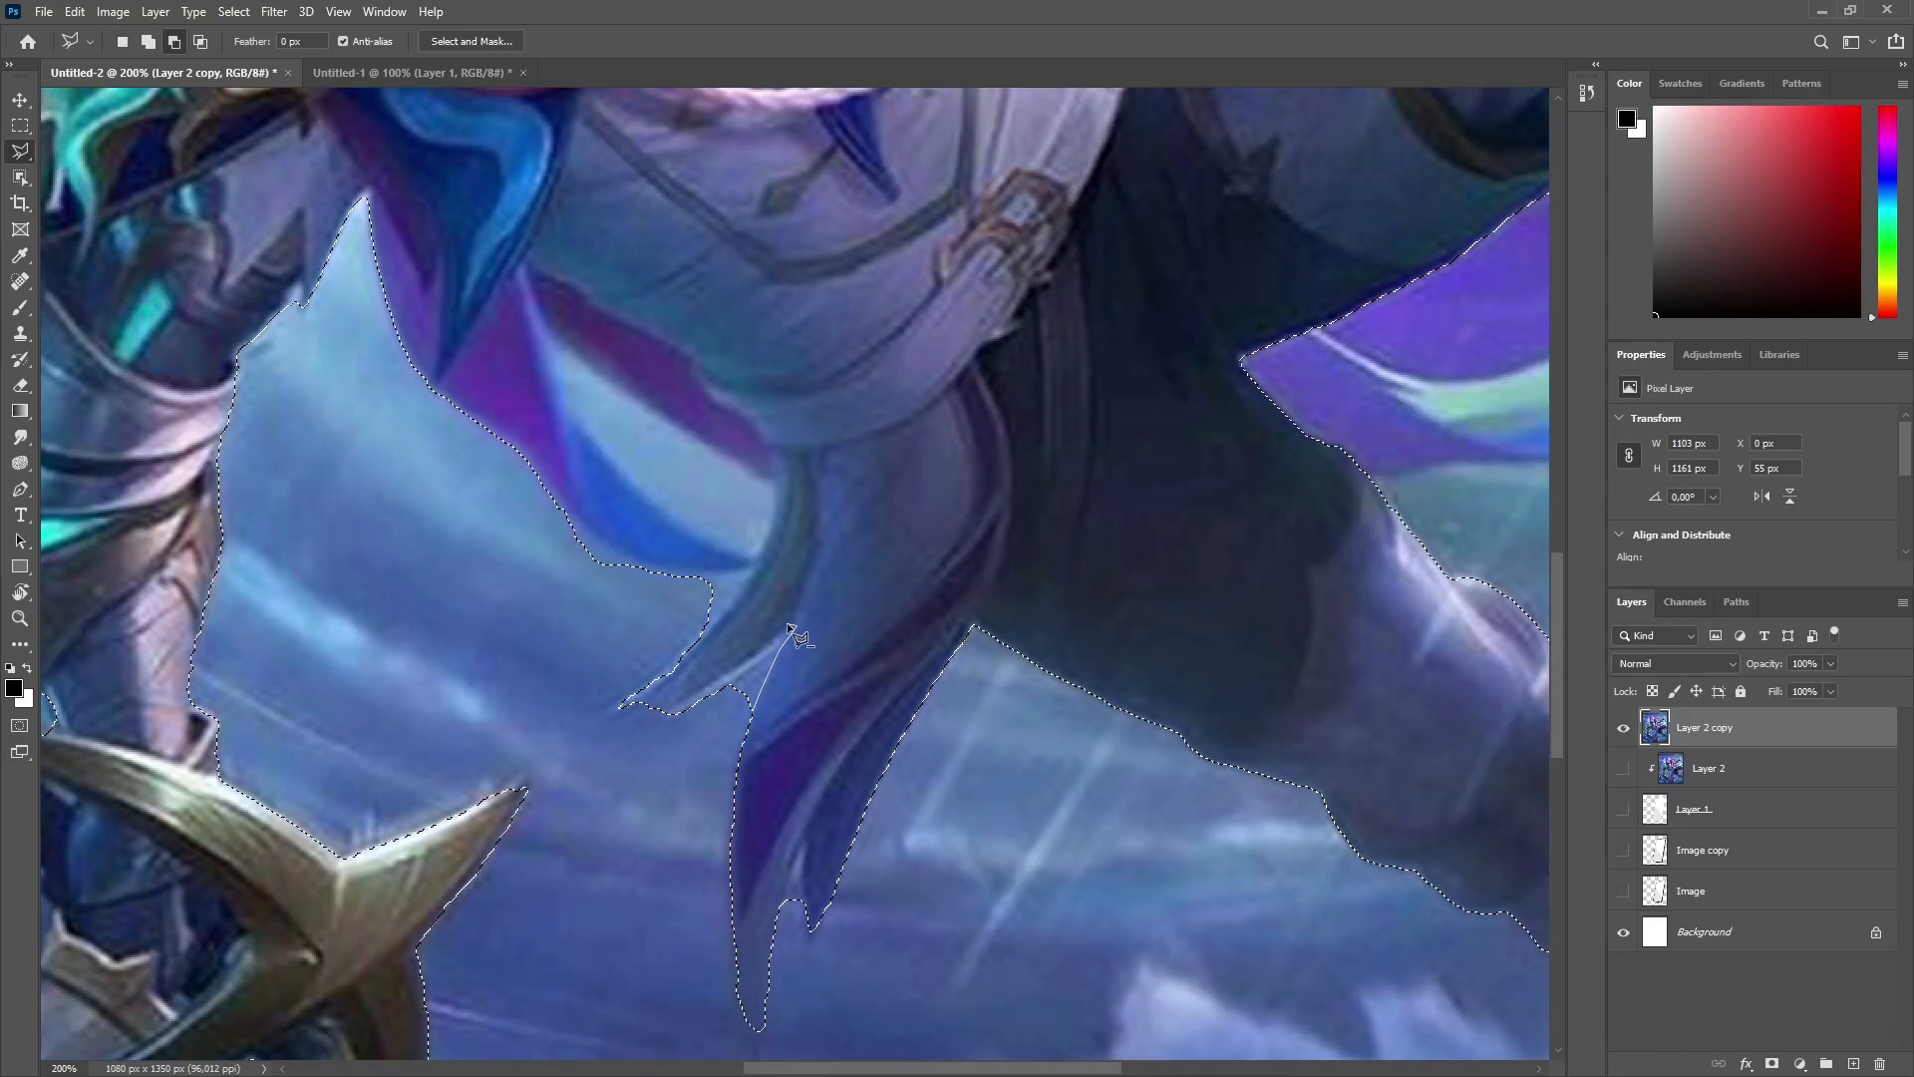
pyautogui.click(680, 704)
pyautogui.scroll(2, 746, 716)
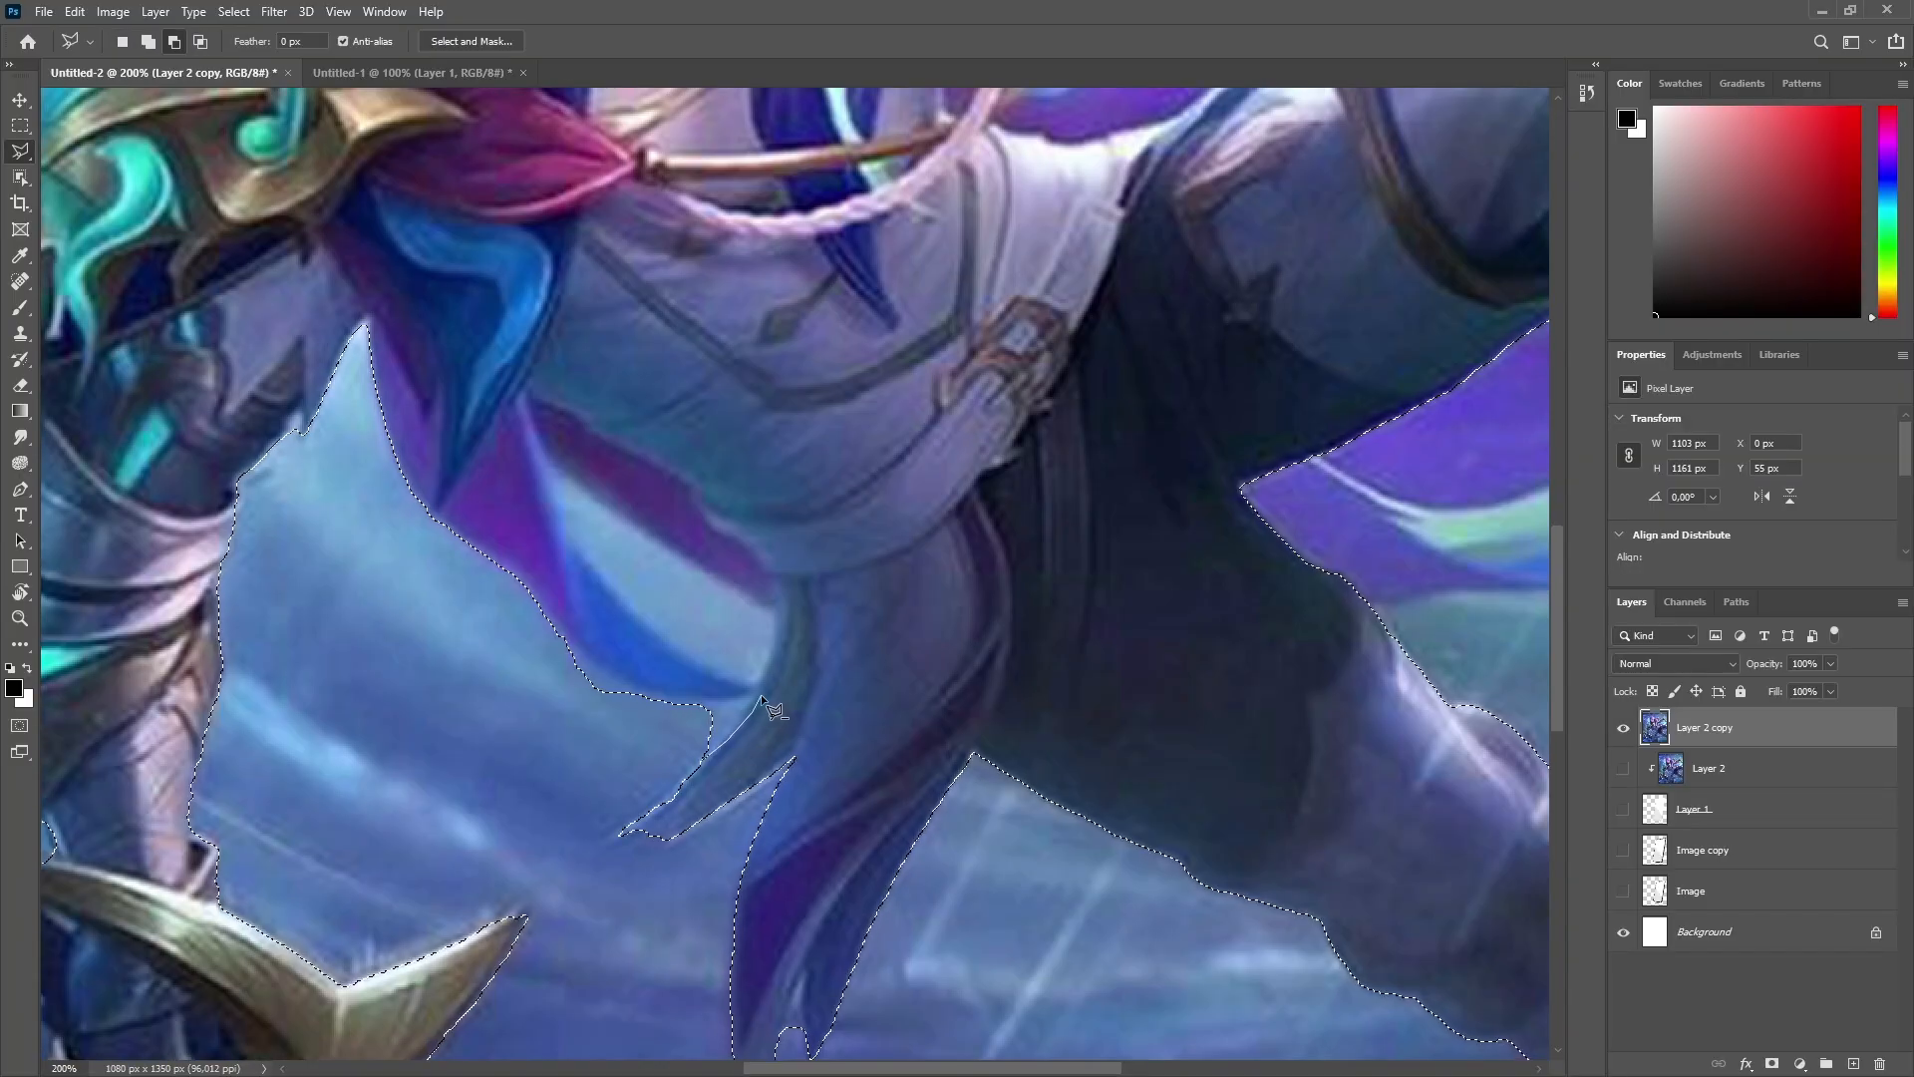
pyautogui.click(762, 695)
pyautogui.scroll(2, 708, 757)
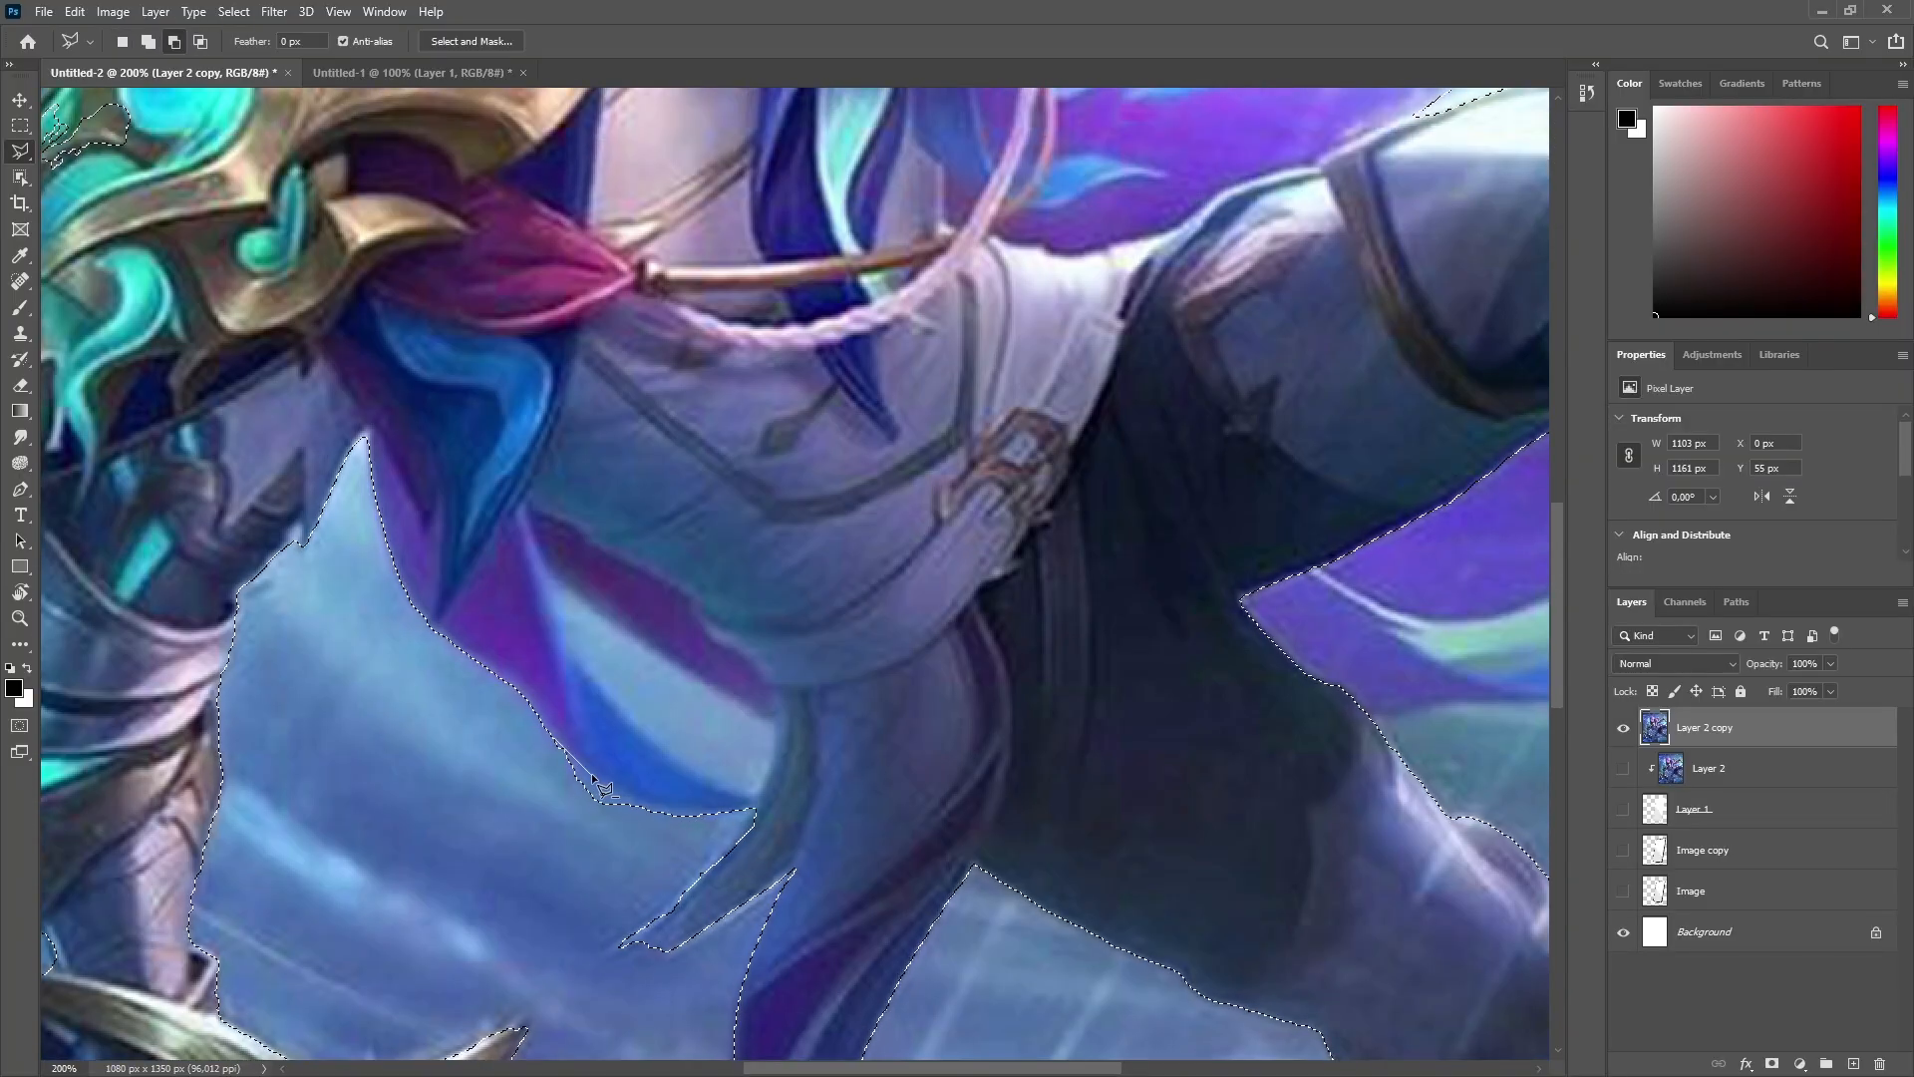
# Step: Subtract the light background patch between the blue cloth and the robe using the Quick Selection tool
pyautogui.scroll(1, 762, 883)
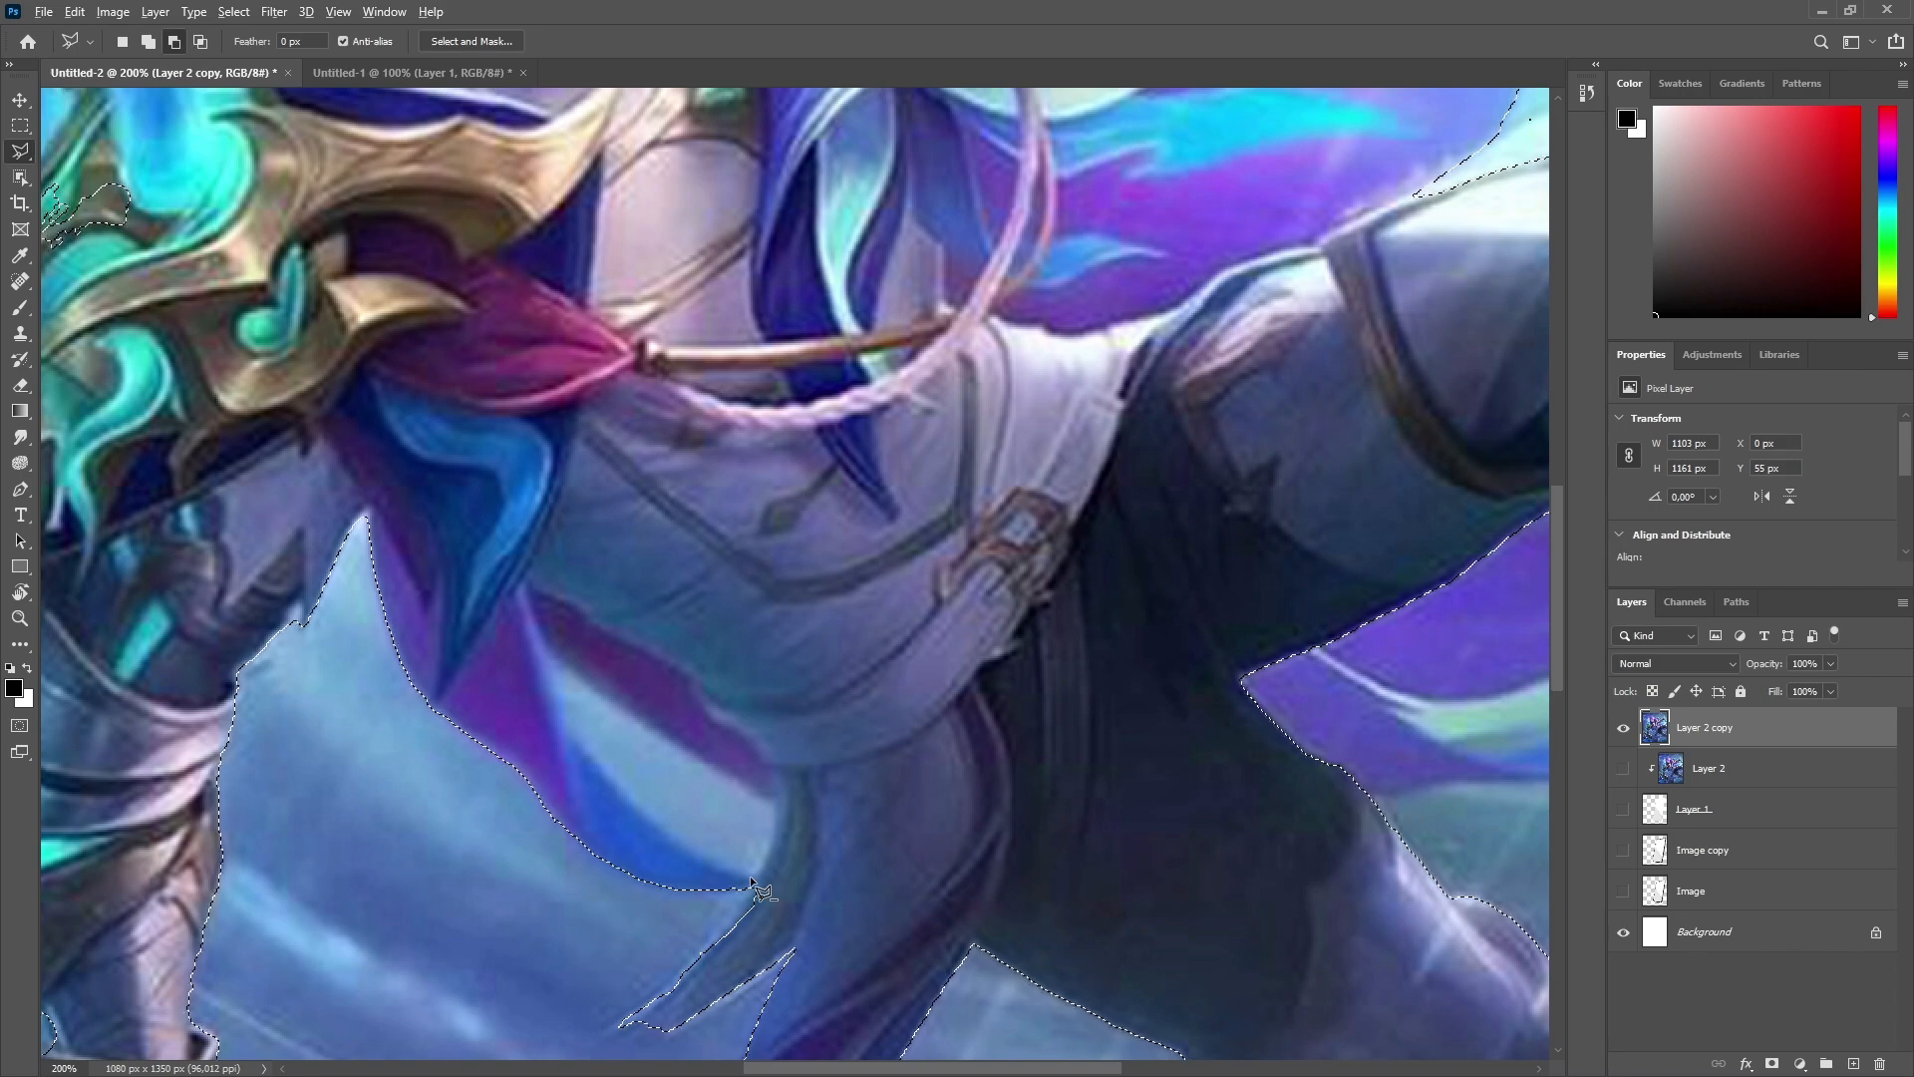
pyautogui.rightClick(20, 177)
pyautogui.click(100, 199)
pyautogui.click(648, 766)
pyautogui.press('l')
# Step: Add the small missing corner under the weapon's curved blade to the selection with the Polygonal Lasso
pyautogui.scroll(-10, 598, 692)
pyautogui.hscroll(-3, 767, 610)
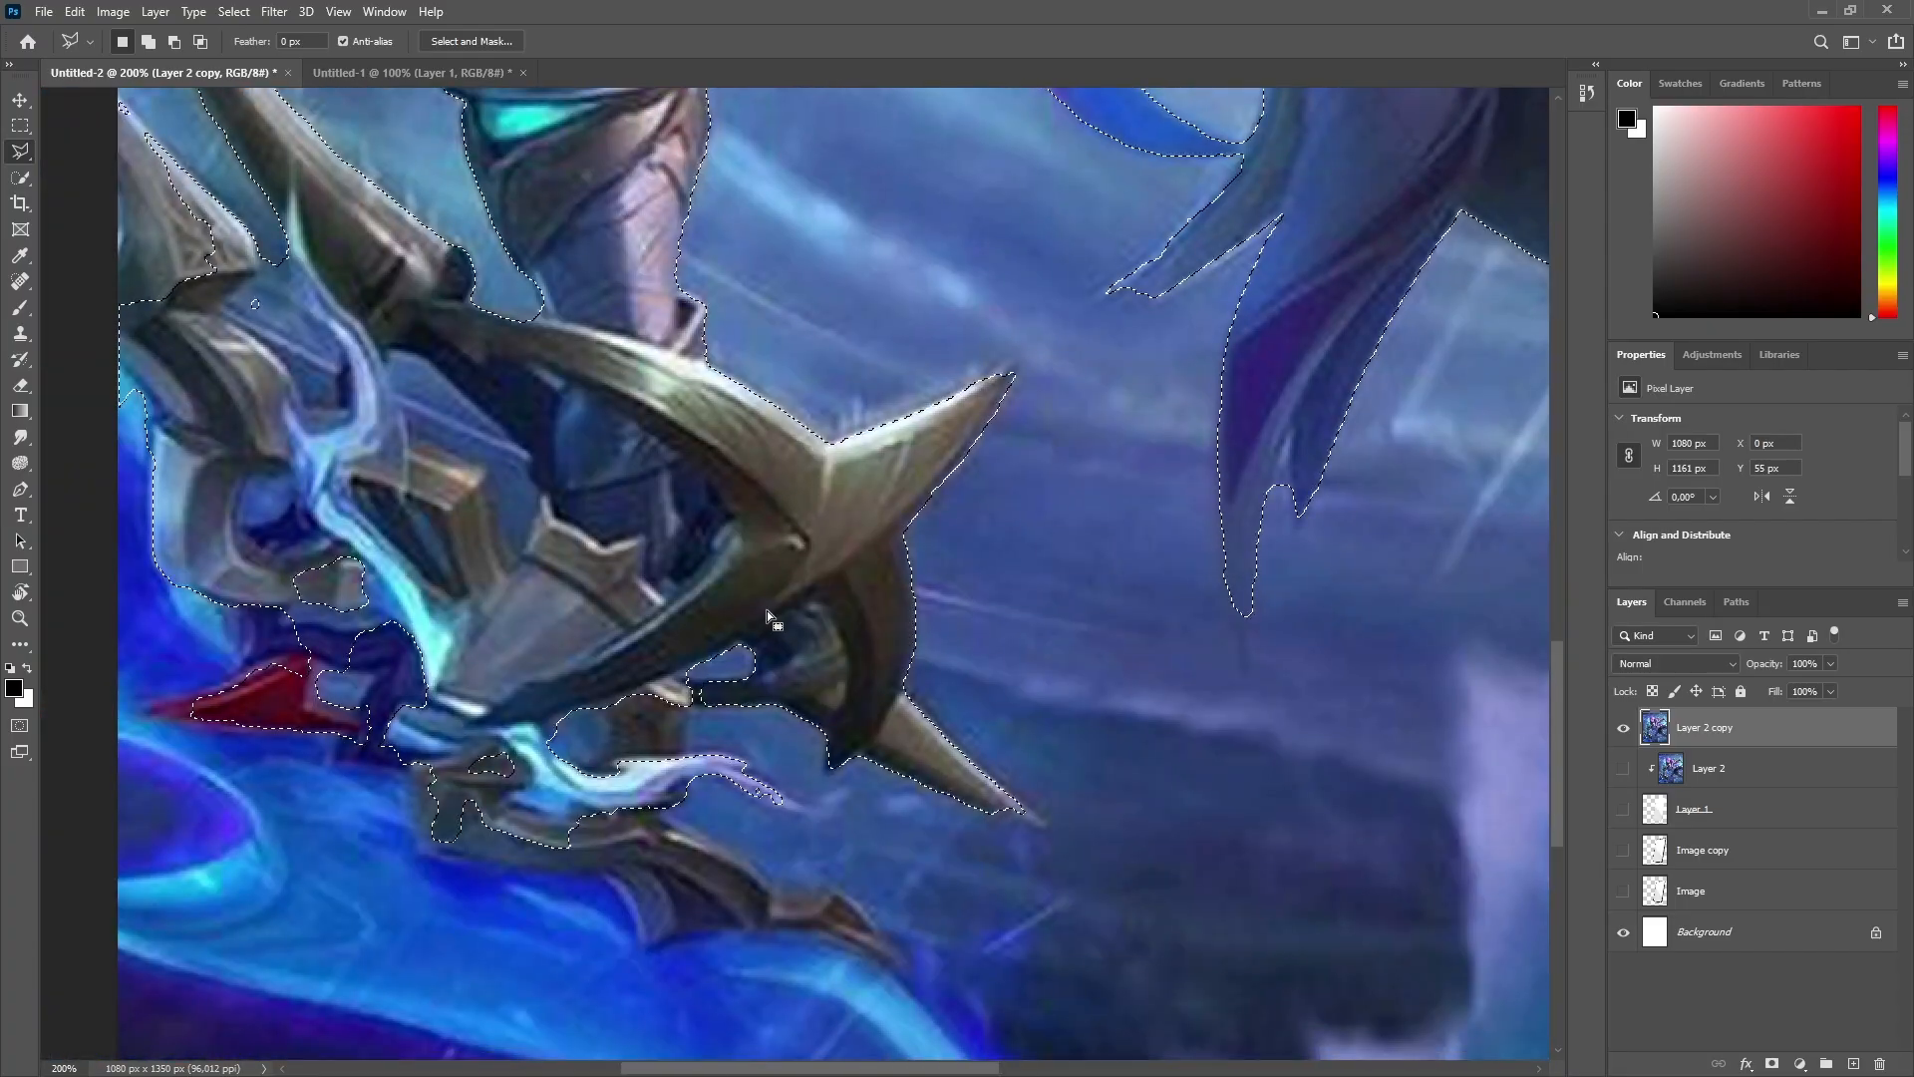
pyautogui.scroll(-1, 847, 792)
pyautogui.scroll(1, 847, 792)
pyautogui.hotkey('ctrl', '+')
pyautogui.keyDown('shift'); pyautogui.click(635, 735); pyautogui.keyUp('shift')
pyautogui.click(681, 742)
pyautogui.click(675, 776)
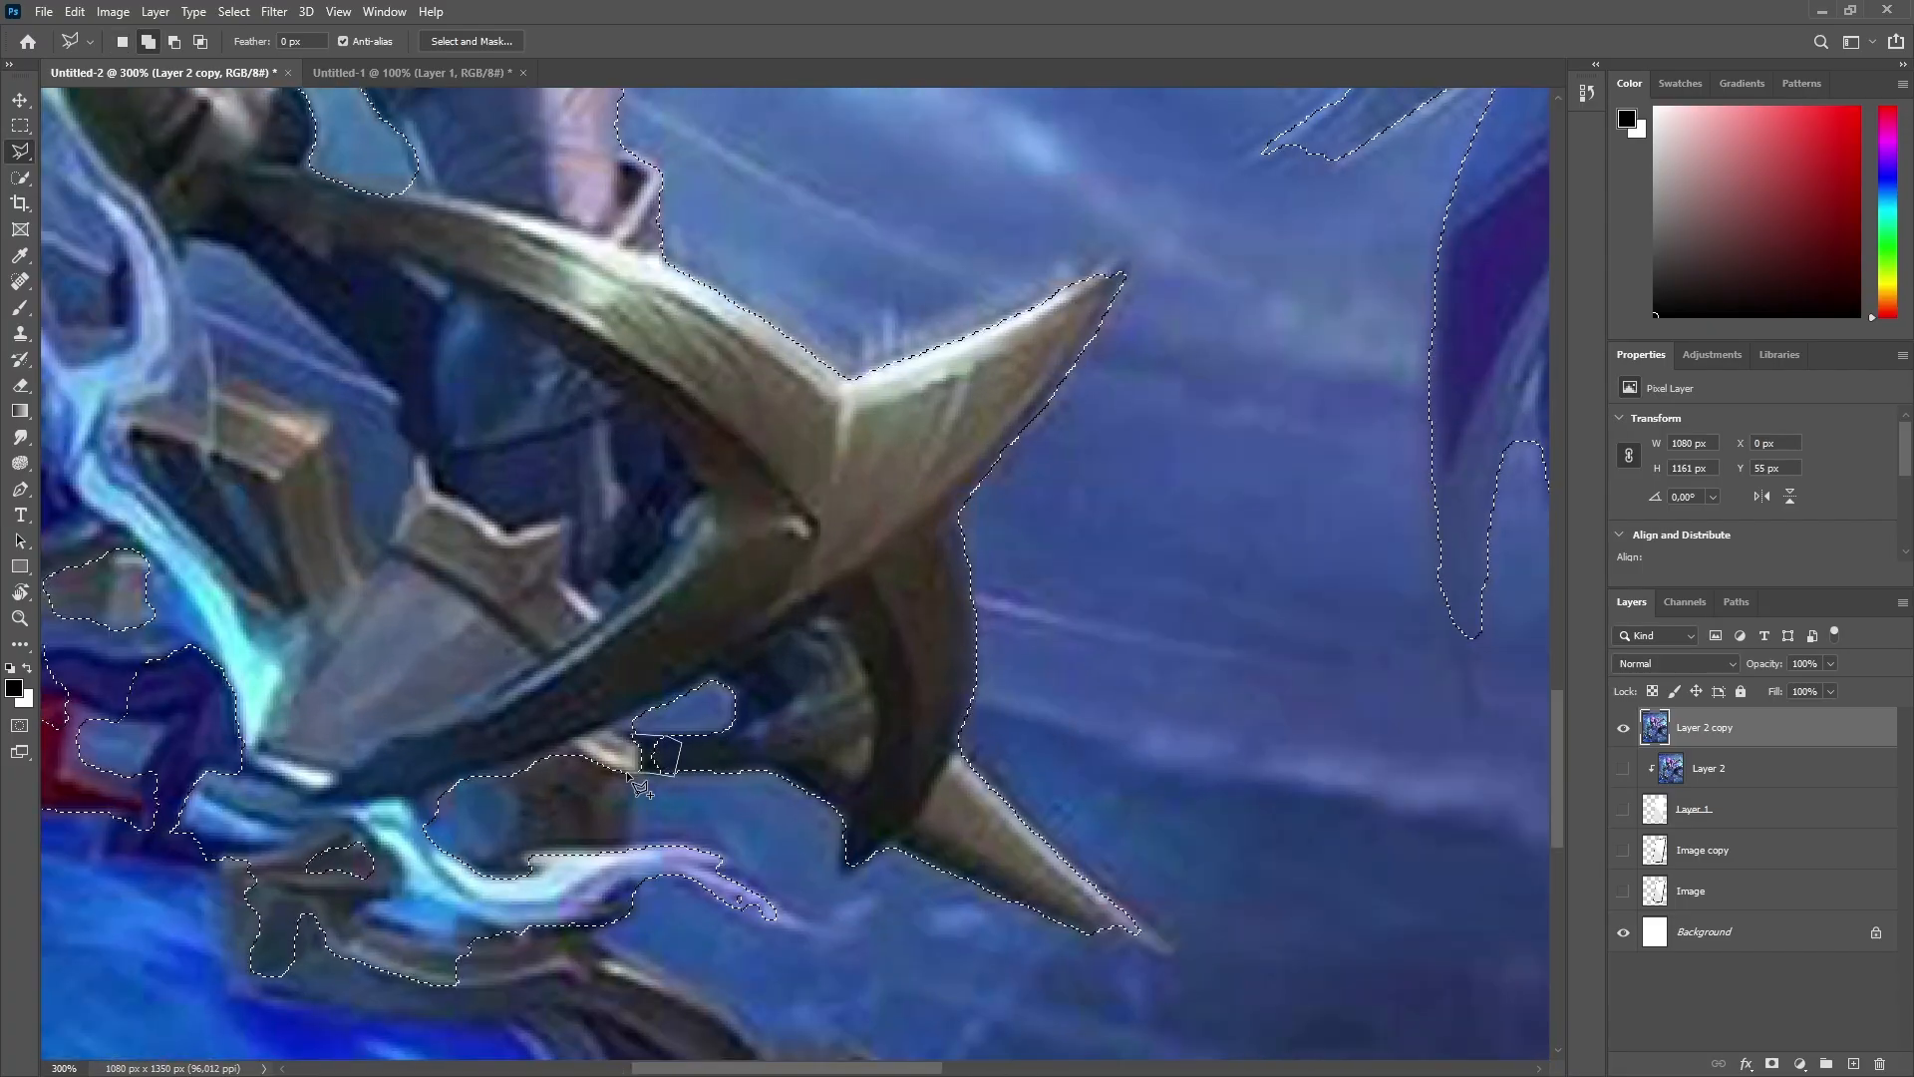
pyautogui.doubleClick(628, 772)
# Step: Add the missing tip of the weapon's long lower spike to the selection
pyautogui.scroll(-2, 873, 775)
pyautogui.keyDown('shift'); pyautogui.click(1104, 688); pyautogui.keyUp('shift')
pyautogui.click(1146, 713)
pyautogui.click(1177, 742)
pyautogui.click(1172, 749)
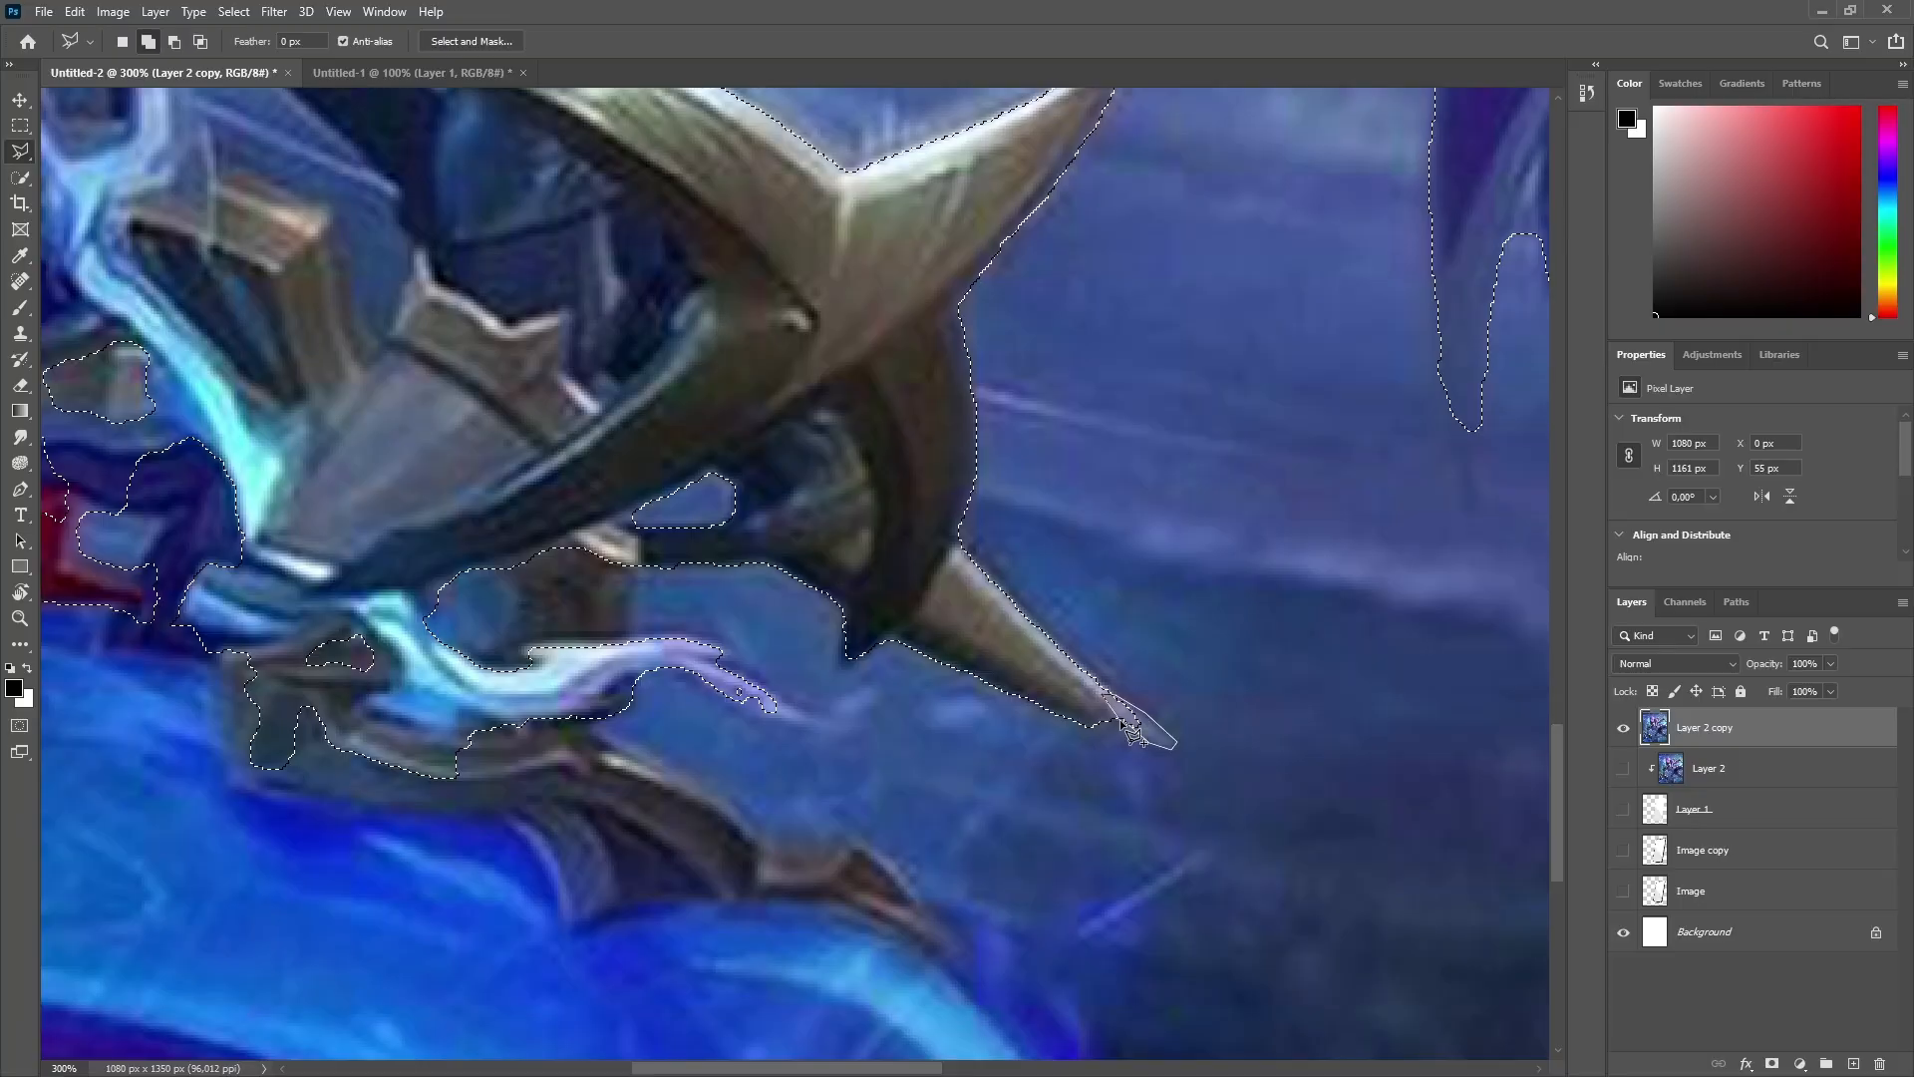
pyautogui.doubleClick(1124, 725)
pyautogui.scroll(-2, 606, 578)
pyautogui.keyDown('shift'); pyautogui.click(595, 565); pyautogui.keyUp('shift')
pyautogui.click(638, 590)
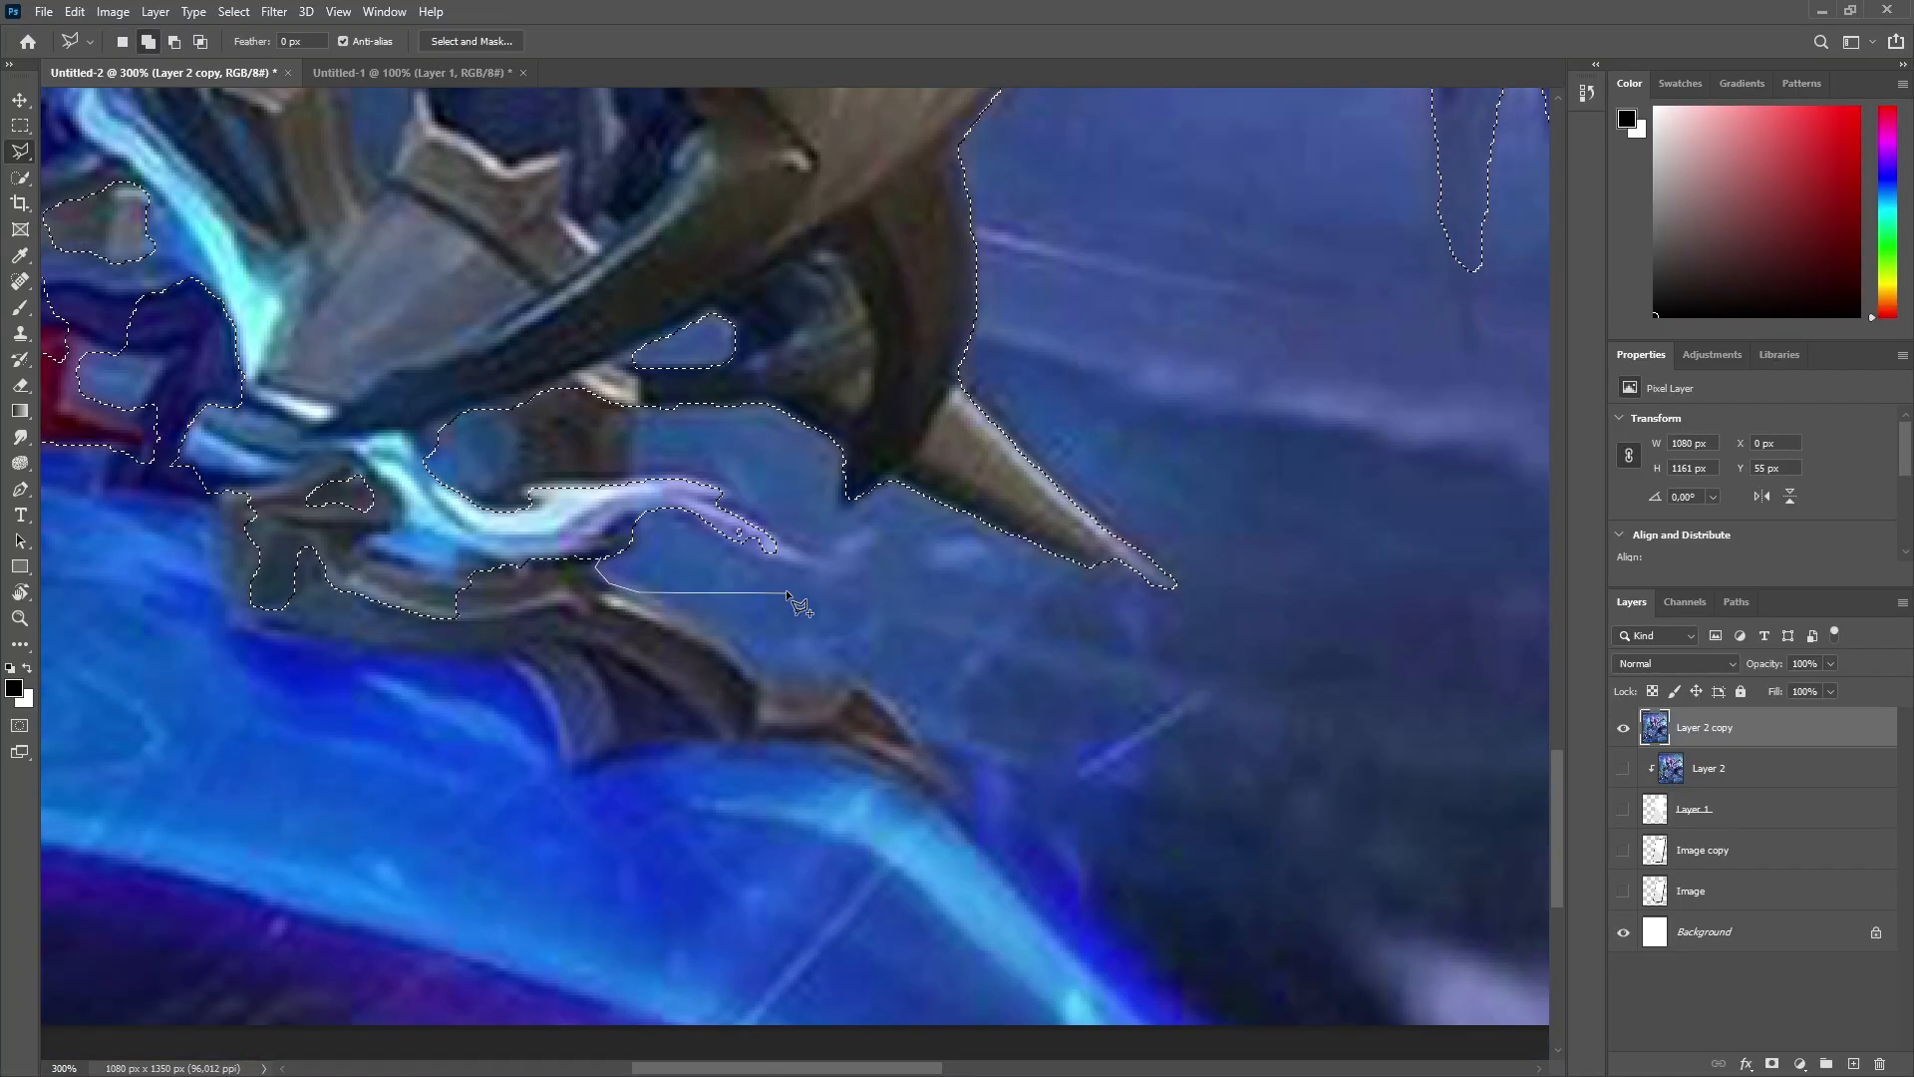
pyautogui.click(725, 638)
pyautogui.click(760, 671)
pyautogui.click(768, 692)
pyautogui.click(772, 709)
pyautogui.click(792, 712)
pyautogui.click(831, 699)
pyautogui.click(853, 674)
pyautogui.click(893, 701)
pyautogui.click(925, 754)
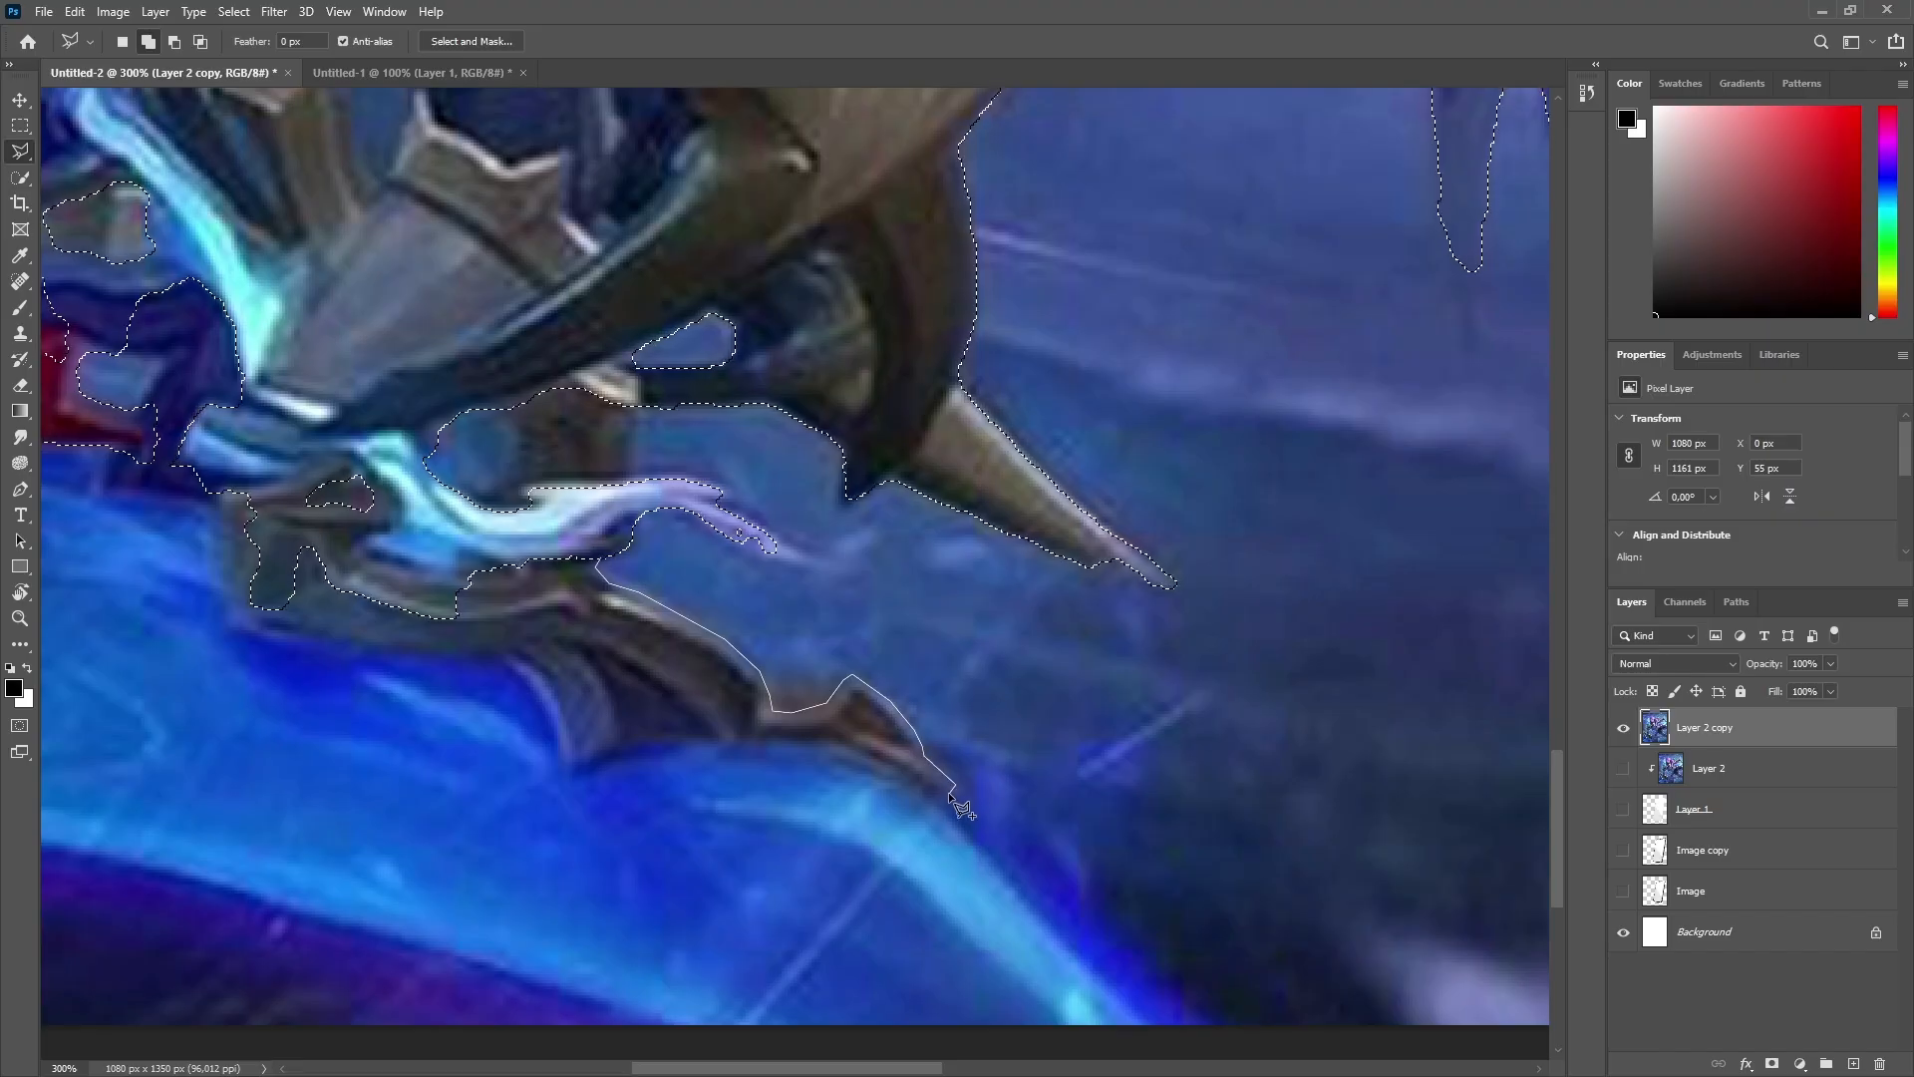
pyautogui.click(954, 793)
pyautogui.click(843, 743)
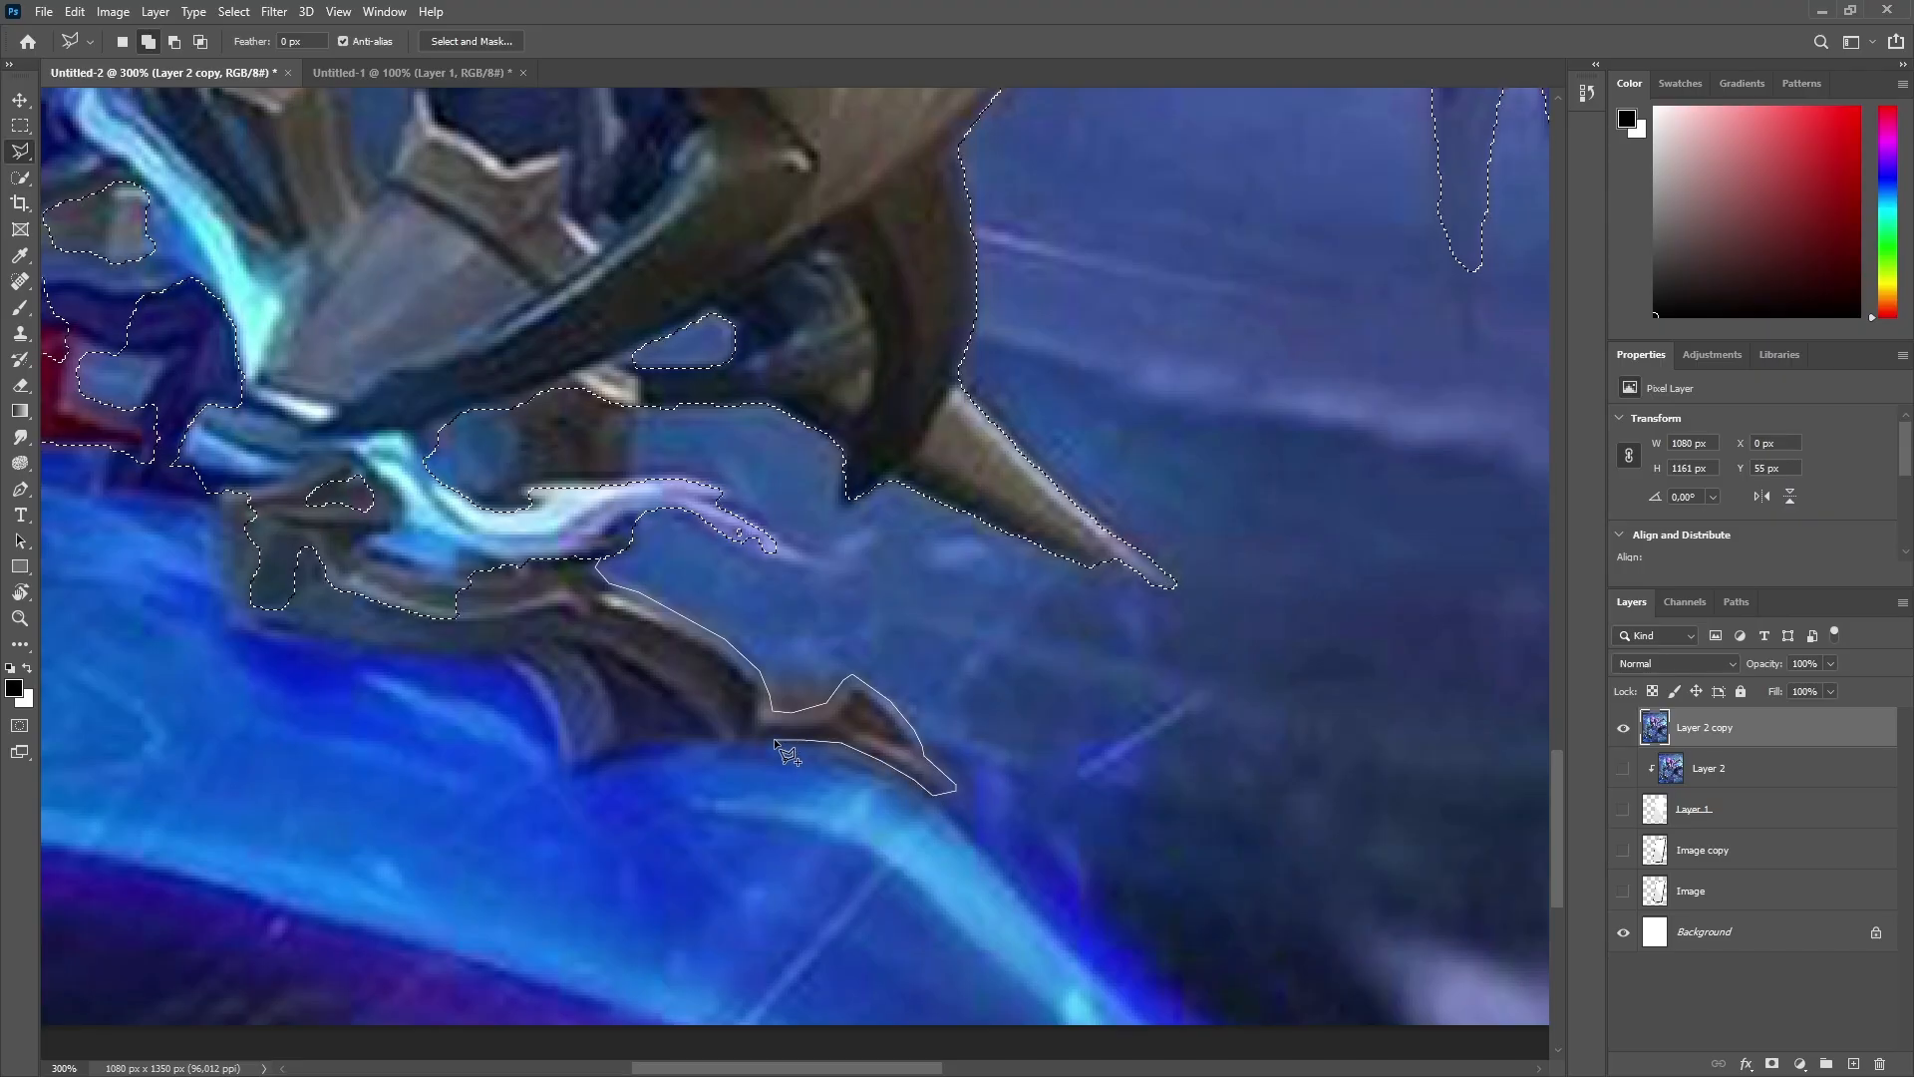
pyautogui.click(717, 741)
pyautogui.click(619, 737)
pyautogui.click(573, 776)
pyautogui.click(491, 652)
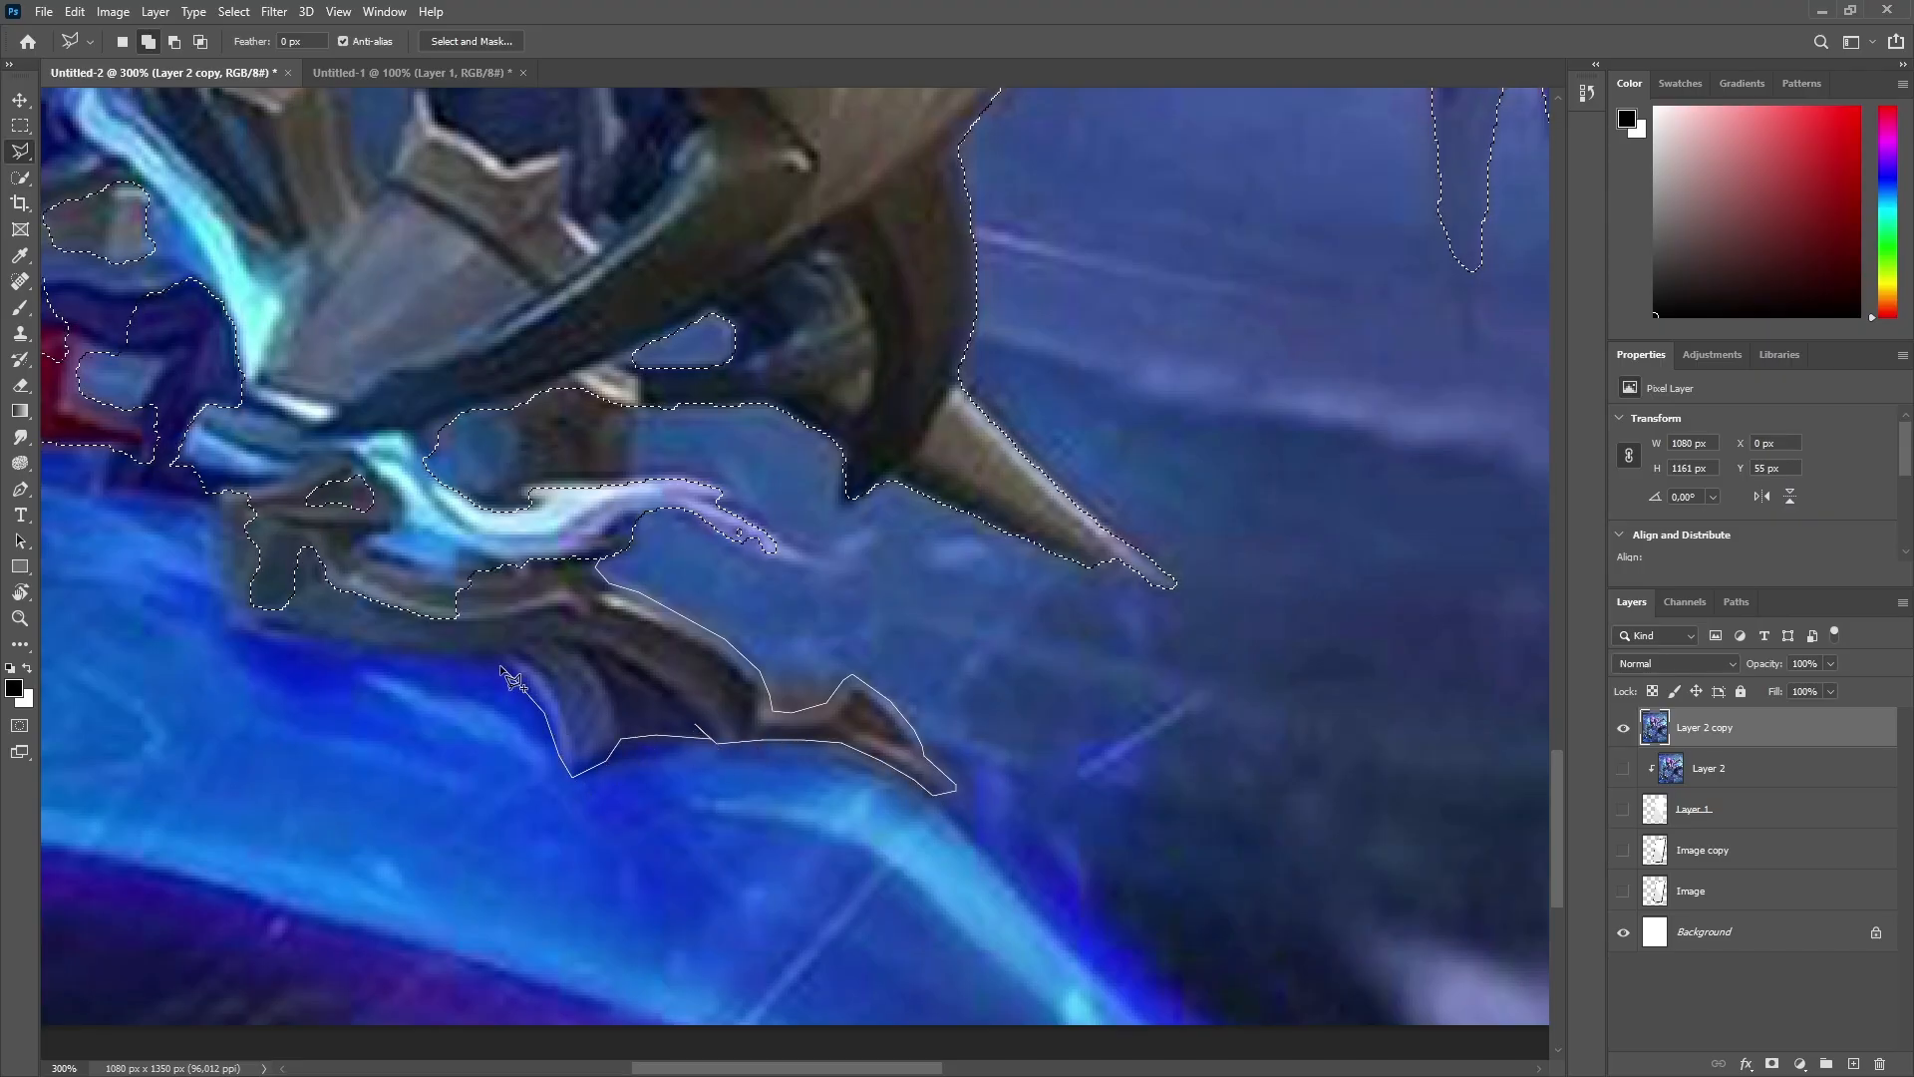
pyautogui.click(427, 659)
pyautogui.moveTo(436, 670)
pyautogui.mouseDown()
pyautogui.moveTo(1373, 641)
pyautogui.moveTo(919, 626)
pyautogui.mouseUp()
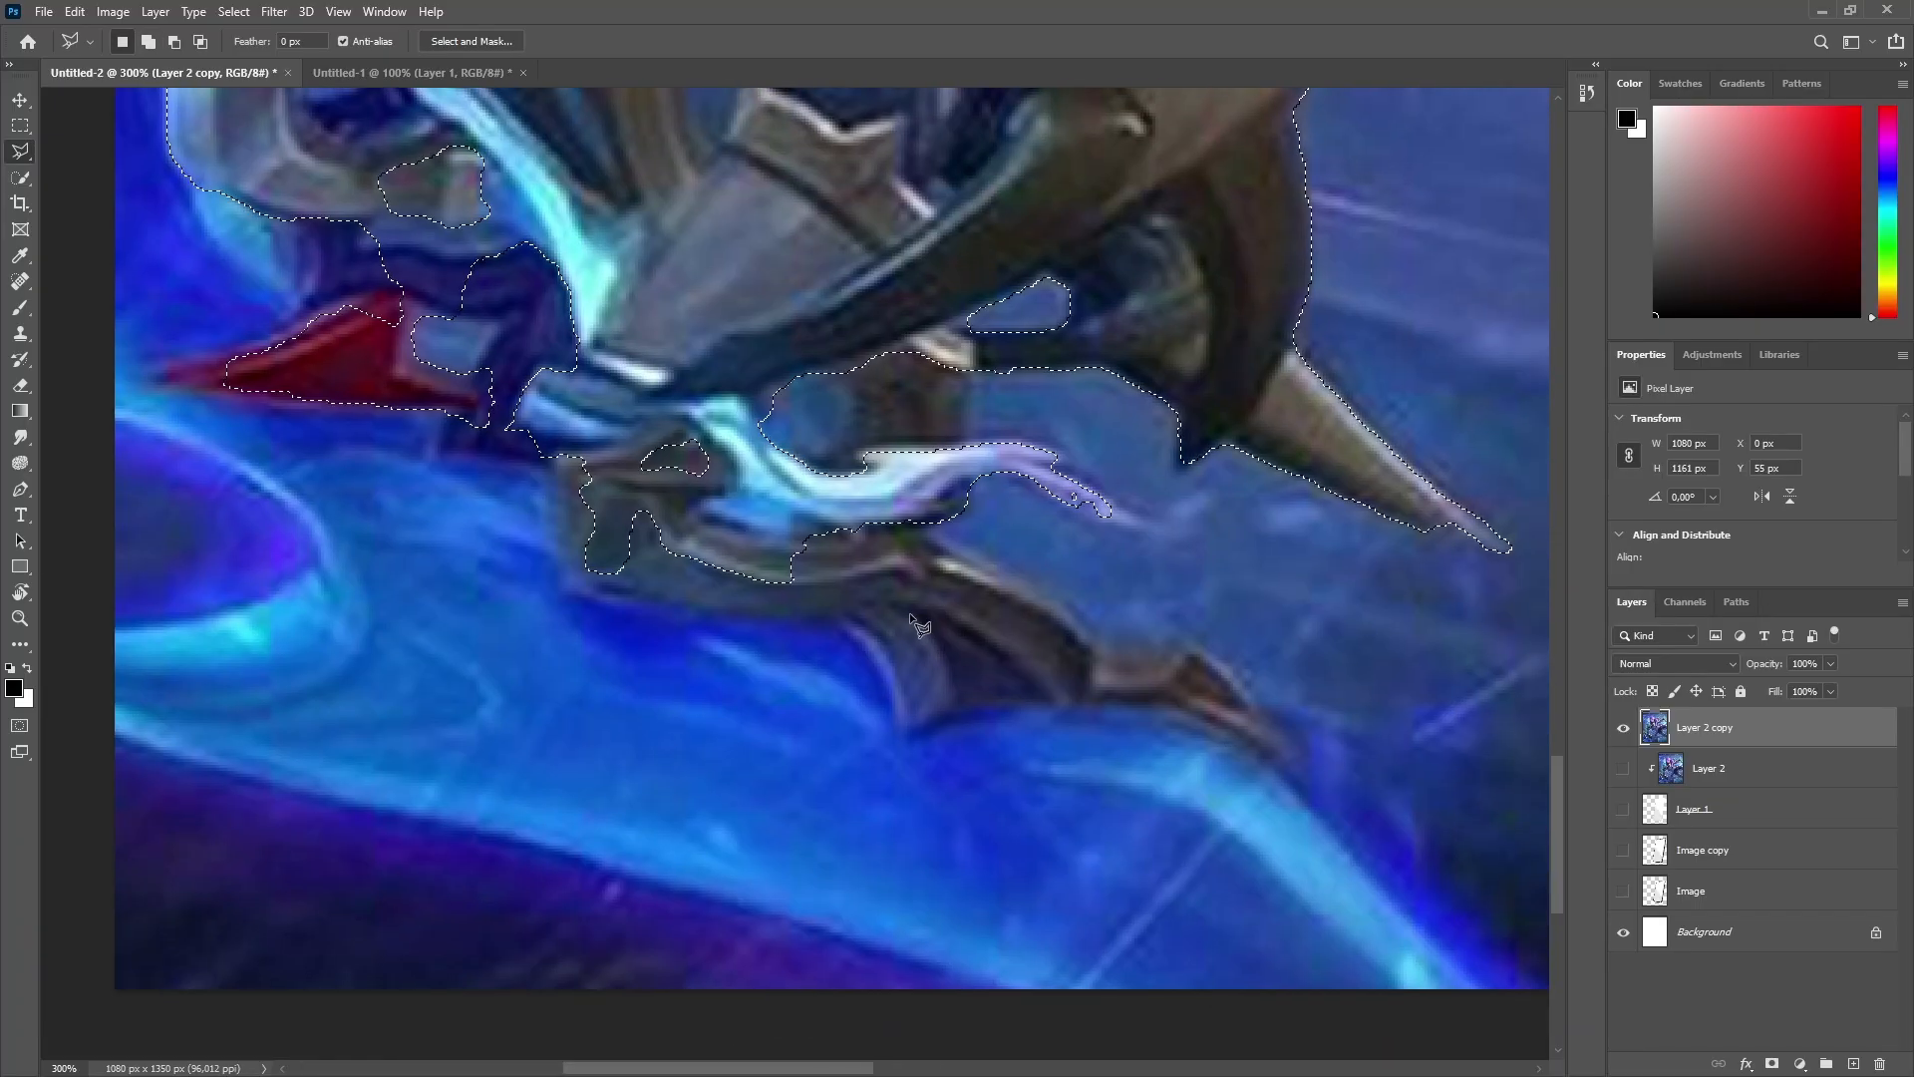
pyautogui.click(1119, 513)
pyautogui.press('Escape')
pyautogui.scroll(3, 1180, 530)
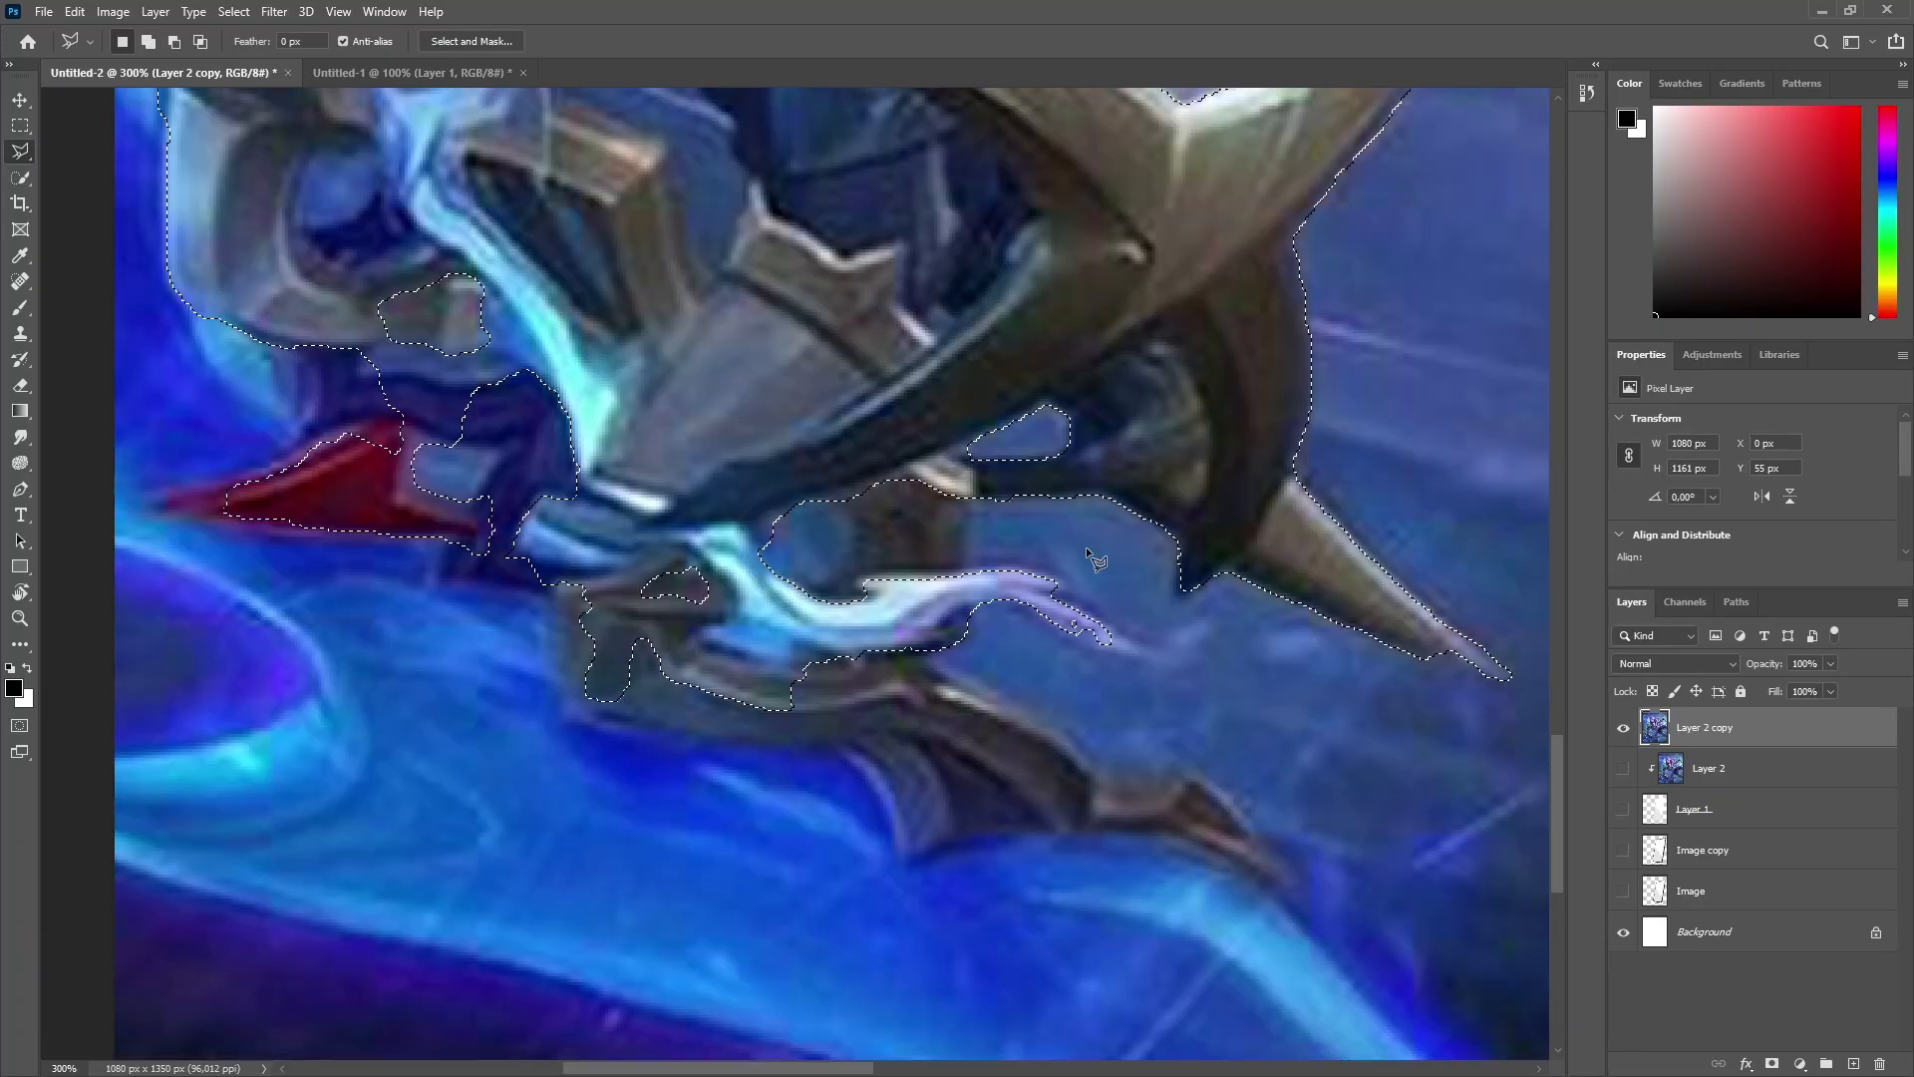
# Step: Add the missing brown piece between the long curved blade and the glowing wisp to the selection
pyautogui.click(818, 580)
pyautogui.click(847, 529)
pyautogui.click(833, 495)
pyautogui.click(886, 462)
pyautogui.click(964, 483)
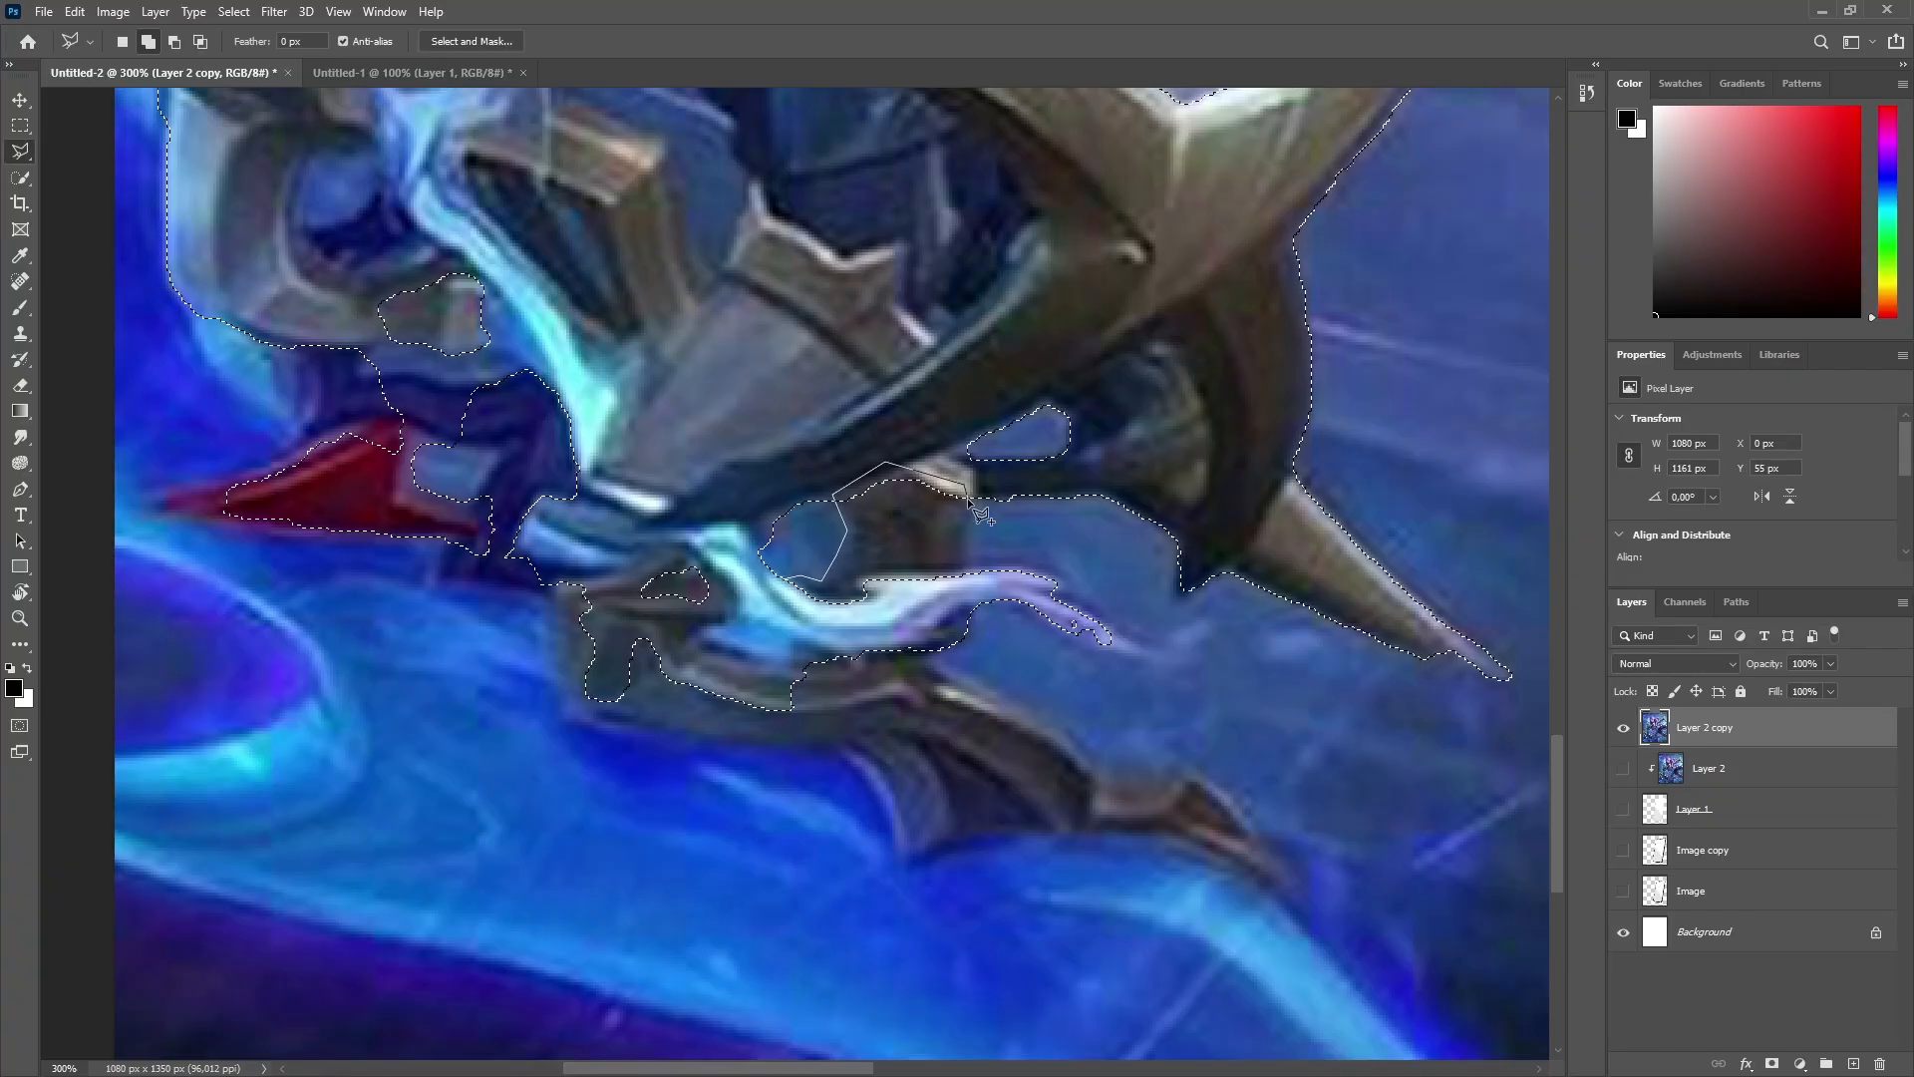
pyautogui.click(974, 578)
pyautogui.click(836, 631)
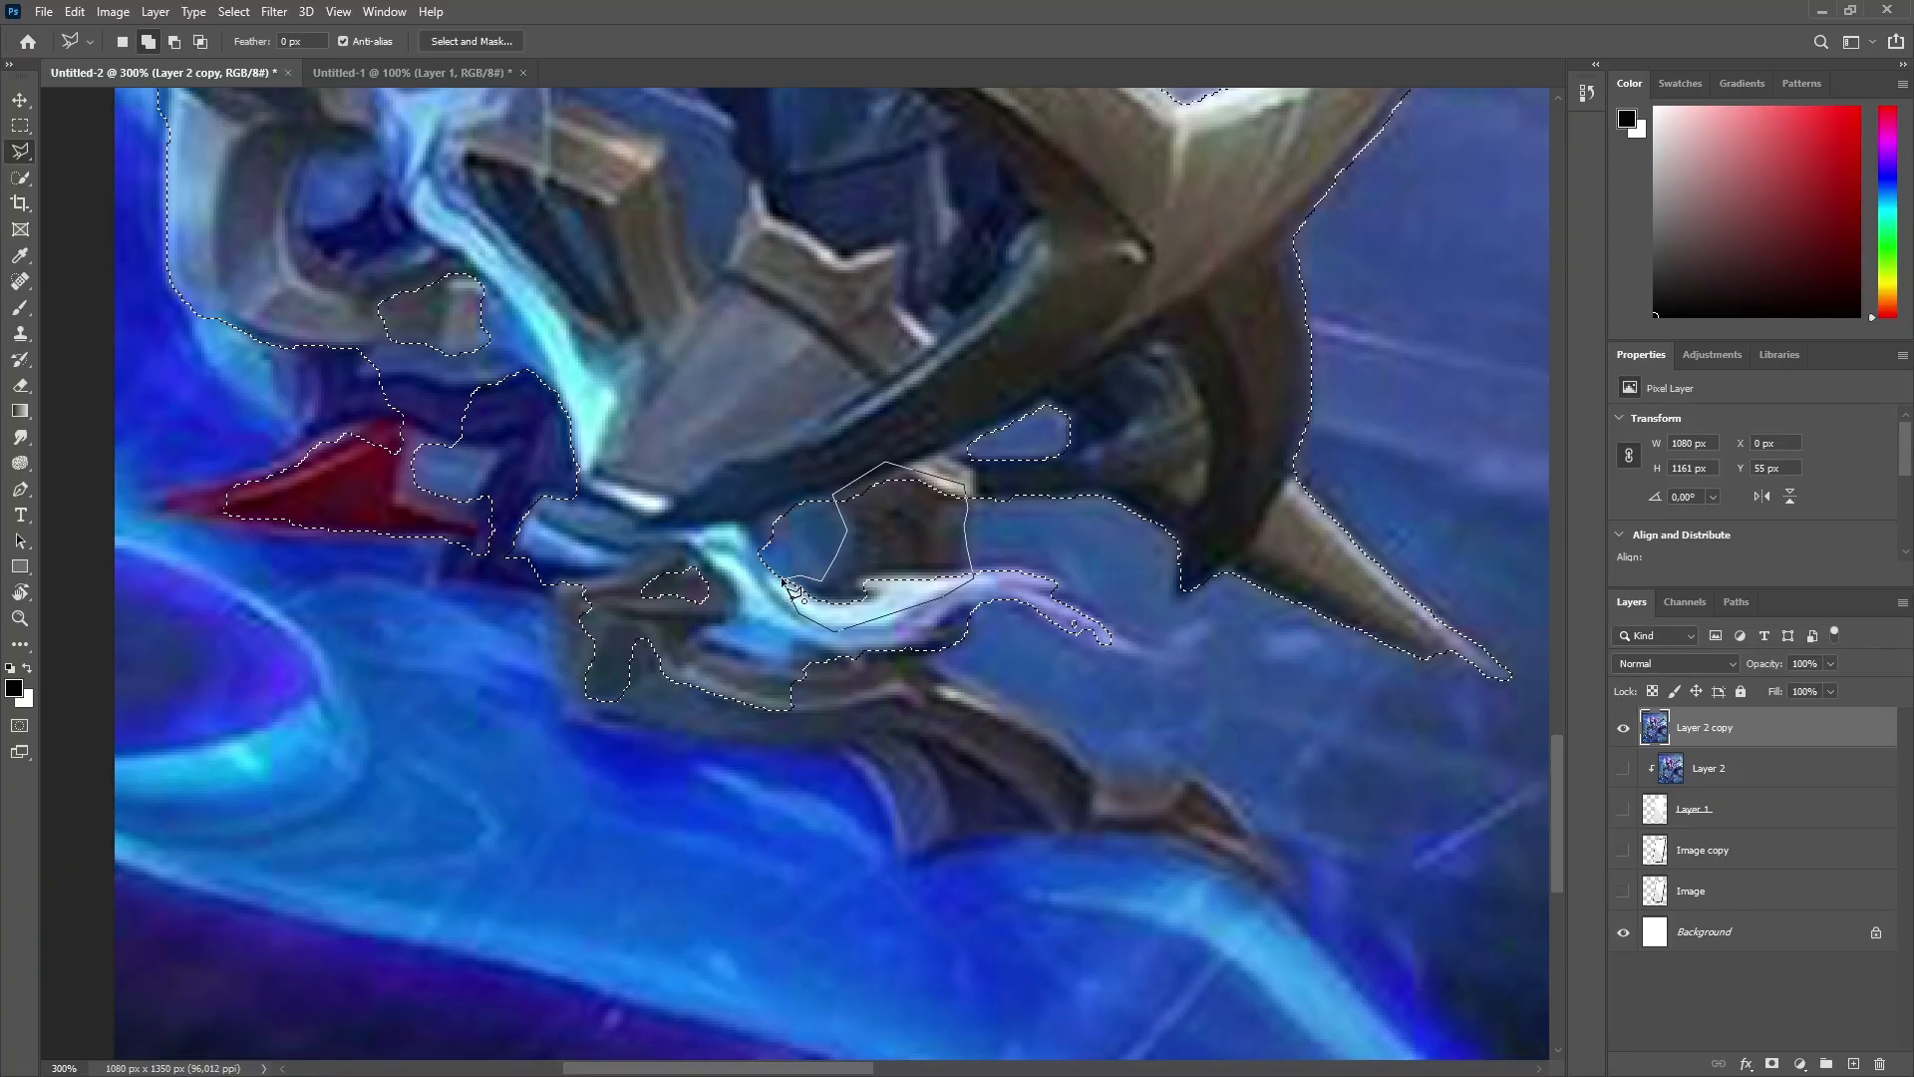
# Step: Add the thin trailing tip of the glowing purple wisp to the selection
pyautogui.keyDown('shift'); pyautogui.click(1073, 554); pyautogui.keyUp('shift')
pyautogui.click(1196, 583)
pyautogui.click(1067, 551)
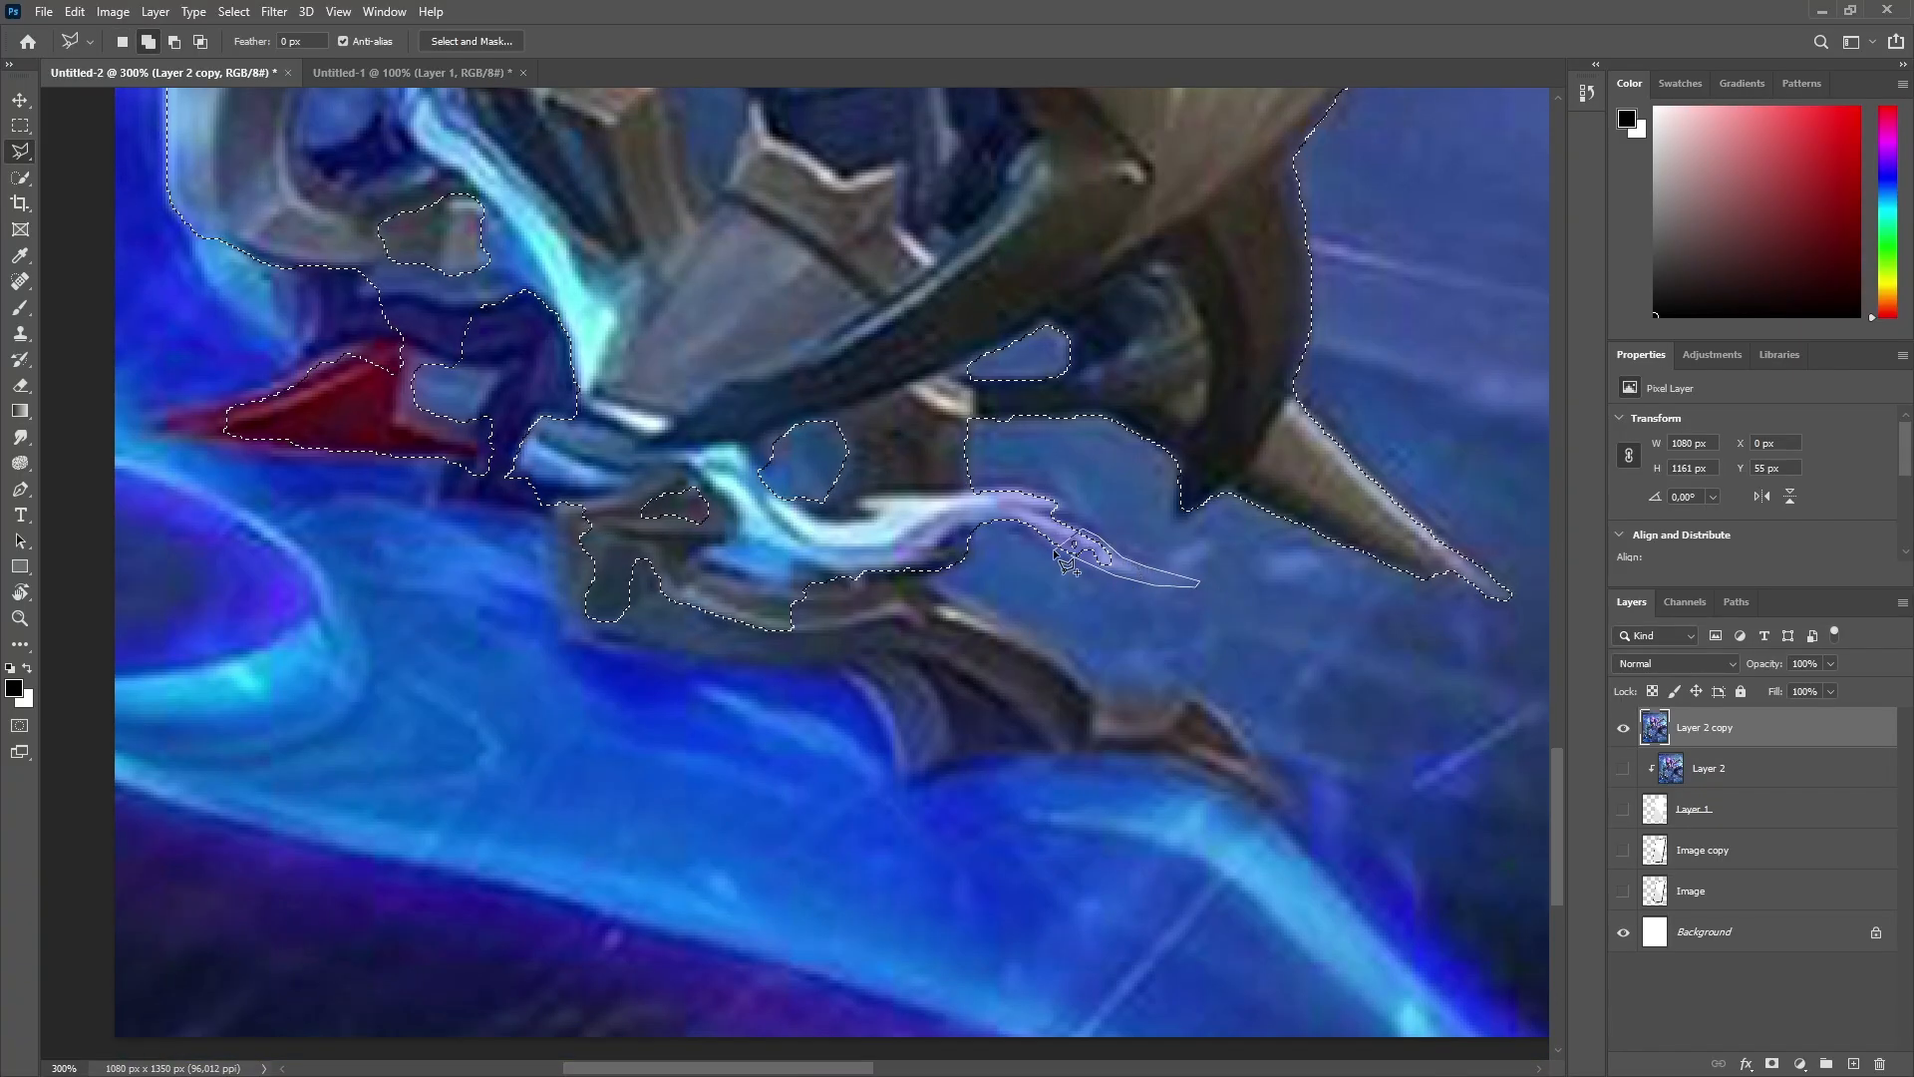
# Step: Trace the upper edge of the weapon's lowest clawed blade out to its tip for an added selection area
pyautogui.scroll(-2, 1218, 561)
pyautogui.click(931, 493)
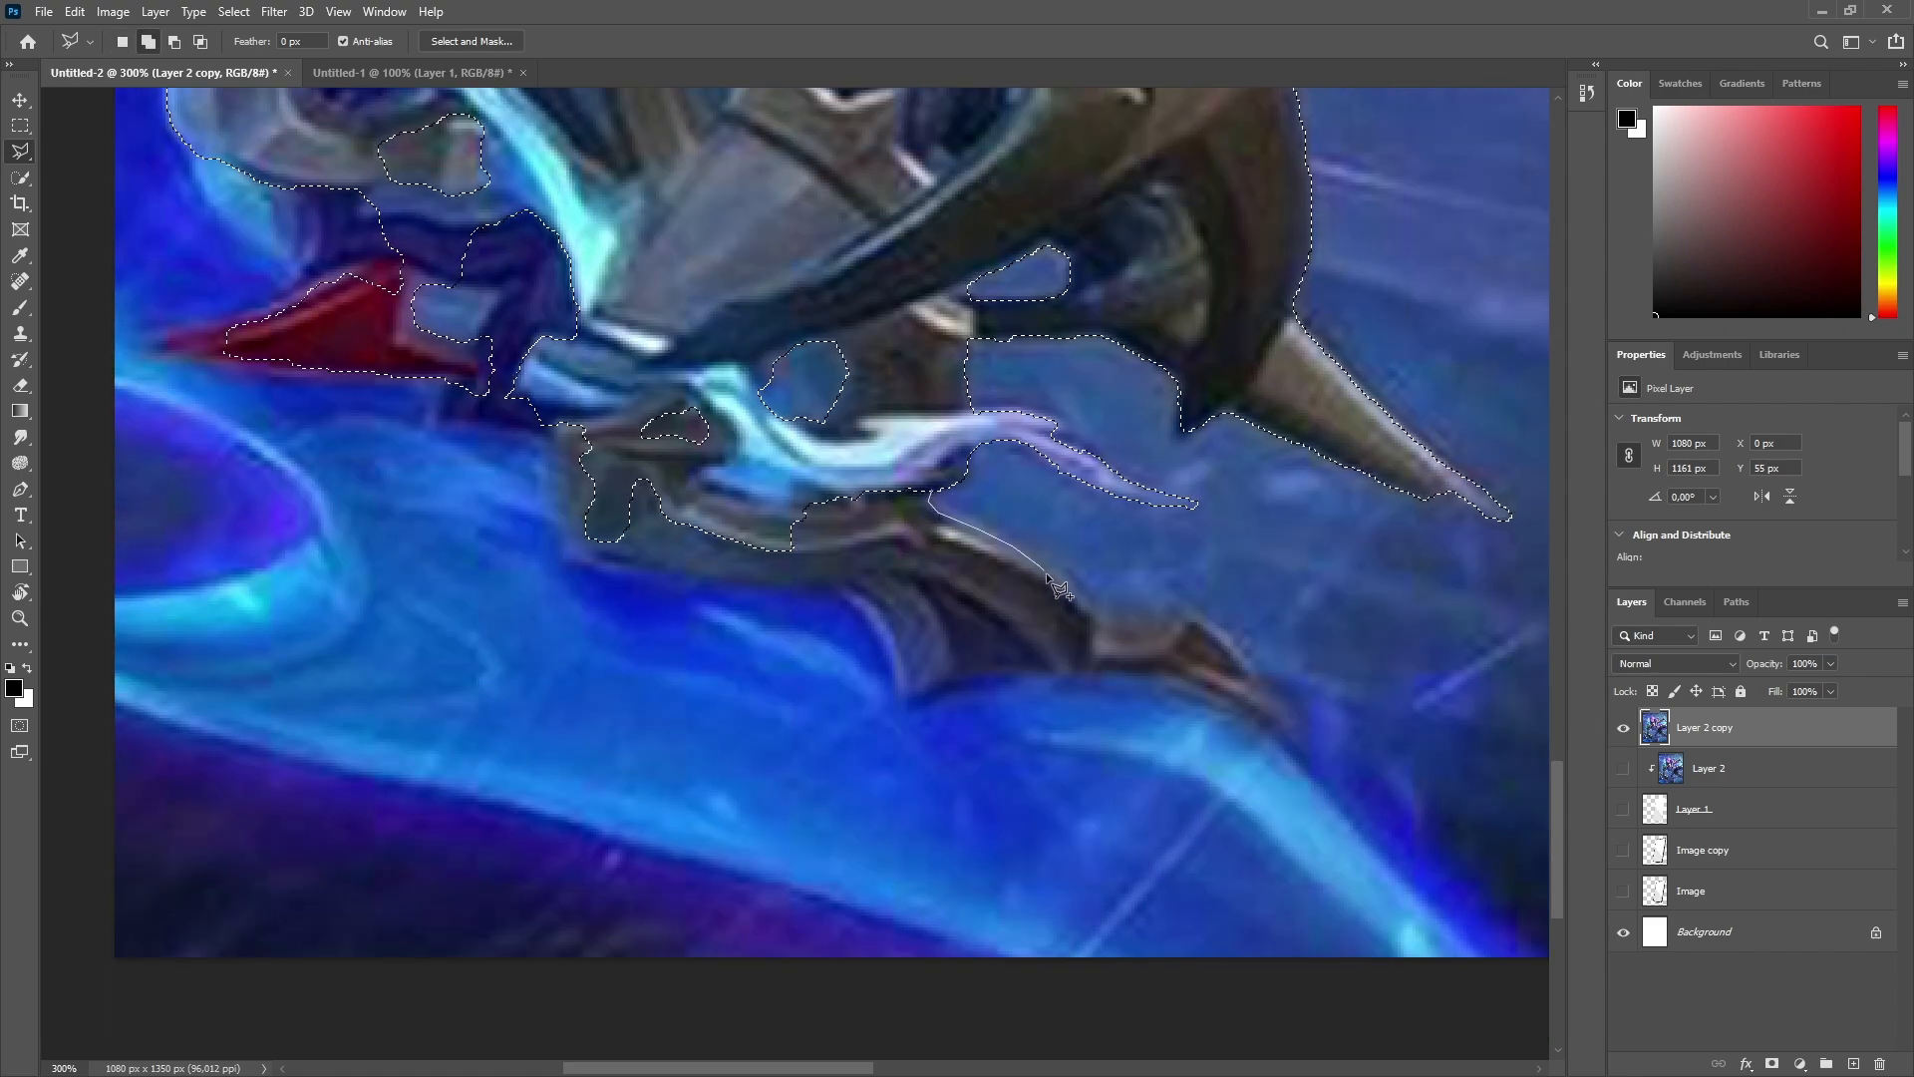
pyautogui.click(1072, 576)
pyautogui.click(1104, 613)
pyautogui.click(1110, 632)
pyautogui.click(1128, 640)
pyautogui.click(1160, 636)
pyautogui.click(1190, 615)
pyautogui.click(1213, 624)
pyautogui.click(1293, 718)
pyautogui.click(1271, 722)
# Step: Continue the outline around the glowing blue water, past the dark pool and red fin, and close it to extend the selection
pyautogui.scroll(-2, 1264, 726)
pyautogui.click(1352, 800)
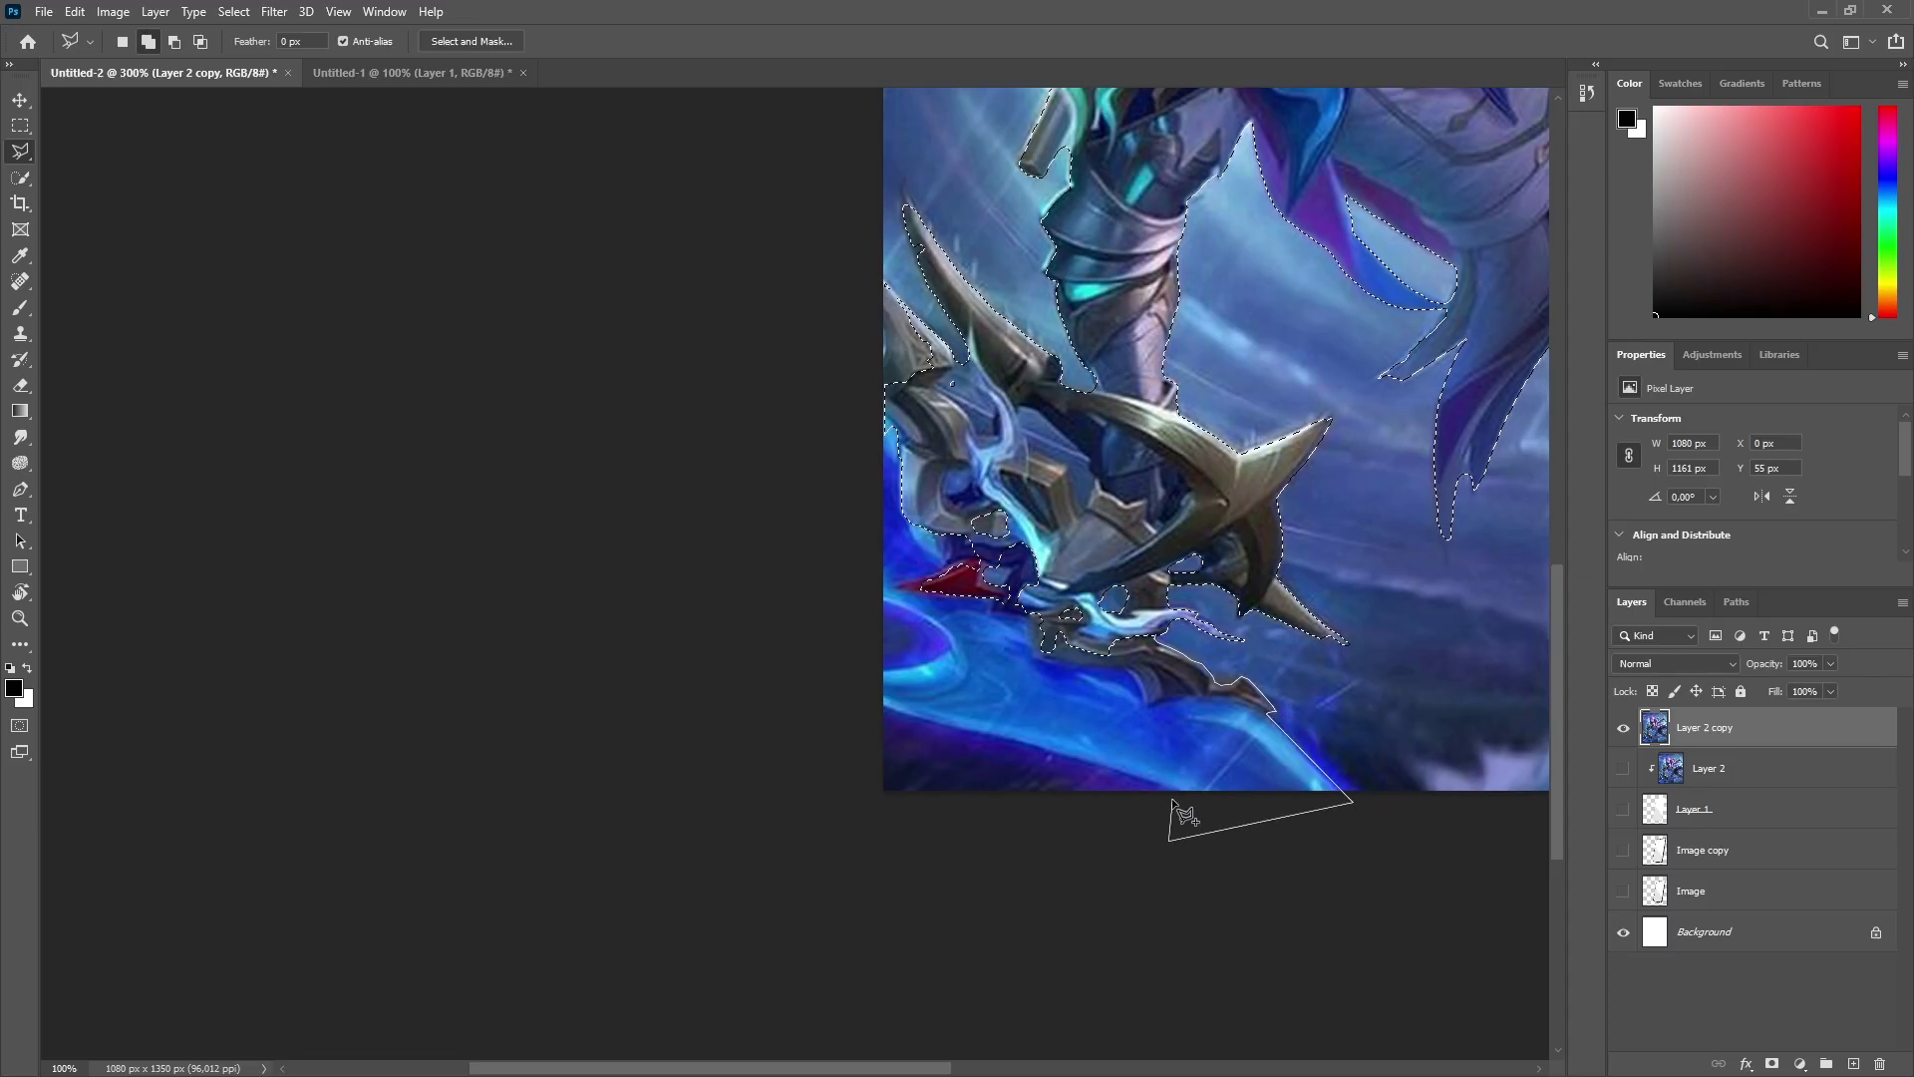
pyautogui.click(1169, 840)
pyautogui.click(1172, 790)
pyautogui.click(1039, 752)
pyautogui.click(856, 700)
pyautogui.click(856, 659)
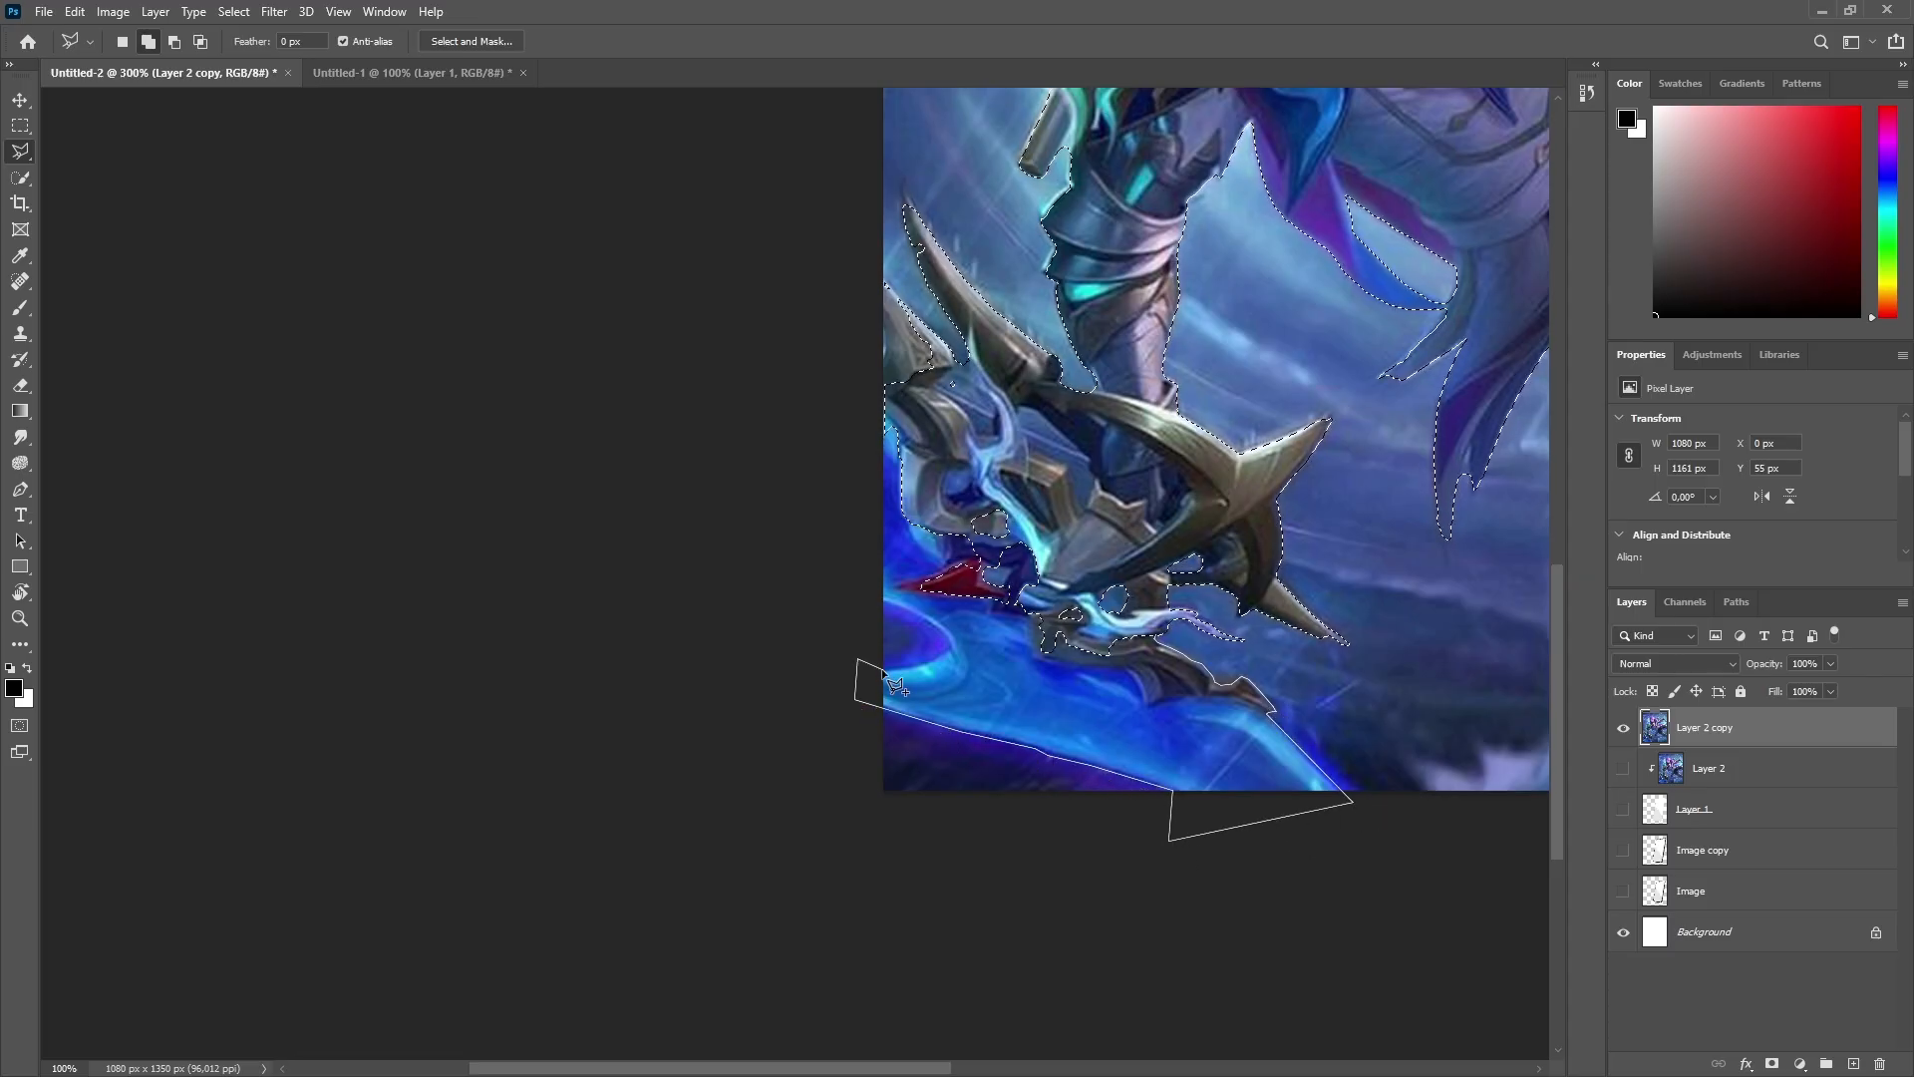
pyautogui.click(885, 669)
pyautogui.click(950, 643)
pyautogui.click(860, 592)
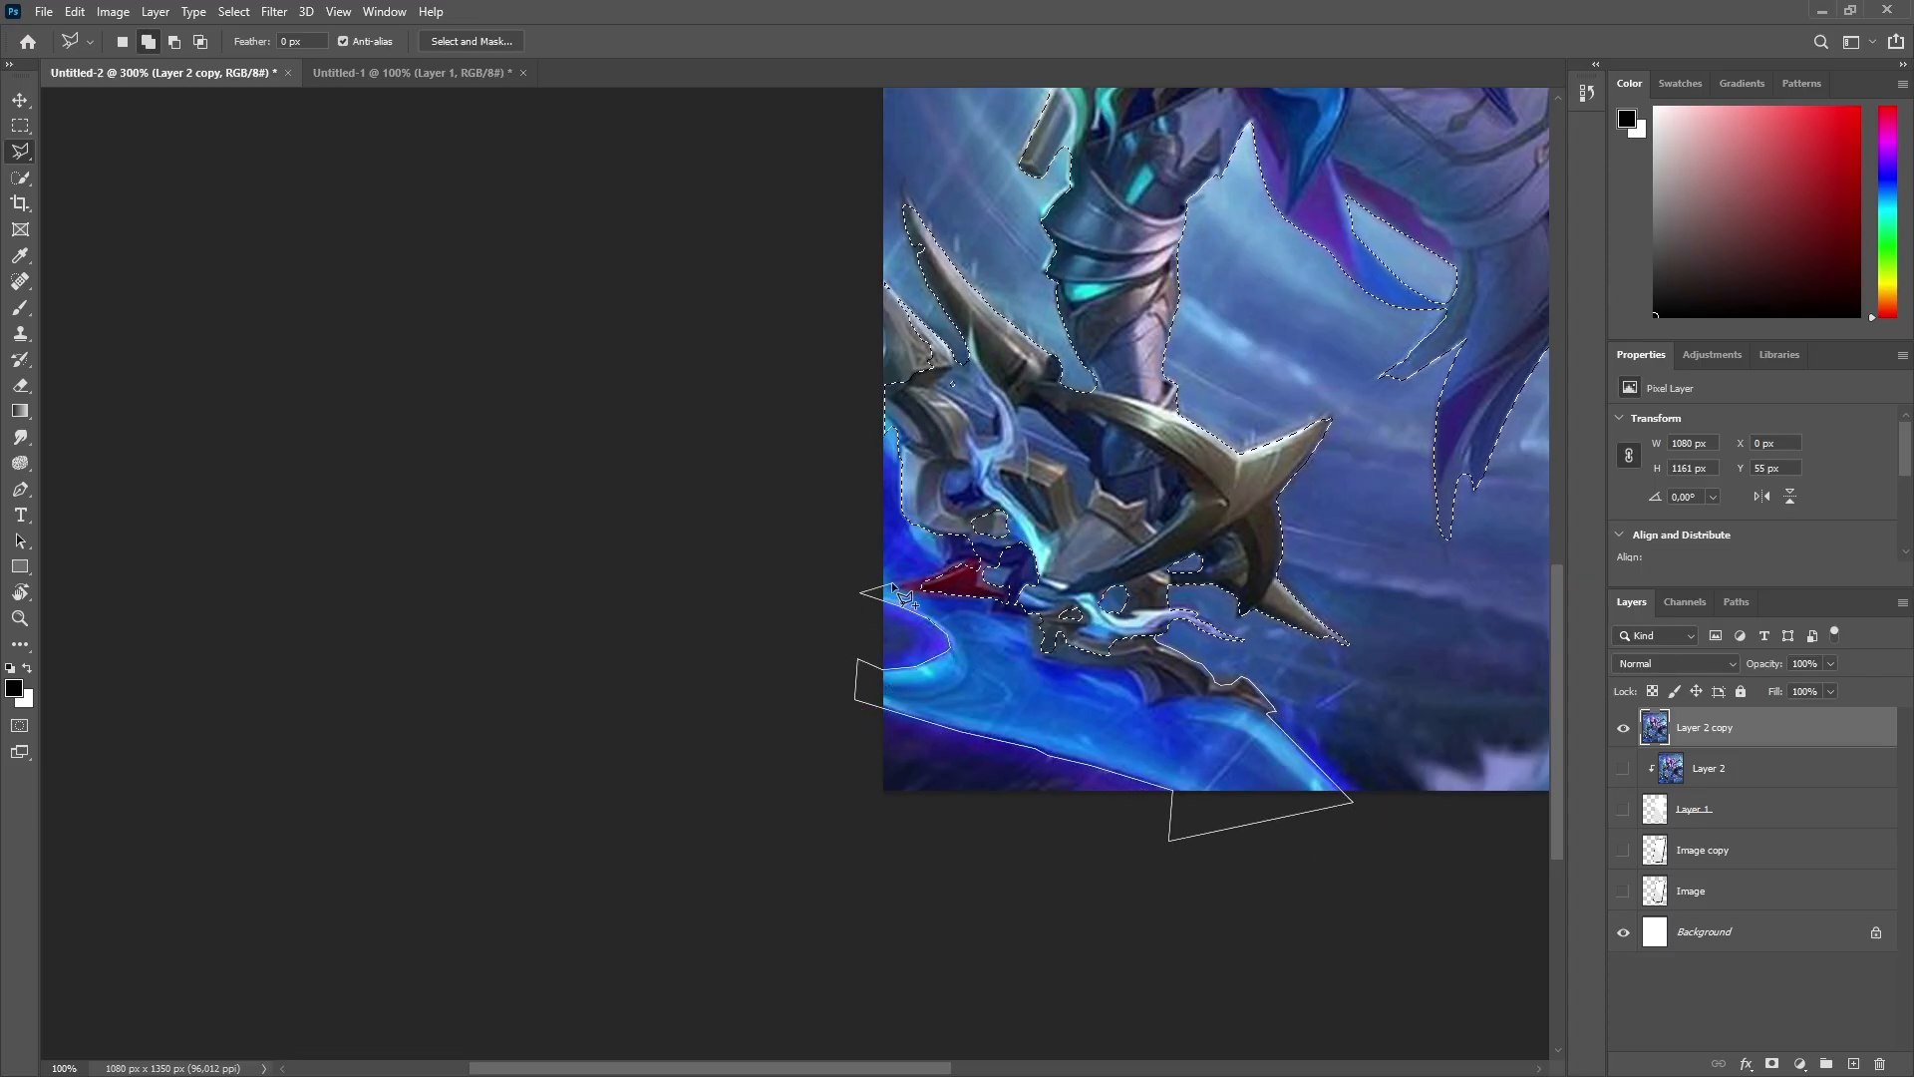
pyautogui.click(949, 536)
pyautogui.click(1155, 639)
# Step: Fill the missed patches between the grey armour and the dark blue part above the red fin using Quick Selection
pyautogui.scroll(1, 1254, 612)
pyautogui.click(20, 151)
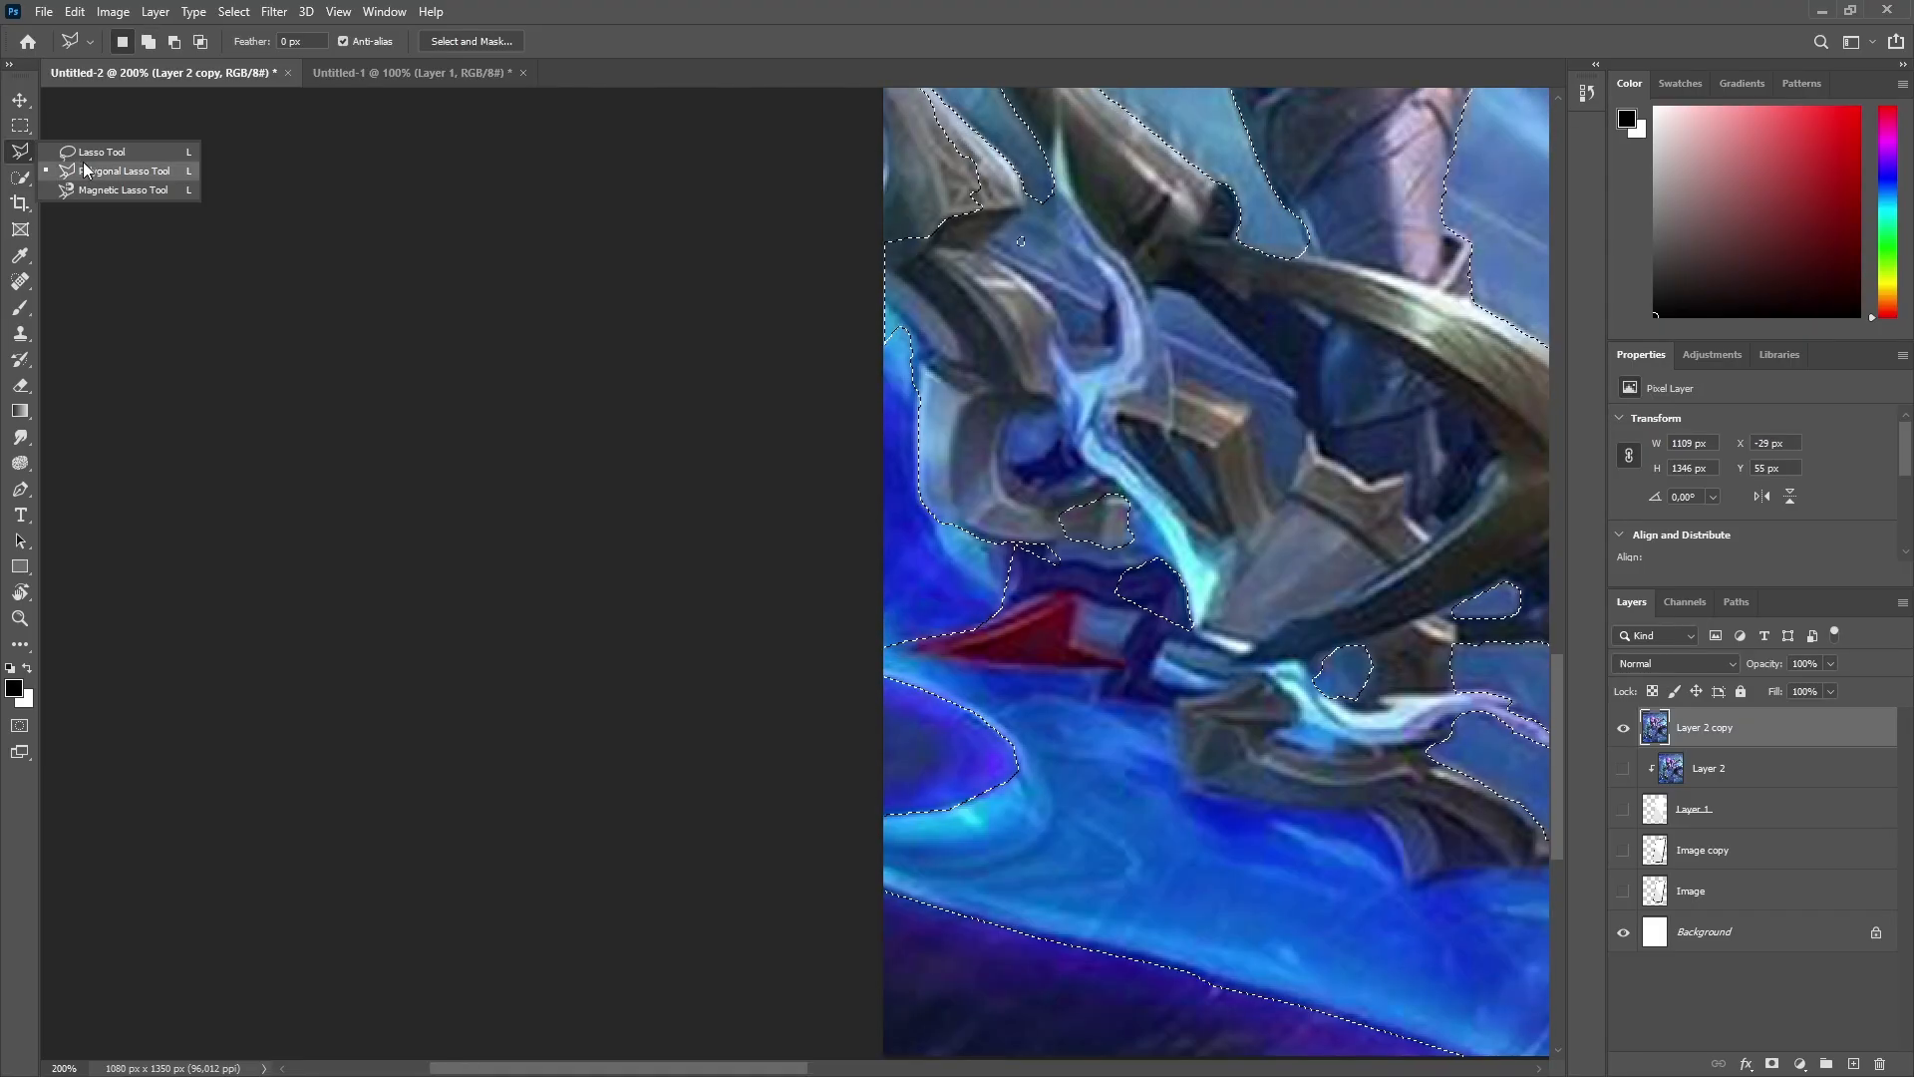
pyautogui.click(20, 177)
pyautogui.moveTo(1171, 595); pyautogui.dragTo(1092, 524)
pyautogui.moveTo(809, 329); pyautogui.dragTo(373, 291)
pyautogui.scroll(-2, 373, 291)
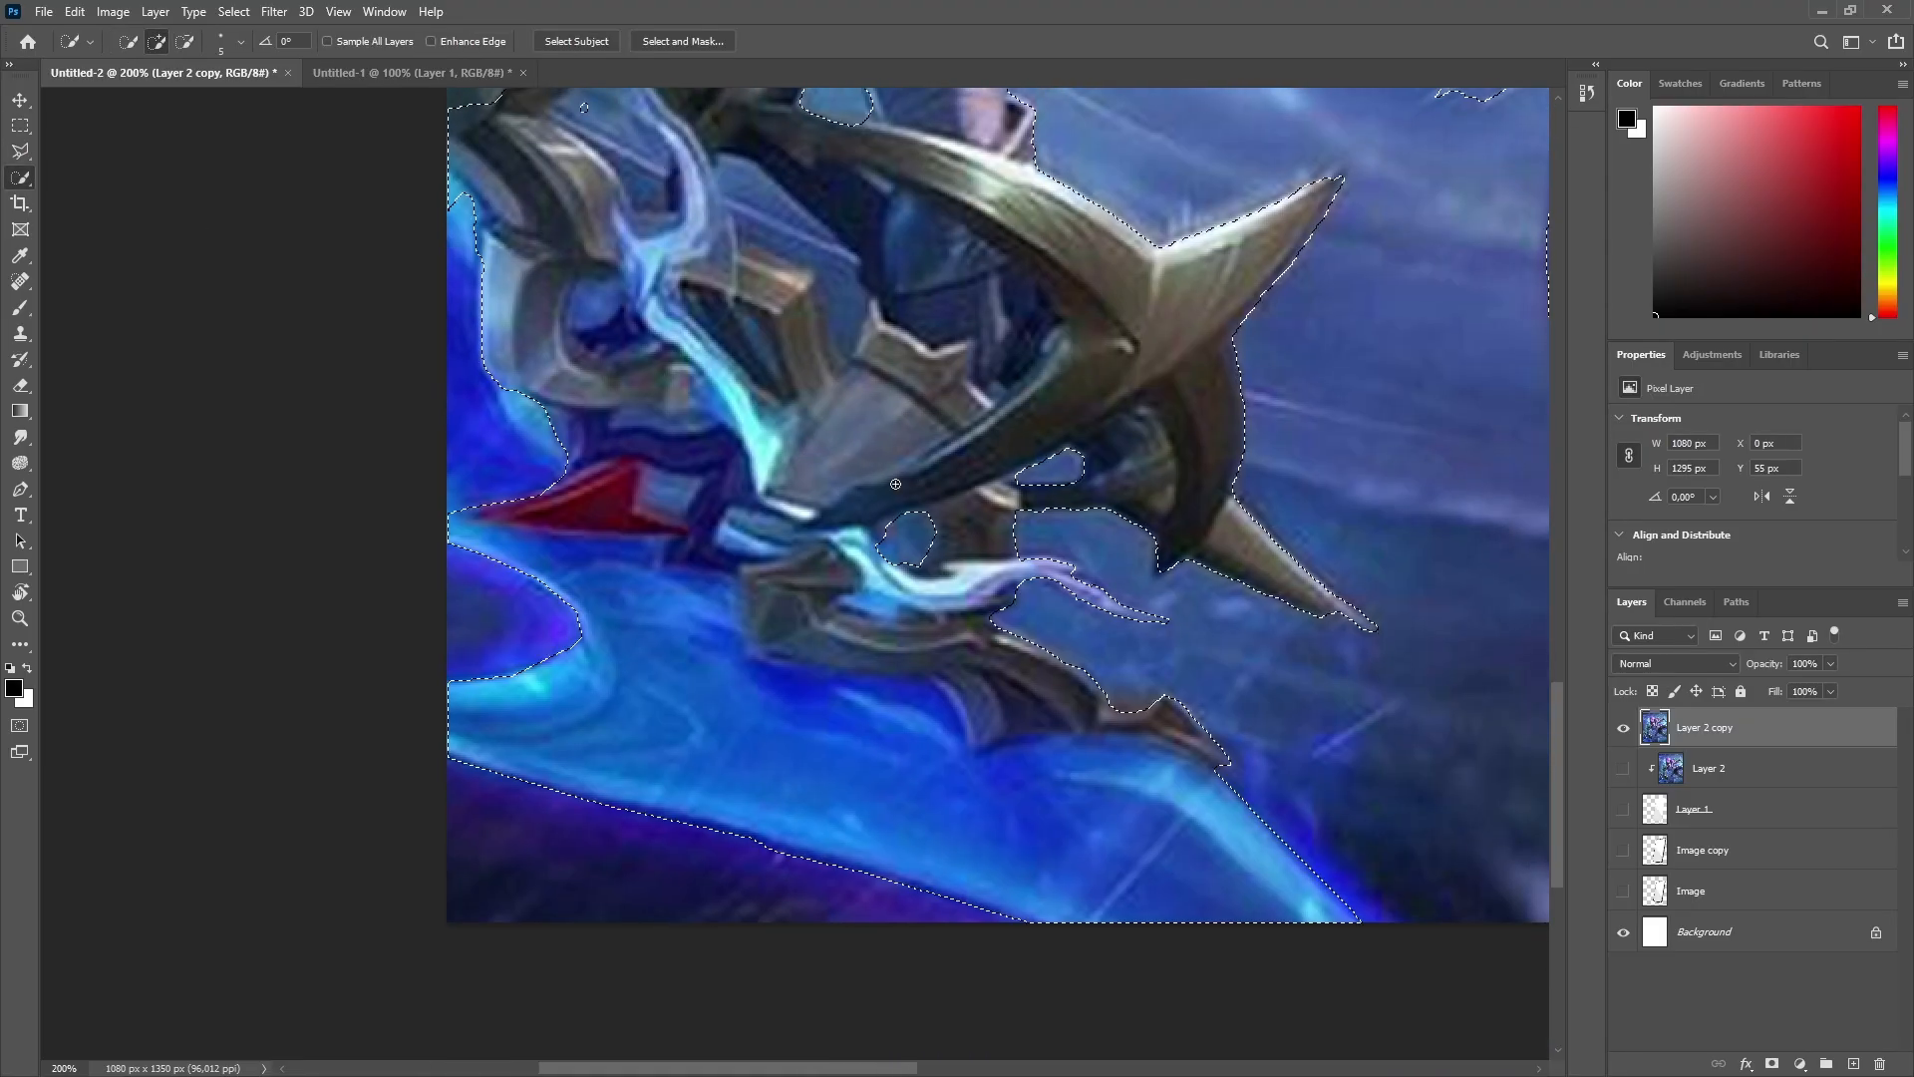
# Step: Adjust the selection with the Polygonal Lasso by adding the area between the weapon's lower grey edge and the red fin
pyautogui.scroll(2, 373, 291)
pyautogui.scroll(1, 373, 291)
pyautogui.click(20, 151)
pyautogui.keyDown('shift'); pyautogui.click(497, 541); pyautogui.keyUp('shift')
pyautogui.click(512, 582)
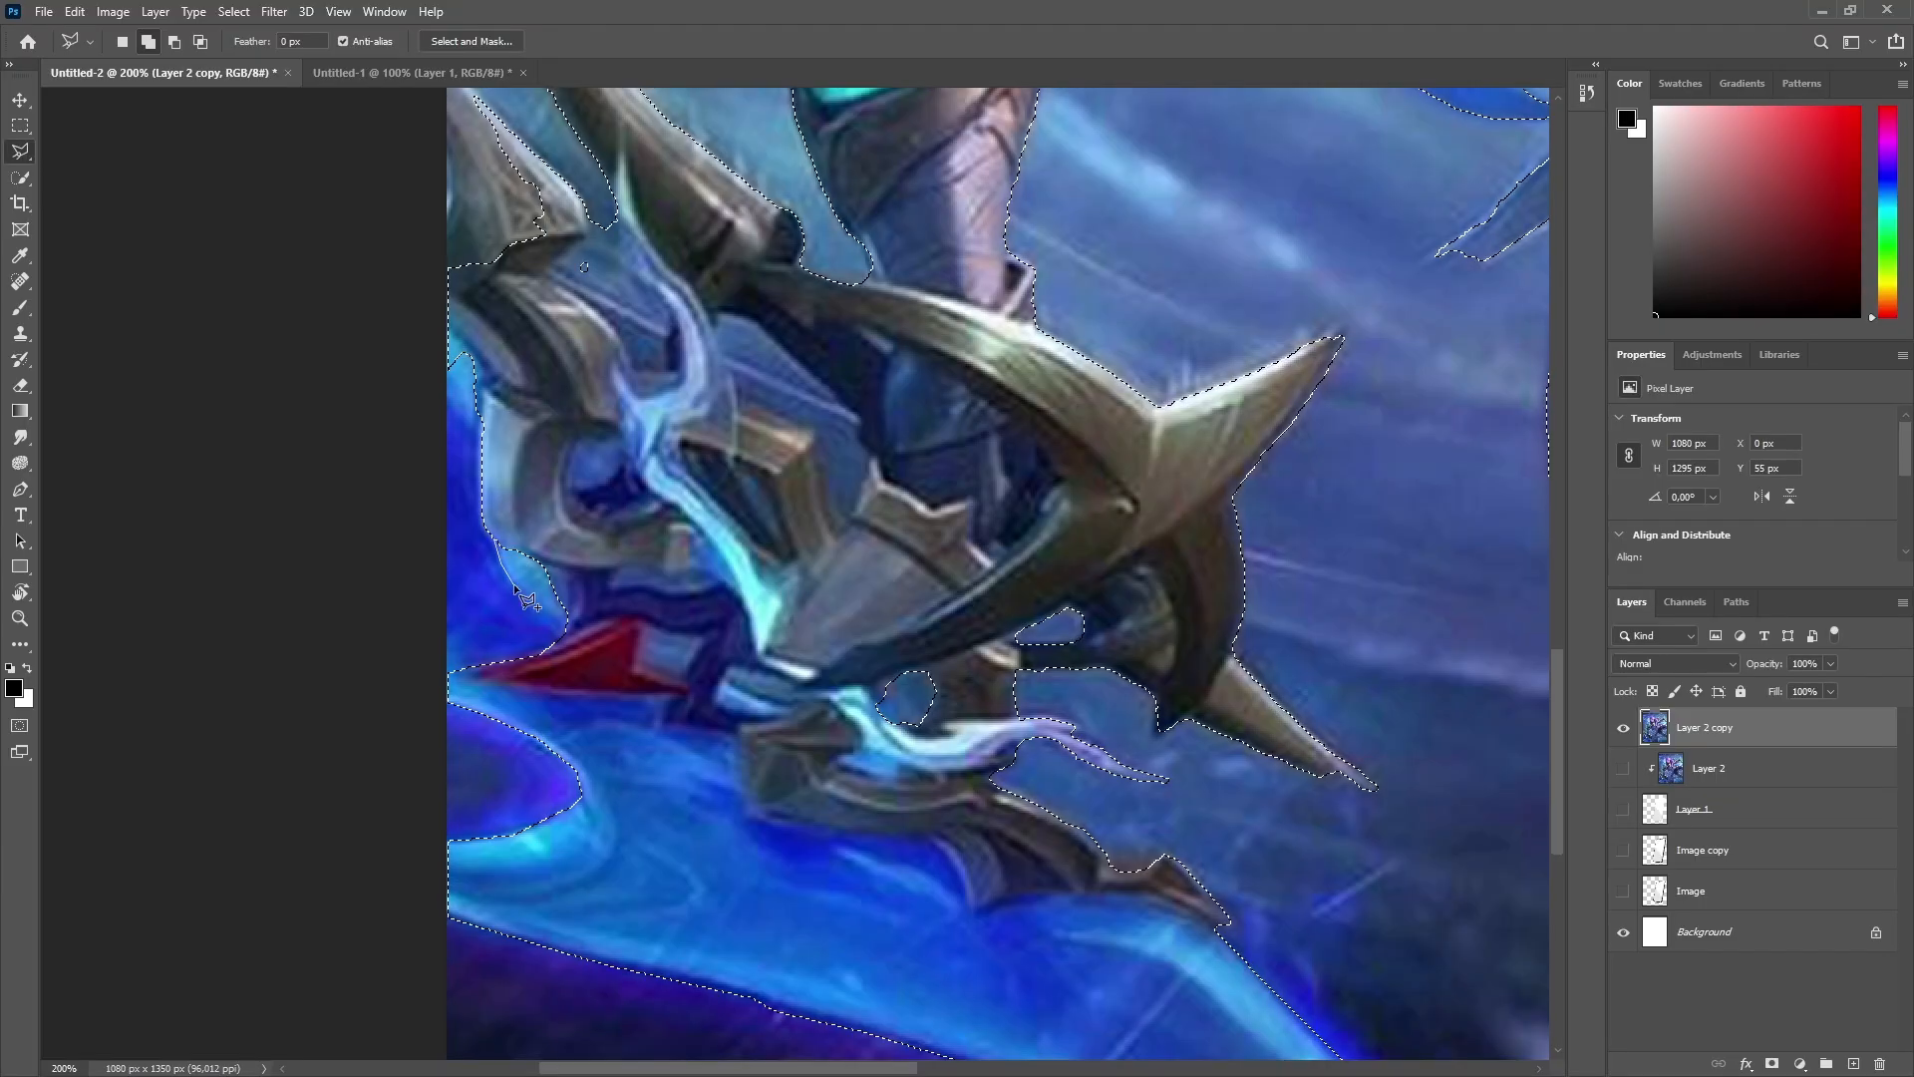
pyautogui.click(540, 606)
pyautogui.click(569, 618)
pyautogui.click(592, 599)
pyautogui.doubleClick(565, 536)
# Step: Extend the selection over the missed inner edge of the upper curved blade using Quick Selection
pyautogui.scroll(5, 734, 482)
pyautogui.click(19, 177)
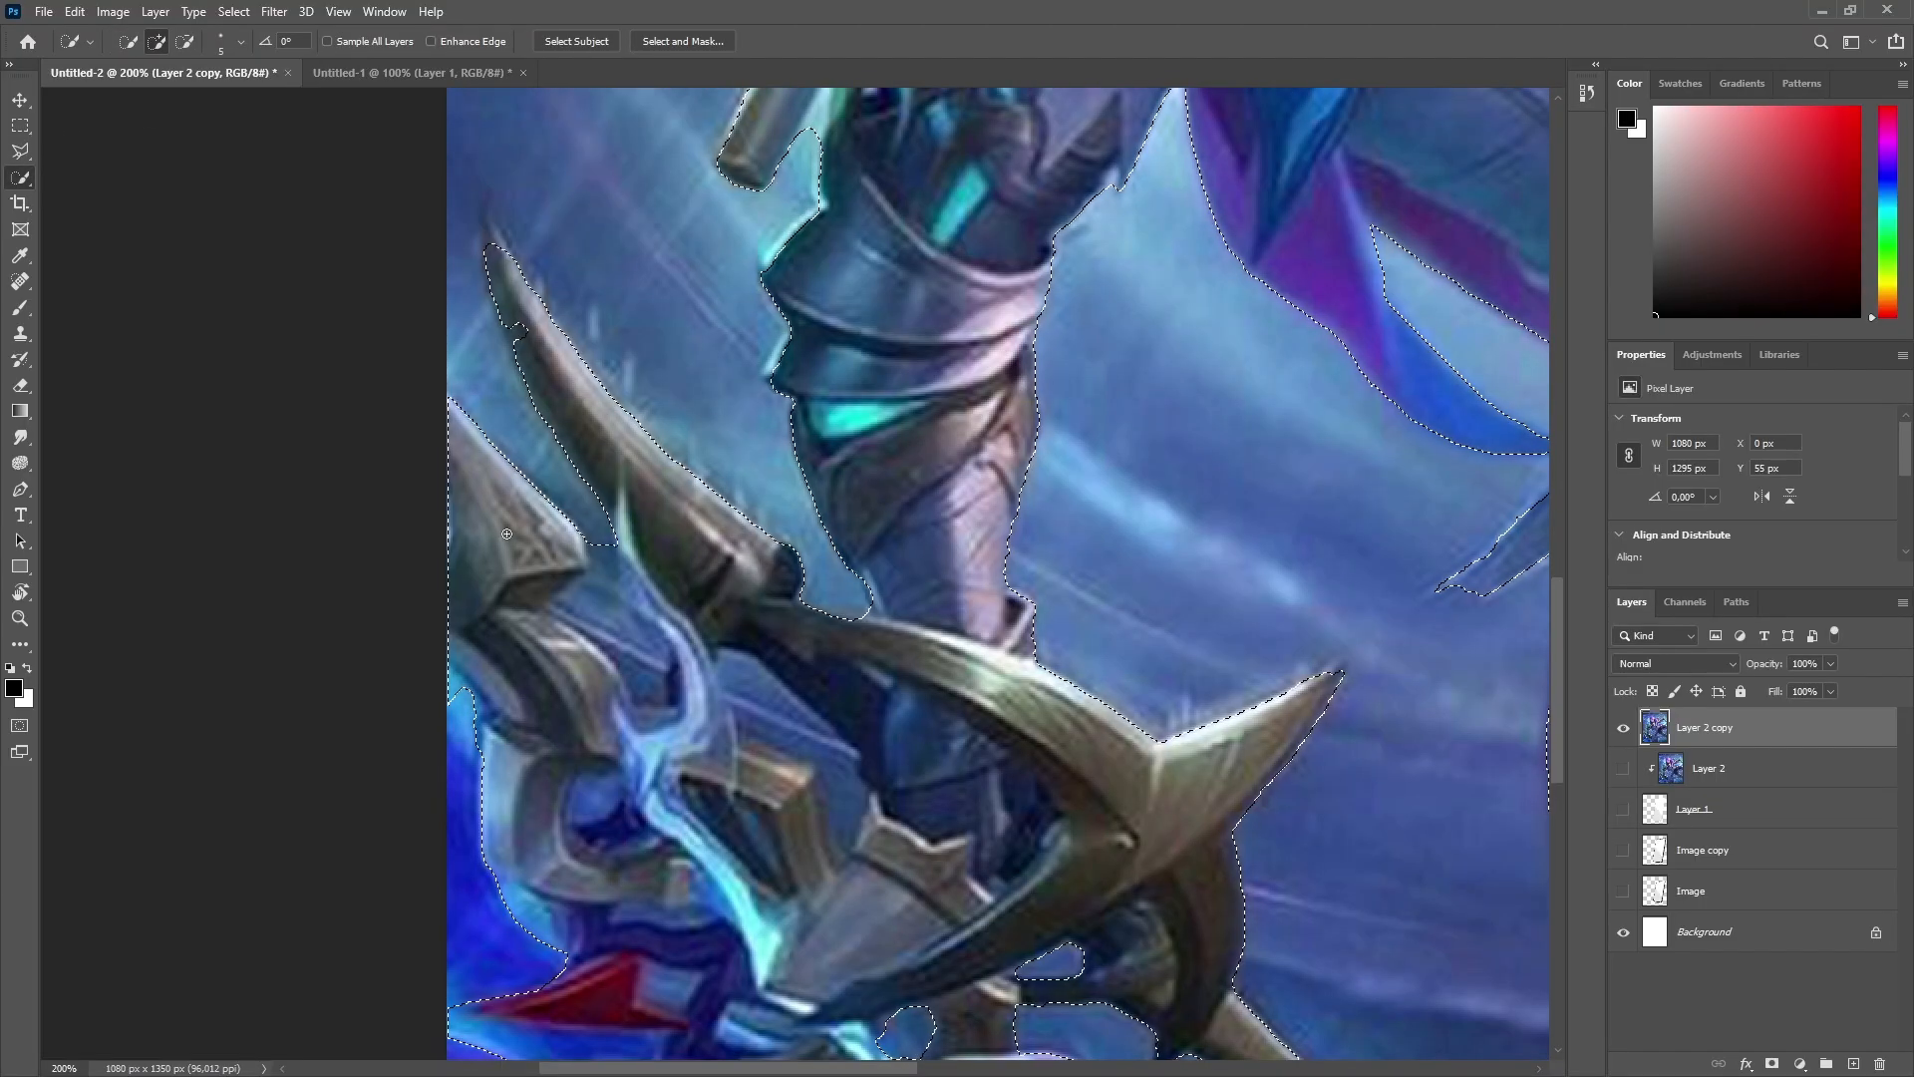
pyautogui.moveTo(516, 337); pyautogui.dragTo(497, 312)
# Step: Subtract the background left of the upper curved blade from the selection and add the blade's missing pointed tip
pyautogui.click(20, 152)
pyautogui.keyDown('alt'); pyautogui.click(481, 277); pyautogui.keyUp('alt')
pyautogui.click(489, 314)
pyautogui.click(505, 357)
pyautogui.click(525, 398)
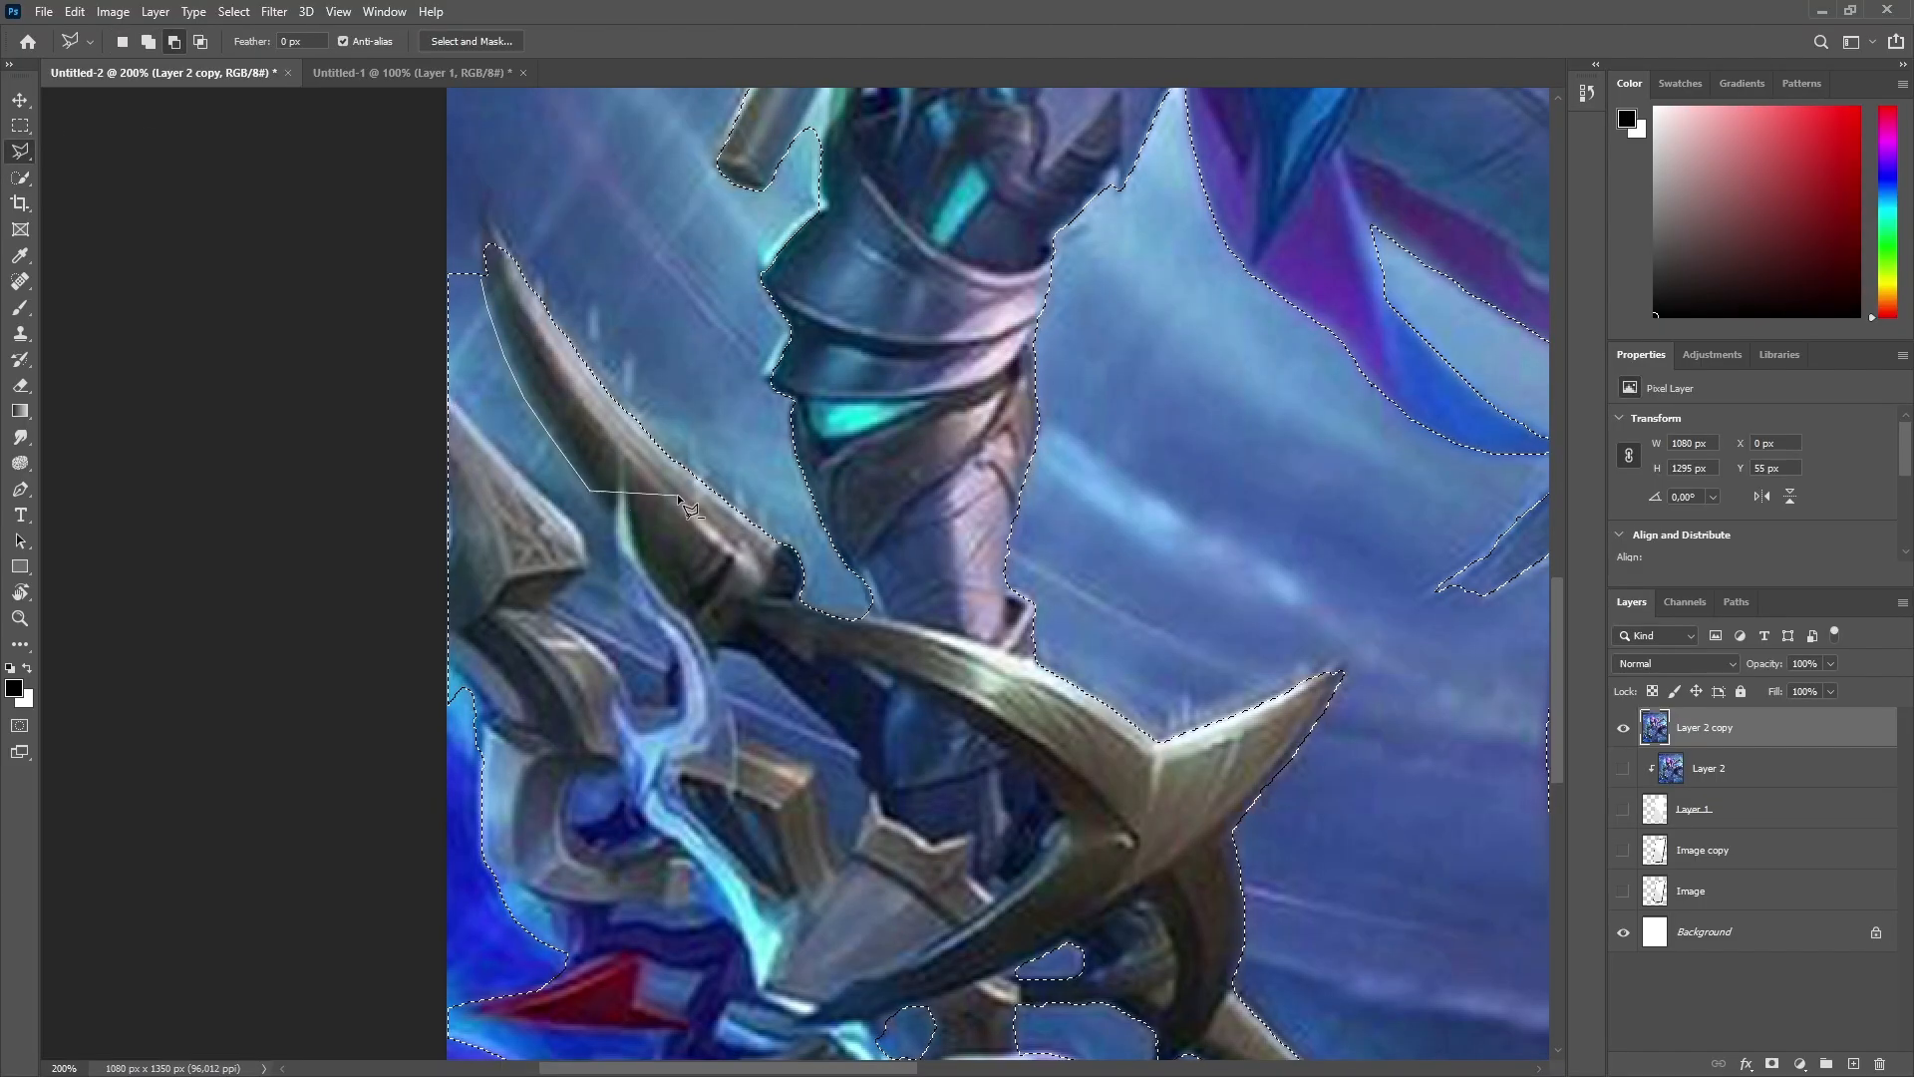
pyautogui.click(609, 513)
pyautogui.click(612, 540)
pyautogui.click(584, 540)
pyautogui.click(446, 391)
pyautogui.click(385, 299)
pyautogui.click(446, 239)
pyautogui.click(481, 277)
pyautogui.scroll(2, 501, 409)
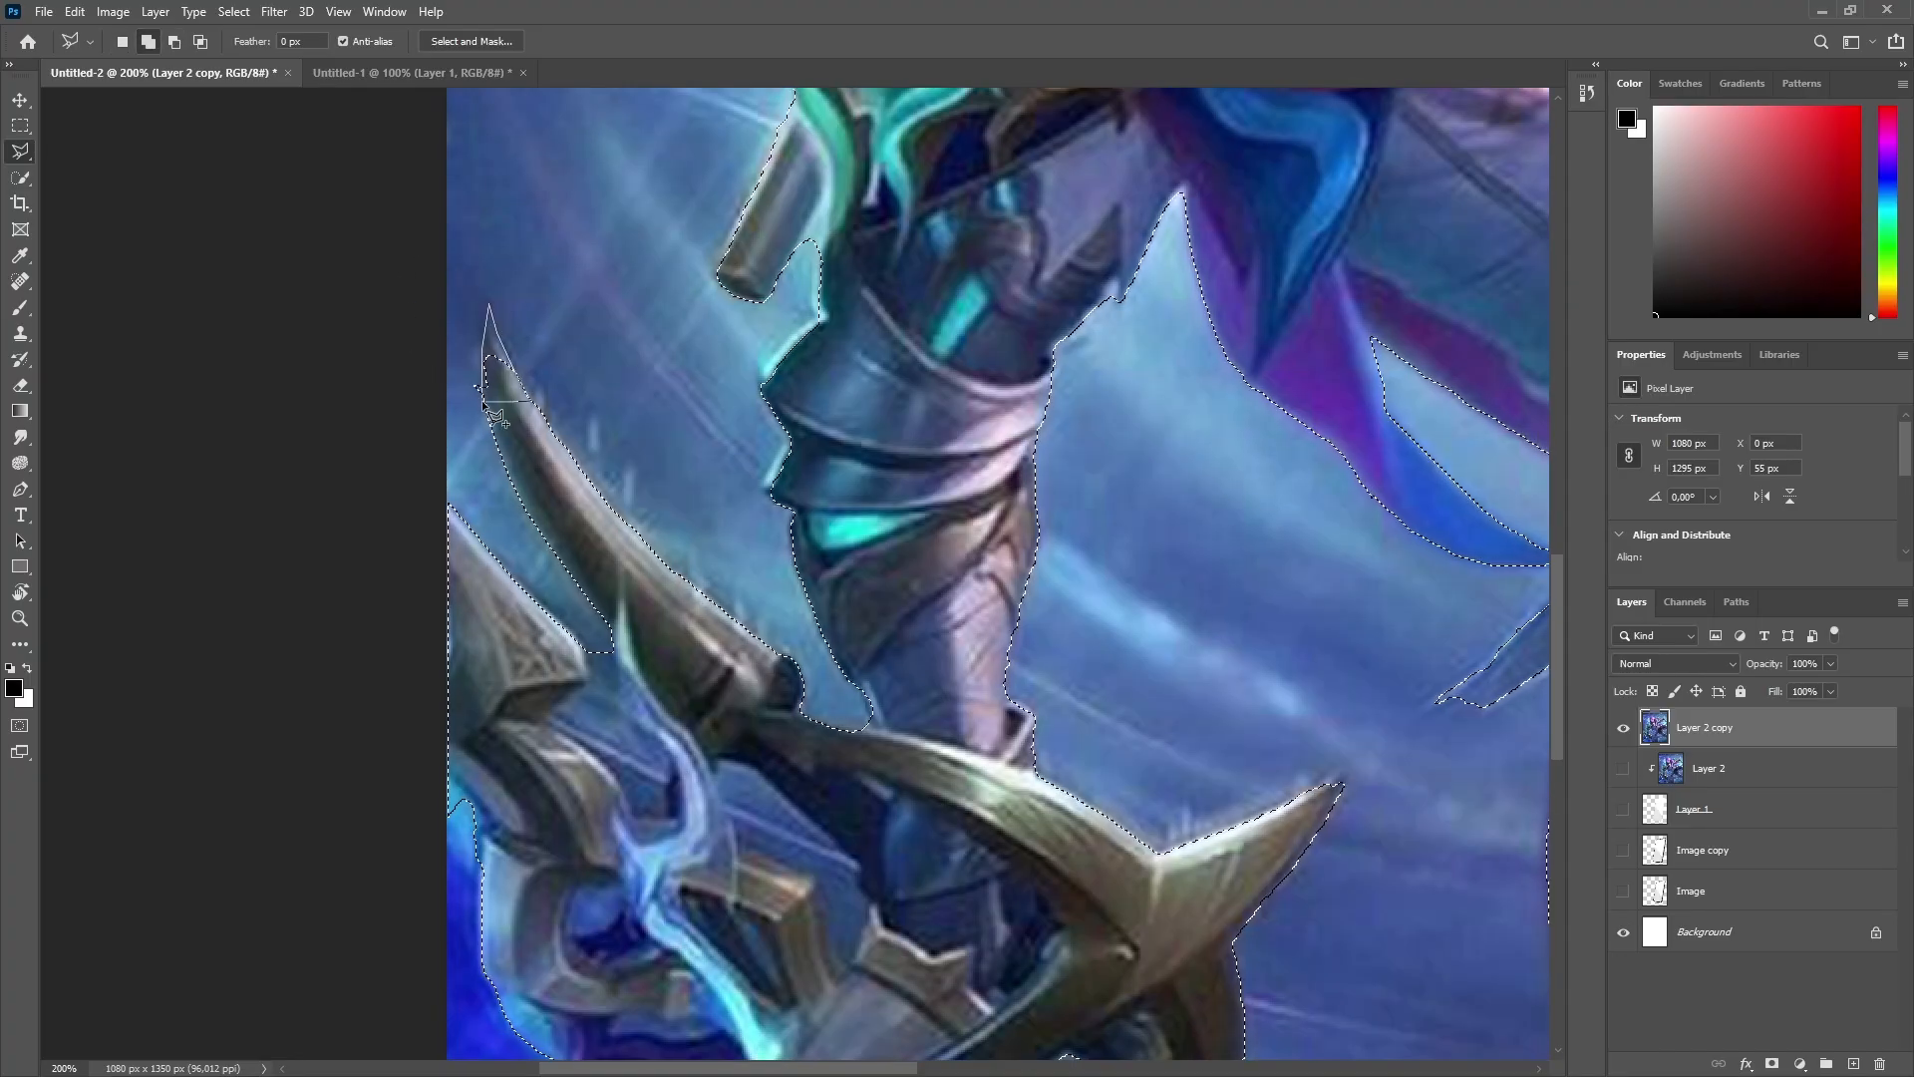
pyautogui.scroll(4, 791, 409)
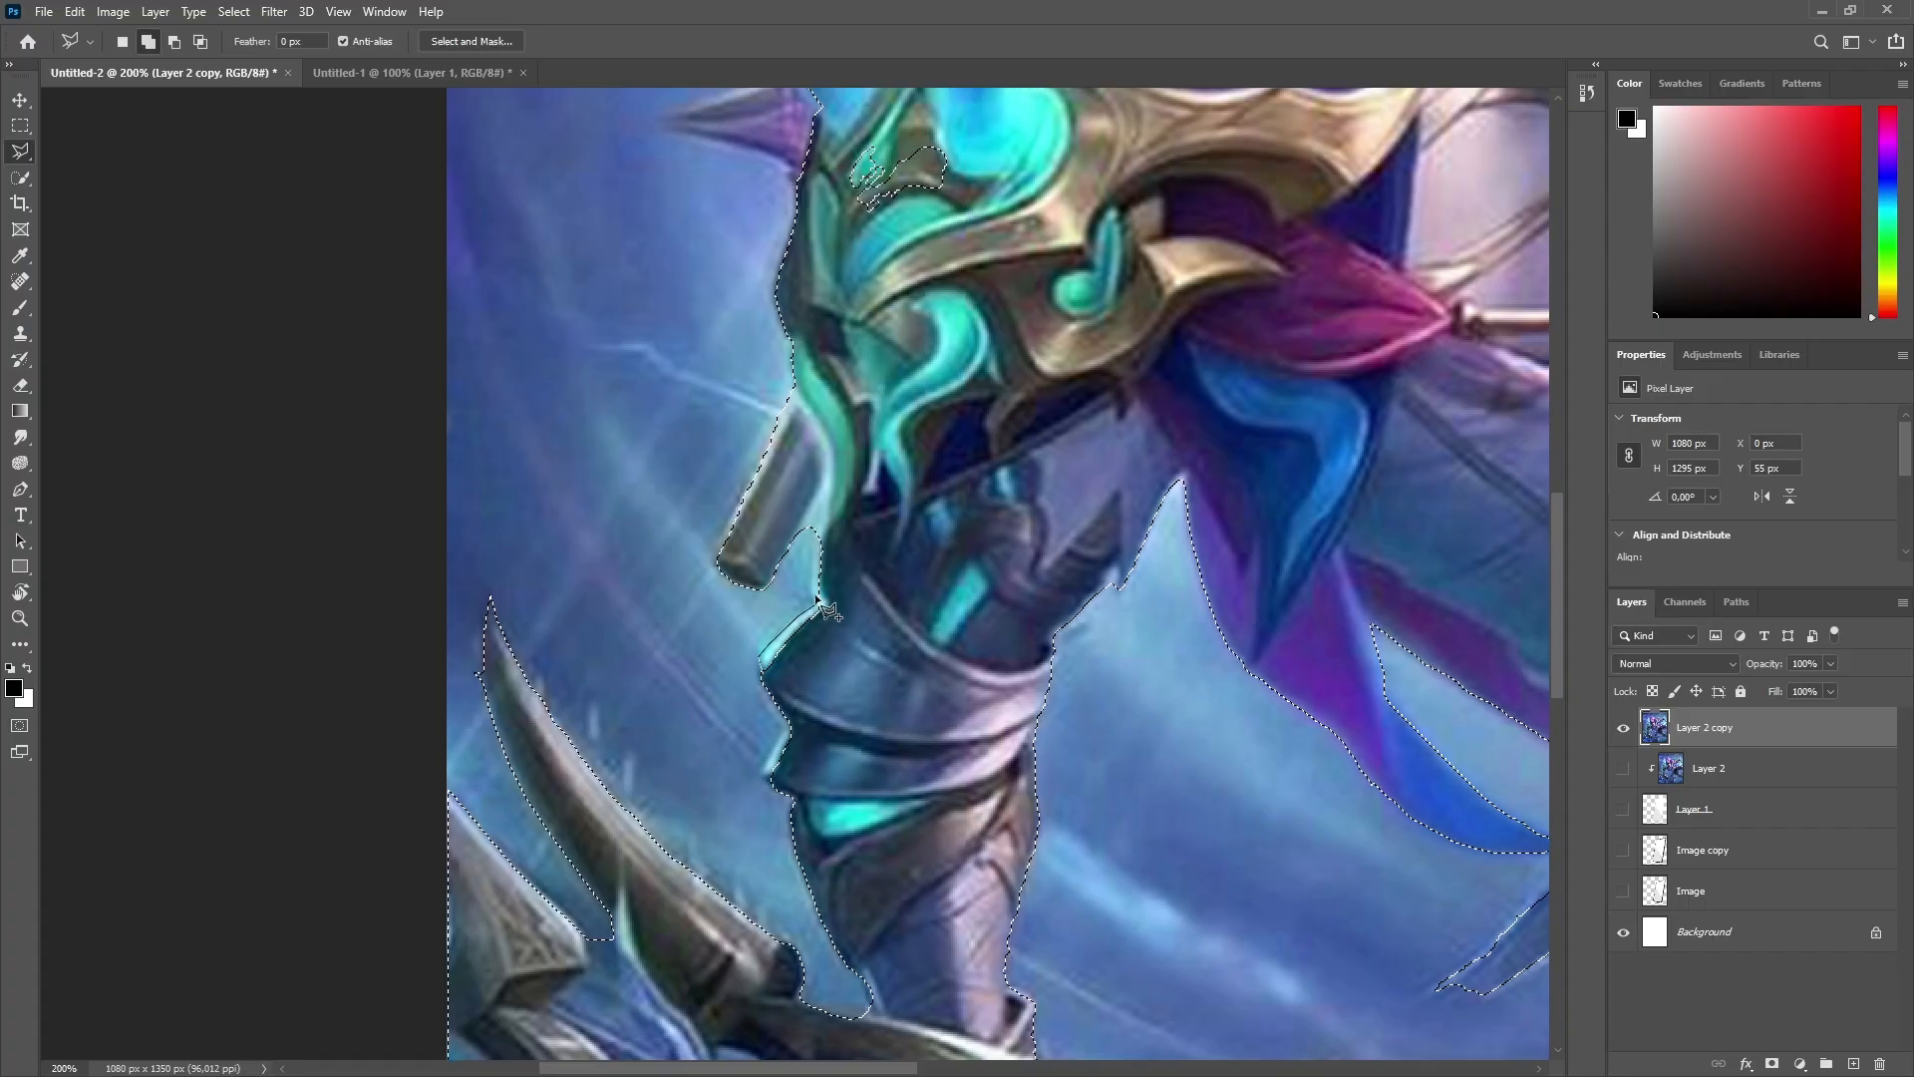
# Step: Refine the selection by subtracting background from the gap between the short rod and the armoured arm
pyautogui.scroll(1, 888, 600)
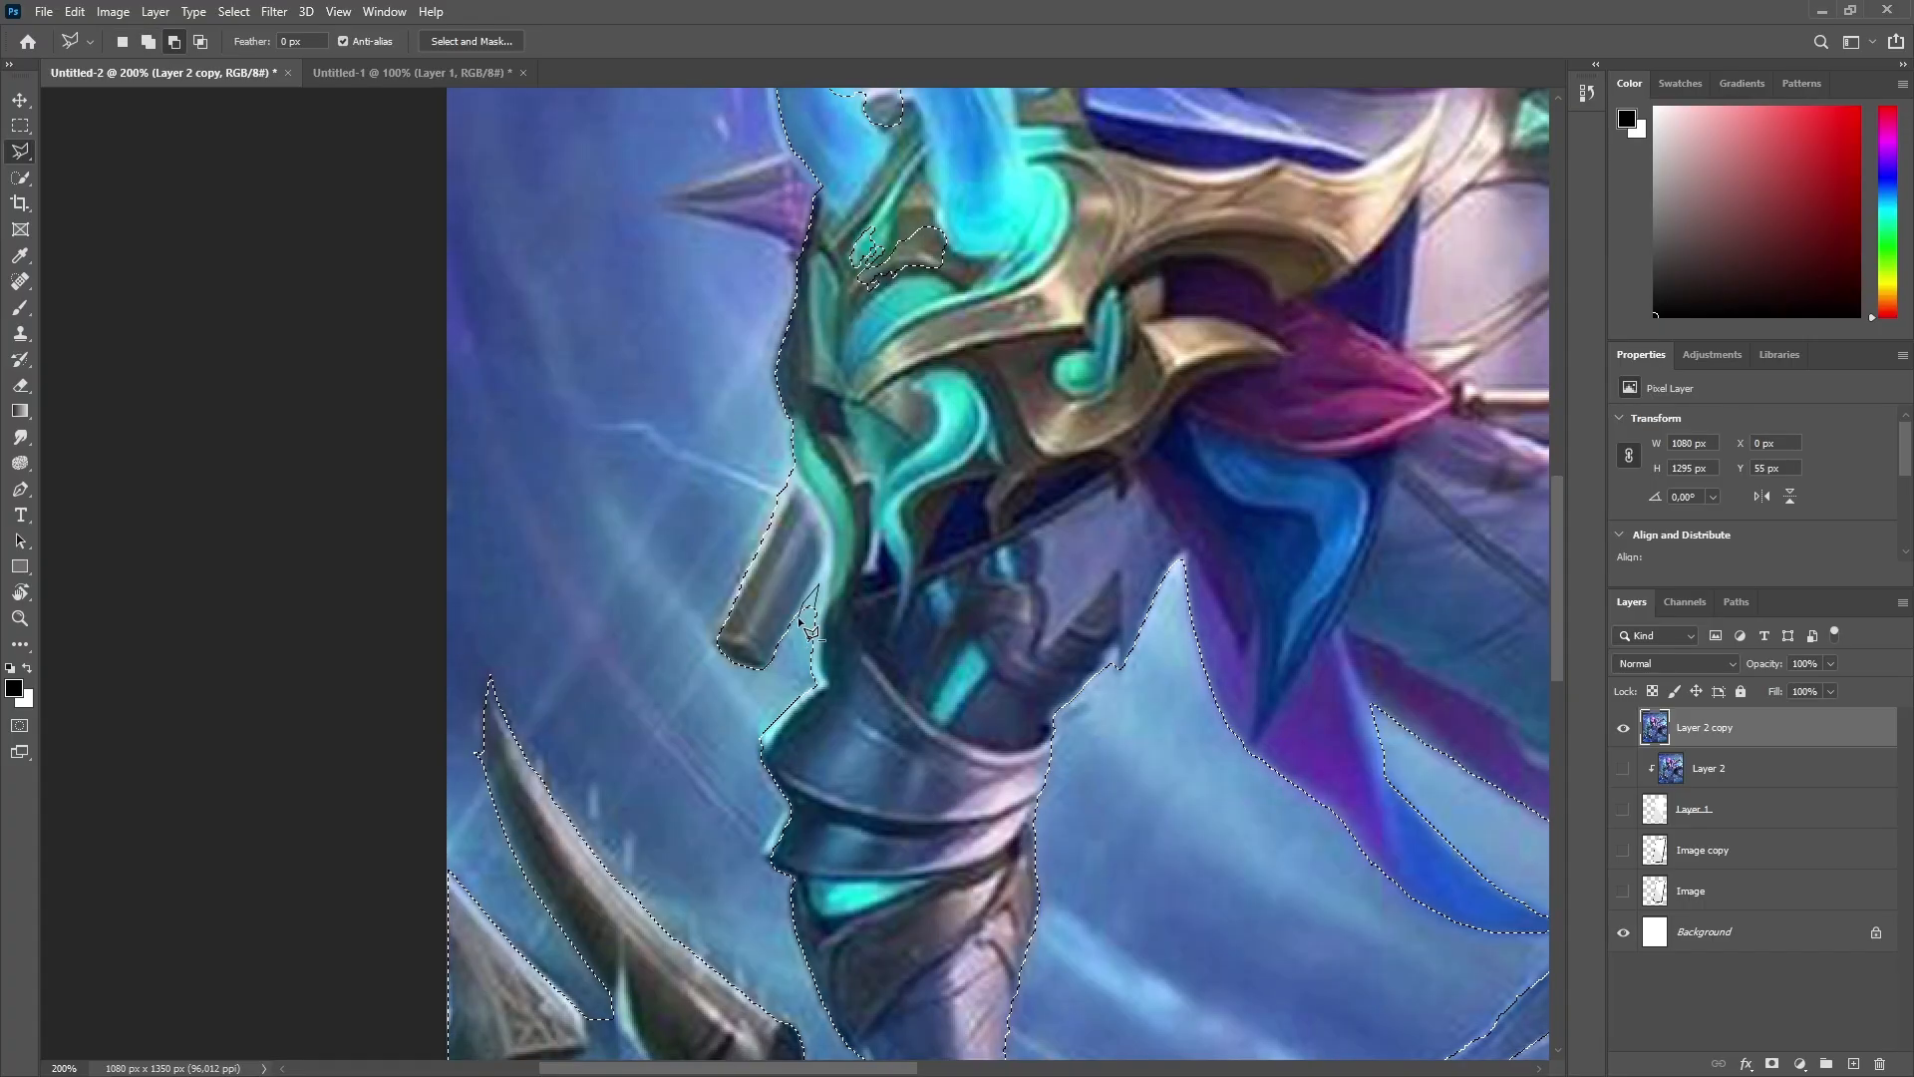
pyautogui.scroll(5, 933, 600)
pyautogui.press('w')
pyautogui.hotkey('ctrl', 'z')
# Step: Add the purple gauntlet spike and the missed outer parts of the blue flame to the selection with the Polygonal Lasso
pyautogui.scroll(1, 501, 492)
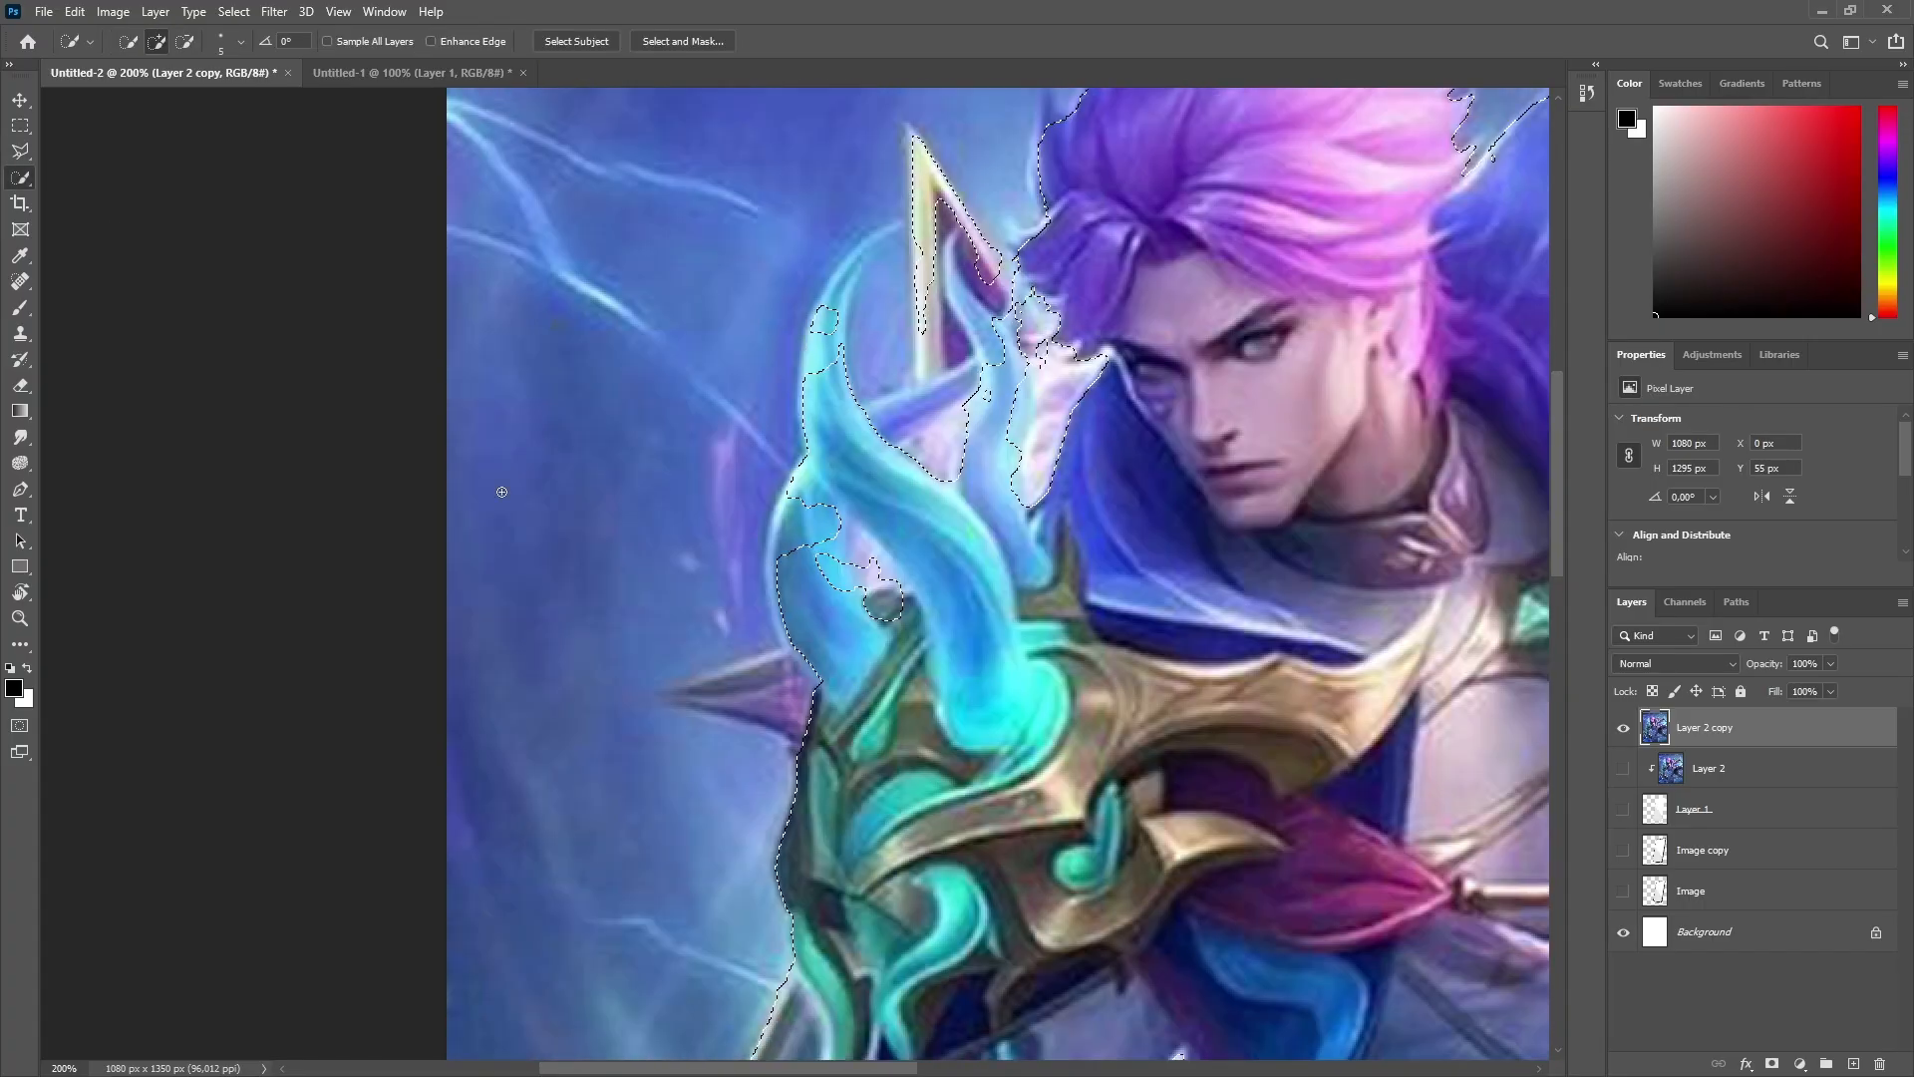
pyautogui.click(20, 150)
pyautogui.click(794, 750)
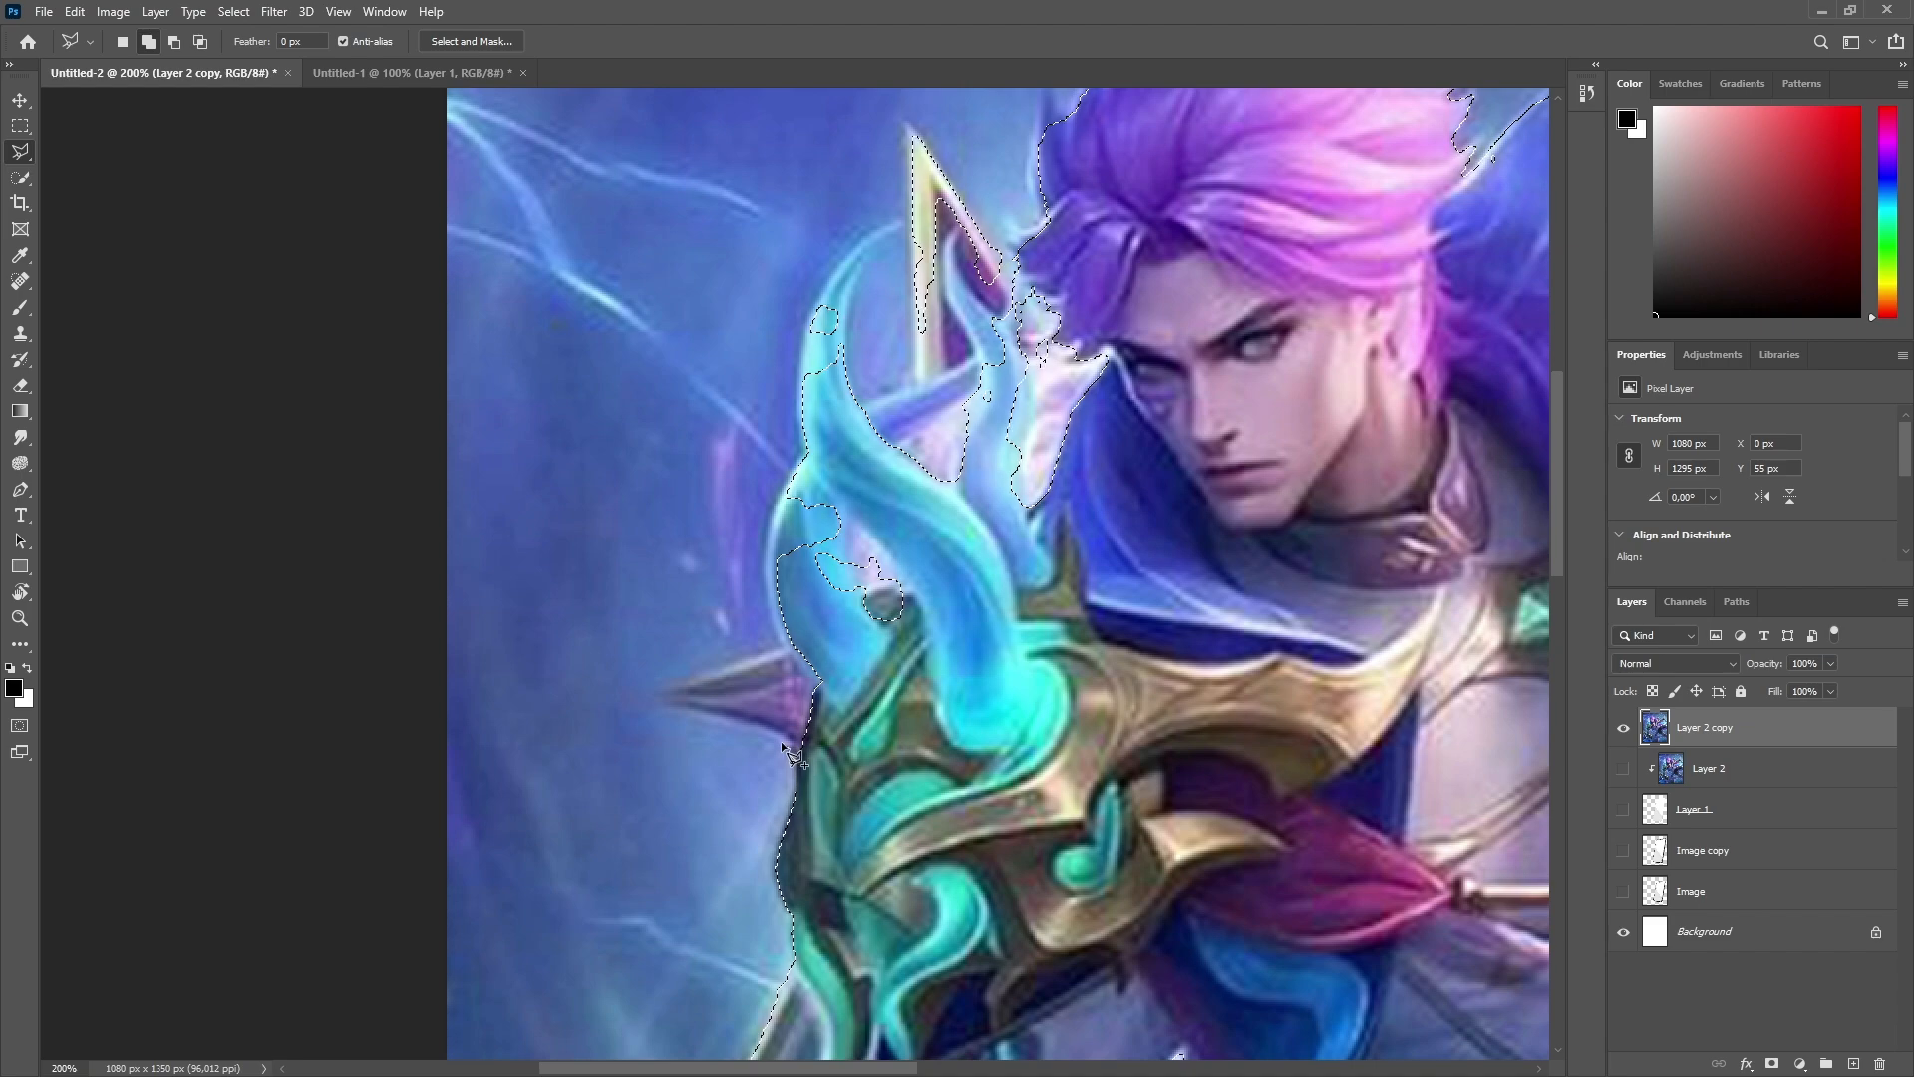
pyautogui.click(657, 693)
pyautogui.click(781, 648)
pyautogui.click(771, 603)
pyautogui.click(769, 554)
pyautogui.click(785, 485)
pyautogui.click(809, 454)
pyautogui.doubleClick(973, 704)
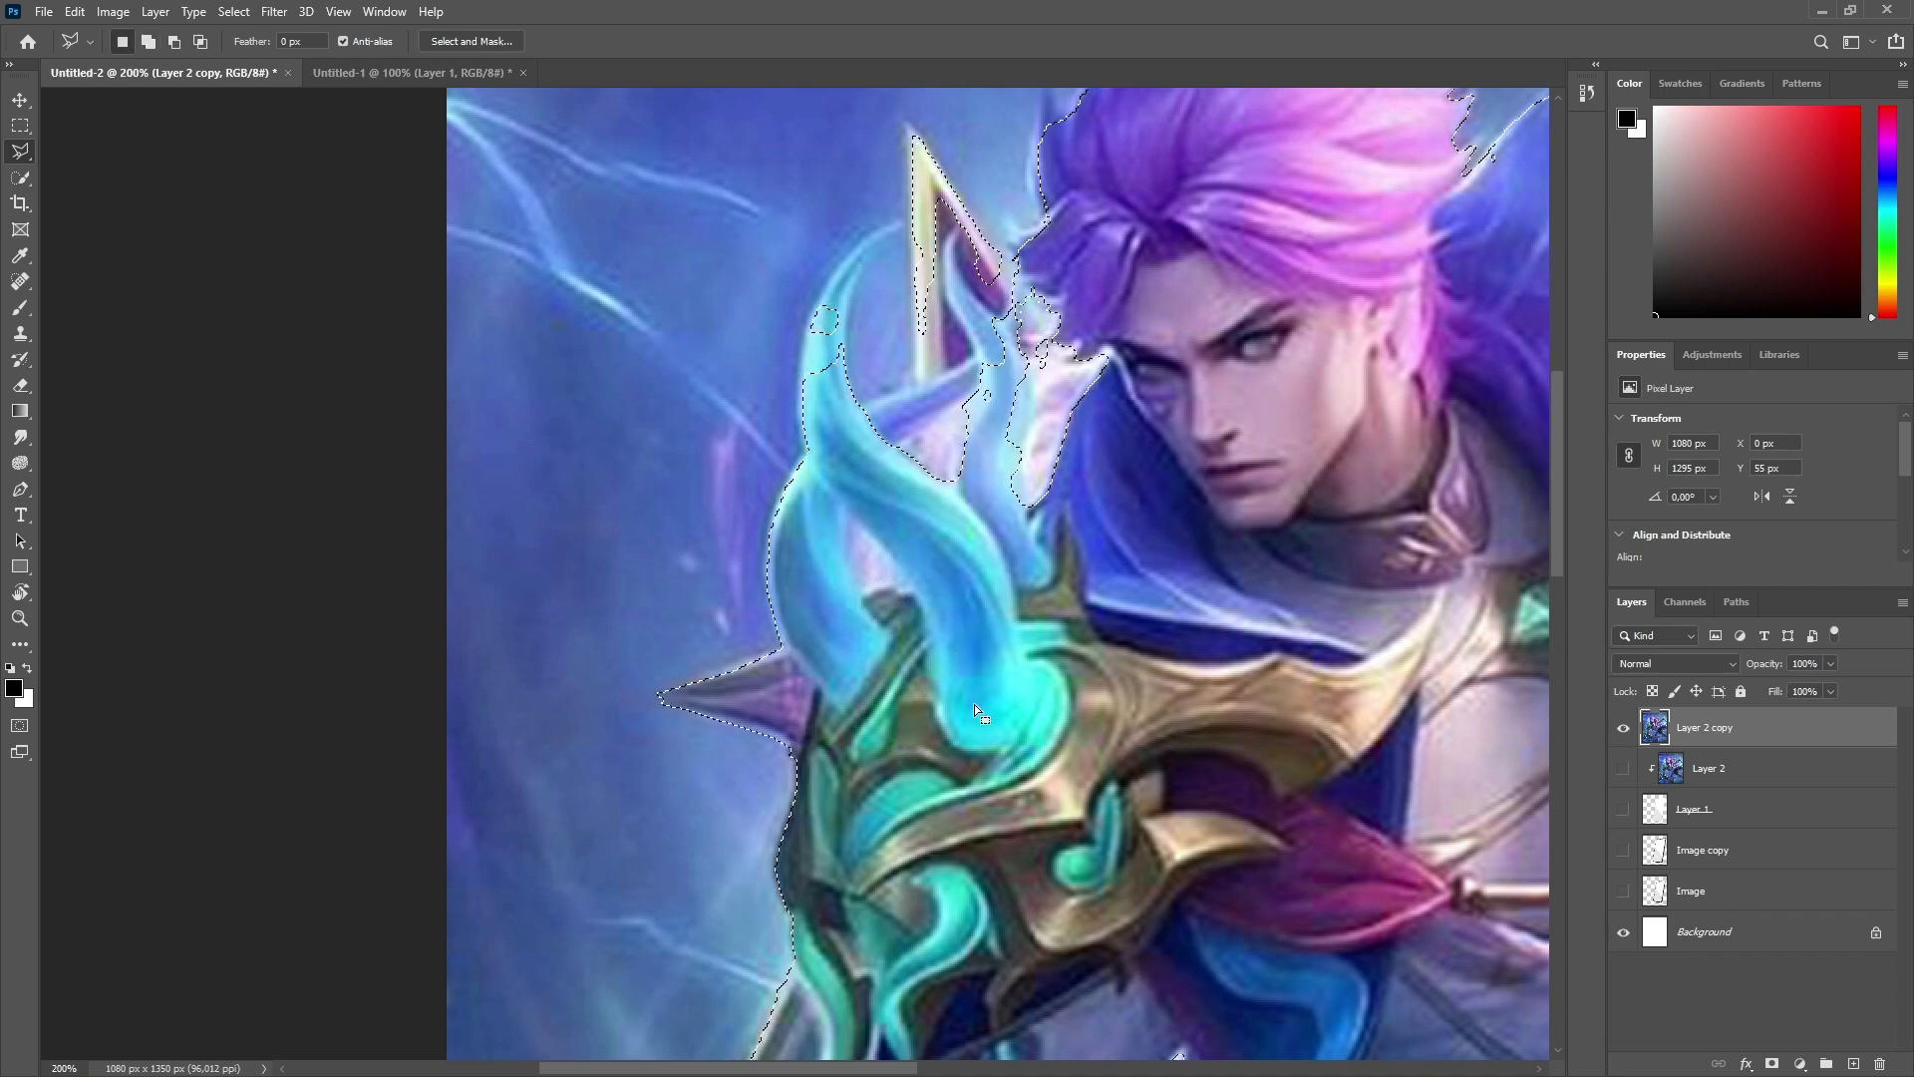
# Step: Add the curved upper tip of the outer blue flame to the selection
pyautogui.scroll(4, 805, 606)
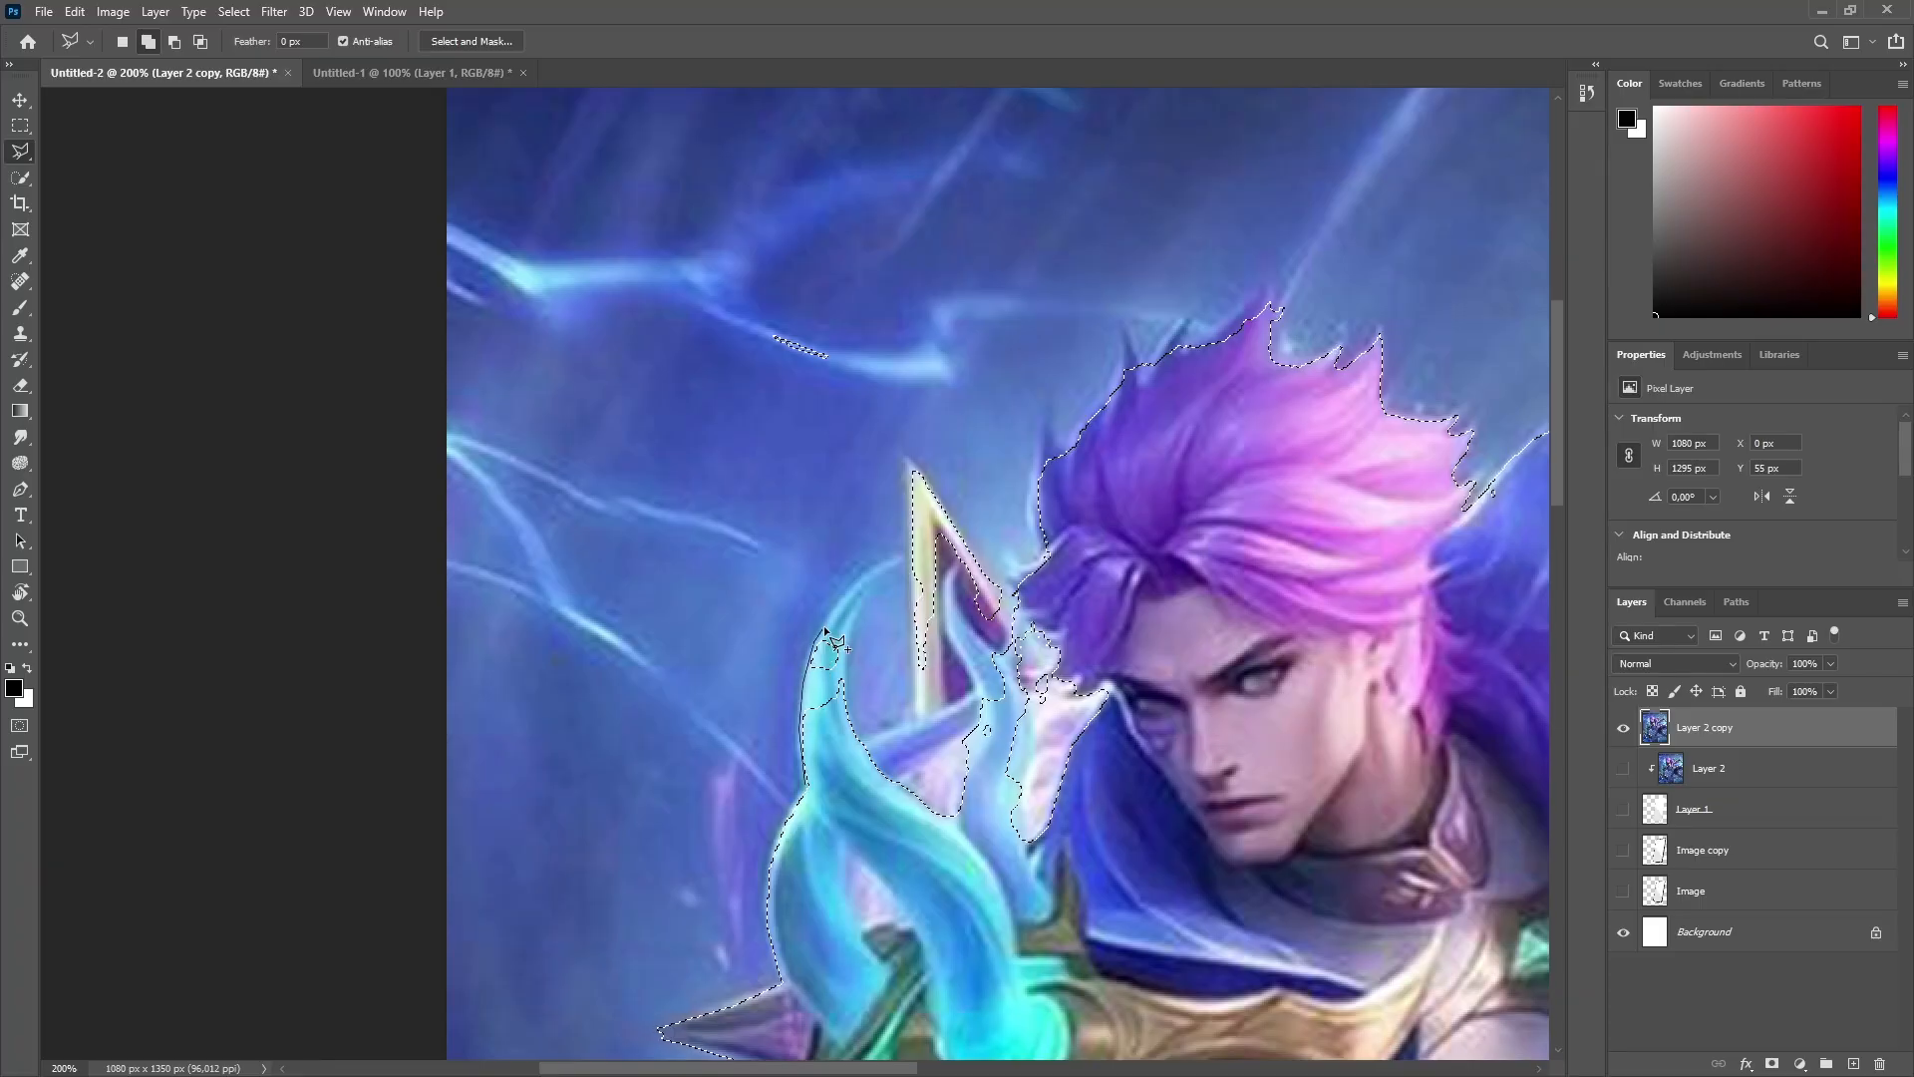
pyautogui.click(834, 609)
pyautogui.click(862, 579)
pyautogui.click(901, 558)
pyautogui.click(858, 604)
pyautogui.click(846, 646)
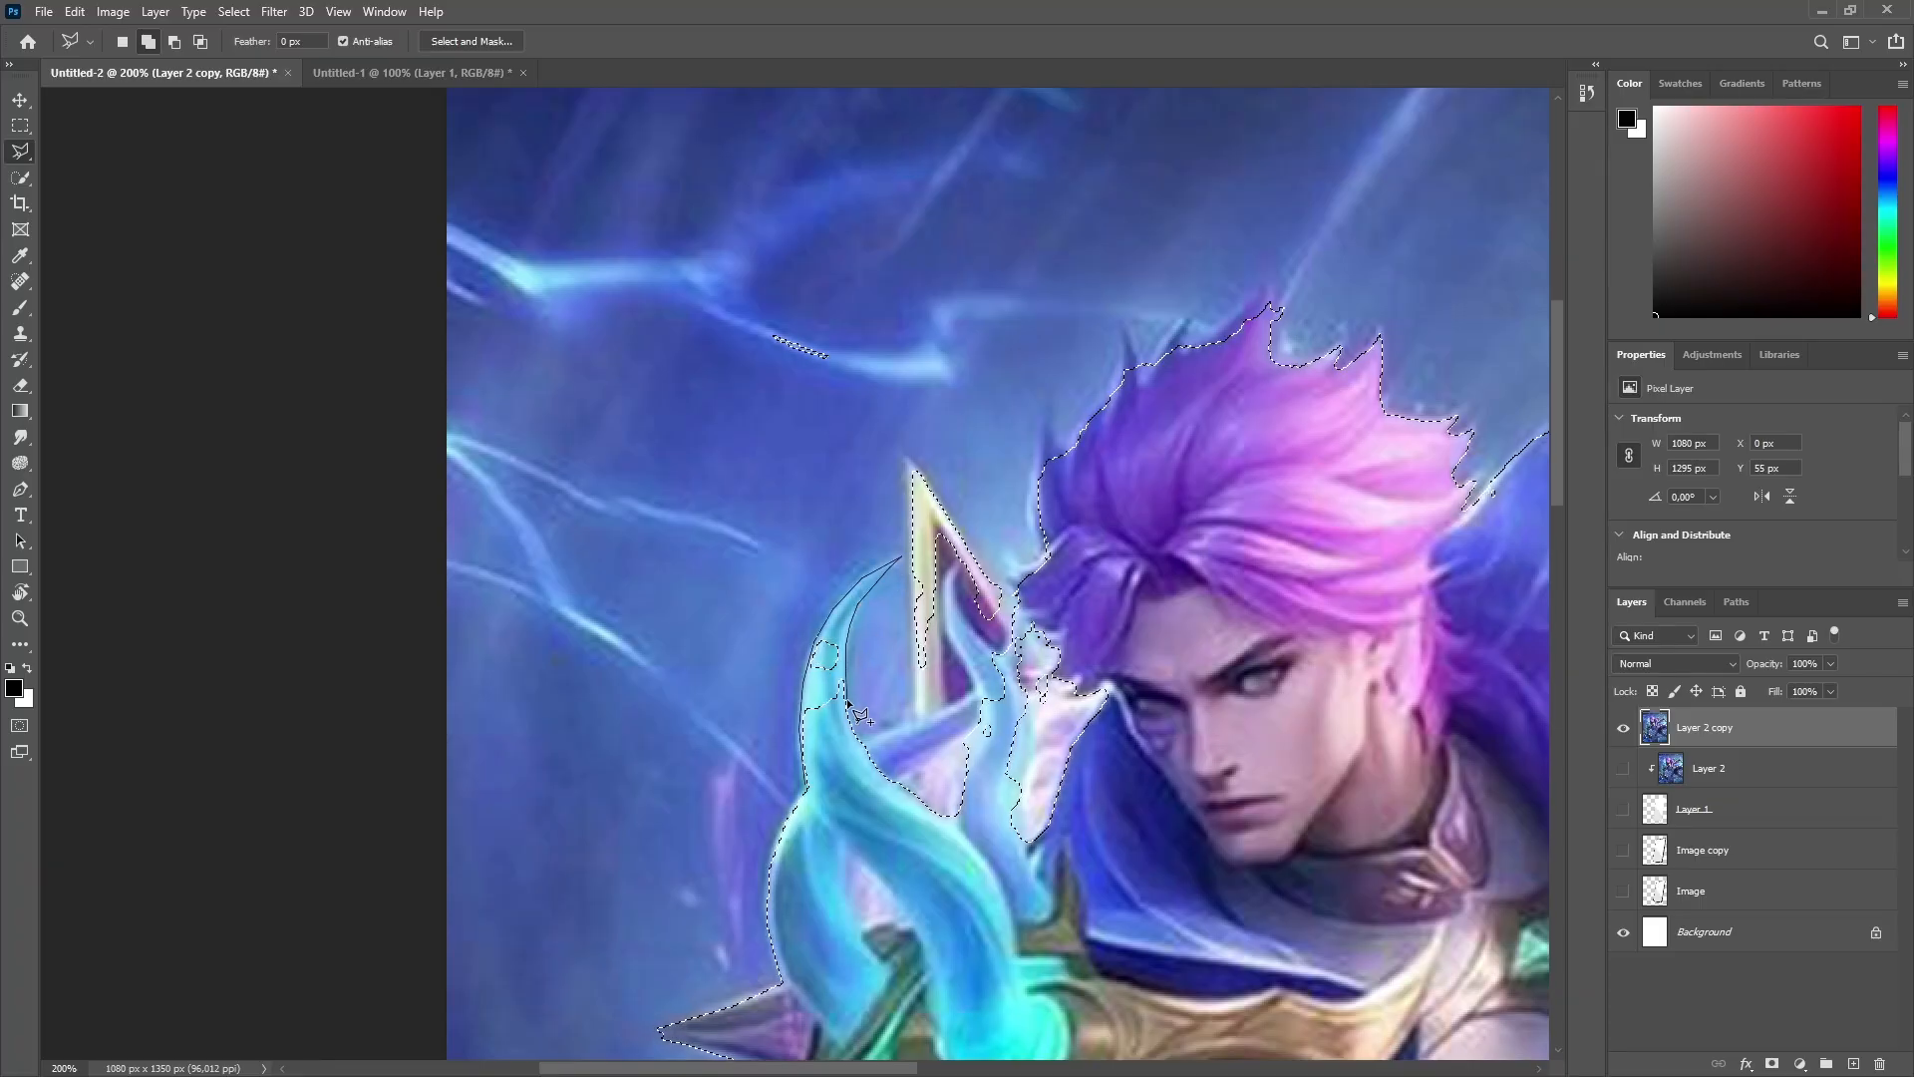
pyautogui.doubleClick(852, 728)
# Step: Add the gold-edged triangular spike and the area between the flames and the face to the selection
pyautogui.scroll(1, 854, 758)
pyautogui.keyDown('shift'); pyautogui.click(855, 853); pyautogui.keyUp('shift')
pyautogui.click(891, 840)
pyautogui.click(917, 827)
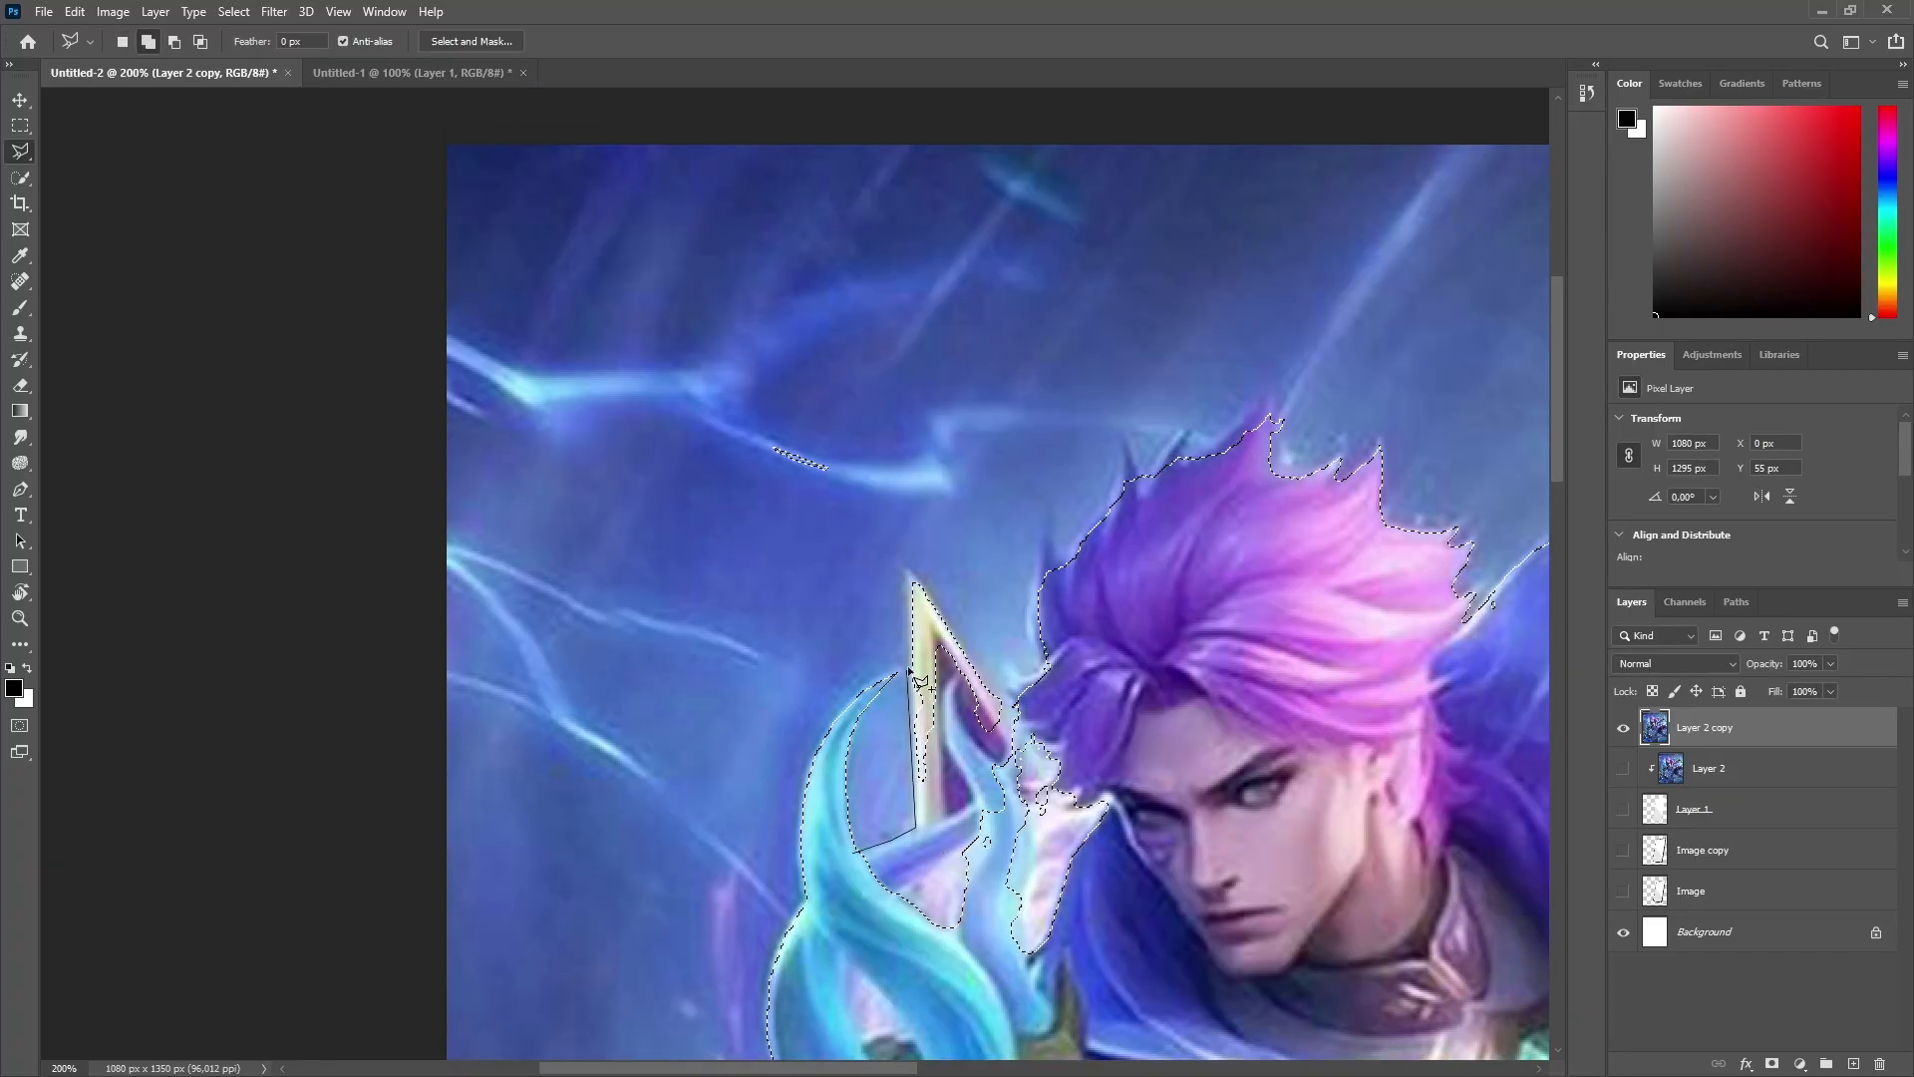
pyautogui.click(911, 576)
pyautogui.click(1019, 737)
pyautogui.click(1126, 803)
pyautogui.click(1111, 910)
pyautogui.click(1011, 994)
pyautogui.click(867, 960)
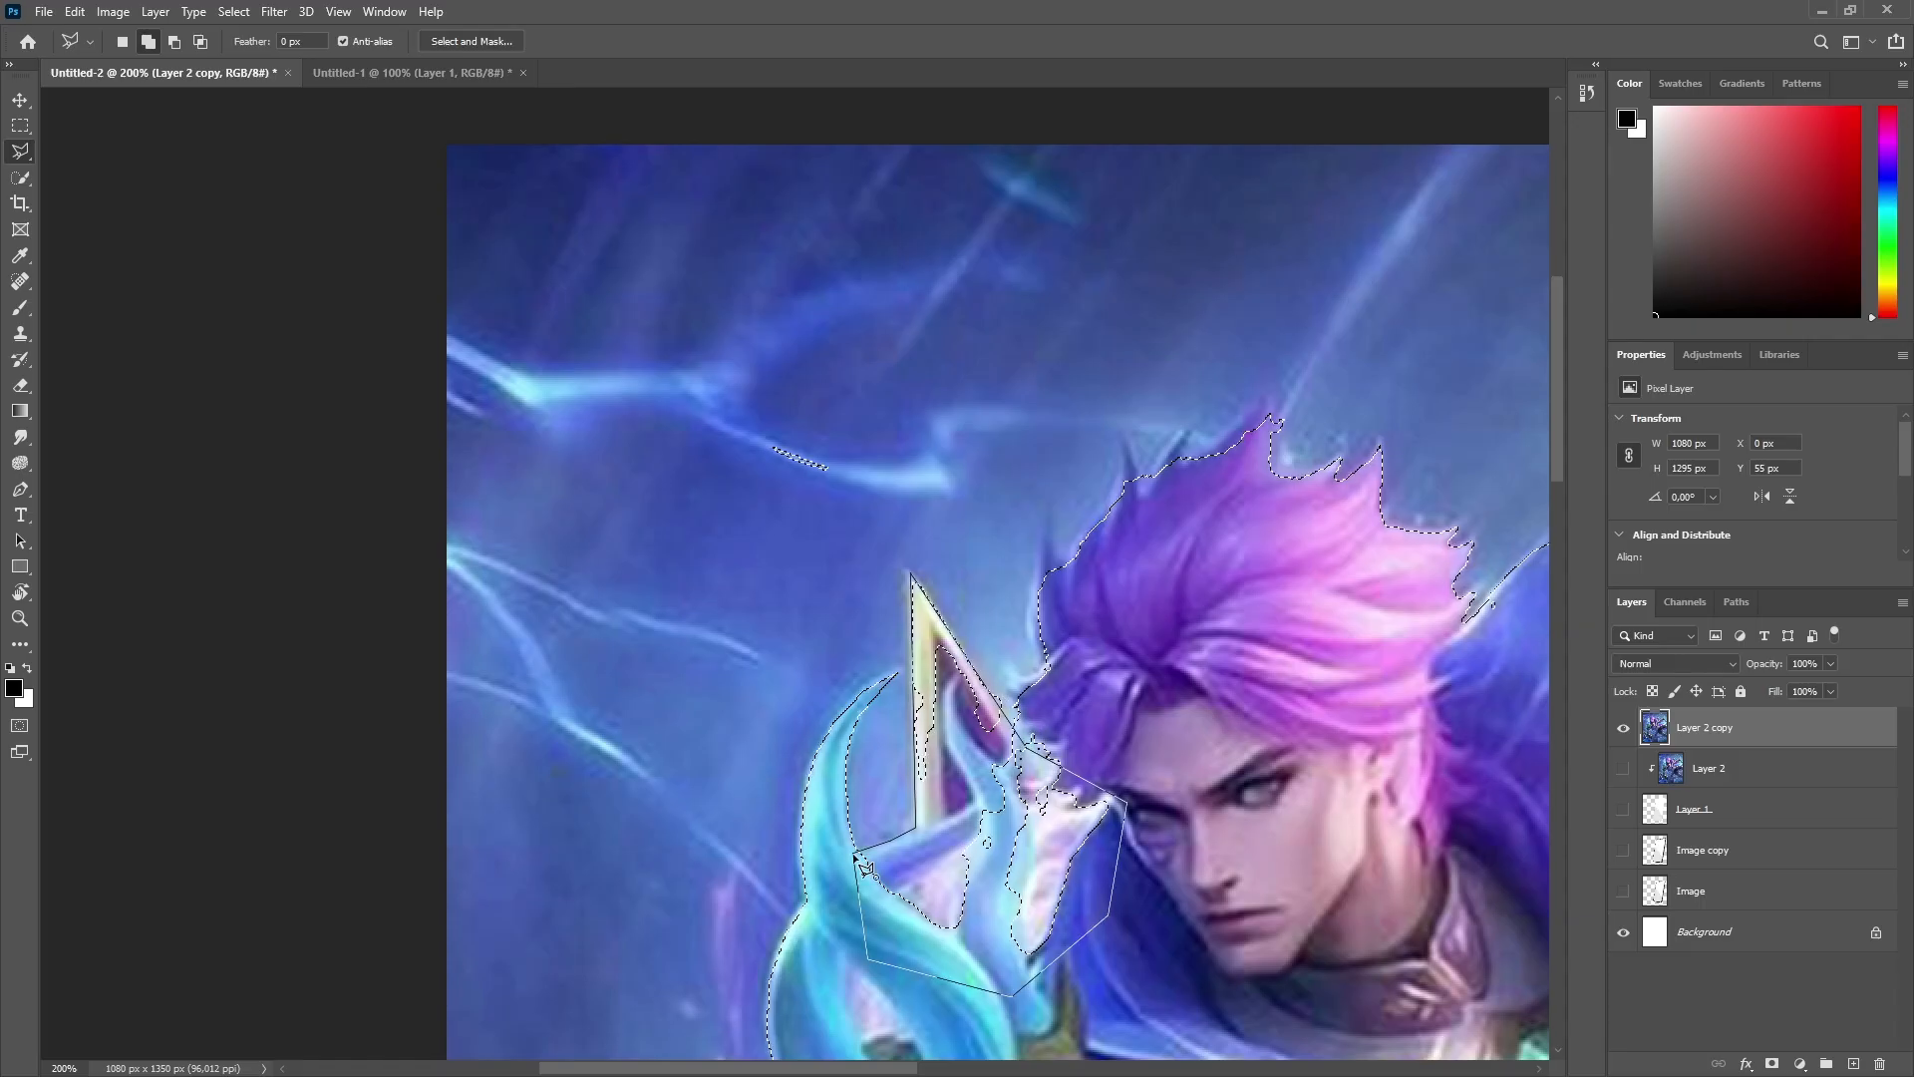
pyautogui.click(856, 855)
# Step: Add the missed strands and thin upright spike along the left edge of the hair to the selection
pyautogui.scroll(-2, 857, 857)
pyautogui.hscroll(5, 774, 590)
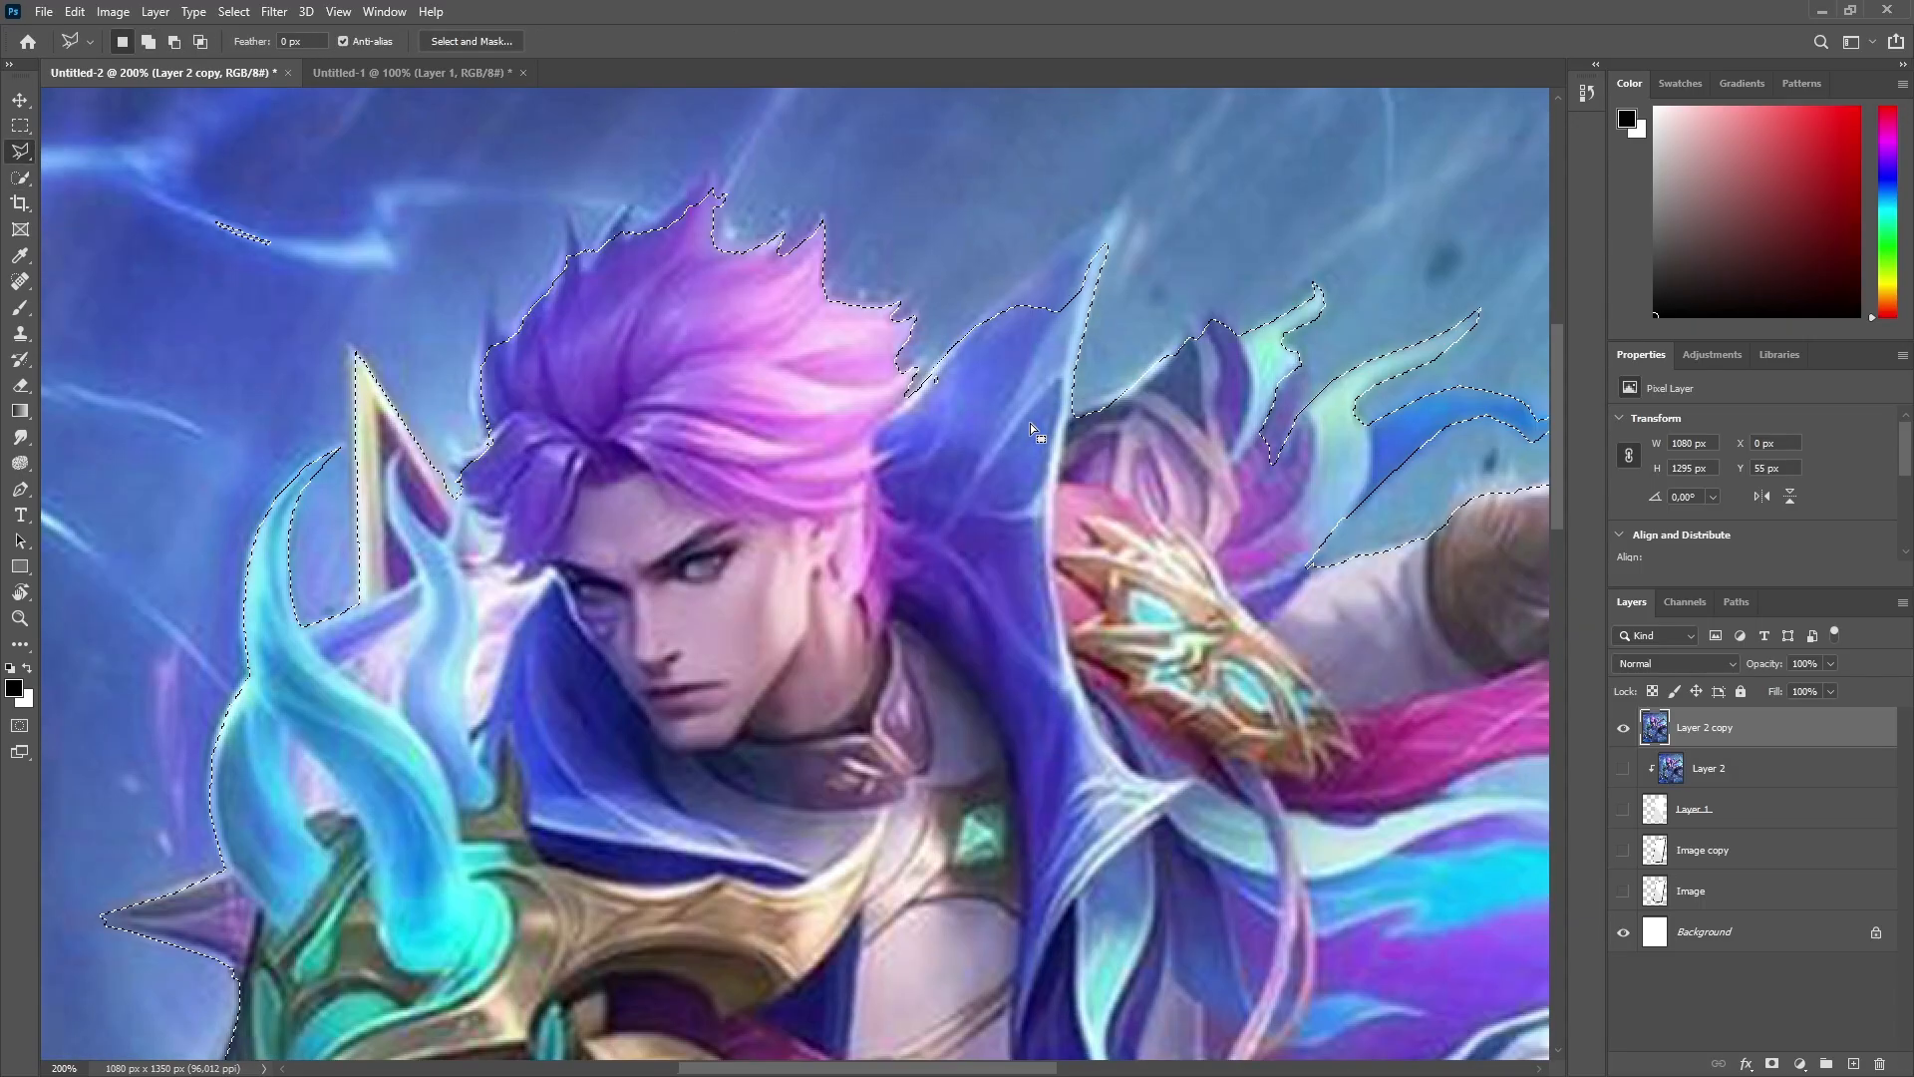
pyautogui.scroll(1, 1031, 423)
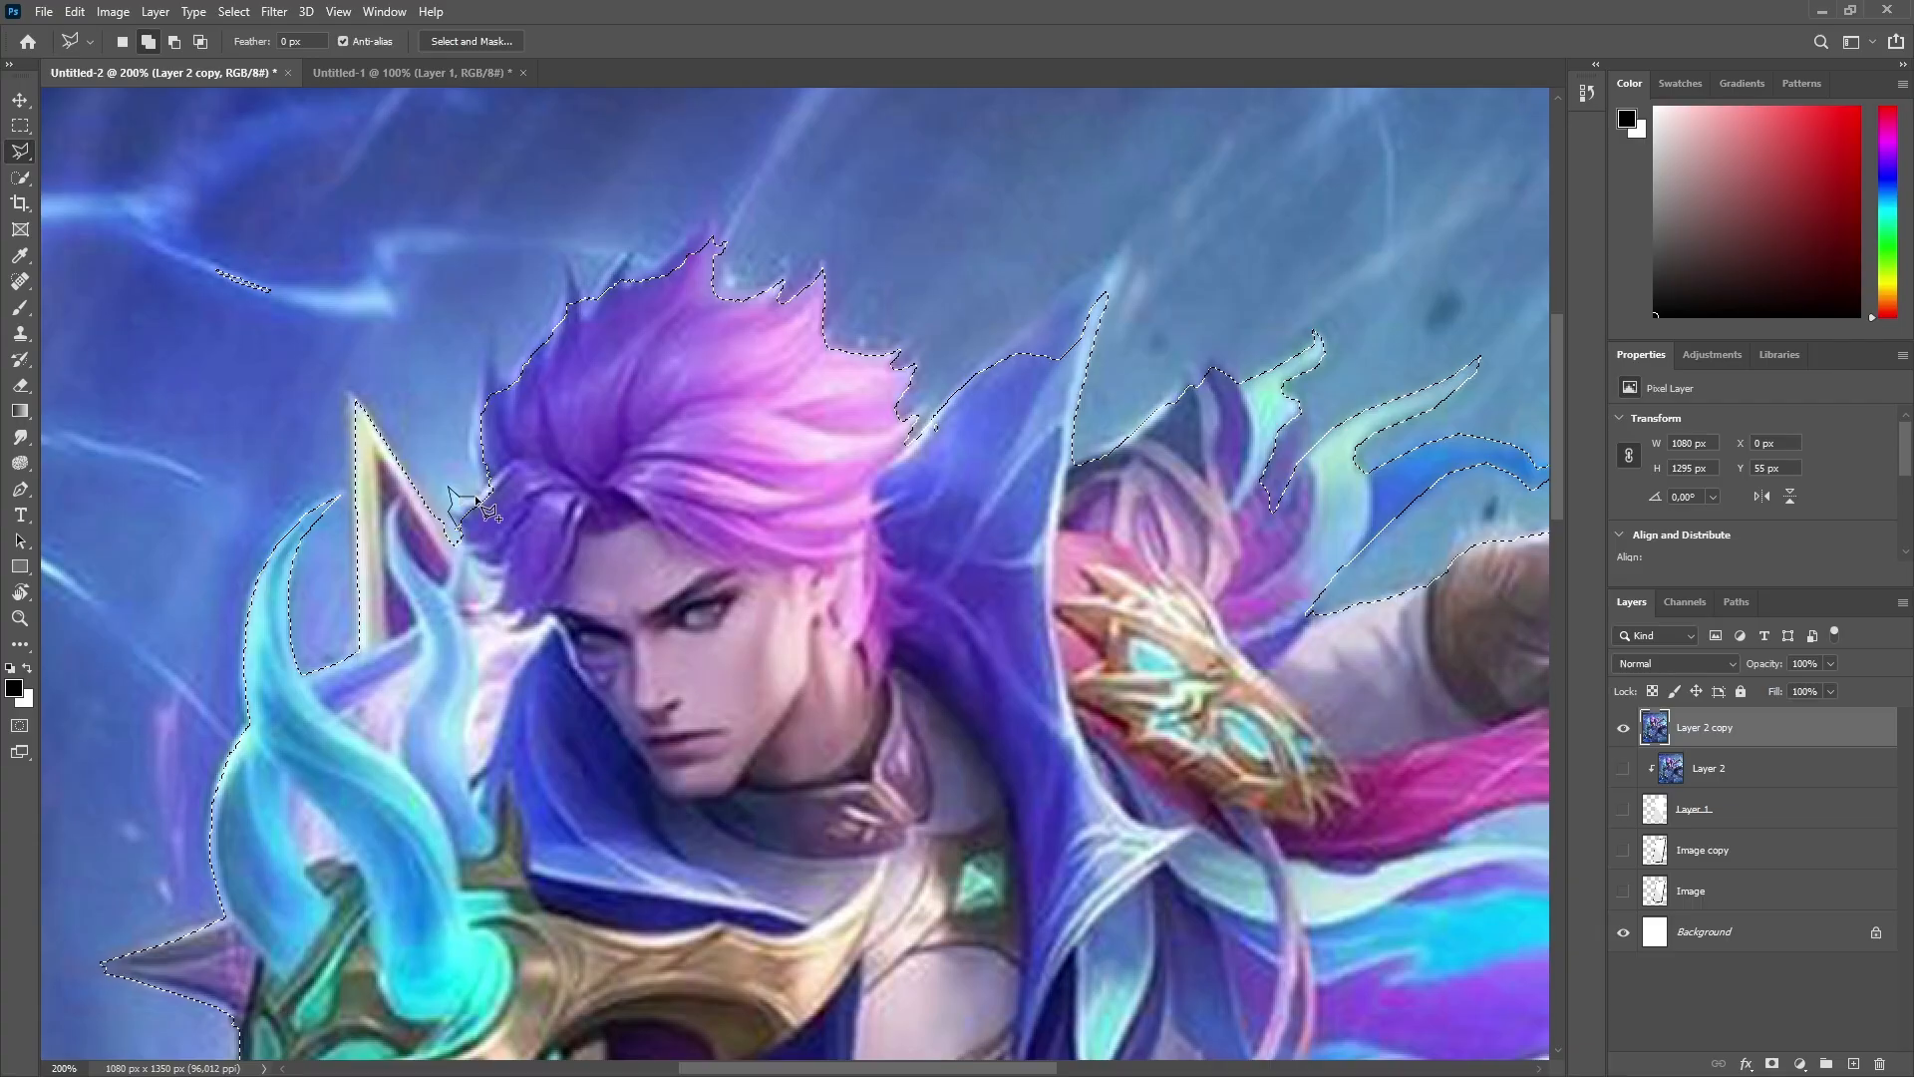
pyautogui.click(479, 491)
pyautogui.click(469, 446)
pyautogui.click(481, 380)
pyautogui.doubleClick(496, 440)
pyautogui.scroll(1, 498, 440)
pyautogui.click(485, 461)
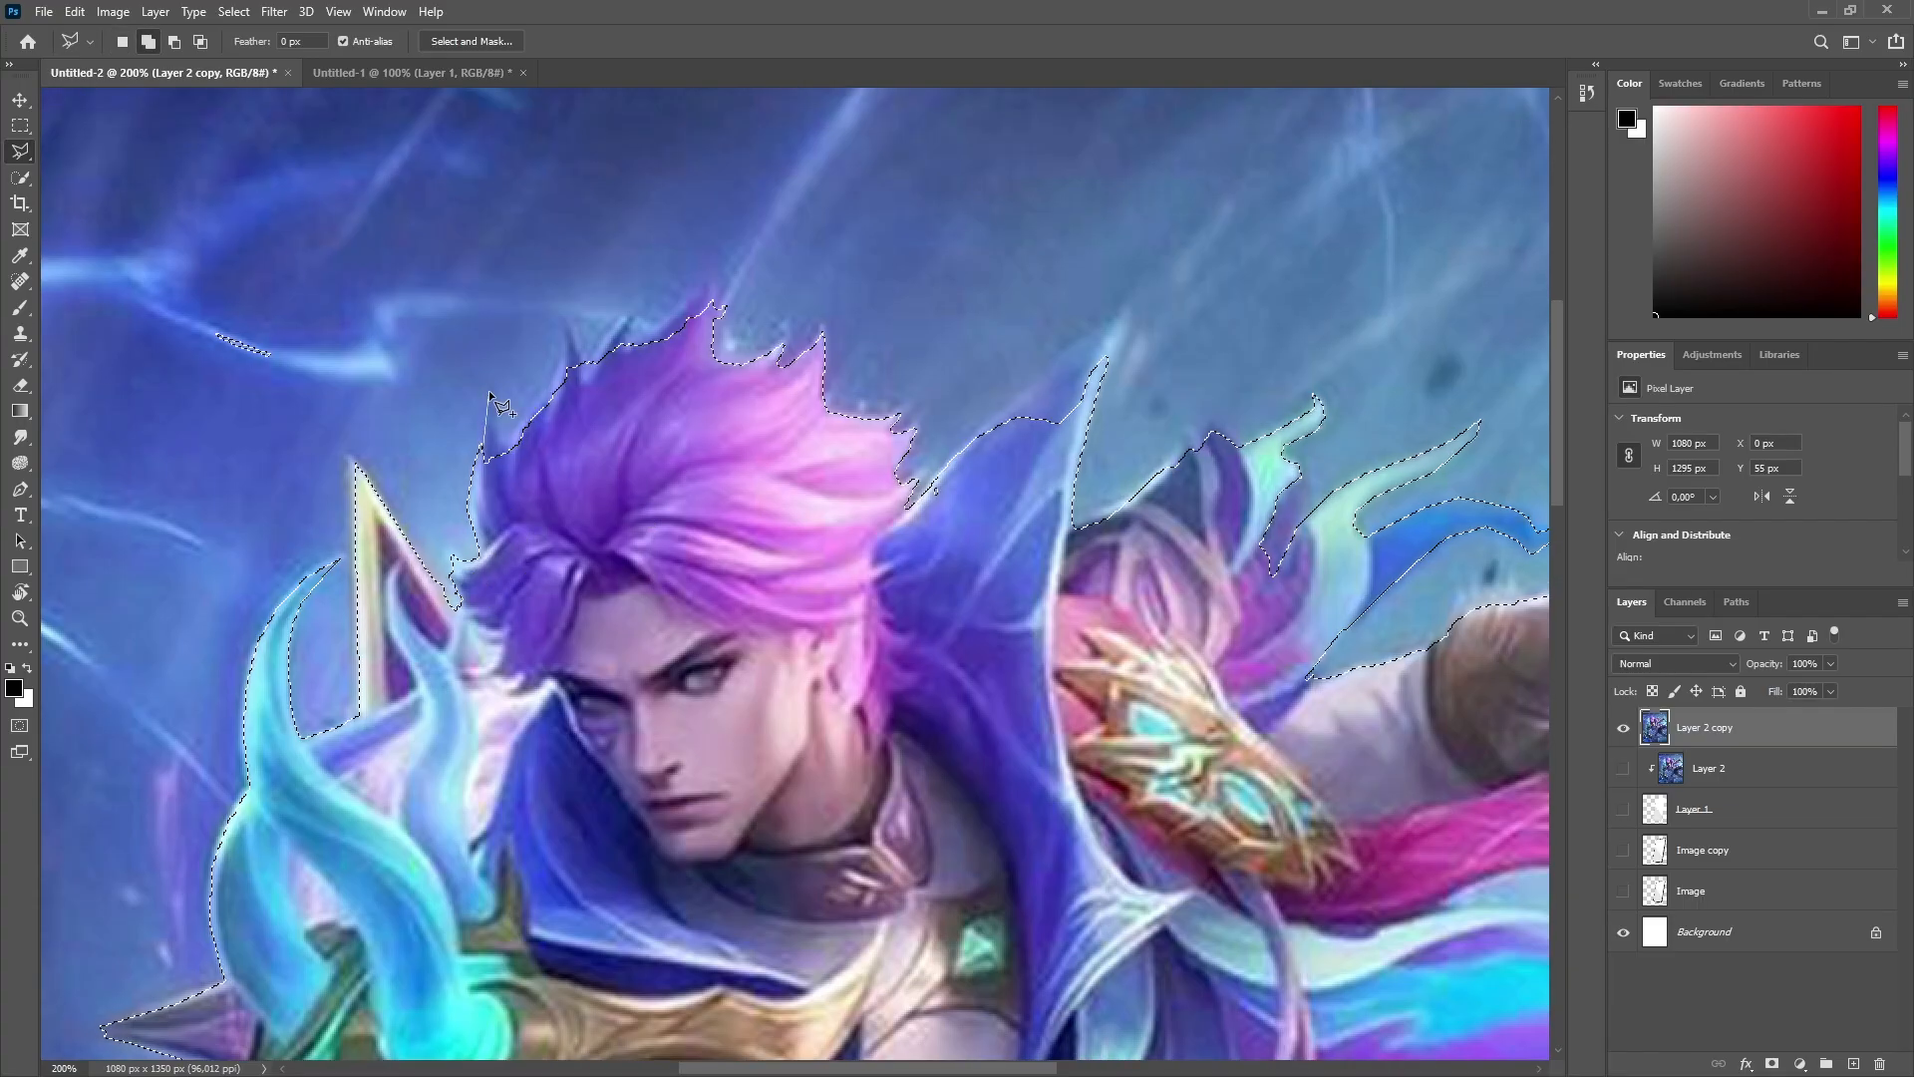
pyautogui.doubleClick(490, 397)
# Step: Subtract the stray selected patch on the background lightning using Quick Selection
pyautogui.press('w')
pyautogui.scroll(1, 493, 498)
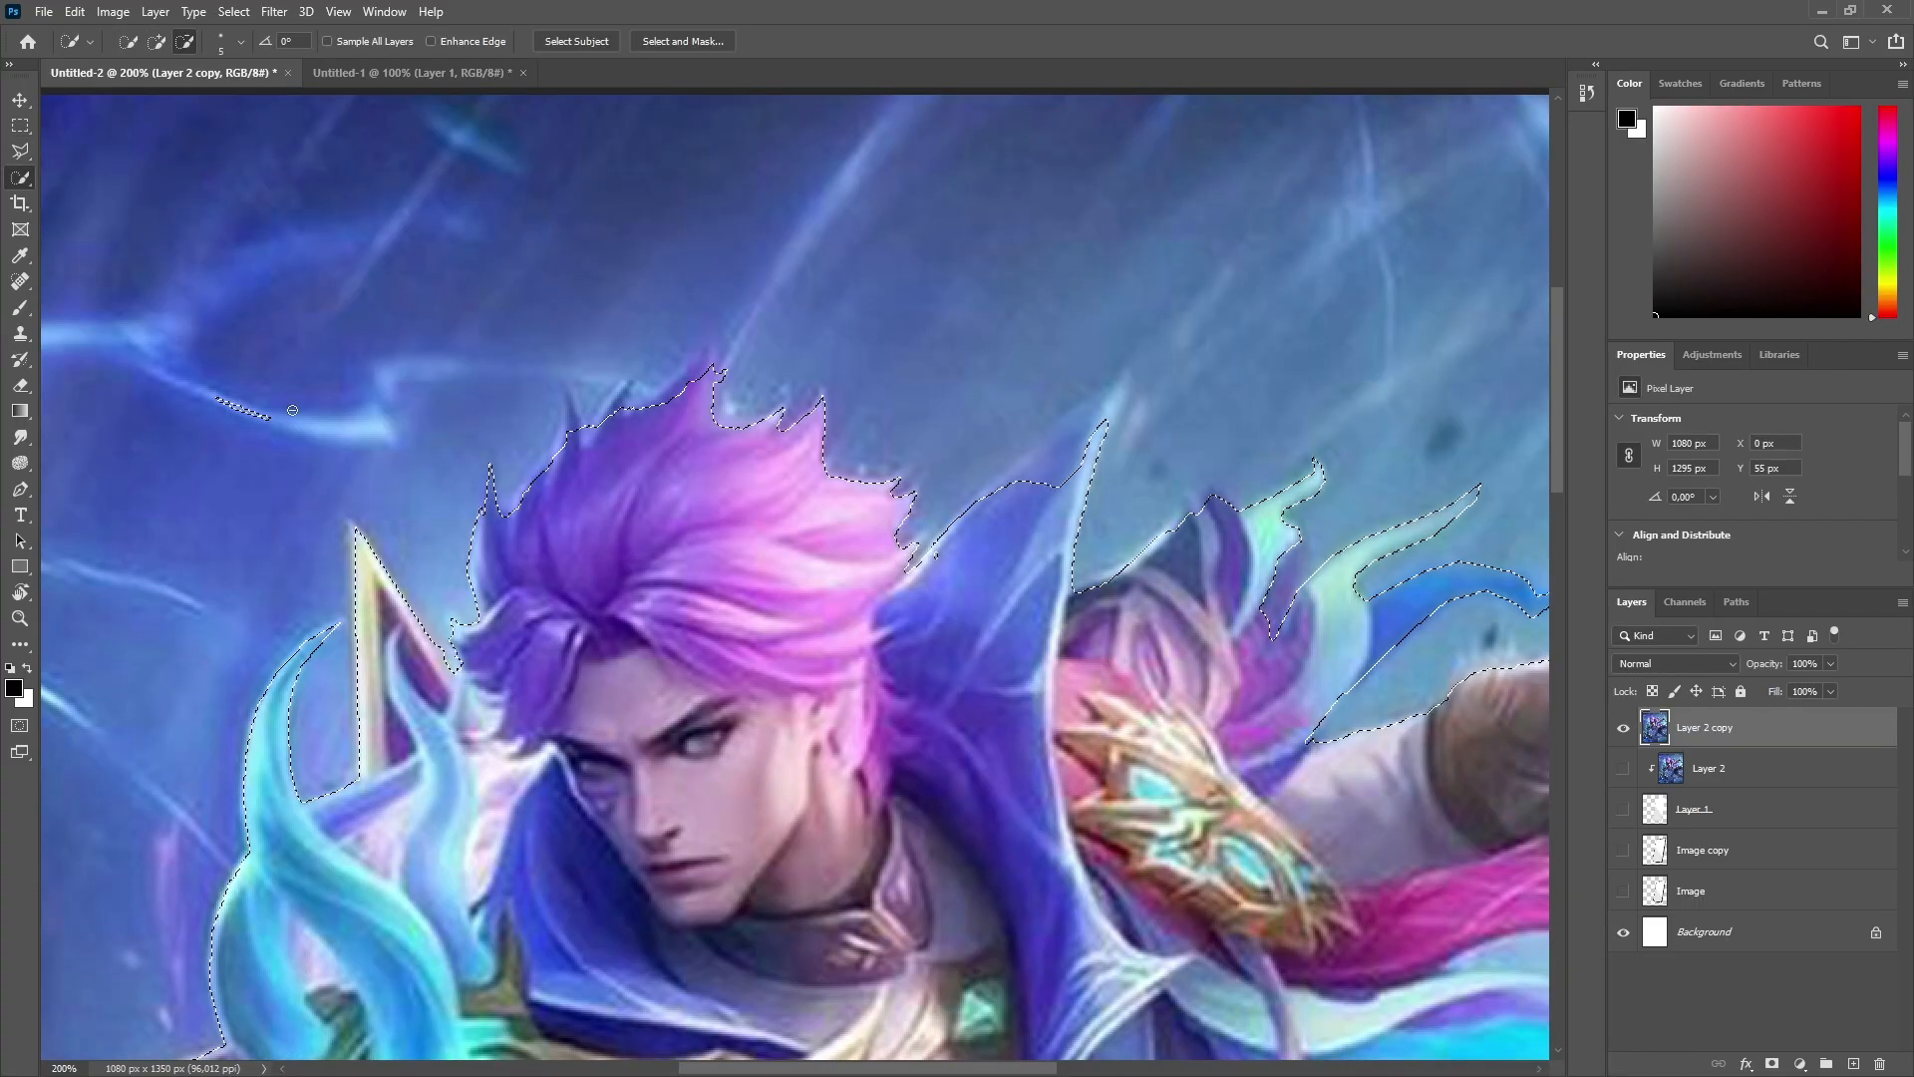
# Step: Add the two thin dark spikes at the upper left of the hair to the selection with the Polygonal Lasso
pyautogui.press('l')
pyautogui.click(505, 510)
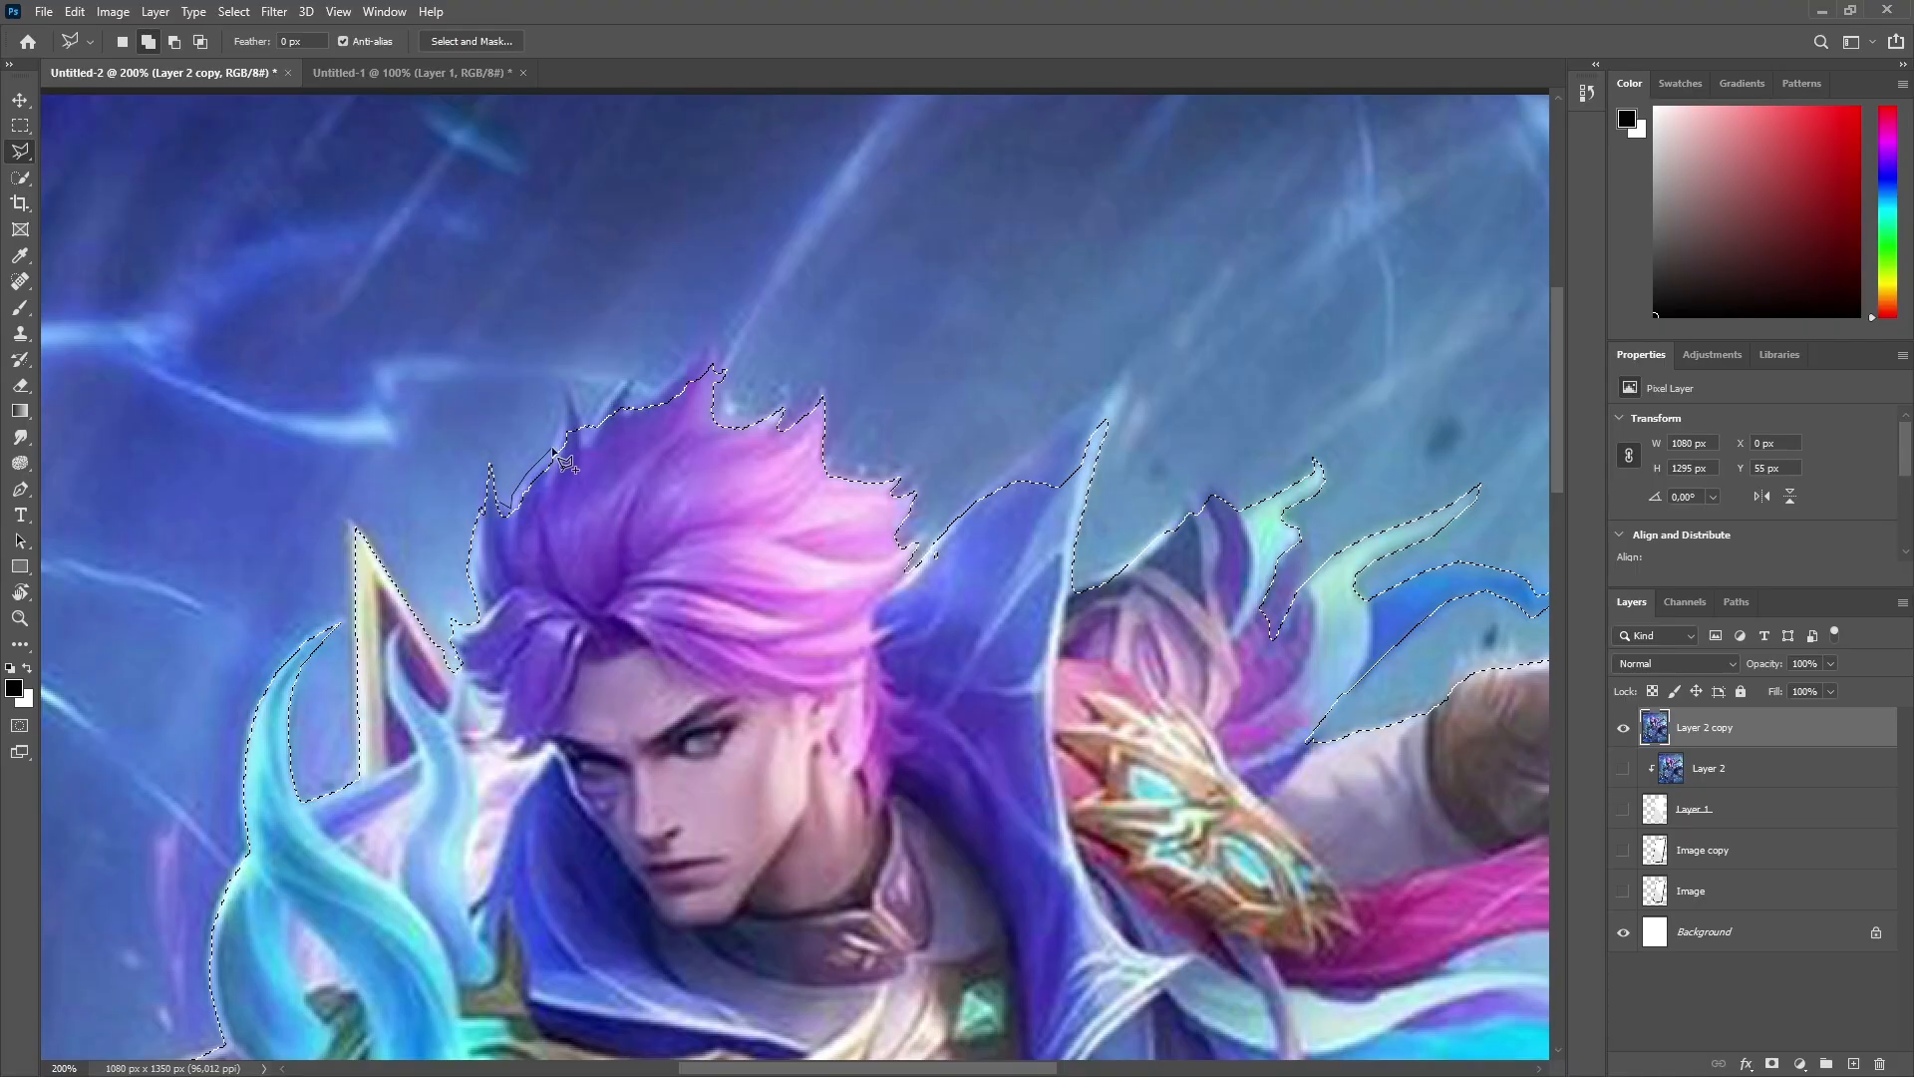
pyautogui.click(563, 385)
pyautogui.click(579, 452)
pyautogui.hotkey('ctrl', 'd')
pyautogui.scroll(1, 568, 509)
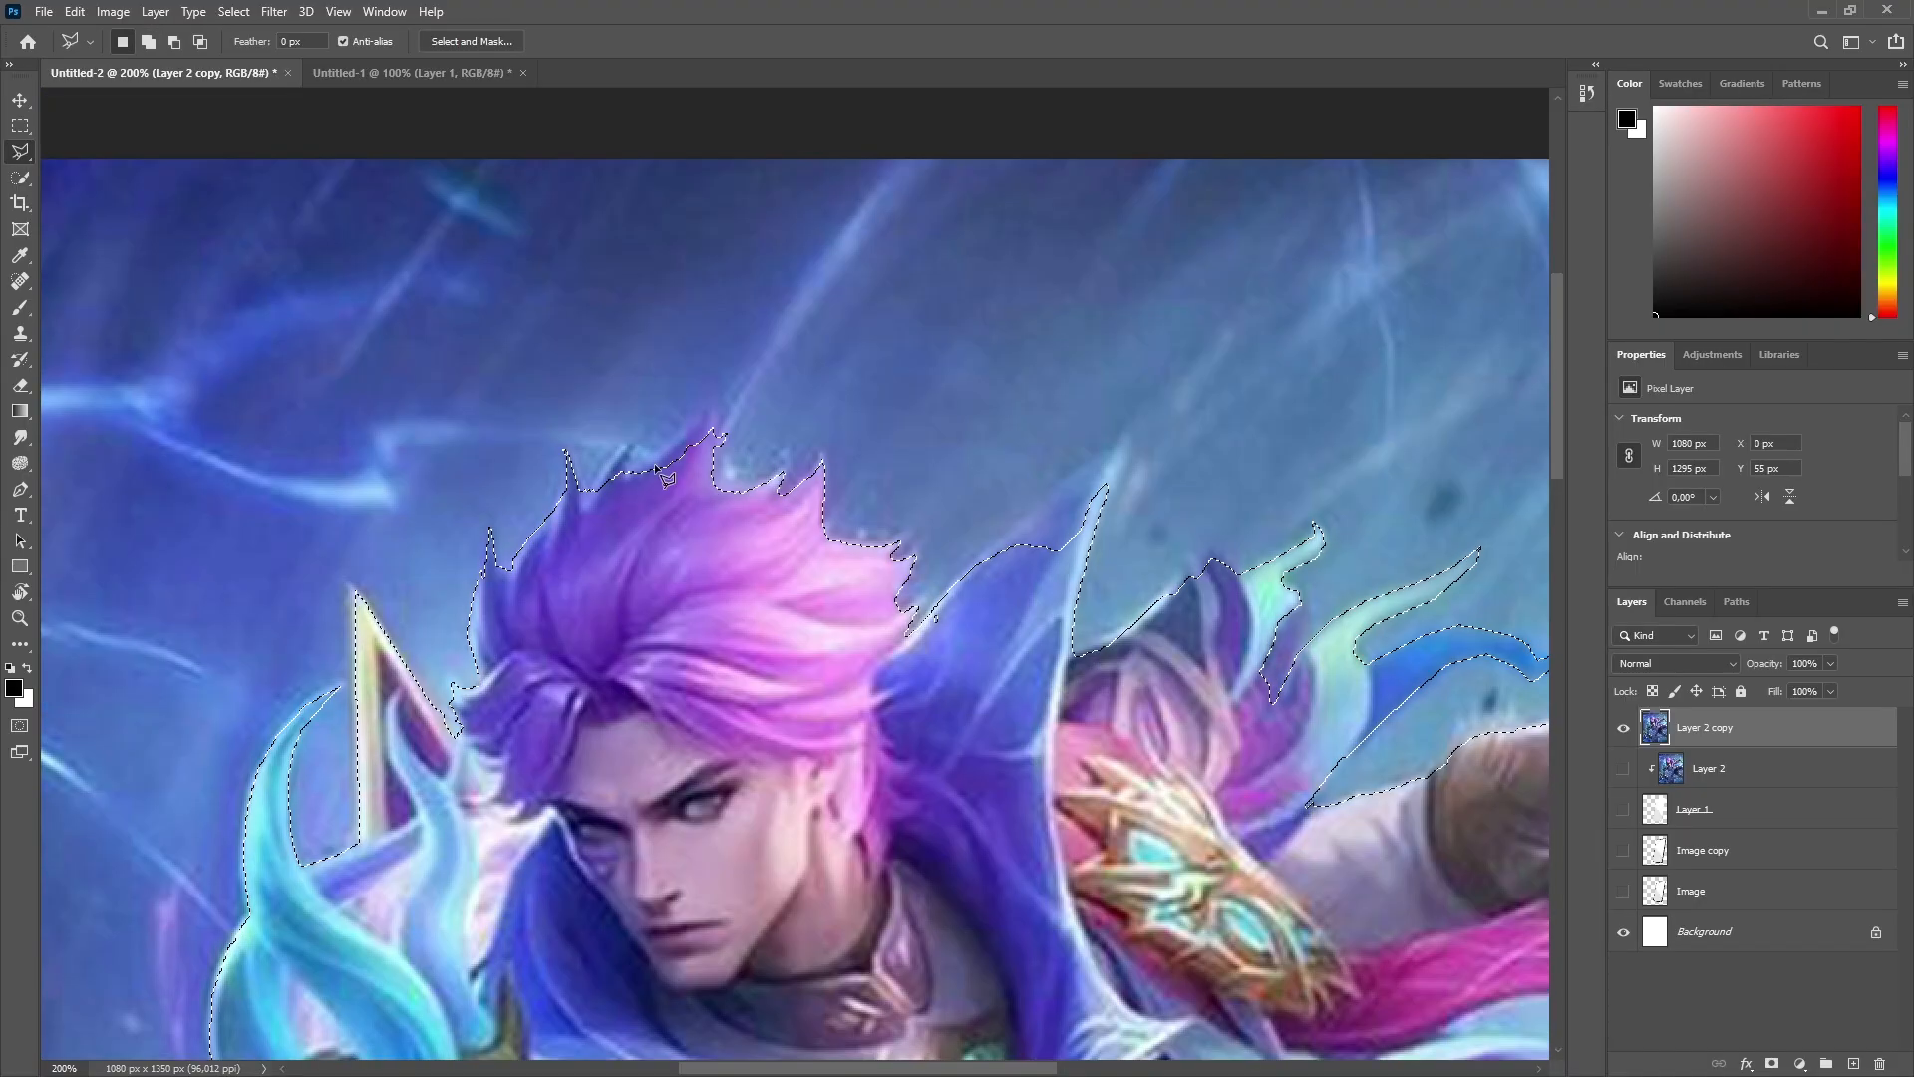
pyautogui.hotkey('ctrl', 'z')
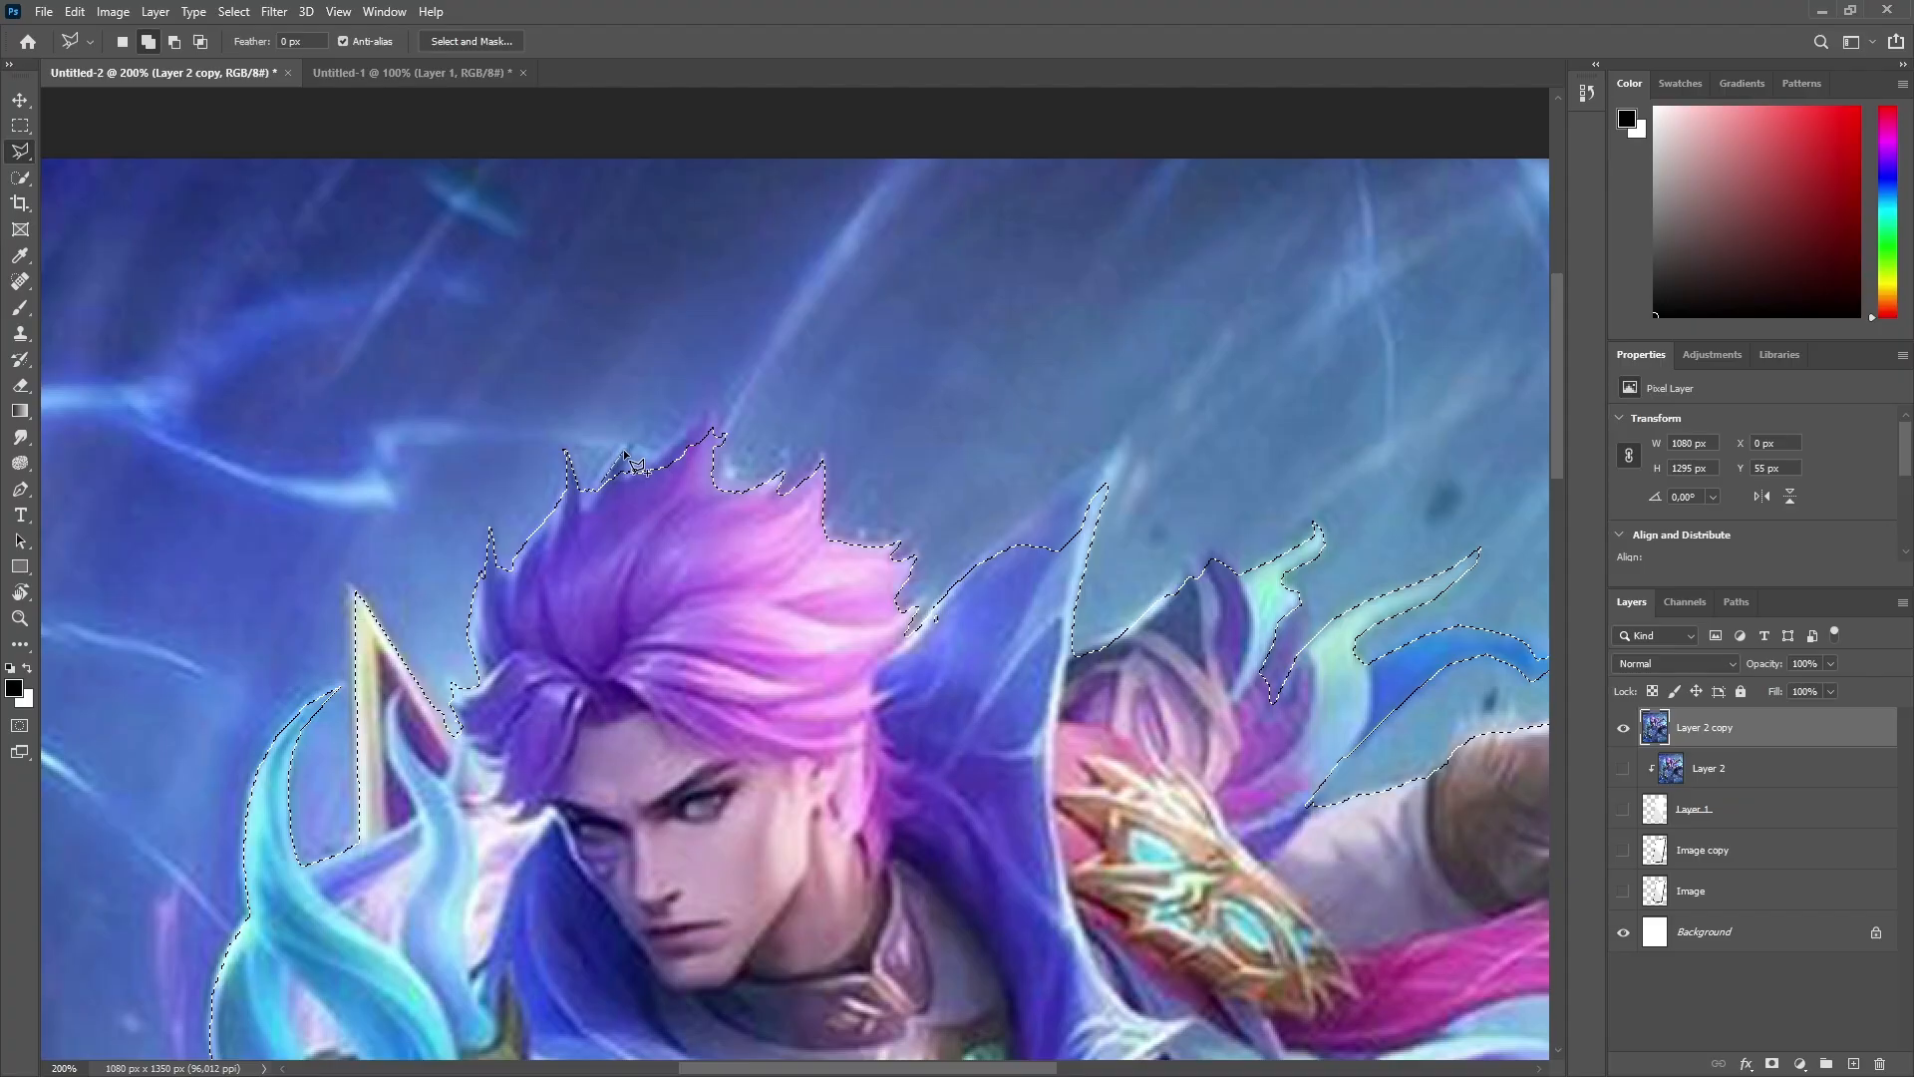
# Step: Add the hair's topmost peak and the missed notch just right of it to the selection
pyautogui.scroll(1, 638, 478)
pyautogui.keyDown('shift'); pyautogui.click(639, 520); pyautogui.keyUp('shift')
pyautogui.click(709, 462)
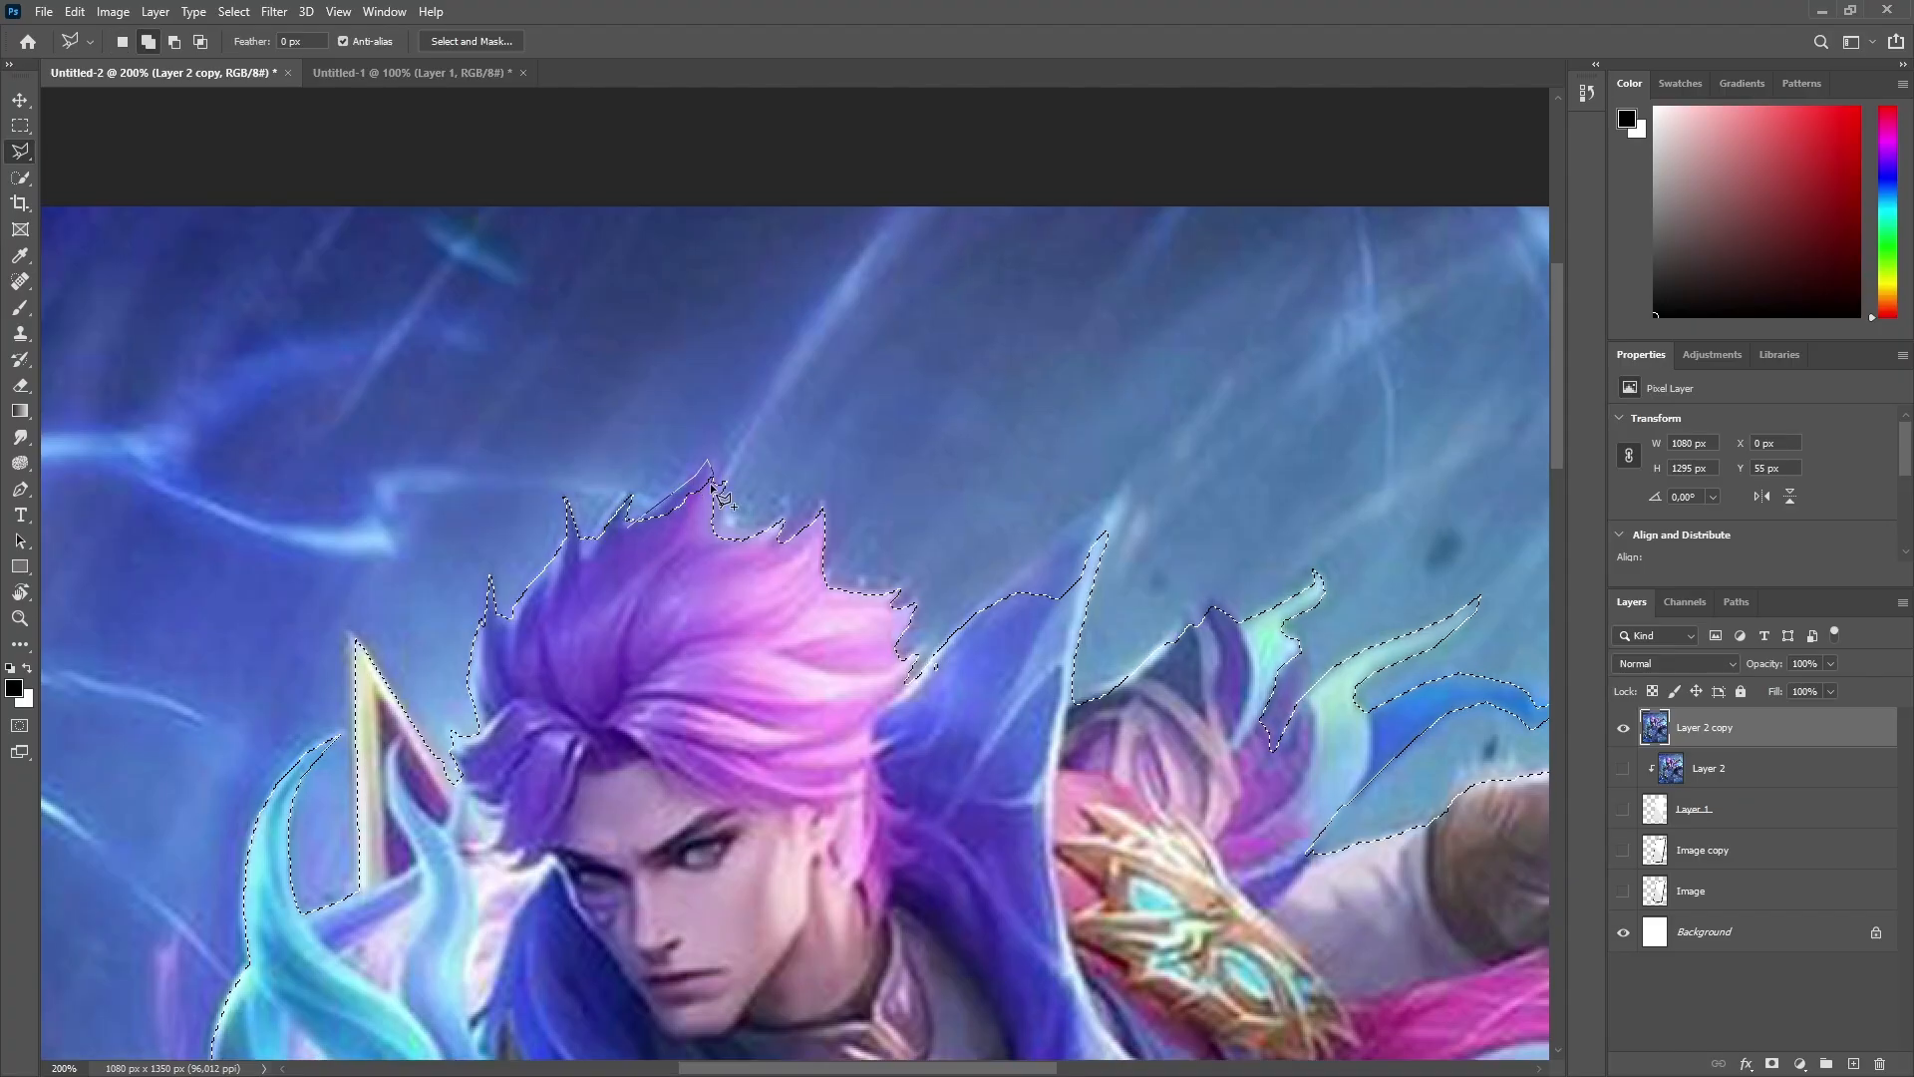
pyautogui.doubleClick(707, 506)
pyautogui.scroll(-1, 1045, 455)
pyautogui.keyDown('shift'); pyautogui.click(720, 429); pyautogui.keyUp('shift')
pyautogui.click(723, 457)
pyautogui.click(732, 469)
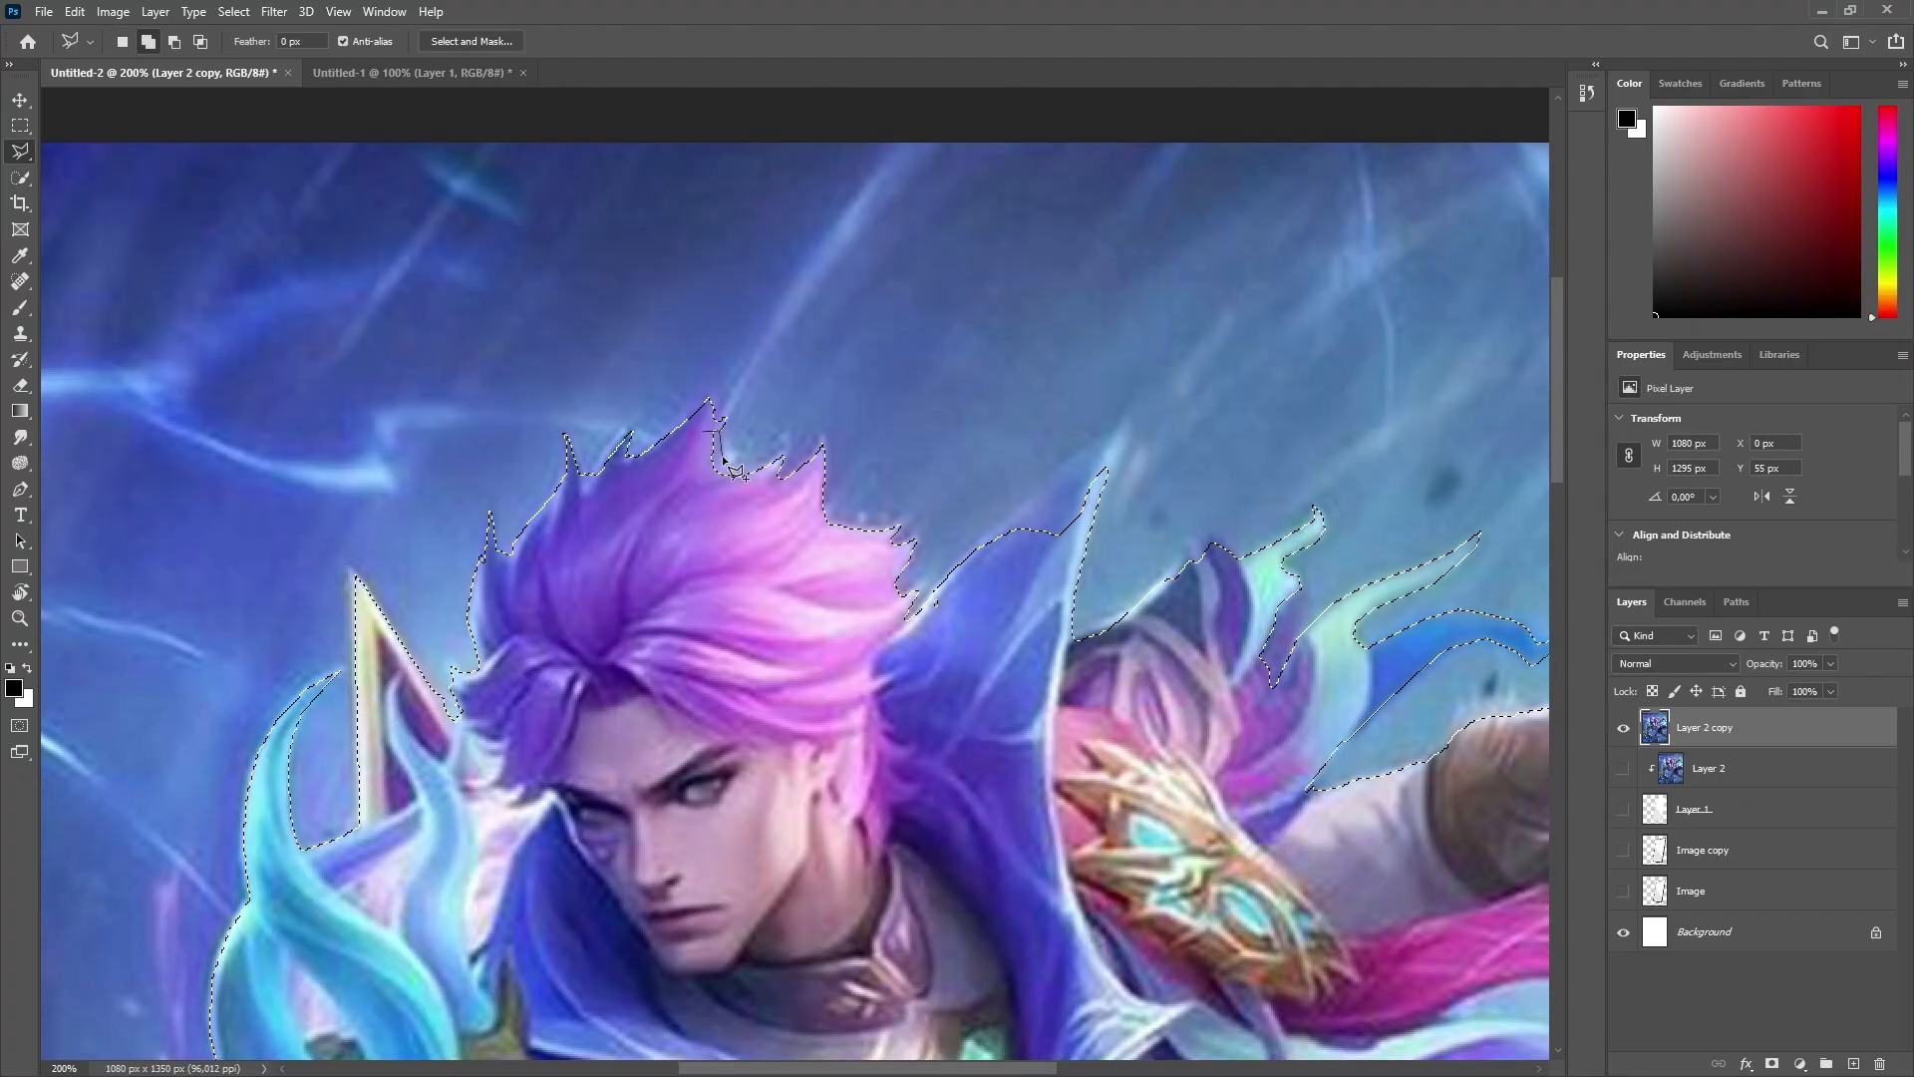
pyautogui.click(754, 471)
pyautogui.click(735, 499)
pyautogui.doubleClick(702, 474)
# Step: Add the tall pointed tip of the blue collar behind the head to the selection
pyautogui.scroll(-1, 819, 488)
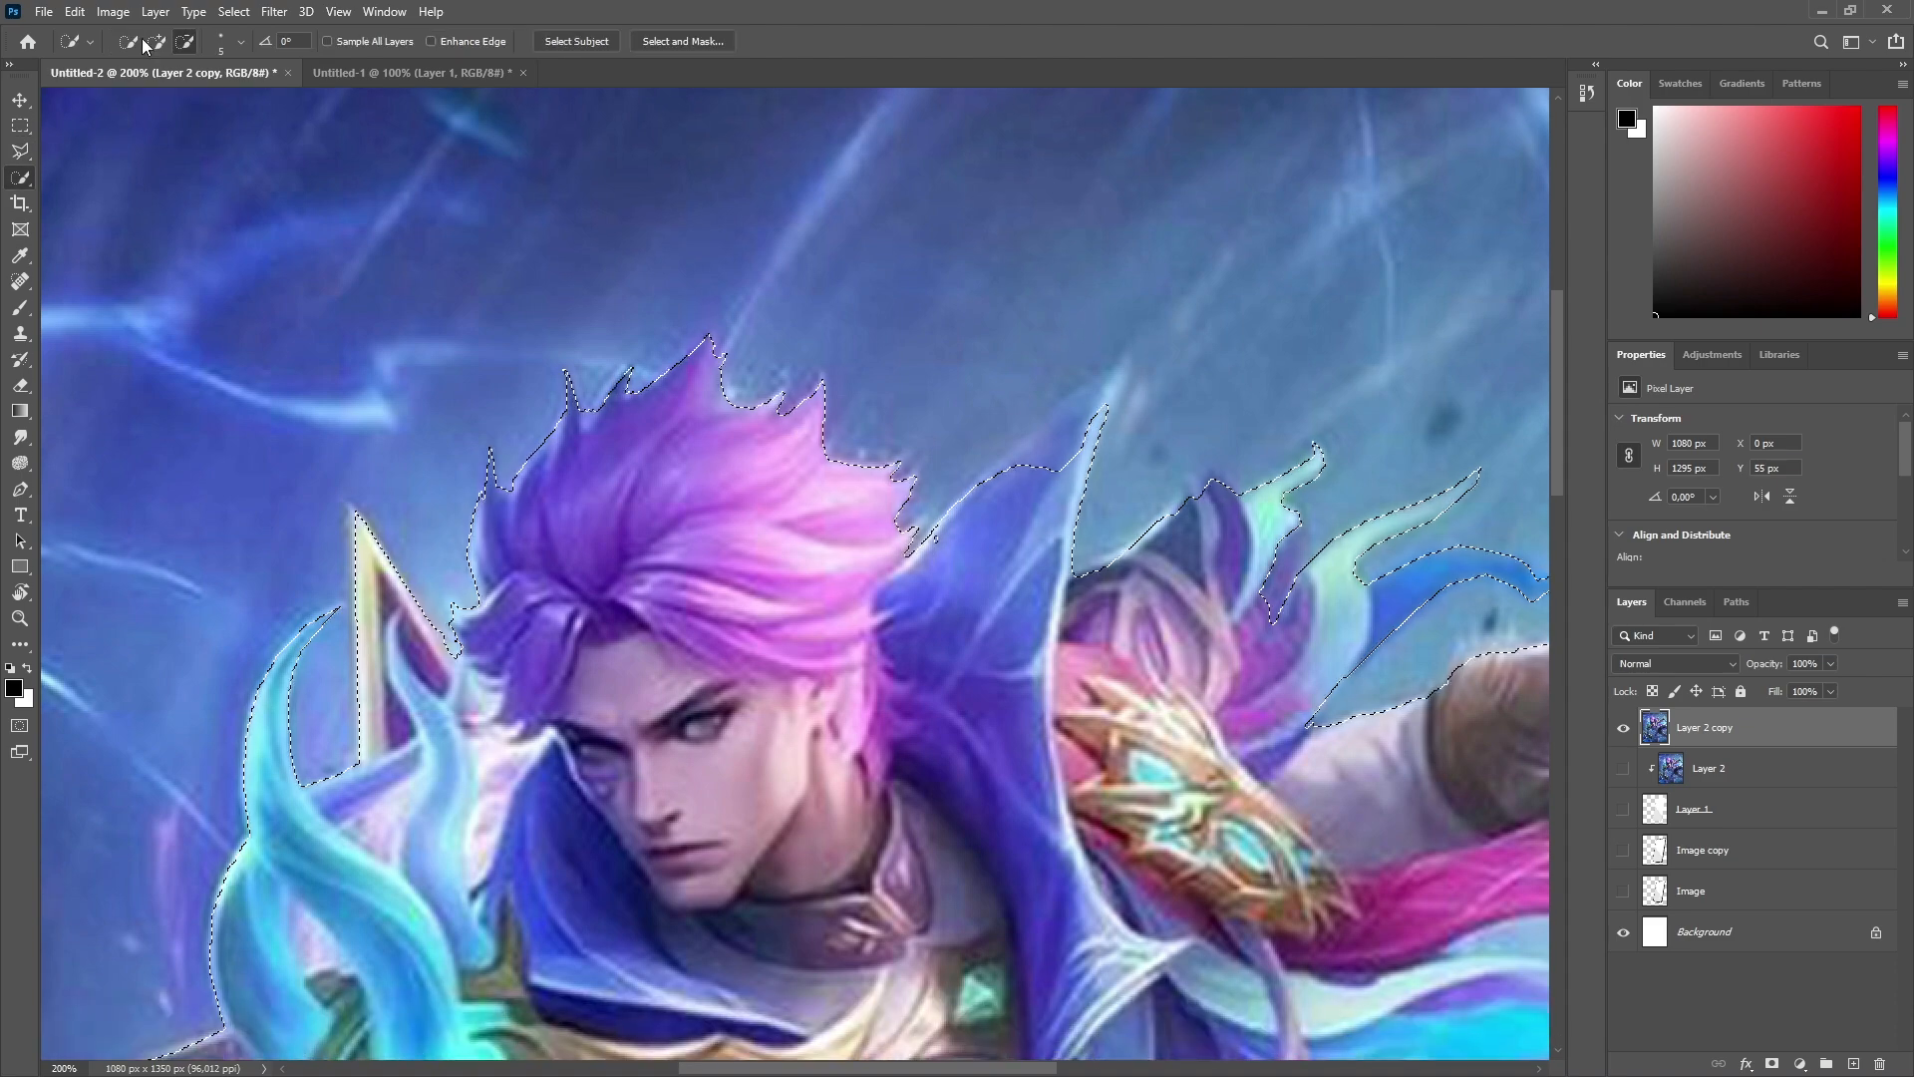
pyautogui.keyDown('shift'); pyautogui.click(955, 507); pyautogui.keyUp('shift')
pyautogui.click(1038, 426)
pyautogui.click(1074, 390)
pyautogui.click(1113, 372)
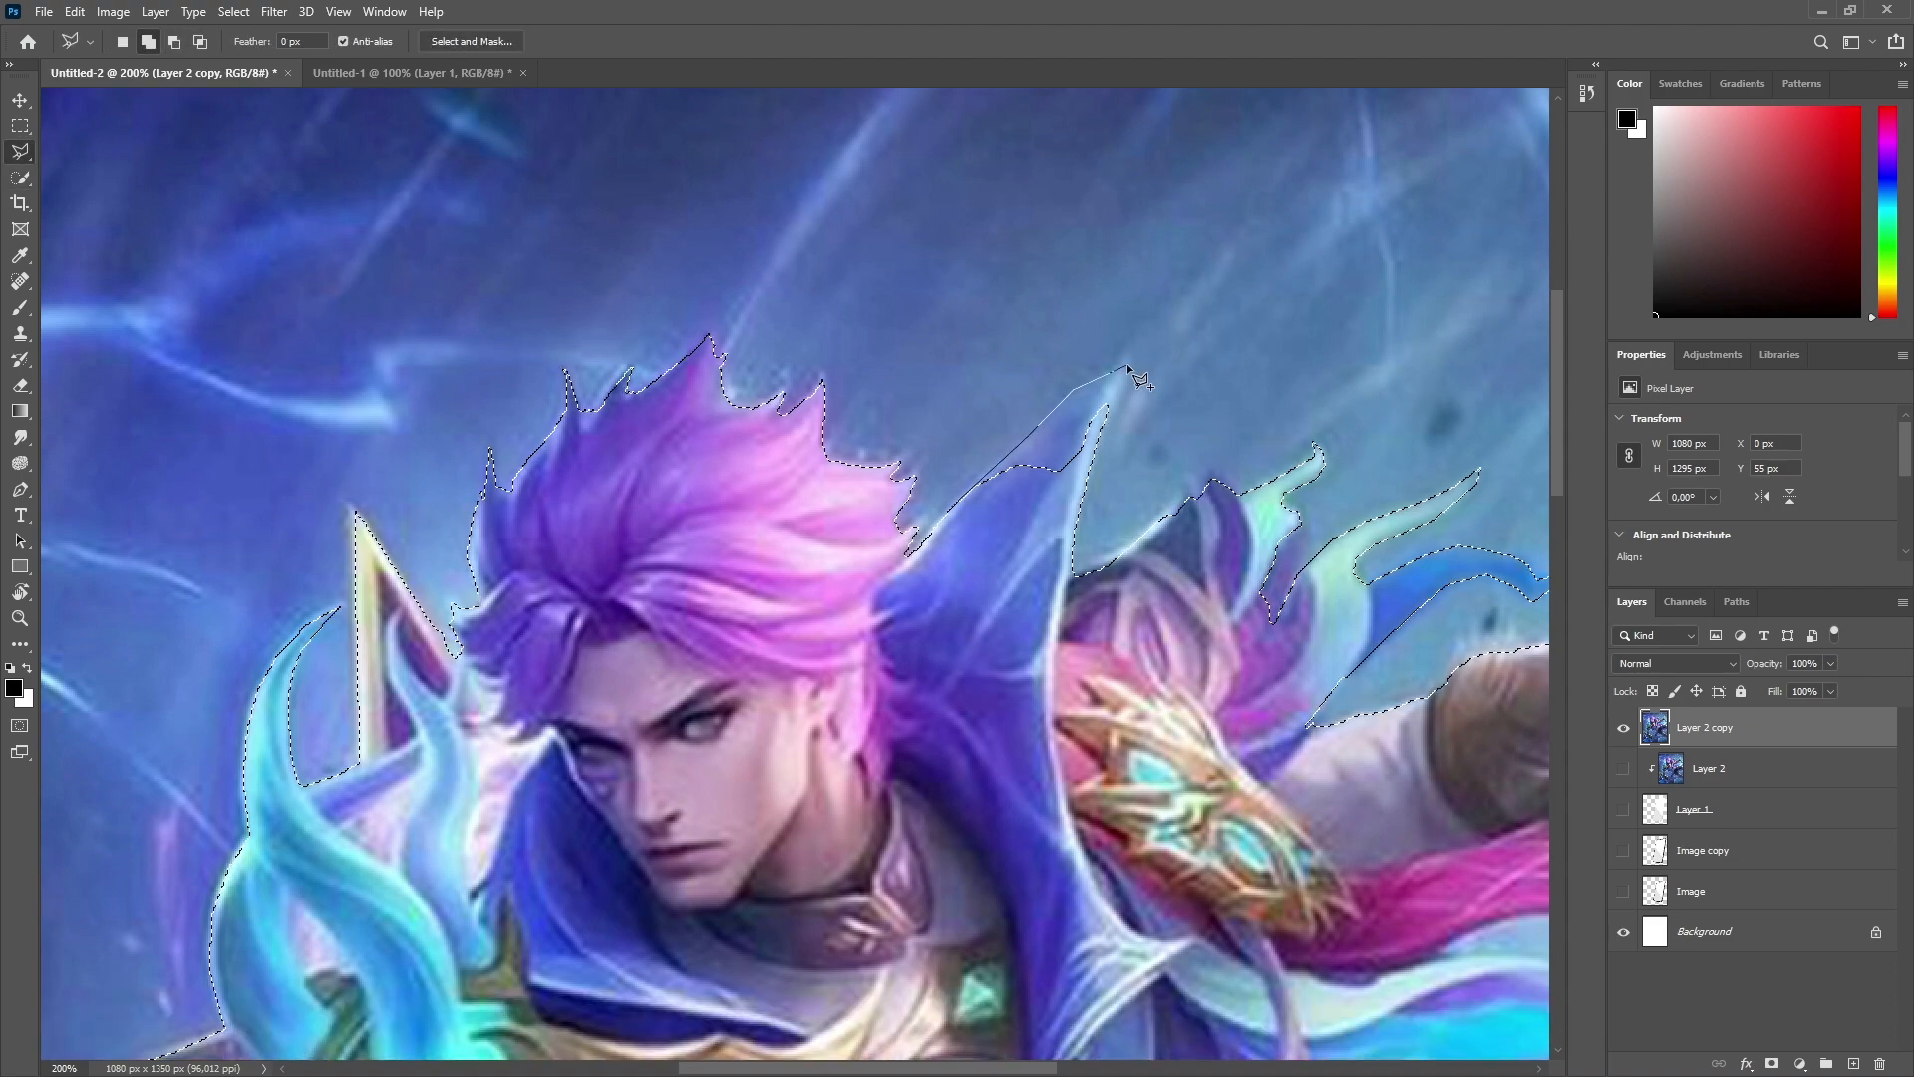
pyautogui.click(1126, 354)
pyautogui.click(1131, 373)
pyautogui.click(1031, 568)
pyautogui.doubleClick(950, 576)
# Step: Add the missed edge of the dark feathered cloth beside the collar to the selection
pyautogui.moveTo(1023, 535)
pyautogui.mouseDown()
pyautogui.moveTo(1021, 487)
pyautogui.moveTo(702, 362)
pyautogui.mouseUp()
pyautogui.keyDown('shift'); pyautogui.click(746, 398); pyautogui.keyUp('shift')
pyautogui.click(820, 373)
pyautogui.click(817, 410)
pyautogui.doubleClick(739, 449)
pyautogui.moveTo(1227, 439); pyautogui.dragTo(897, 396)
pyautogui.hotkey('ctrl', '-')
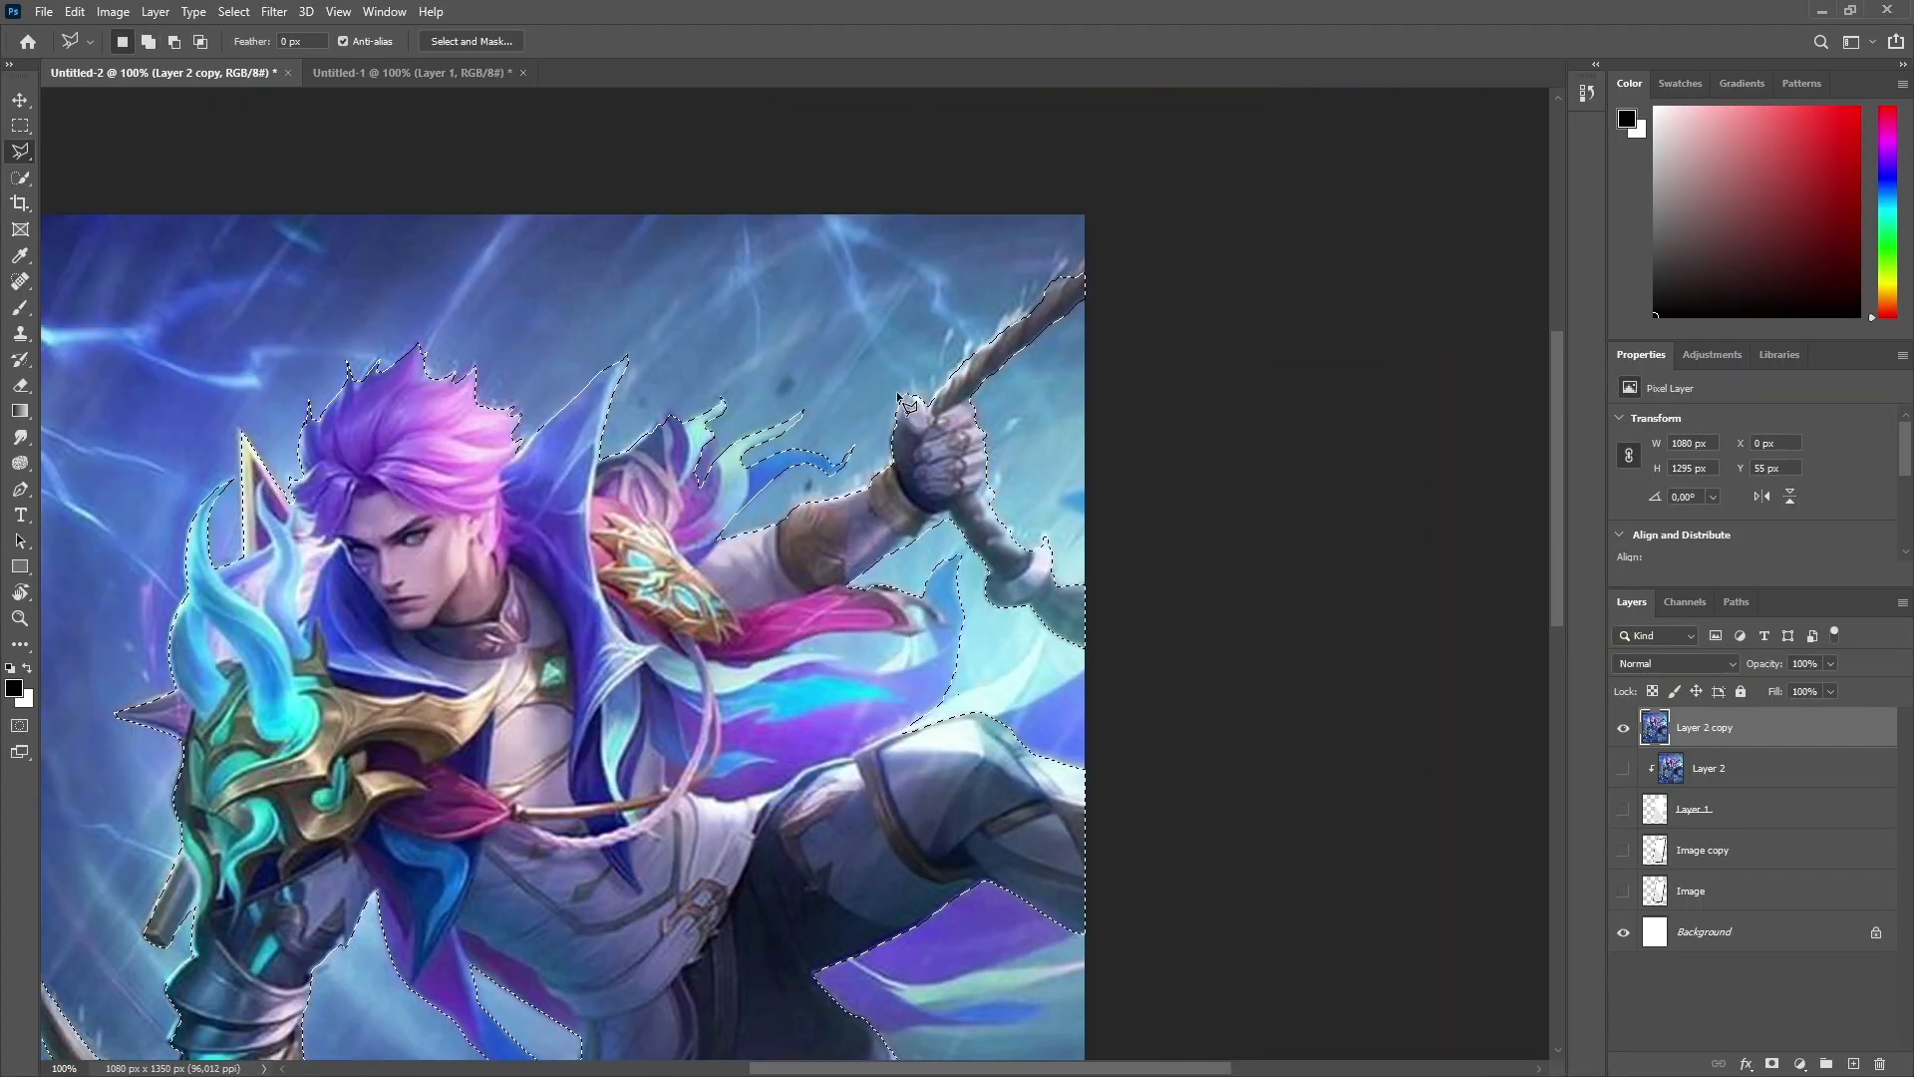
pyautogui.scroll(-5, 785, 473)
pyautogui.moveTo(521, 561); pyautogui.dragTo(700, 410)
pyautogui.scroll(2, 1114, 584)
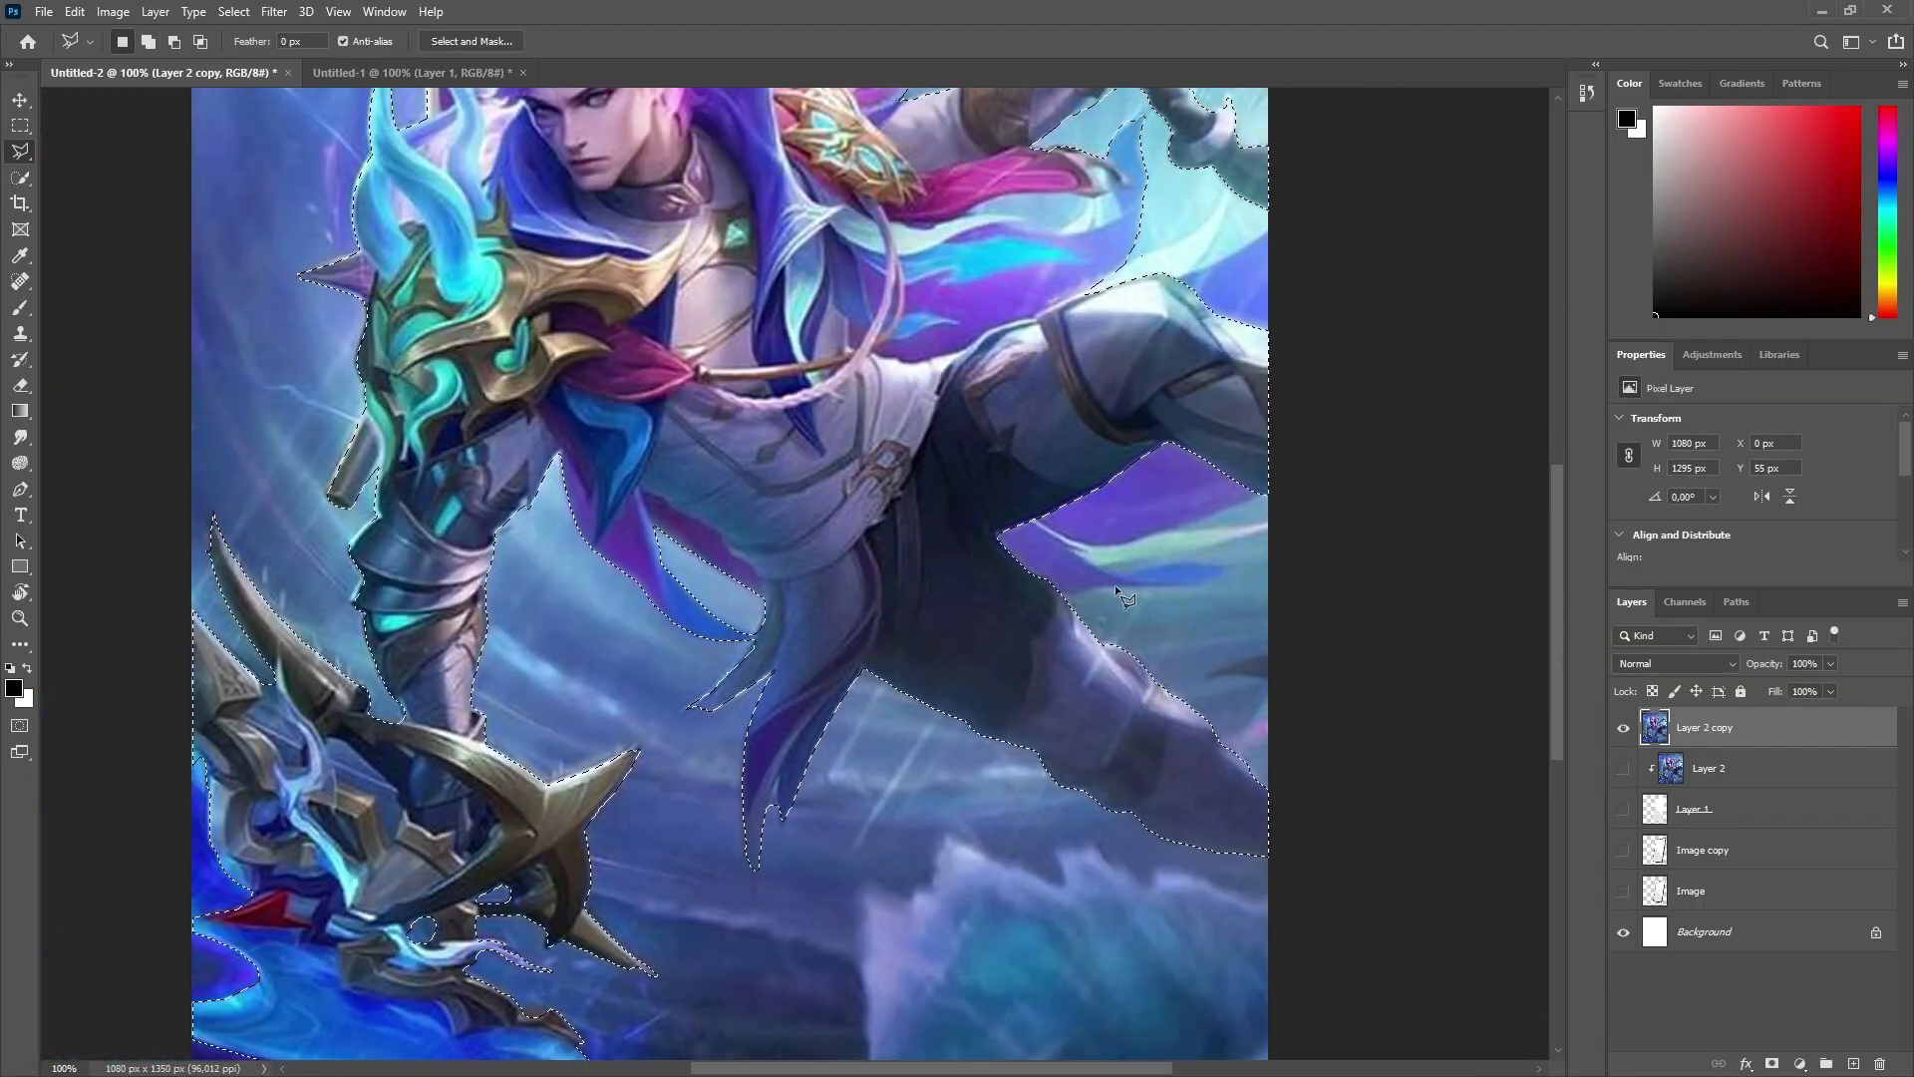
# Step: Mask Layer 2 copy from the selection and refine the mask with Smooth 21, Feather 2.3 px, Contrast 20% and Shift Edge -25%
pyautogui.click(1771, 1063)
pyautogui.scroll(4, 1368, 616)
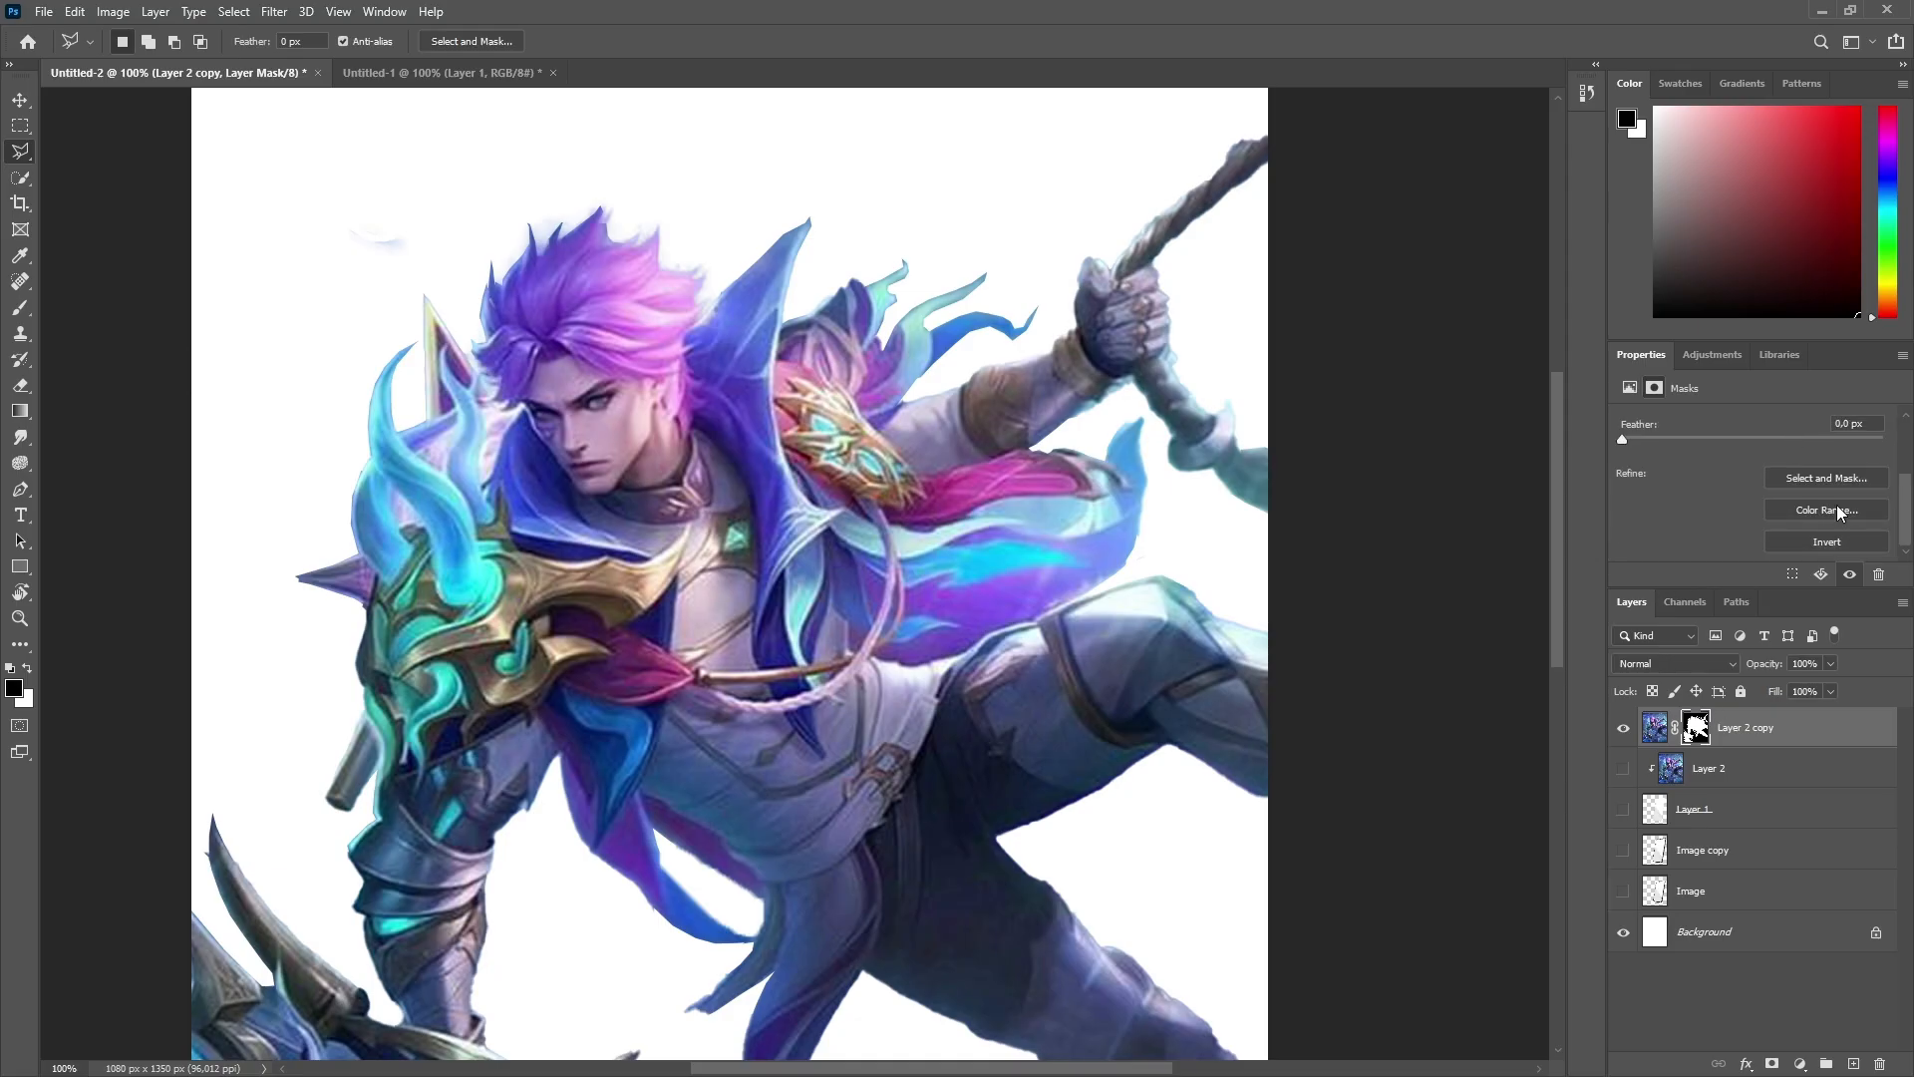
pyautogui.click(1833, 498)
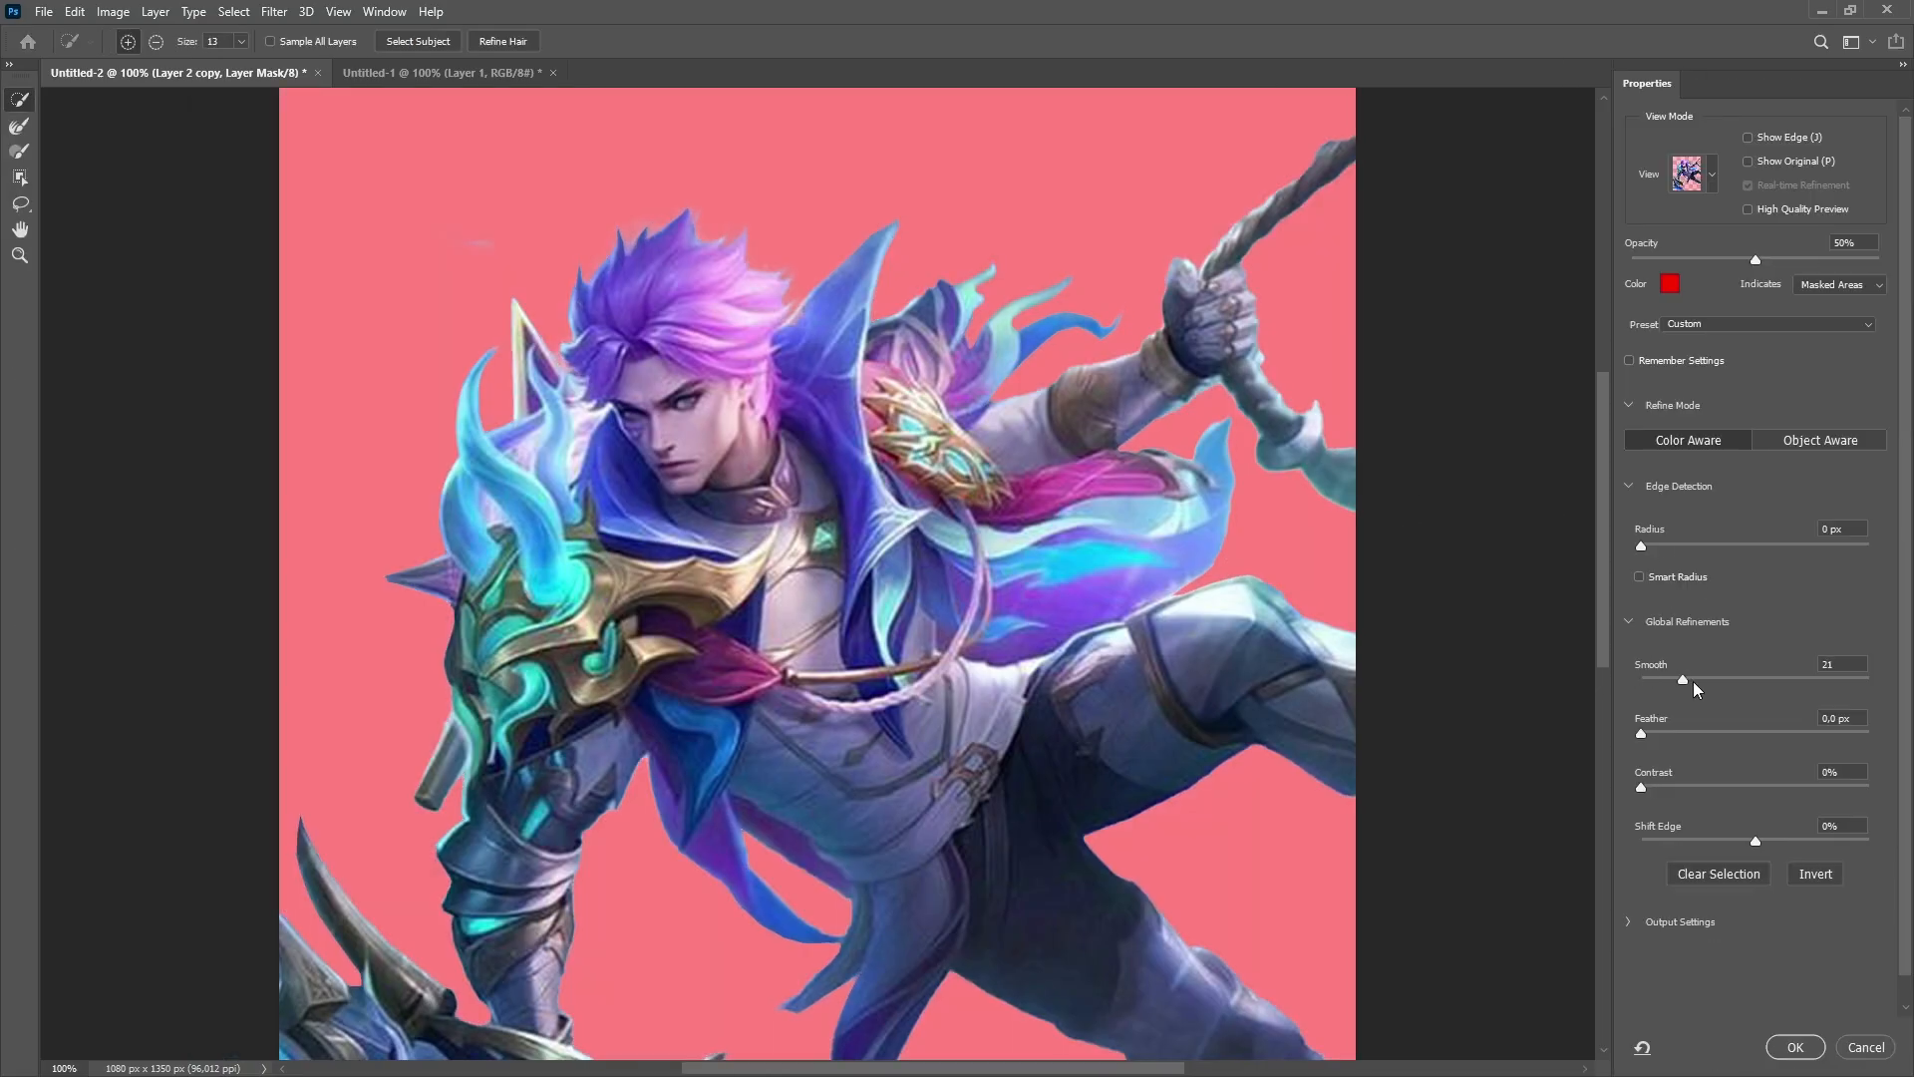
pyautogui.moveTo(1679, 704); pyautogui.dragTo(1702, 706)
pyautogui.hotkey('ctrl', '-')
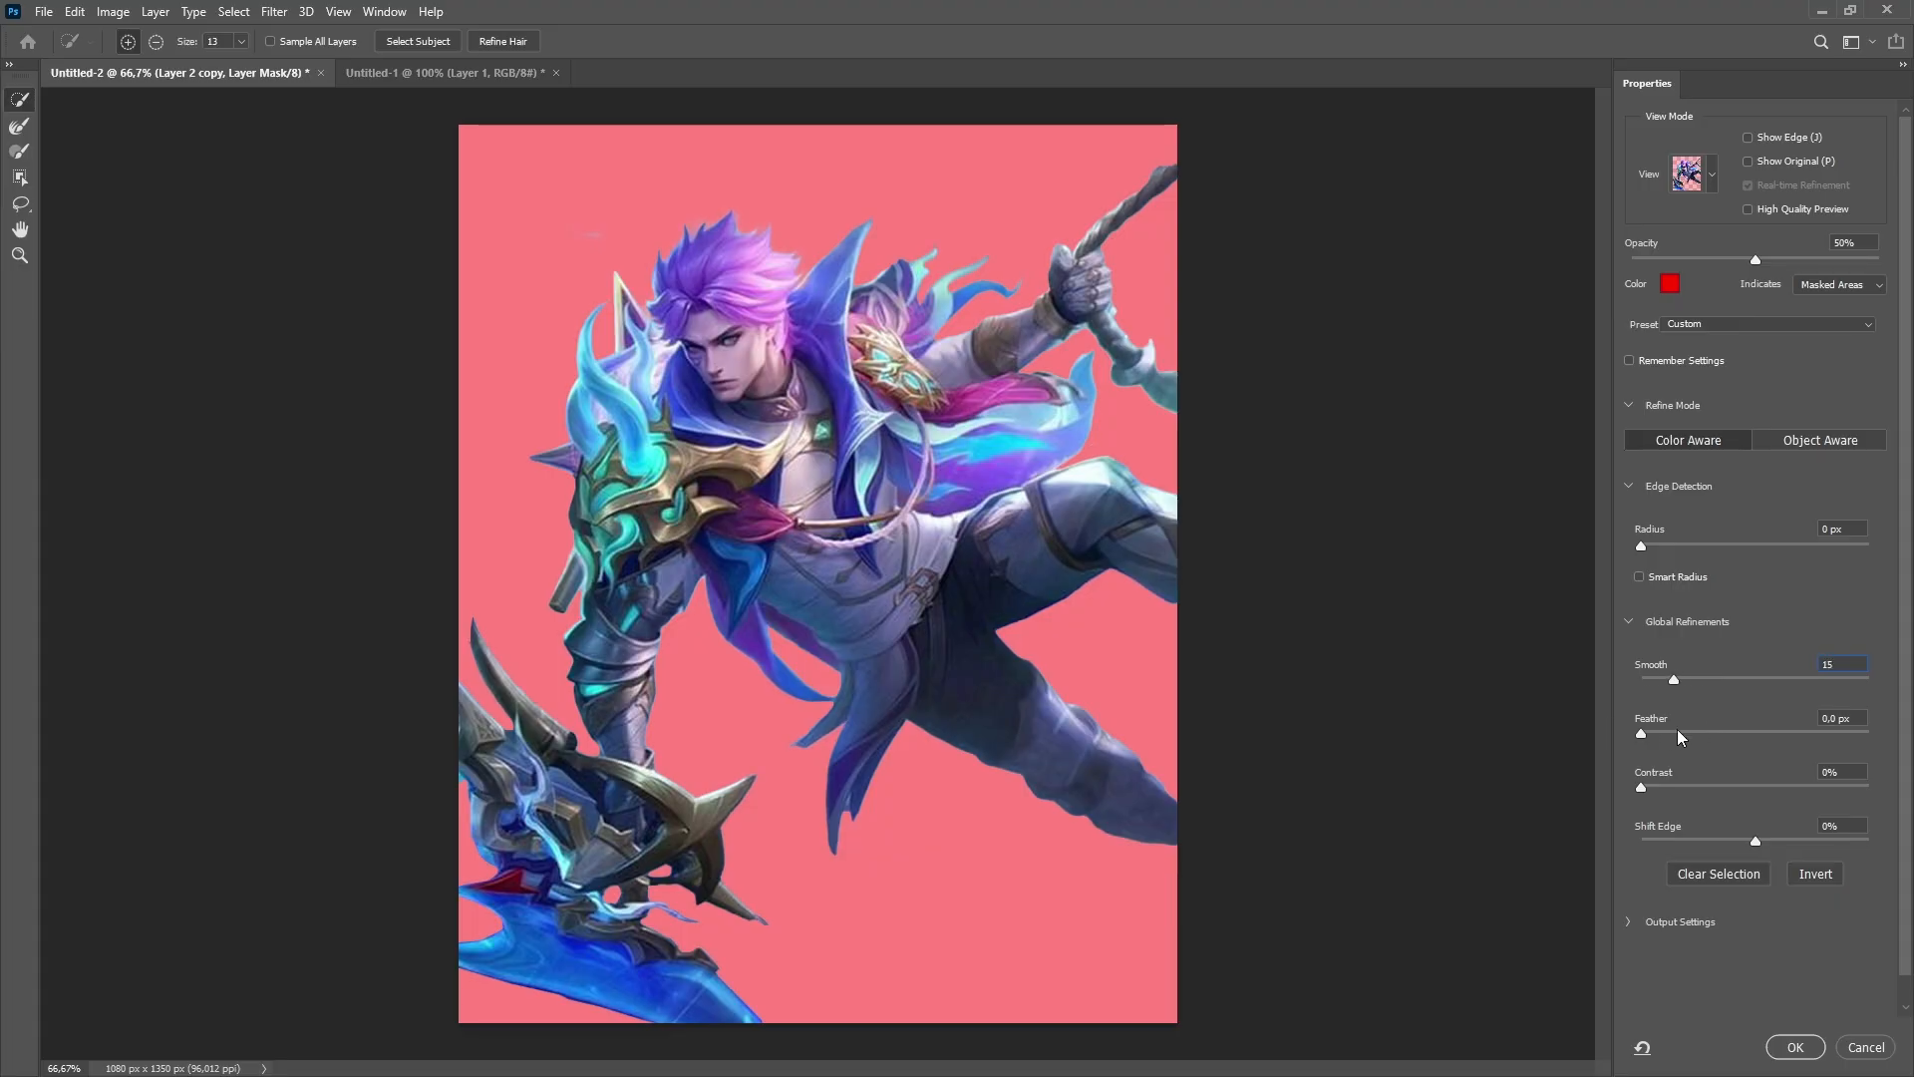
pyautogui.moveTo(1654, 733)
pyautogui.mouseDown()
pyautogui.moveTo(1713, 740)
pyautogui.moveTo(1654, 730)
pyautogui.moveTo(1671, 737)
pyautogui.mouseUp()
pyautogui.moveTo(1757, 839)
pyautogui.mouseDown()
pyautogui.moveTo(1695, 846)
pyautogui.moveTo(1727, 845)
pyautogui.mouseUp()
pyautogui.moveTo(1643, 788); pyautogui.dragTo(1687, 787)
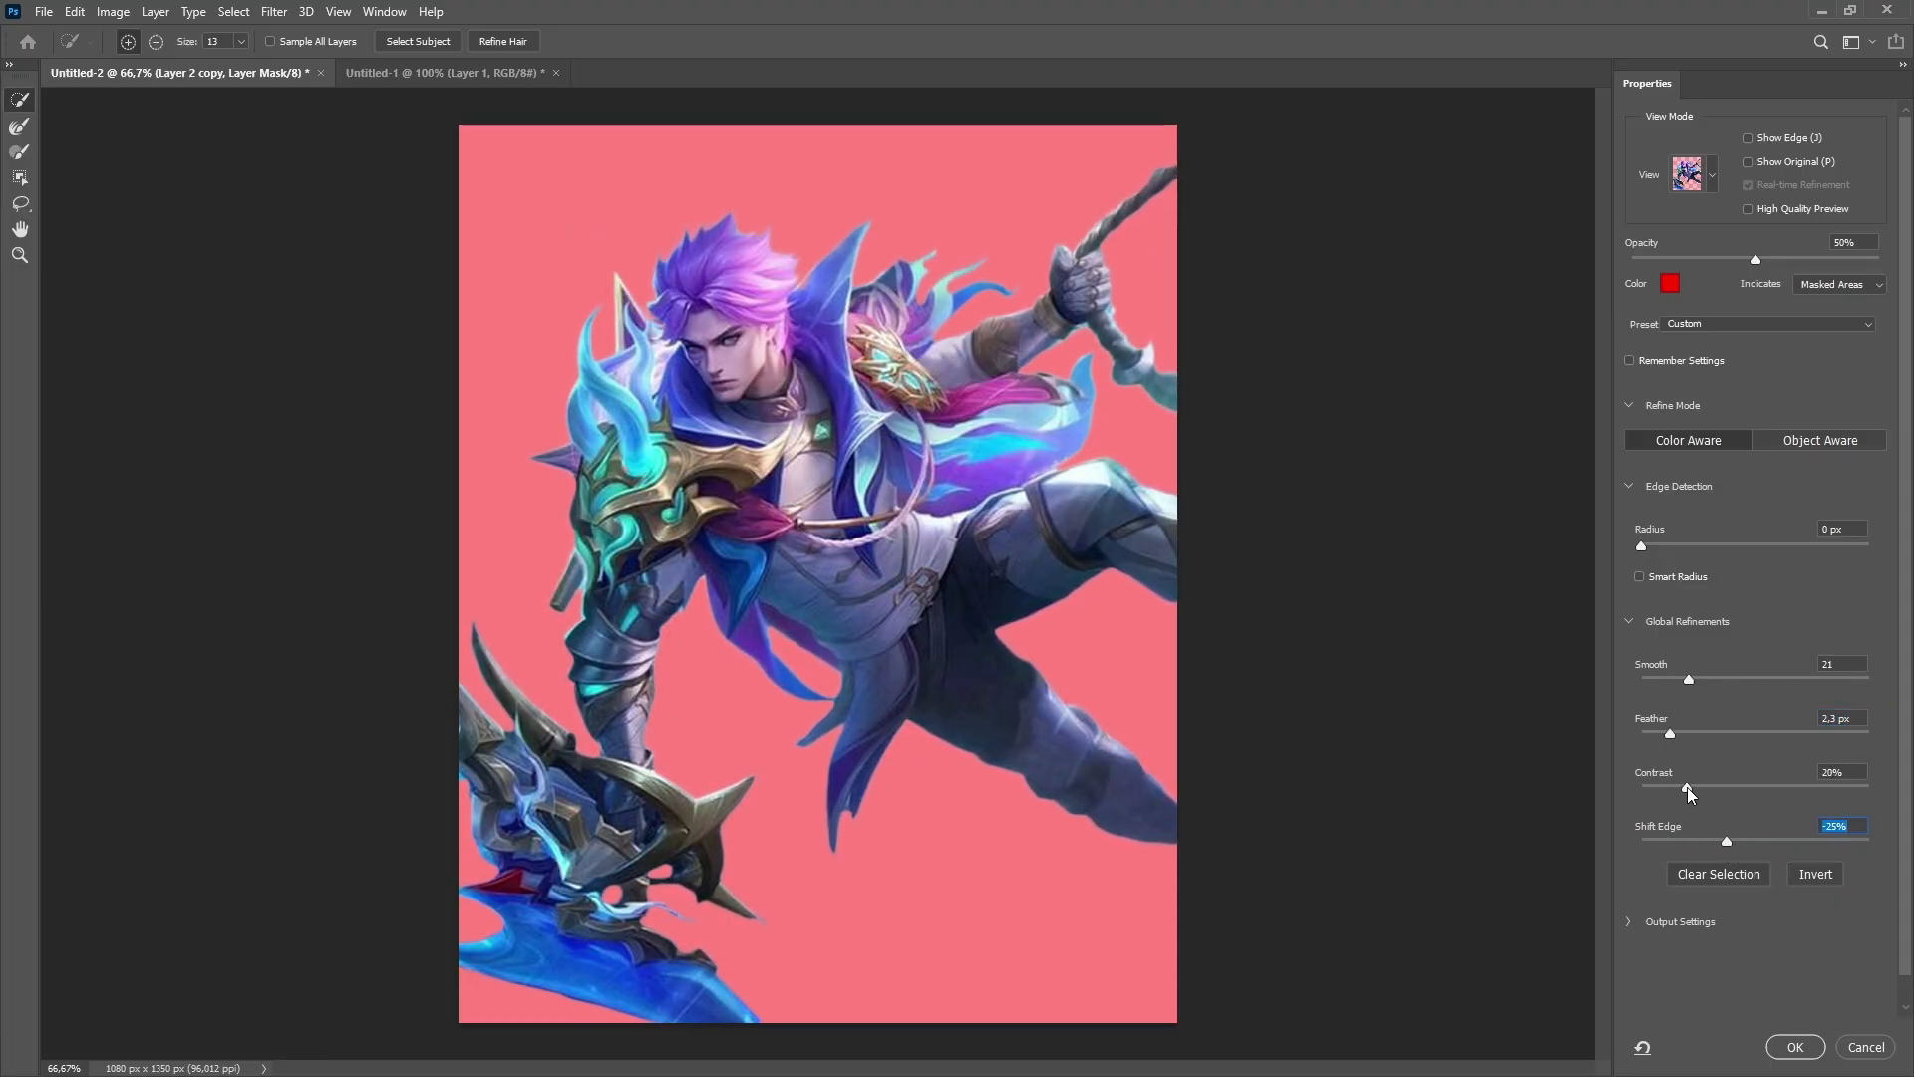
pyautogui.click(1795, 1047)
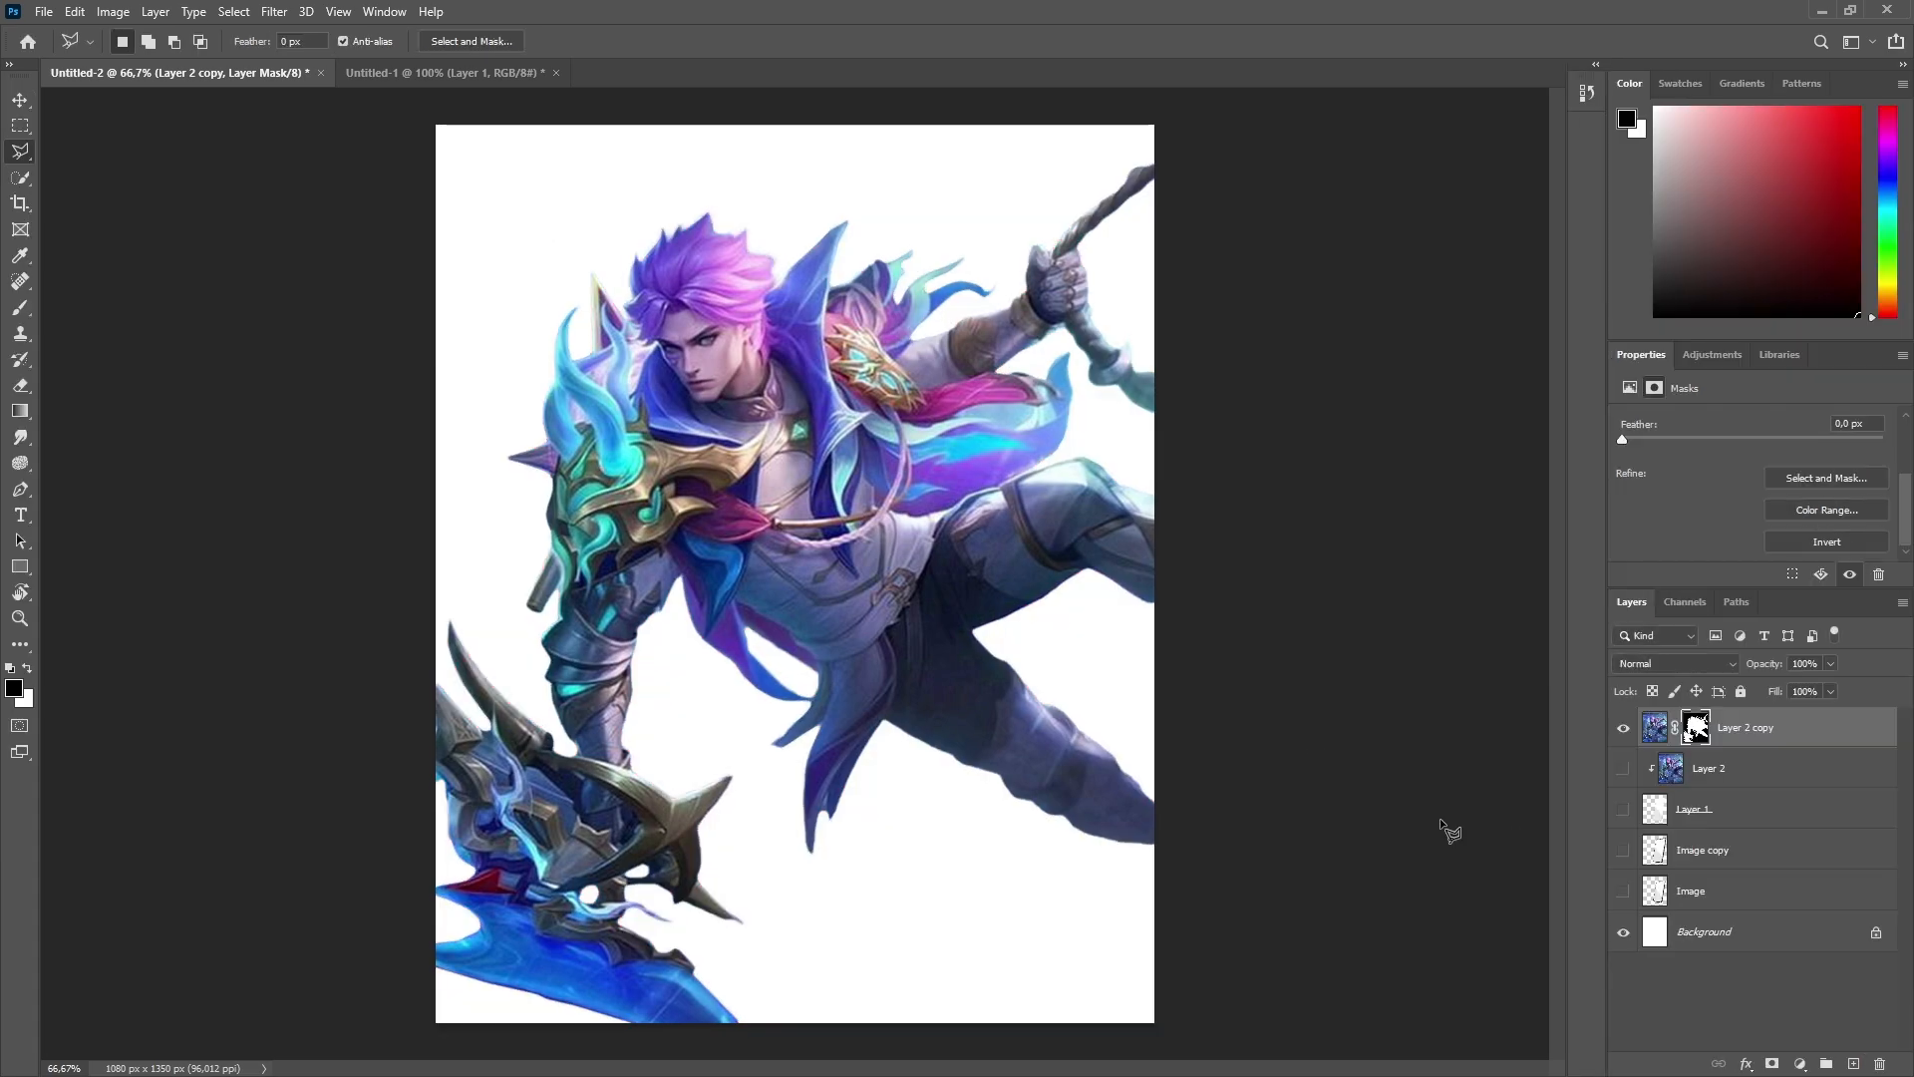
# Step: Show Layer 2, Layer 1, Image copy and Image again beneath the masked character
pyautogui.click(20, 100)
pyautogui.moveTo(1623, 808); pyautogui.dragTo(1625, 767)
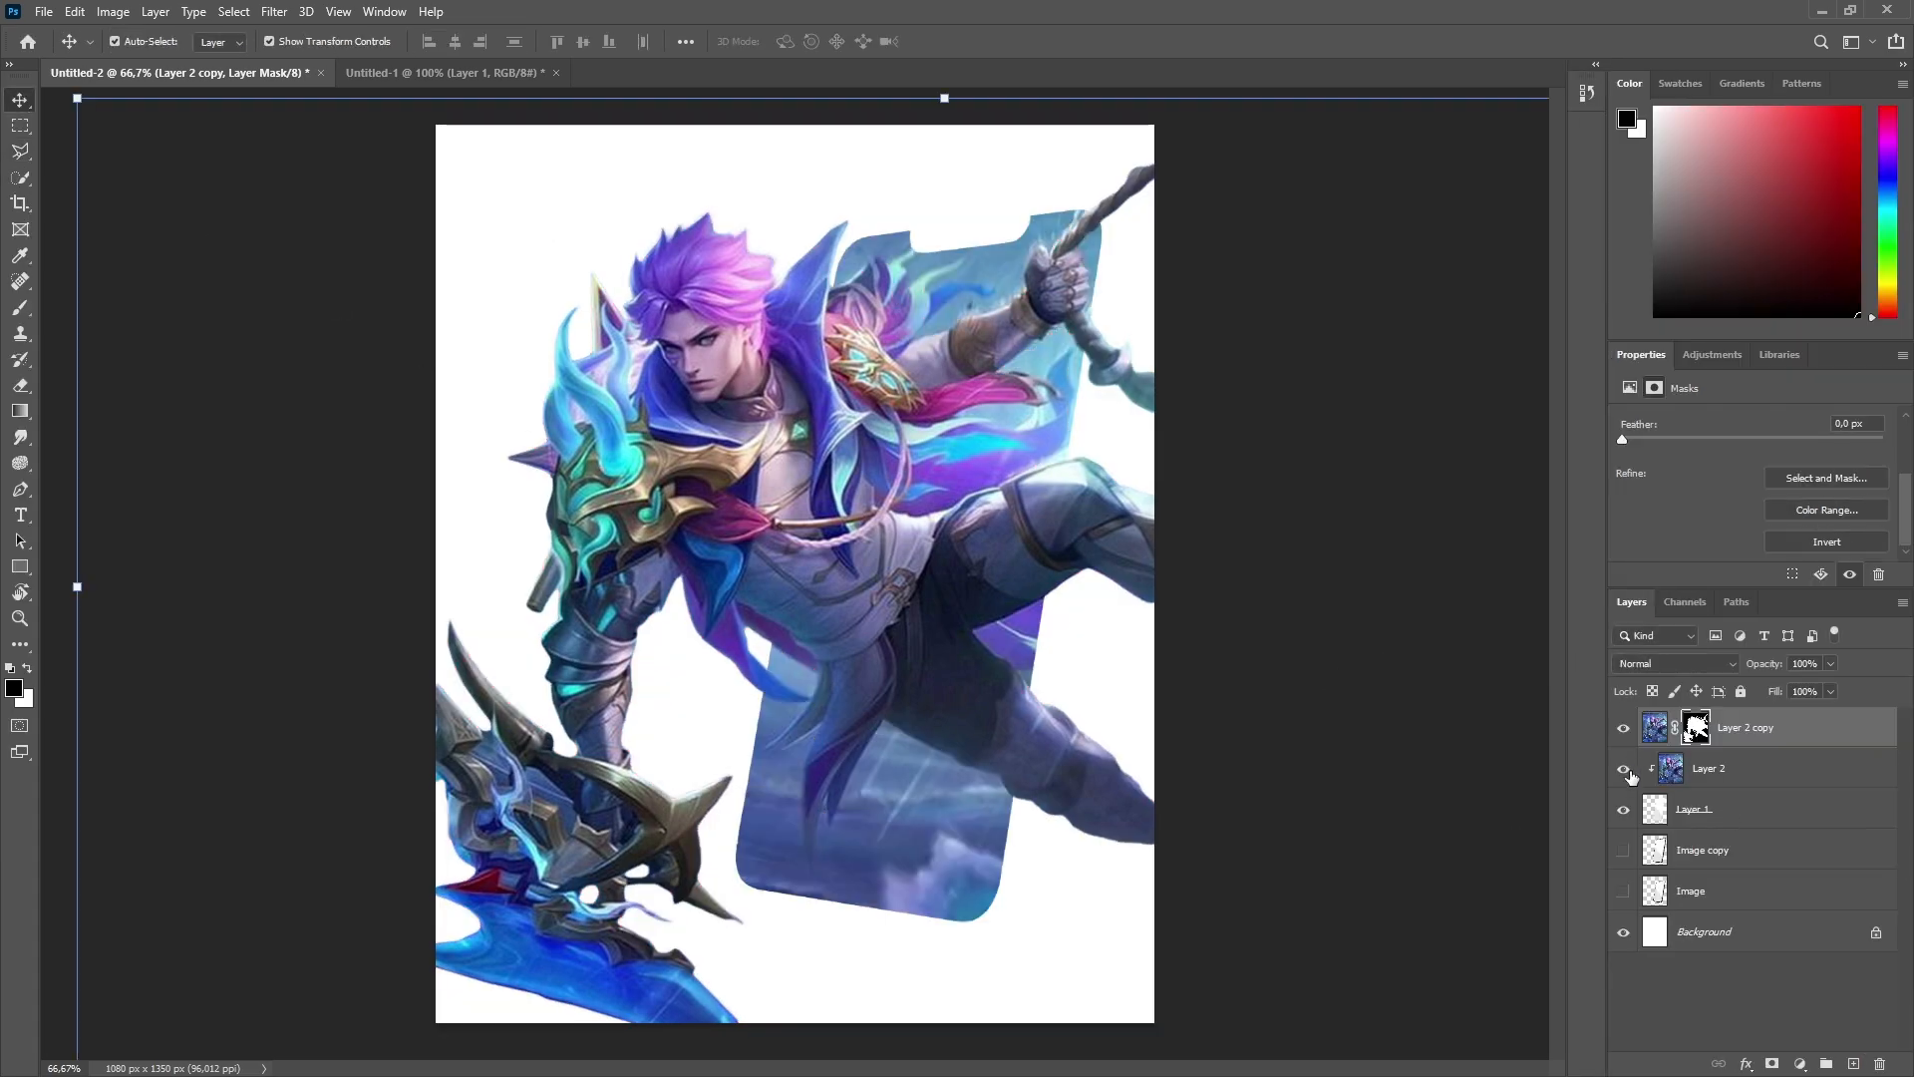
pyautogui.click(1624, 849)
pyautogui.click(1623, 890)
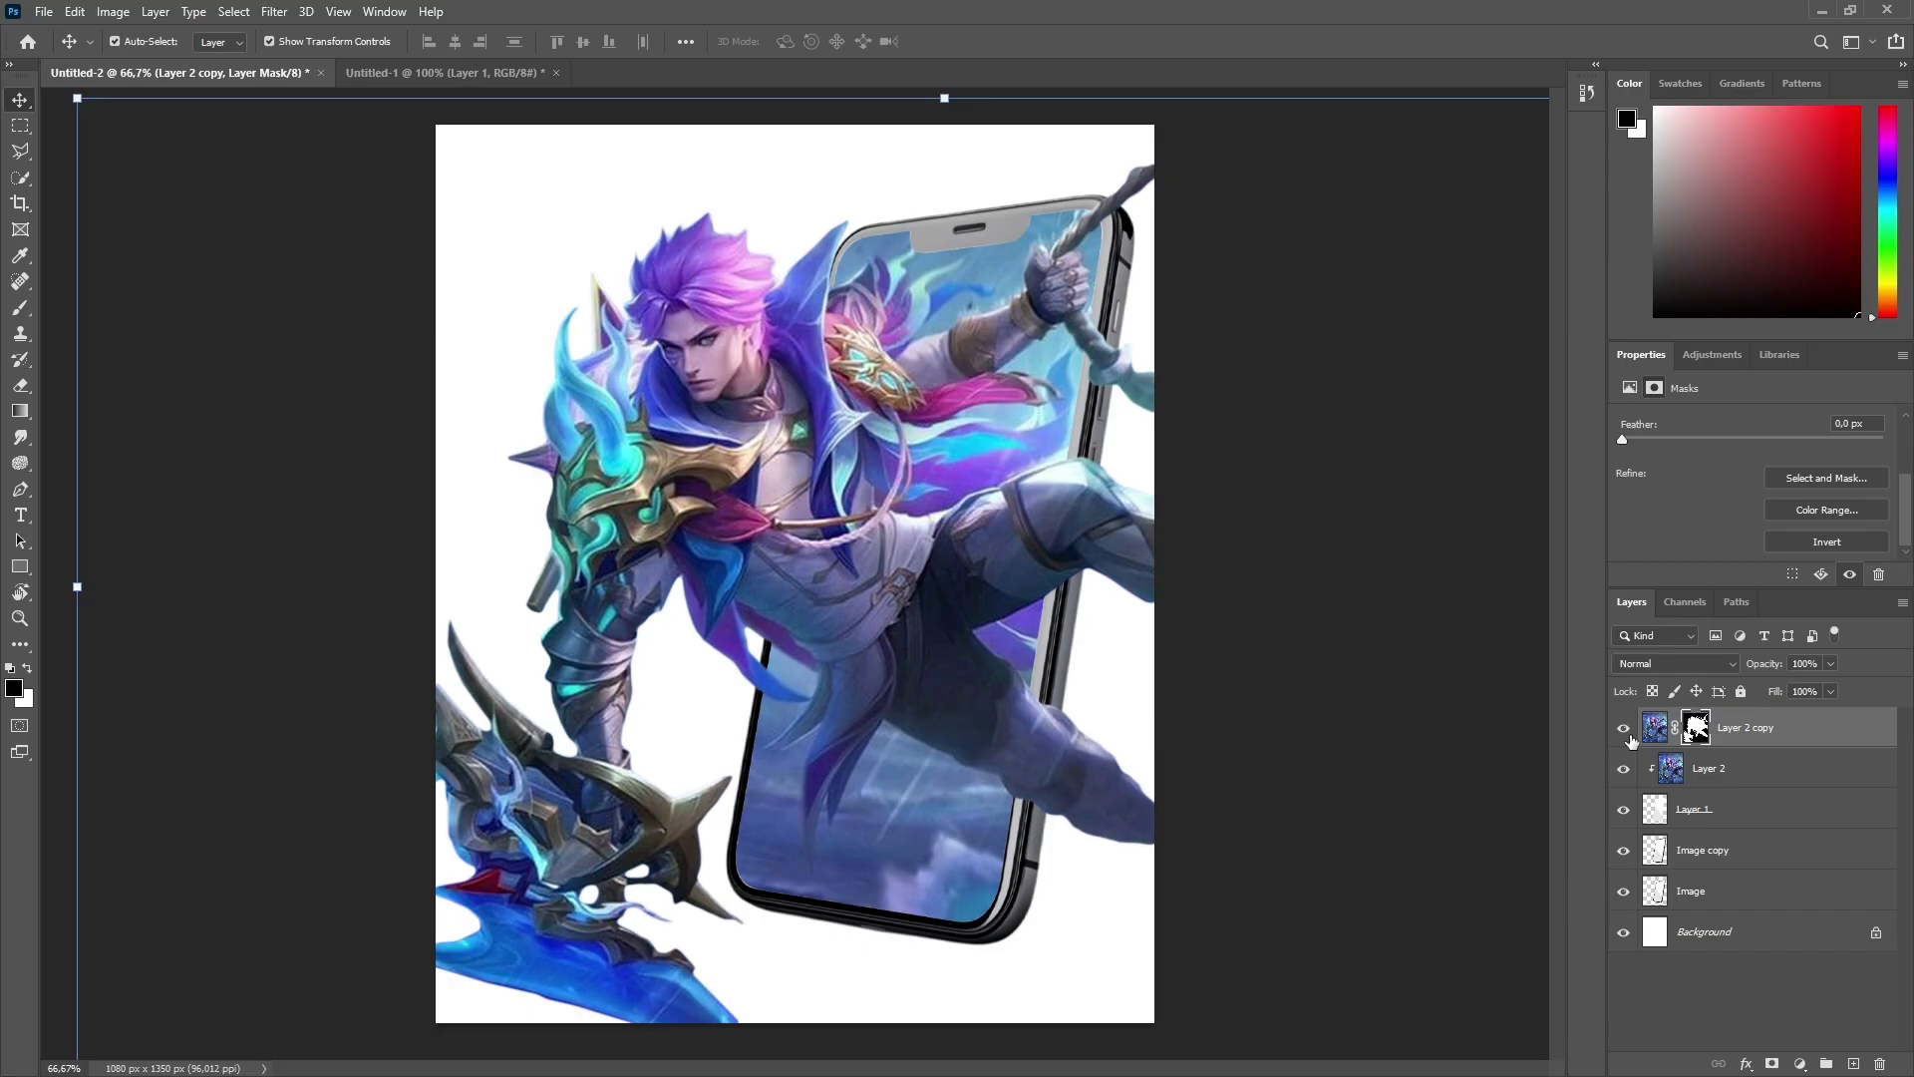
pyautogui.click(1714, 781)
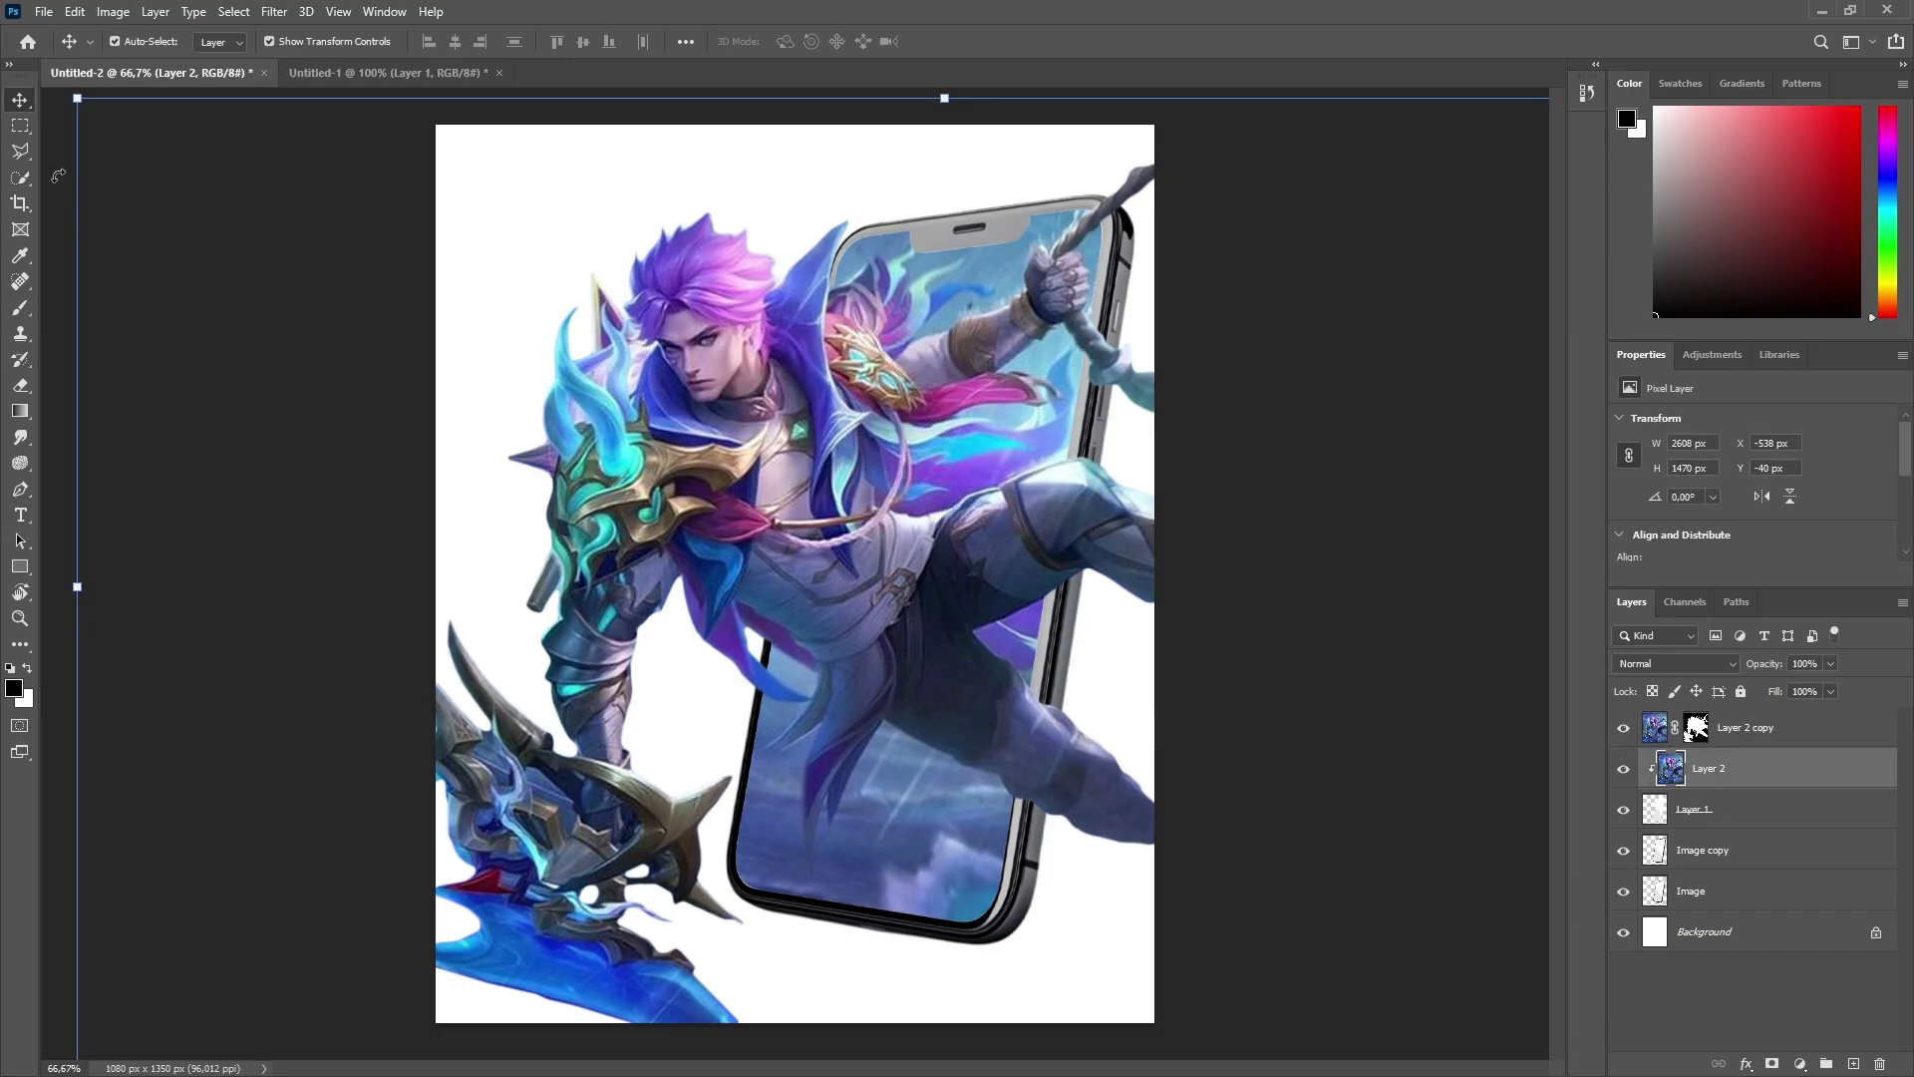
pyautogui.click(1339, 417)
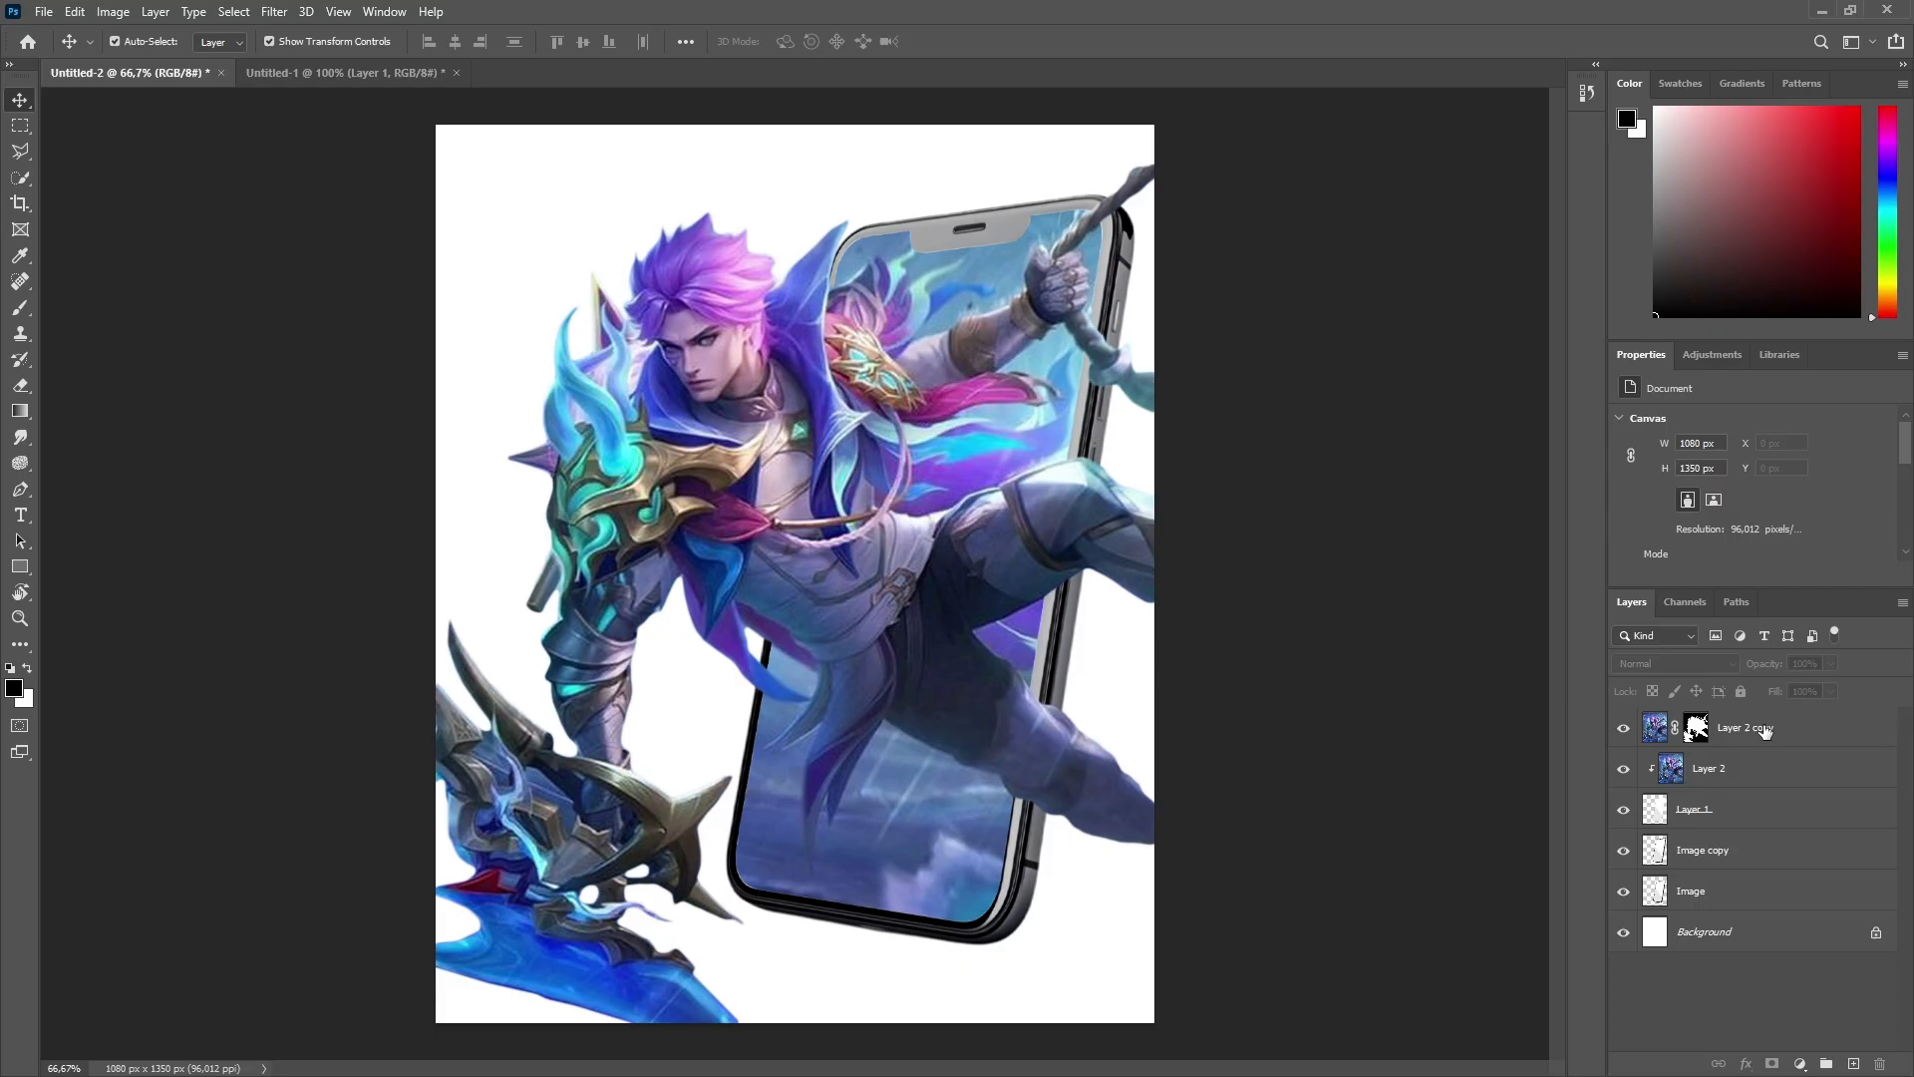
pyautogui.click(1699, 736)
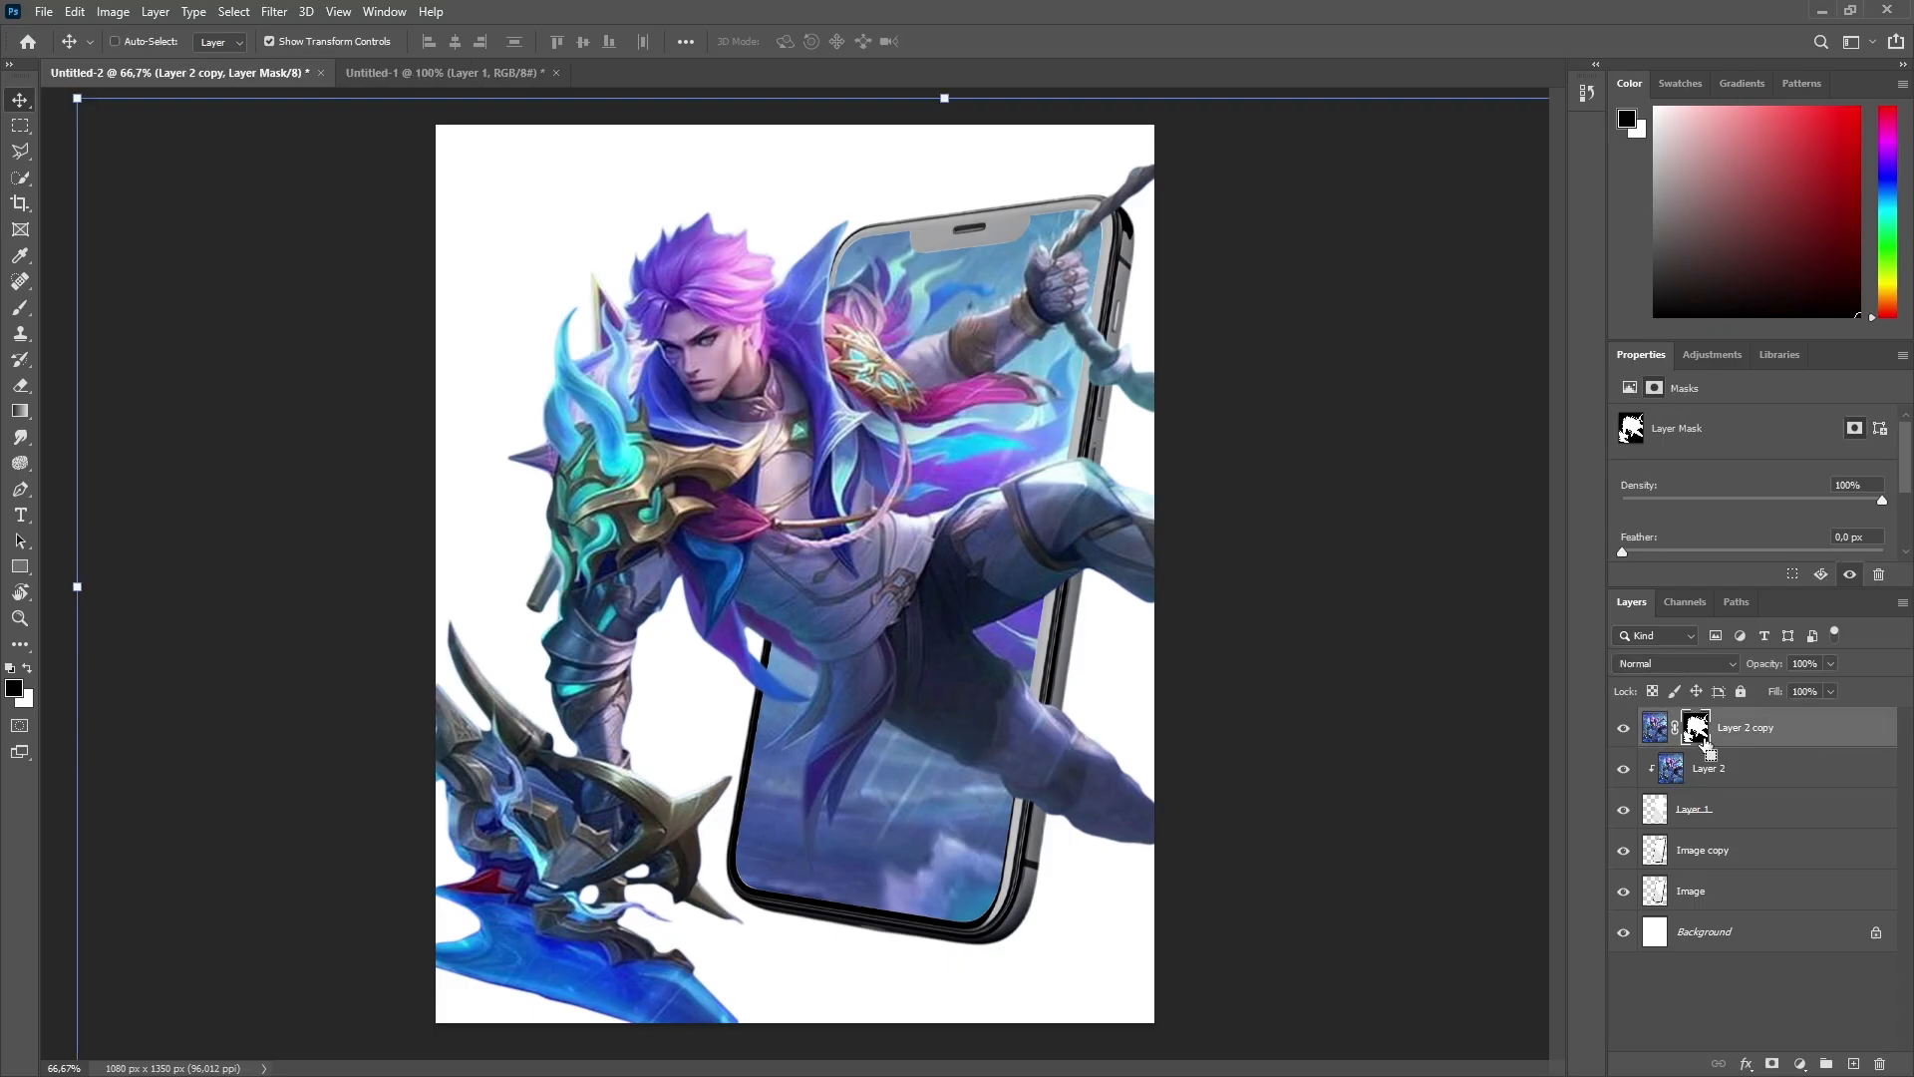
pyautogui.hotkey('ctrl', 'j')
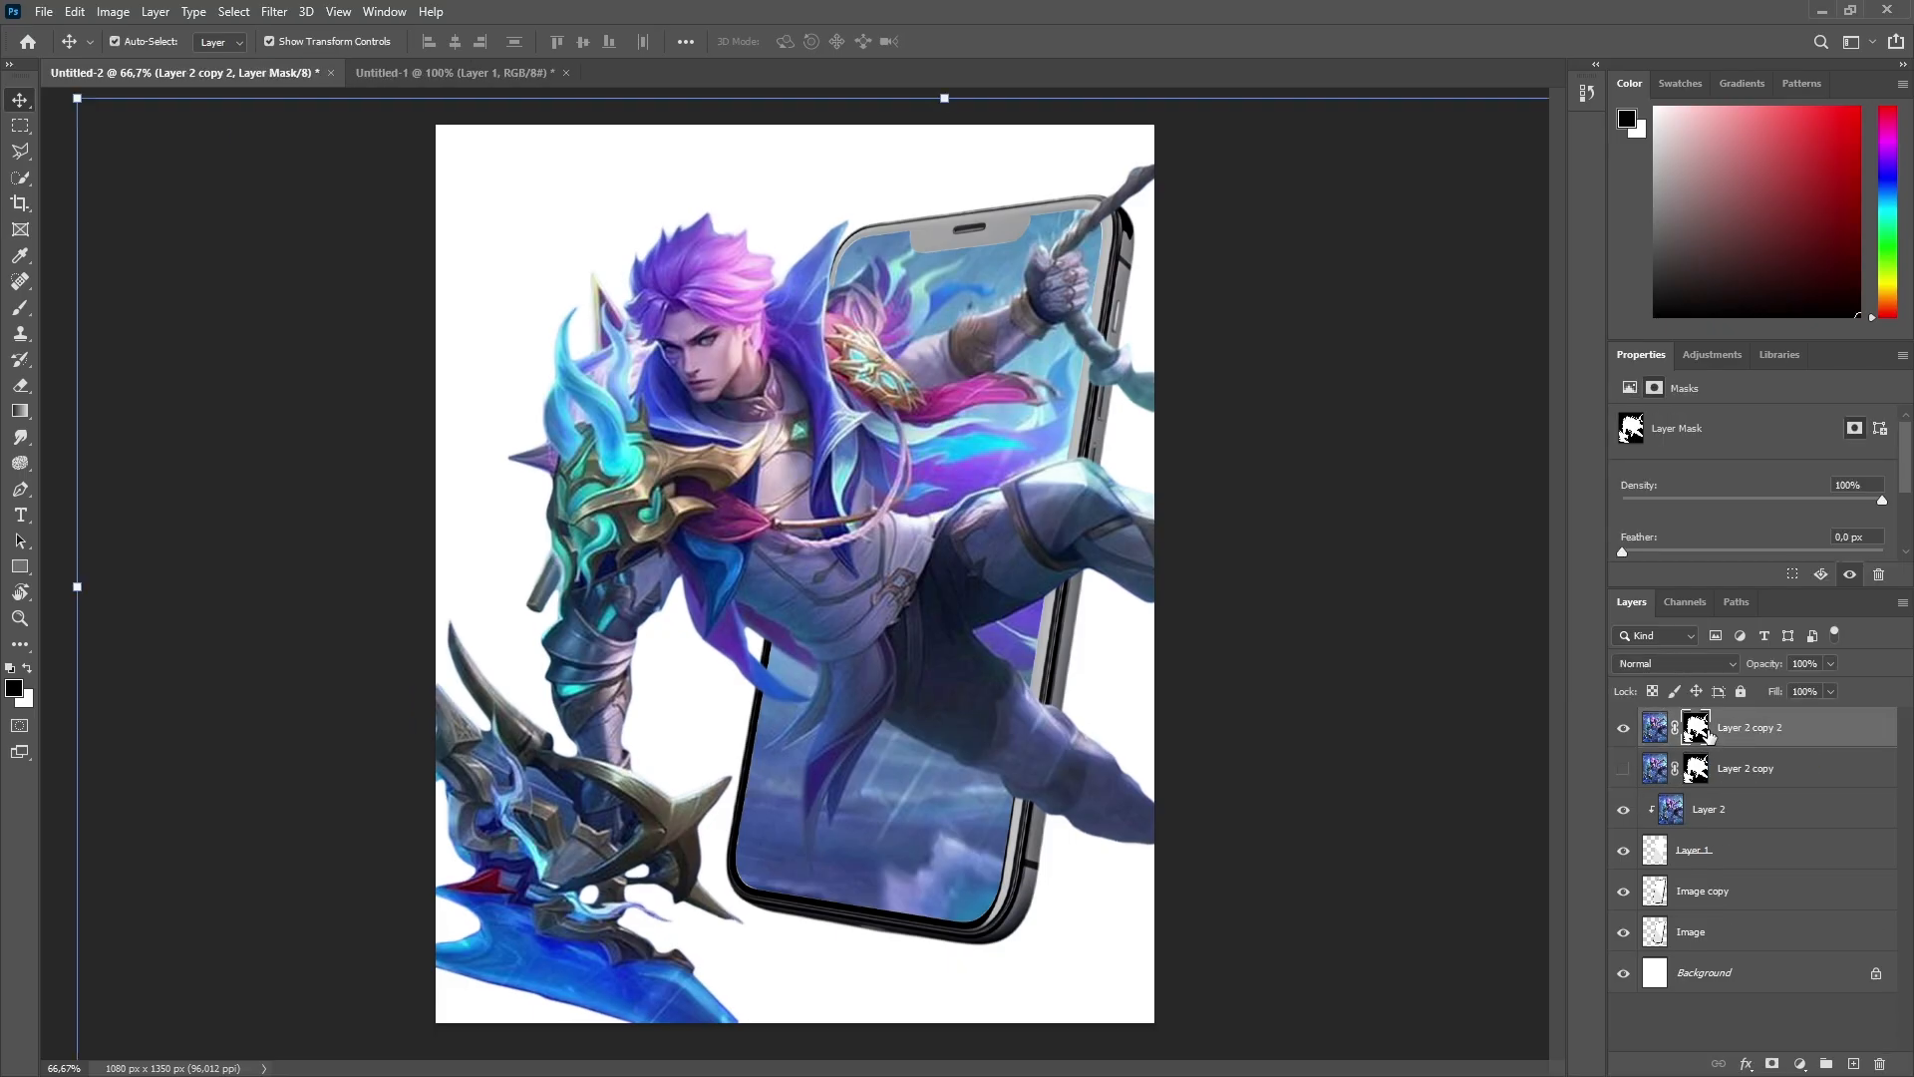
pyautogui.rightClick(1797, 743)
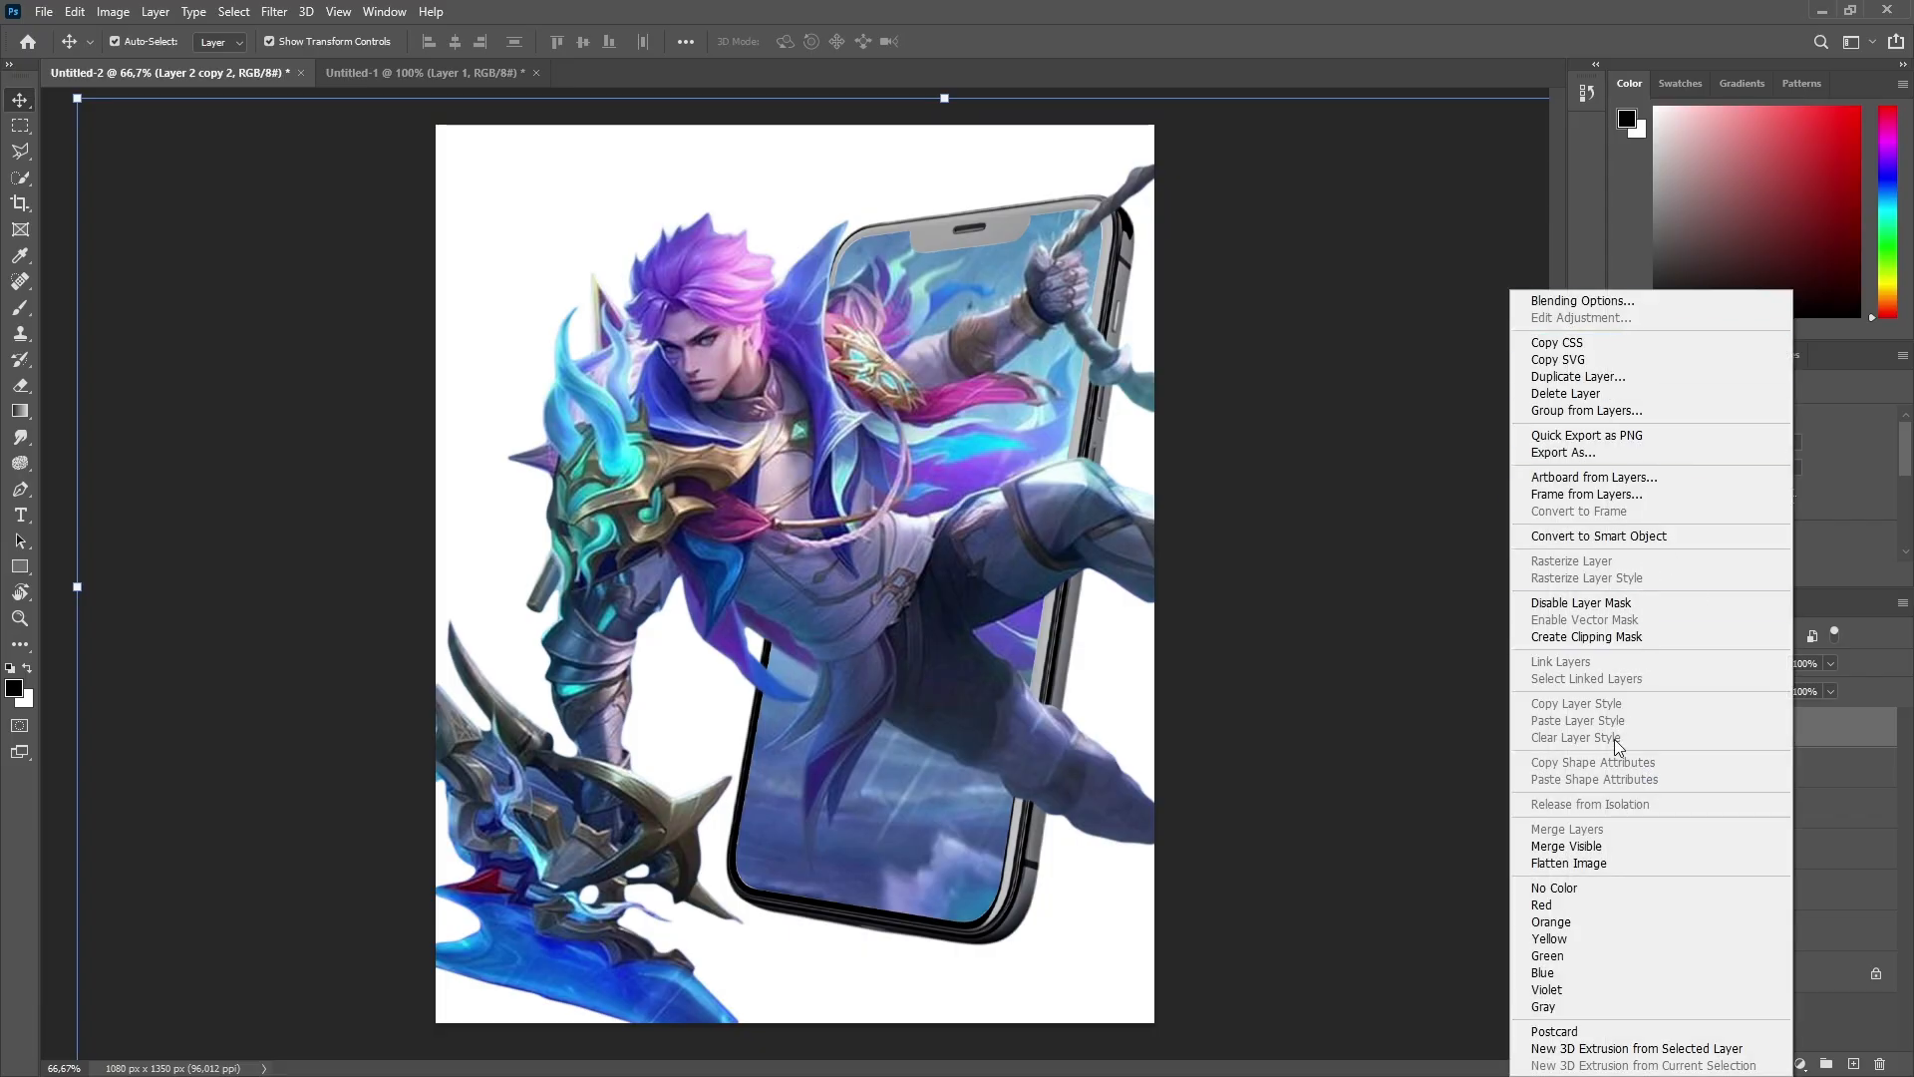
pyautogui.click(1429, 597)
pyautogui.hotkey('ctrl', 'z')
pyautogui.hotkey('ctrl', 'z')
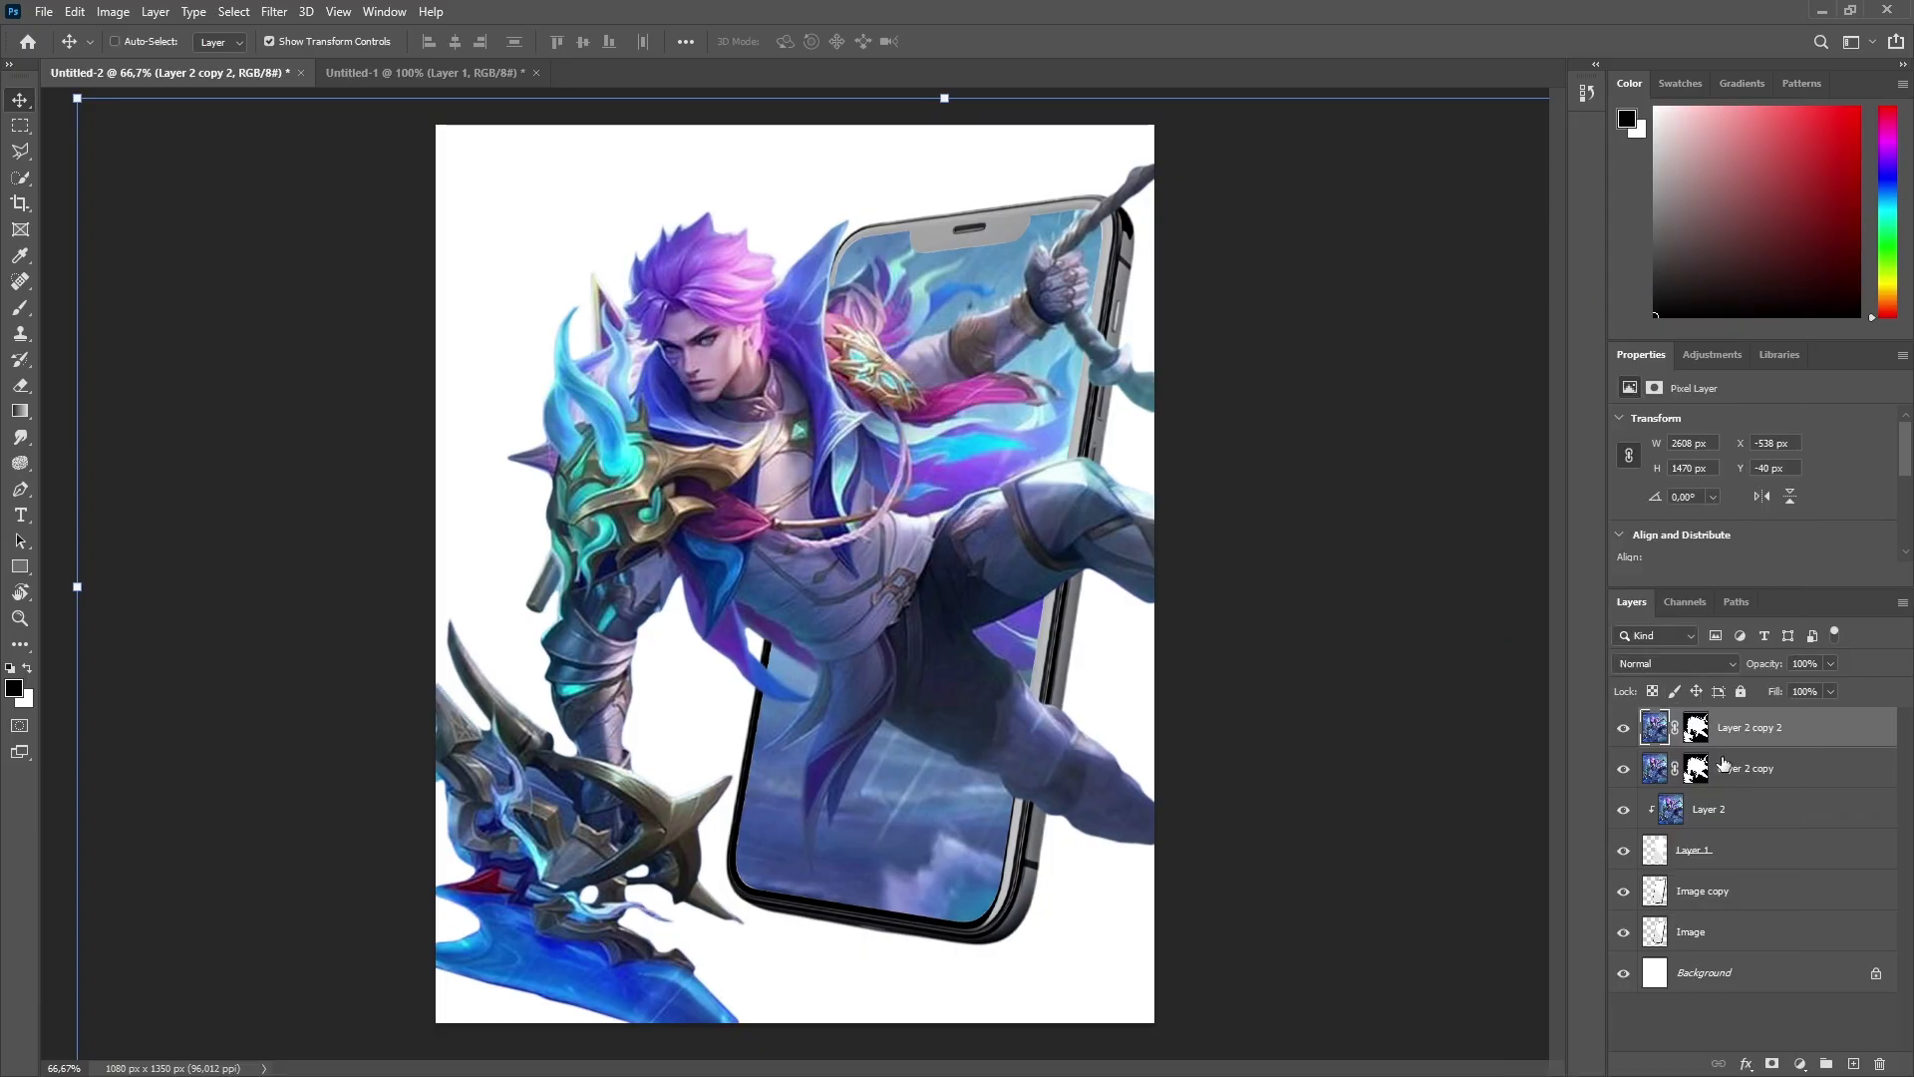
# Step: Lower Layer 2 copy's opacity to 47% and ready the Brush for painting black on its mask
pyautogui.click(1704, 741)
pyautogui.click(22, 308)
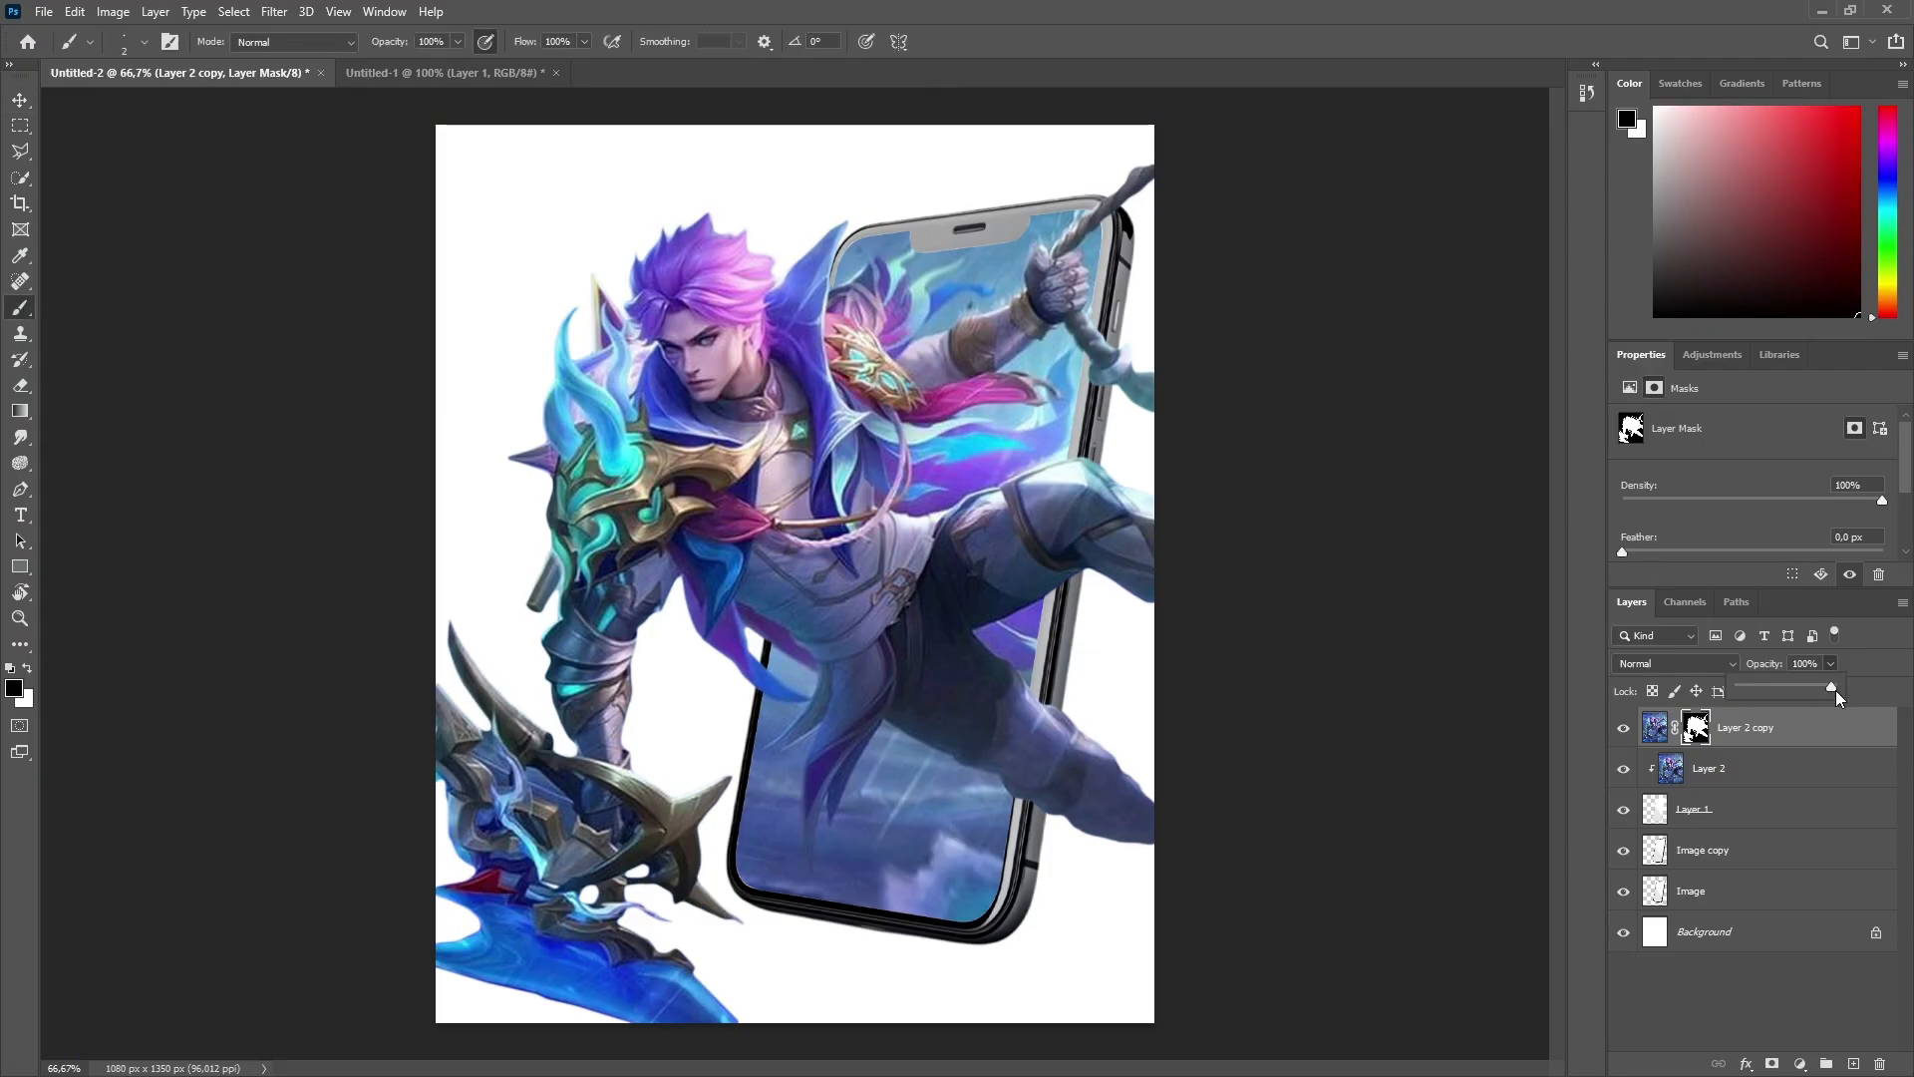
pyautogui.moveTo(1835, 688); pyautogui.dragTo(1719, 688)
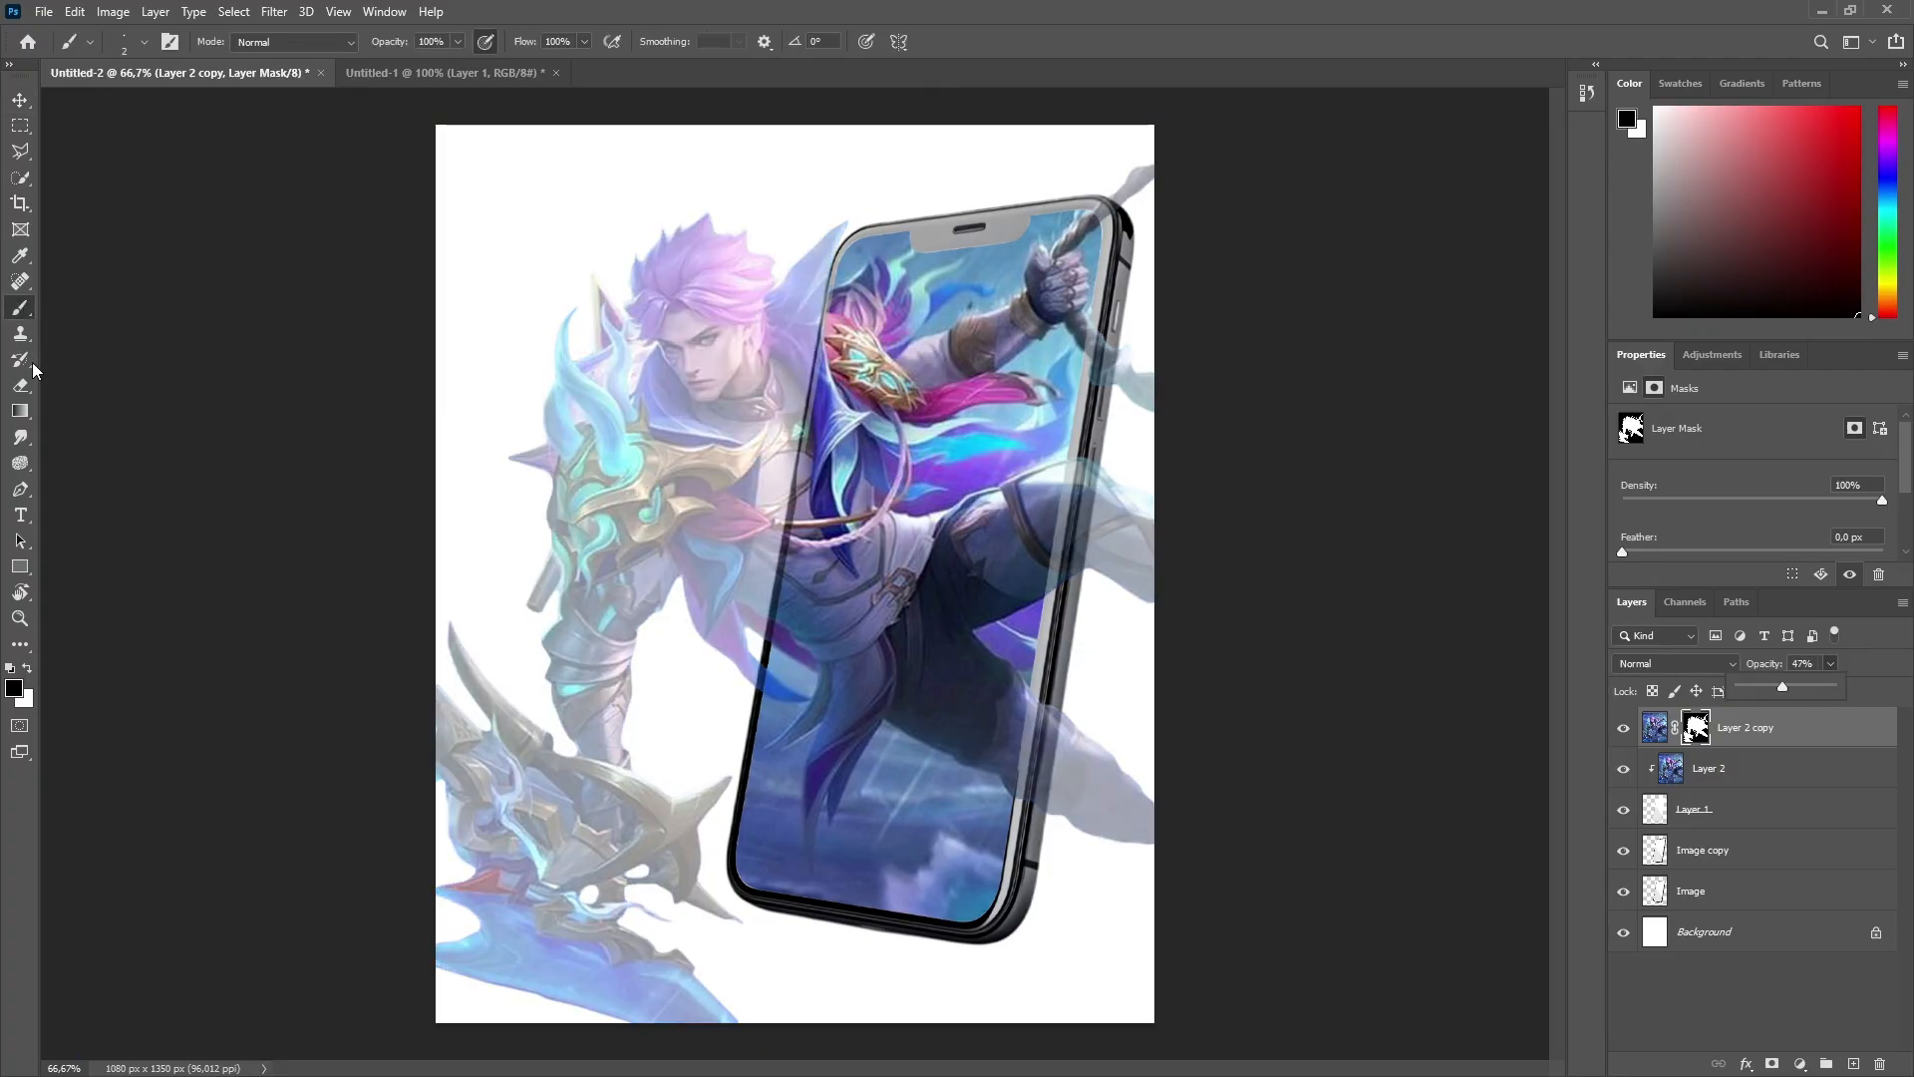
pyautogui.click(379, 368)
# Step: Mask out the staff end and bent knee that overhang the phone's right edge, using a black brush of size 45
pyautogui.press(']')
pyautogui.press(']')
pyautogui.press(']')
pyautogui.press(']')
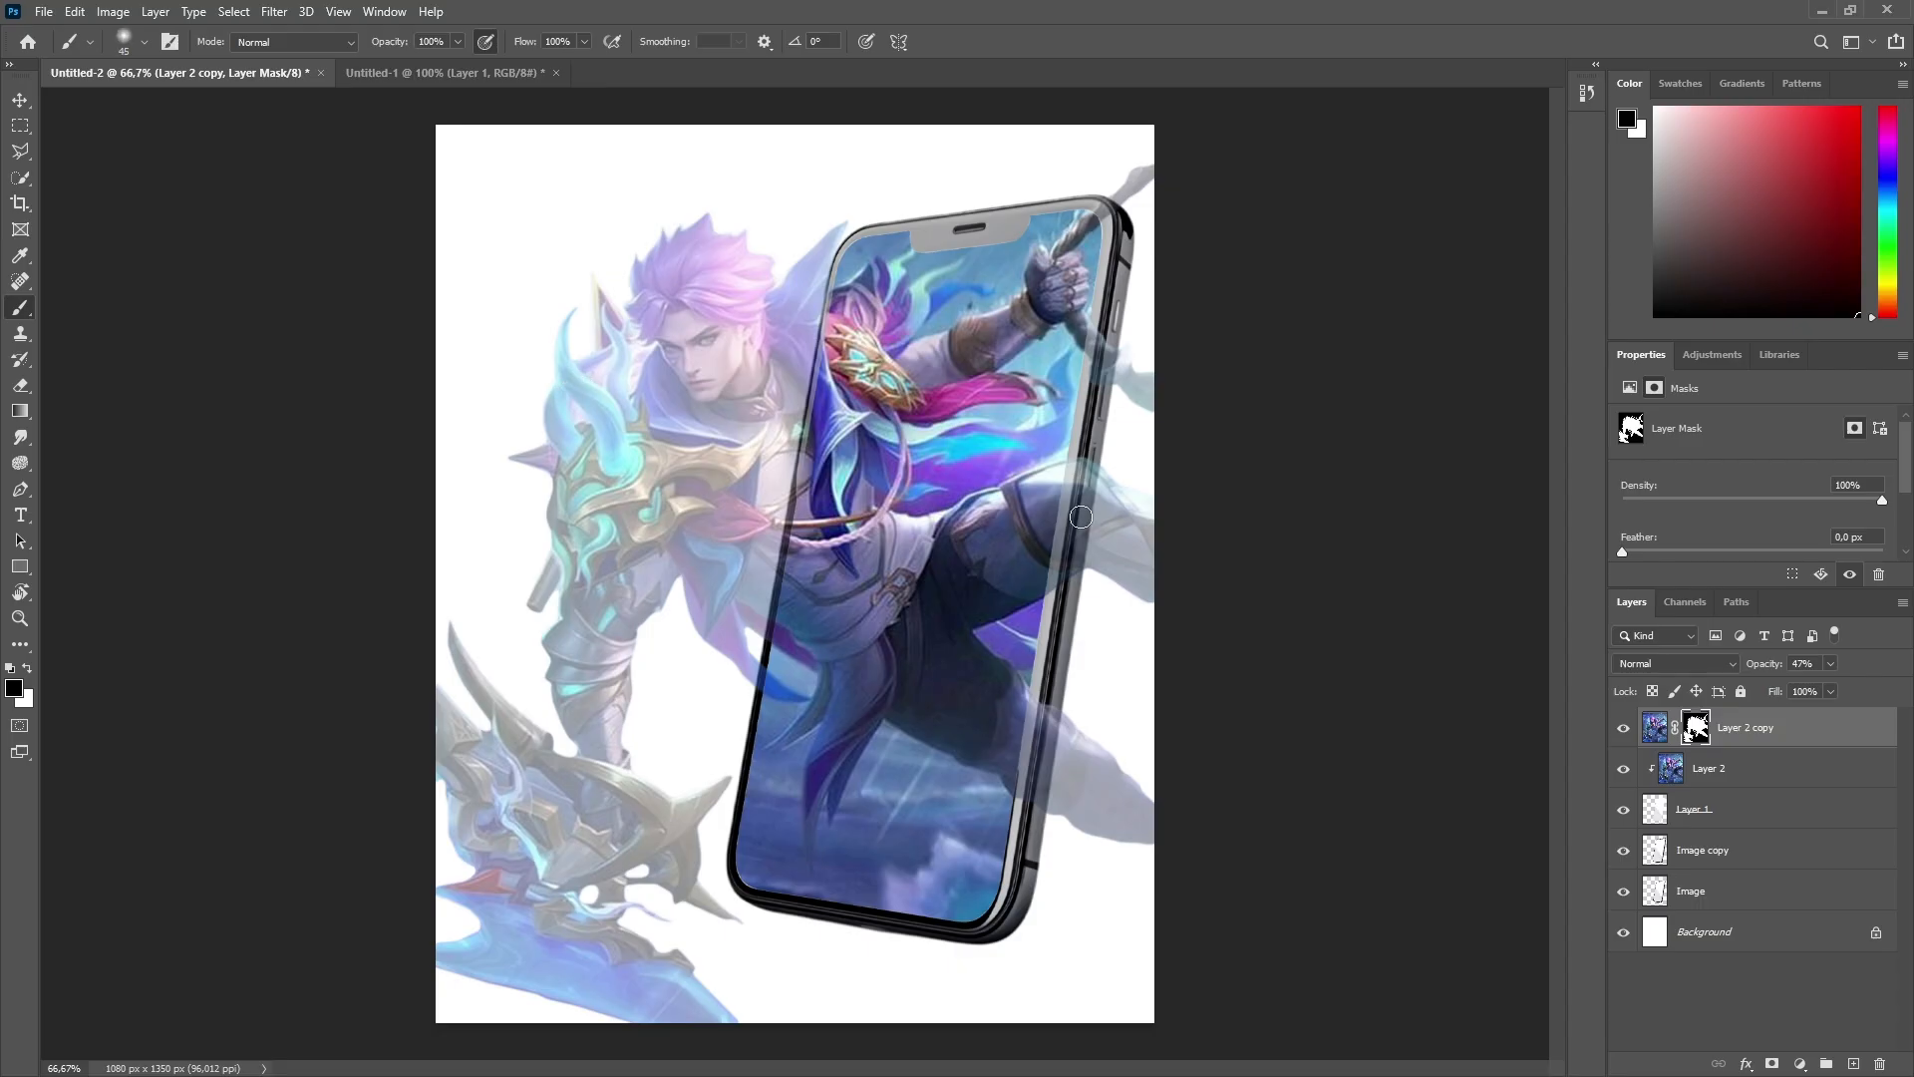
pyautogui.moveTo(1081, 516)
pyautogui.mouseDown()
pyautogui.moveTo(1066, 473)
pyautogui.moveTo(1046, 497)
pyautogui.moveTo(1112, 420)
pyautogui.moveTo(1124, 583)
pyautogui.moveTo(1098, 621)
pyautogui.mouseUp()
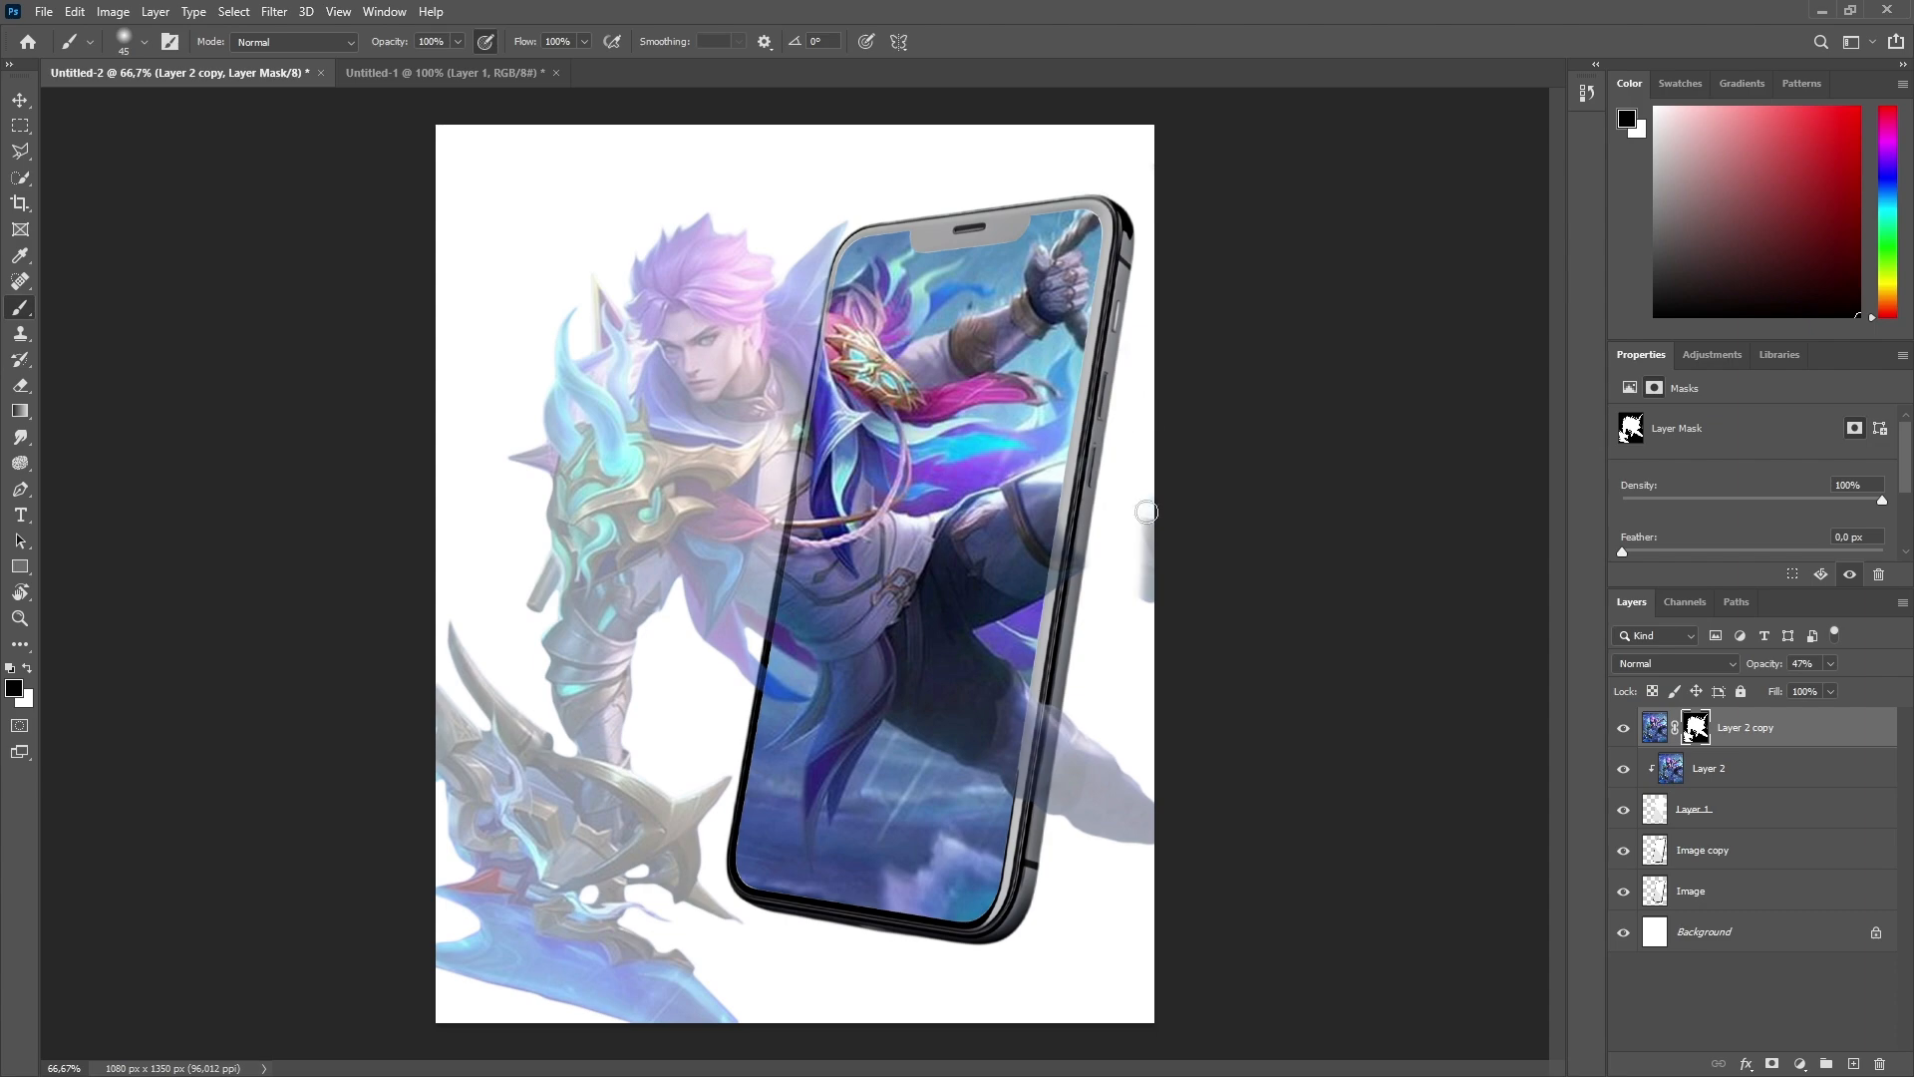
pyautogui.moveTo(1147, 511); pyautogui.dragTo(1123, 583)
# Step: Mask out the extended lower leg beyond the phone's right edge with a black brush of size 150
pyautogui.press(']')
pyautogui.press(']')
pyautogui.press(']')
pyautogui.press(']')
pyautogui.press(']')
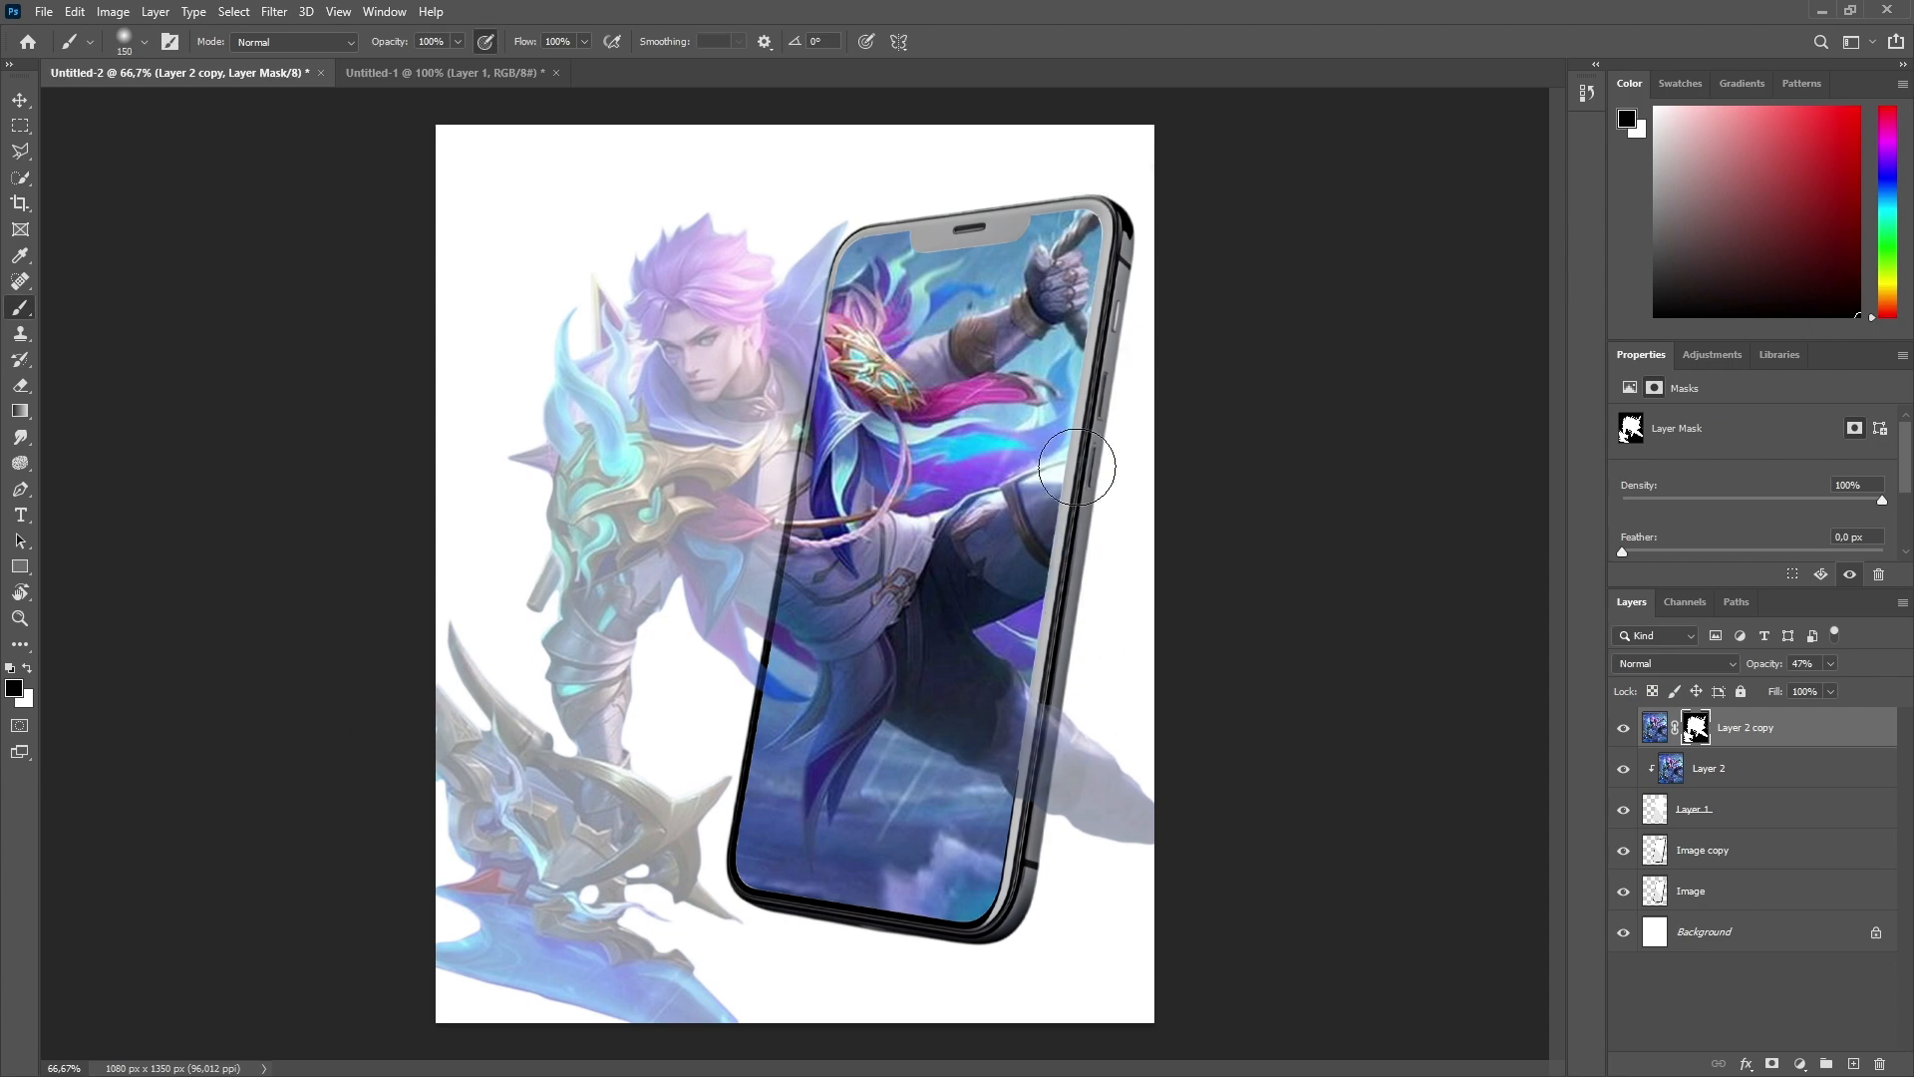
pyautogui.moveTo(1091, 713); pyautogui.dragTo(1107, 827)
pyautogui.click(1147, 830)
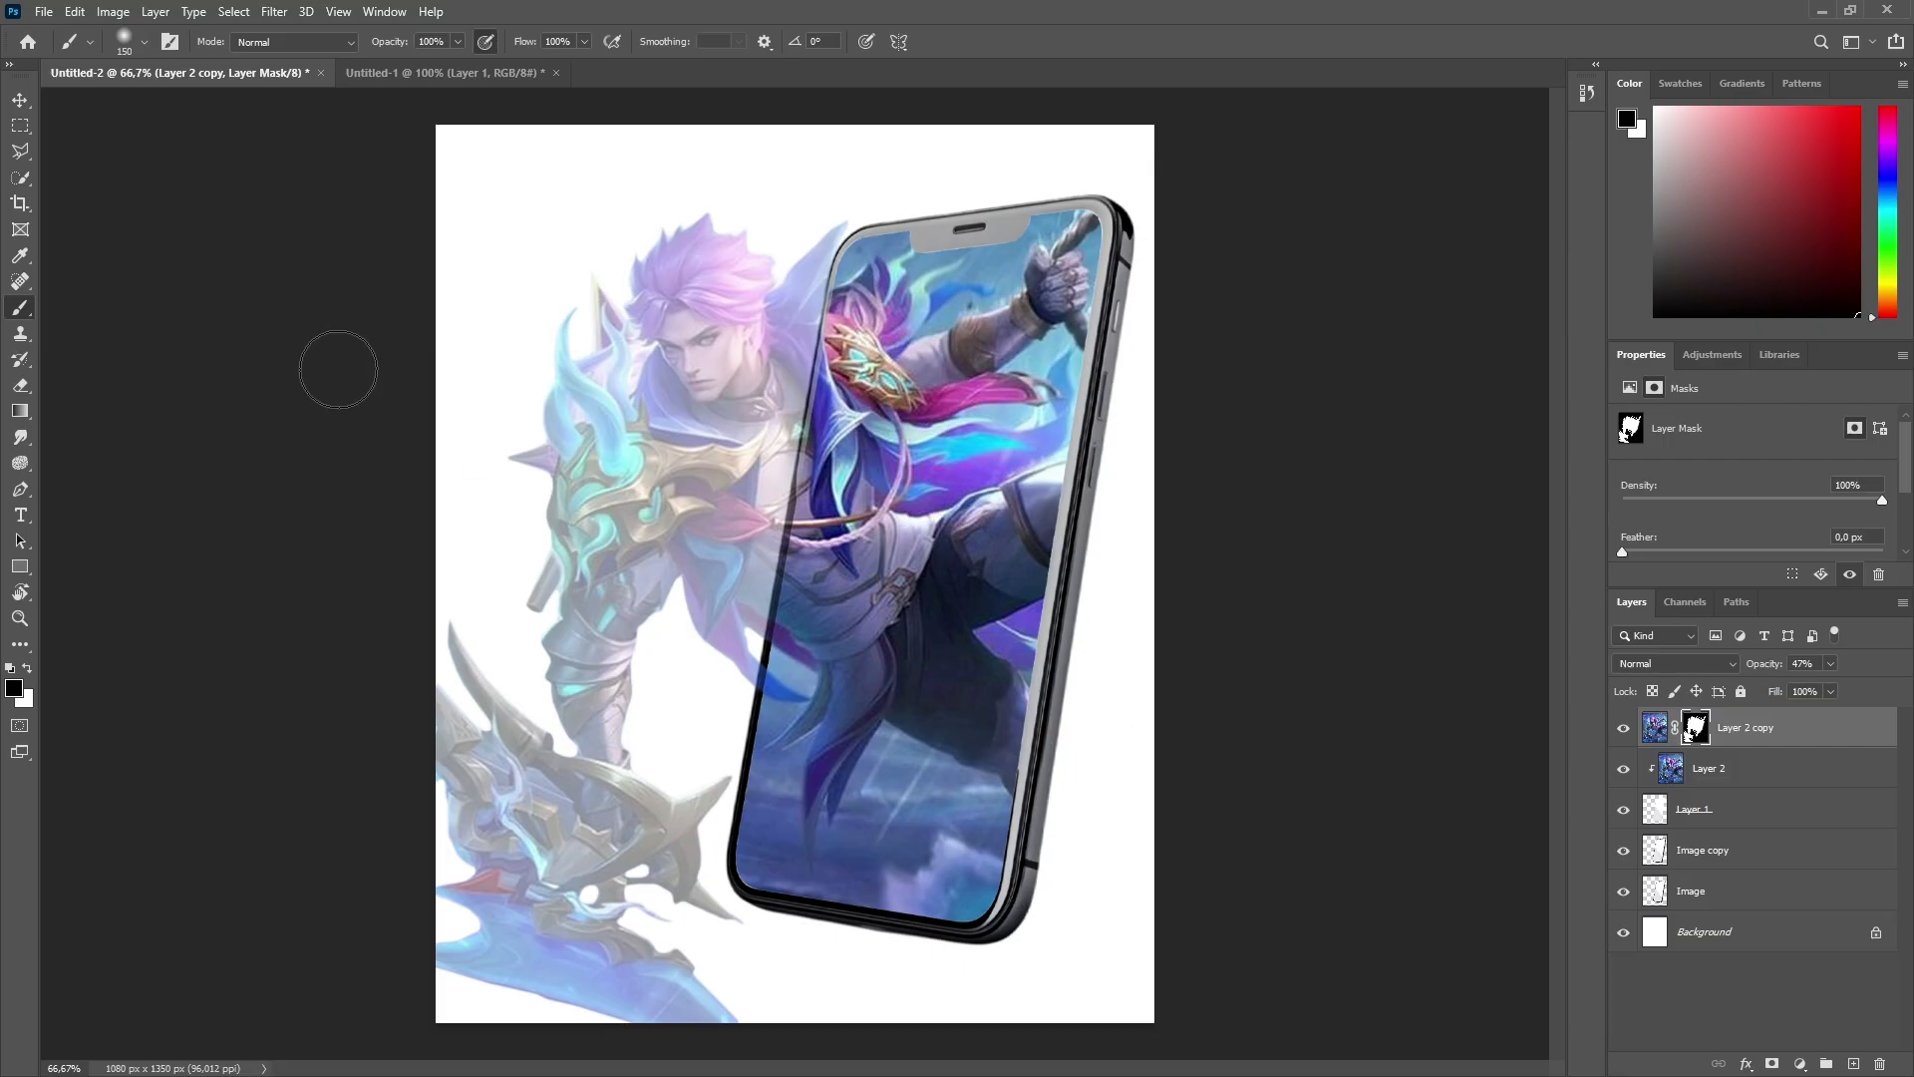
# Step: Restore the masked character layer's opacity to 100% and deselect the layer
pyautogui.press('v')
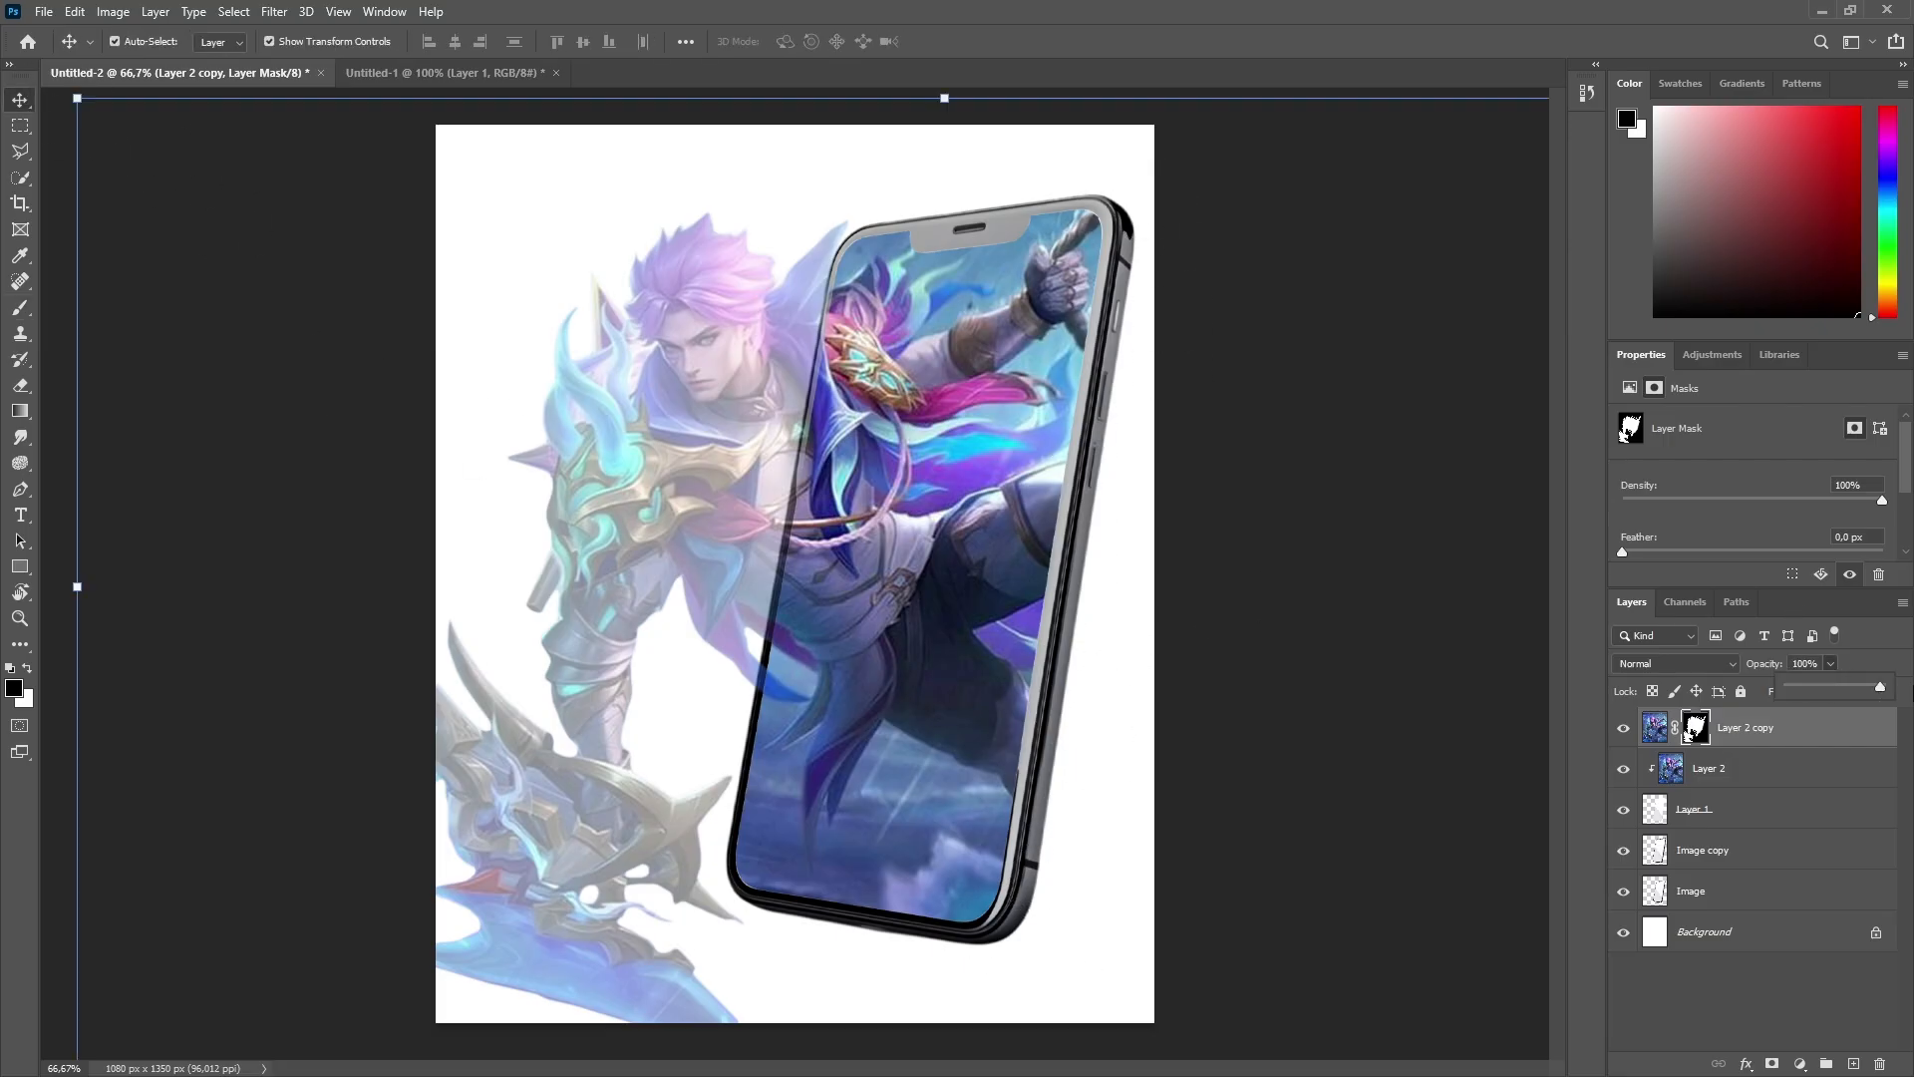
pyautogui.press('Return')
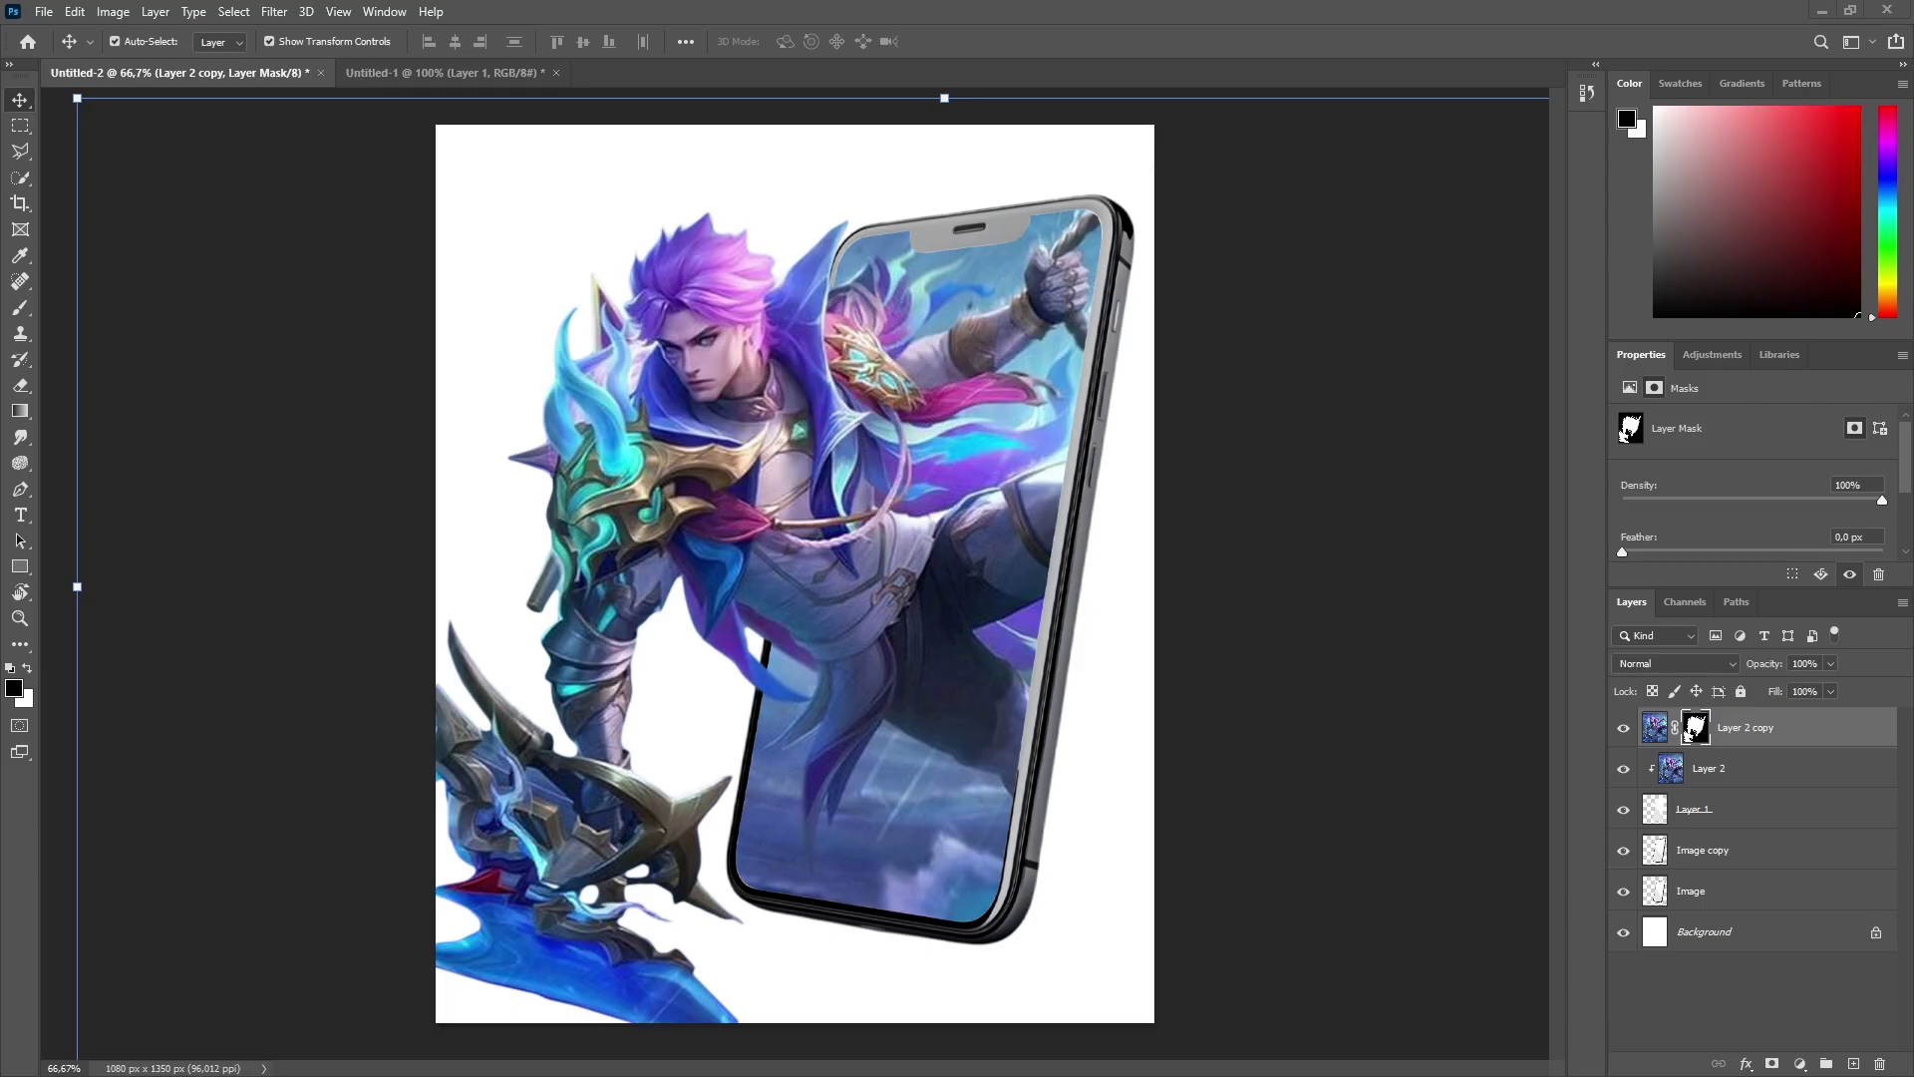
pyautogui.hotkey('ctrl', '-')
pyautogui.click(158, 264)
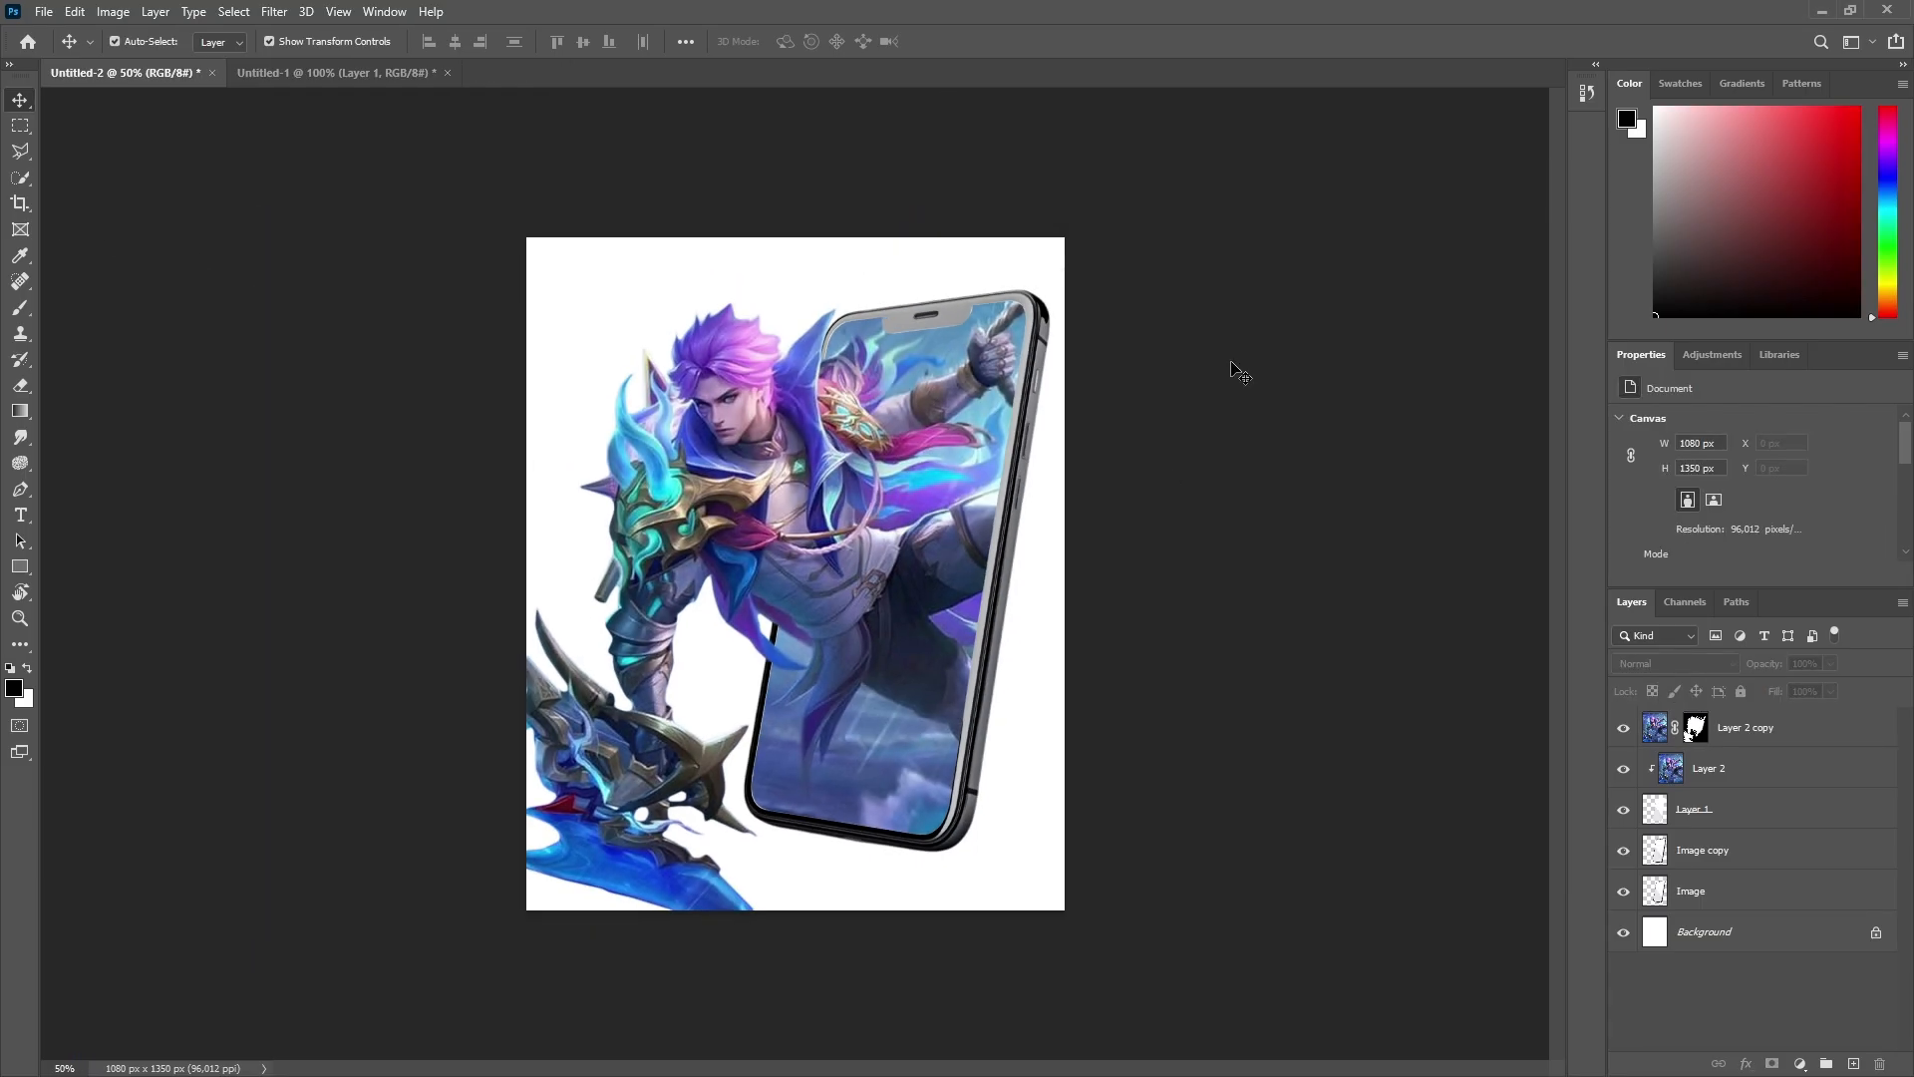
pyautogui.hotkey('ctrl', '+')
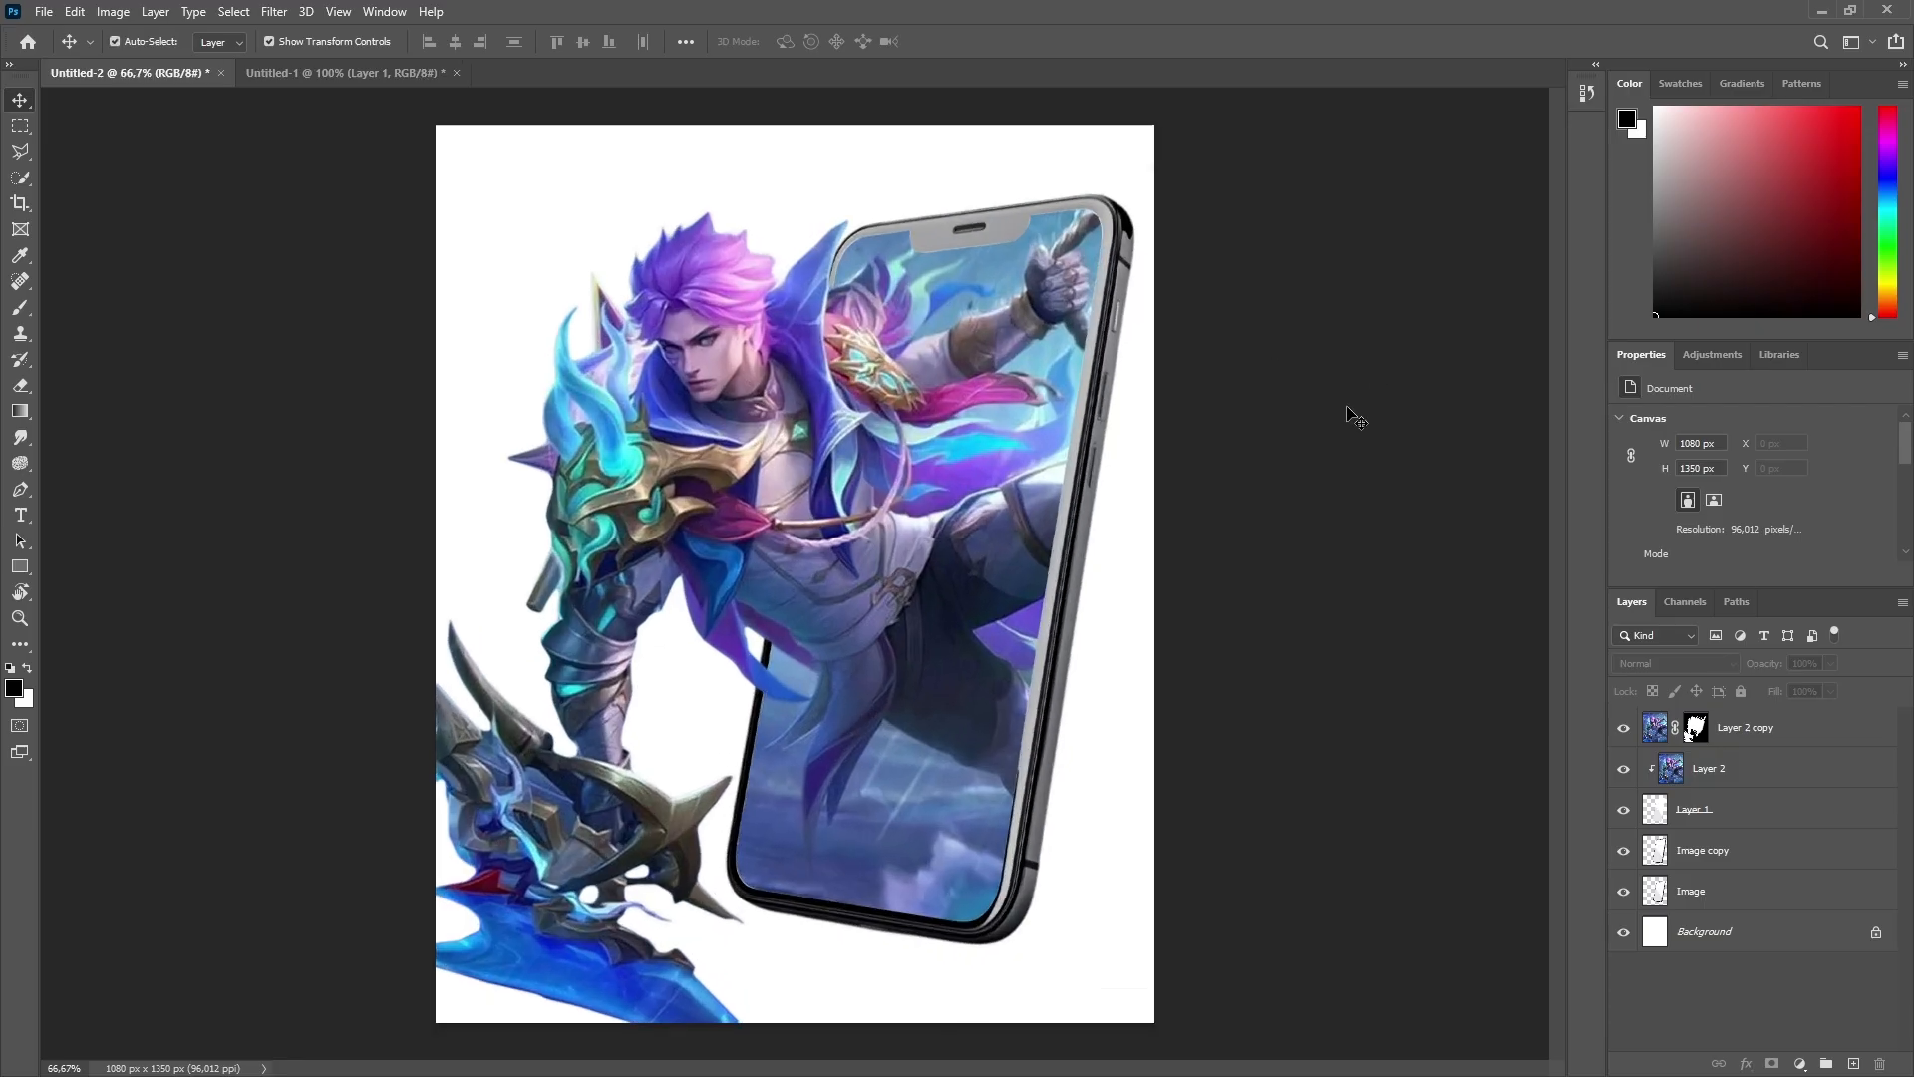
# Step: Duplicate Layer 2 to just above Background, unclipped, as a full-canvas artwork backdrop behind the phone
pyautogui.click(1836, 753)
pyautogui.click(1773, 785)
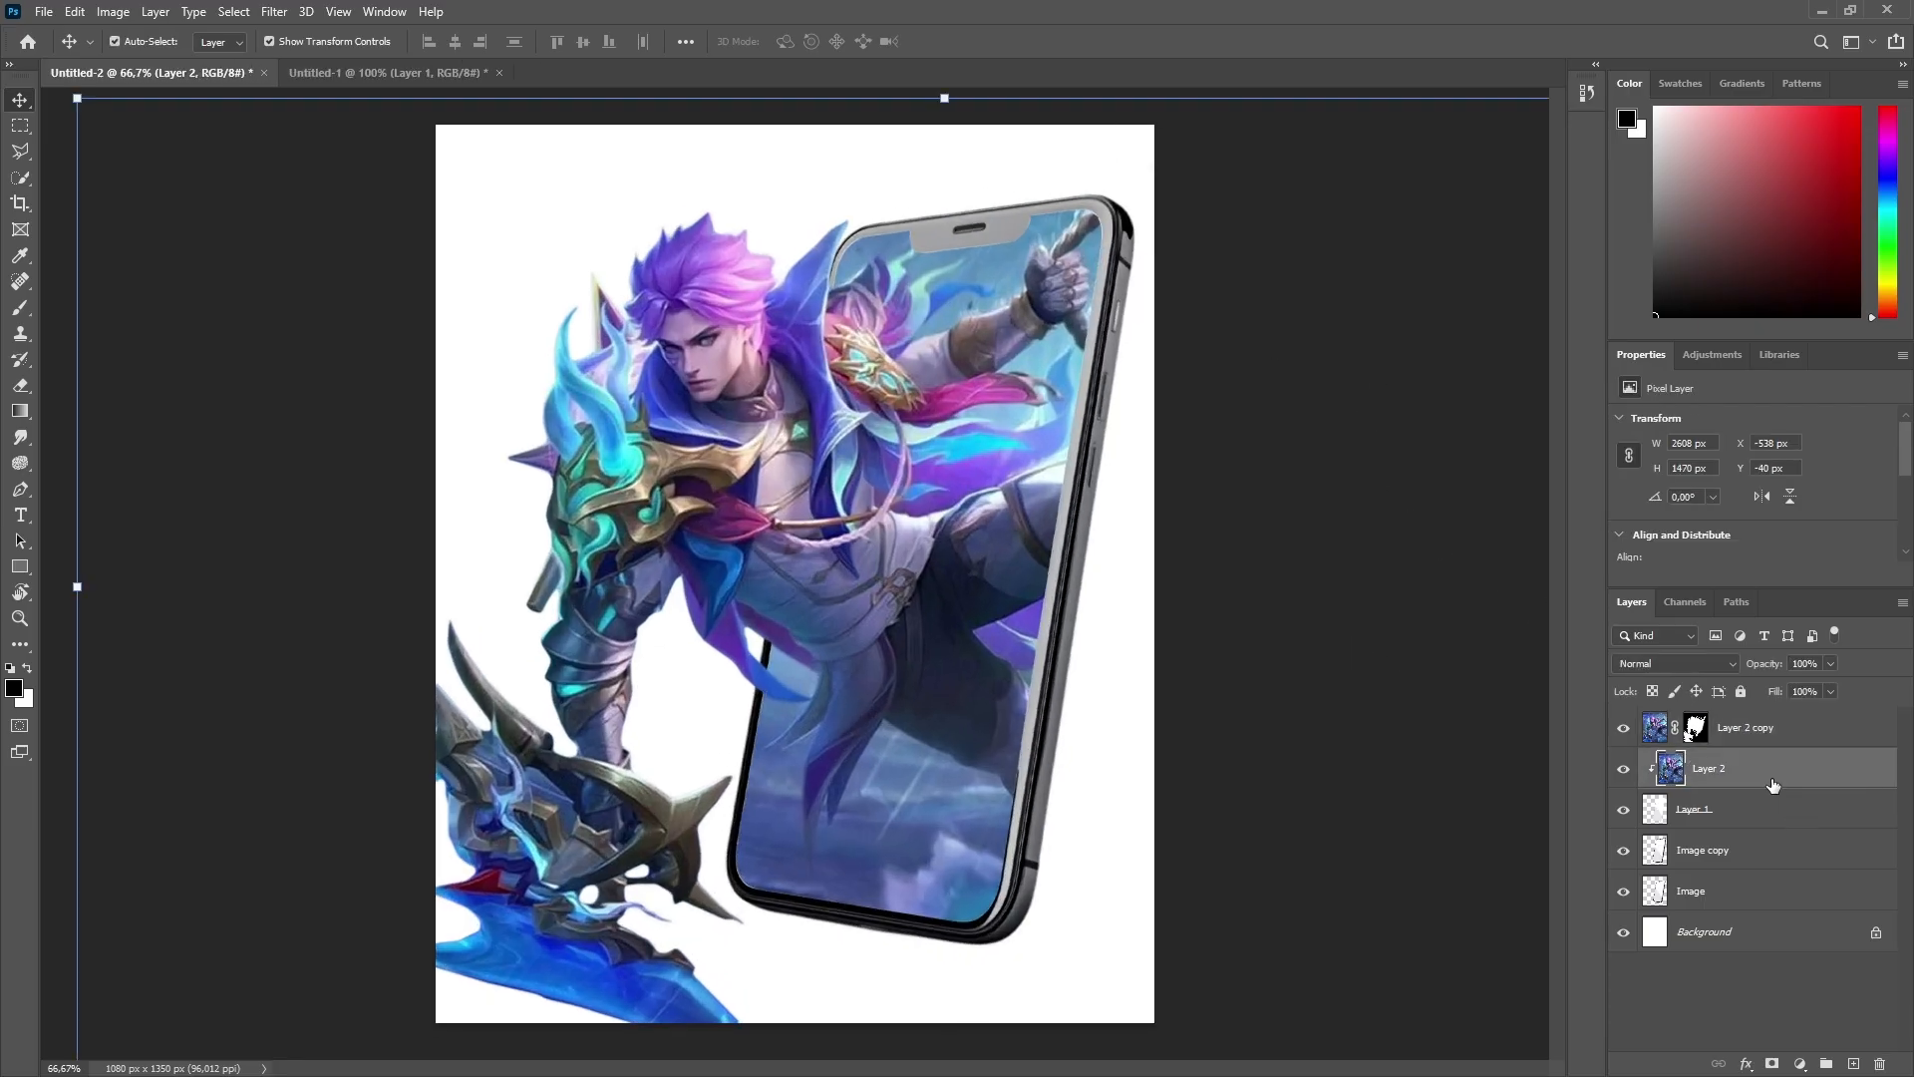
pyautogui.moveTo(1772, 786); pyautogui.dragTo(1775, 933)
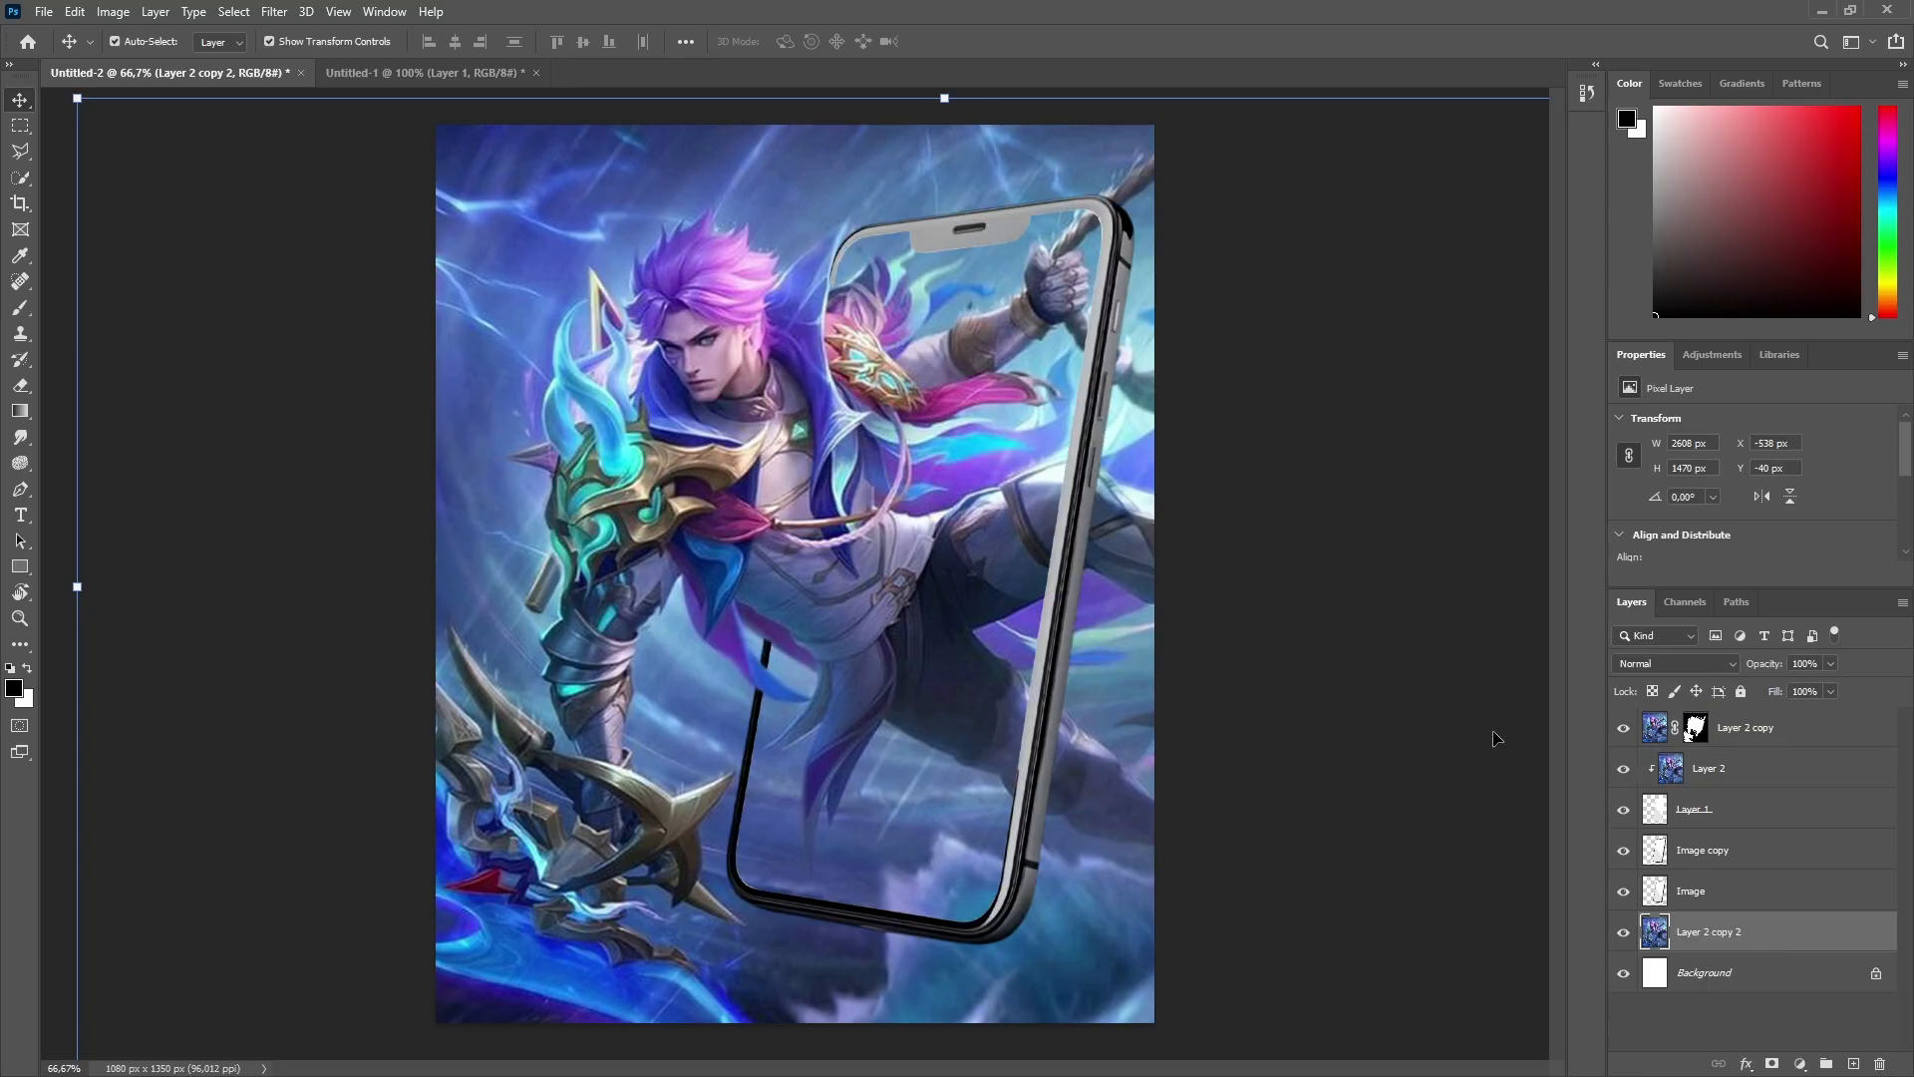
pyautogui.keyDown('ctrl'); pyautogui.click(1486, 733); pyautogui.keyUp('ctrl')
pyautogui.hotkey('ctrl', '-')
pyautogui.click(1625, 932)
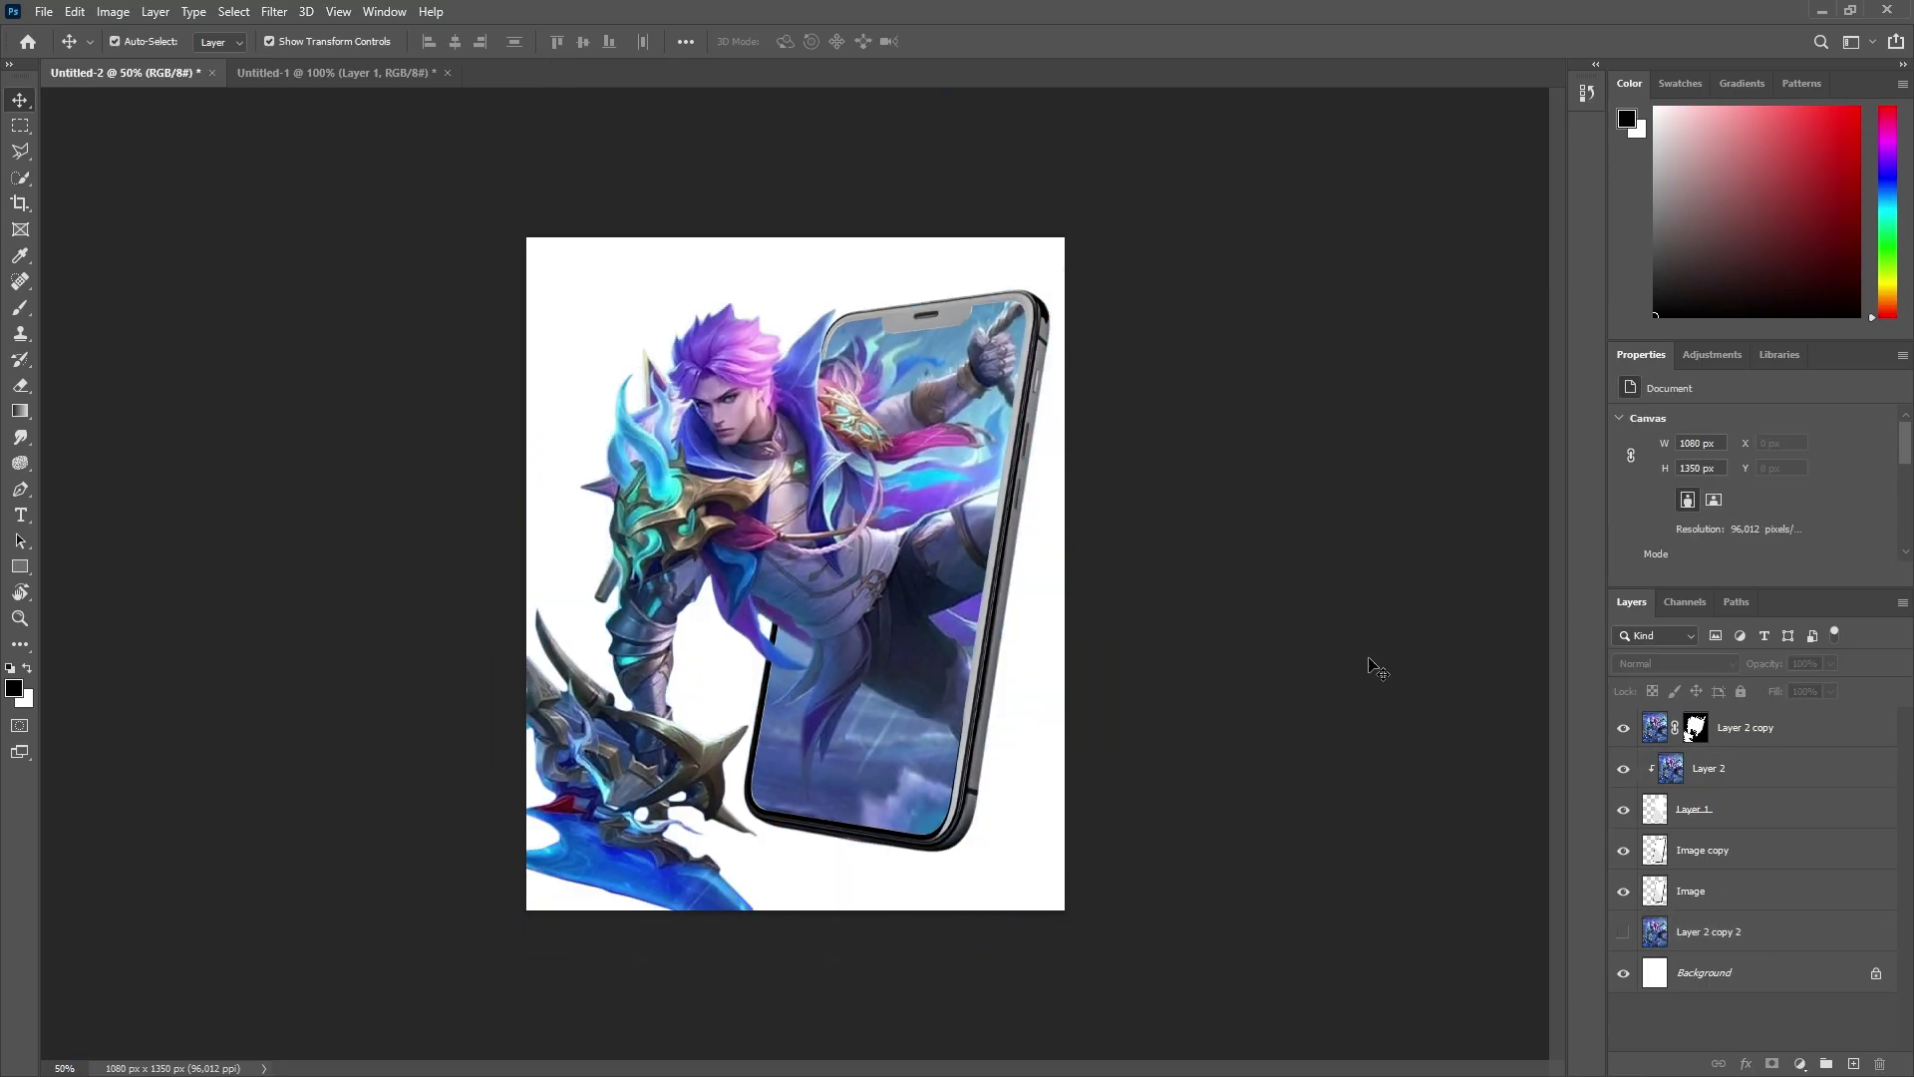
pyautogui.click(1623, 933)
# Step: Set the opacity of the backdrop layer, Layer 2 copy 2, to 42%
pyautogui.click(1738, 932)
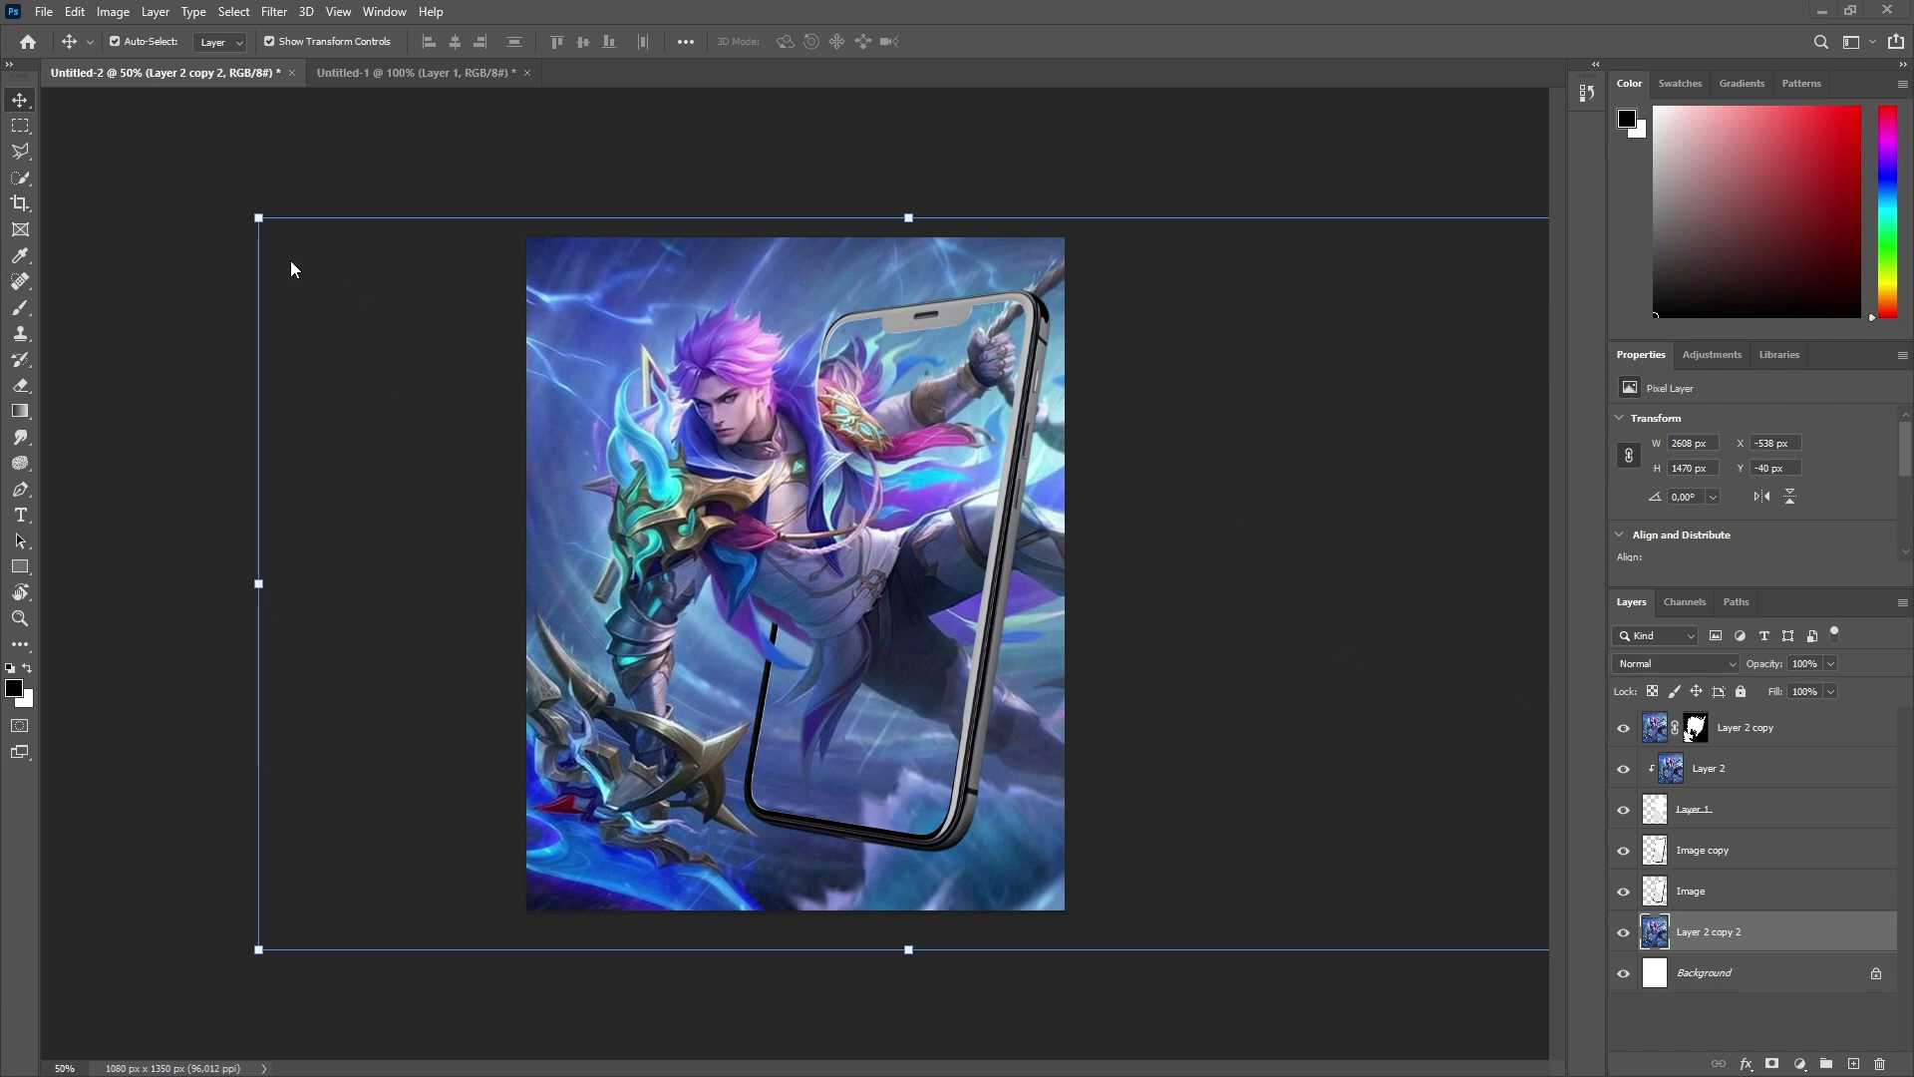
pyautogui.click(1831, 664)
pyautogui.moveTo(1803, 690); pyautogui.dragTo(1779, 691)
pyautogui.click(179, 259)
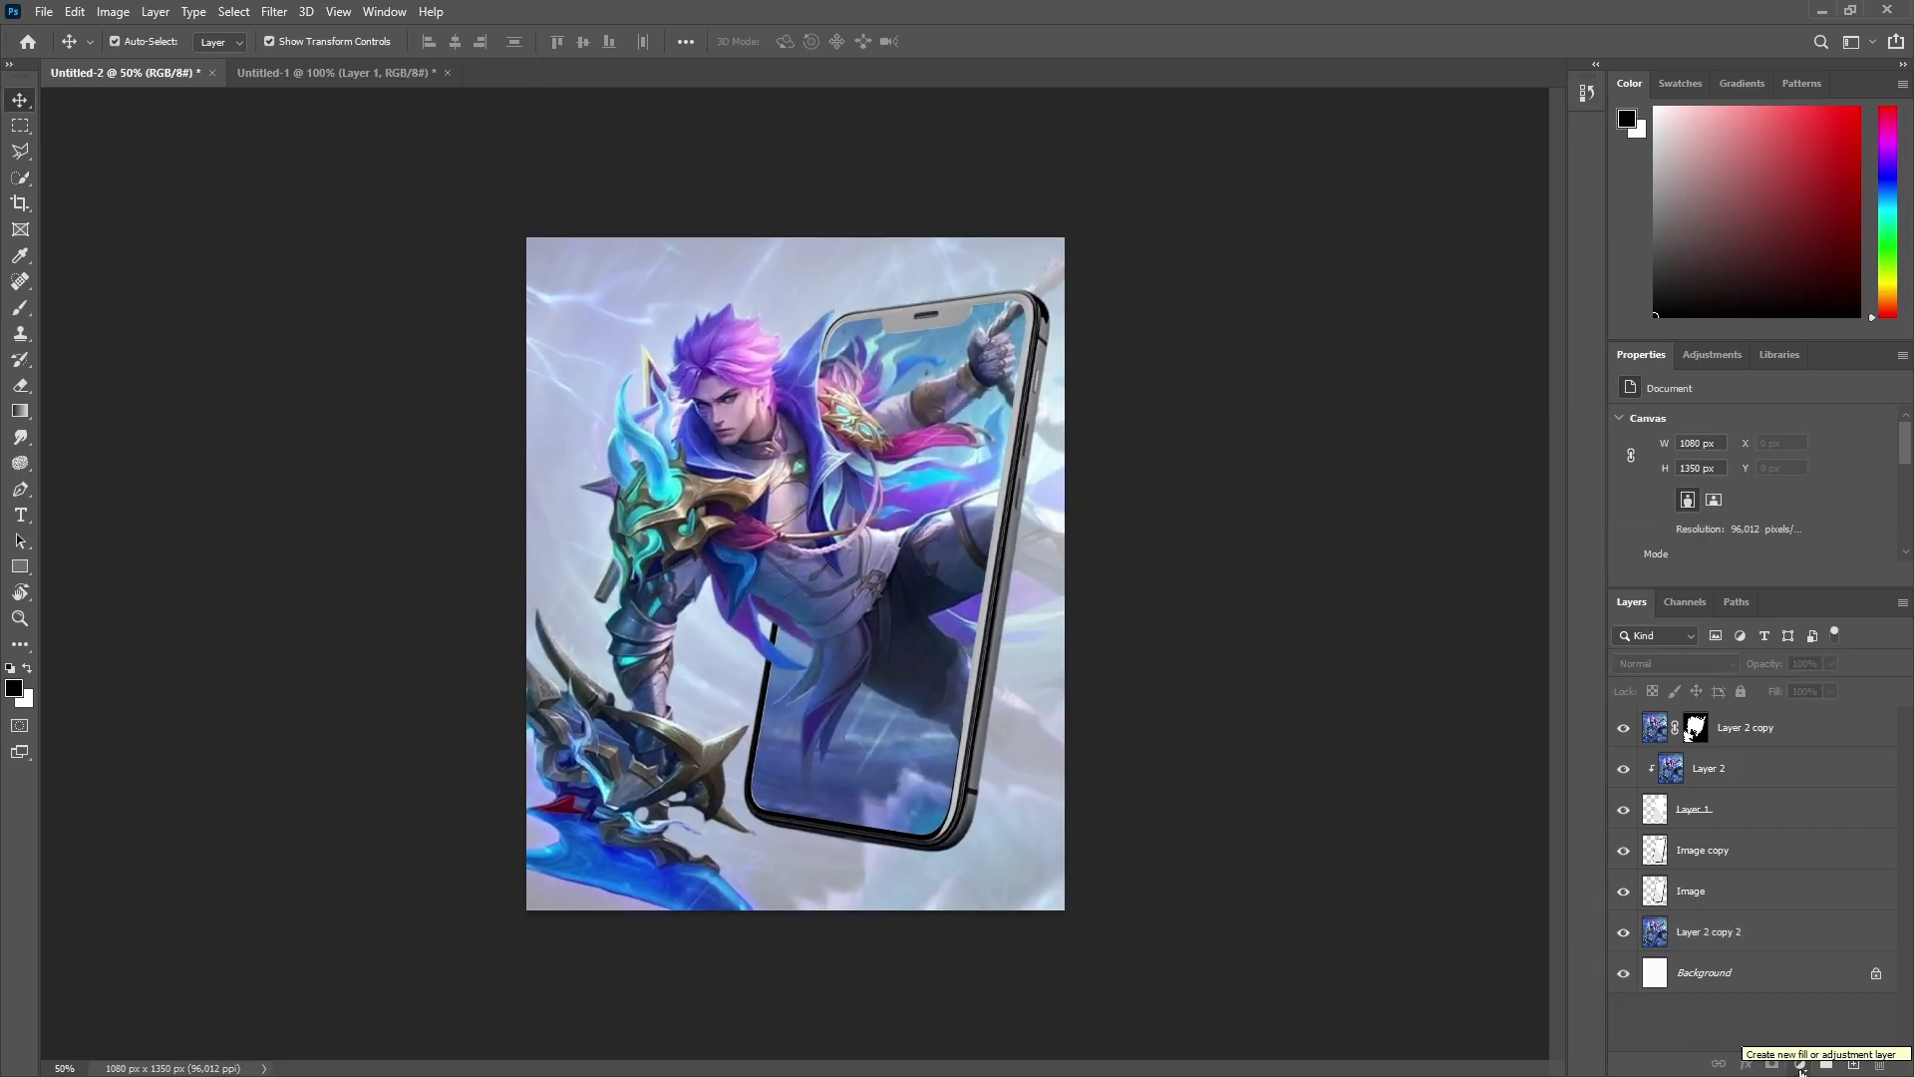
pyautogui.click(1743, 947)
pyautogui.click(1801, 1063)
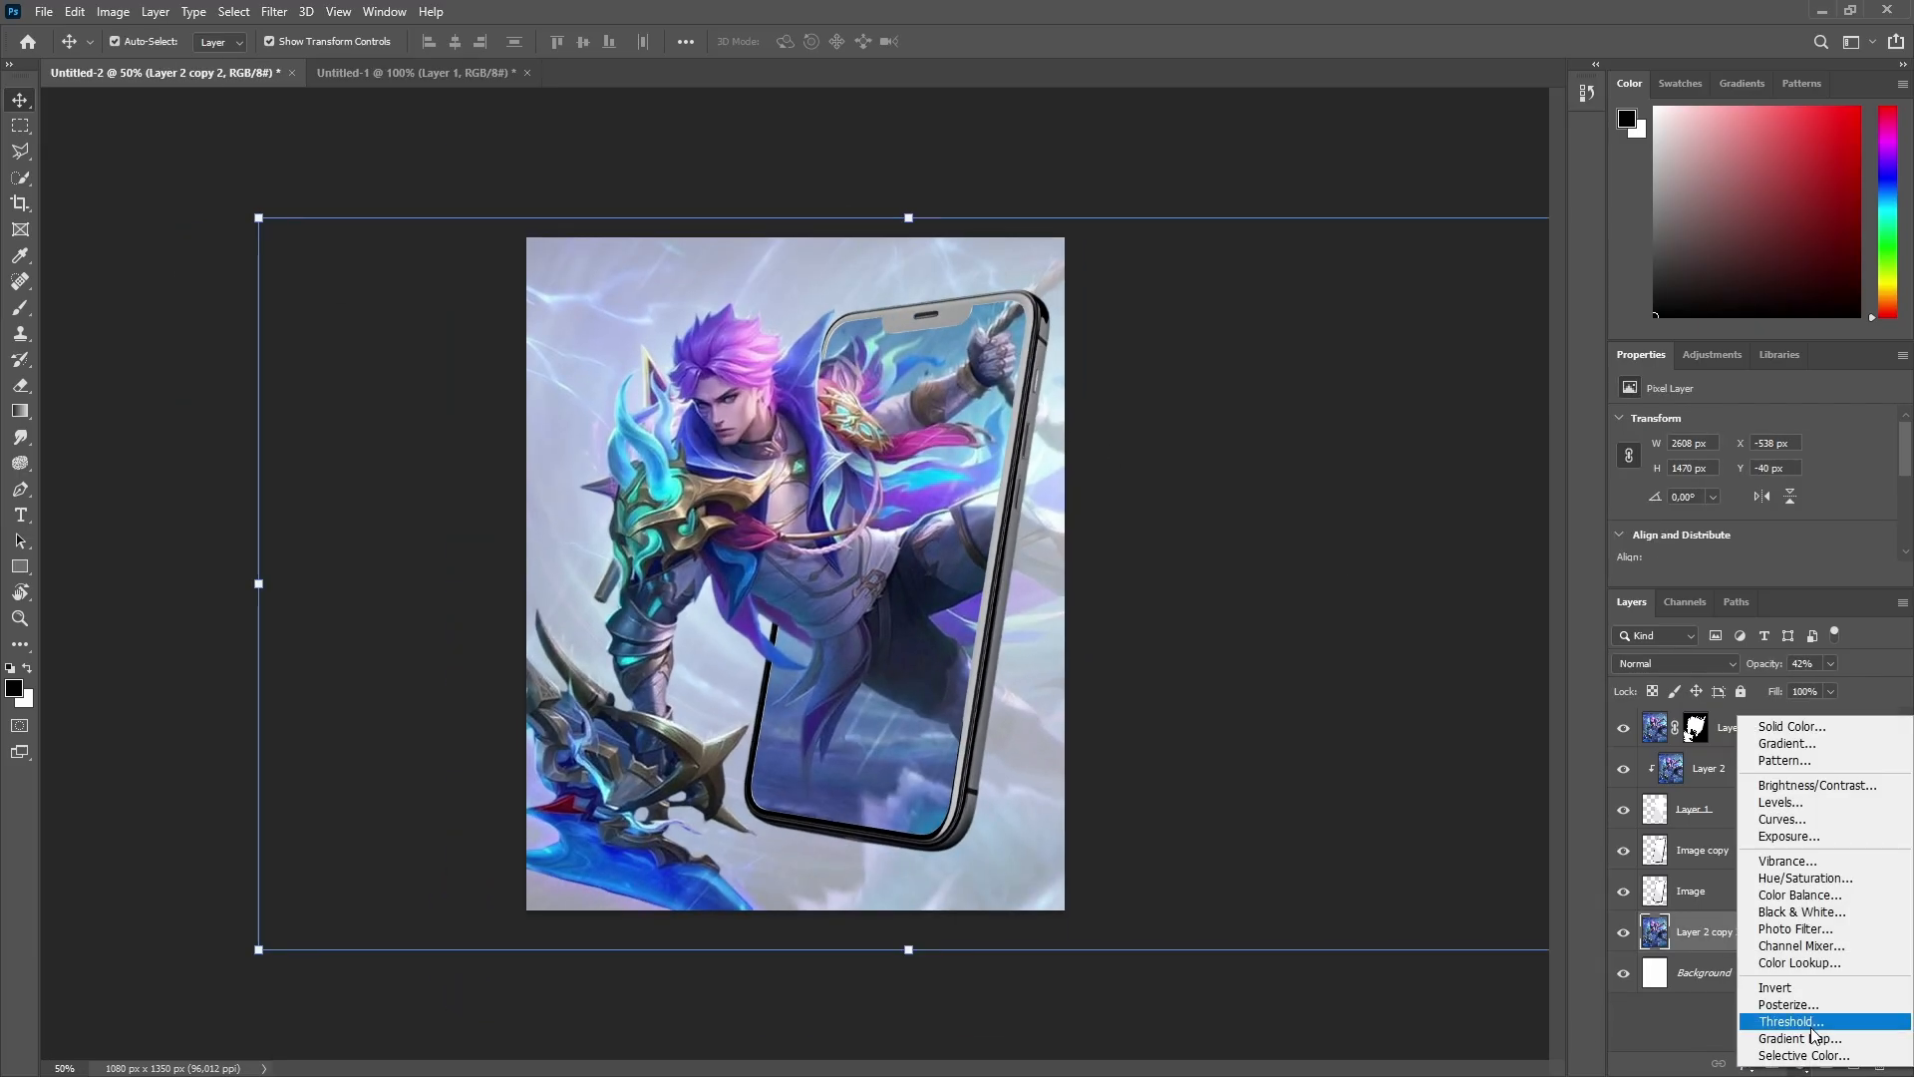
pyautogui.click(1769, 753)
pyautogui.click(1163, 243)
pyautogui.moveTo(1835, 945); pyautogui.dragTo(1789, 989)
pyautogui.doubleClick(1663, 970)
pyautogui.click(1015, 241)
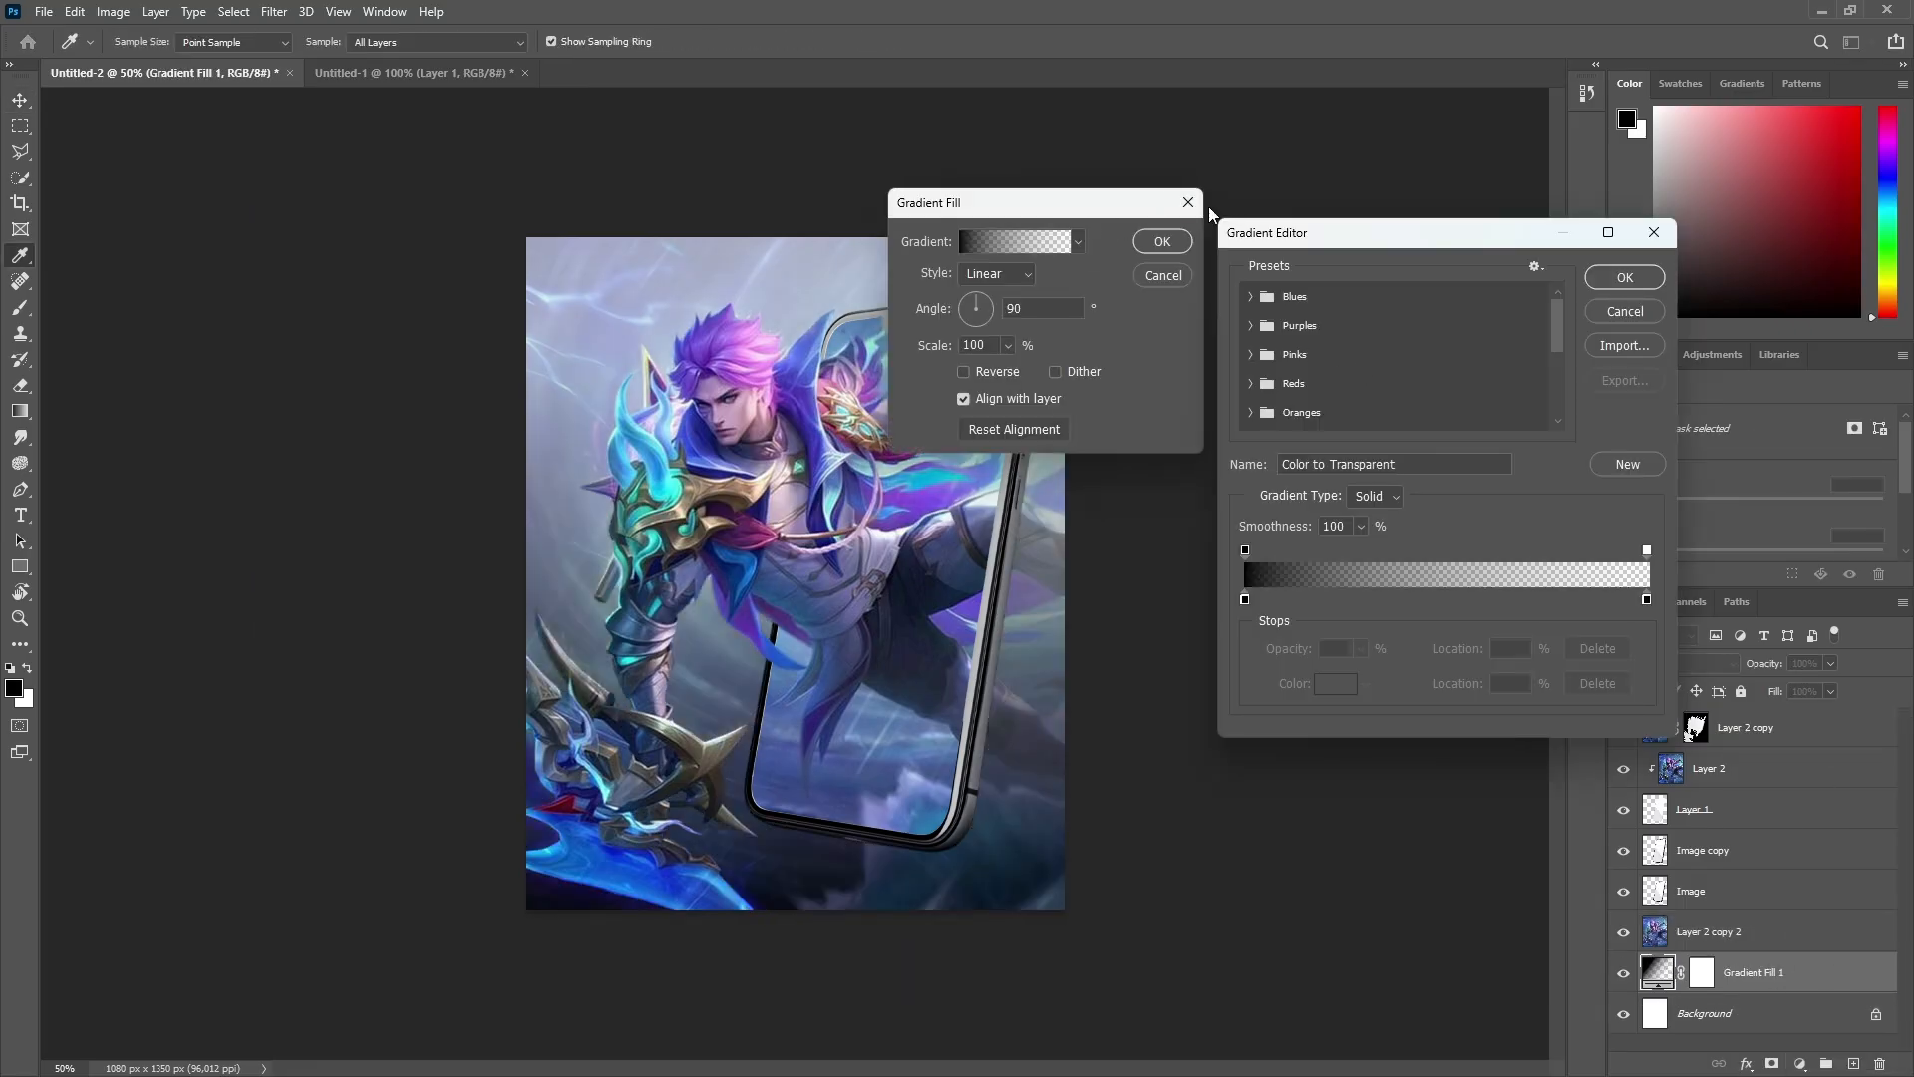
pyautogui.click(1624, 312)
pyautogui.click(1163, 242)
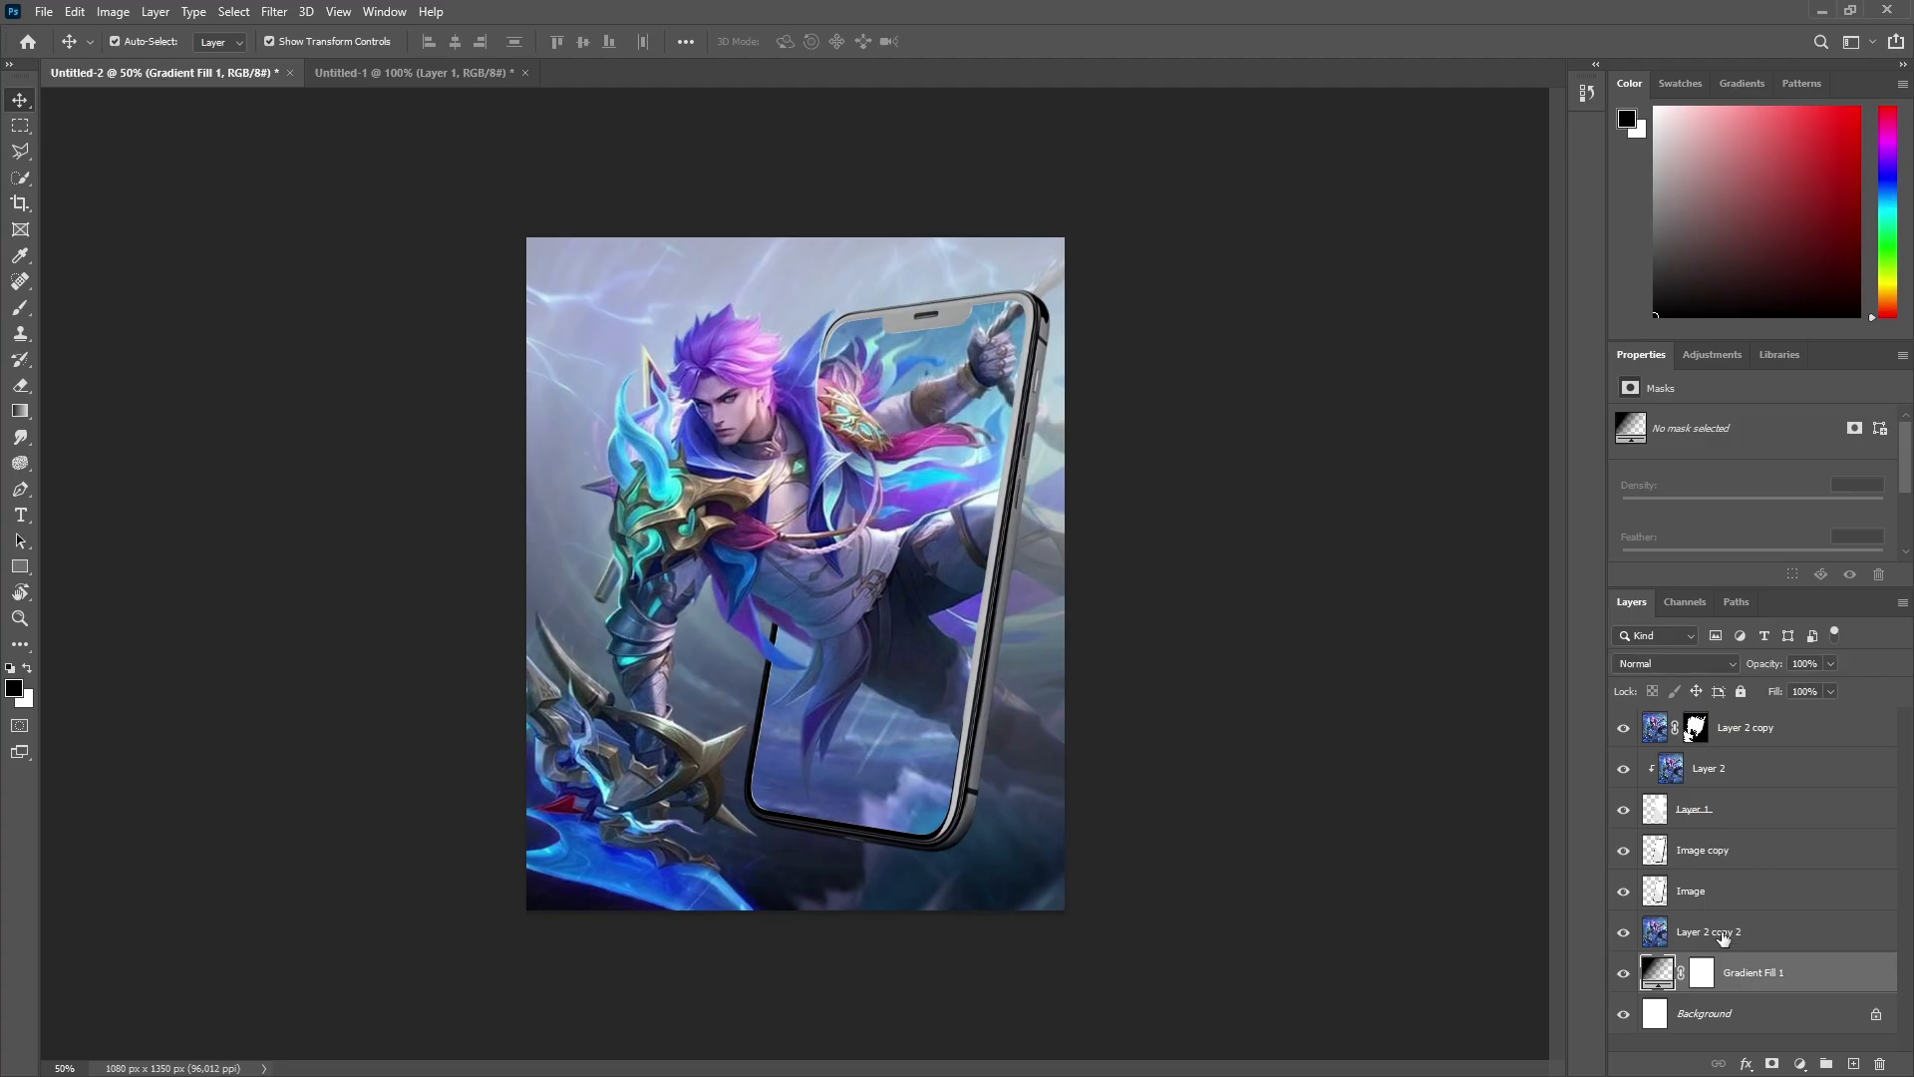
pyautogui.press('Delete')
# Step: Add a solid color fill layer above Background in a blue-violet sampled from the artwork
pyautogui.click(1799, 1064)
pyautogui.click(1785, 726)
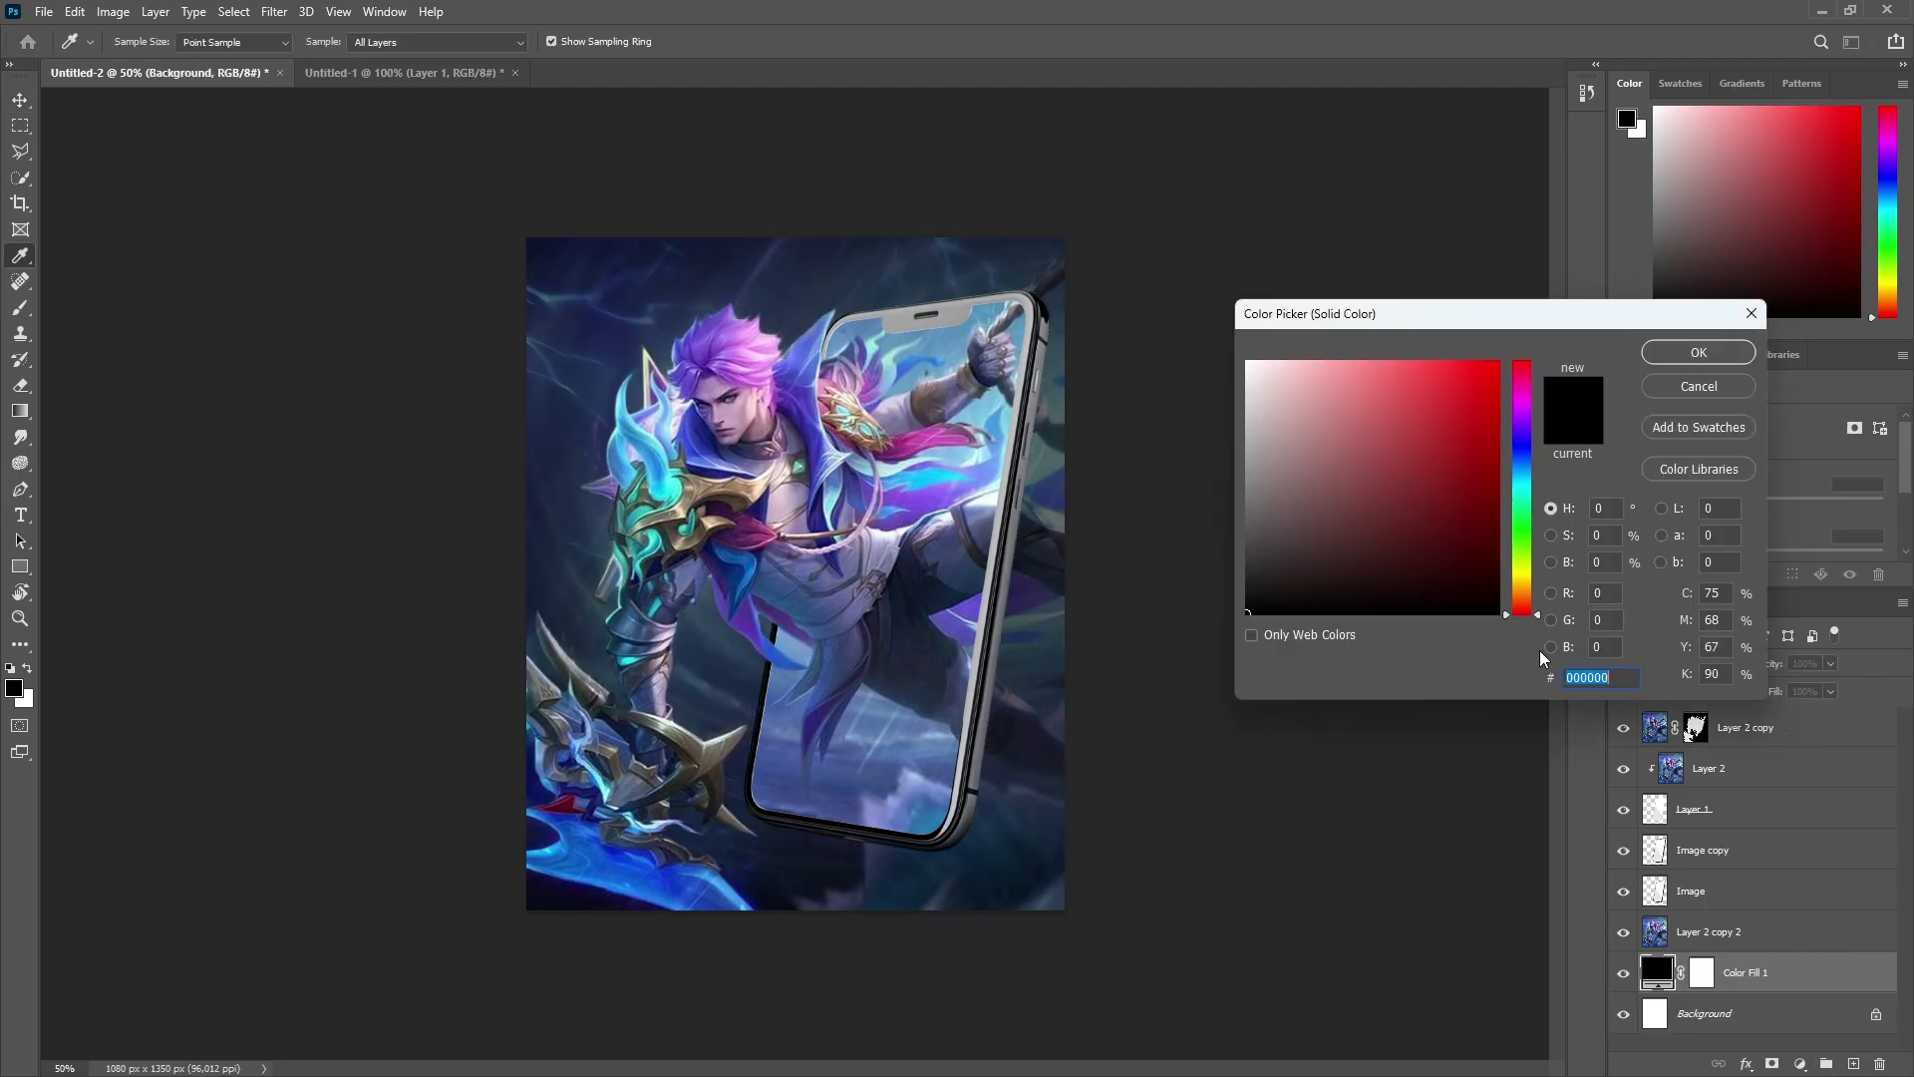
pyautogui.click(686, 336)
pyautogui.click(1698, 353)
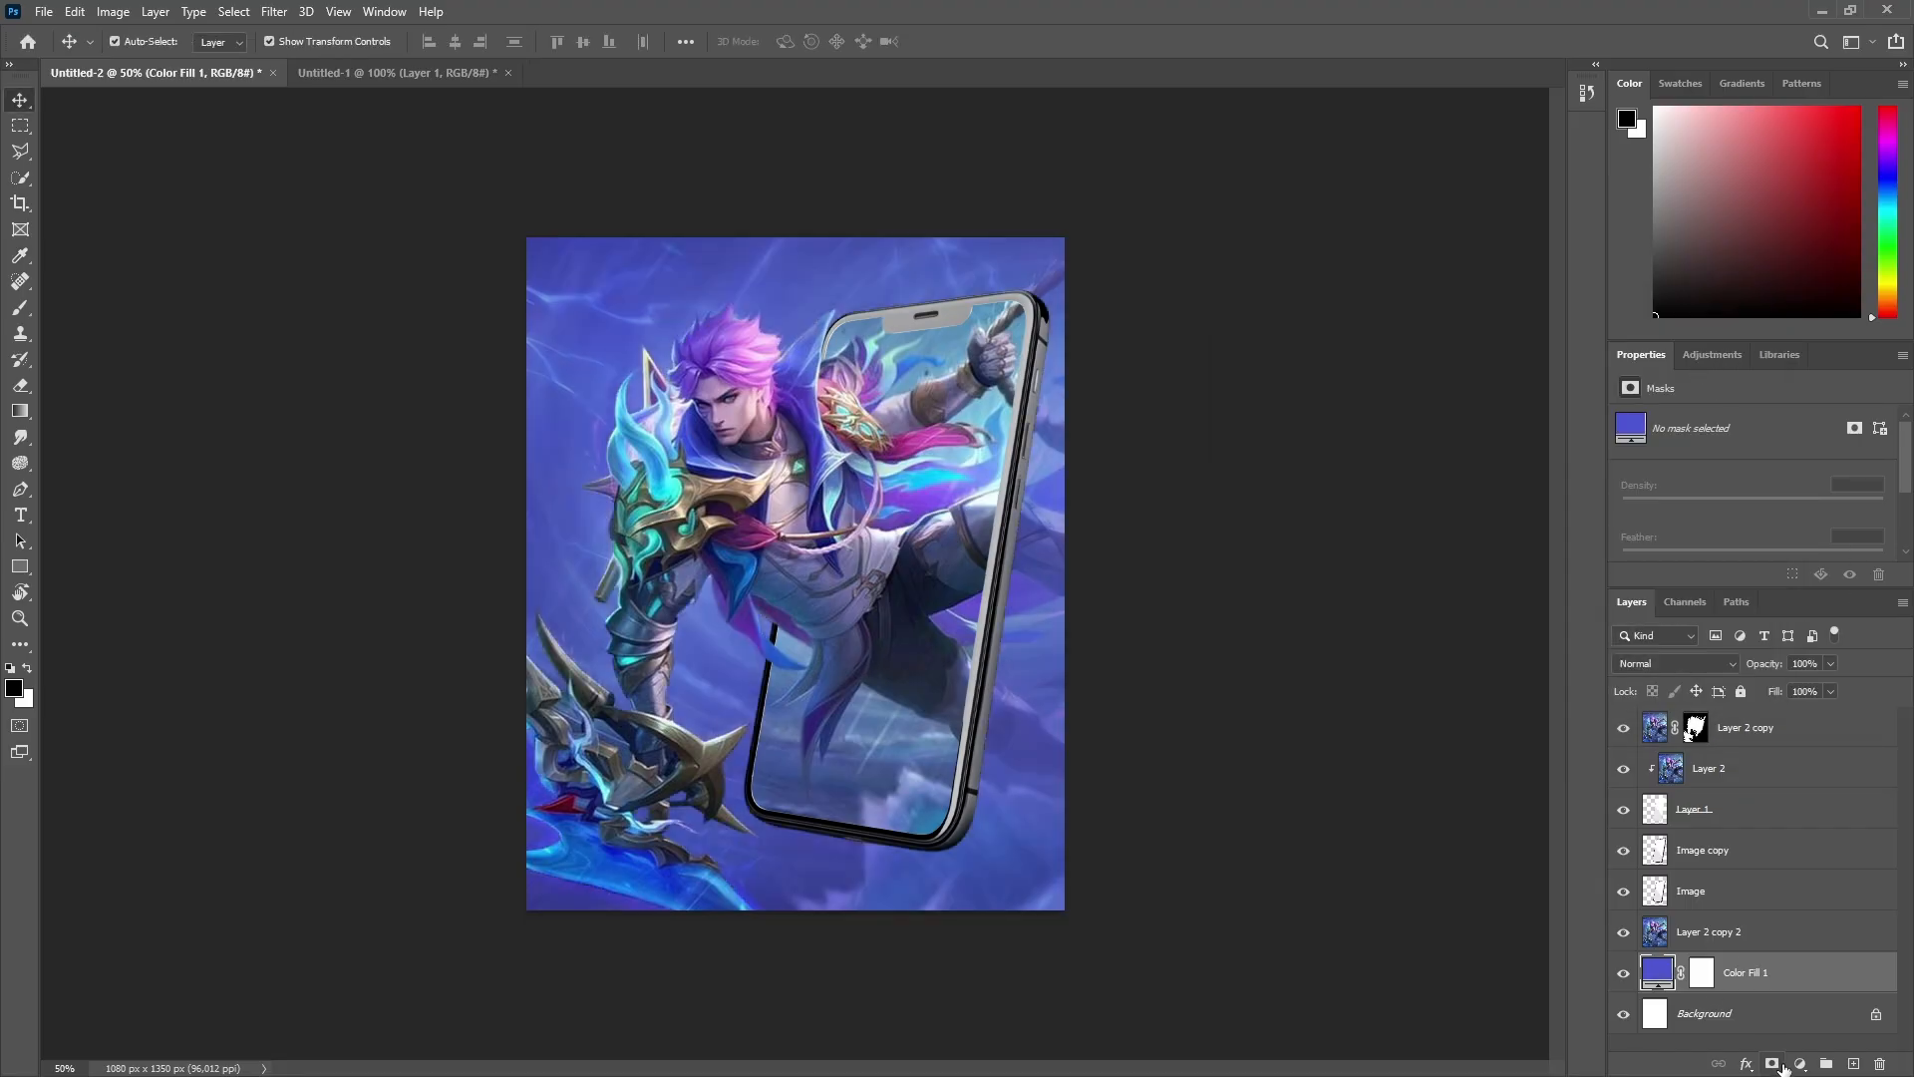
# Step: Add a white-to-violet Gradient Overlay to the Color Fill 1 layer and set the violet end's opacity to 54%
pyautogui.click(1745, 1064)
pyautogui.click(1709, 937)
pyautogui.click(1481, 259)
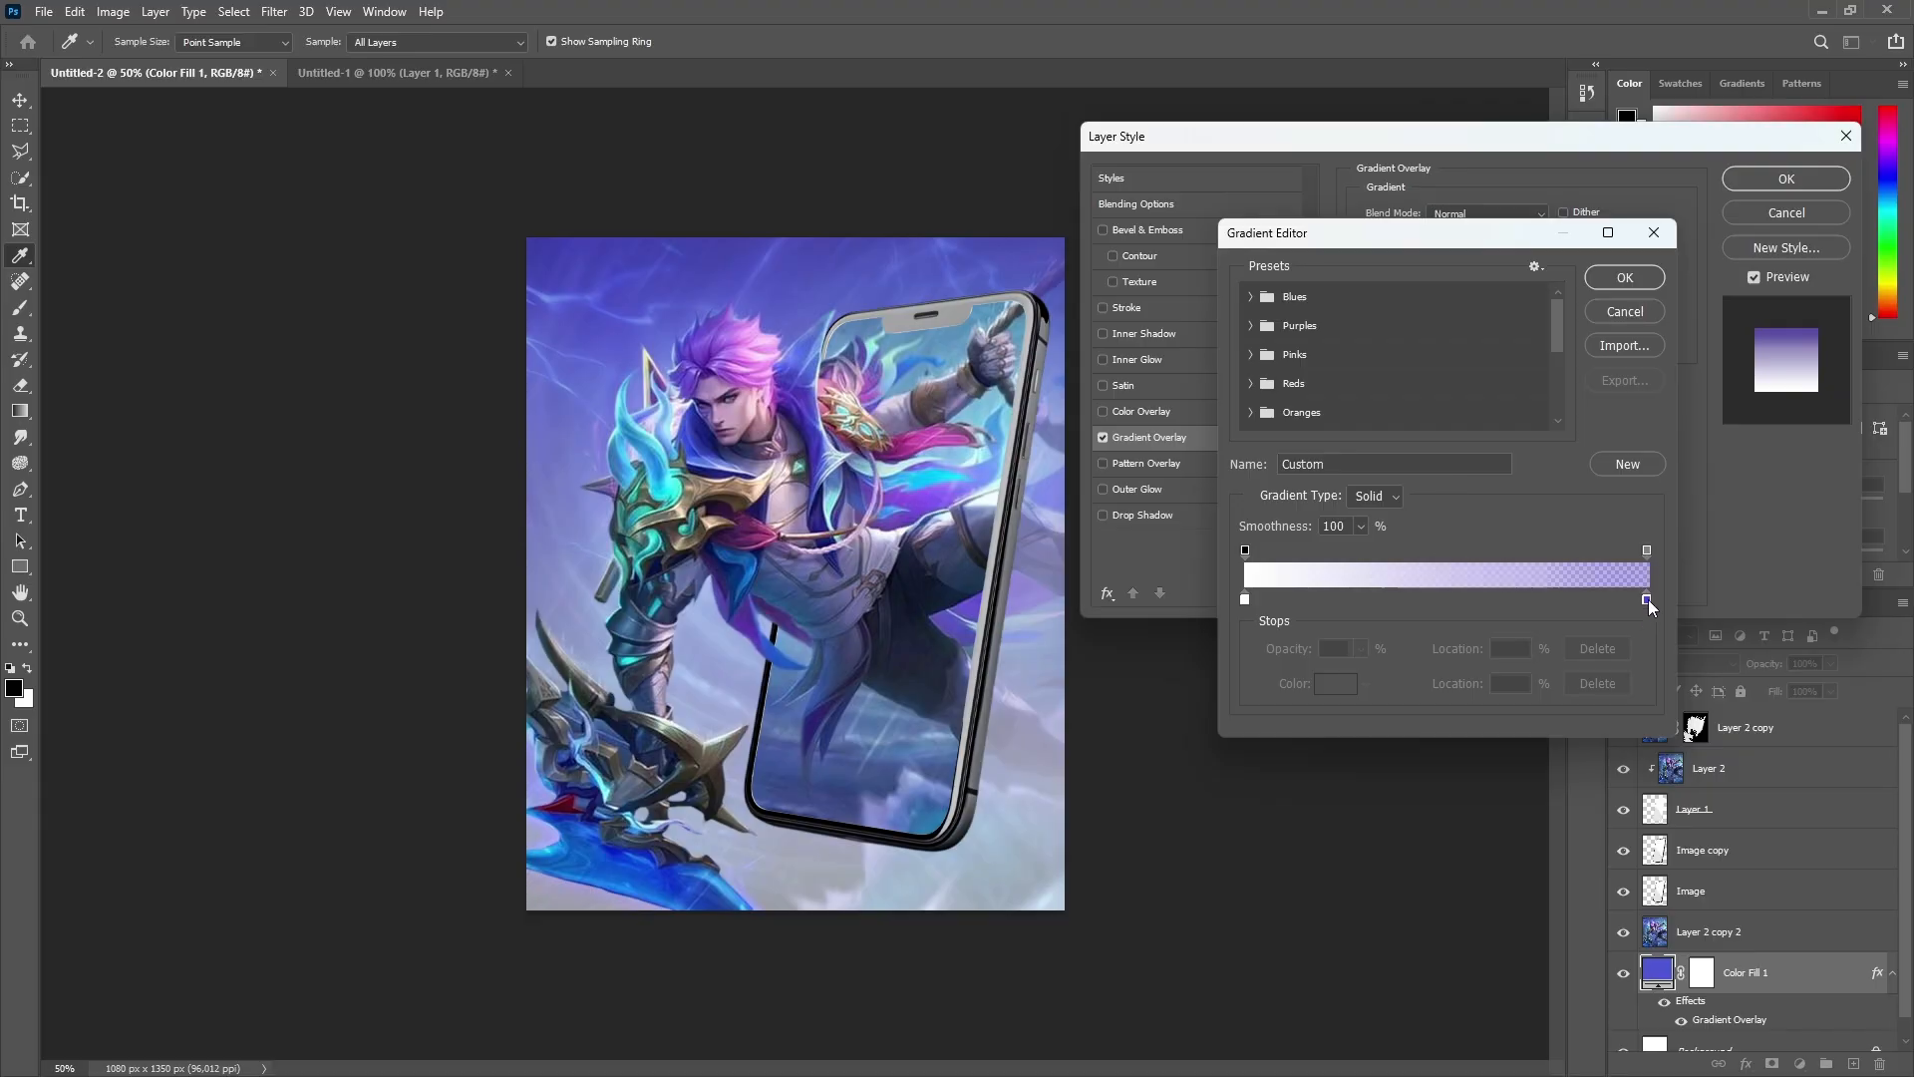
pyautogui.click(1647, 552)
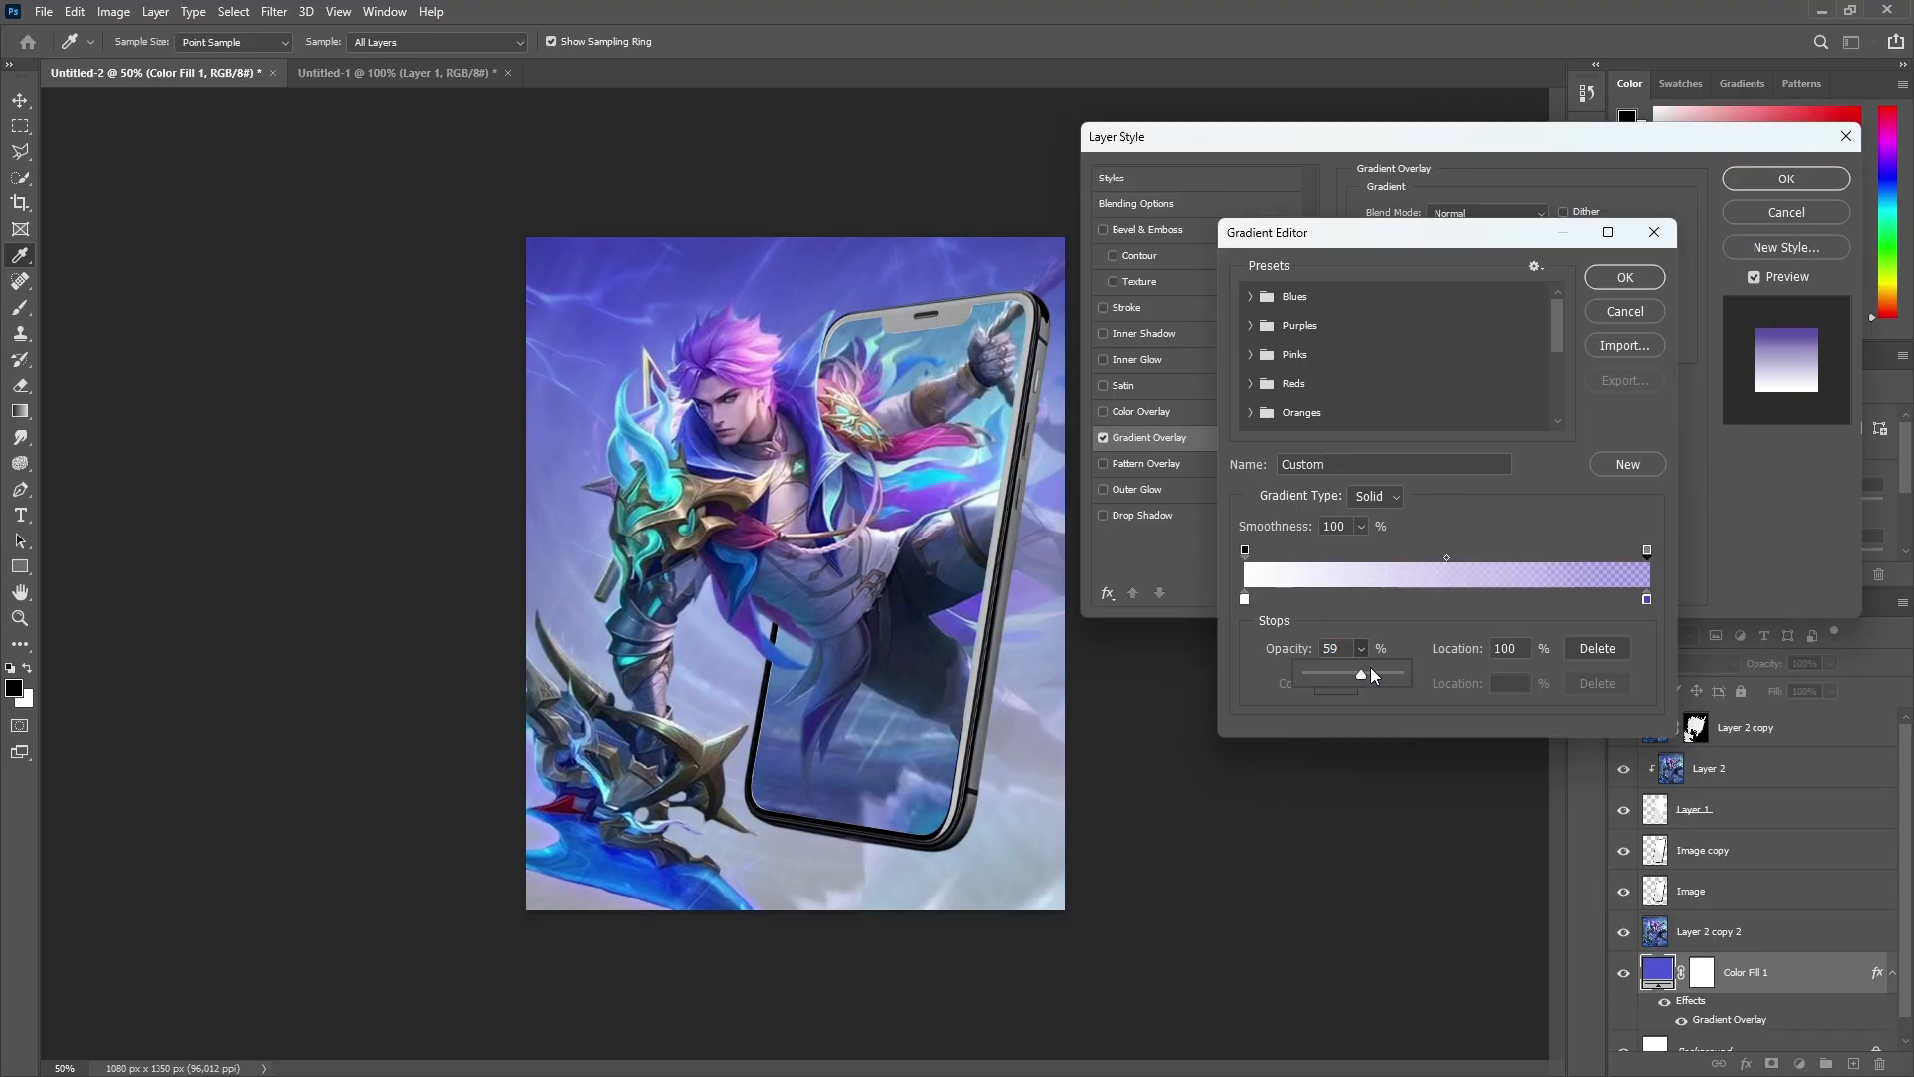
pyautogui.moveTo(1370, 667); pyautogui.dragTo(1356, 668)
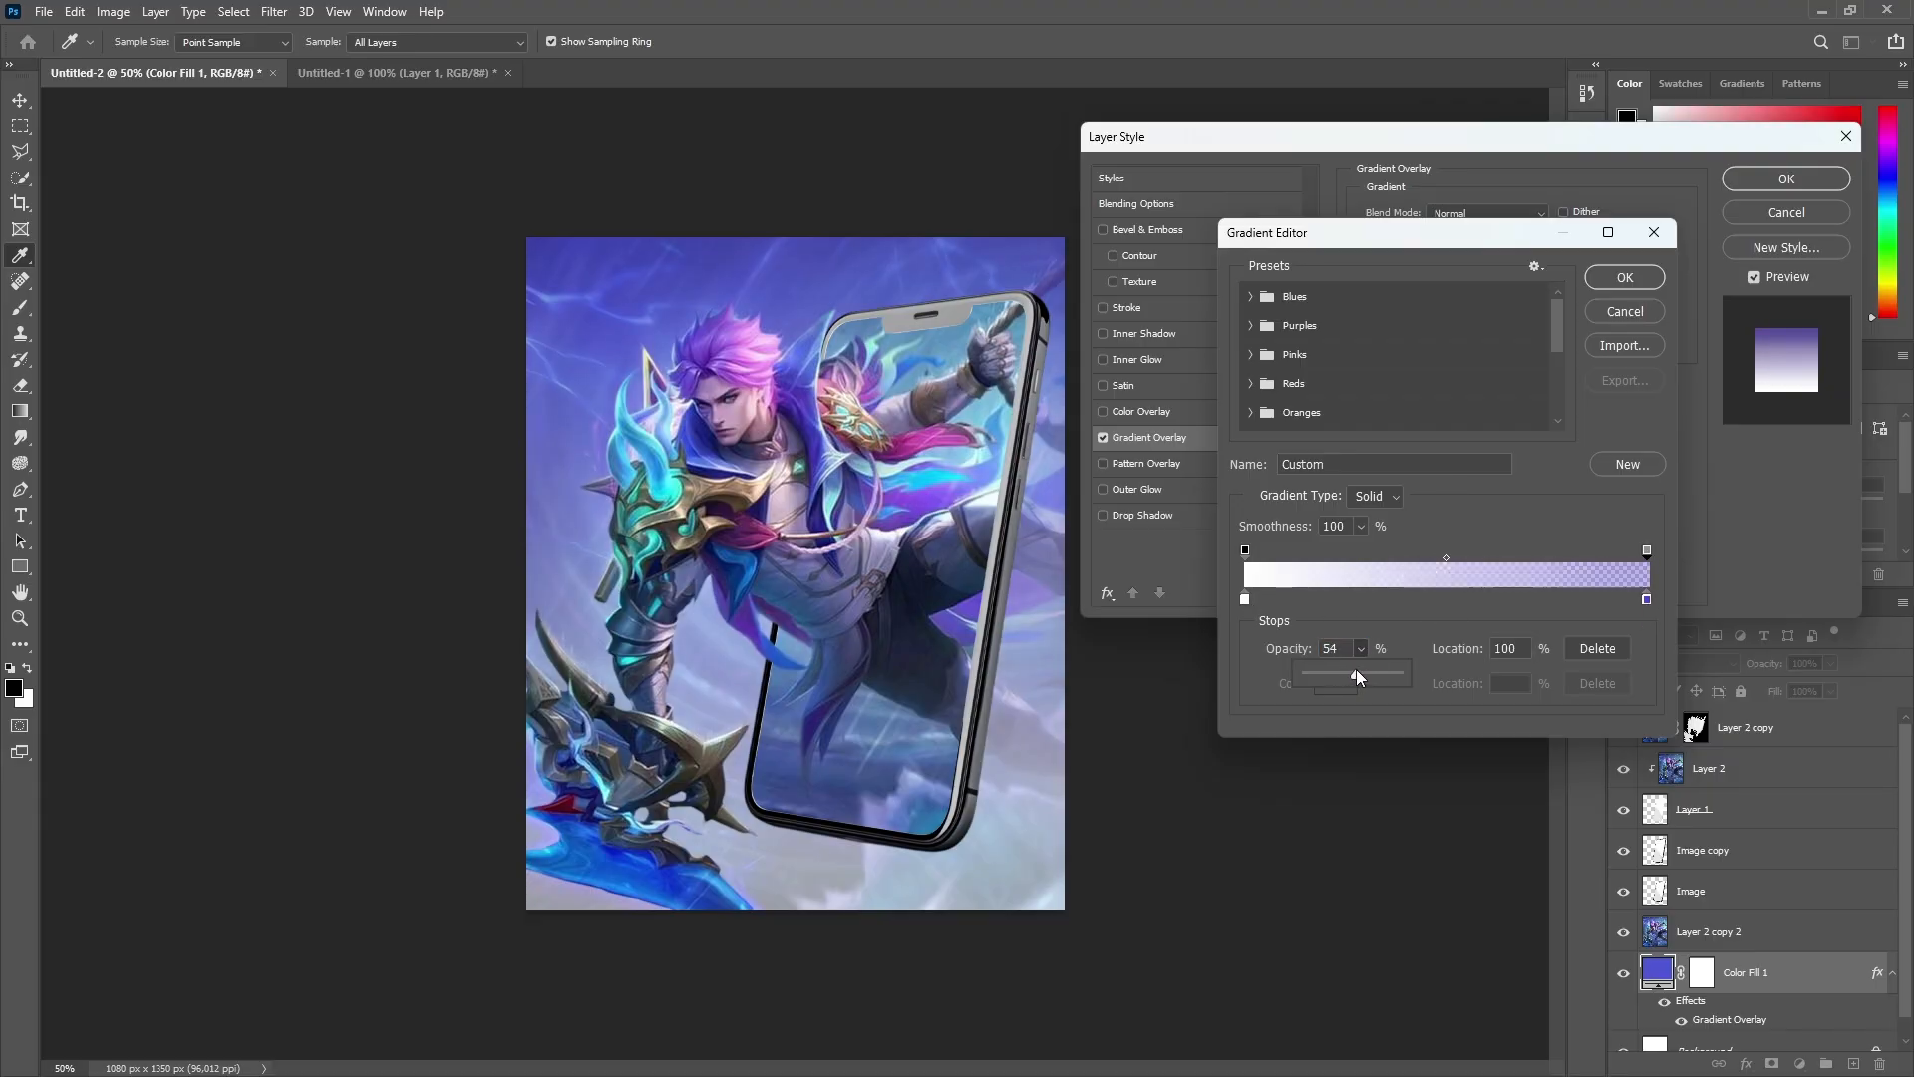
# Step: Recolor the gradient's violet end stop, fine-tune that end's opacity and accept the edited gradient
pyautogui.doubleClick(1647, 599)
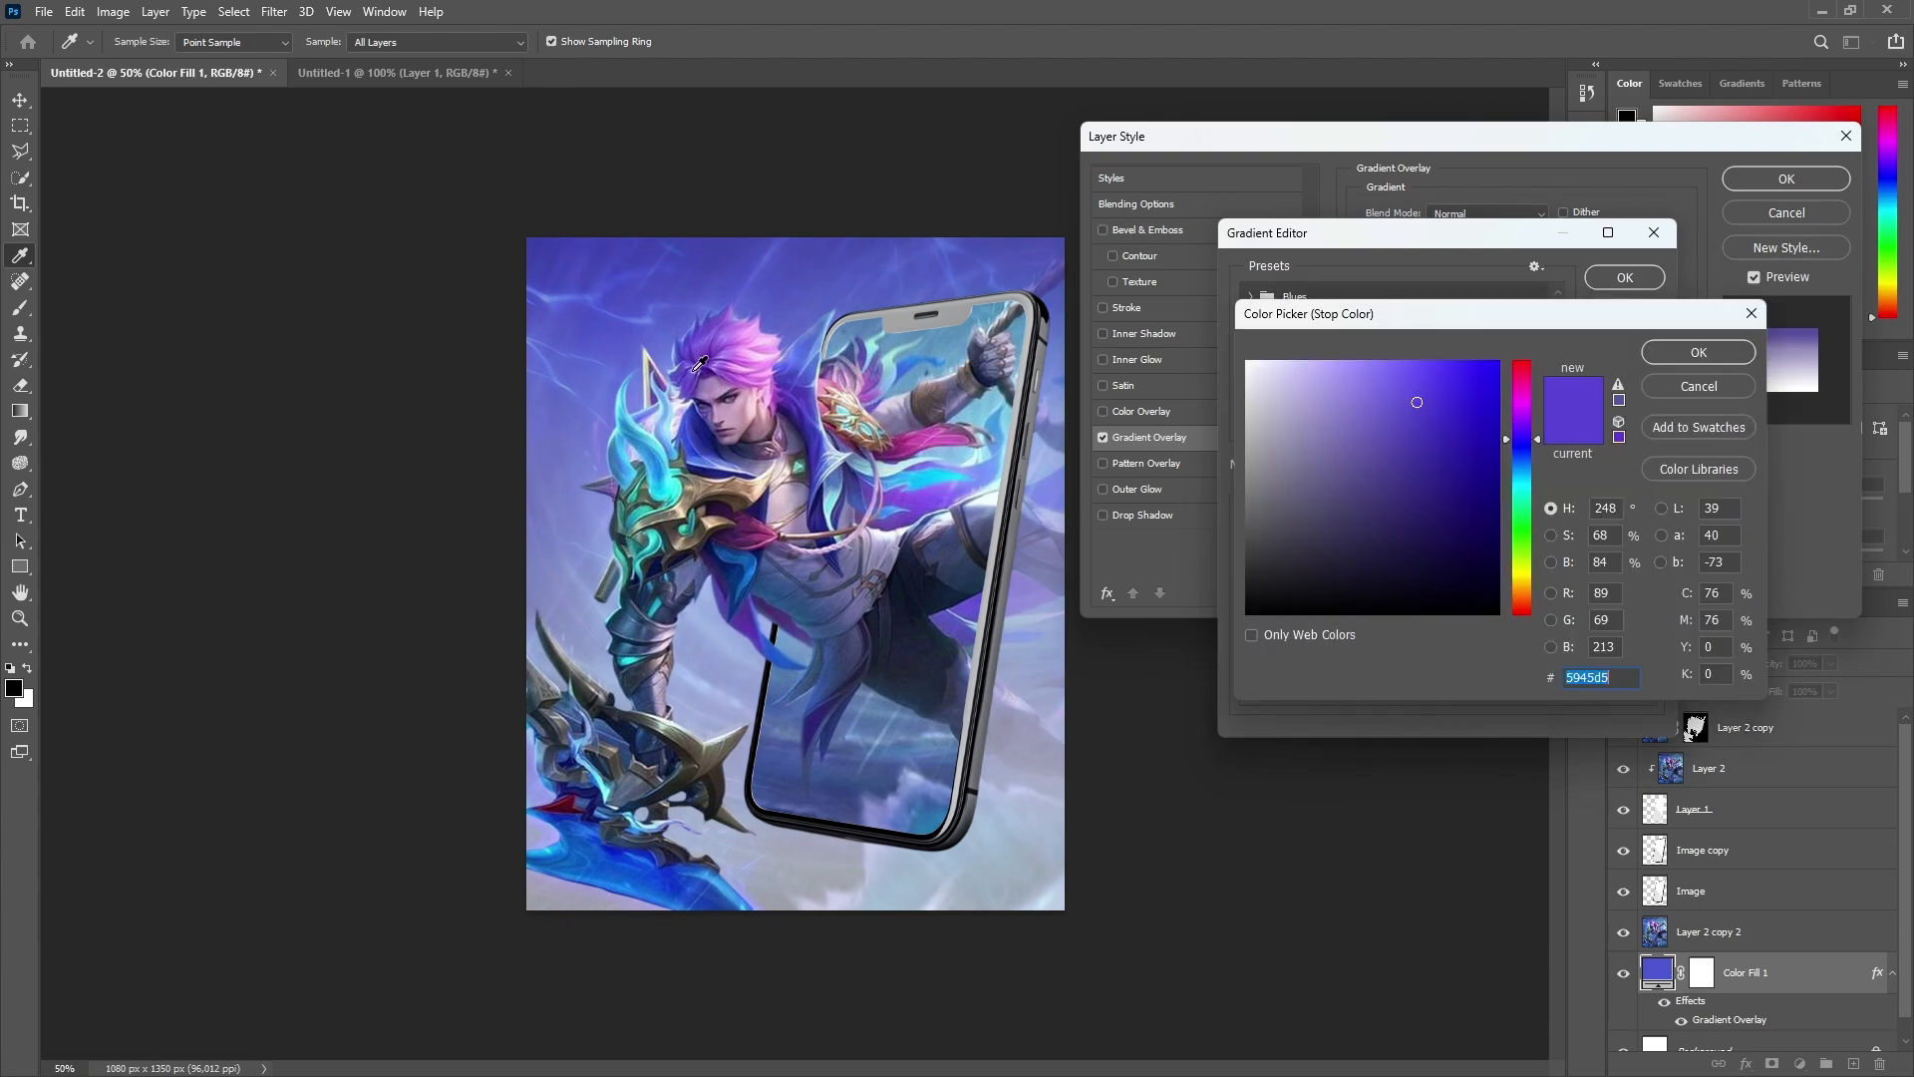
pyautogui.click(1698, 355)
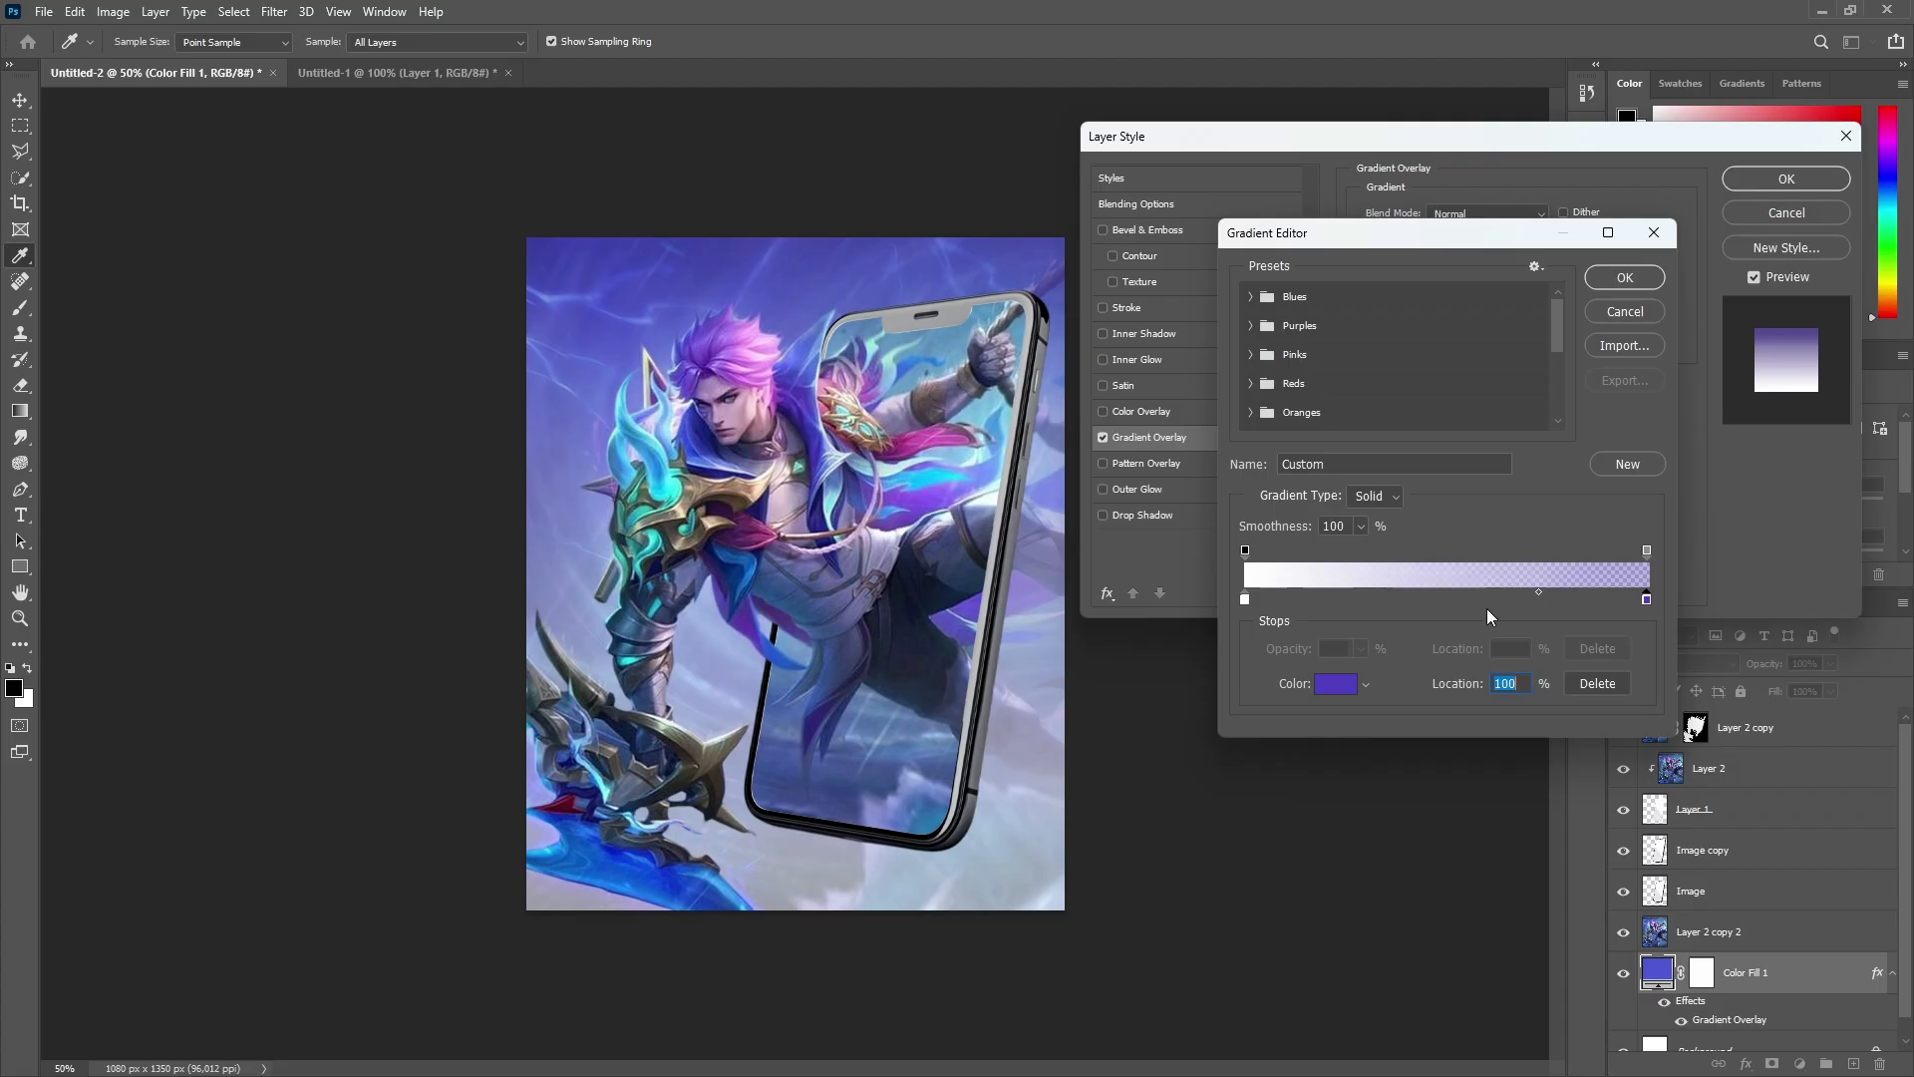
pyautogui.click(1647, 551)
pyautogui.click(1361, 649)
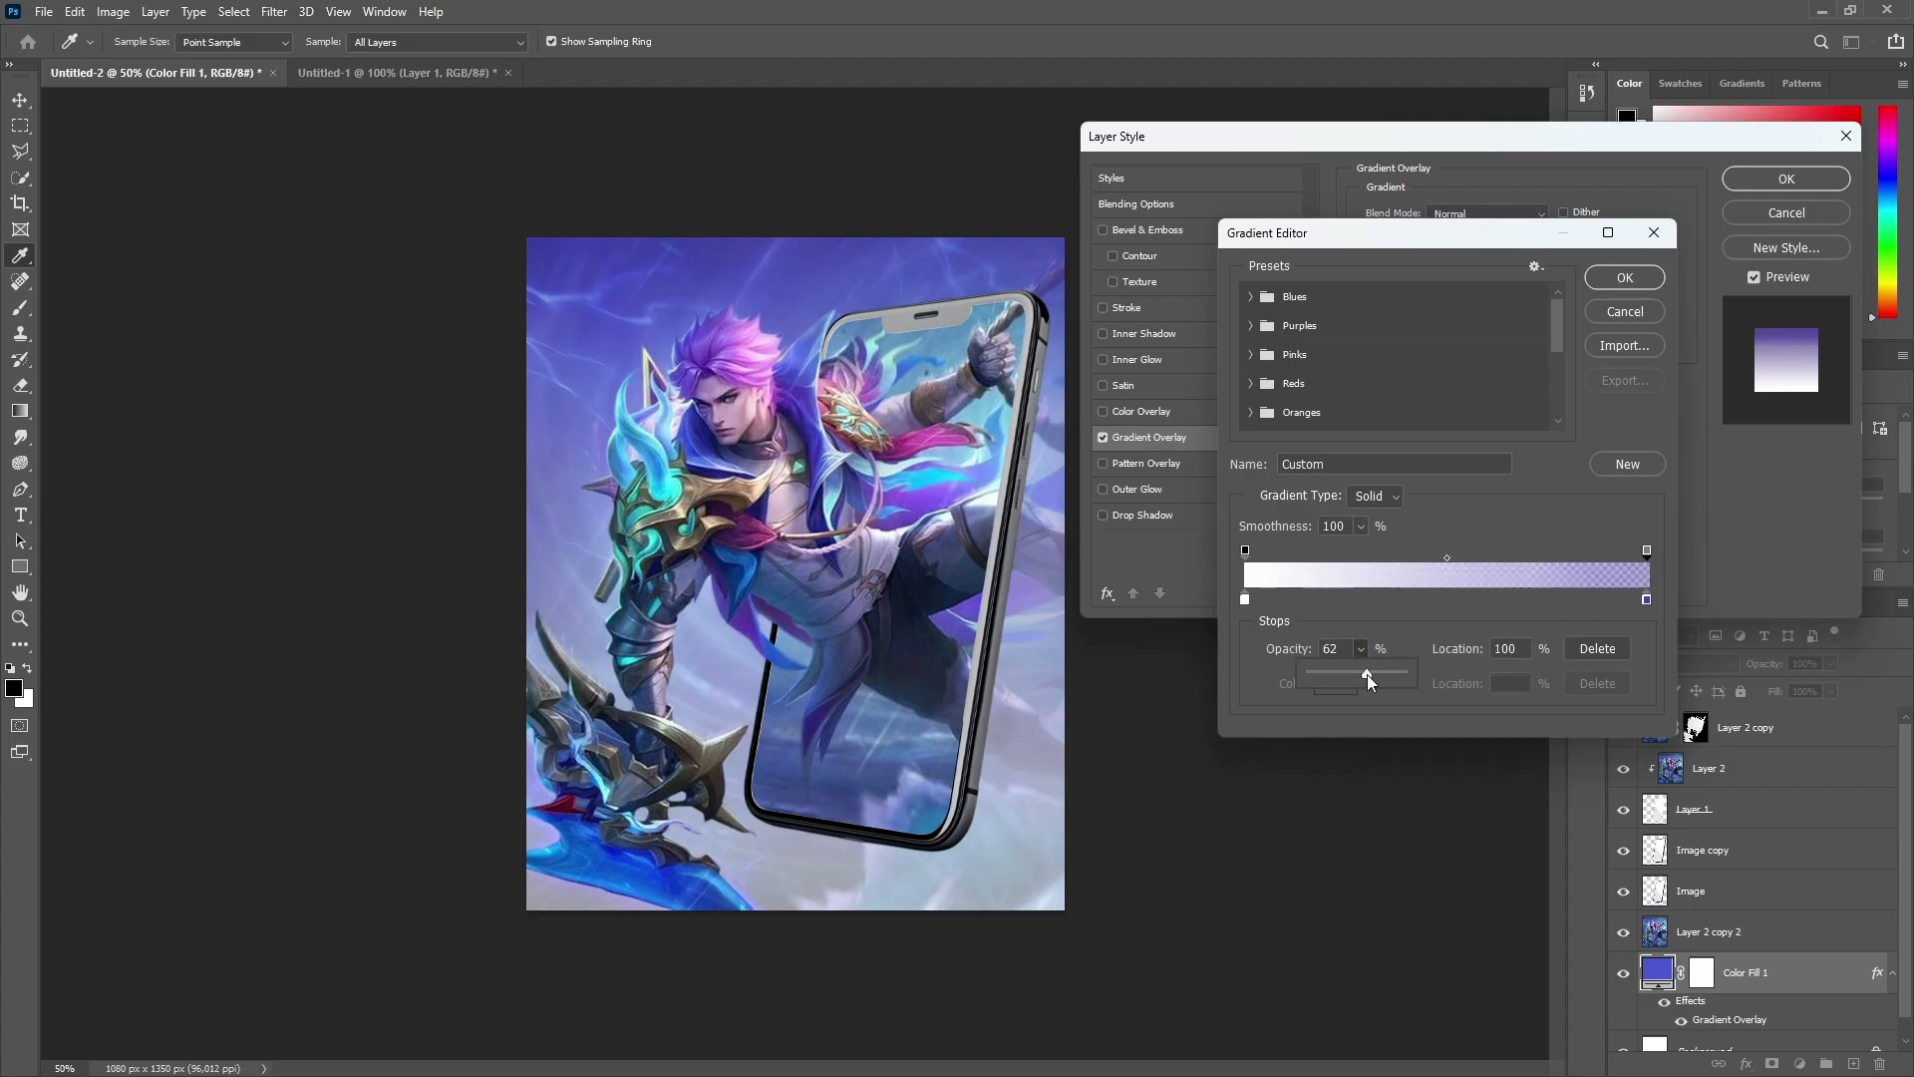
pyautogui.moveTo(1367, 674); pyautogui.dragTo(1361, 673)
pyautogui.click(1636, 287)
# Step: Reopen the overlay's gradient for editing and set its start color stop to pure white, ffffff
pyautogui.click(1486, 266)
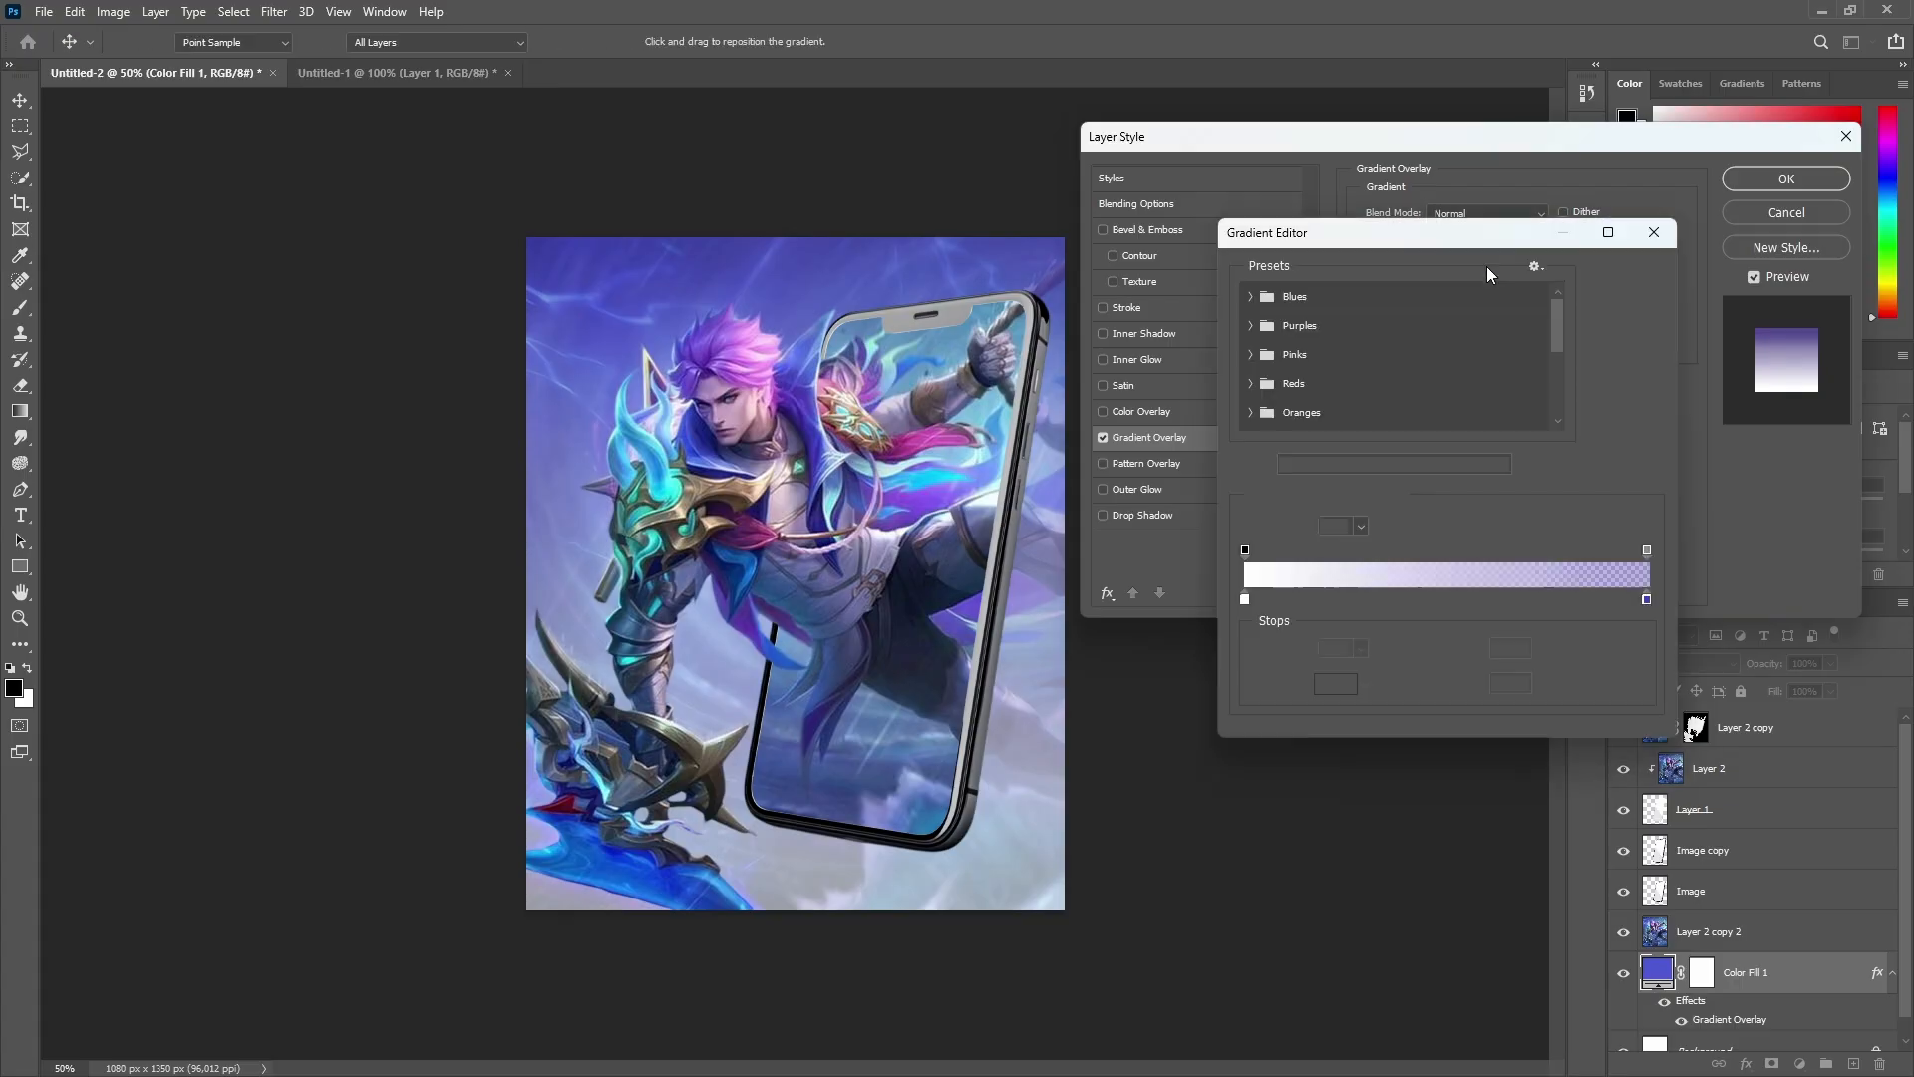
pyautogui.click(1240, 604)
pyautogui.doubleClick(1245, 601)
pyautogui.click(1248, 364)
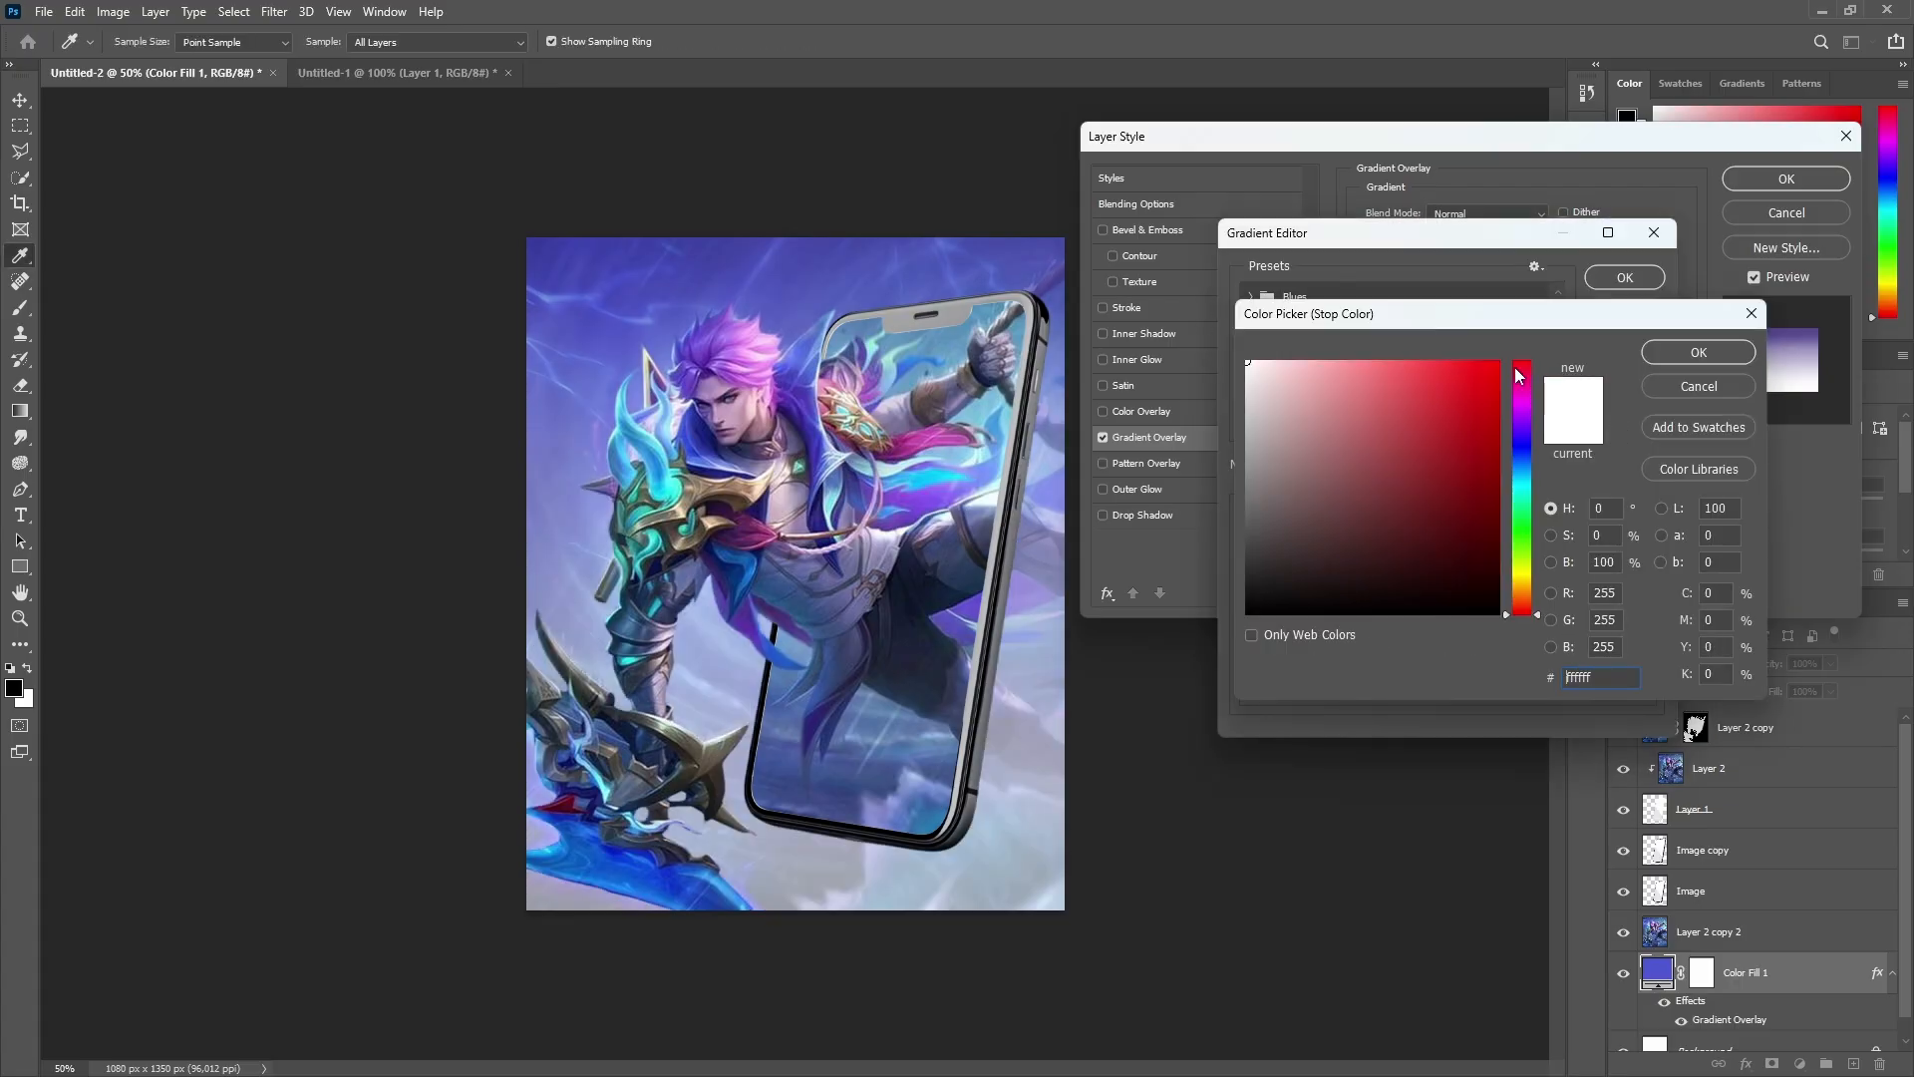
pyautogui.click(1736, 349)
# Step: Move the gradient's color midpoint to 49% and apply the Gradient Overlay to the fill layer
pyautogui.click(1538, 592)
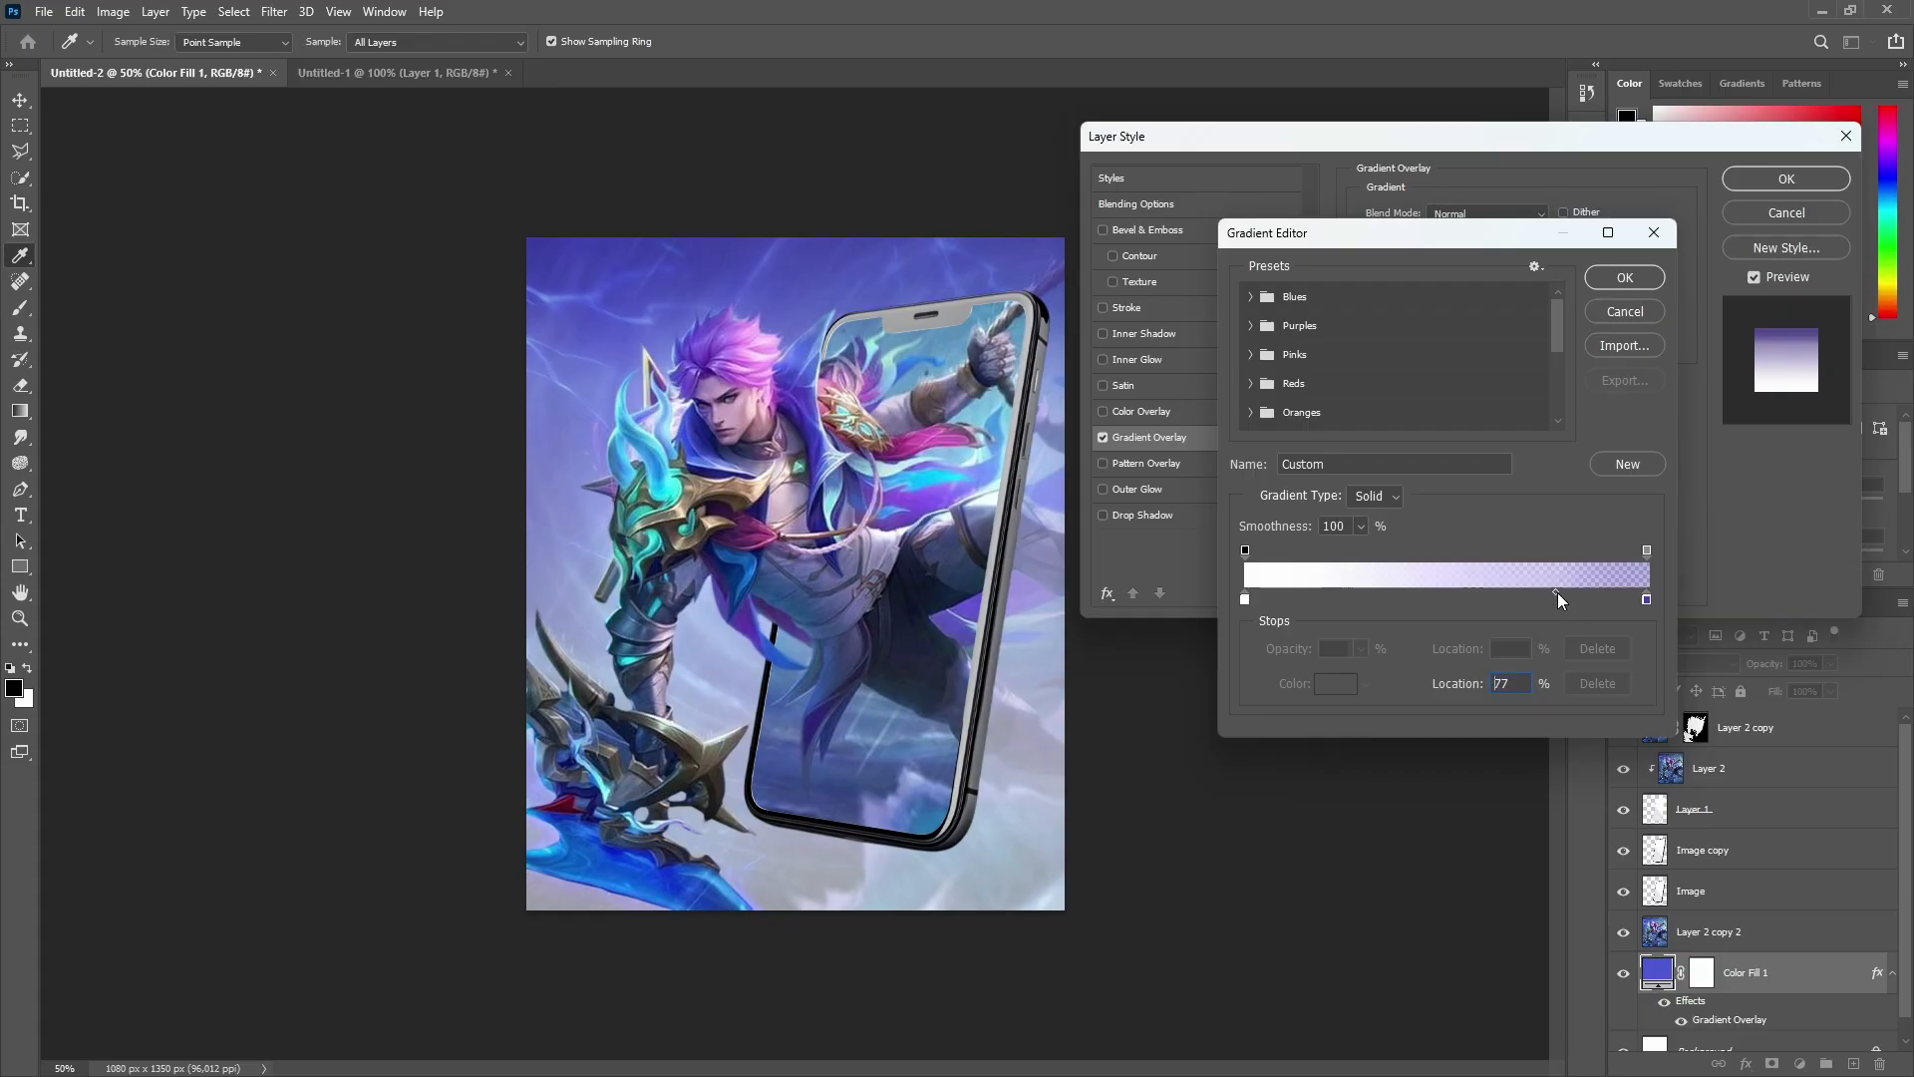
pyautogui.moveTo(1557, 592); pyautogui.dragTo(1463, 598)
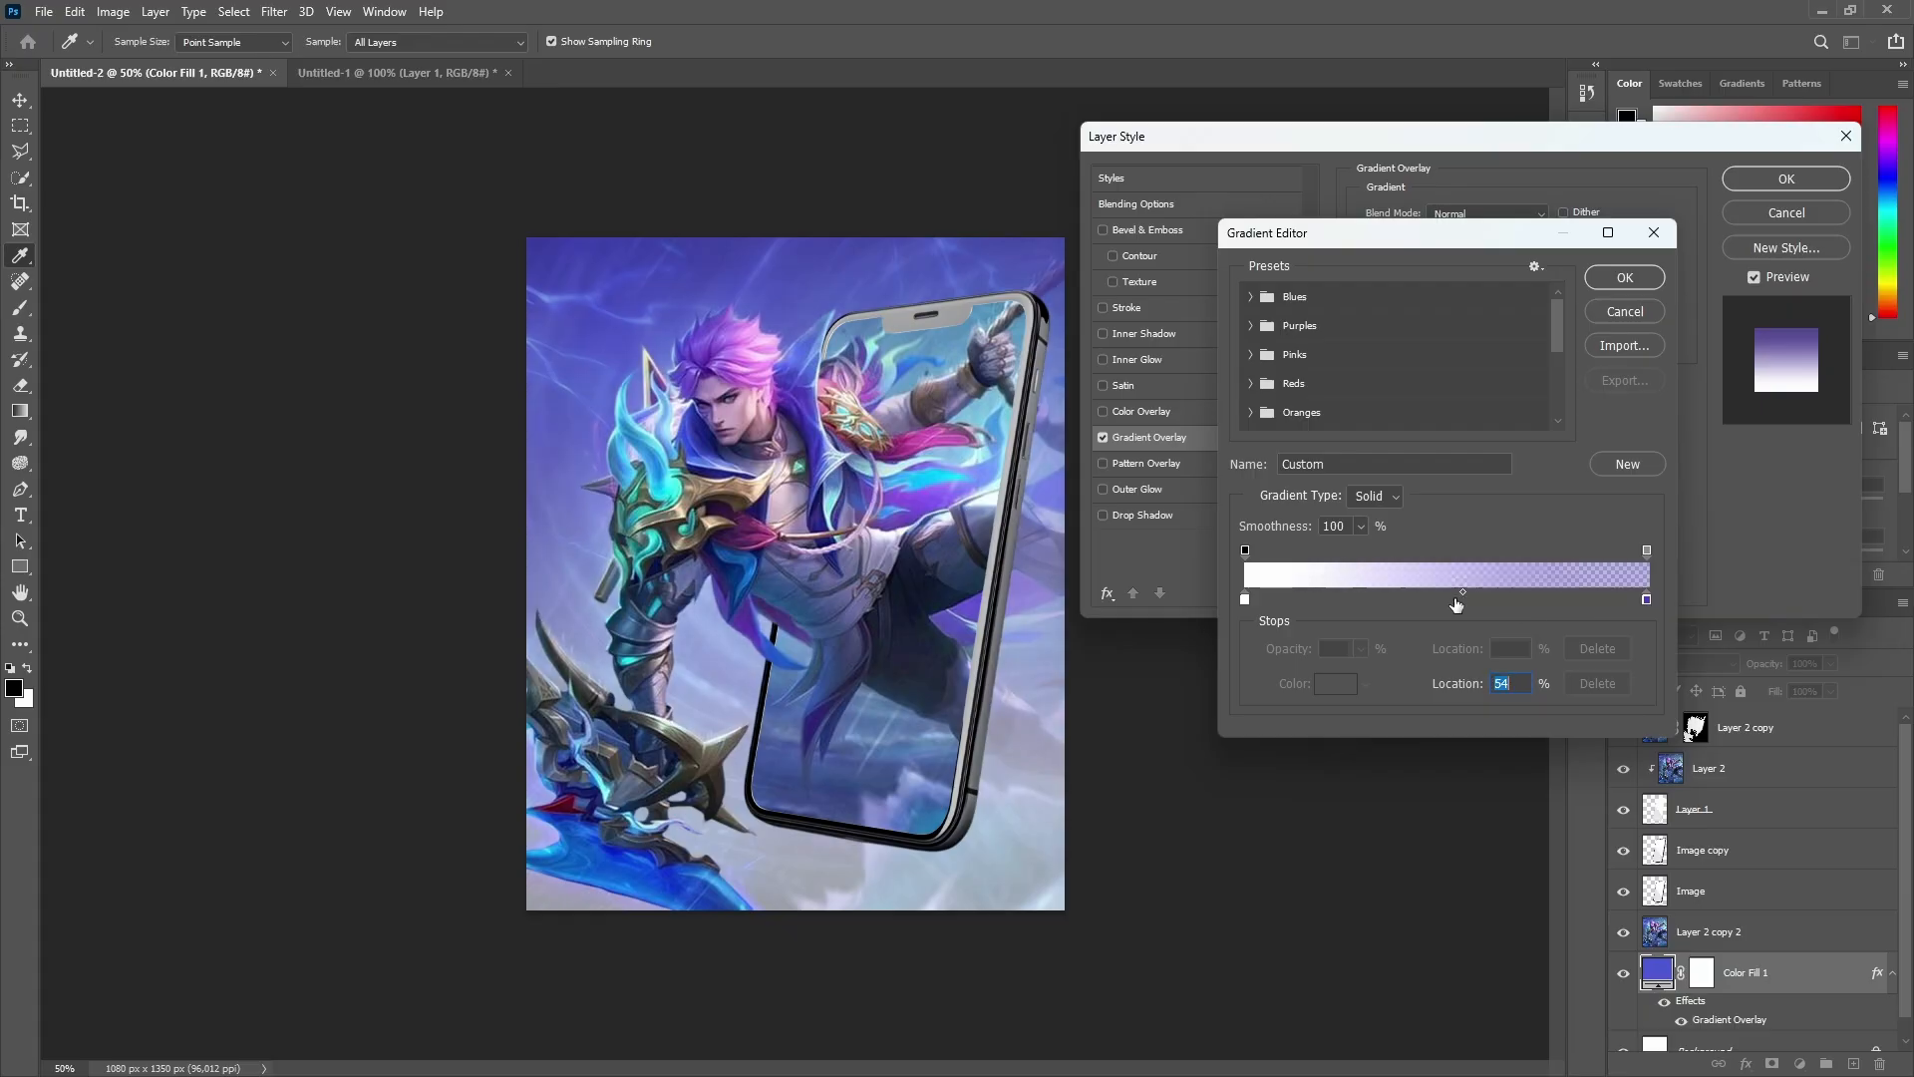
pyautogui.click(1454, 600)
pyautogui.hotkey('ctrl', 'z')
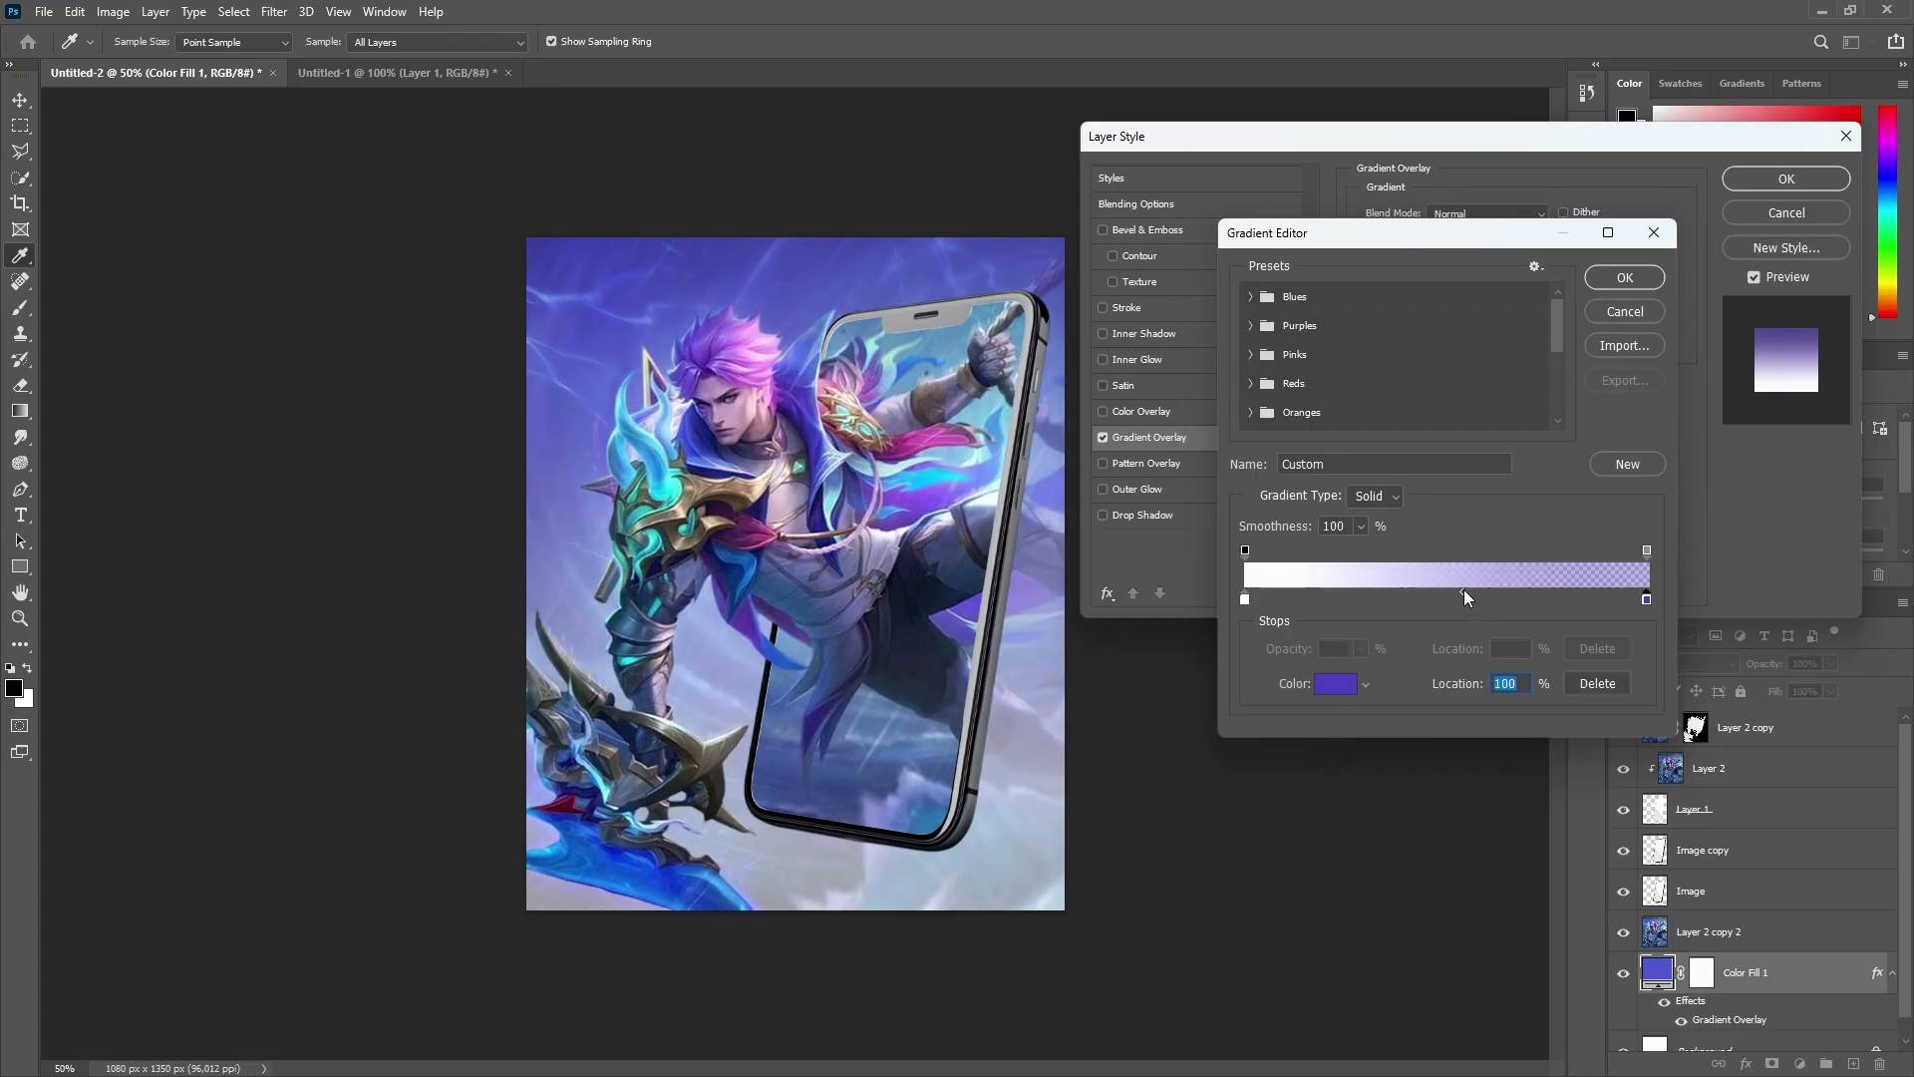
pyautogui.moveTo(1463, 595); pyautogui.dragTo(1446, 595)
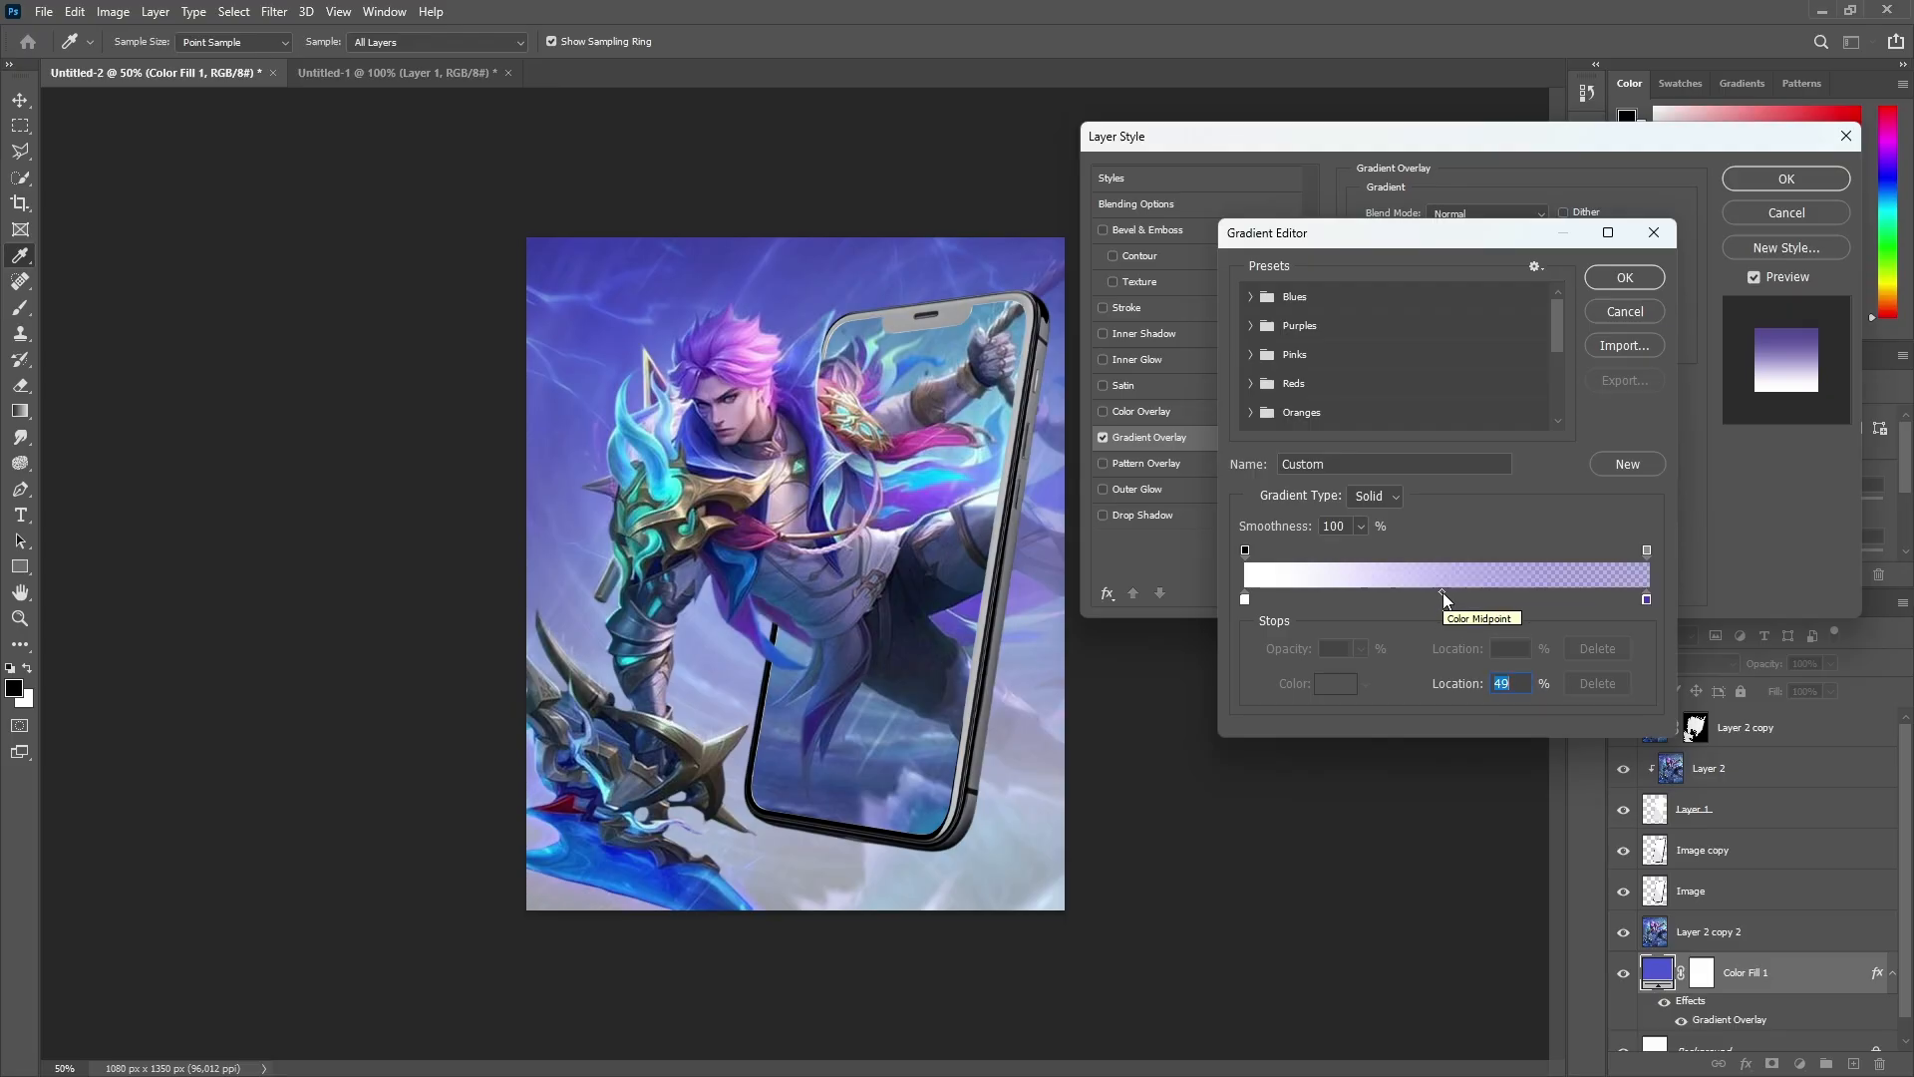
pyautogui.click(1623, 278)
pyautogui.click(1786, 180)
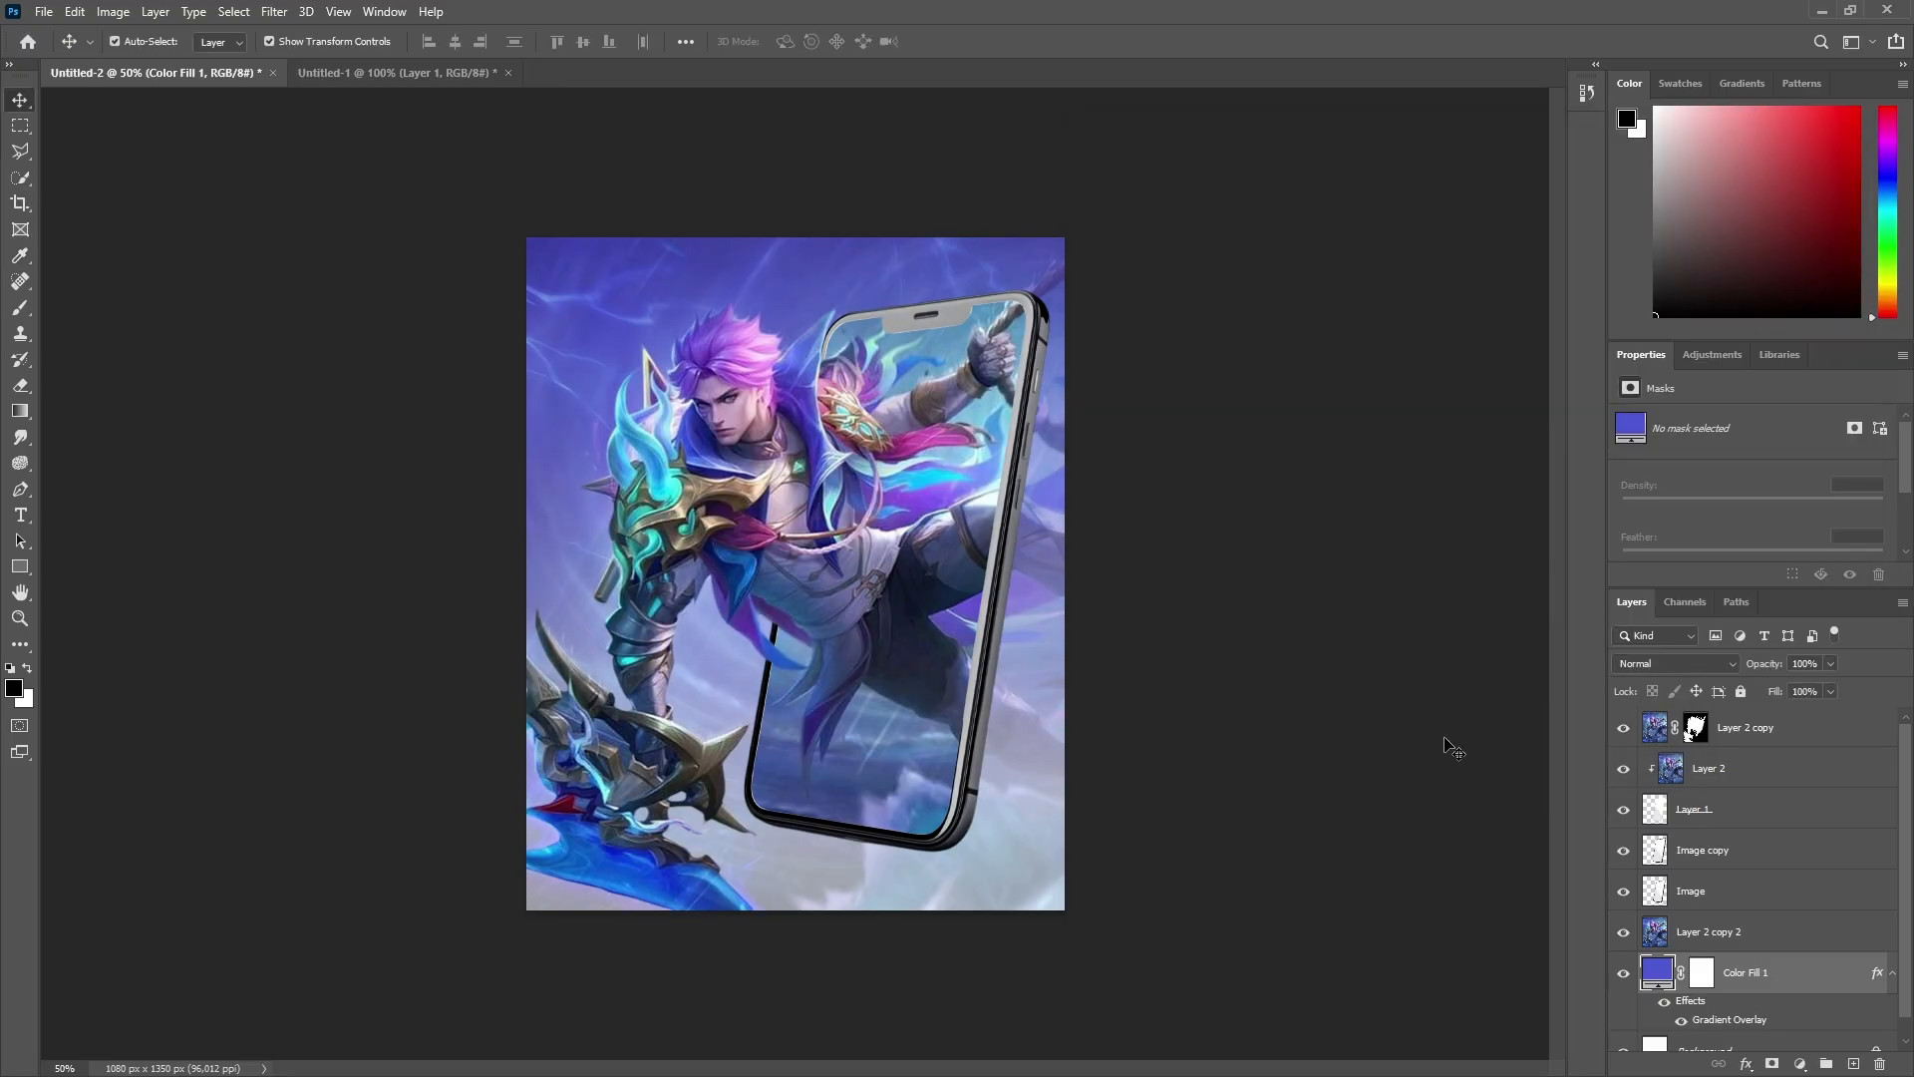
# Step: Lower the opacity of the backdrop artwork layer, Layer 2 copy 2, to 33% and deselect it
pyautogui.click(1755, 931)
pyautogui.click(1831, 664)
pyautogui.moveTo(1819, 685); pyautogui.dragTo(1816, 685)
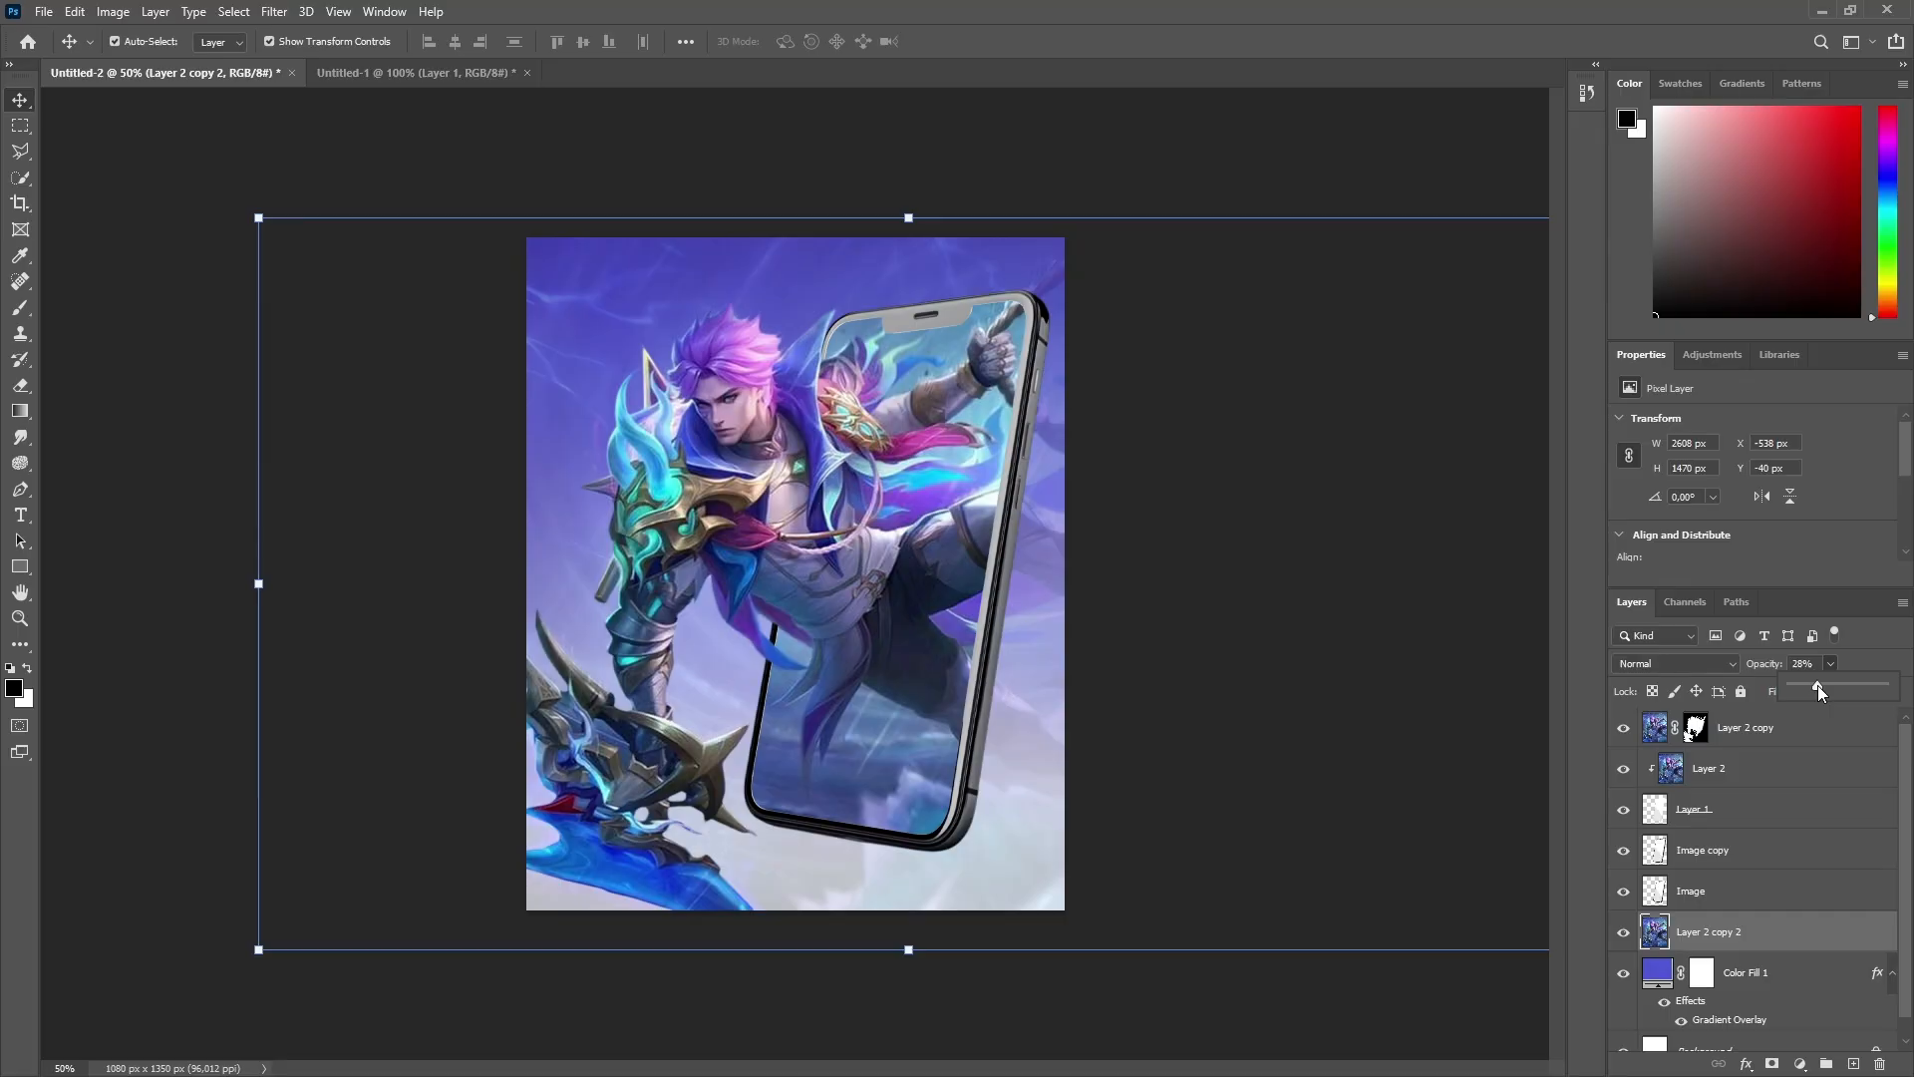
pyautogui.click(839, 150)
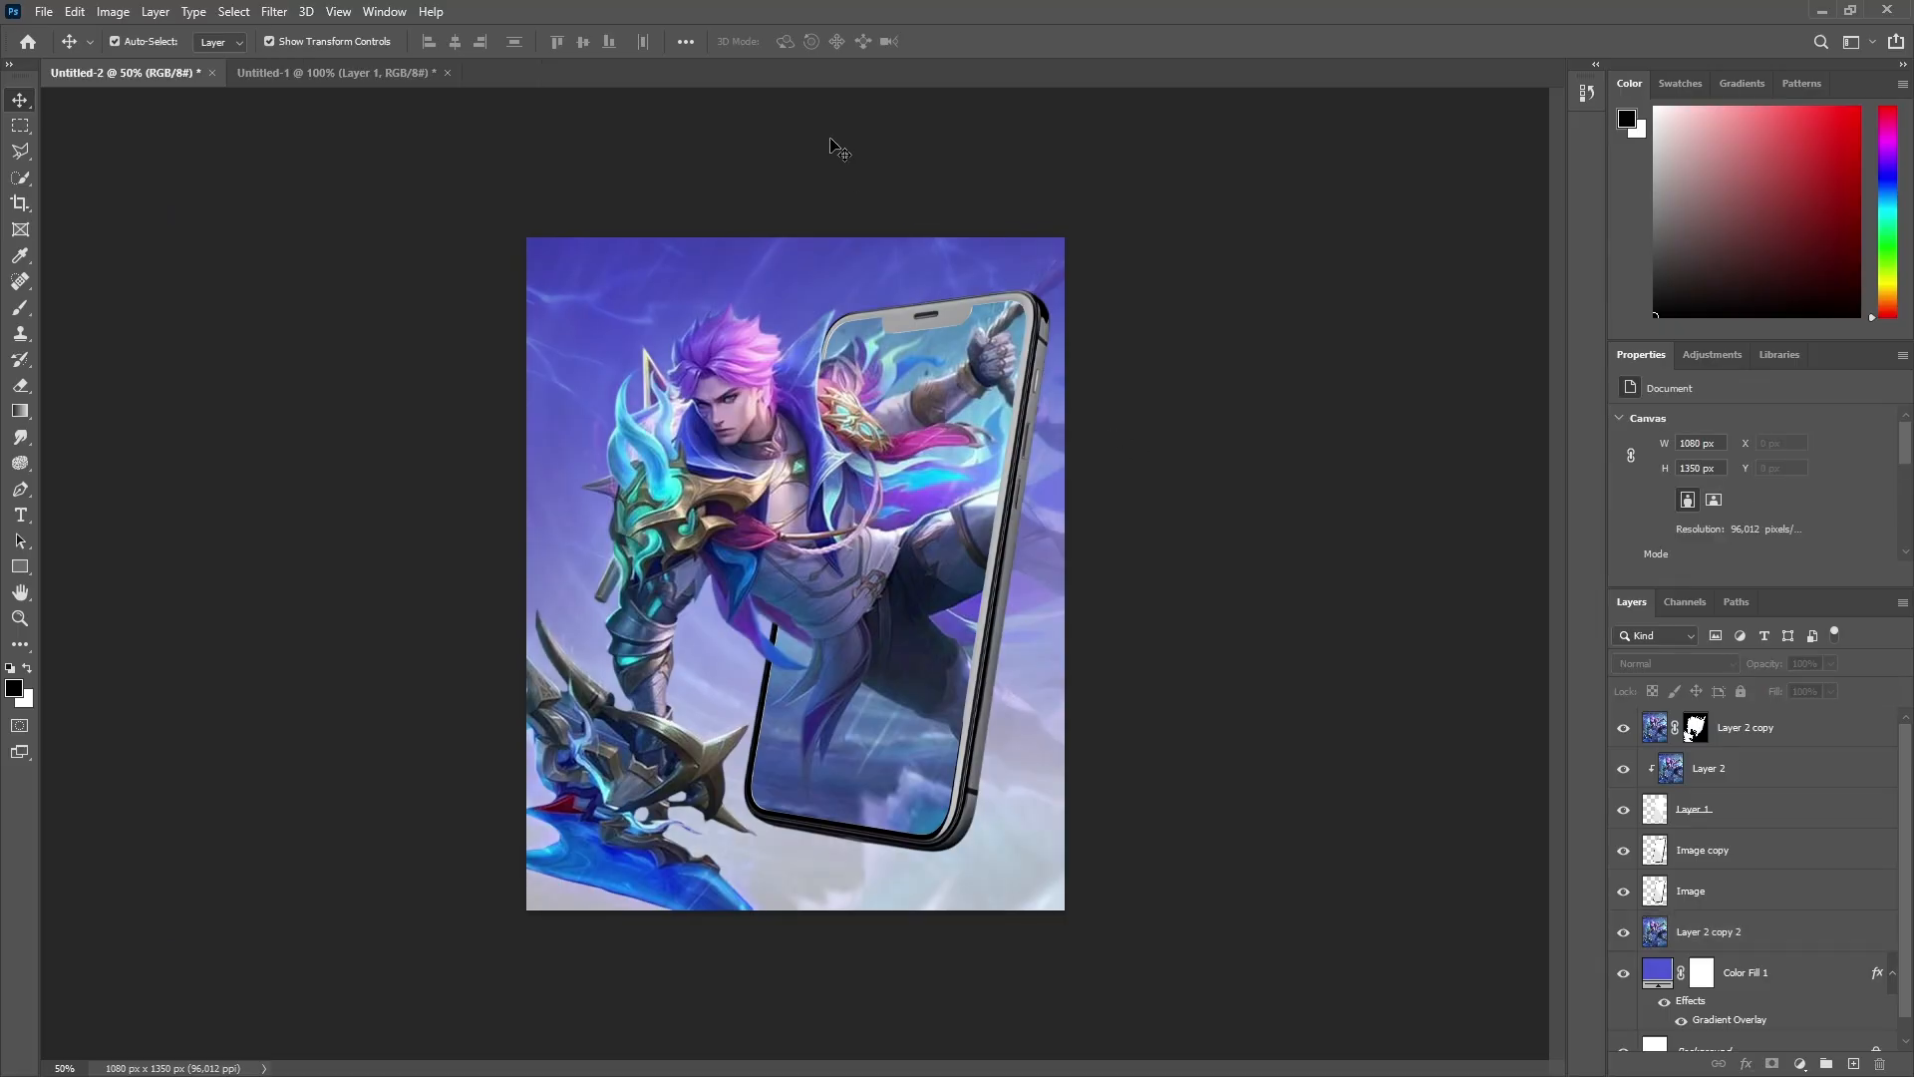
# Step: Hide the Image layer and clip an Exposure adjustment to Image copy with exposure +0.92, offset -0.0153 and gamma 0.98
pyautogui.click(1763, 905)
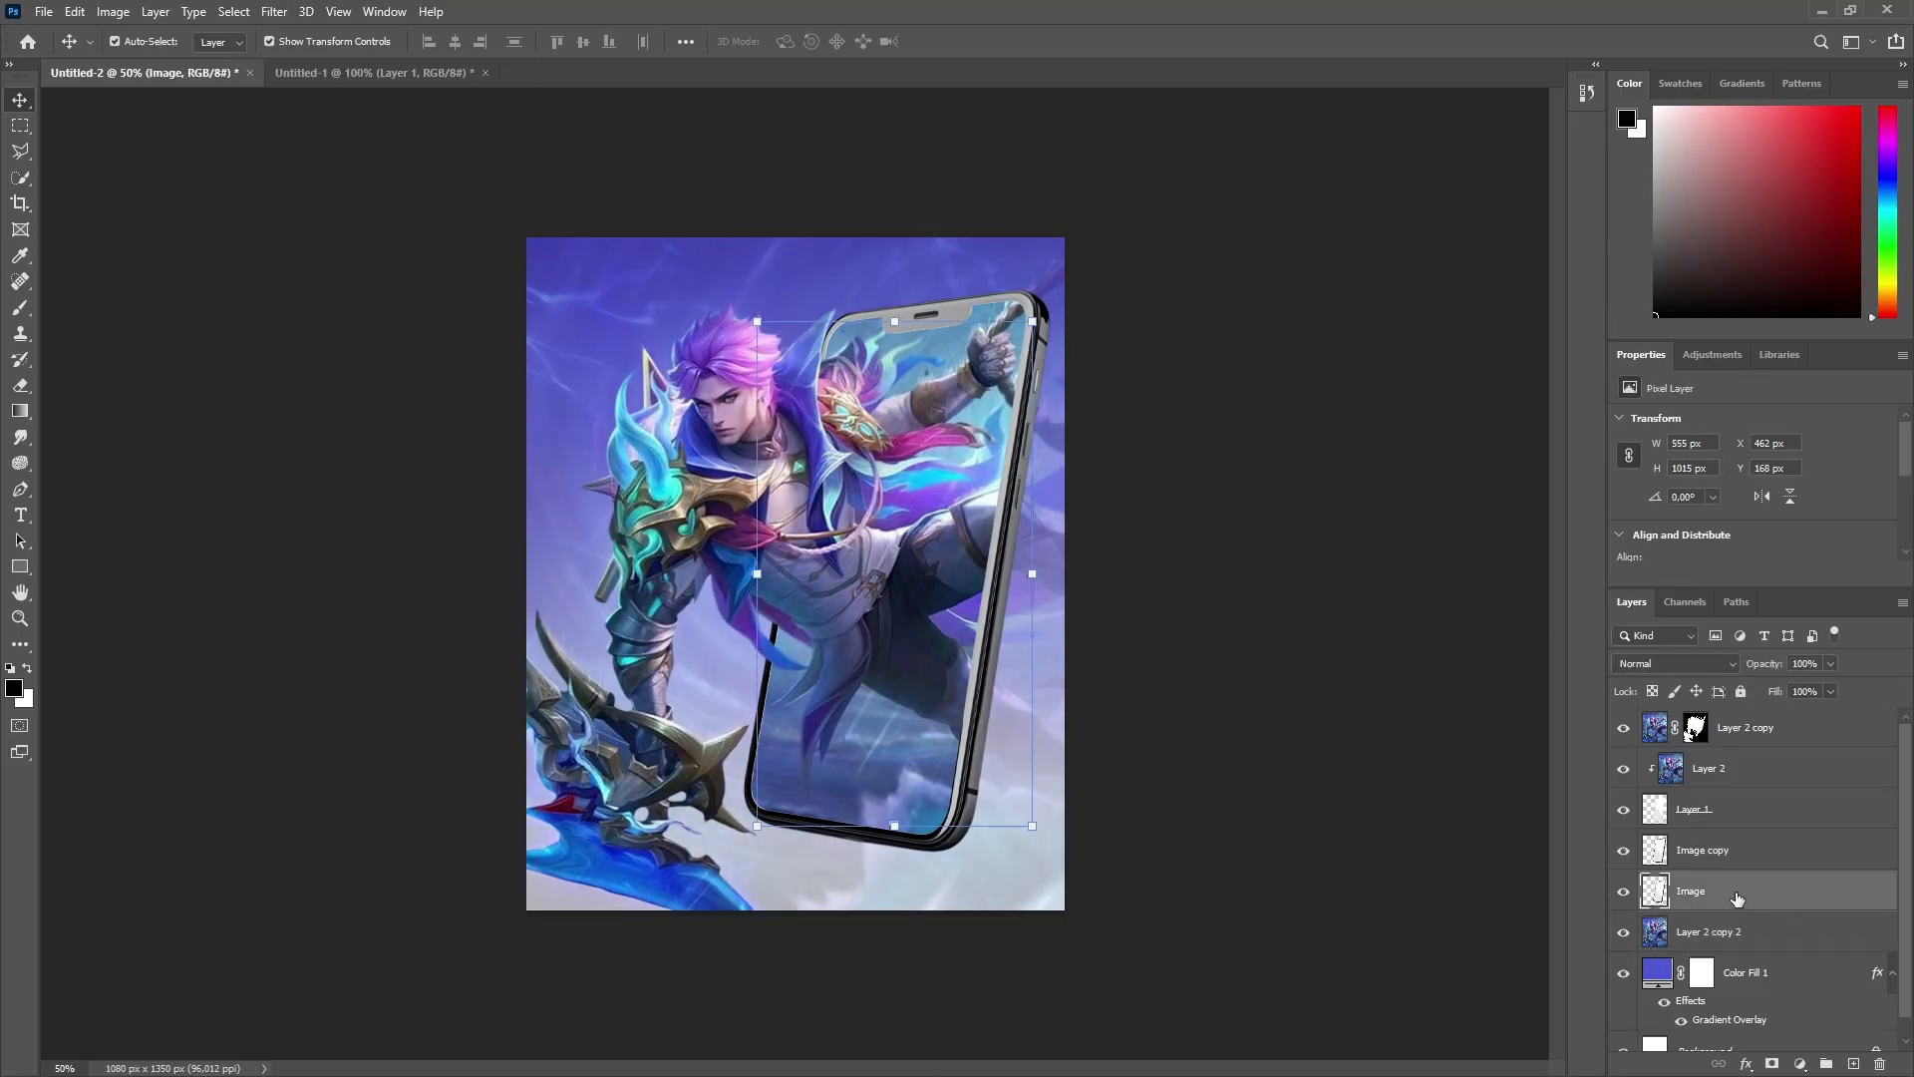
pyautogui.click(1623, 890)
pyautogui.click(1742, 858)
pyautogui.click(1739, 356)
pyautogui.click(1738, 400)
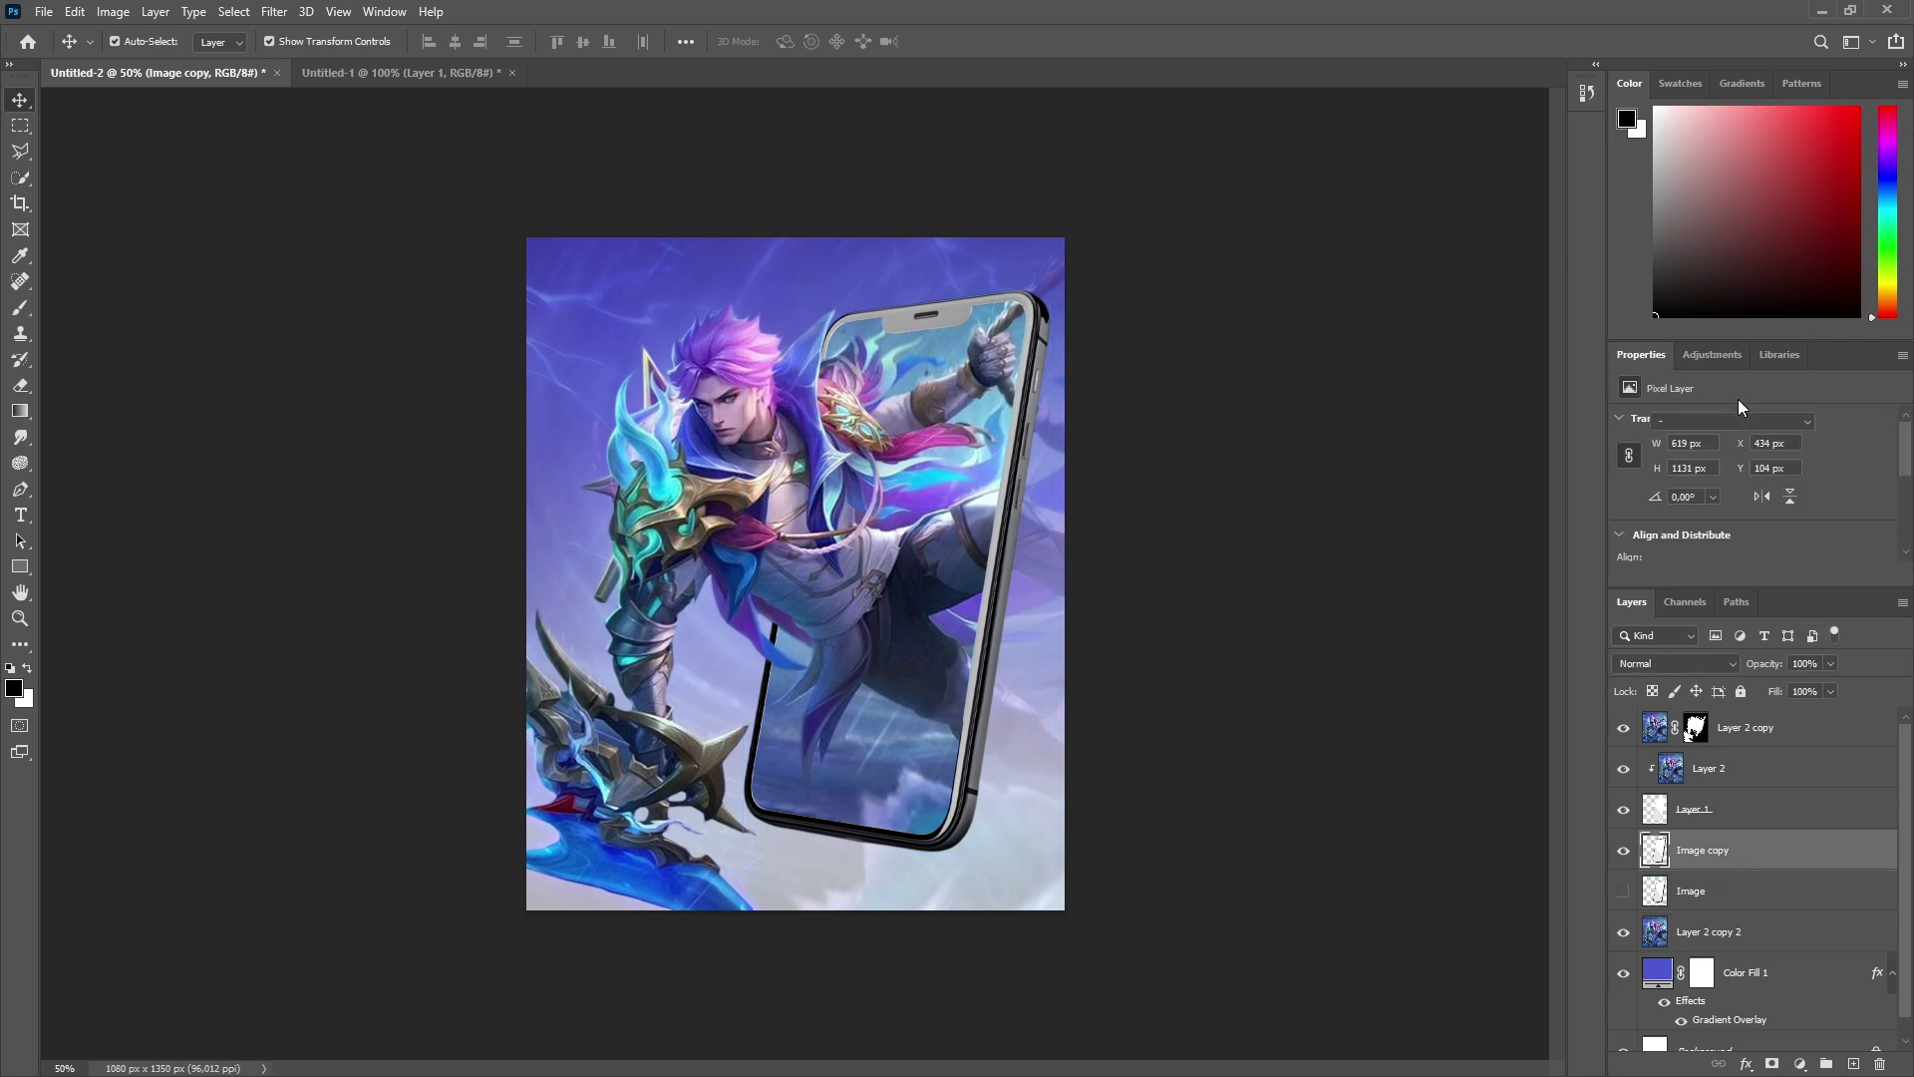
pyautogui.click(1761, 576)
pyautogui.moveTo(1751, 474); pyautogui.dragTo(1758, 548)
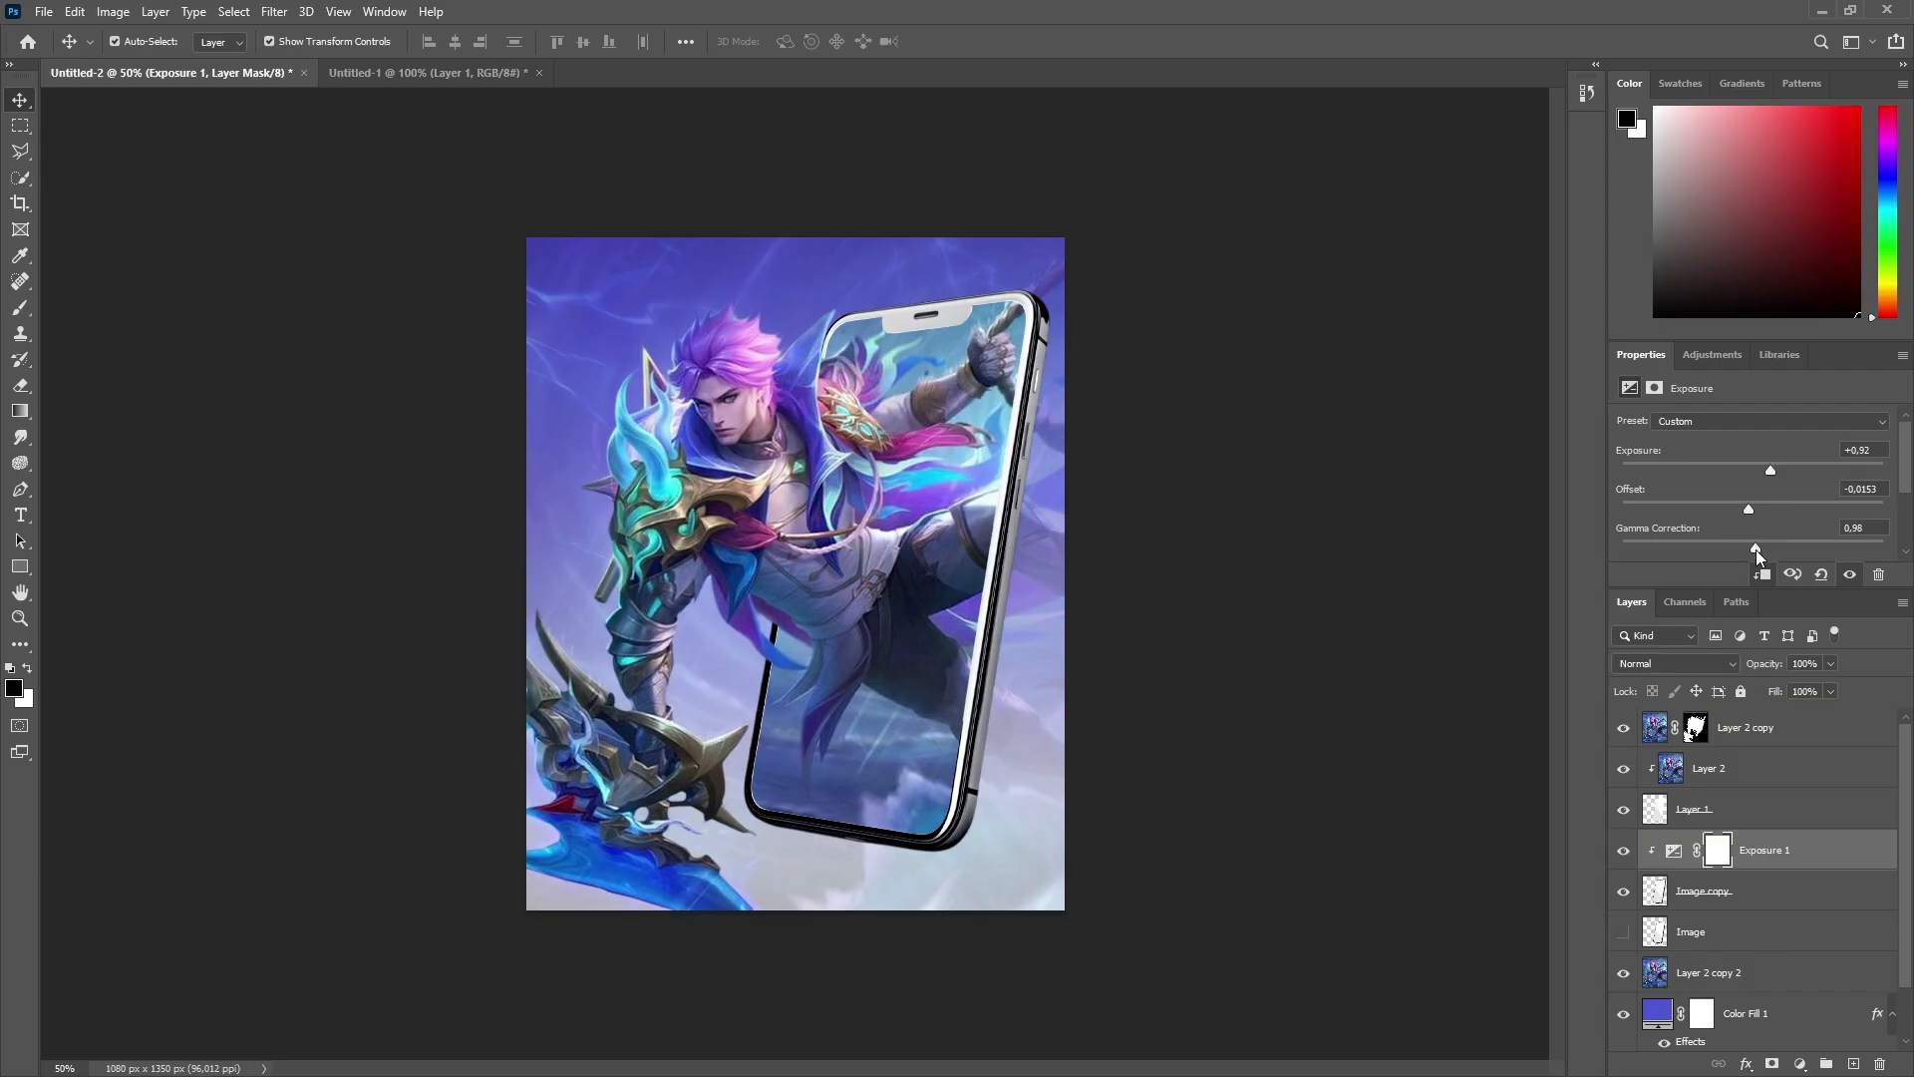
pyautogui.click(1459, 539)
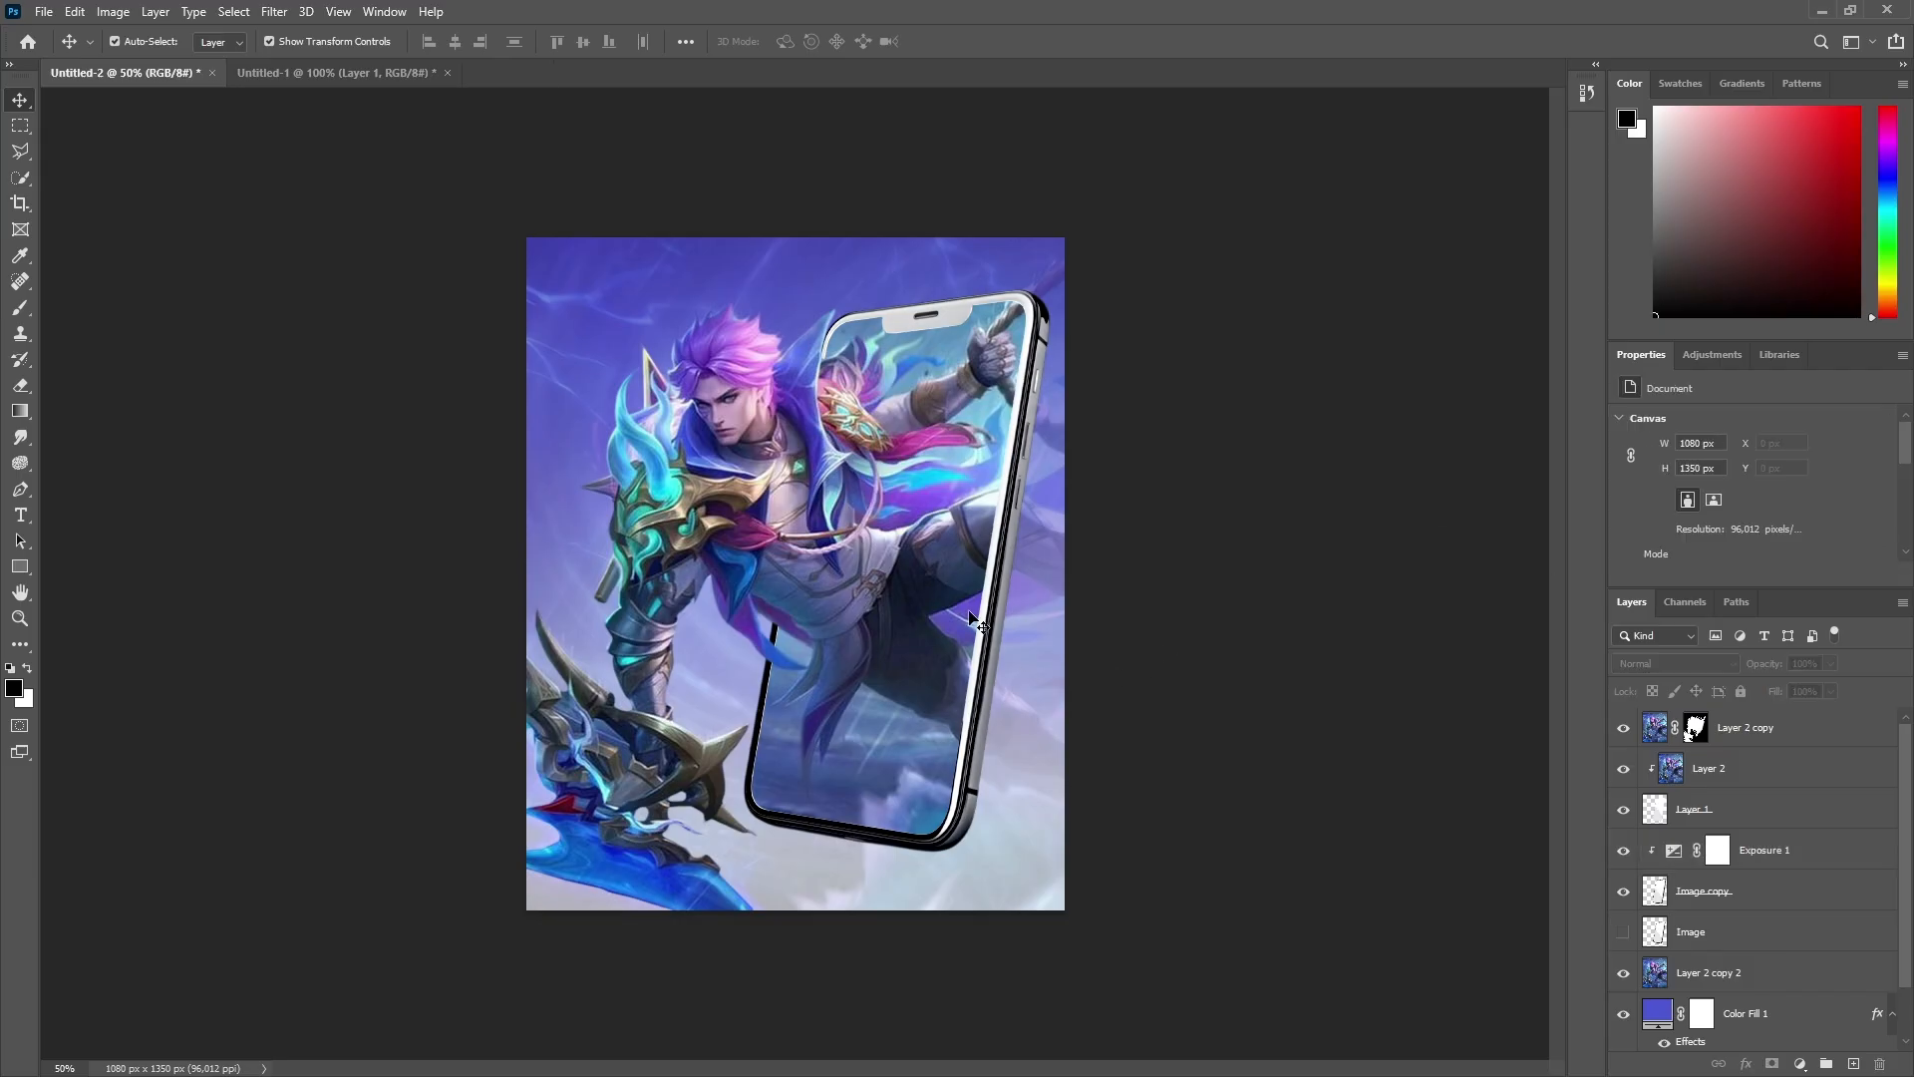
# Step: Warp the screen shape on Layer 1, pulling its lower-left corner slightly outward to meet the phone's bezel
pyautogui.click(1778, 777)
pyautogui.click(1772, 809)
pyautogui.hotkey('ctrl', '+')
pyautogui.hotkey('ctrl', '+')
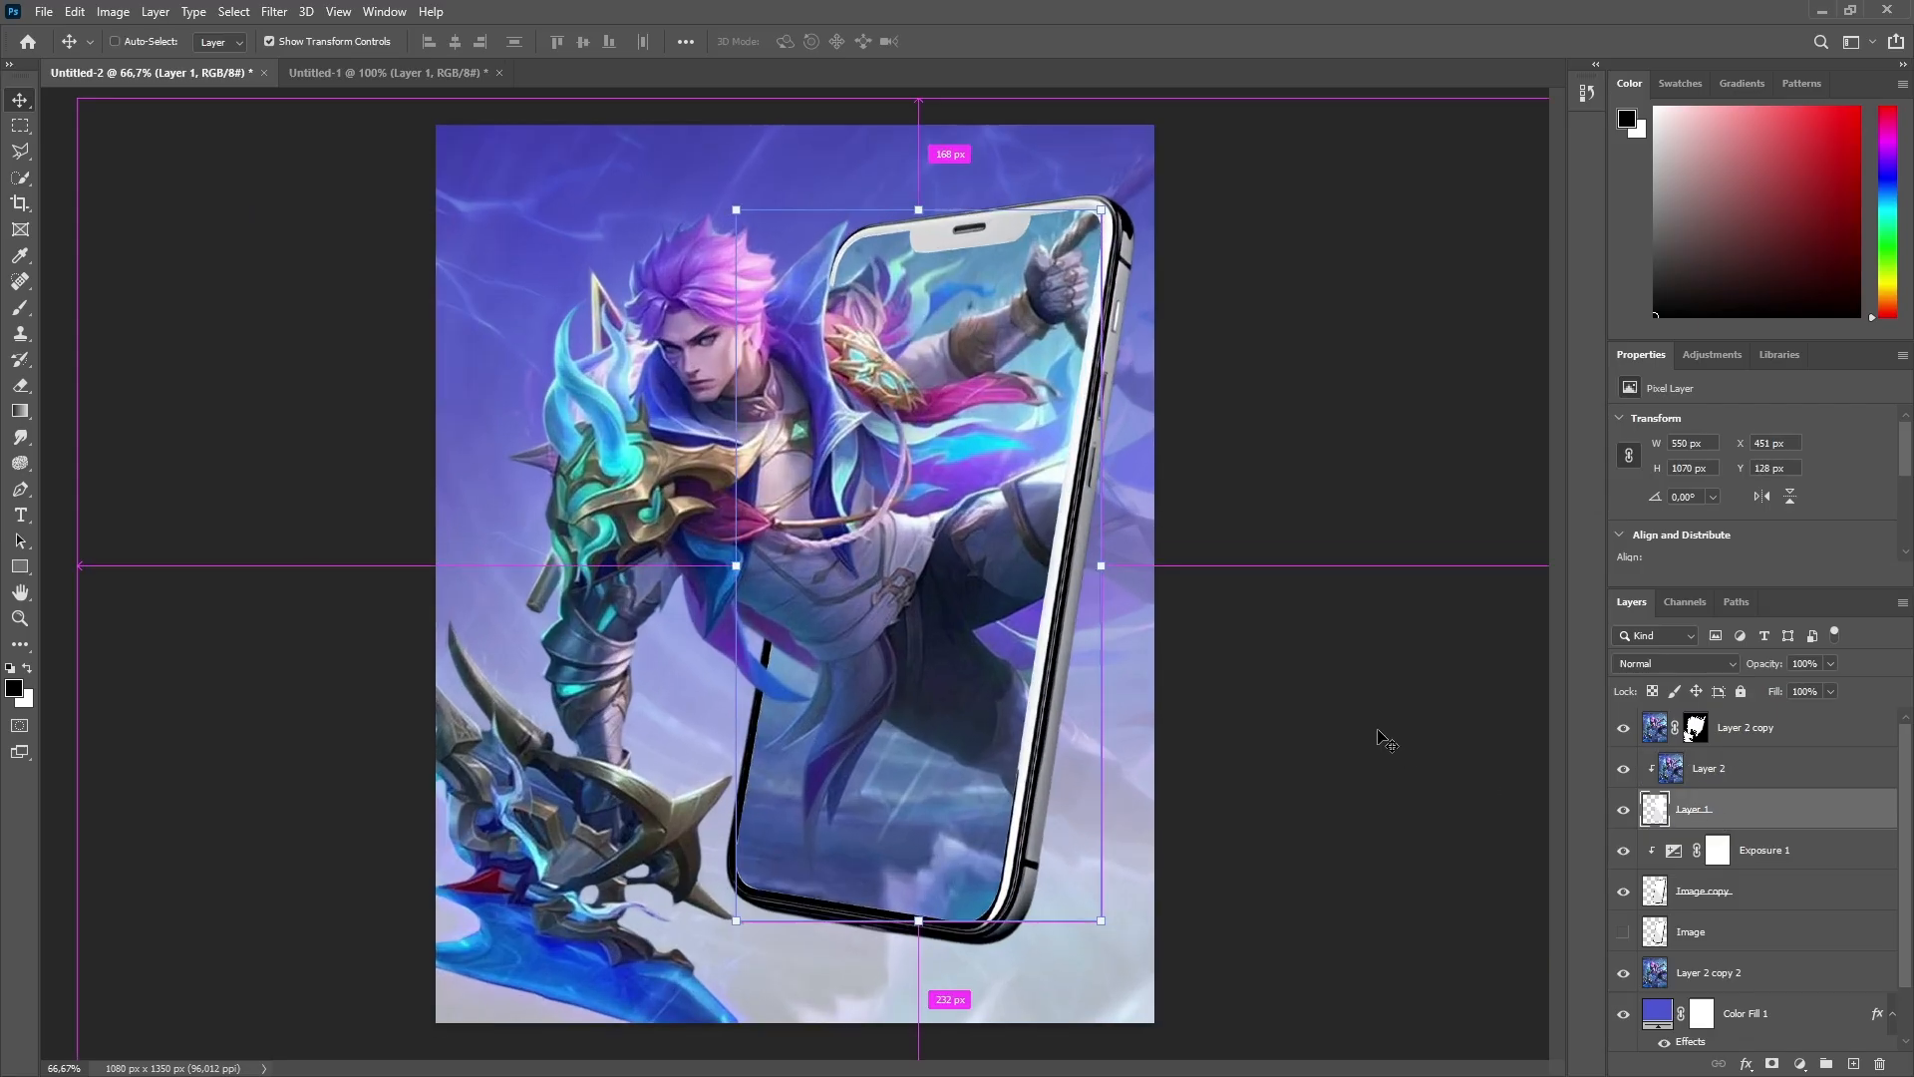
pyautogui.scroll(-5, 1394, 750)
pyautogui.keyDown('ctrl'); pyautogui.click(794, 764); pyautogui.keyUp('ctrl')
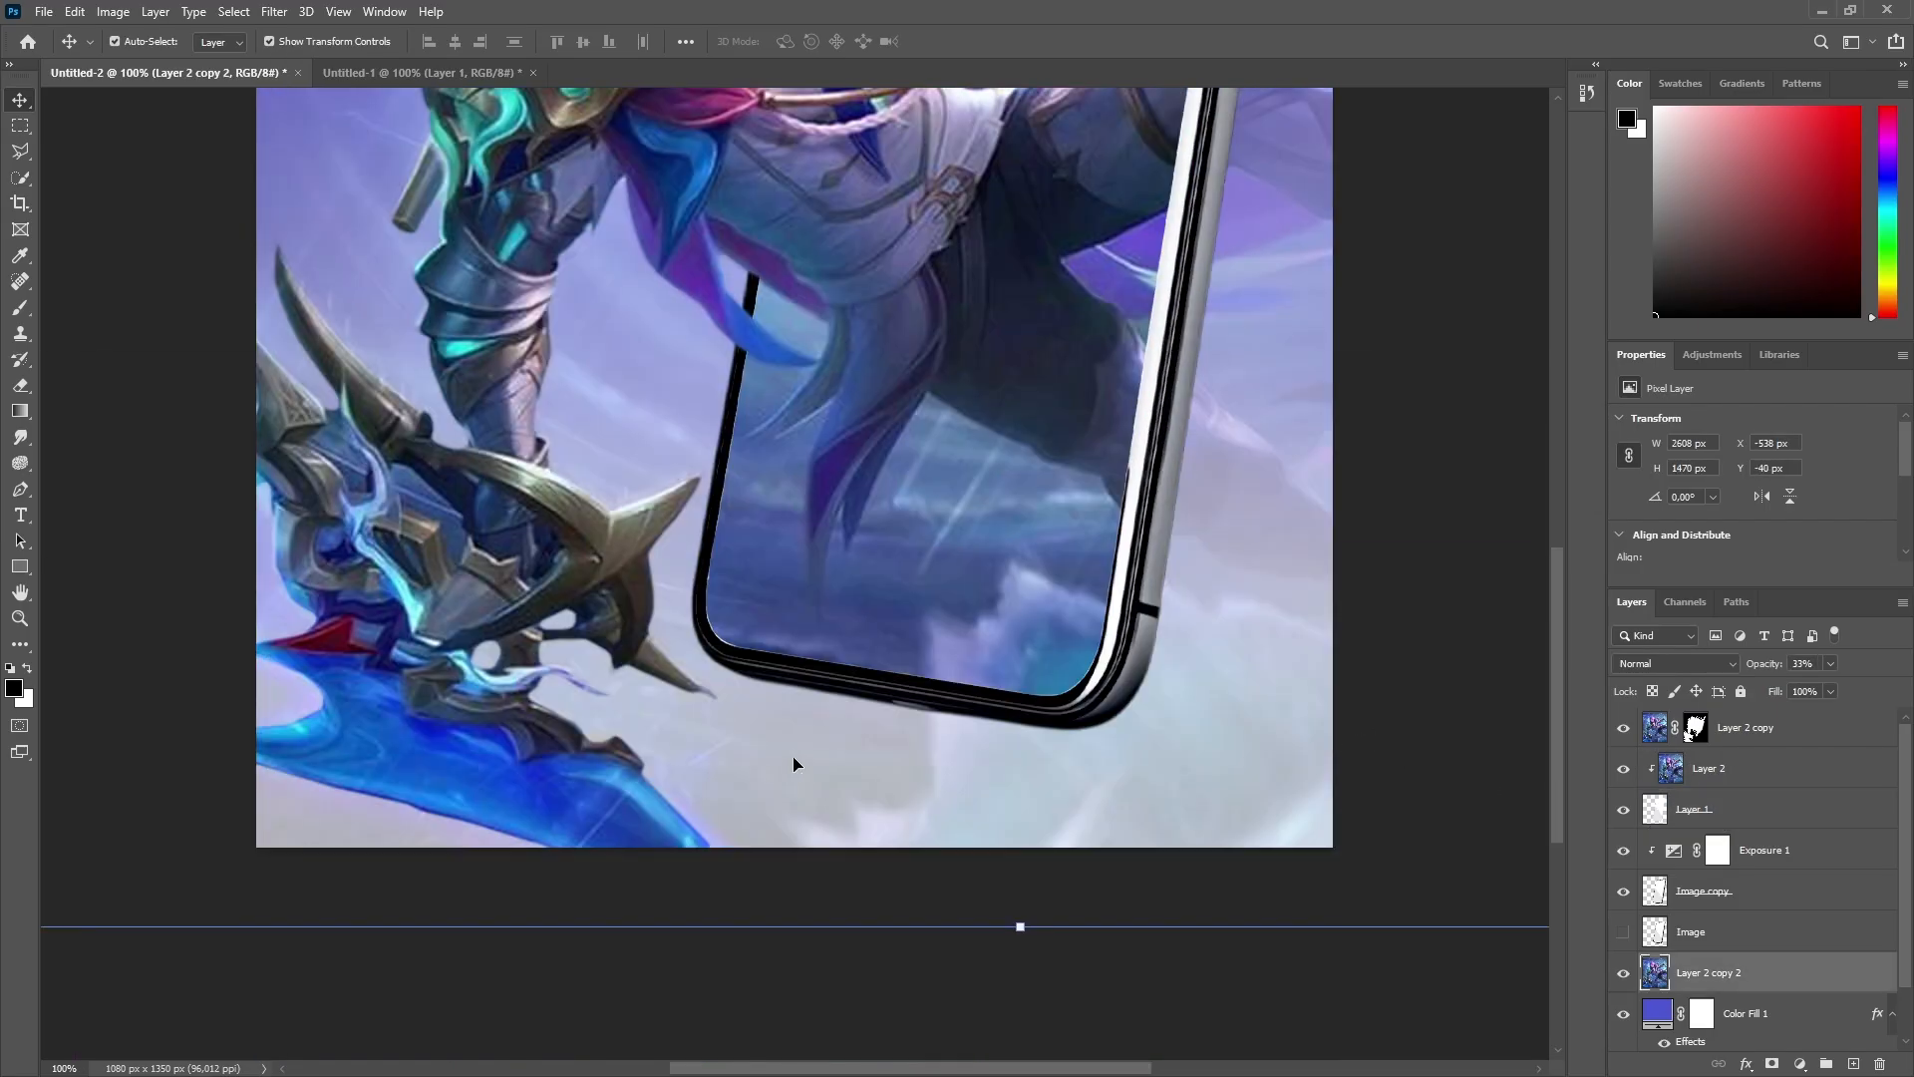
pyautogui.click(1739, 810)
pyautogui.hotkey('ctrl', 't')
pyautogui.rightClick(953, 522)
pyautogui.click(966, 631)
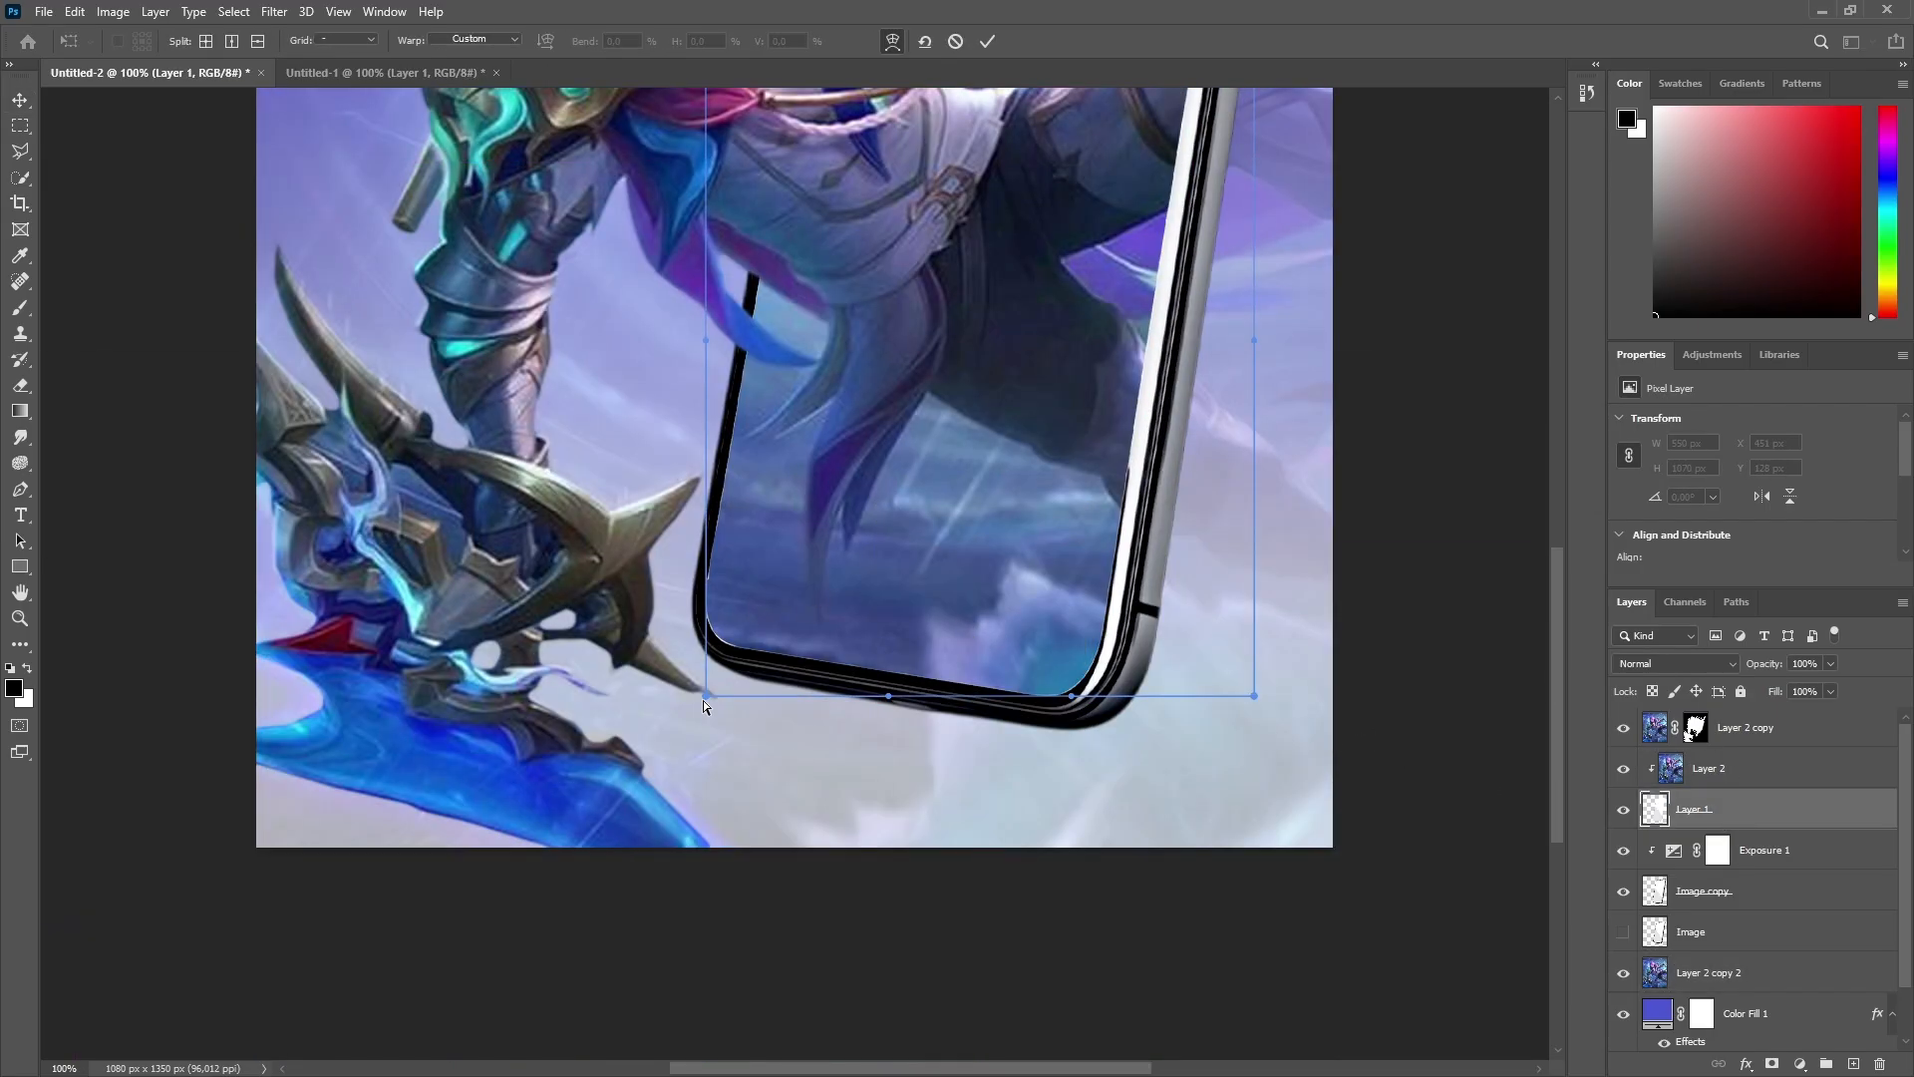
pyautogui.moveTo(703, 700); pyautogui.dragTo(702, 703)
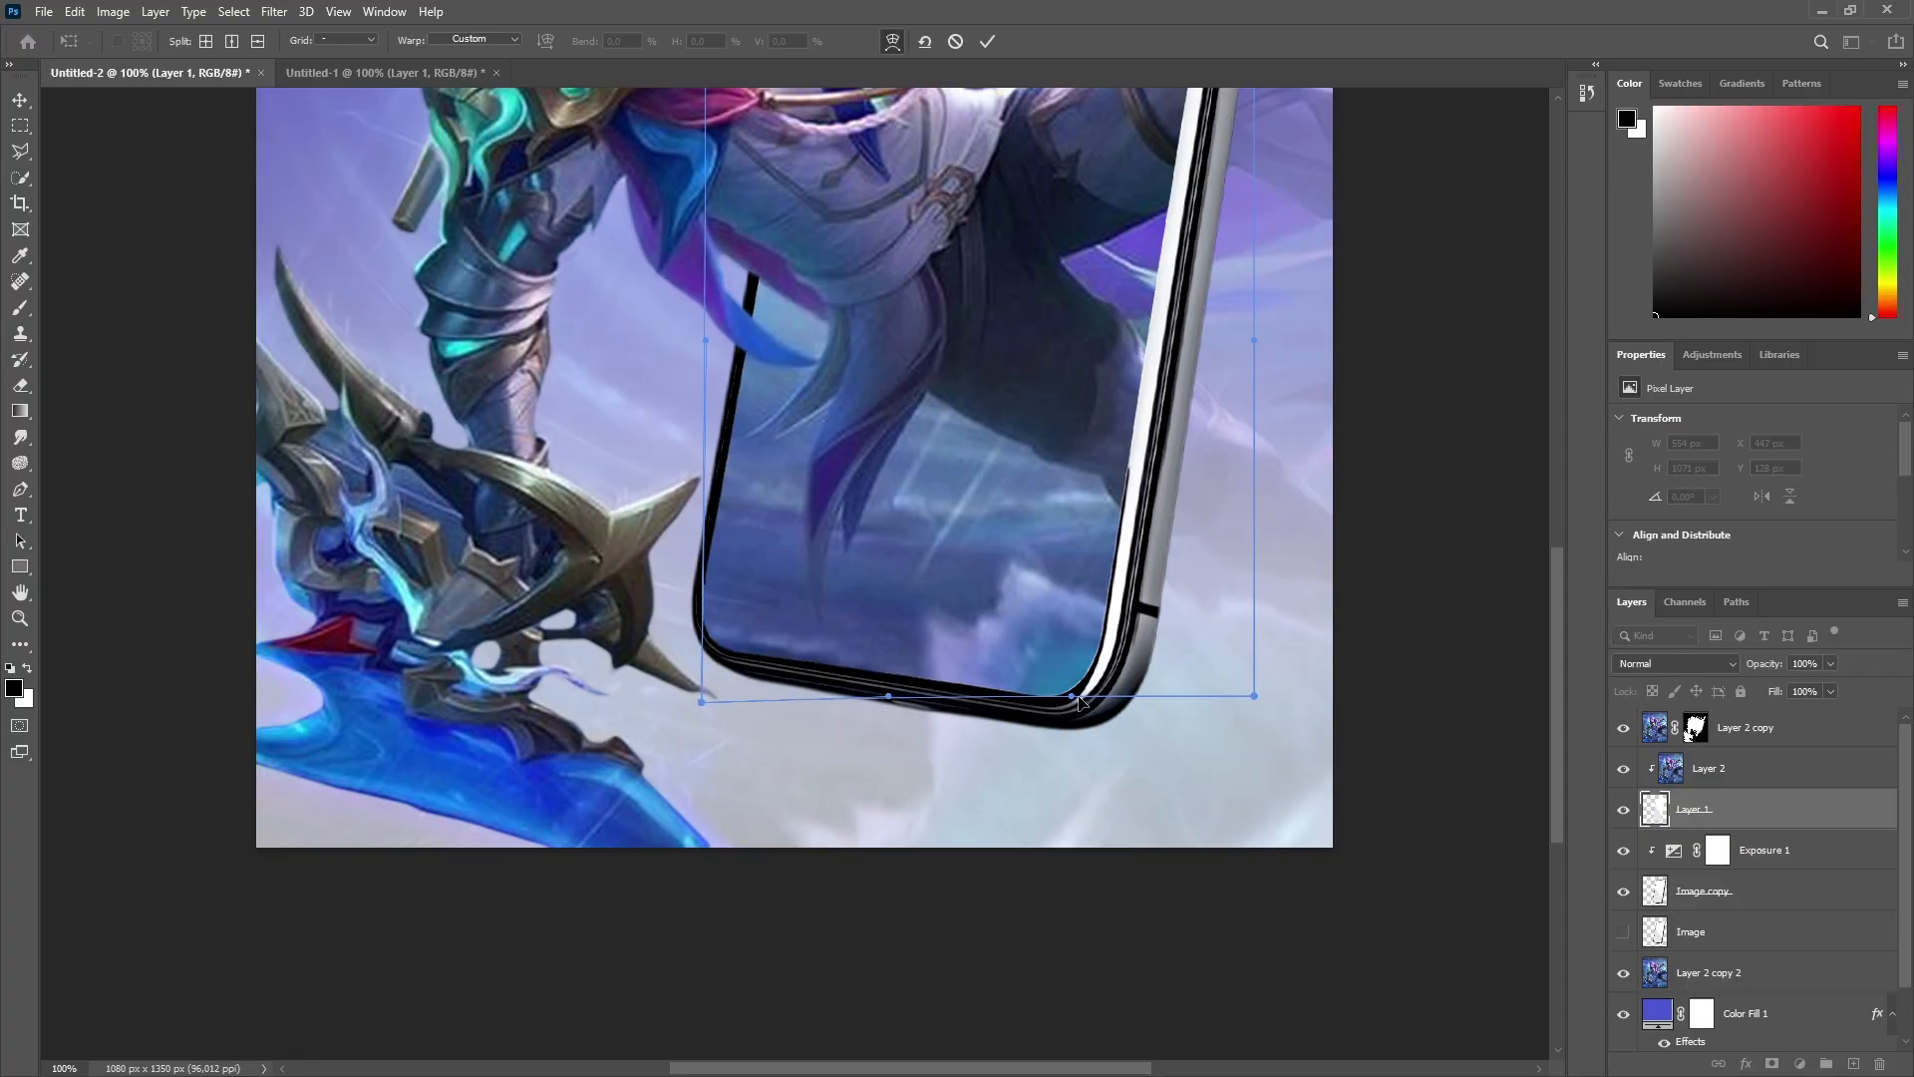
# Step: Warp Layer 1's top edge and upper-right corner slightly outward to fill the phone's screen, and commit the warp
pyautogui.scroll(9, 1164, 578)
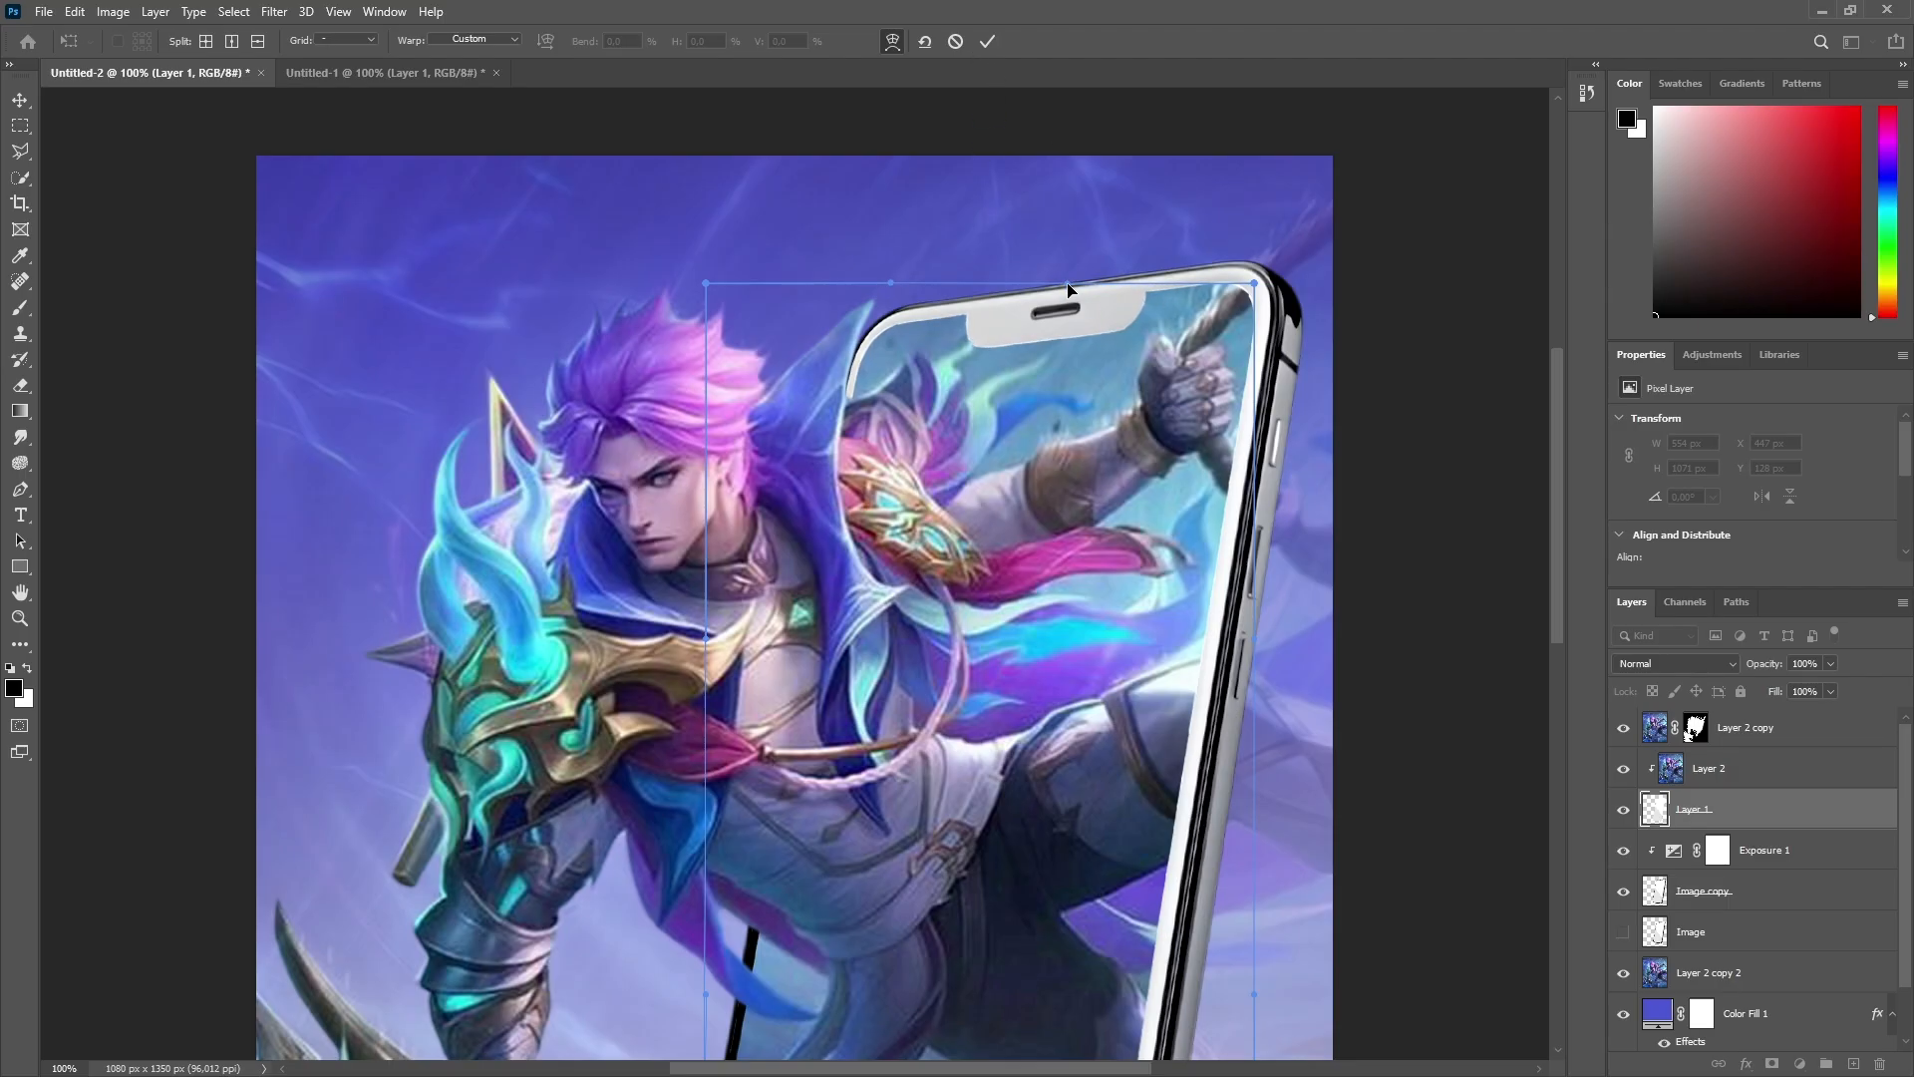
pyautogui.moveTo(895, 283); pyautogui.dragTo(890, 279)
pyautogui.moveTo(1256, 285); pyautogui.dragTo(1254, 283)
pyautogui.moveTo(1256, 638); pyautogui.dragTo(1260, 626)
pyautogui.moveTo(1254, 282); pyautogui.dragTo(1258, 275)
pyautogui.press('Return')
pyautogui.click(1486, 259)
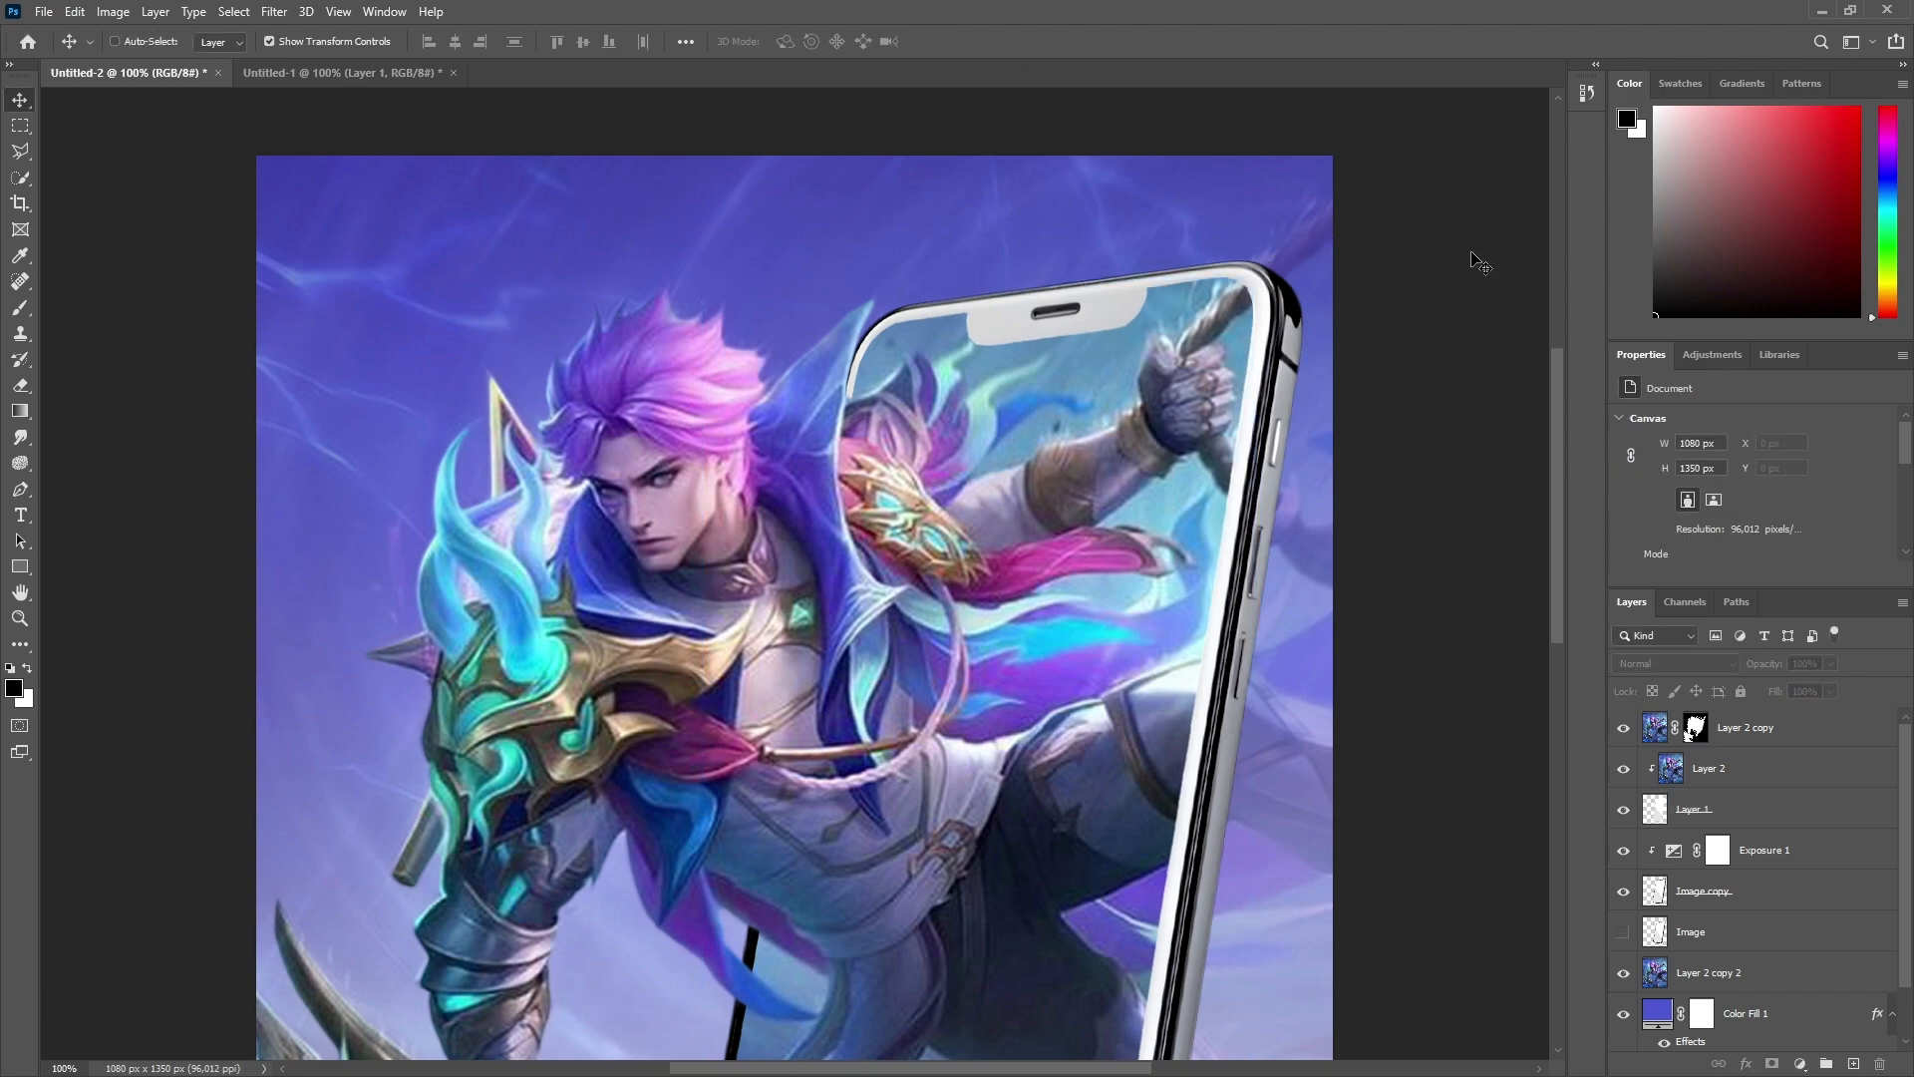
pyautogui.hotkey('ctrl', '-')
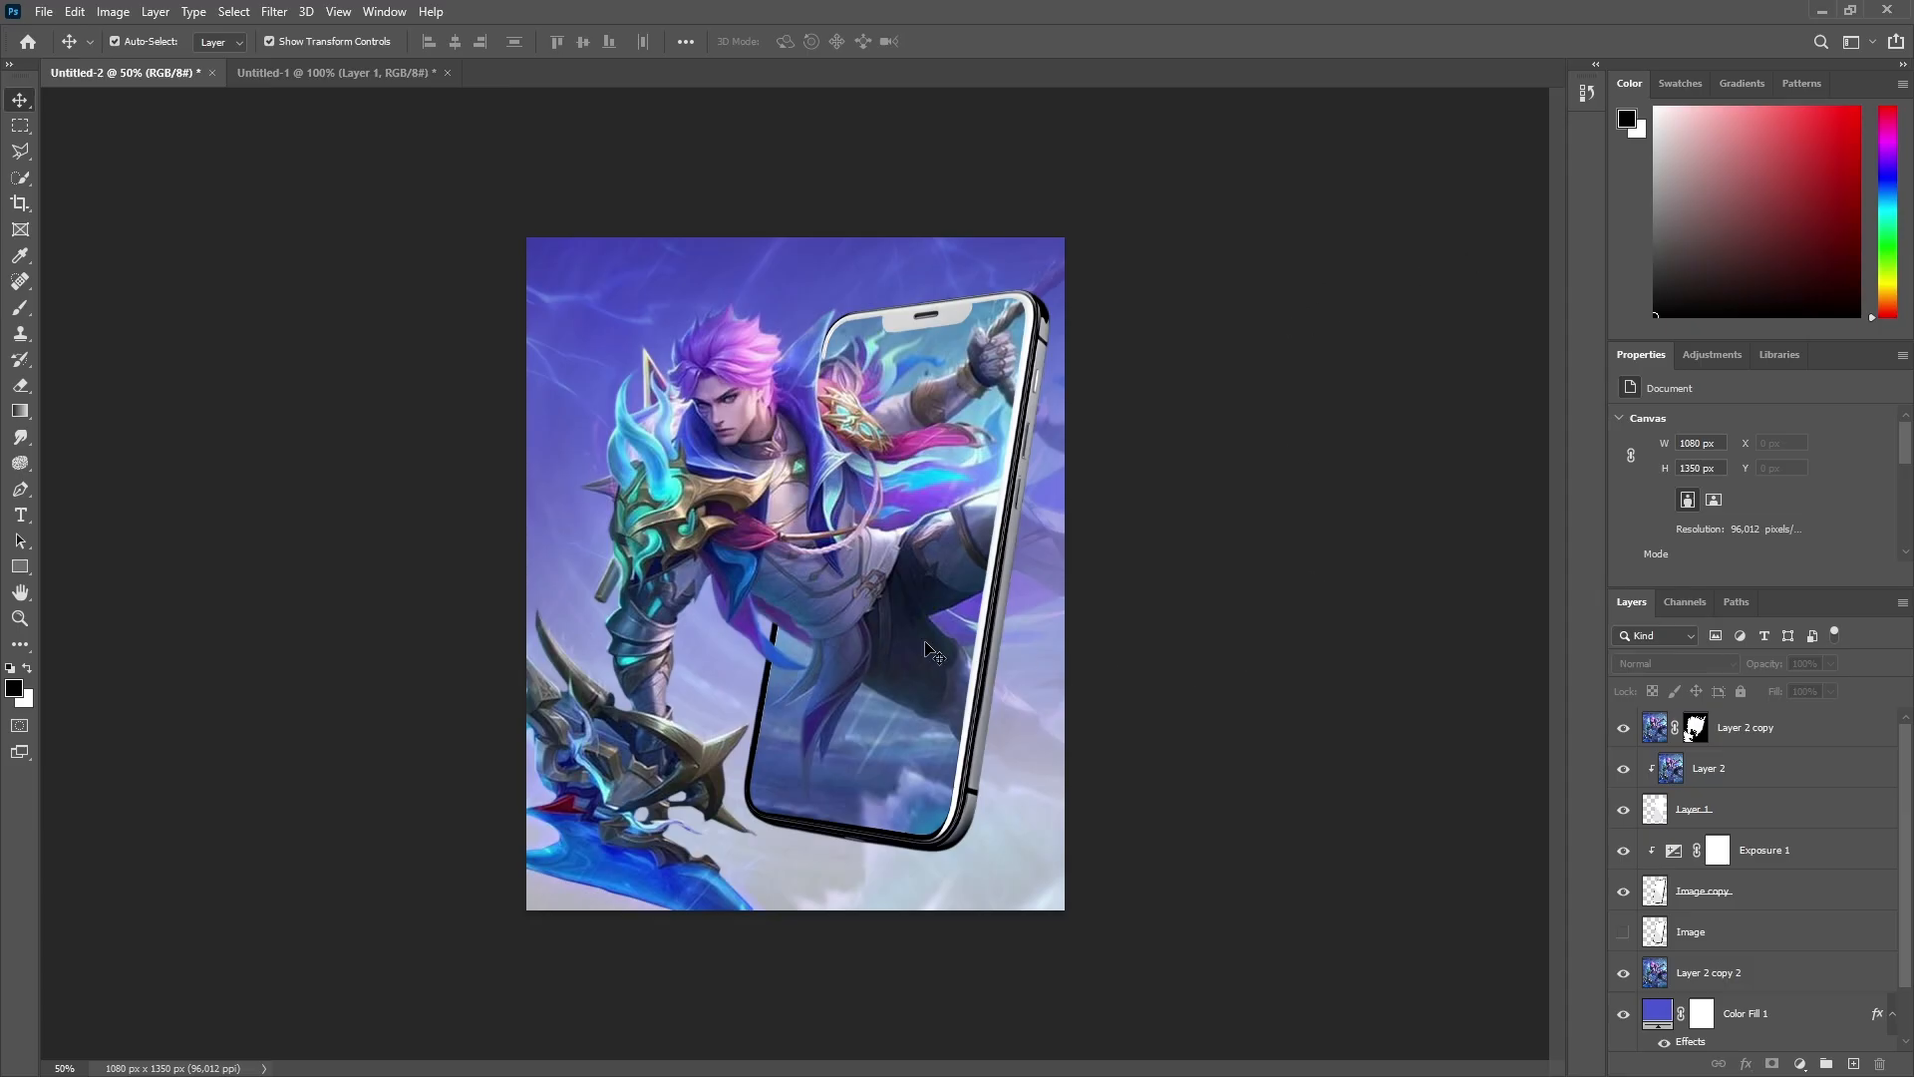
pyautogui.hotkey('ctrl', '+')
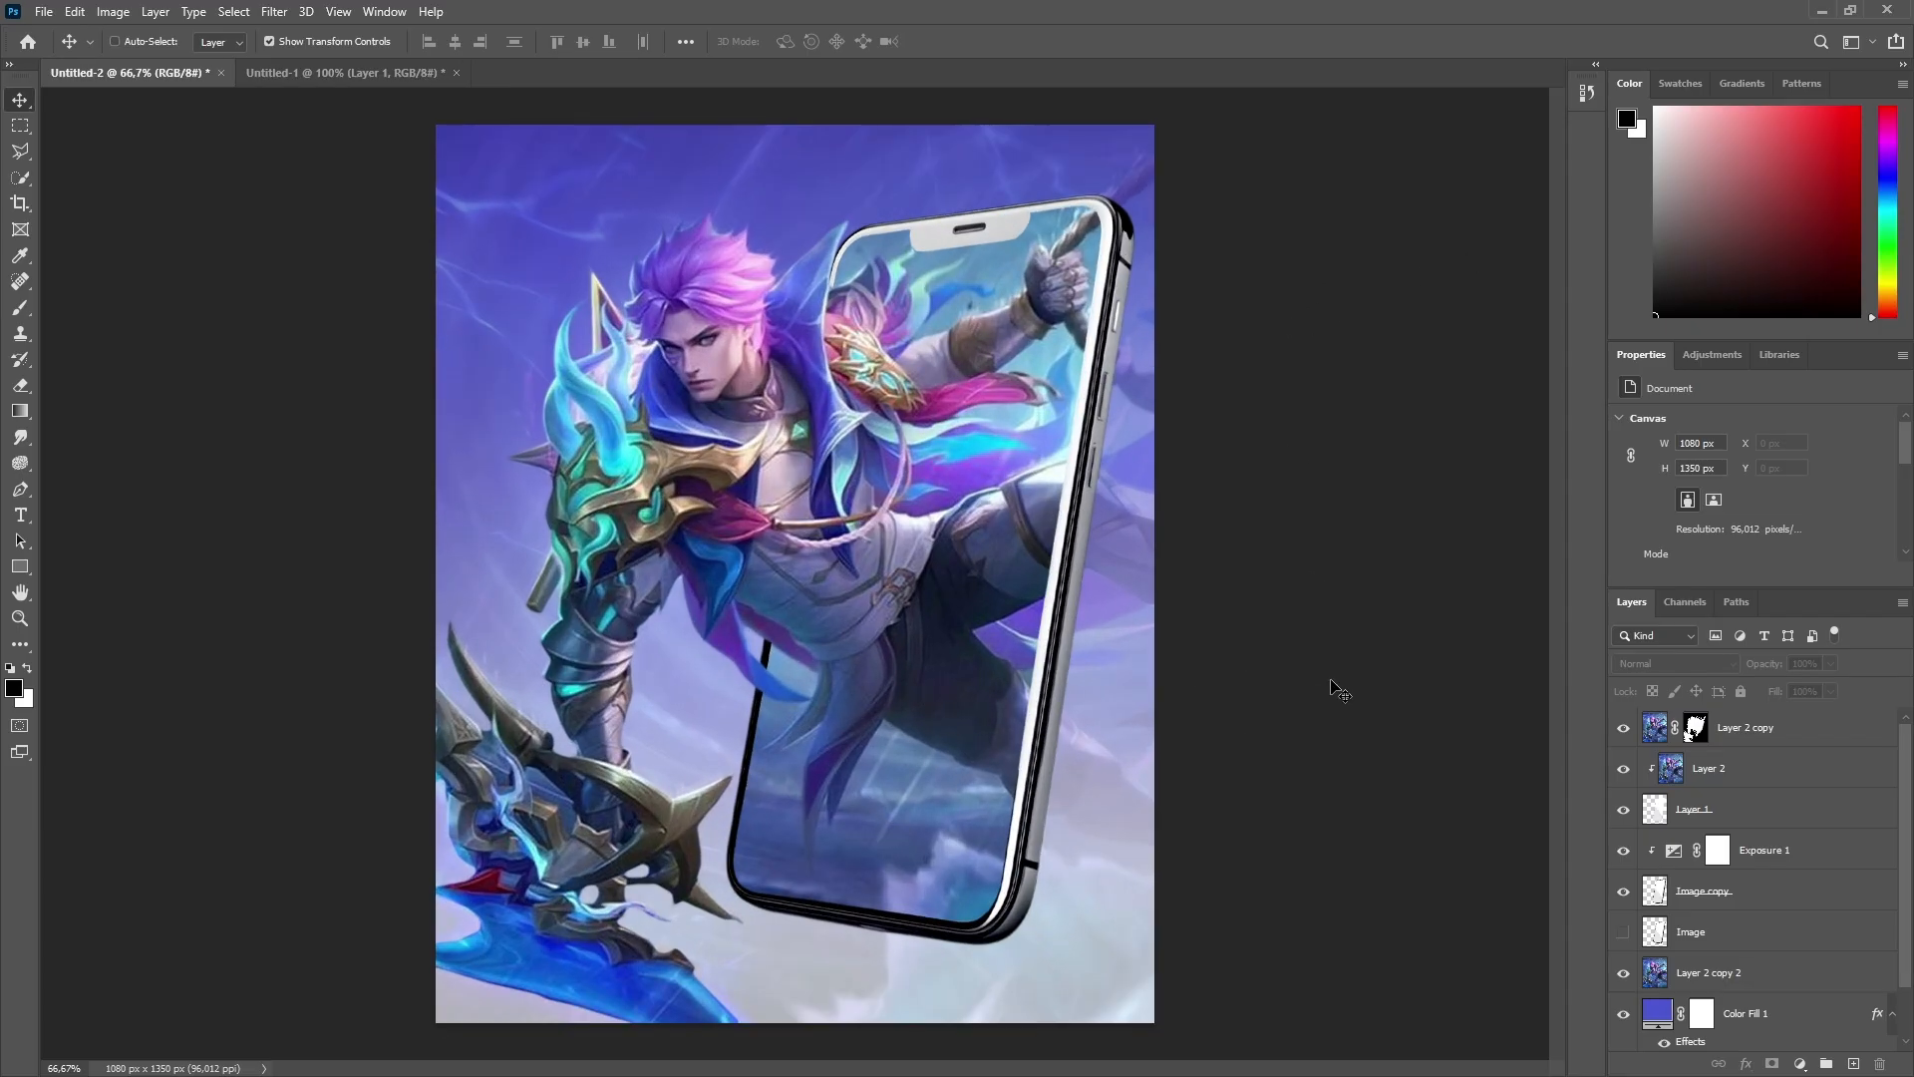
pyautogui.hotkey('ctrl', '-')
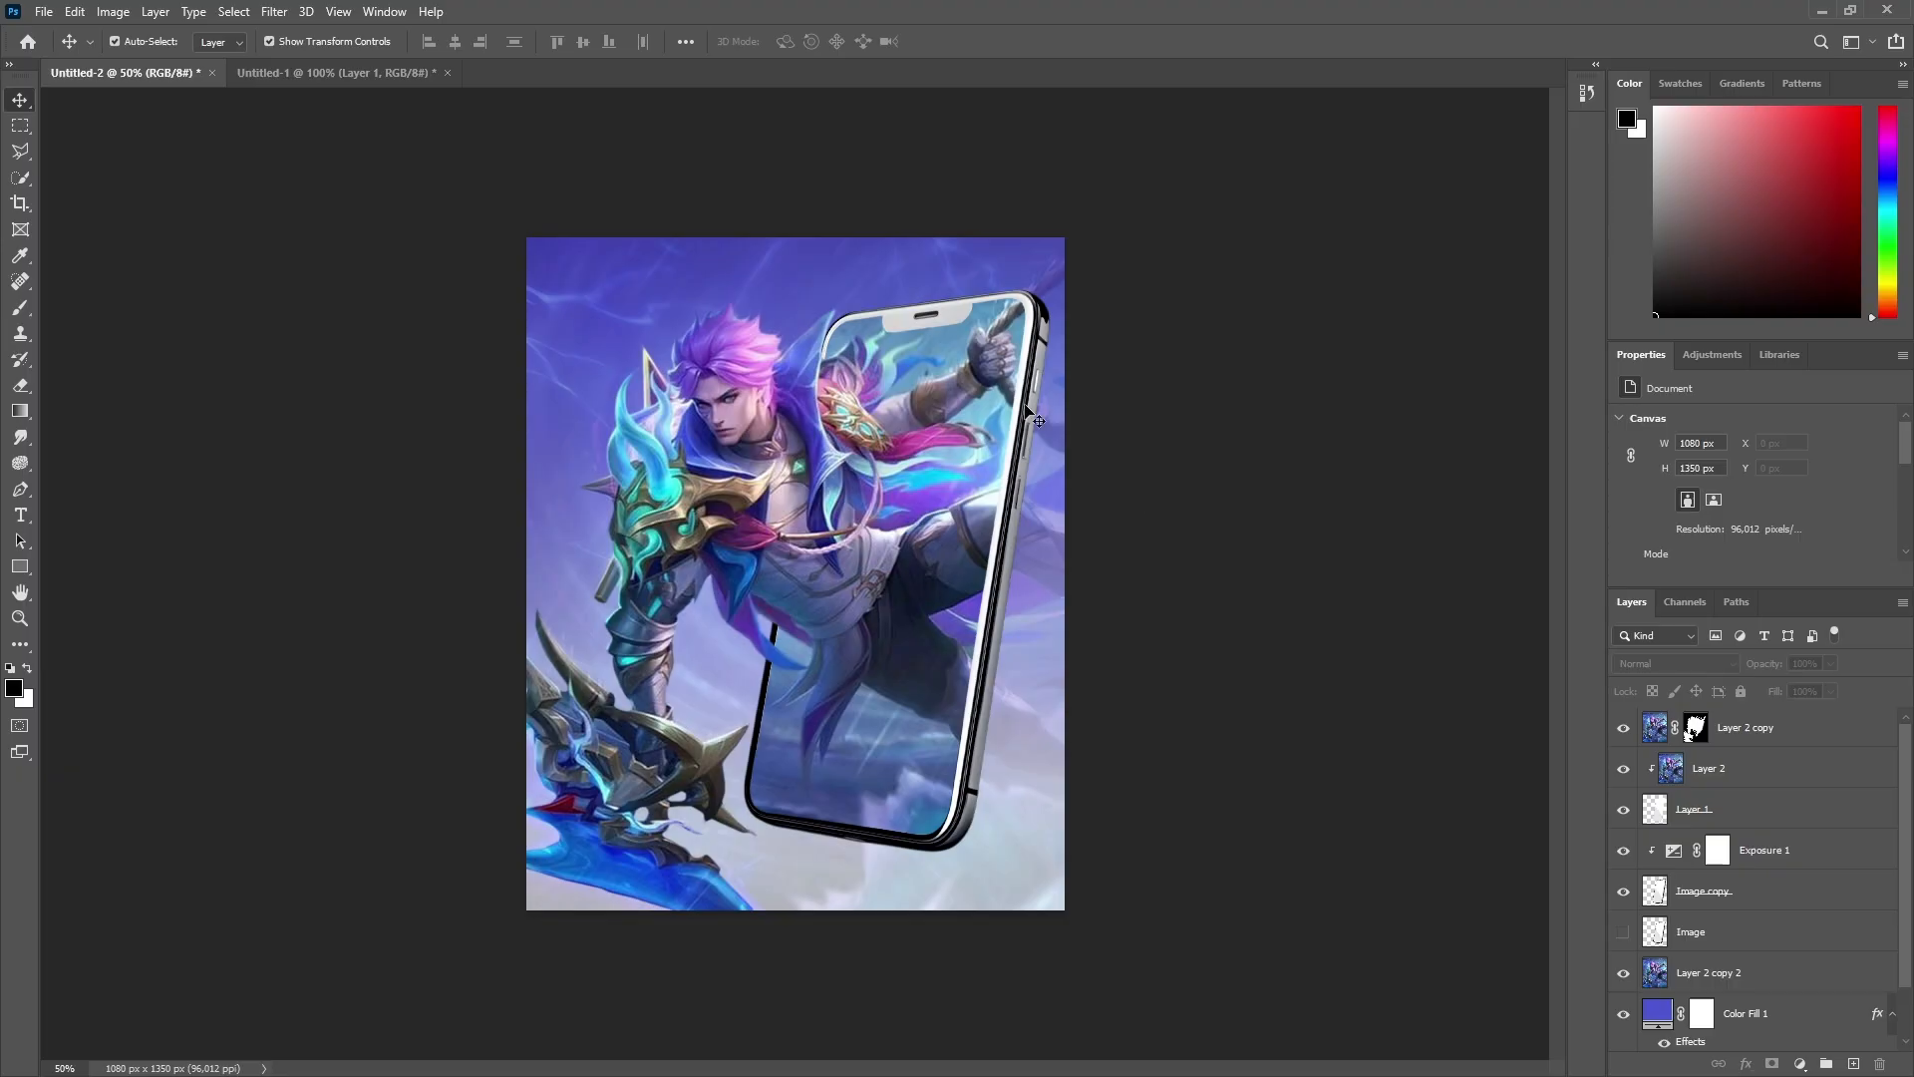
pyautogui.click(1766, 740)
pyautogui.click(773, 149)
pyautogui.hotkey('ctrl', 'v')
pyautogui.click(20, 311)
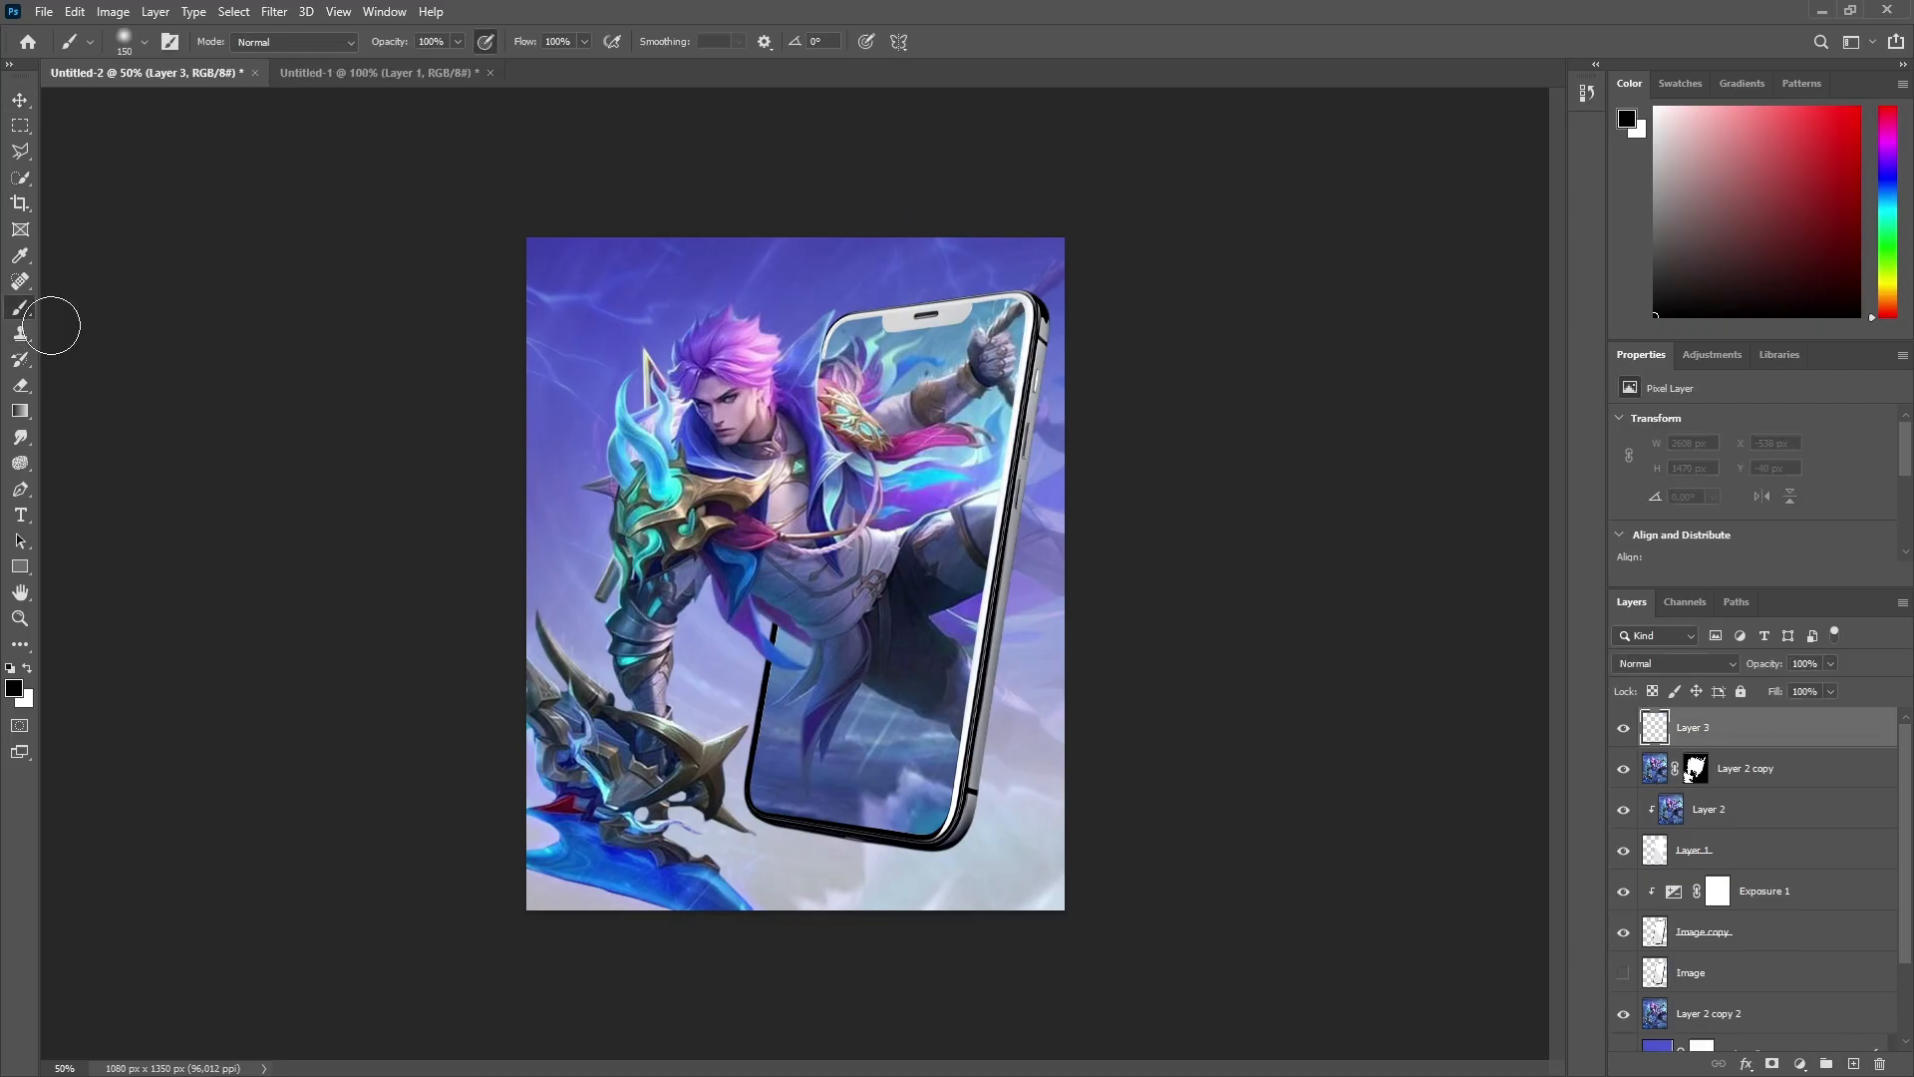
pyautogui.press('v')
pyautogui.press('Delete')
# Step: Create an empty layer between Image and Image copy and enlarge the soft black brush to 300 px
pyautogui.scroll(-2, 1708, 902)
pyautogui.click(1709, 911)
pyautogui.click(1693, 872)
pyautogui.click(1853, 1064)
pyautogui.click(20, 307)
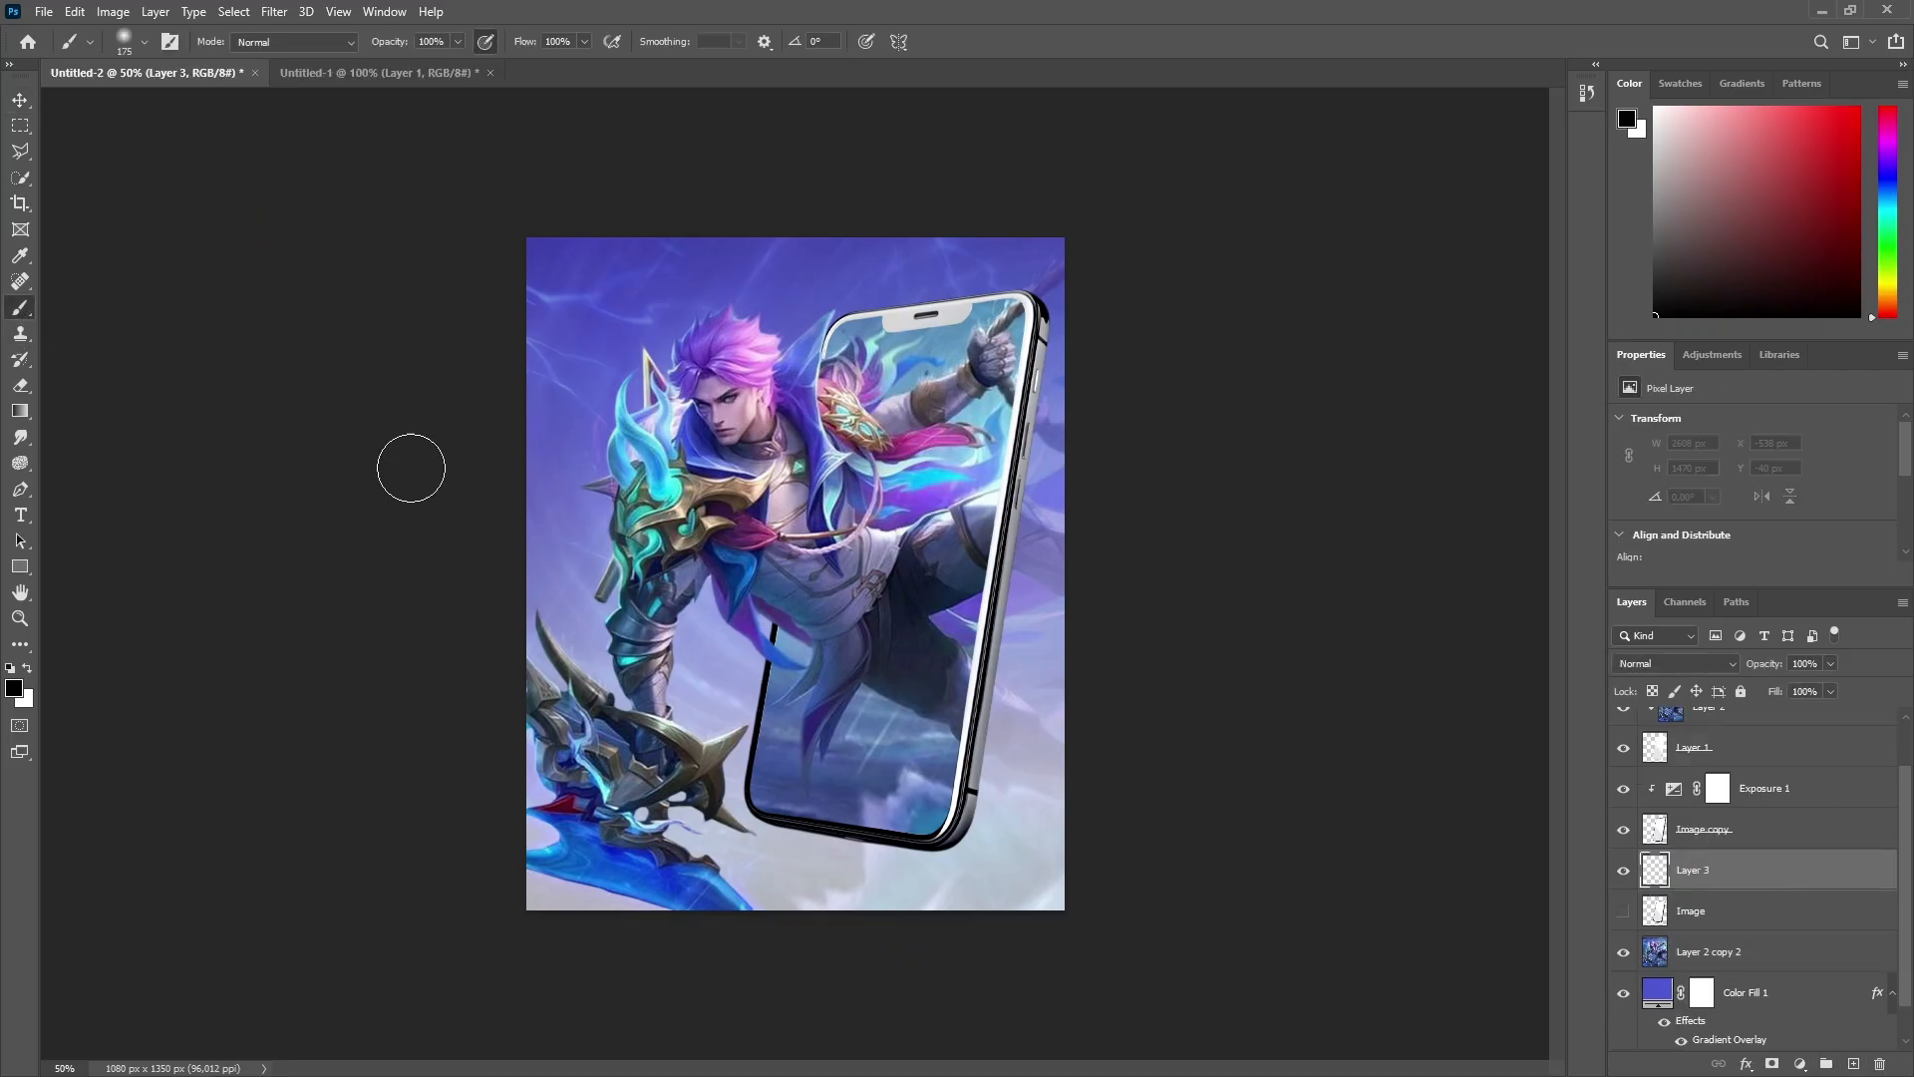
pyautogui.press(']')
pyautogui.press(']')
pyautogui.press(']')
pyautogui.click(840, 847)
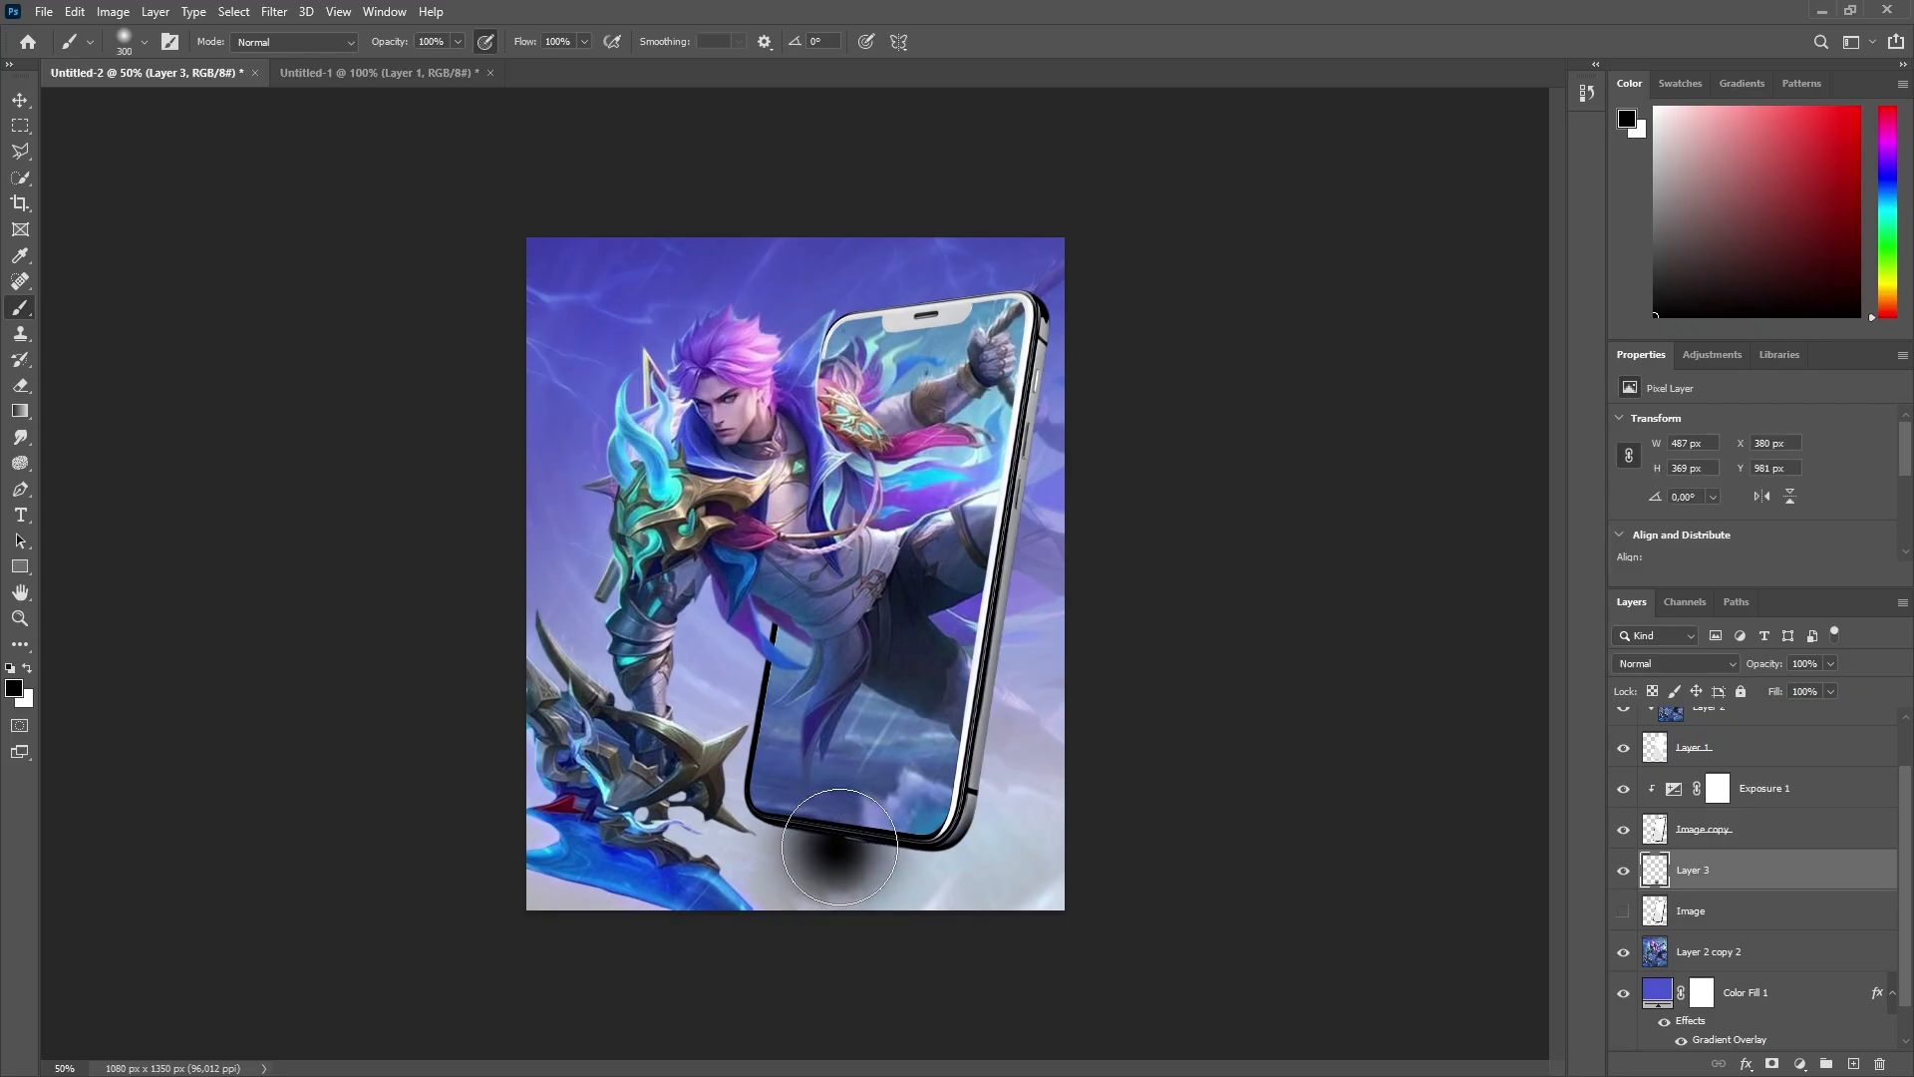
pyautogui.hotkey('ctrl', 'z')
pyautogui.hotkey('ctrl', 'shift', 'z')
pyautogui.hotkey('ctrl', 'z')
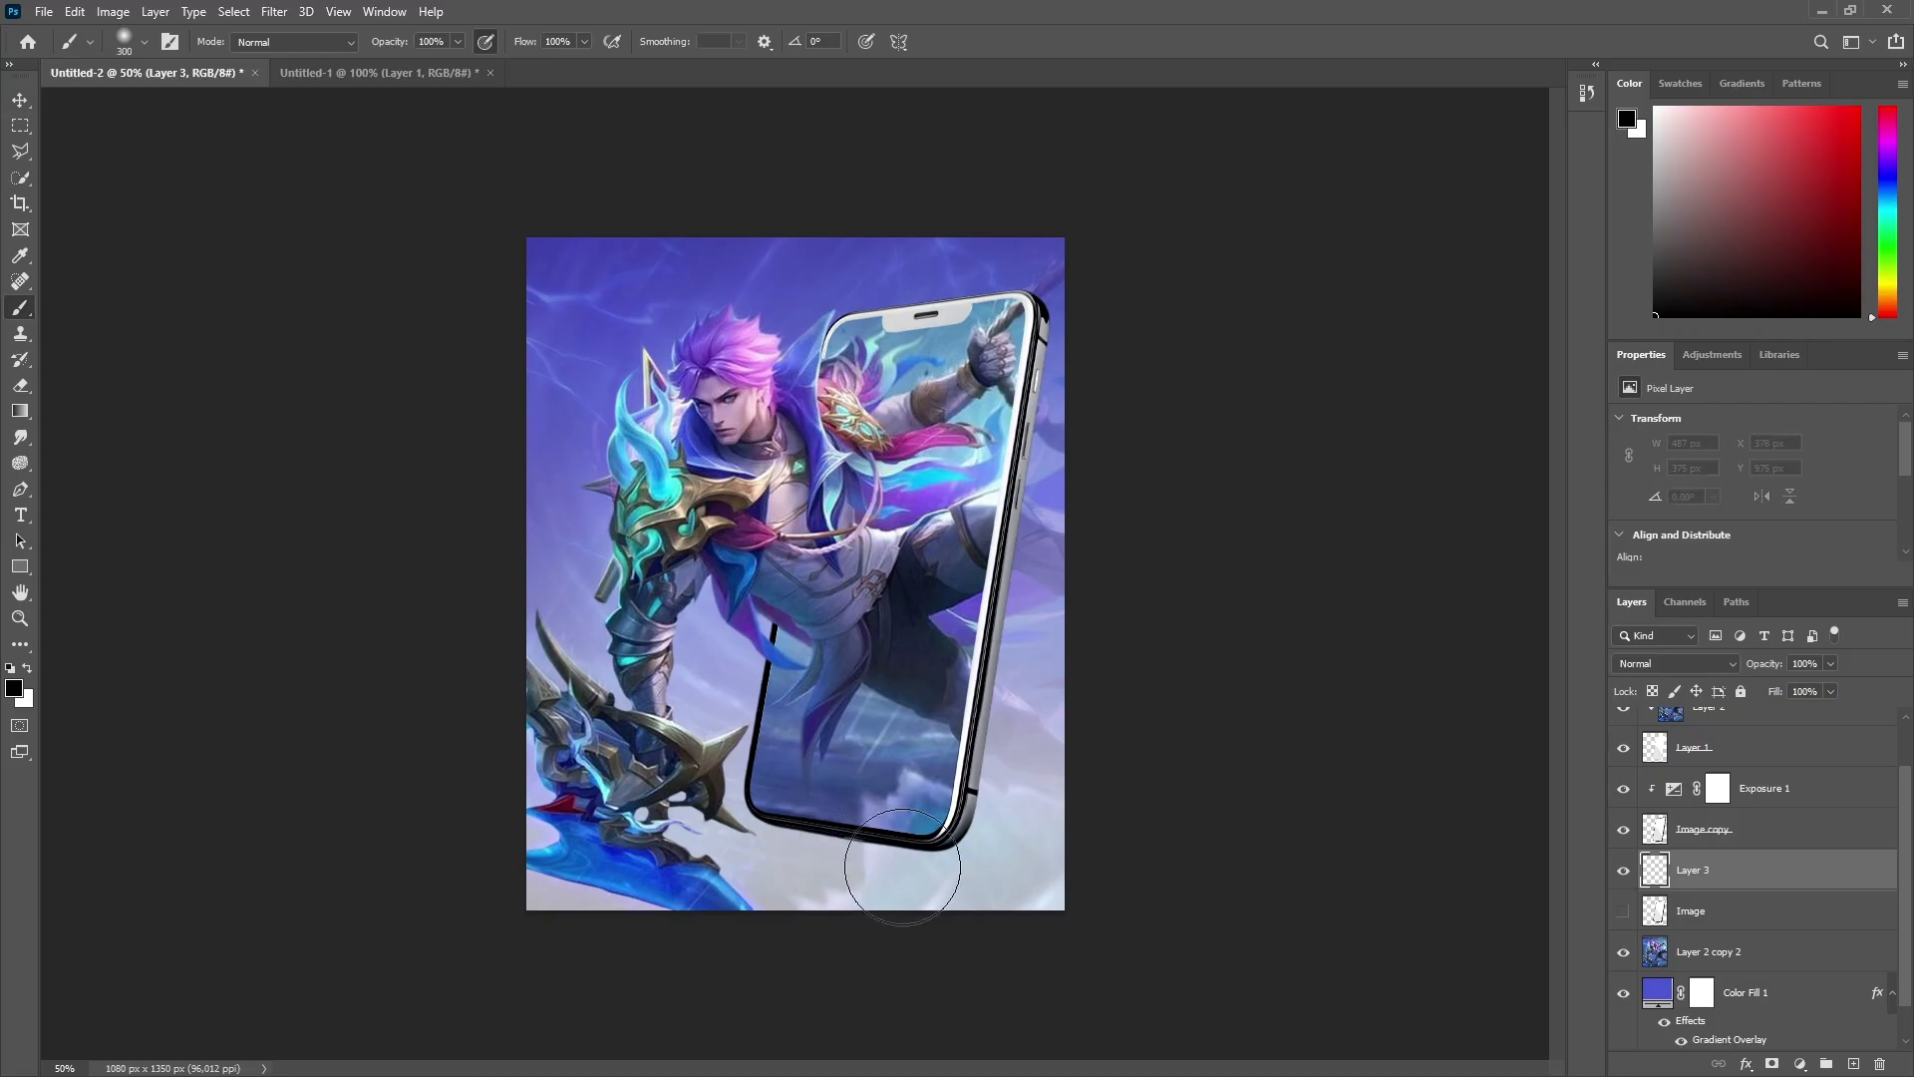
# Step: Enlarge the brush further and paint one big soft black dab behind the phone's lower edge on Layer 3
pyautogui.press(']')
pyautogui.press(']')
pyautogui.press(']')
pyautogui.click(849, 810)
# Step: Try stretching Layer 3's black dab into a wide, flat, tilted ground shadow under the phone, and delete that layer
pyautogui.click(20, 100)
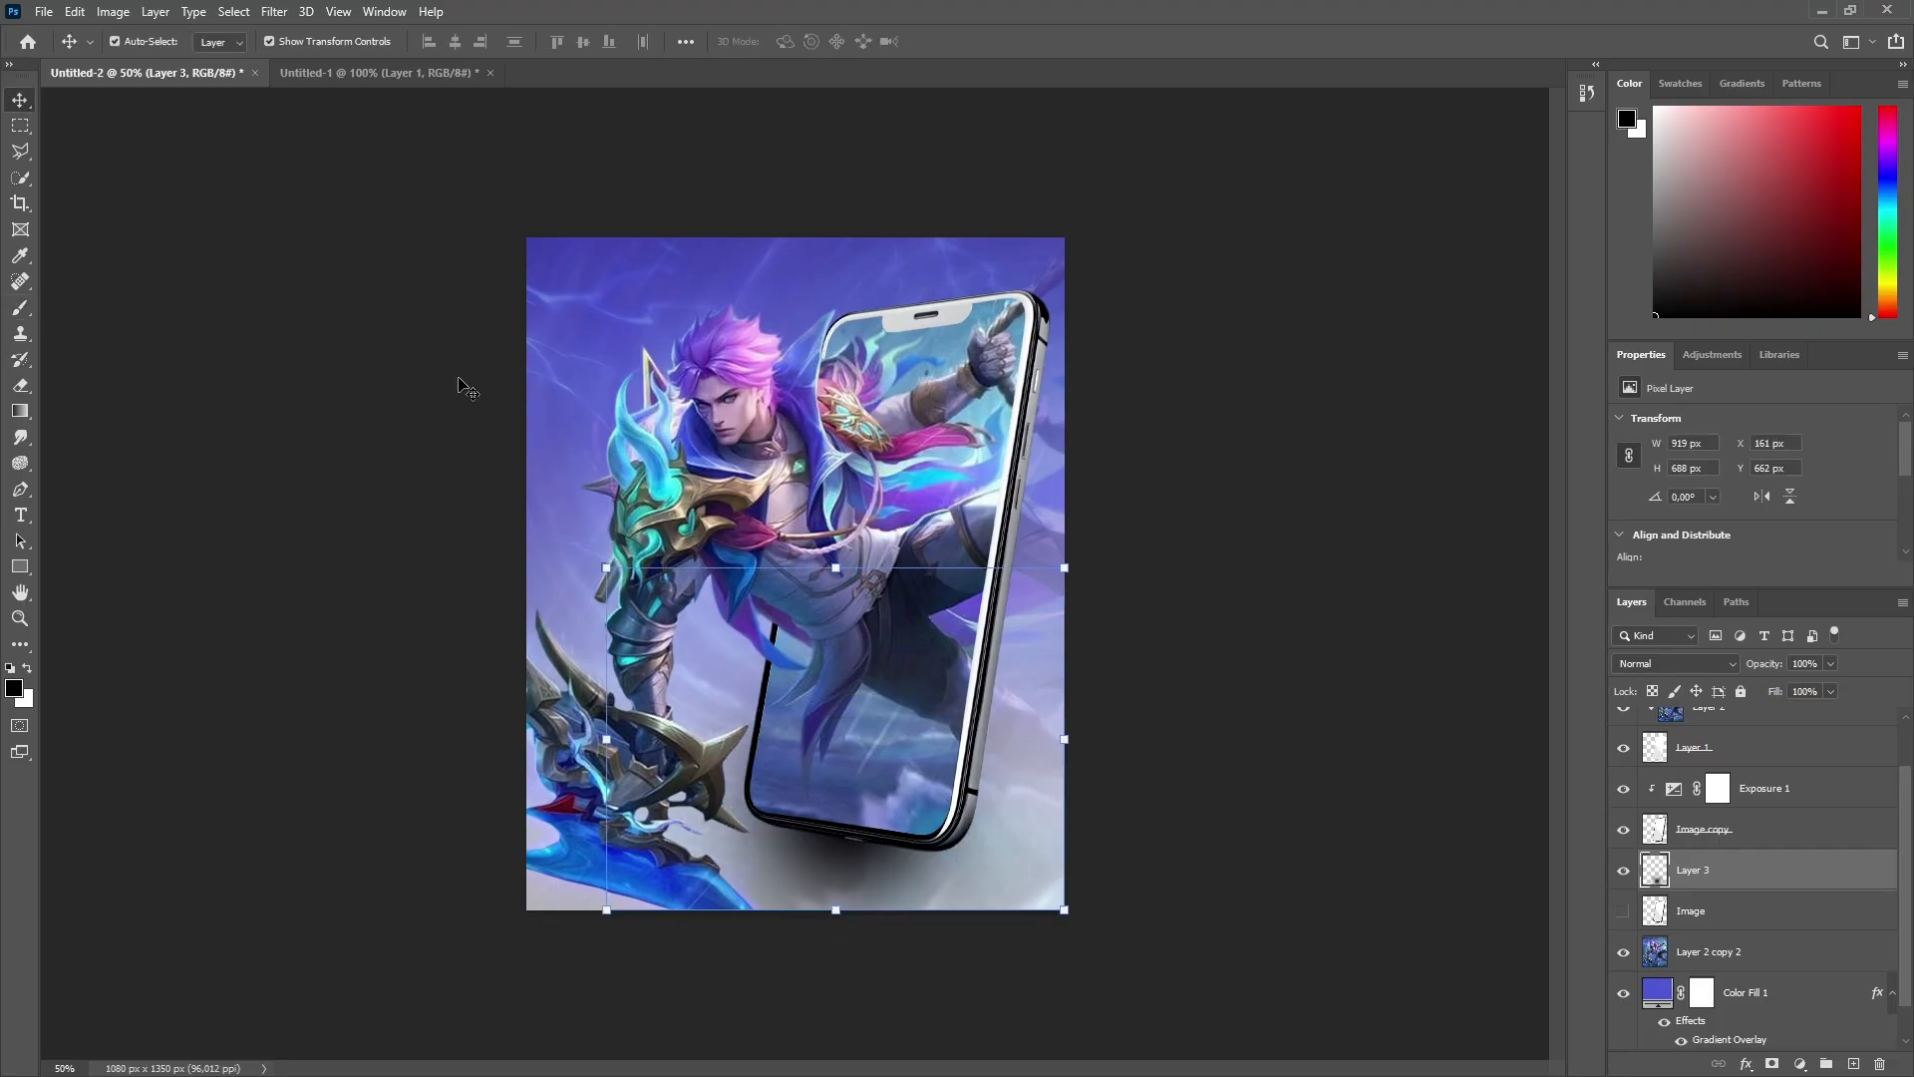
pyautogui.moveTo(1069, 739); pyautogui.dragTo(1409, 735)
pyautogui.moveTo(606, 739); pyautogui.dragTo(190, 739)
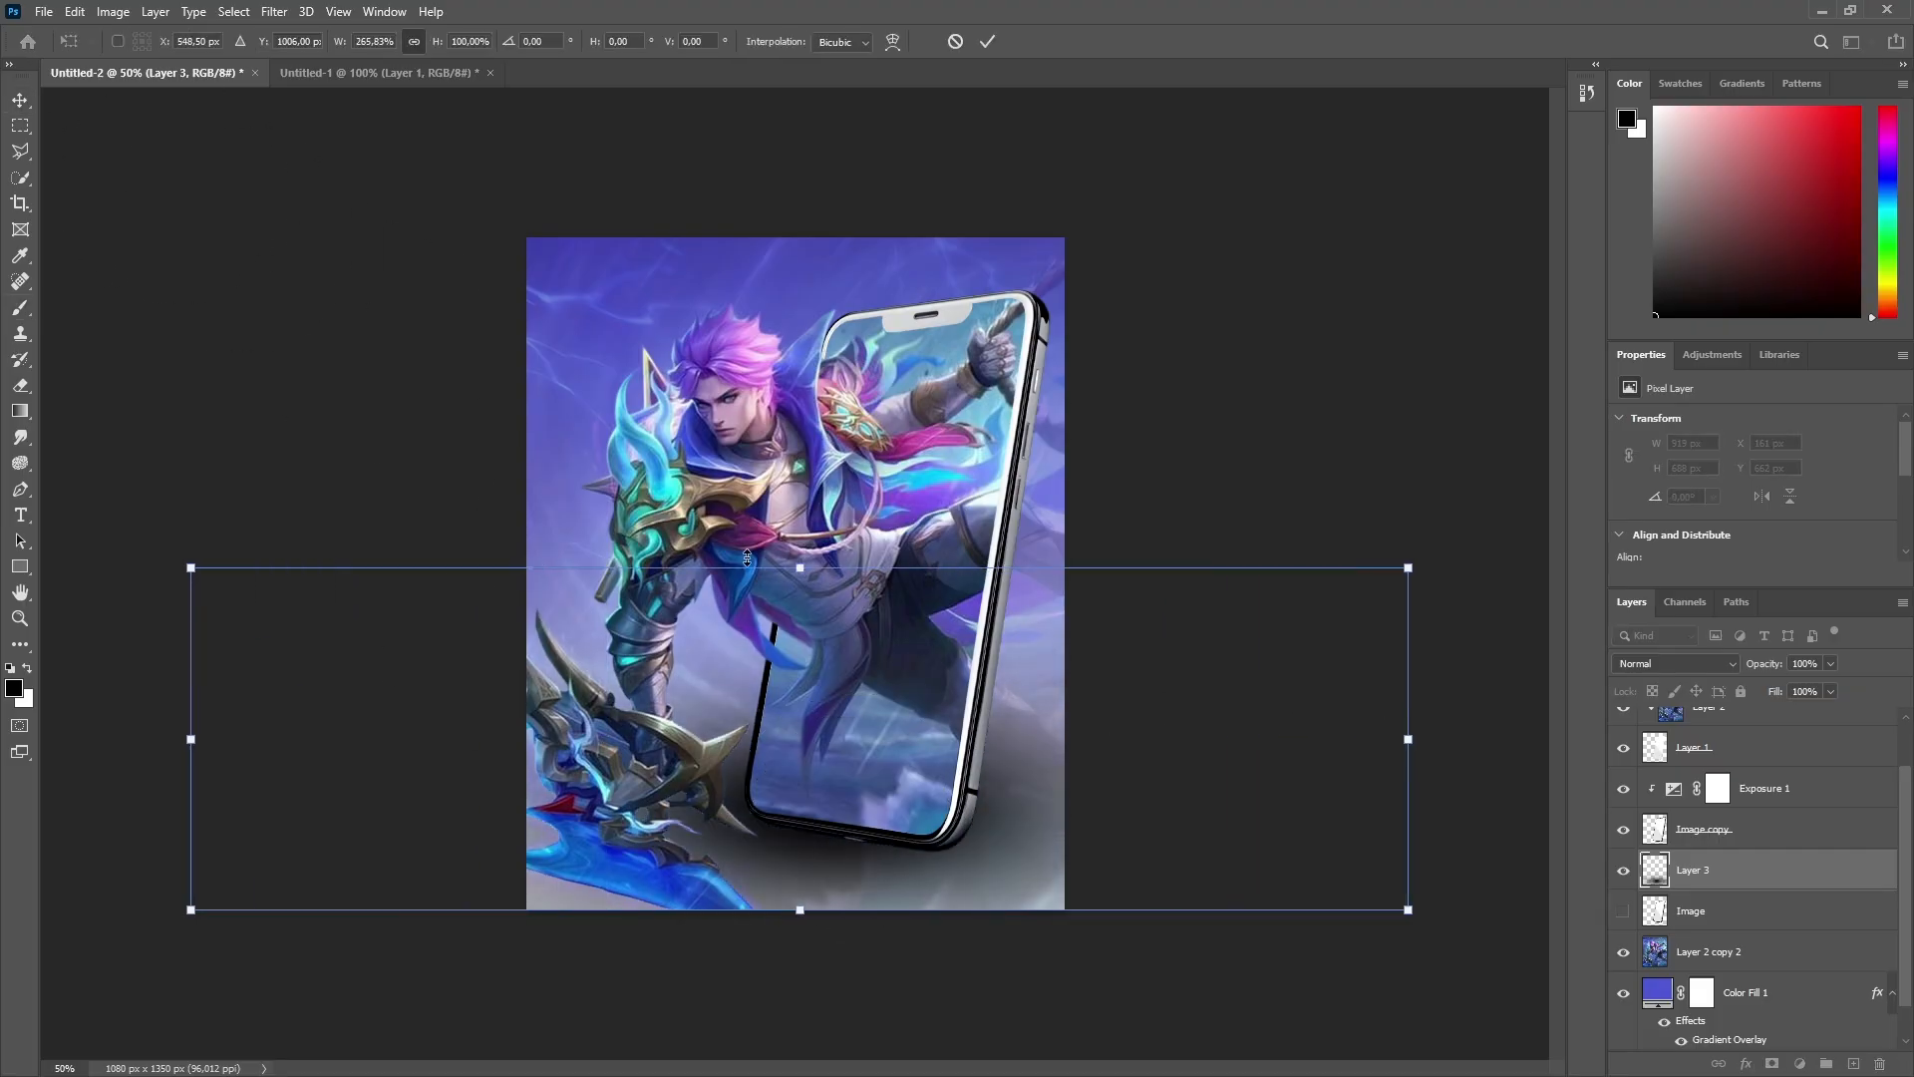
pyautogui.moveTo(800, 568); pyautogui.dragTo(812, 785)
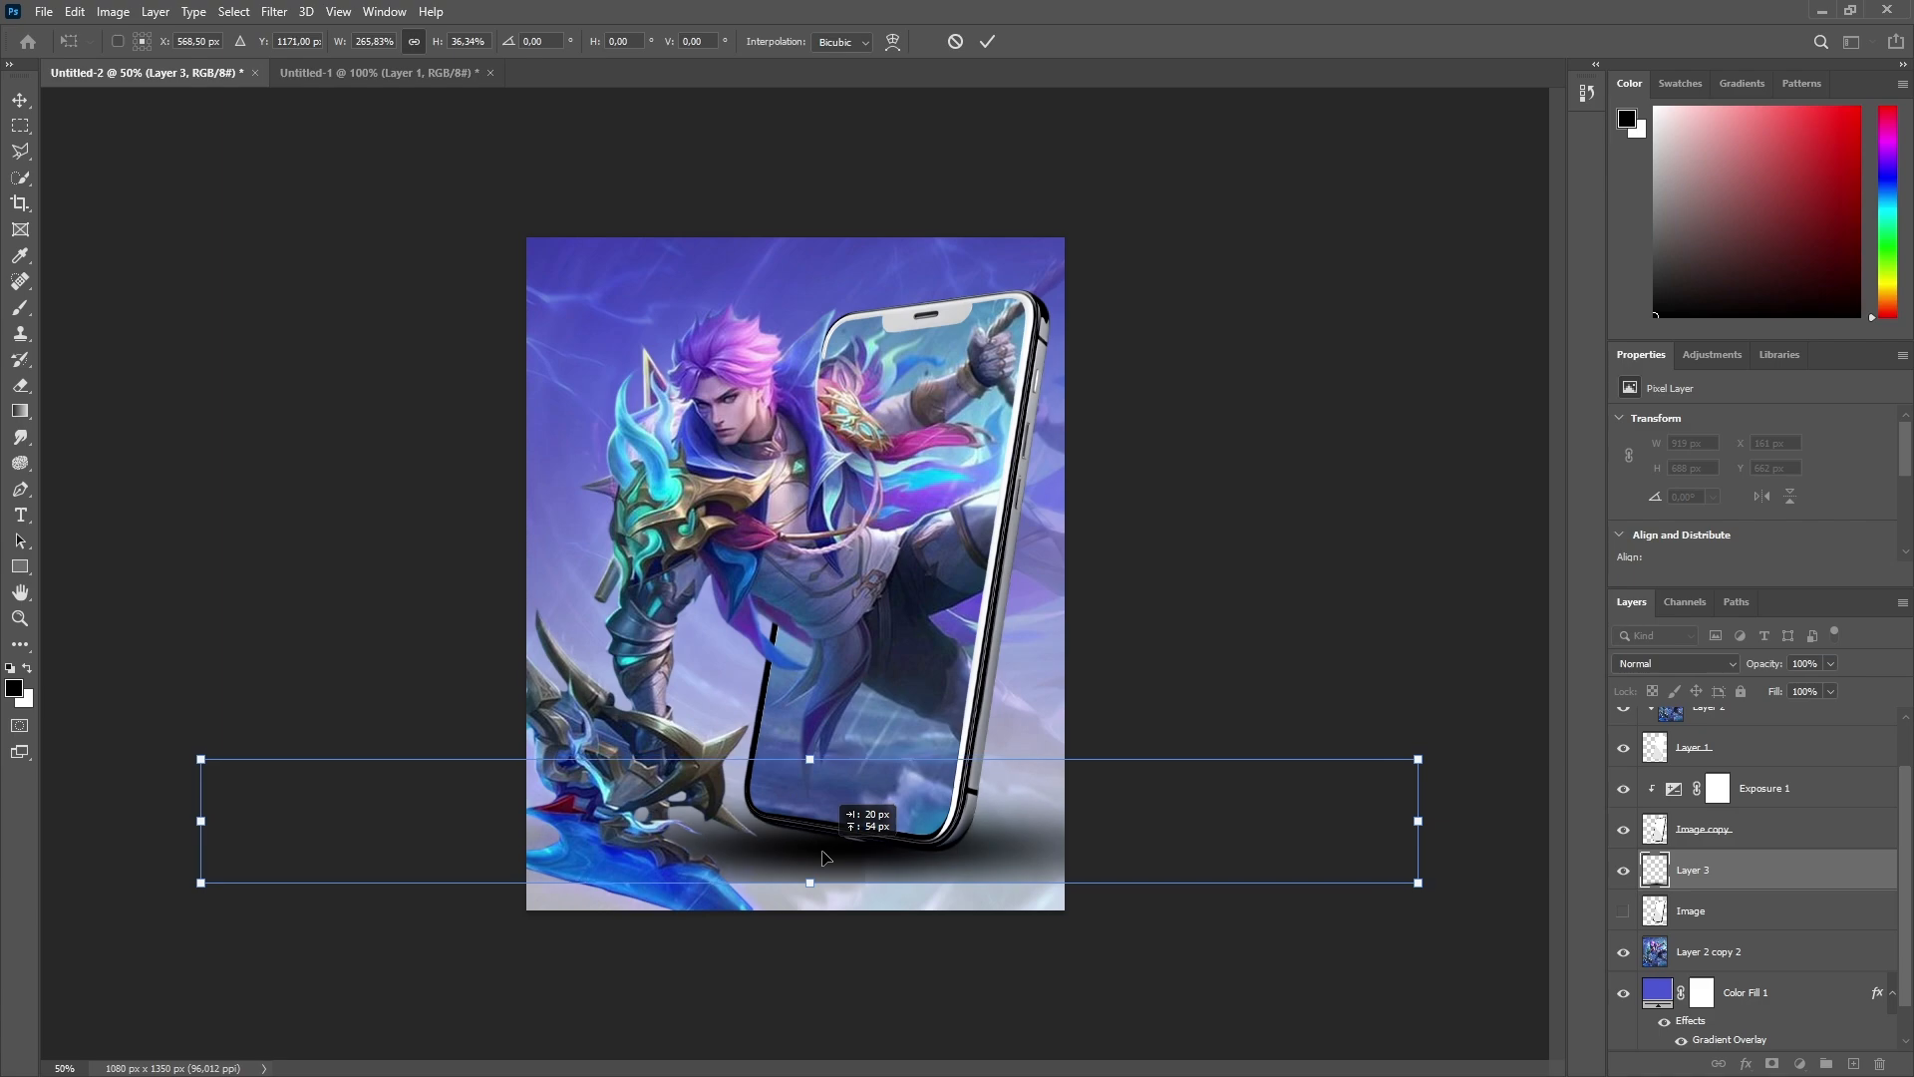
pyautogui.moveTo(1434, 778); pyautogui.dragTo(1436, 897)
pyautogui.press('Return')
pyautogui.press('Delete')
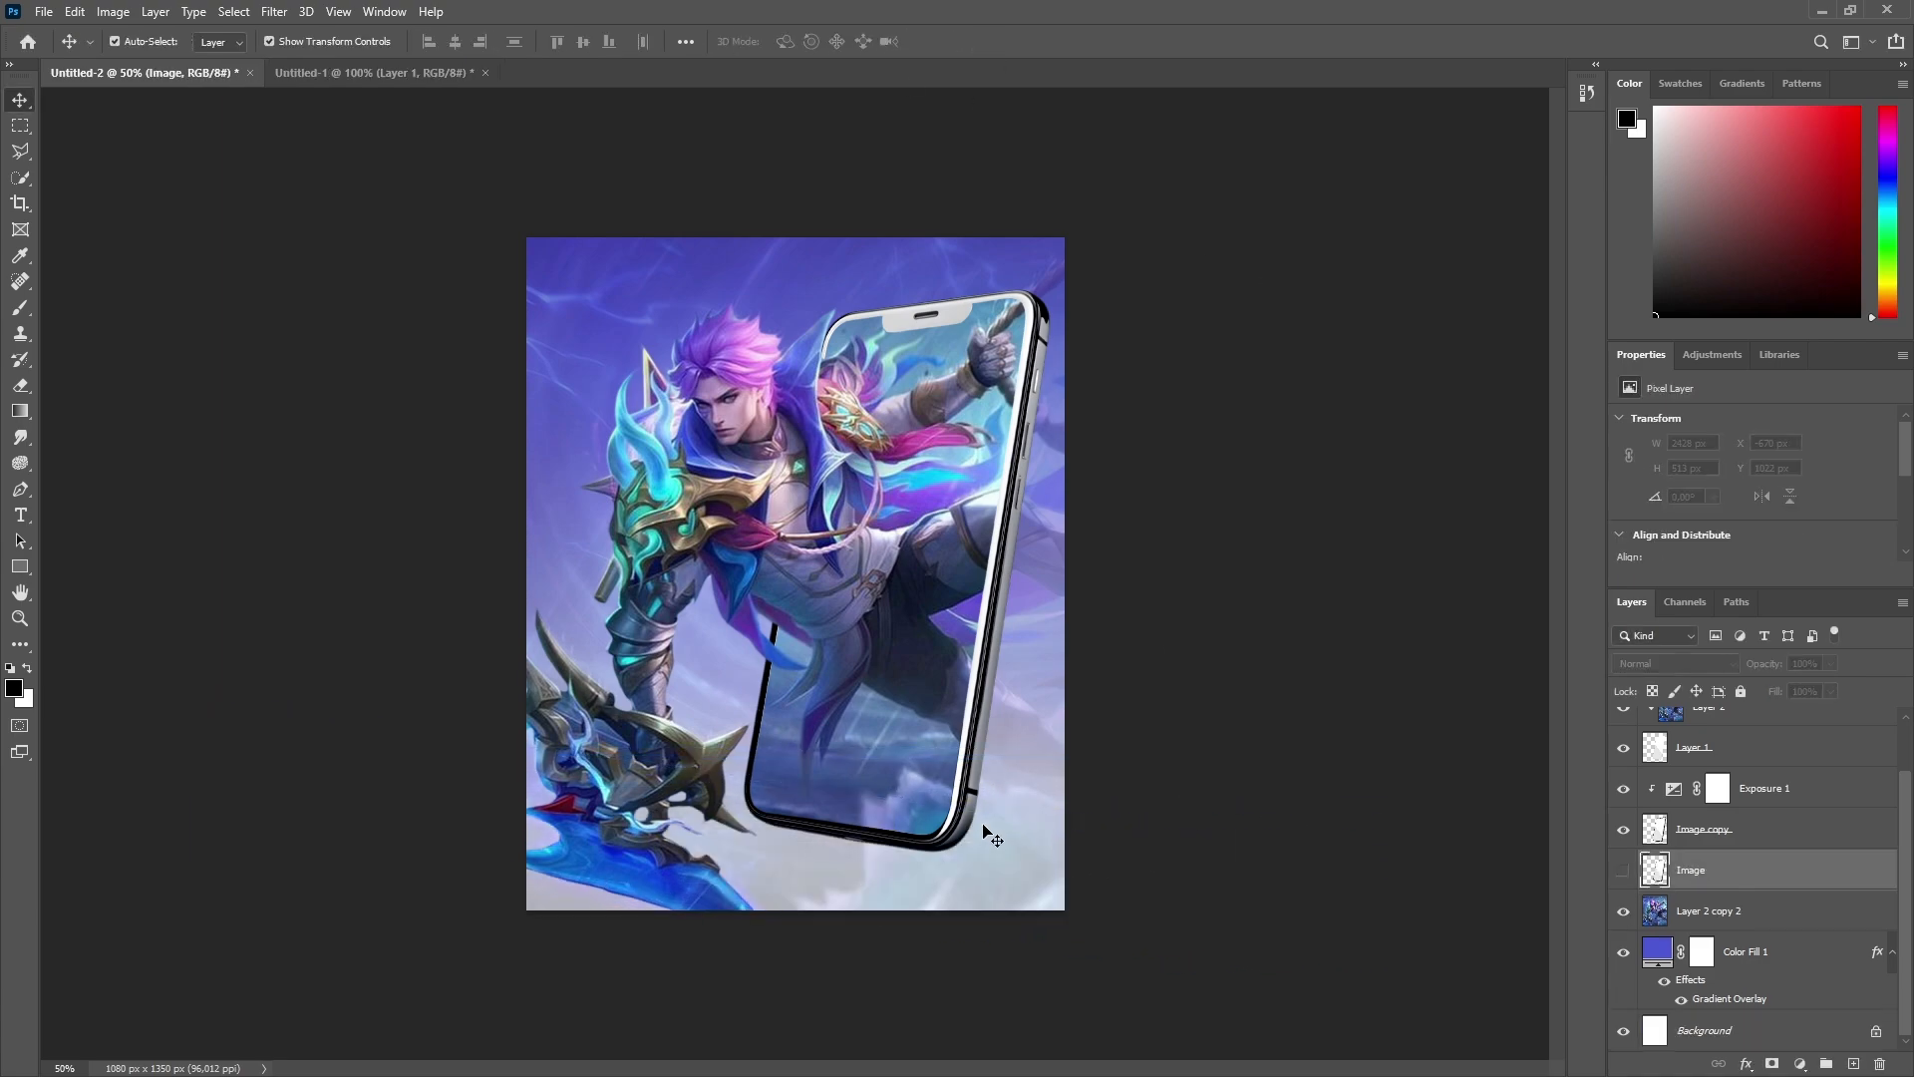
# Step: Create an empty layer above Image and paint one soft black 300 px dab behind the phone's lower edge
pyautogui.click(20, 307)
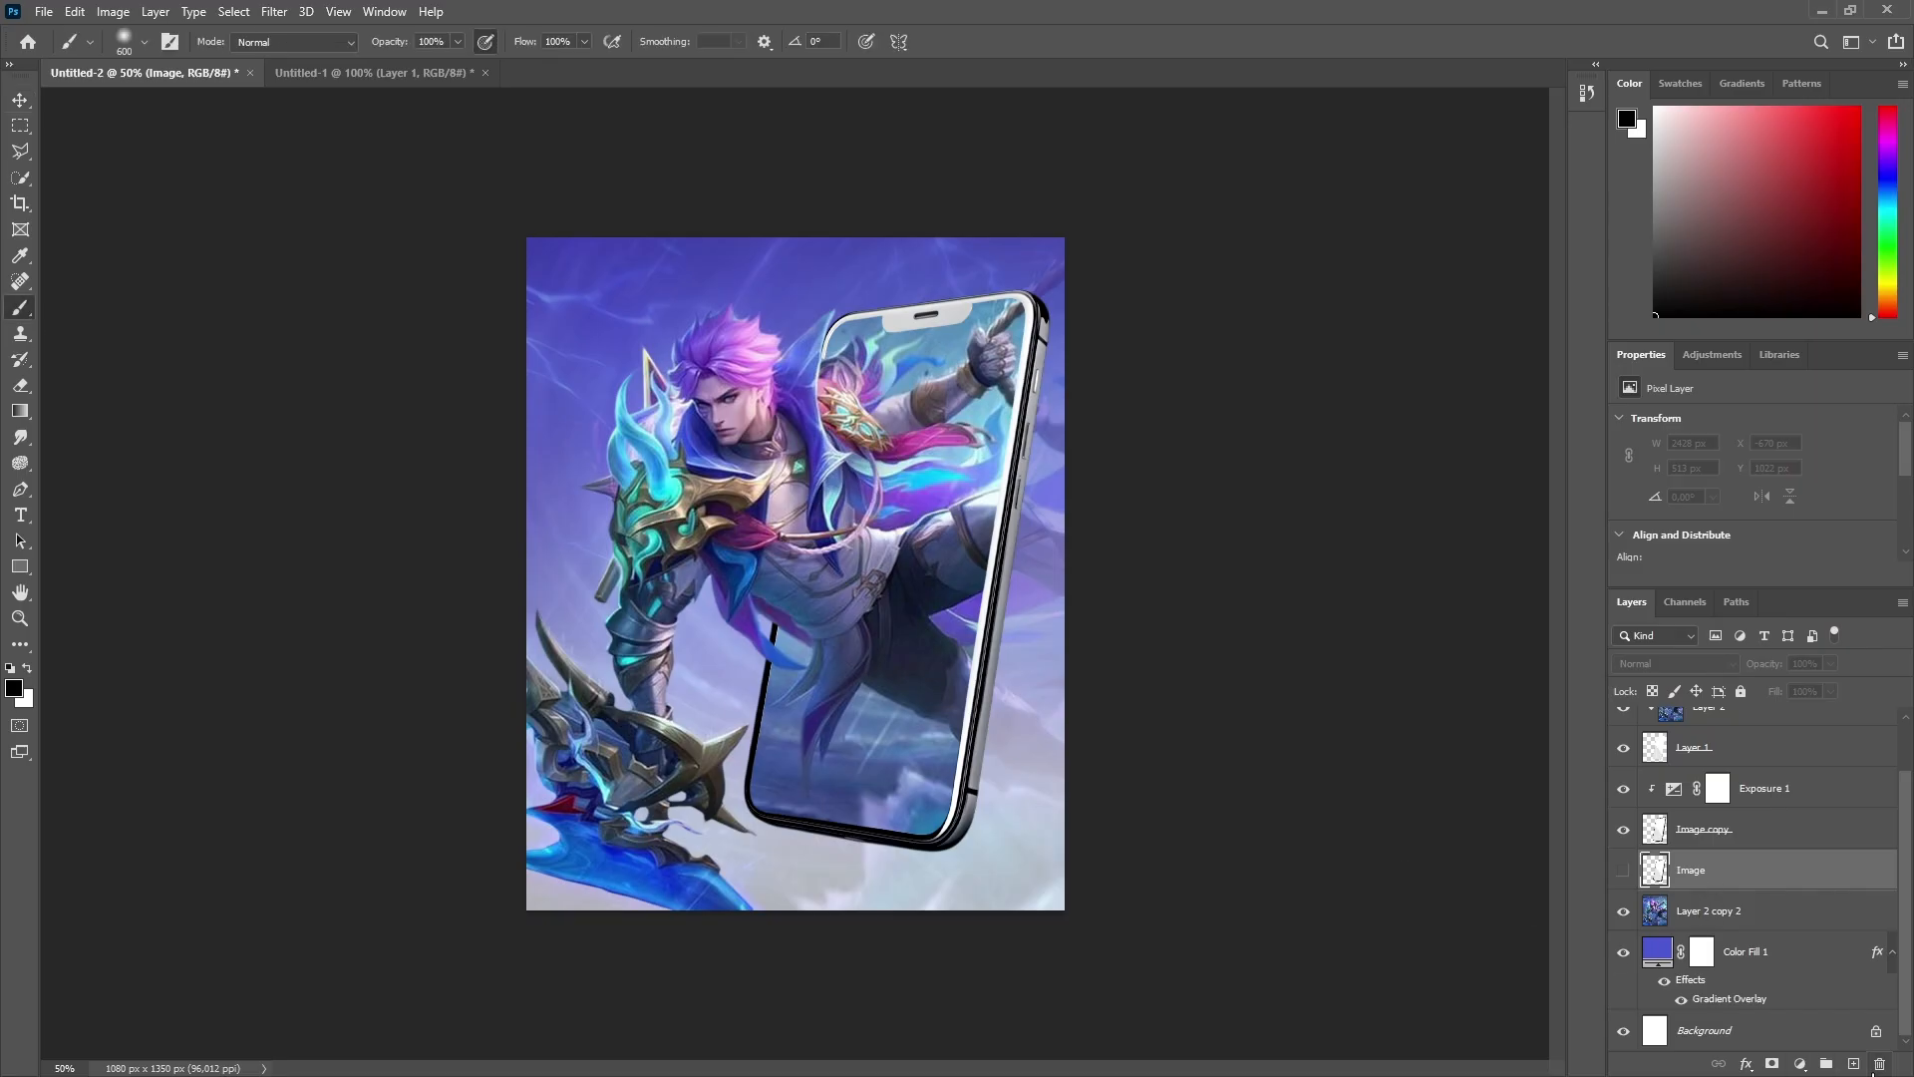
pyautogui.click(1853, 1064)
pyautogui.press('[')
pyautogui.press('[')
pyautogui.press('[')
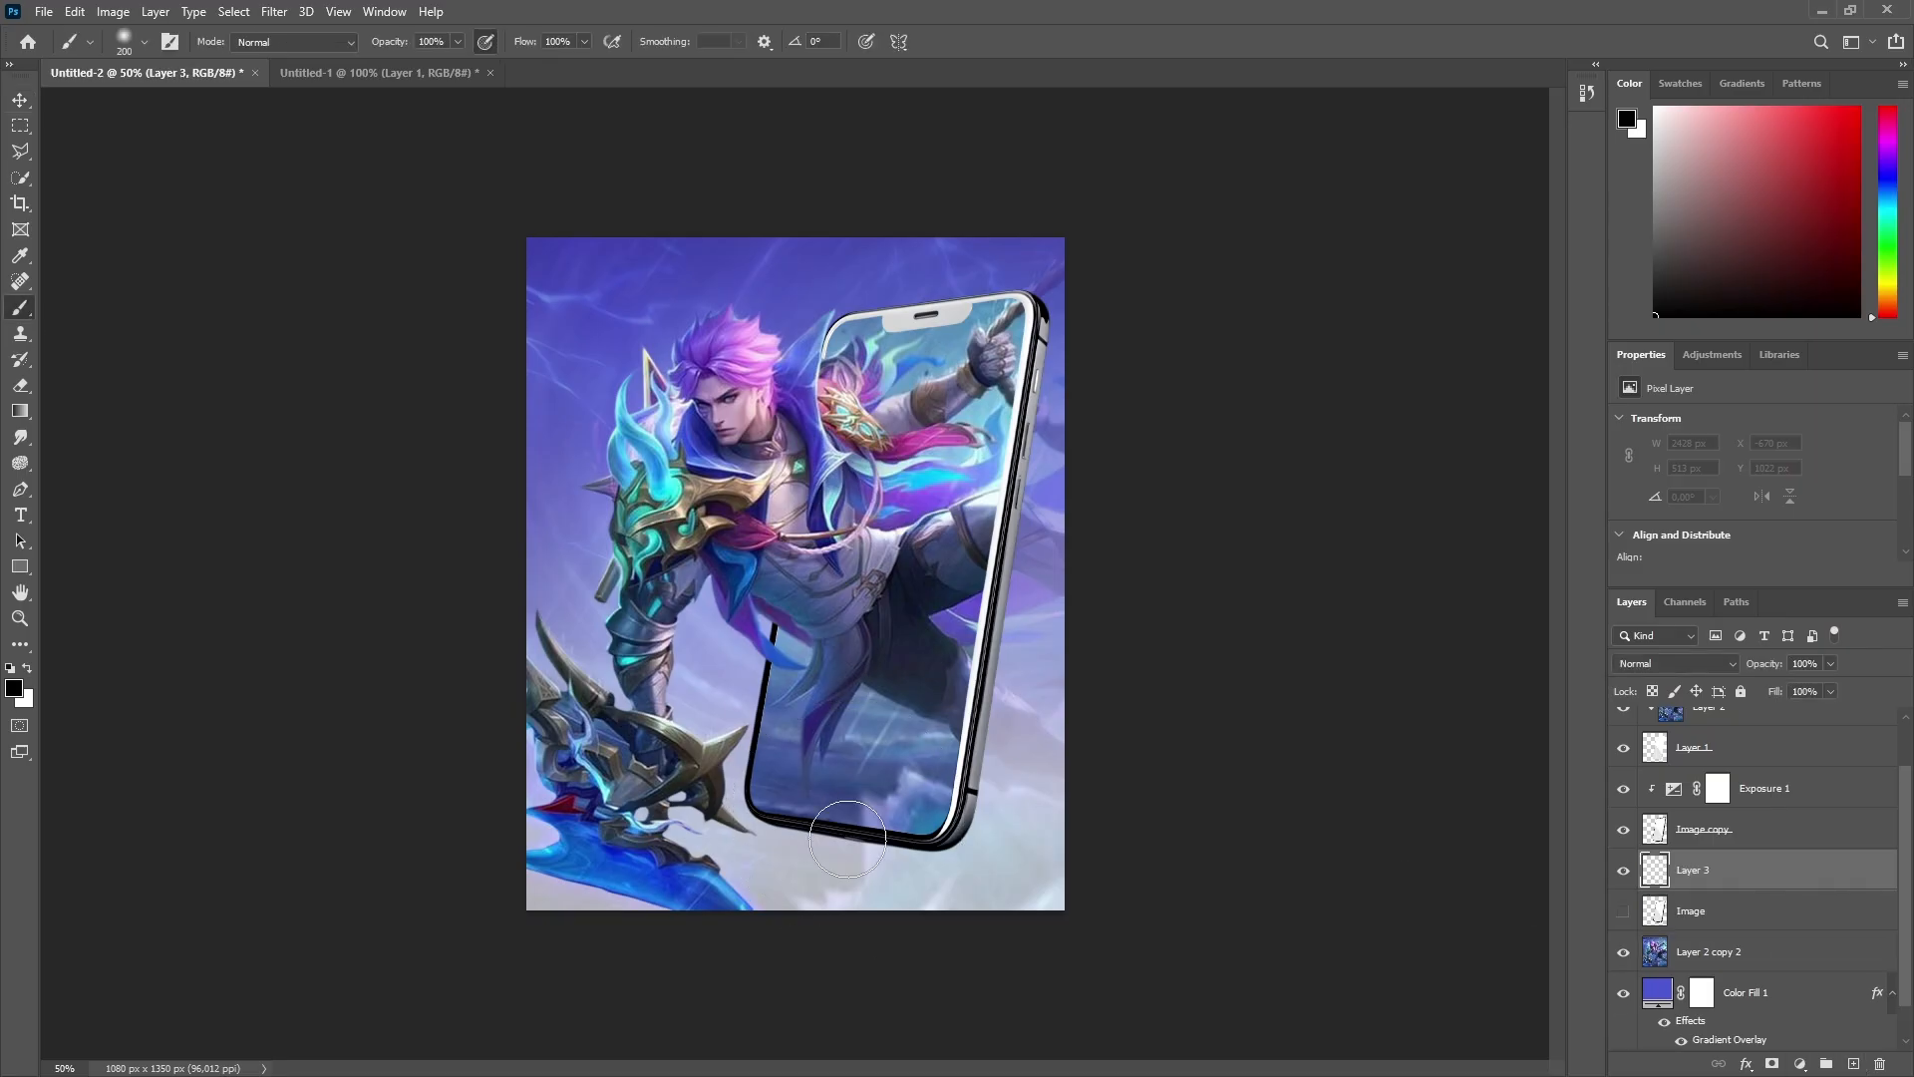
pyautogui.click(836, 845)
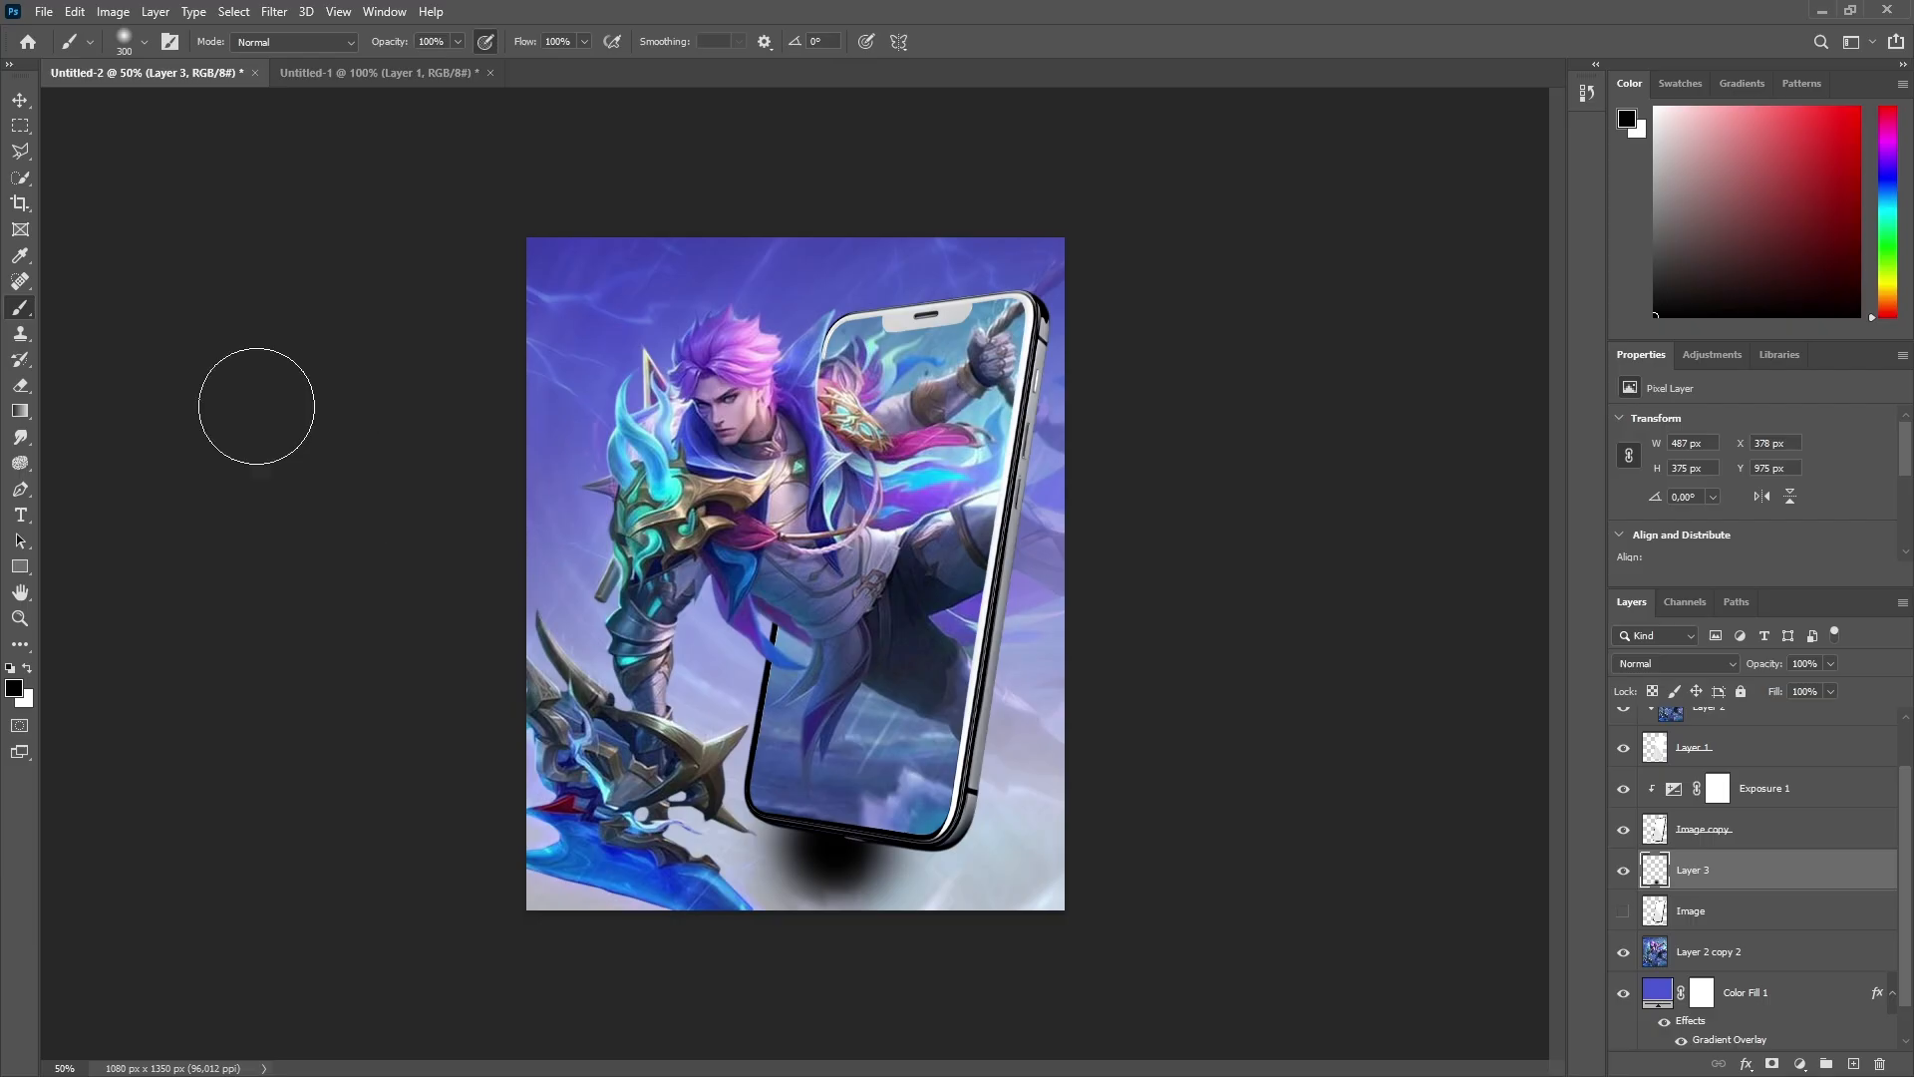
# Step: Try transforming the new dab into a very wide, flat shadow tilted along the phone's base, and delete its layer
pyautogui.click(20, 99)
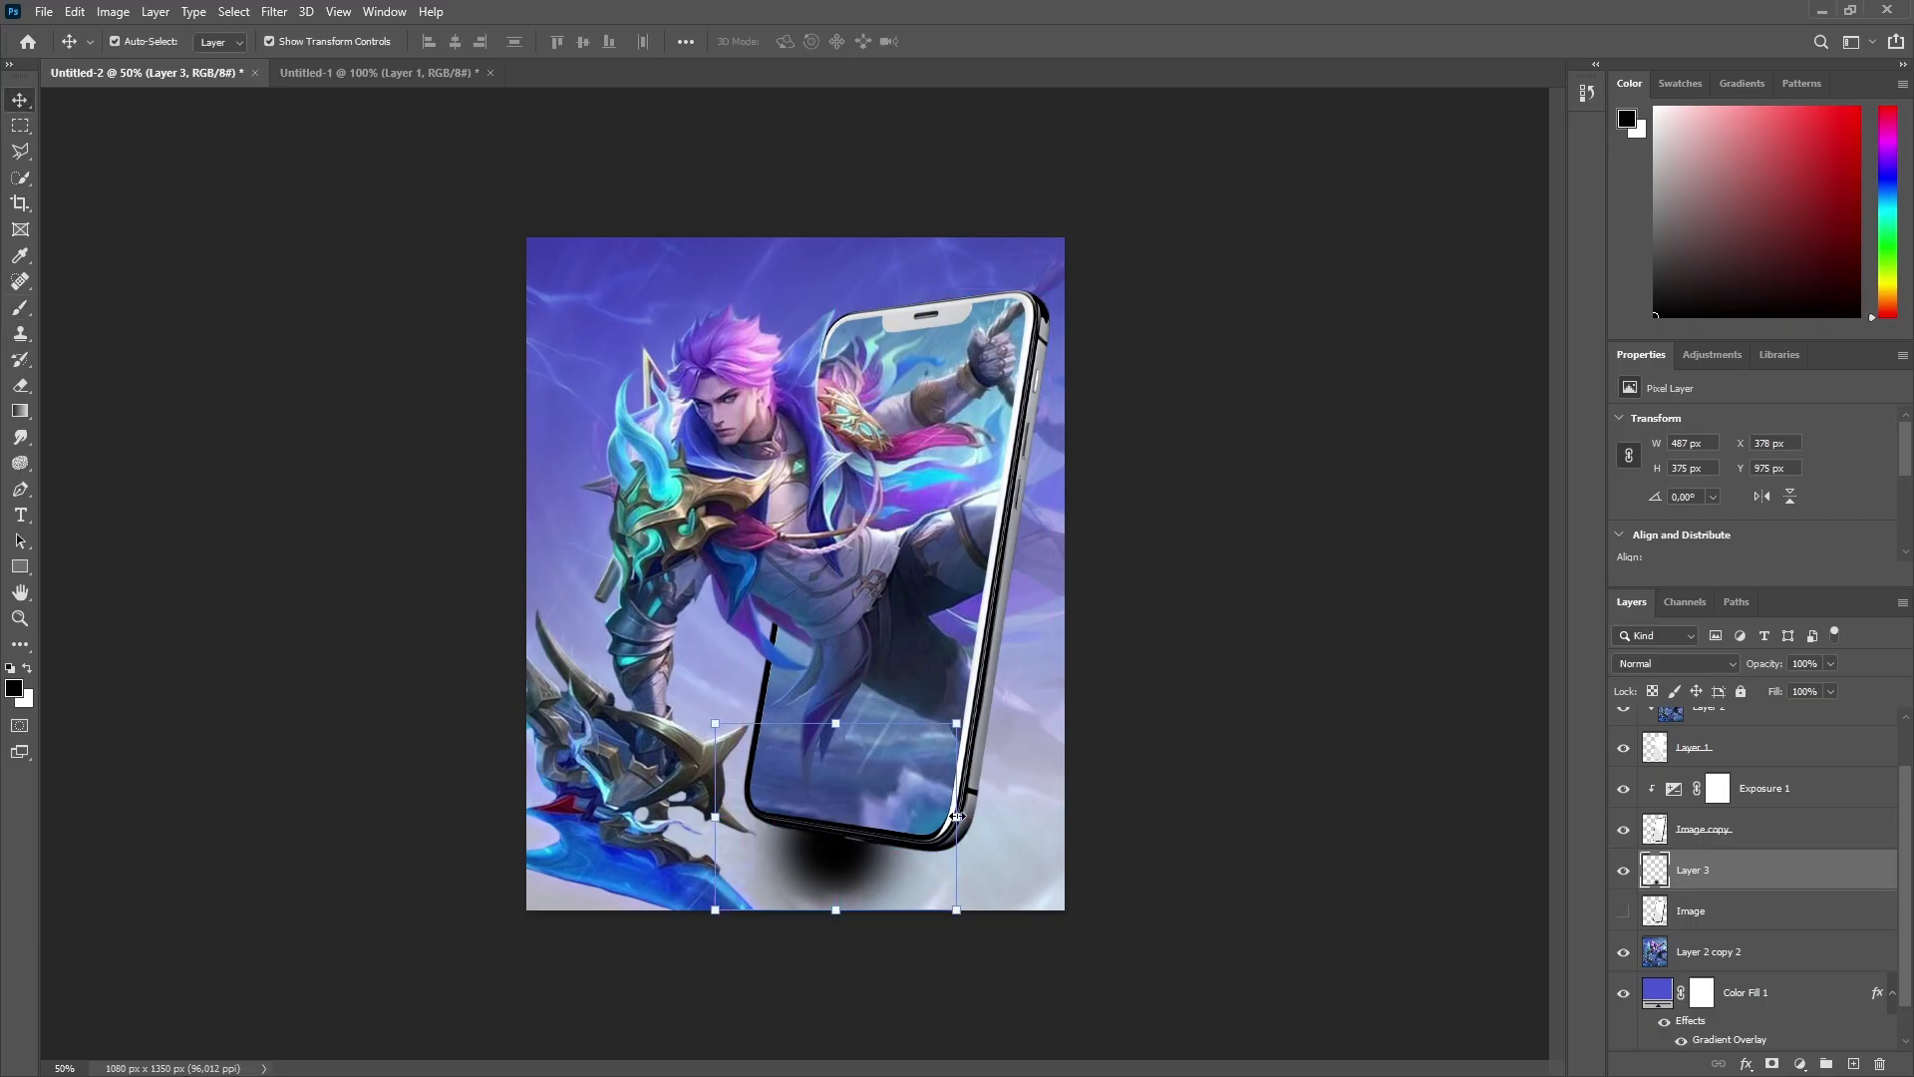
pyautogui.moveTo(956, 817); pyautogui.dragTo(1390, 816)
pyautogui.moveTo(715, 817); pyautogui.dragTo(0, 698)
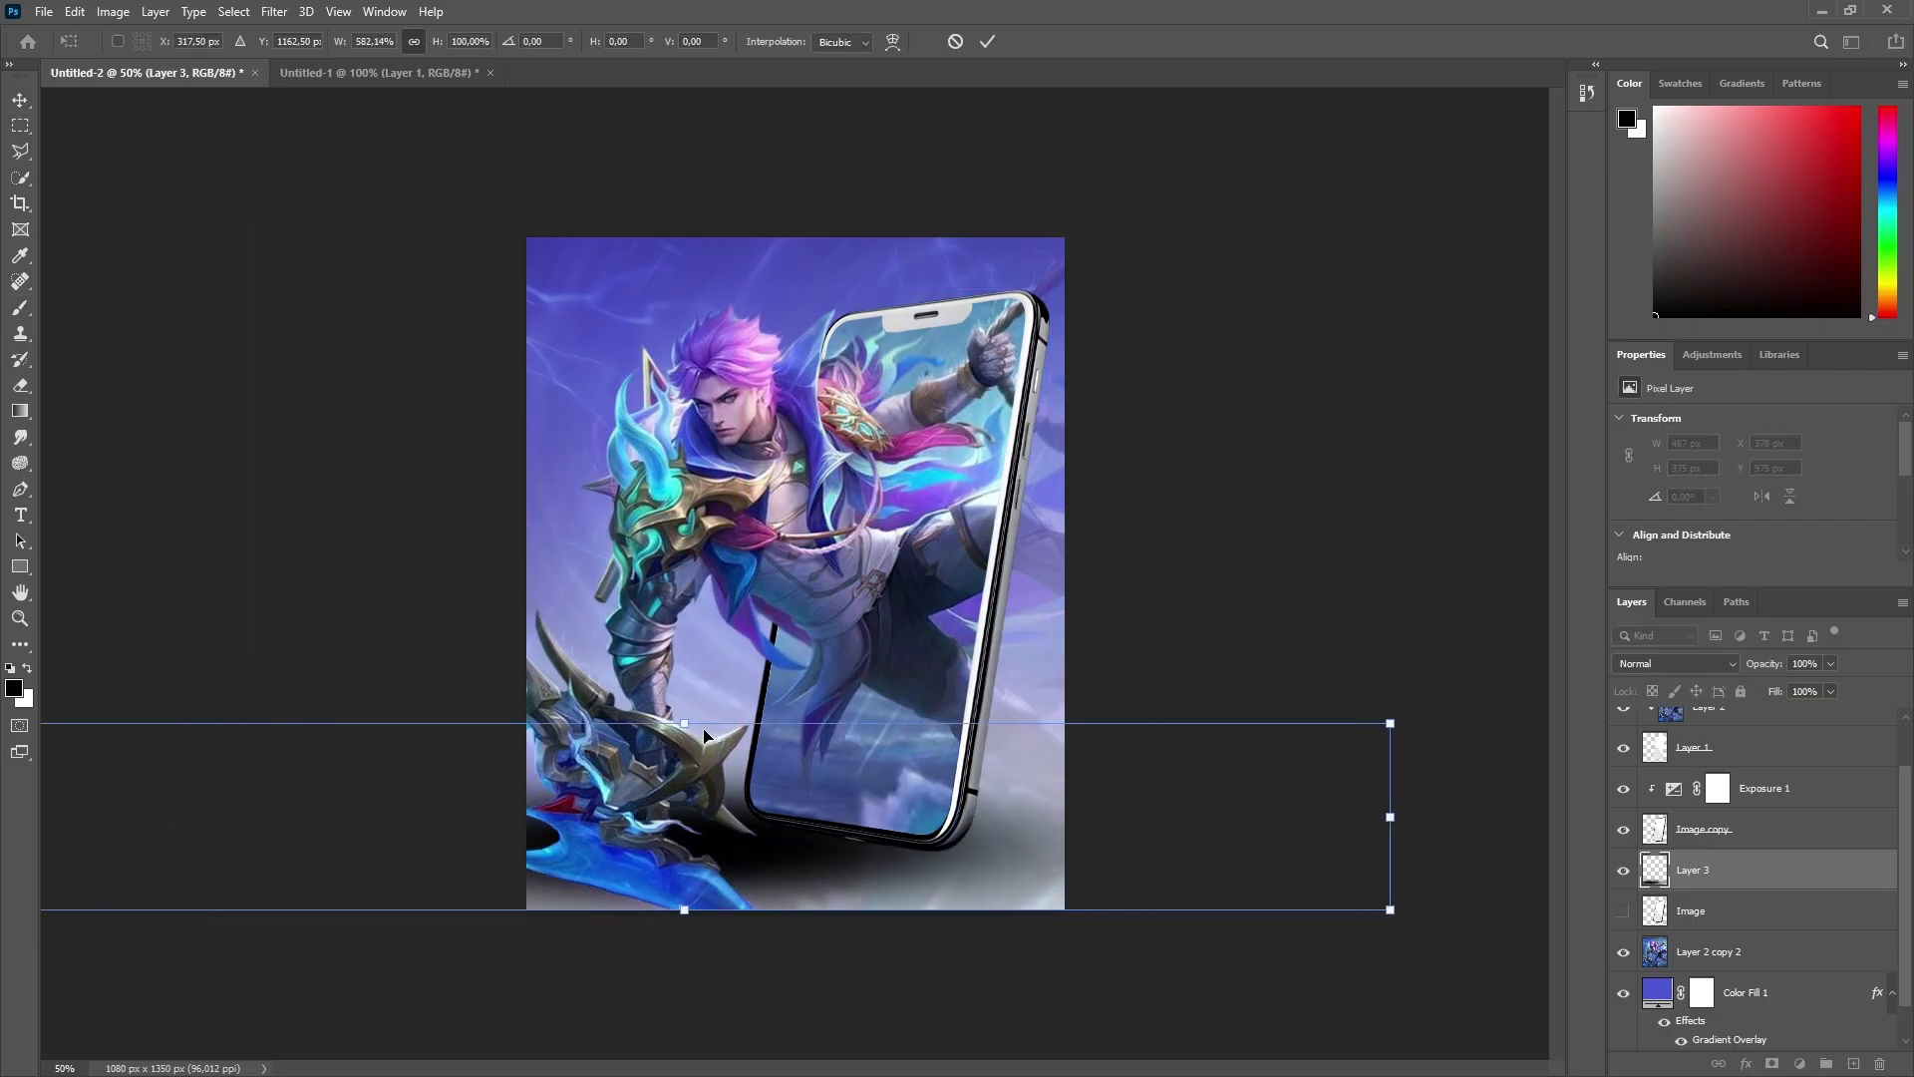
pyautogui.moveTo(684, 722); pyautogui.dragTo(682, 824)
pyautogui.moveTo(779, 875); pyautogui.dragTo(877, 844)
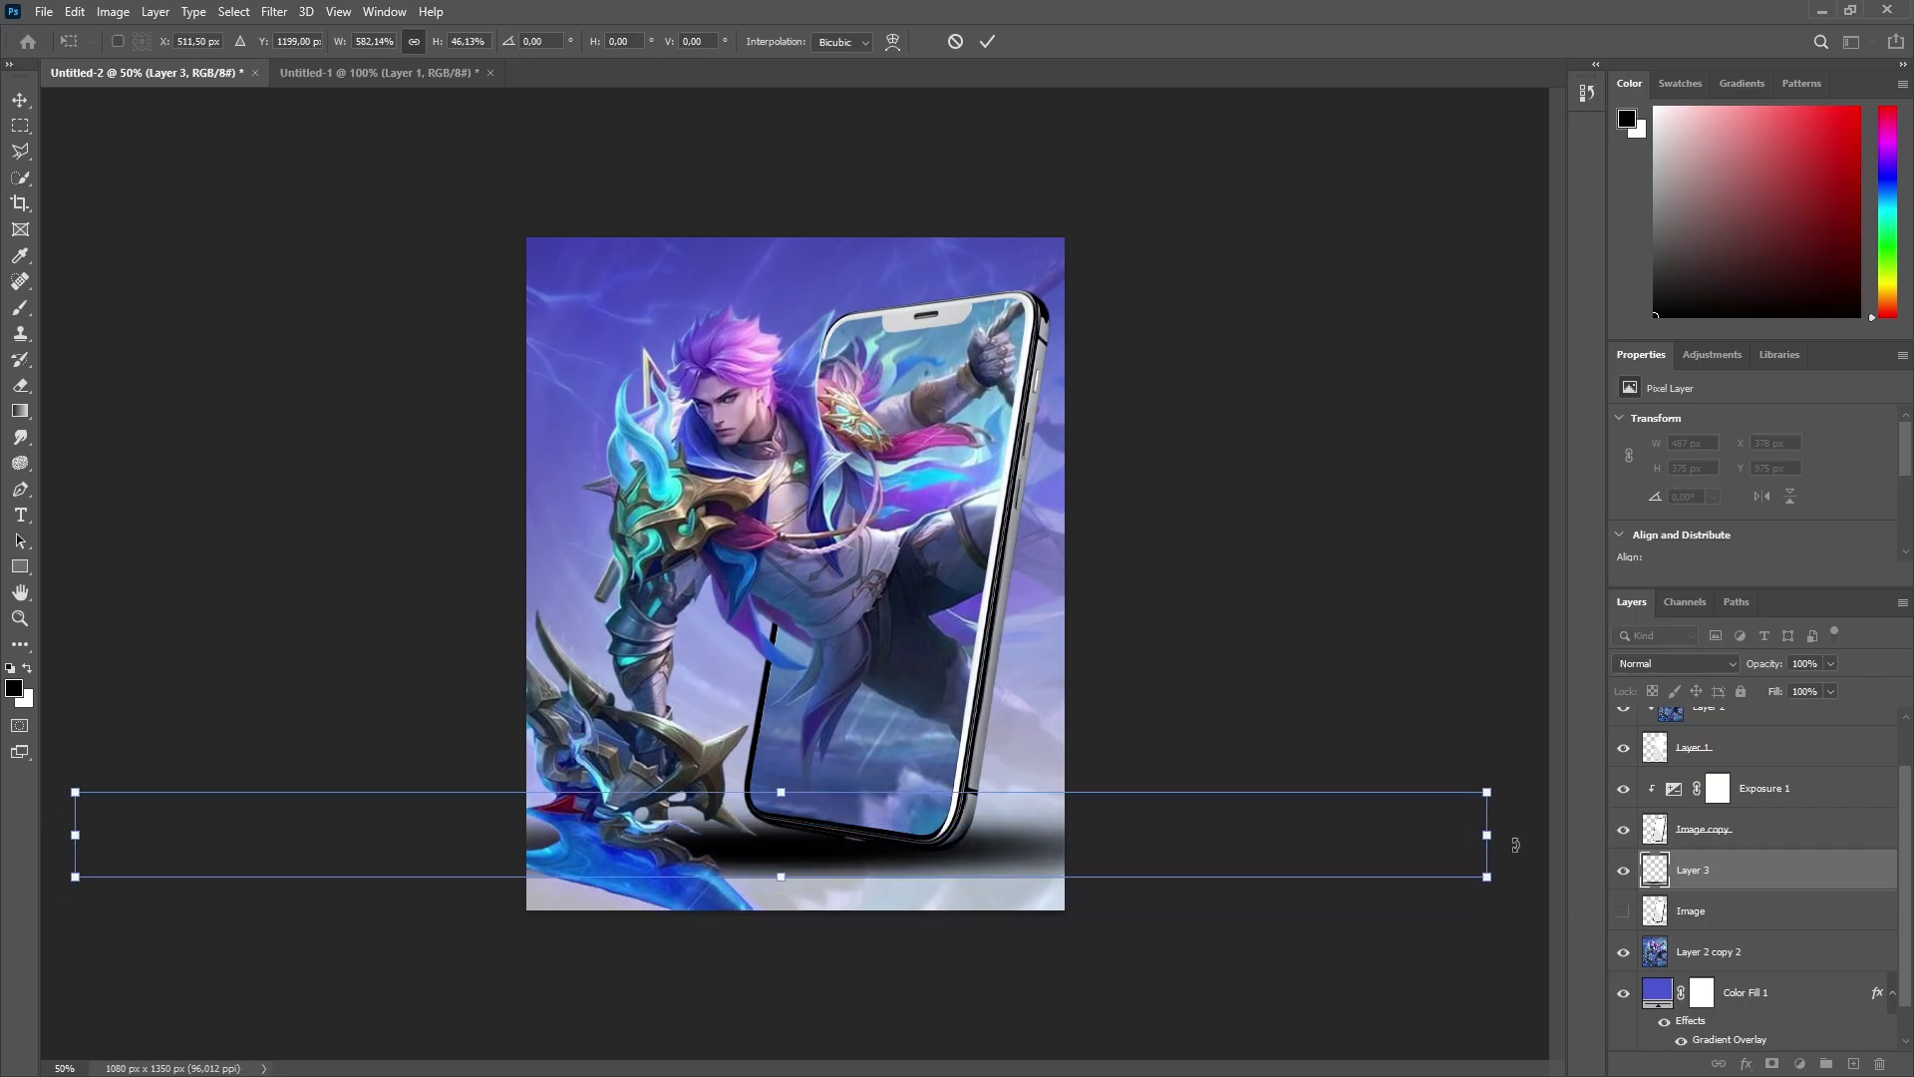
pyautogui.moveTo(1516, 844); pyautogui.dragTo(1504, 953)
pyautogui.moveTo(934, 866); pyautogui.dragTo(981, 863)
pyautogui.click(1221, 286)
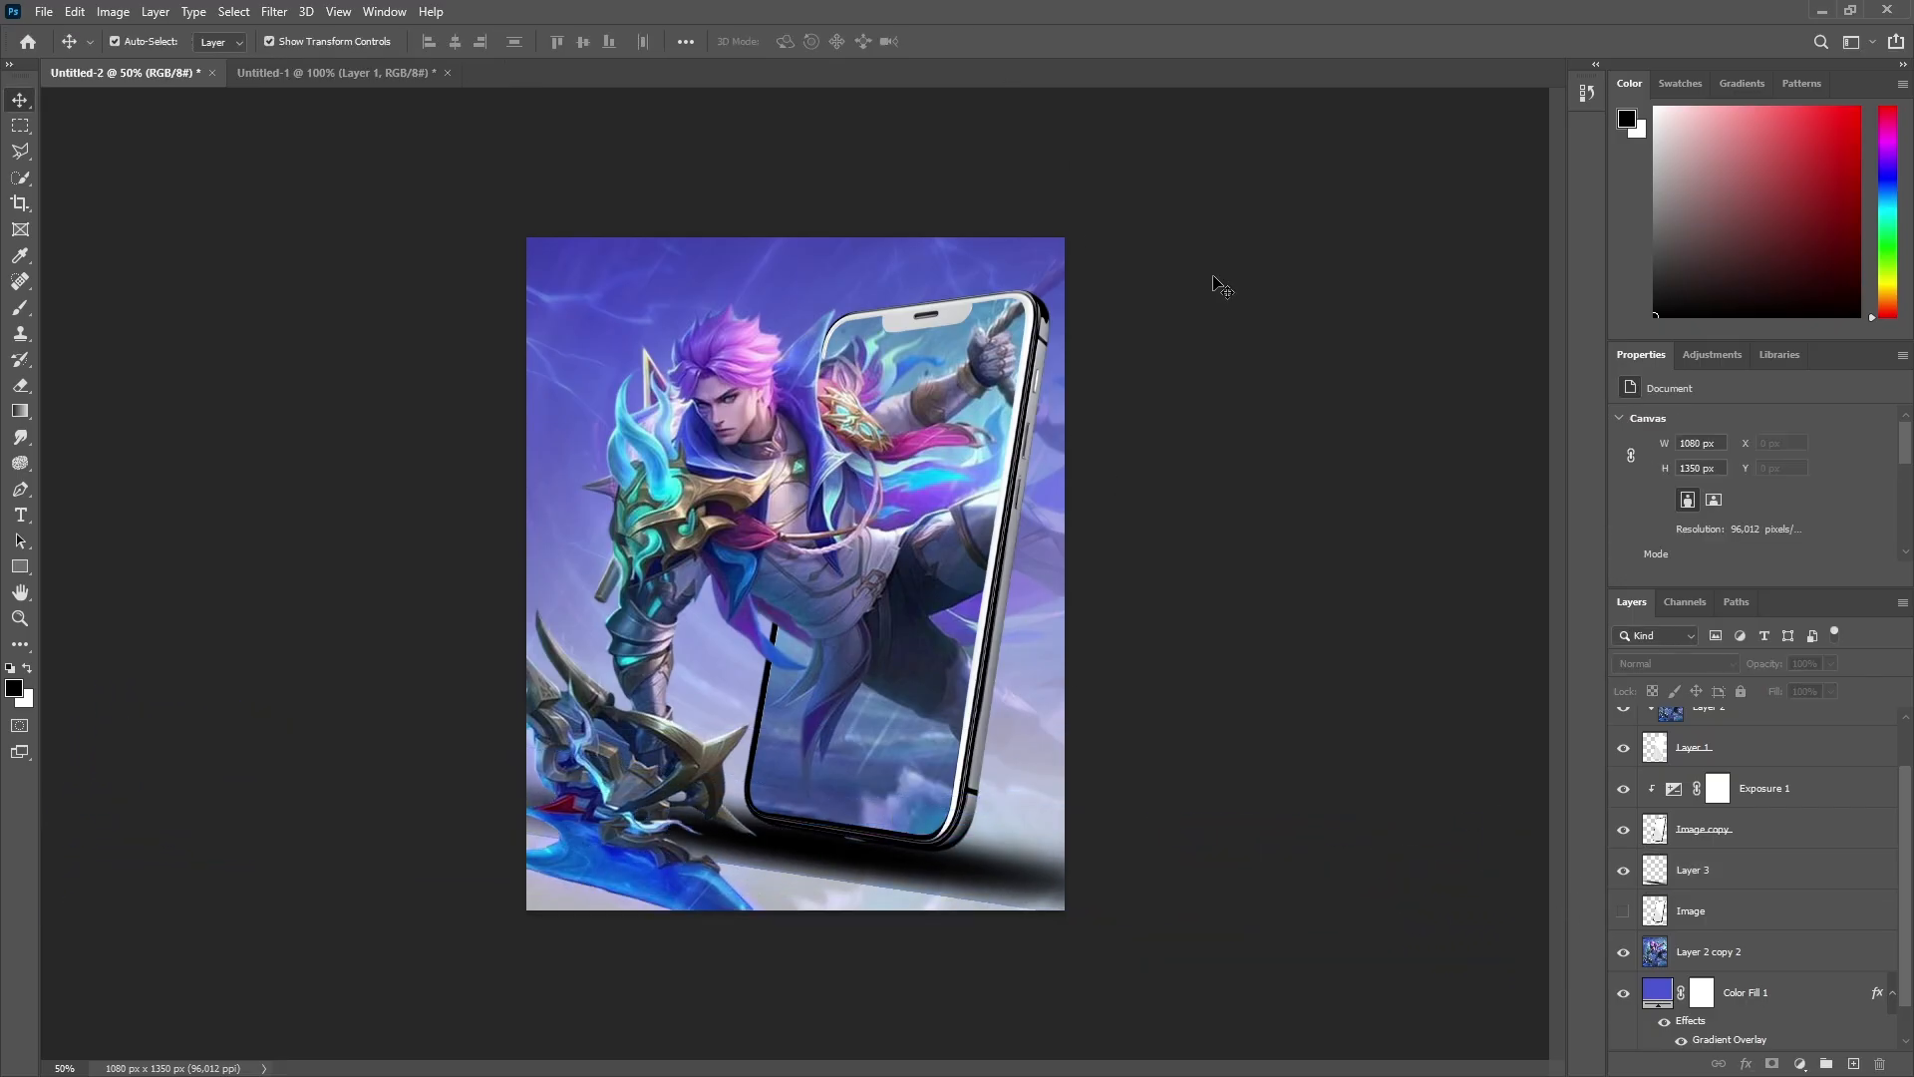
pyautogui.click(919, 875)
pyautogui.press('Delete')
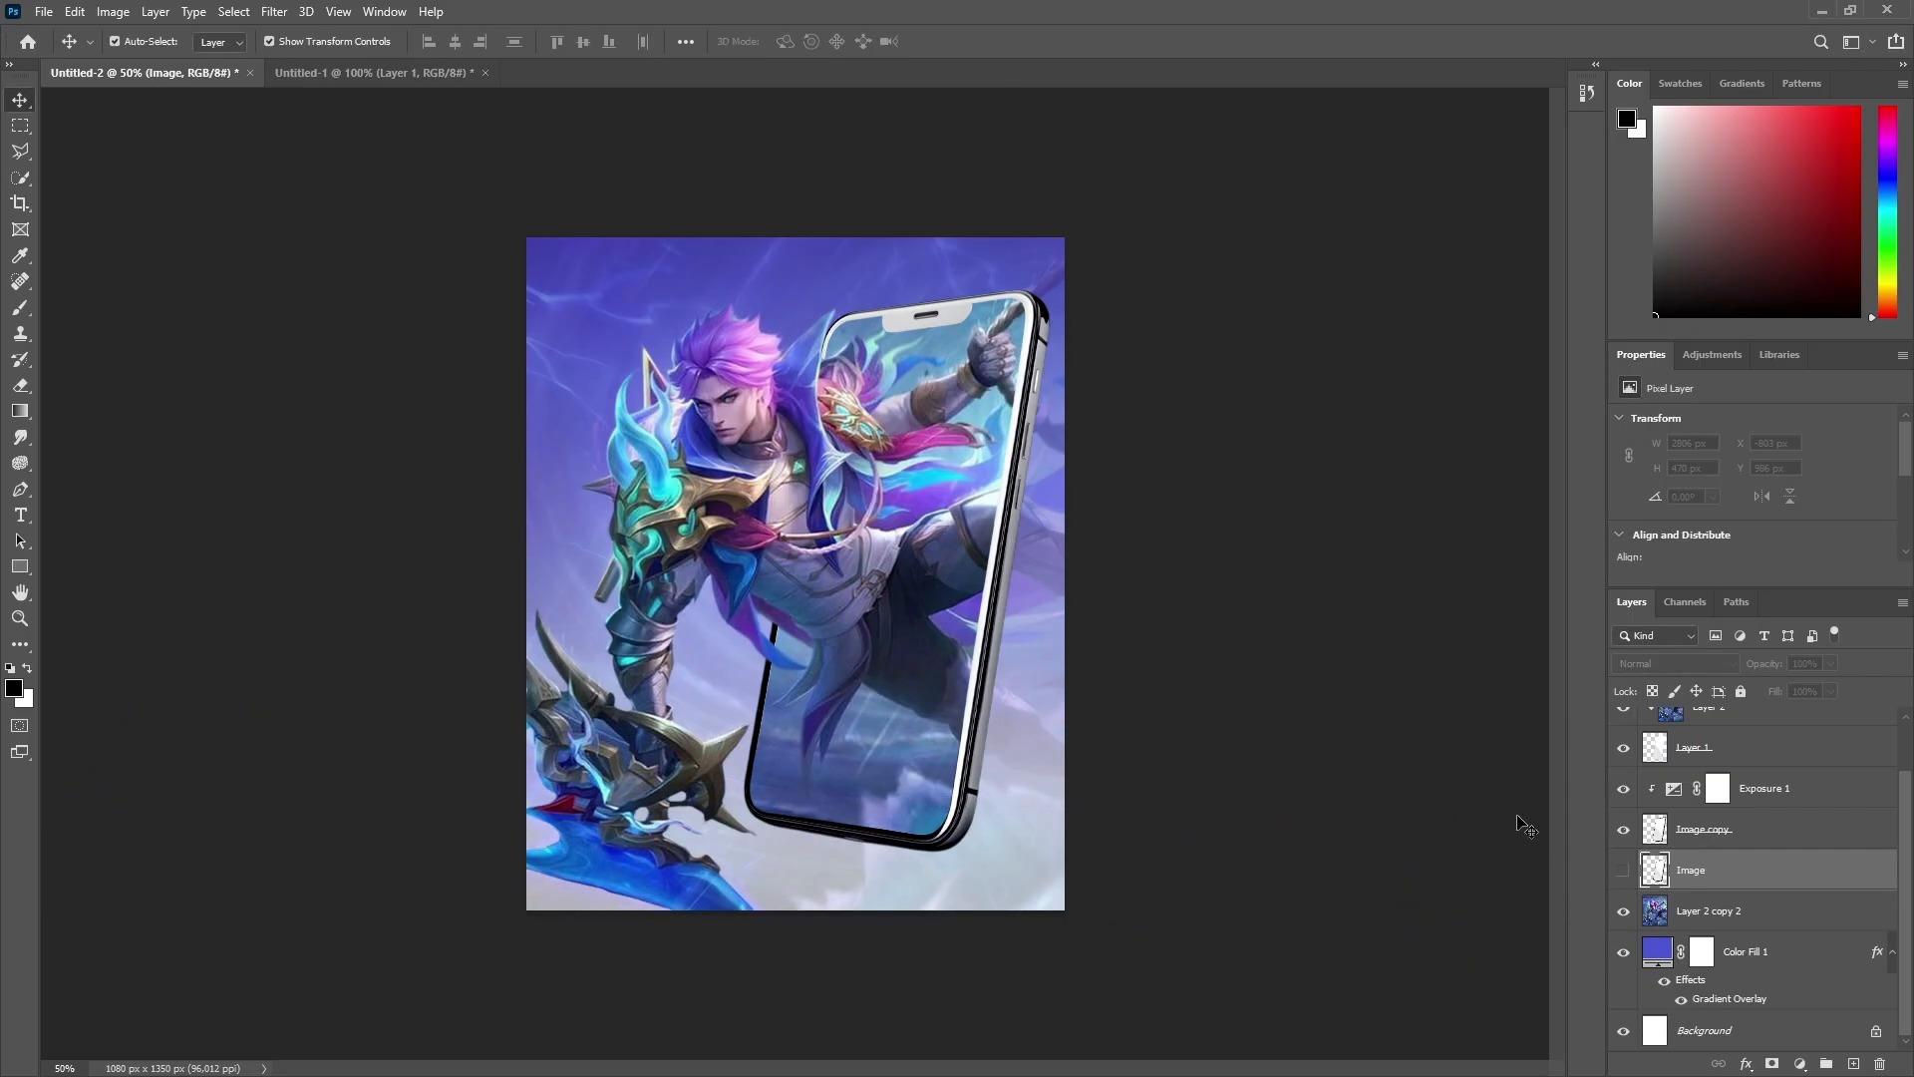
# Step: Try a soft black dab on a new layer, moved from beside the phone to its lower edge, and discard the layer
pyautogui.click(1853, 1064)
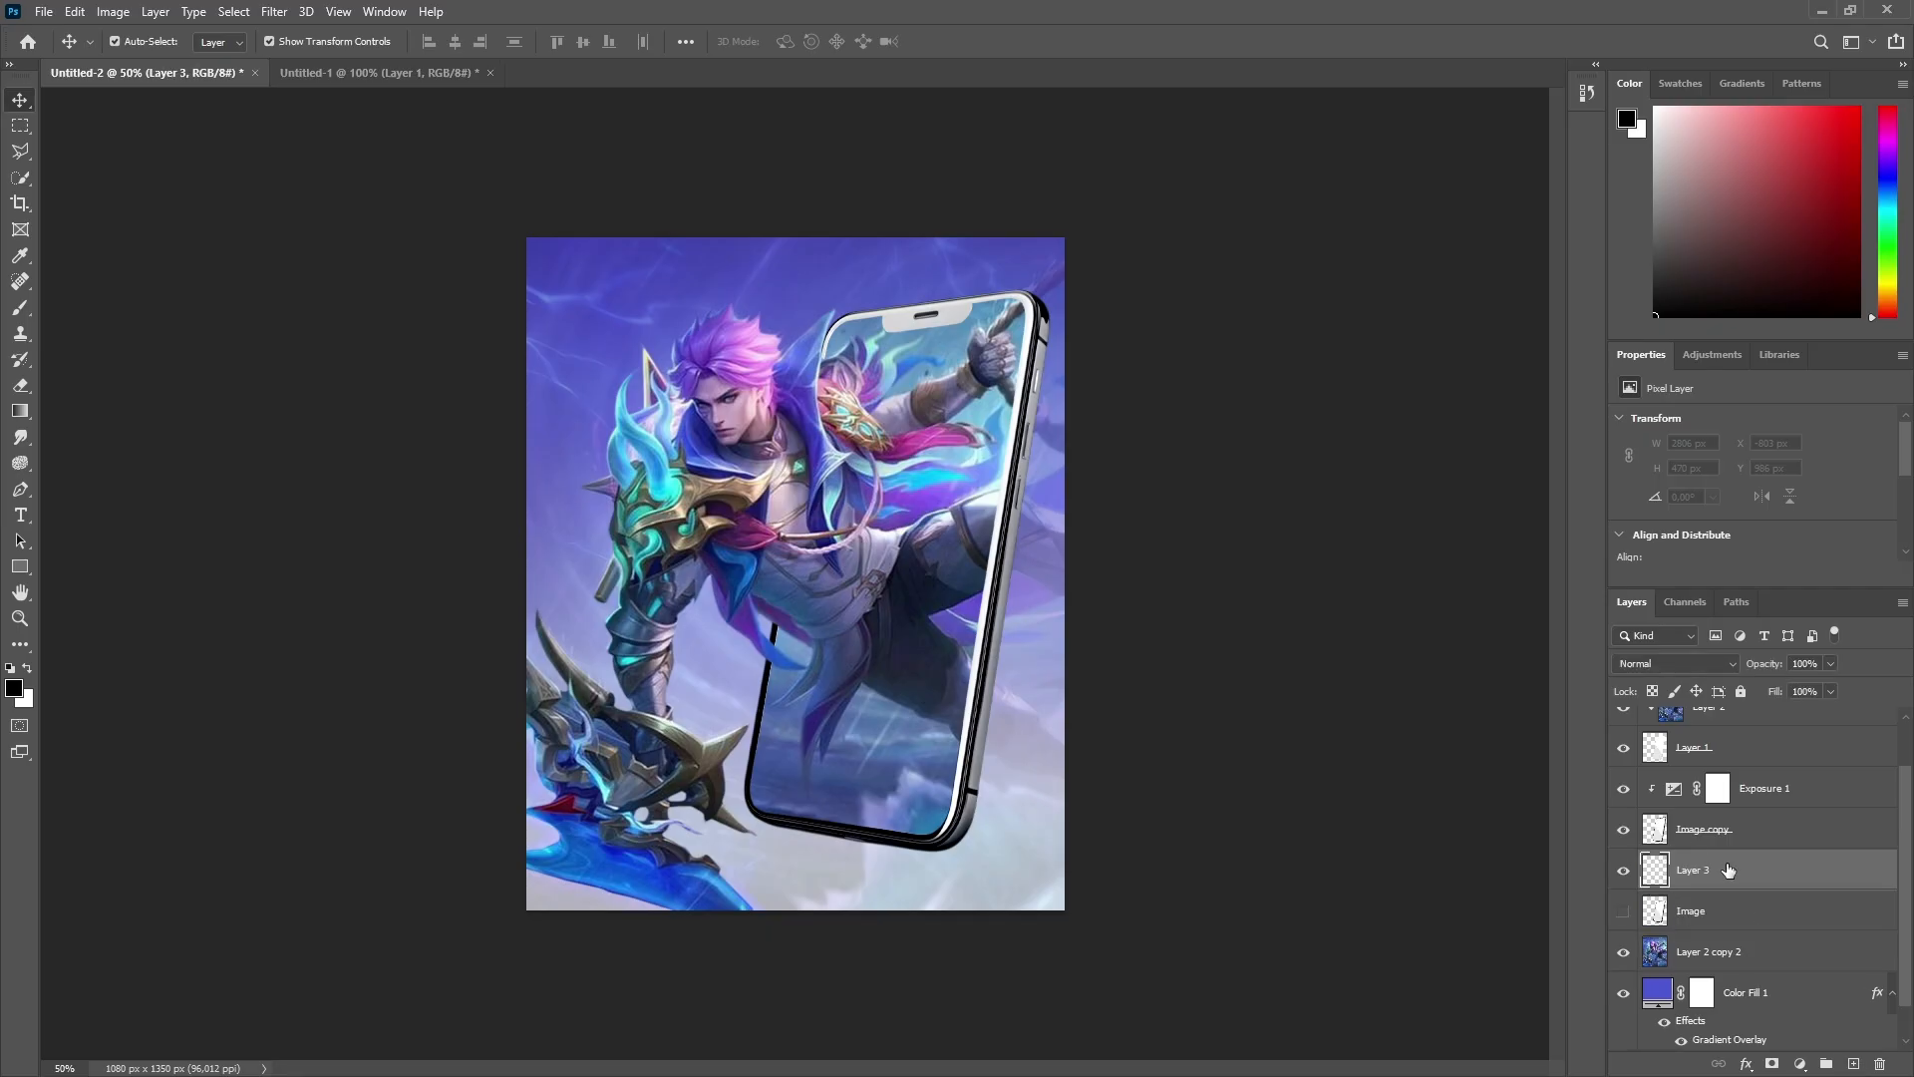
pyautogui.click(20, 307)
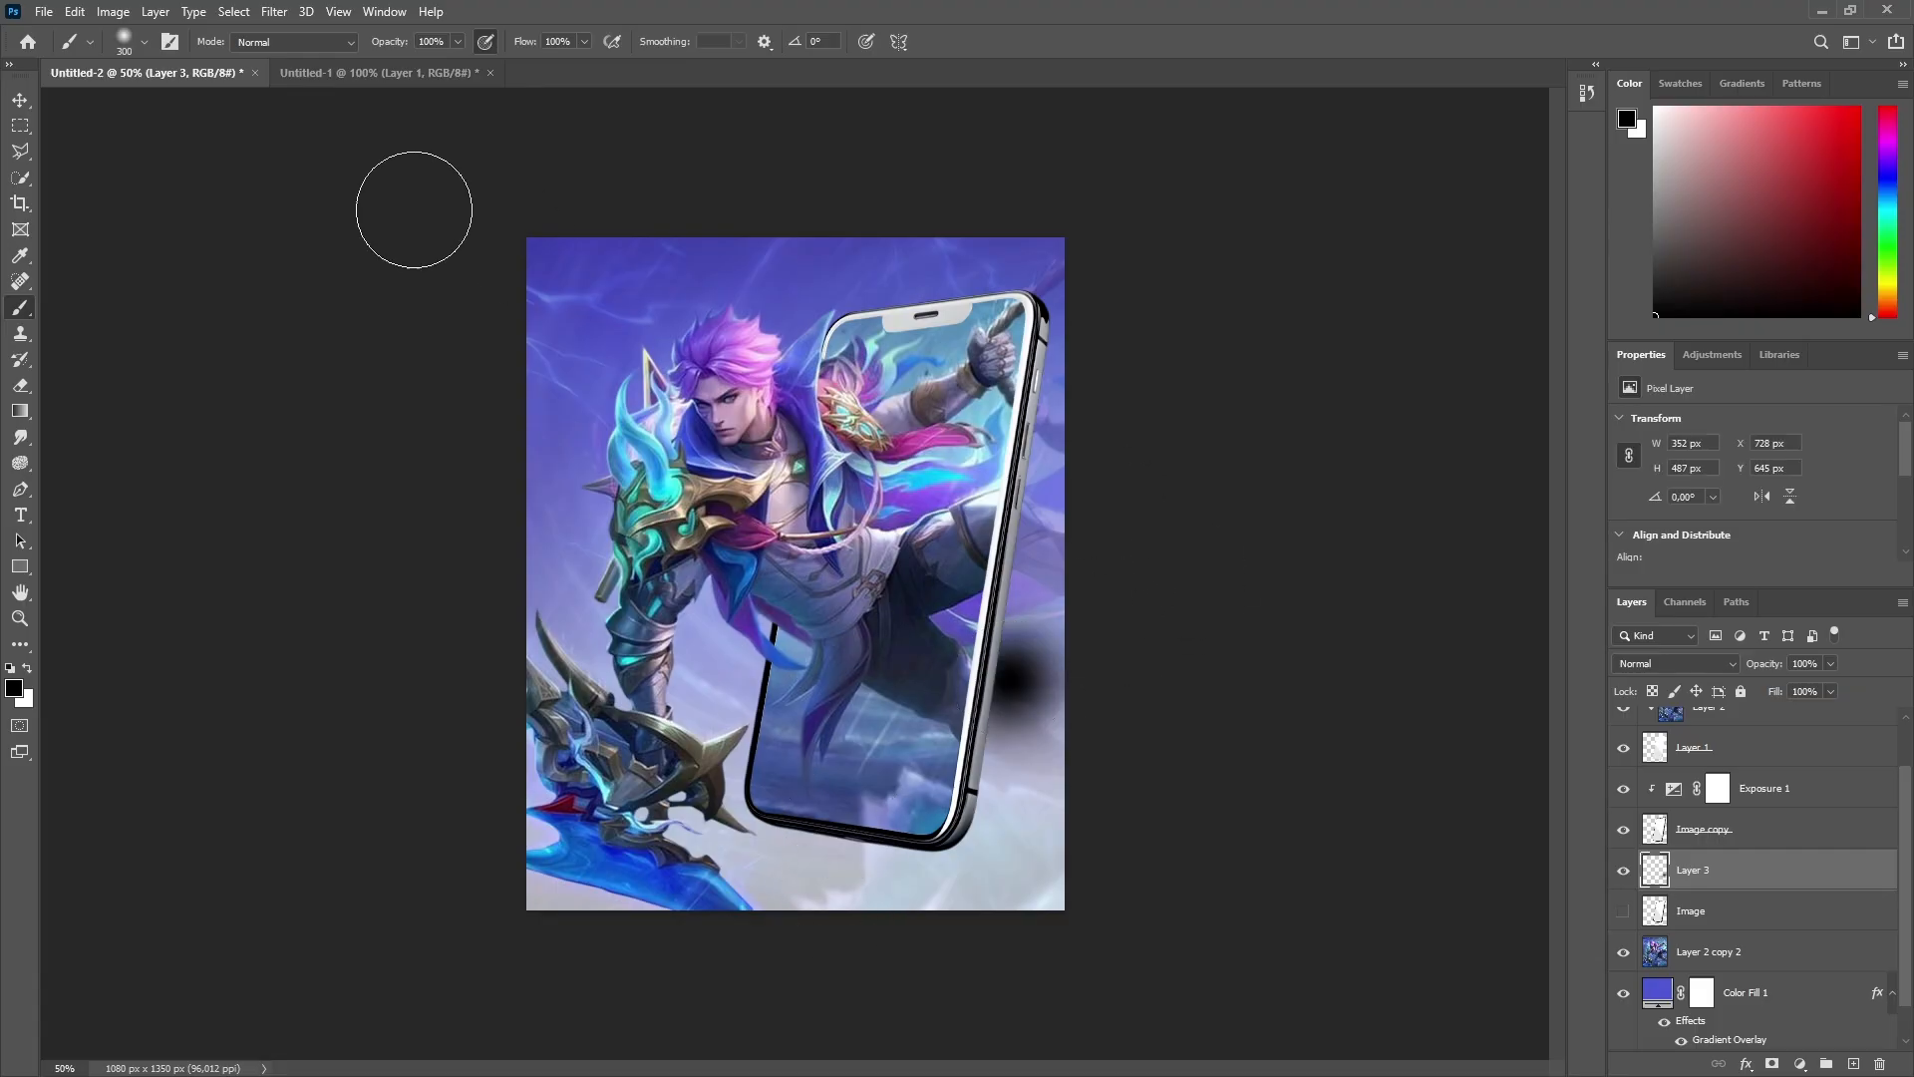
pyautogui.click(20, 99)
pyautogui.moveTo(1033, 697)
pyautogui.mouseDown()
pyautogui.moveTo(1089, 794)
pyautogui.moveTo(838, 849)
pyautogui.mouseUp()
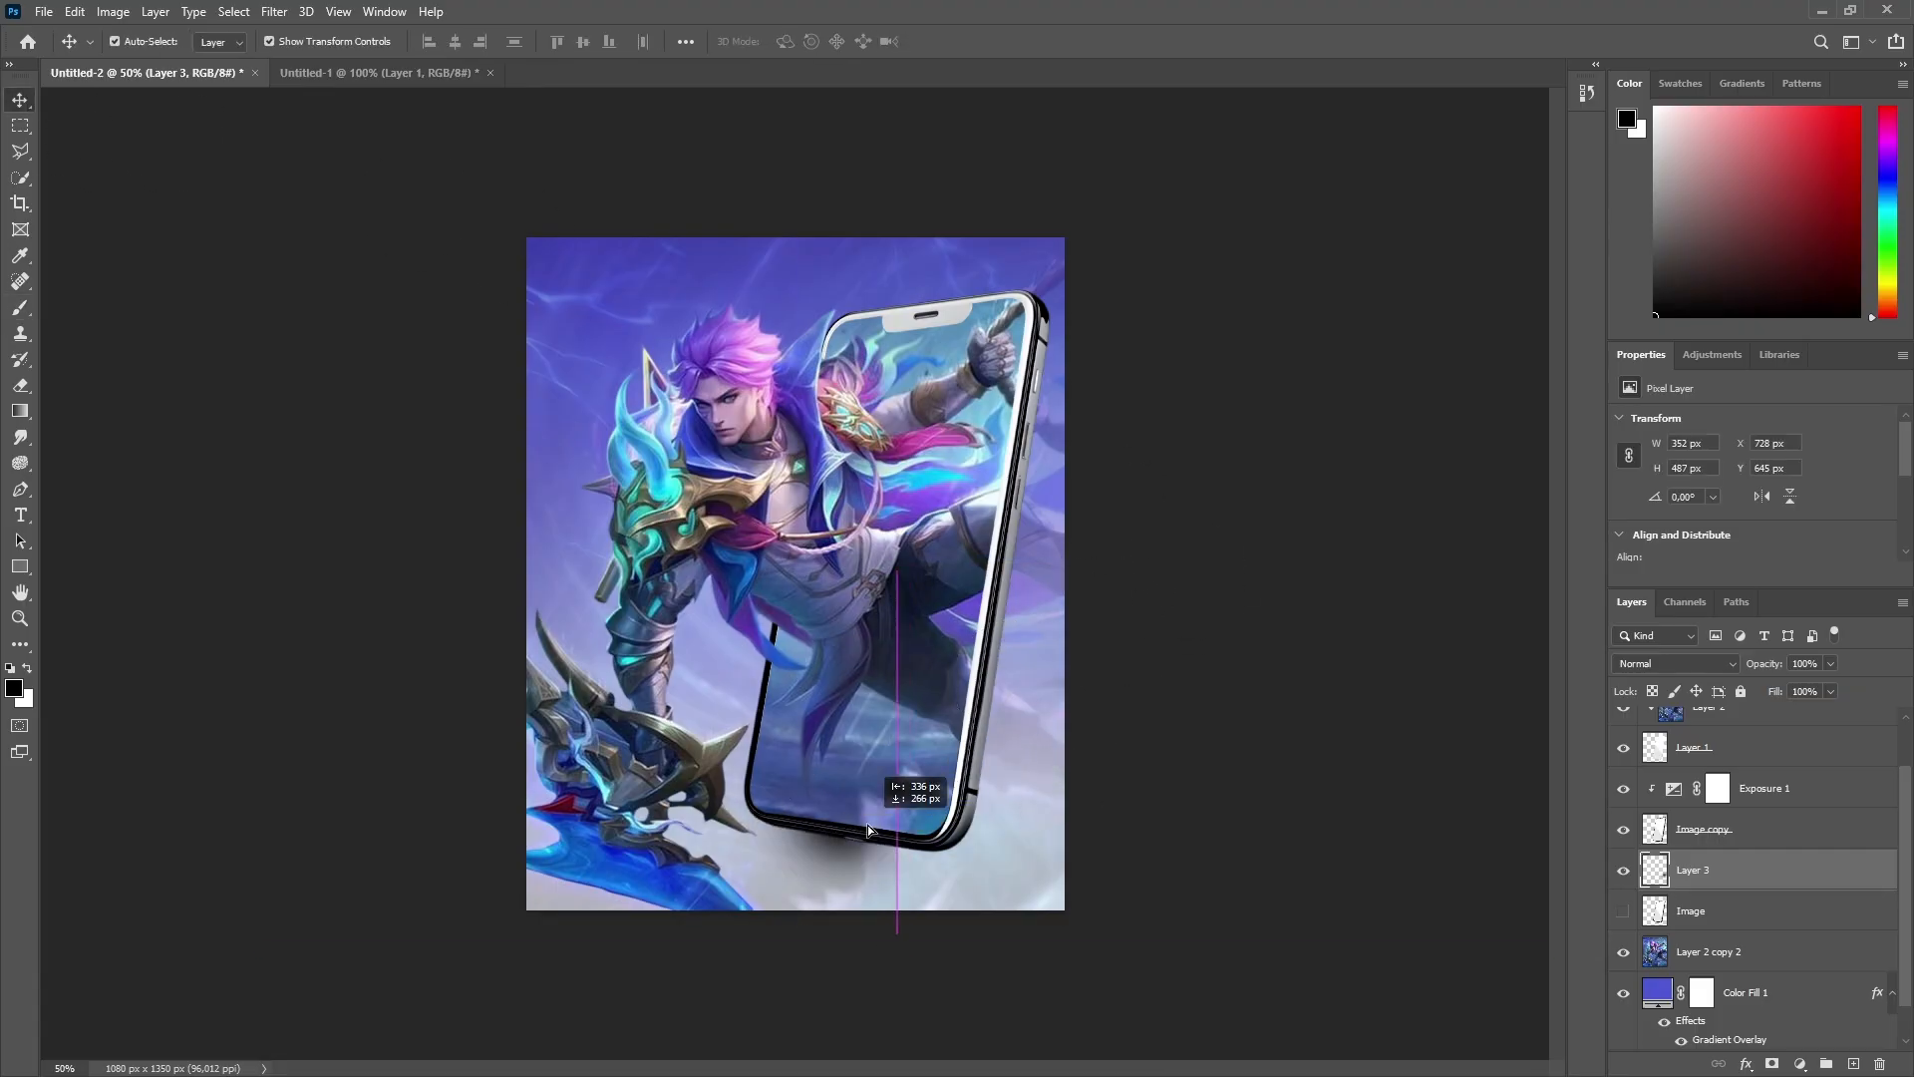
pyautogui.press('Delete')
# Step: Paint a soft black 300 px dab on a new layer above Image and move it behind the phone's lower edge
pyautogui.click(20, 308)
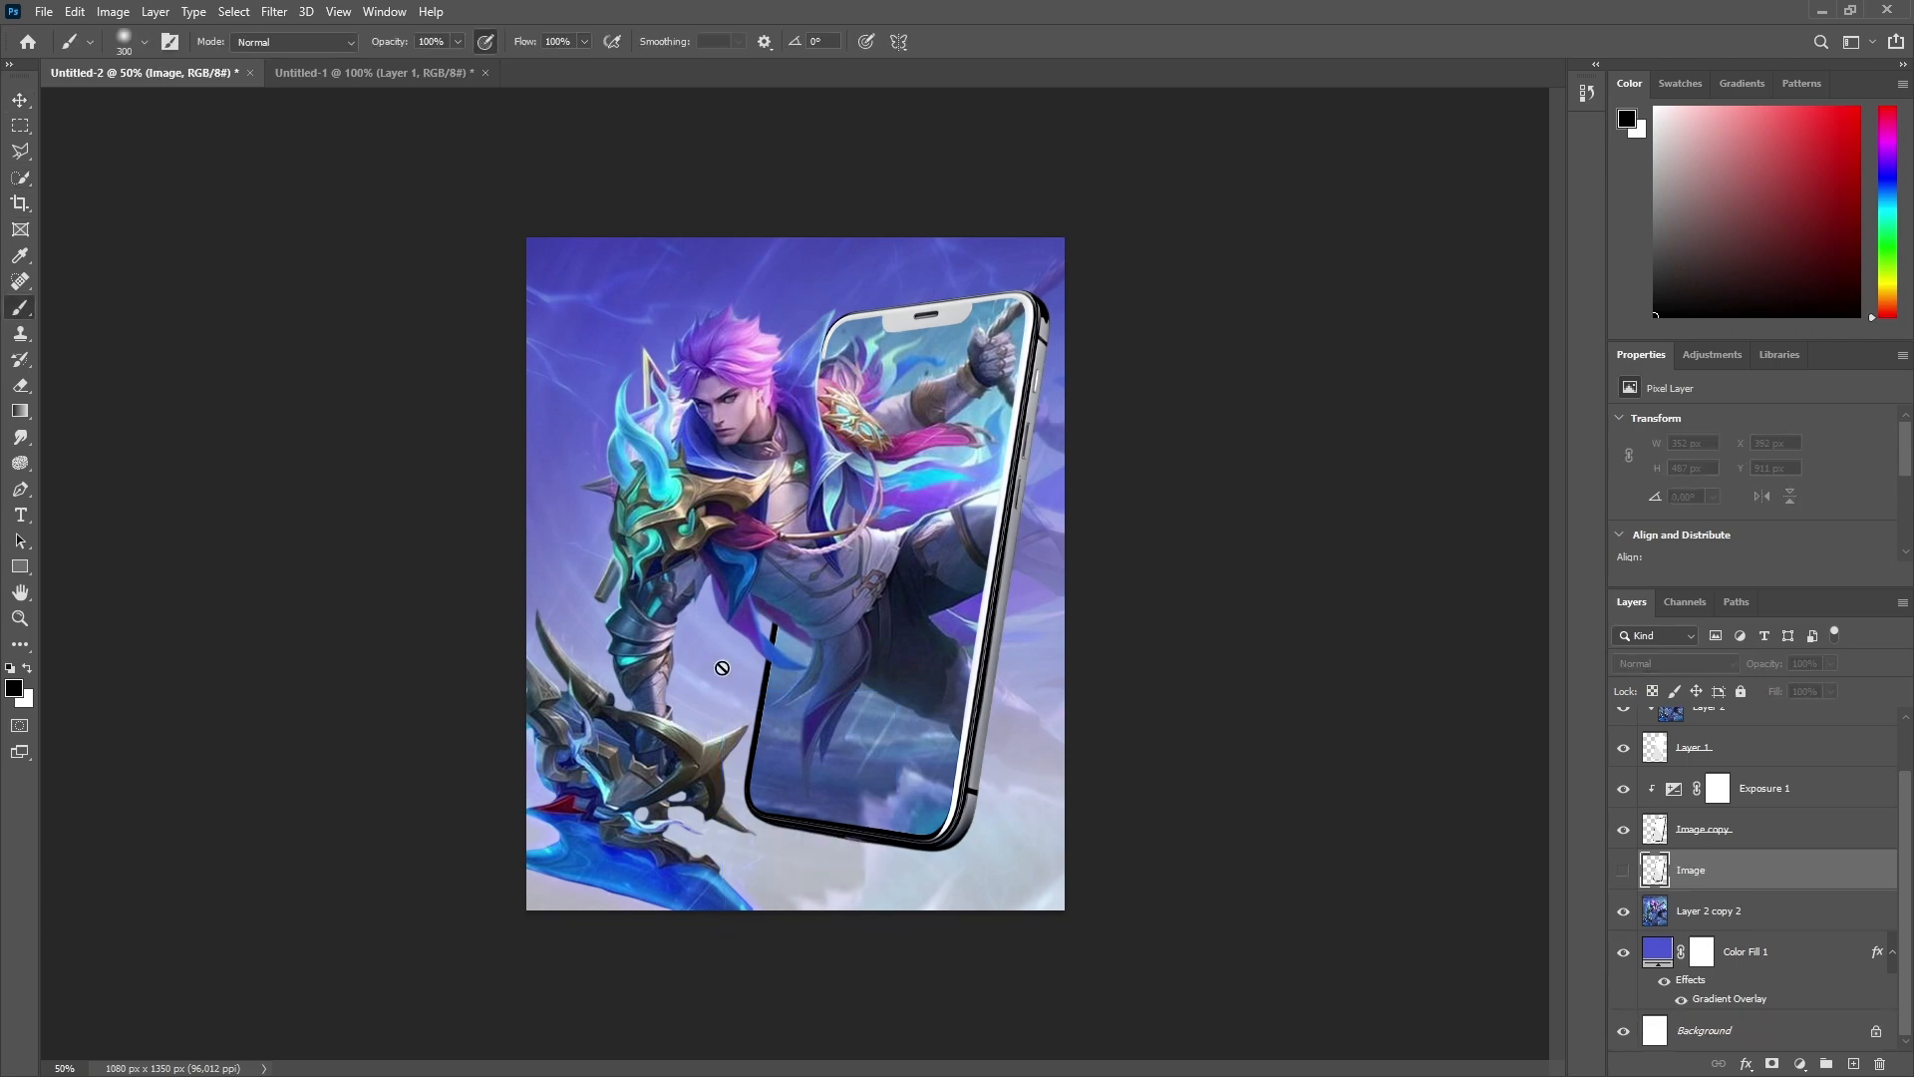
pyautogui.click(1854, 1062)
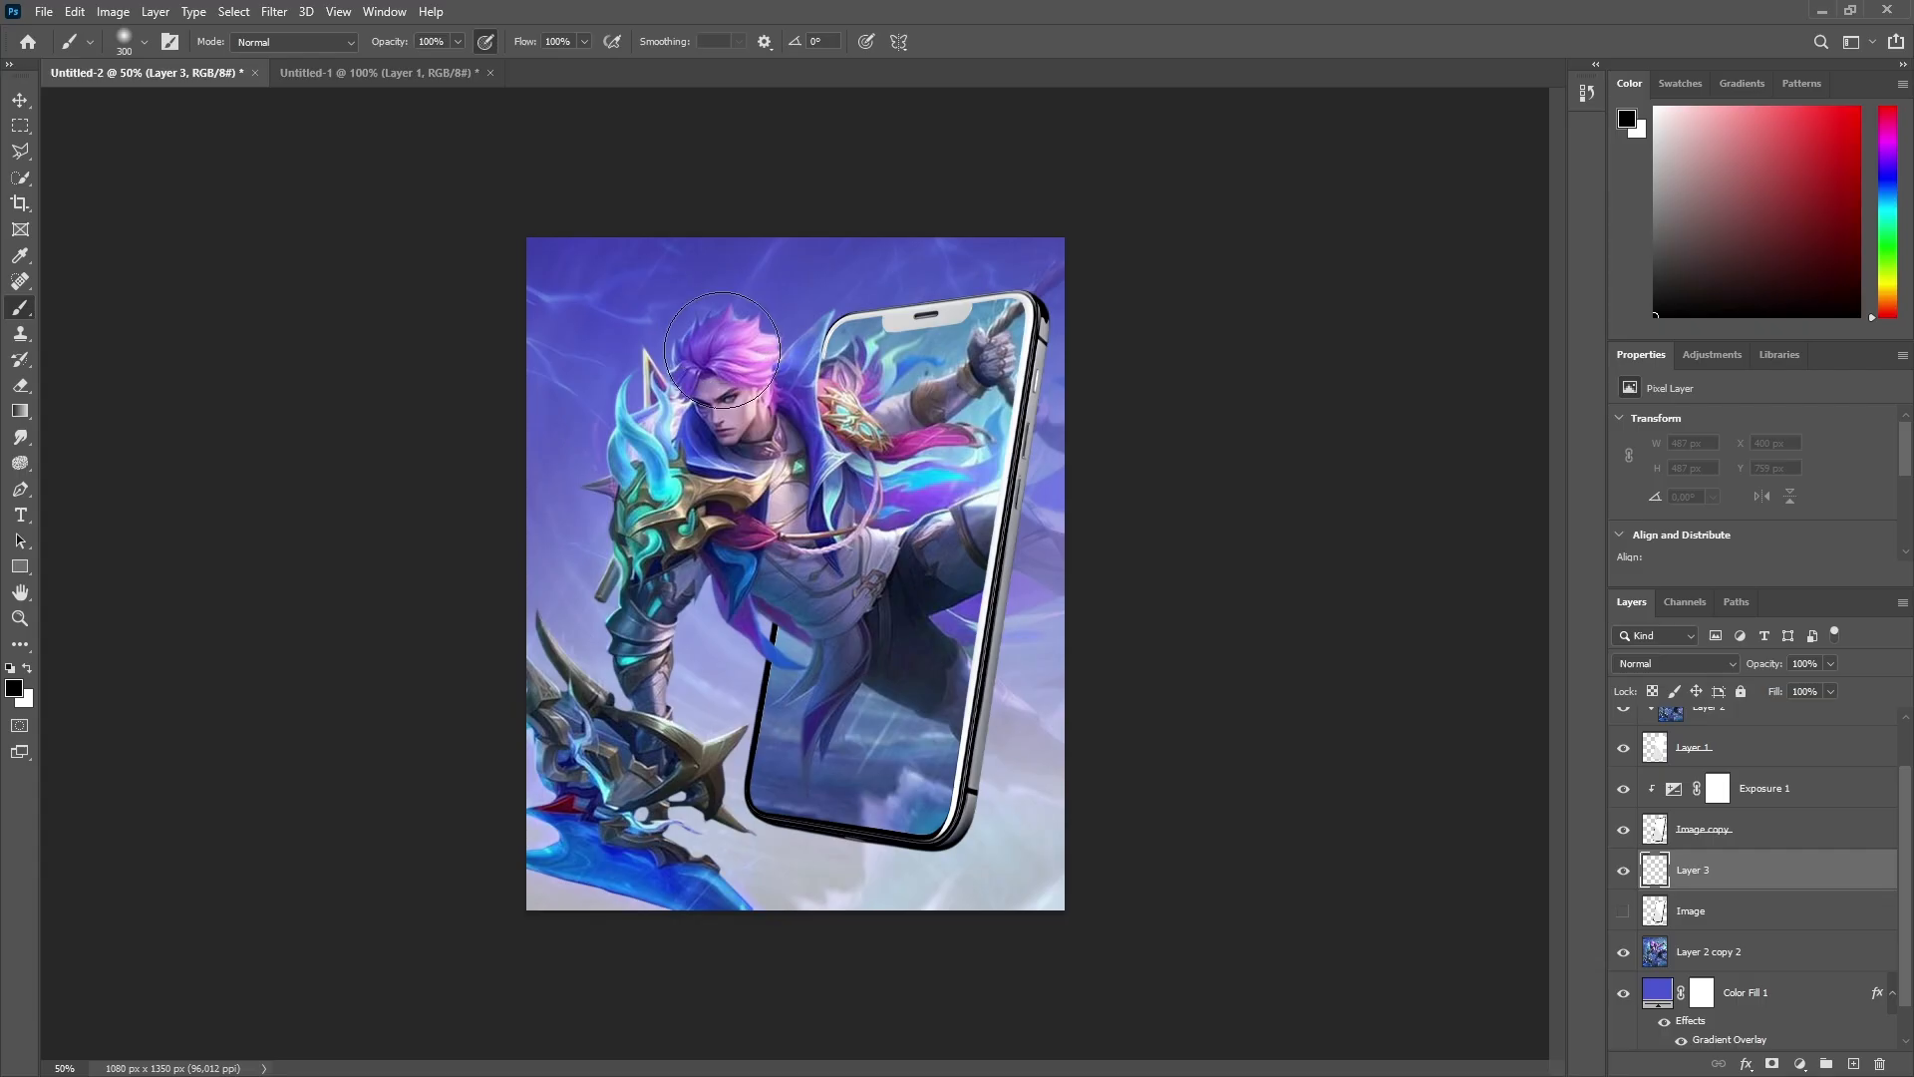
pyautogui.click(731, 667)
pyautogui.press('v')
pyautogui.moveTo(725, 654); pyautogui.dragTo(839, 825)
# Step: Stretch Layer 3's dab to about 520% width under the phone and rotate it about 9° clockwise
pyautogui.hotkey('ctrl', 't')
pyautogui.moveTo(962, 834); pyautogui.dragTo(1392, 834)
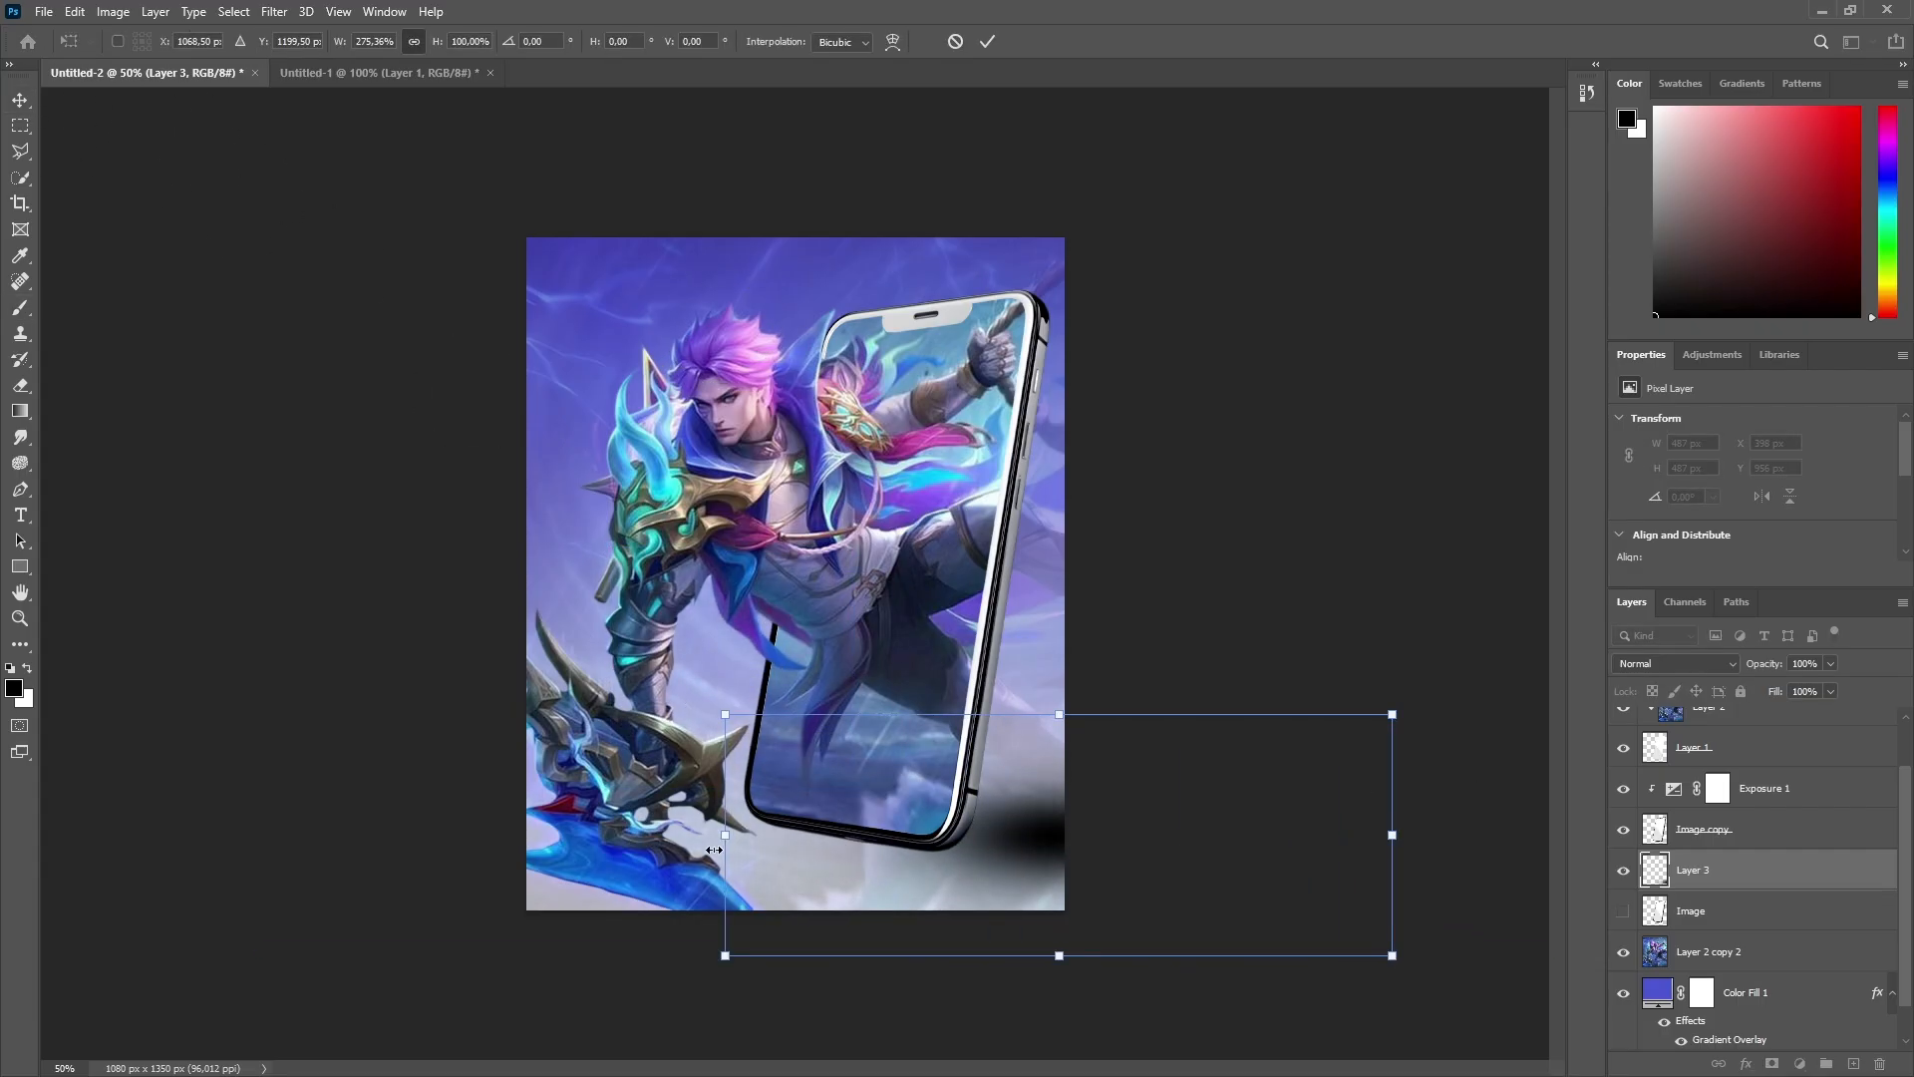
pyautogui.moveTo(727, 834); pyautogui.dragTo(123, 808)
pyautogui.moveTo(845, 851); pyautogui.dragTo(922, 851)
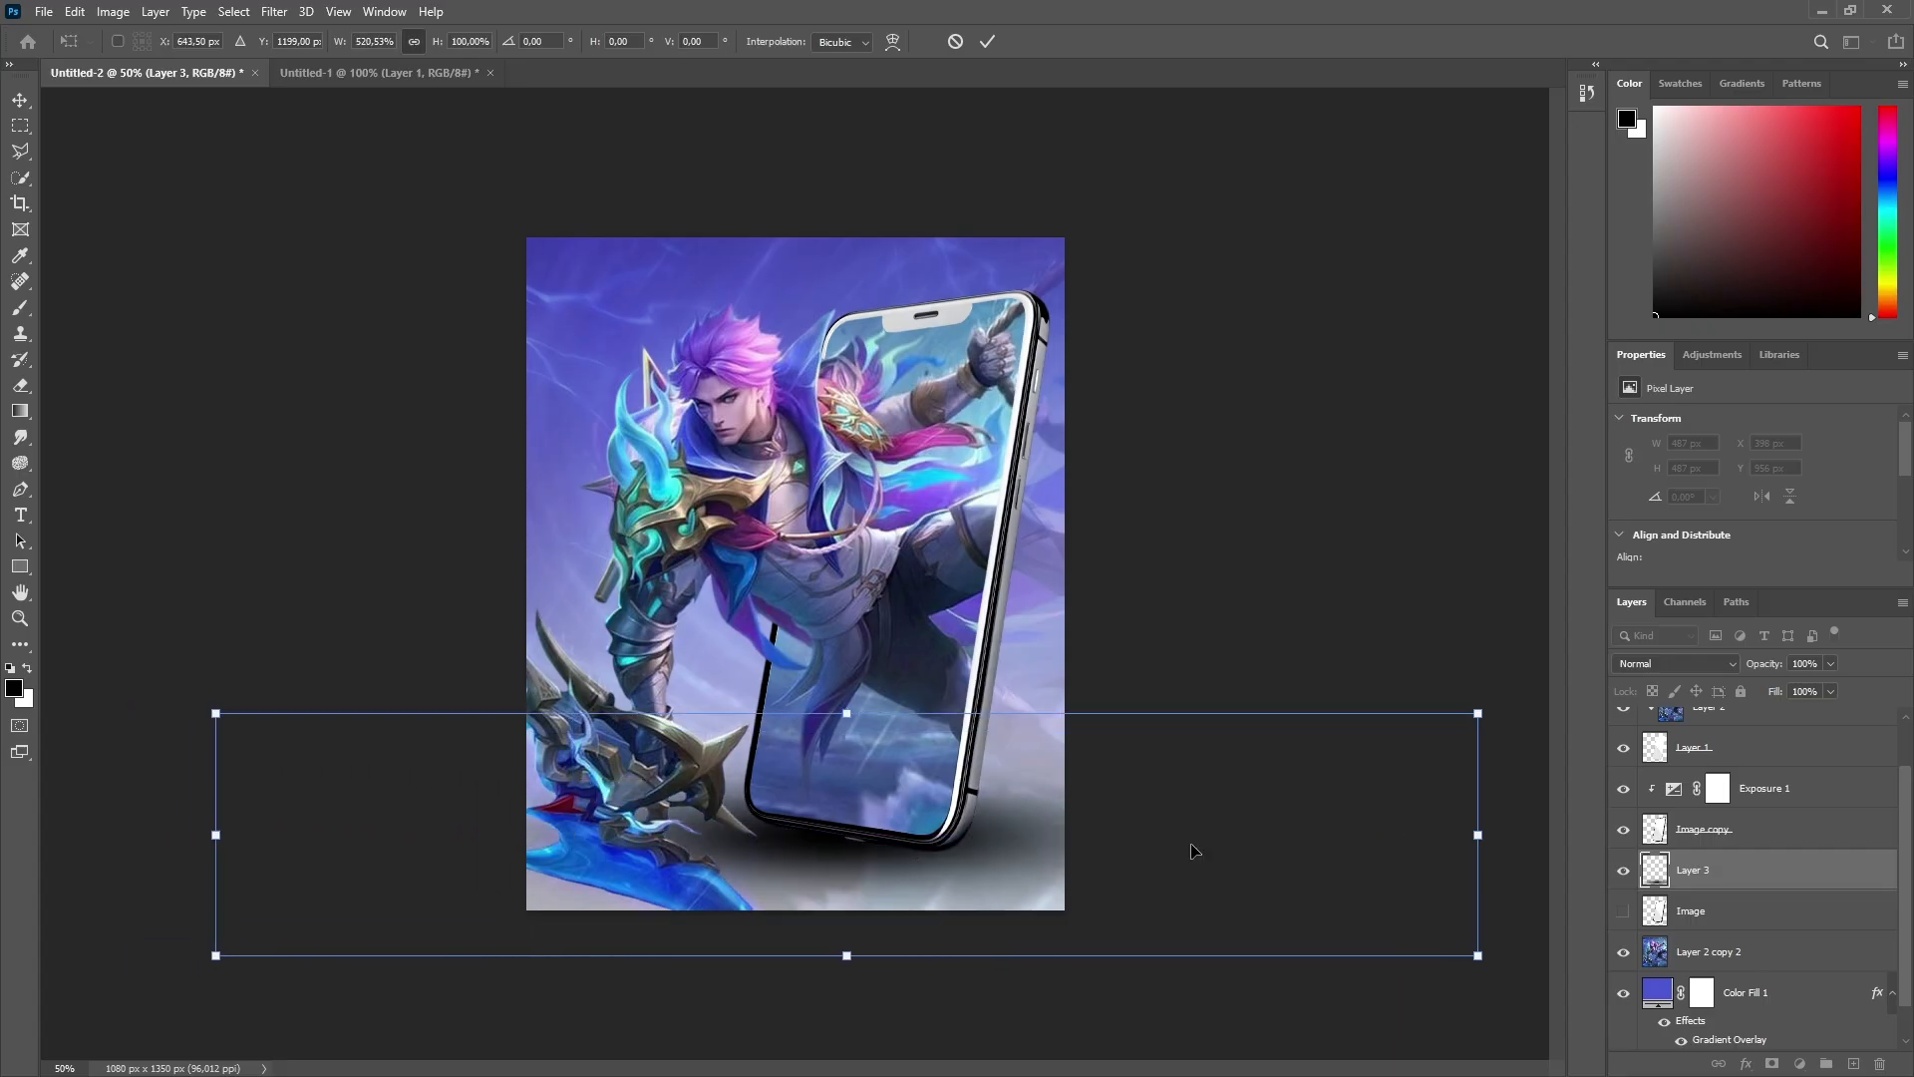
pyautogui.moveTo(1502, 840); pyautogui.dragTo(1499, 942)
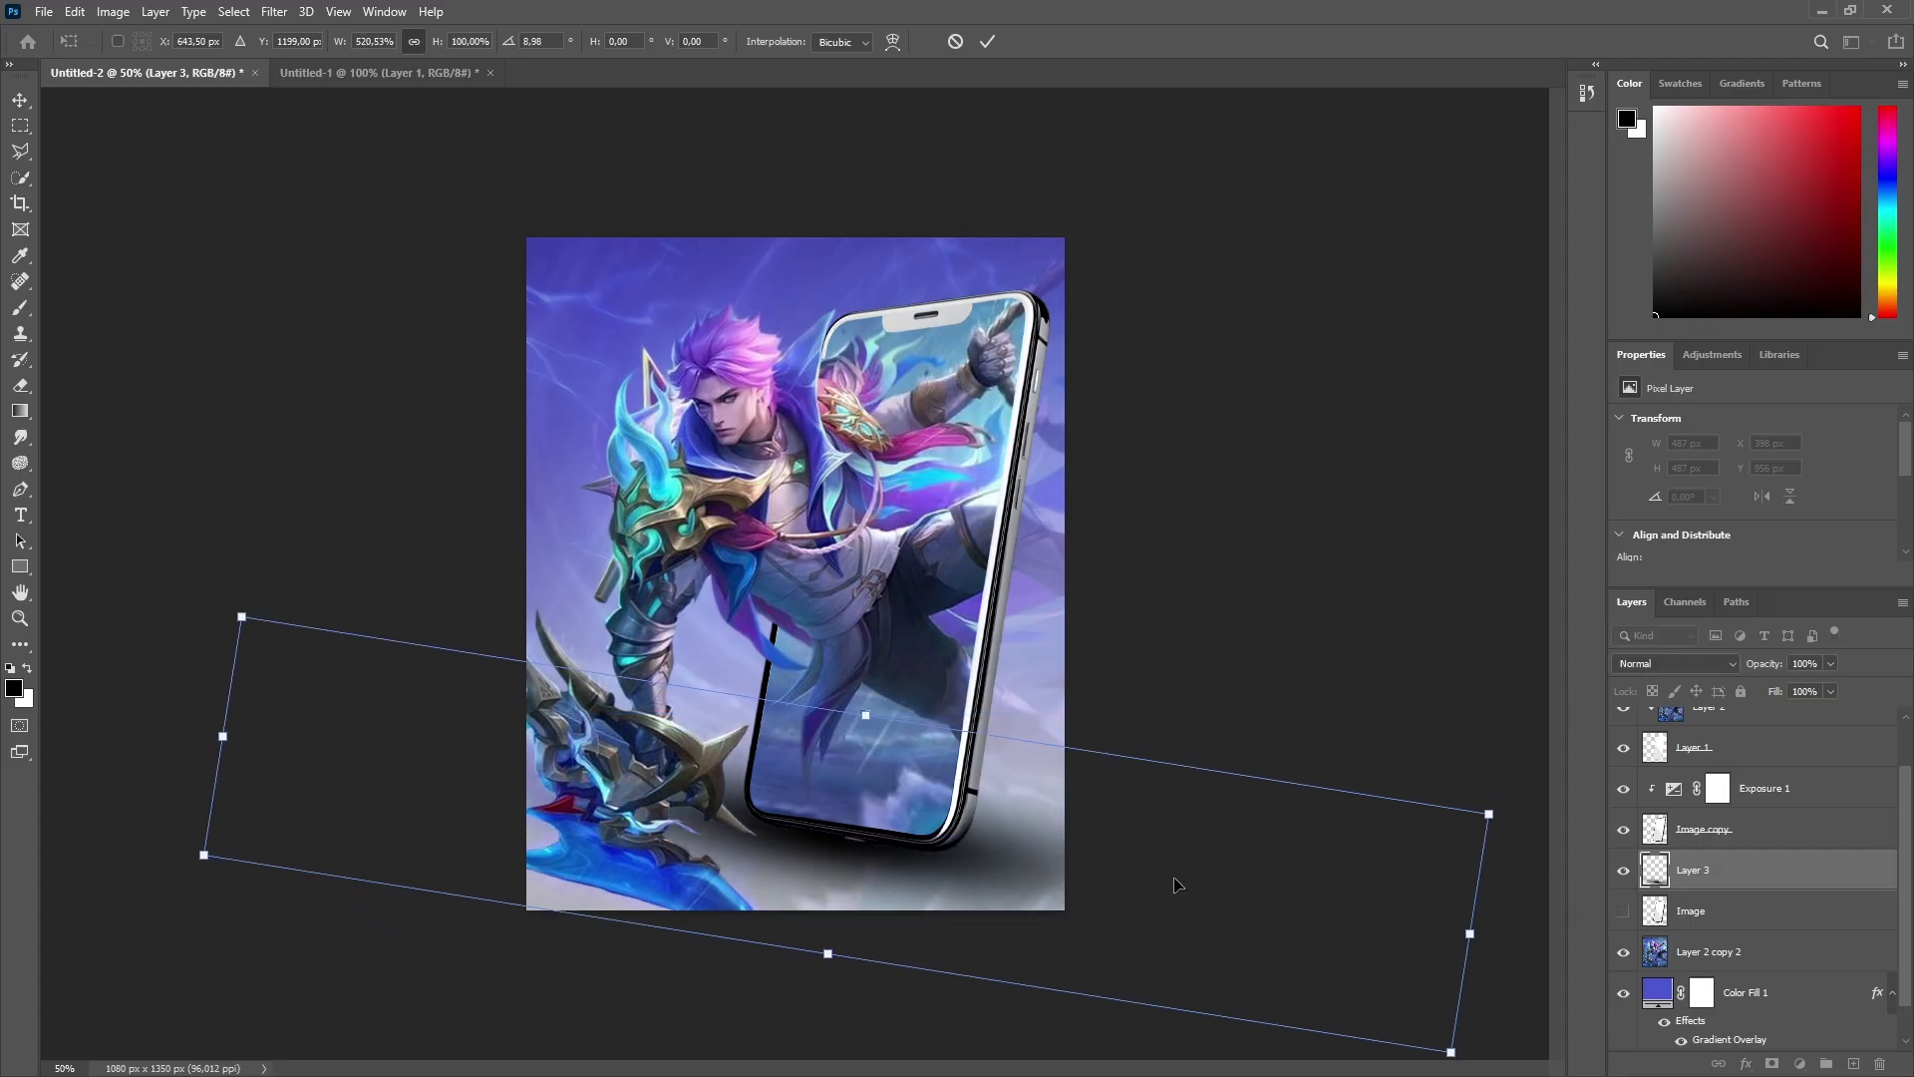
# Step: Flatten the tilted shadow to about 81% height and nudge it into place against the phone's base
pyautogui.moveTo(830, 955); pyautogui.dragTo(834, 909)
pyautogui.moveTo(1006, 845); pyautogui.dragTo(1001, 869)
pyautogui.press('Left')
pyautogui.press('Left')
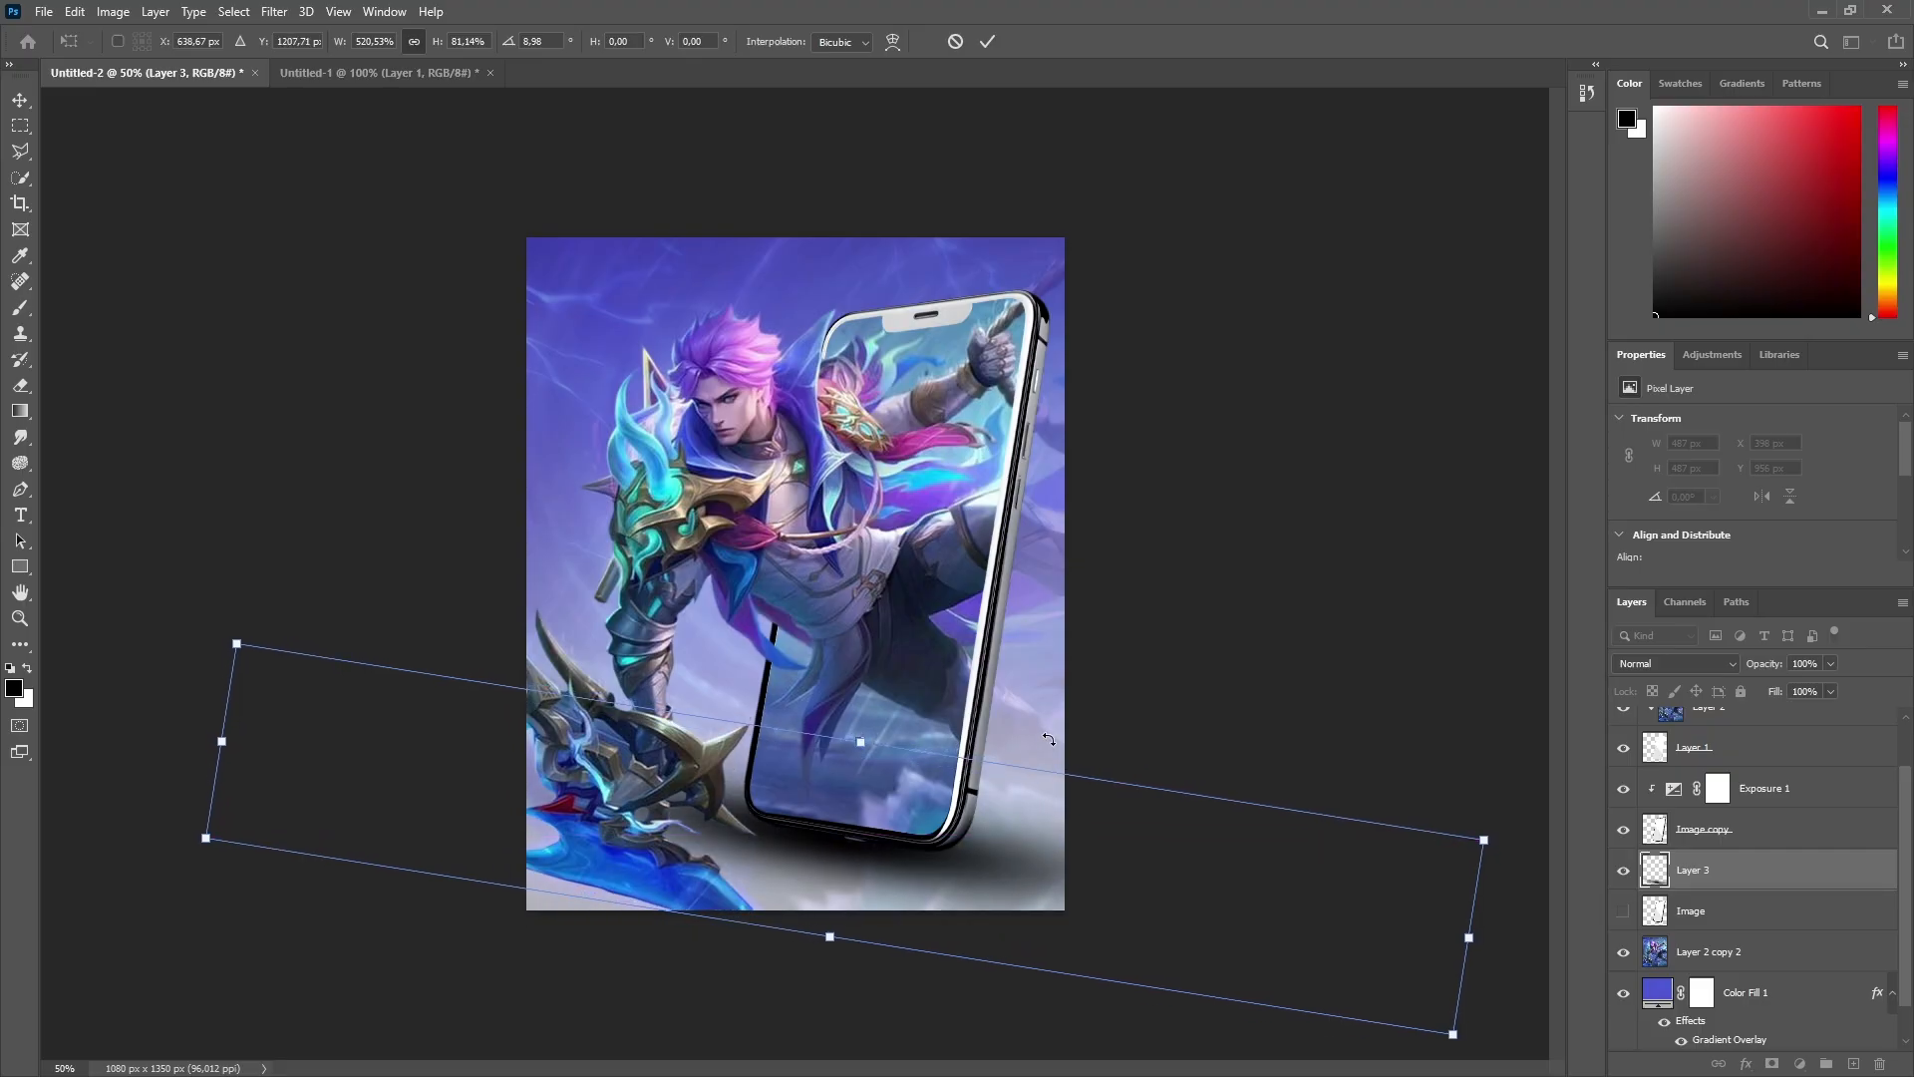
pyautogui.press('Down')
pyautogui.press('Down')
# Step: Widen the shadow to about 558% and shift it gradually left beneath the phone
pyautogui.moveTo(1464, 936); pyautogui.dragTo(1552, 951)
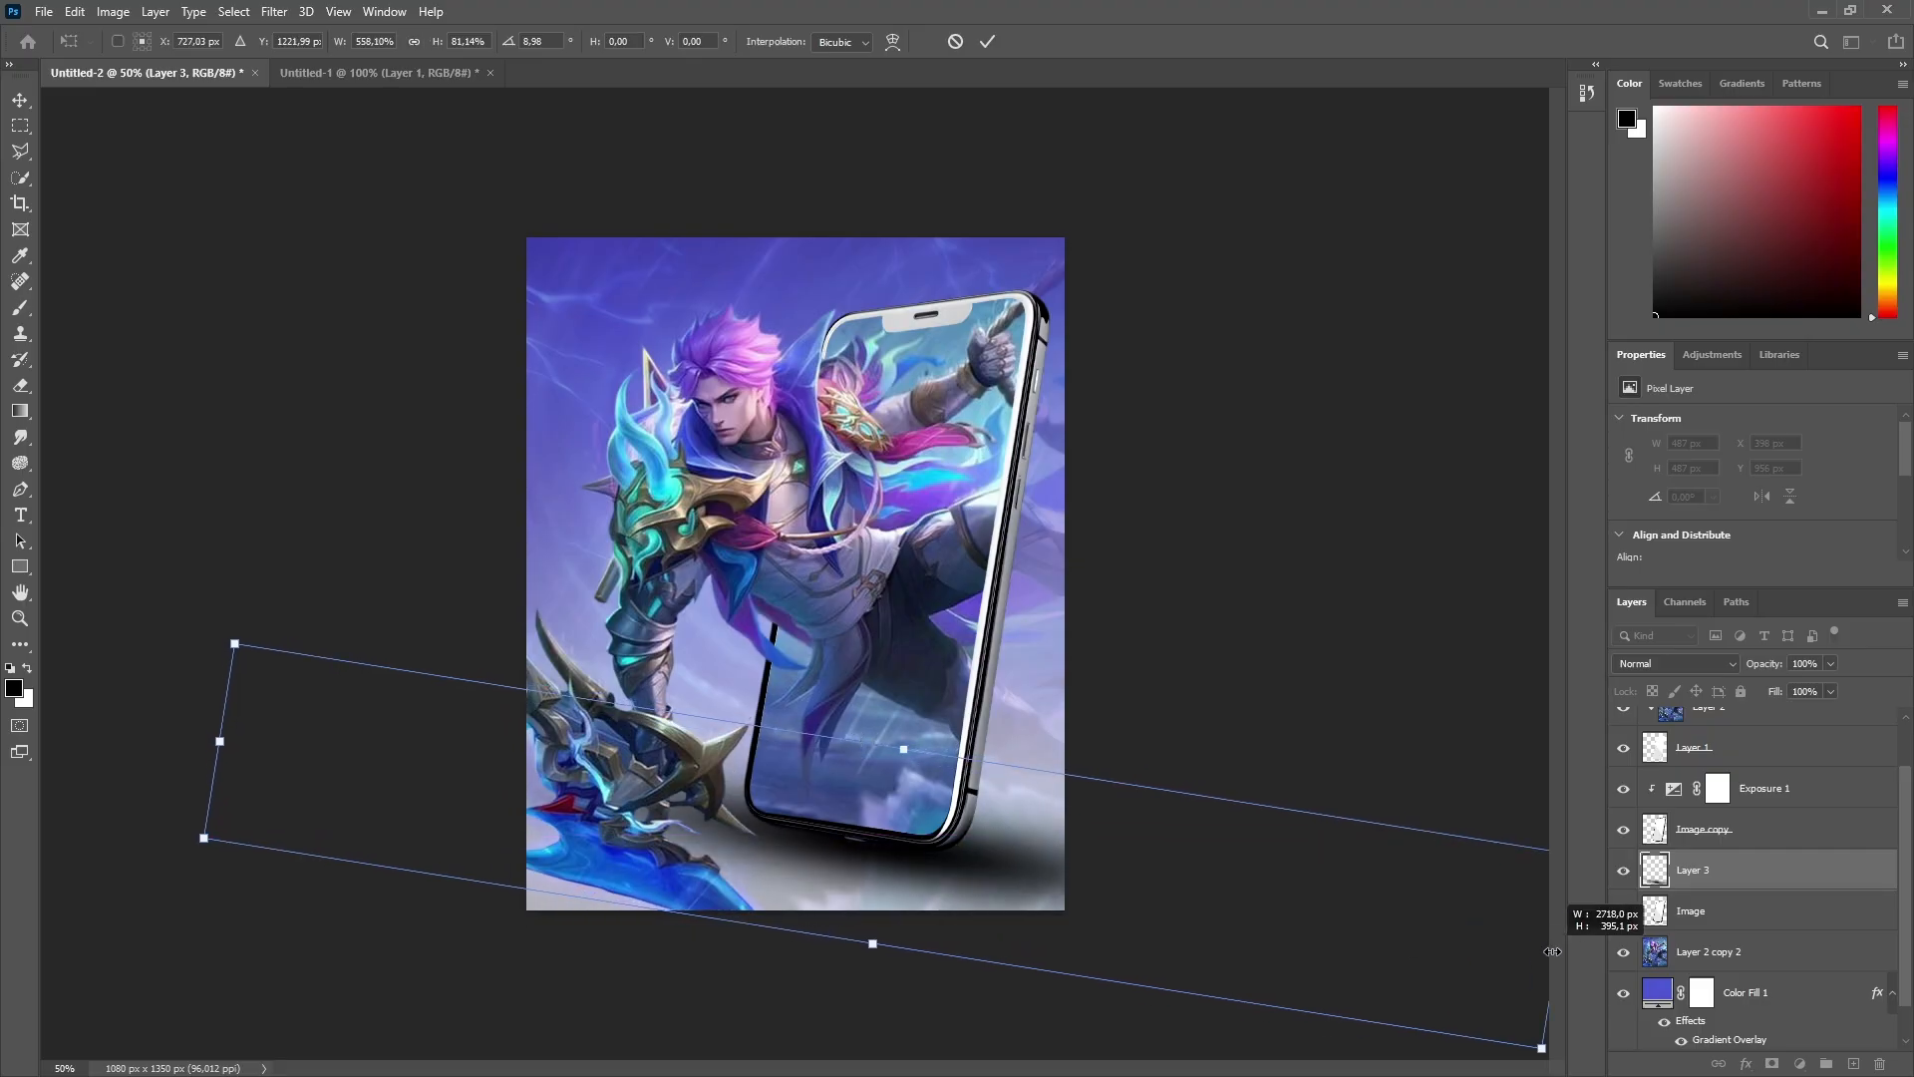
pyautogui.moveTo(1059, 834); pyautogui.dragTo(1044, 831)
pyautogui.press('Left')
pyautogui.press('Left')
pyautogui.press('Left')
pyautogui.press('Left')
pyautogui.press('Left')
pyautogui.press('Left')
pyautogui.press('Left')
pyautogui.press('Left')
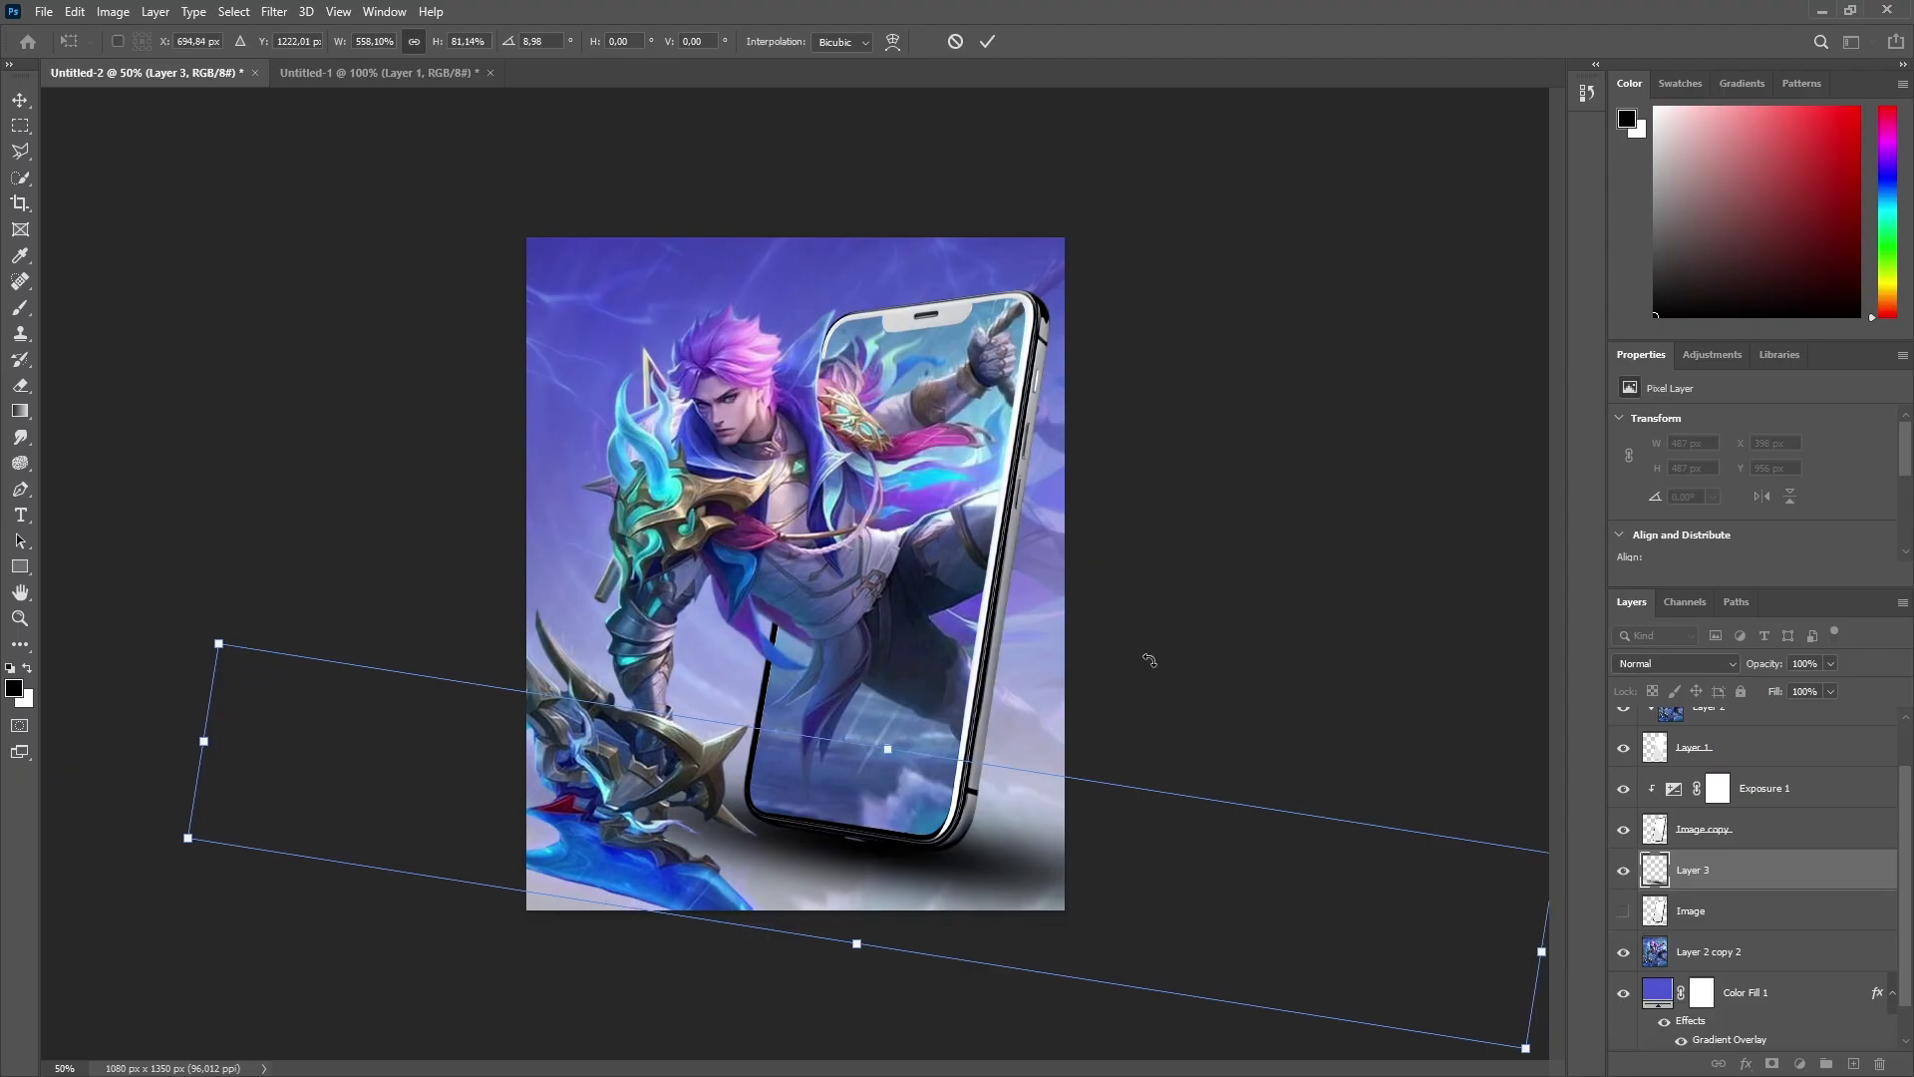
pyautogui.press('Down')
pyautogui.press('Down')
pyautogui.press('Left')
pyautogui.press('Left')
pyautogui.press('Left')
pyautogui.press('Left')
pyautogui.press('Left')
pyautogui.press('Left')
pyautogui.press('Left')
pyautogui.press('Left')
pyautogui.press('Left')
pyautogui.press('Left')
pyautogui.press('Left')
pyautogui.press('Left')
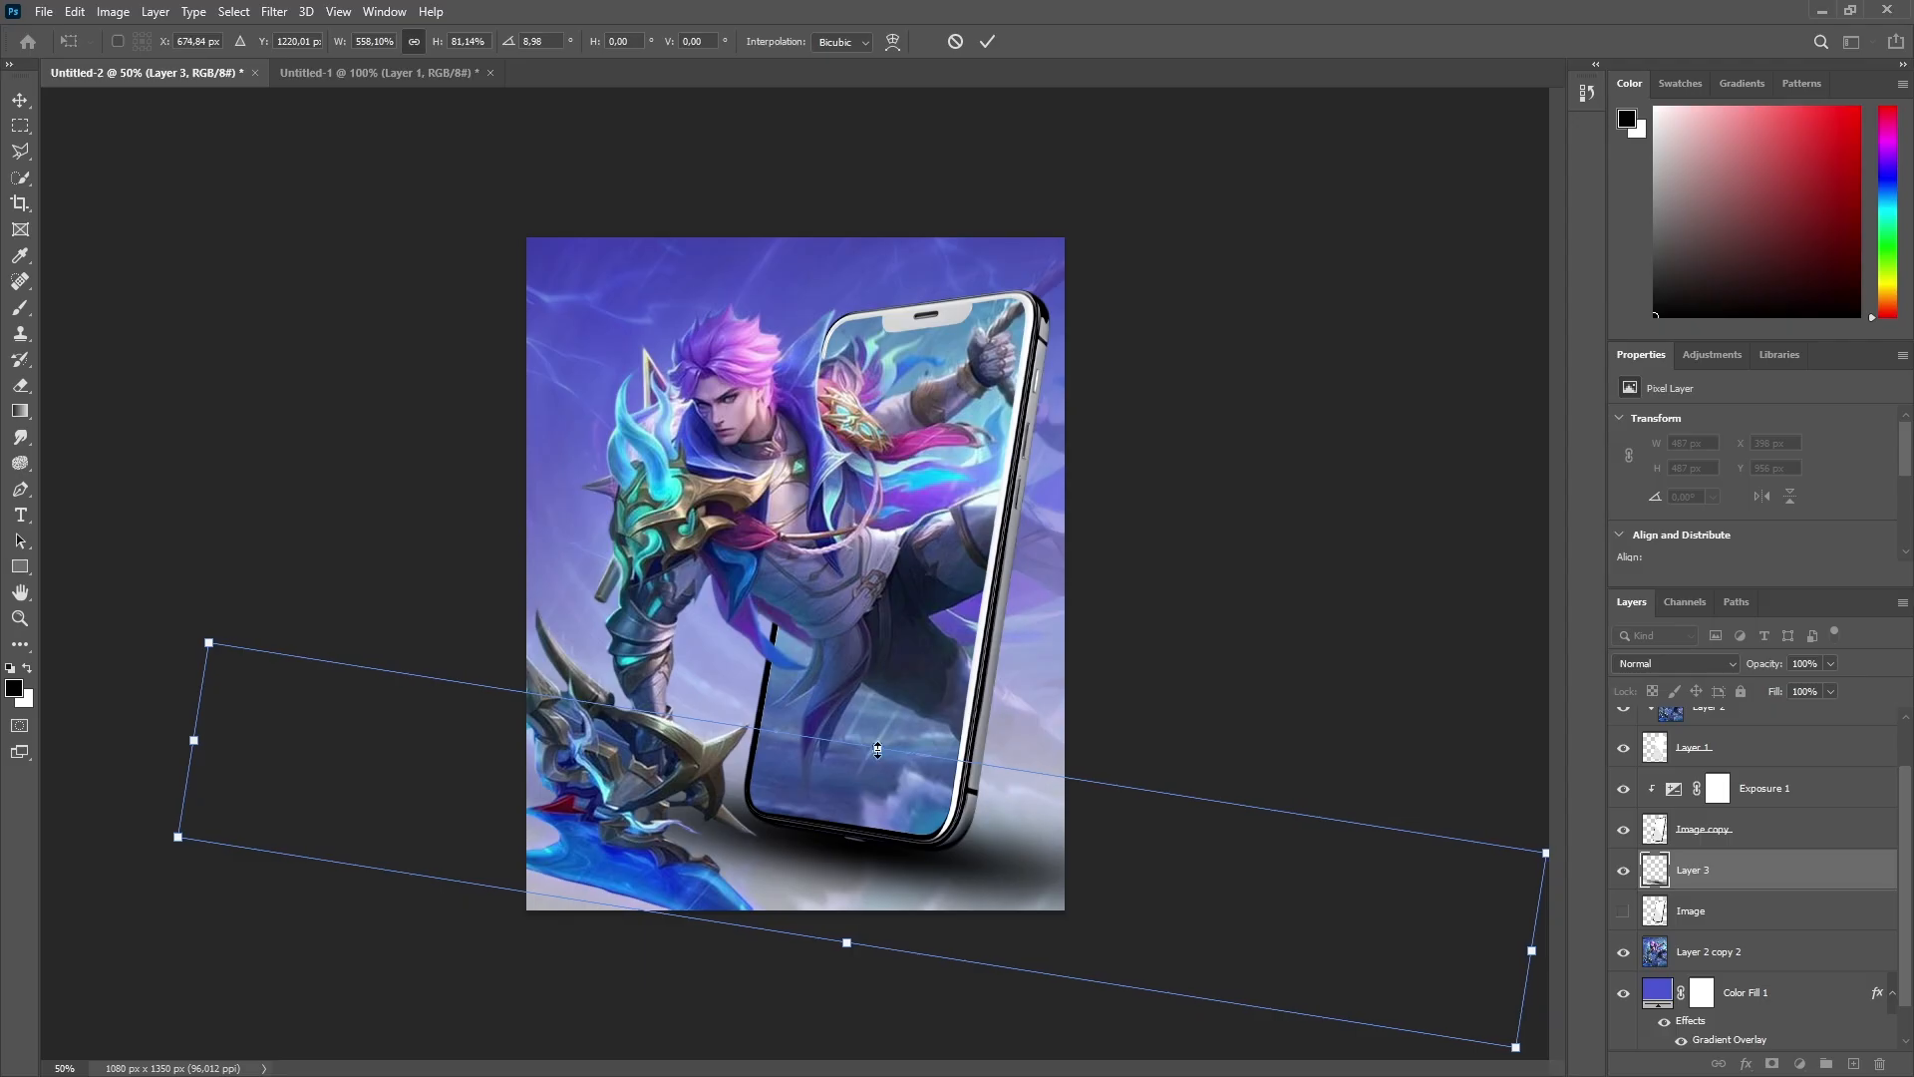
# Step: Compress the shadow's height further from its upper edge and commit the transform
pyautogui.moveTo(878, 750); pyautogui.dragTo(875, 853)
pyautogui.click(987, 42)
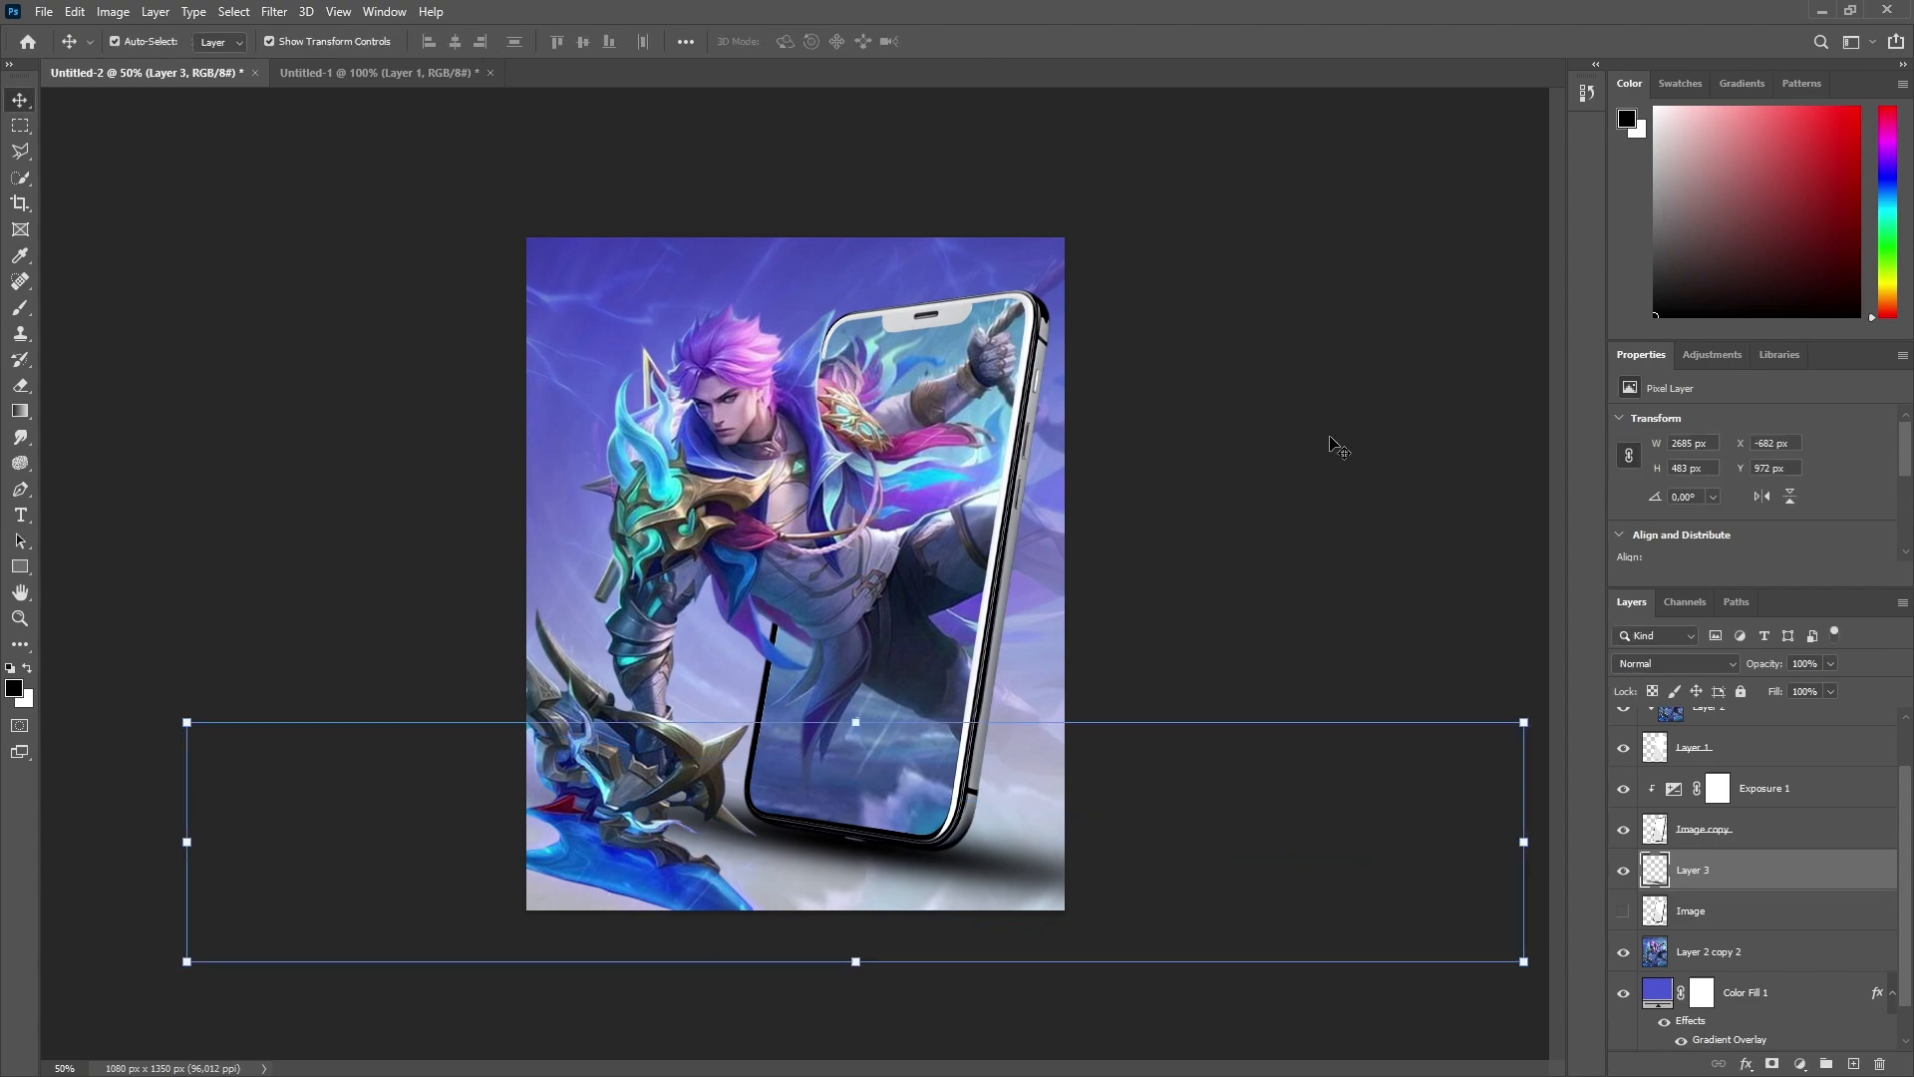
pyautogui.click(1334, 444)
# Step: Convert the shadow on Layer 3 to a smart object for re-editable smart filters
pyautogui.click(1032, 877)
pyautogui.click(274, 10)
pyautogui.click(329, 55)
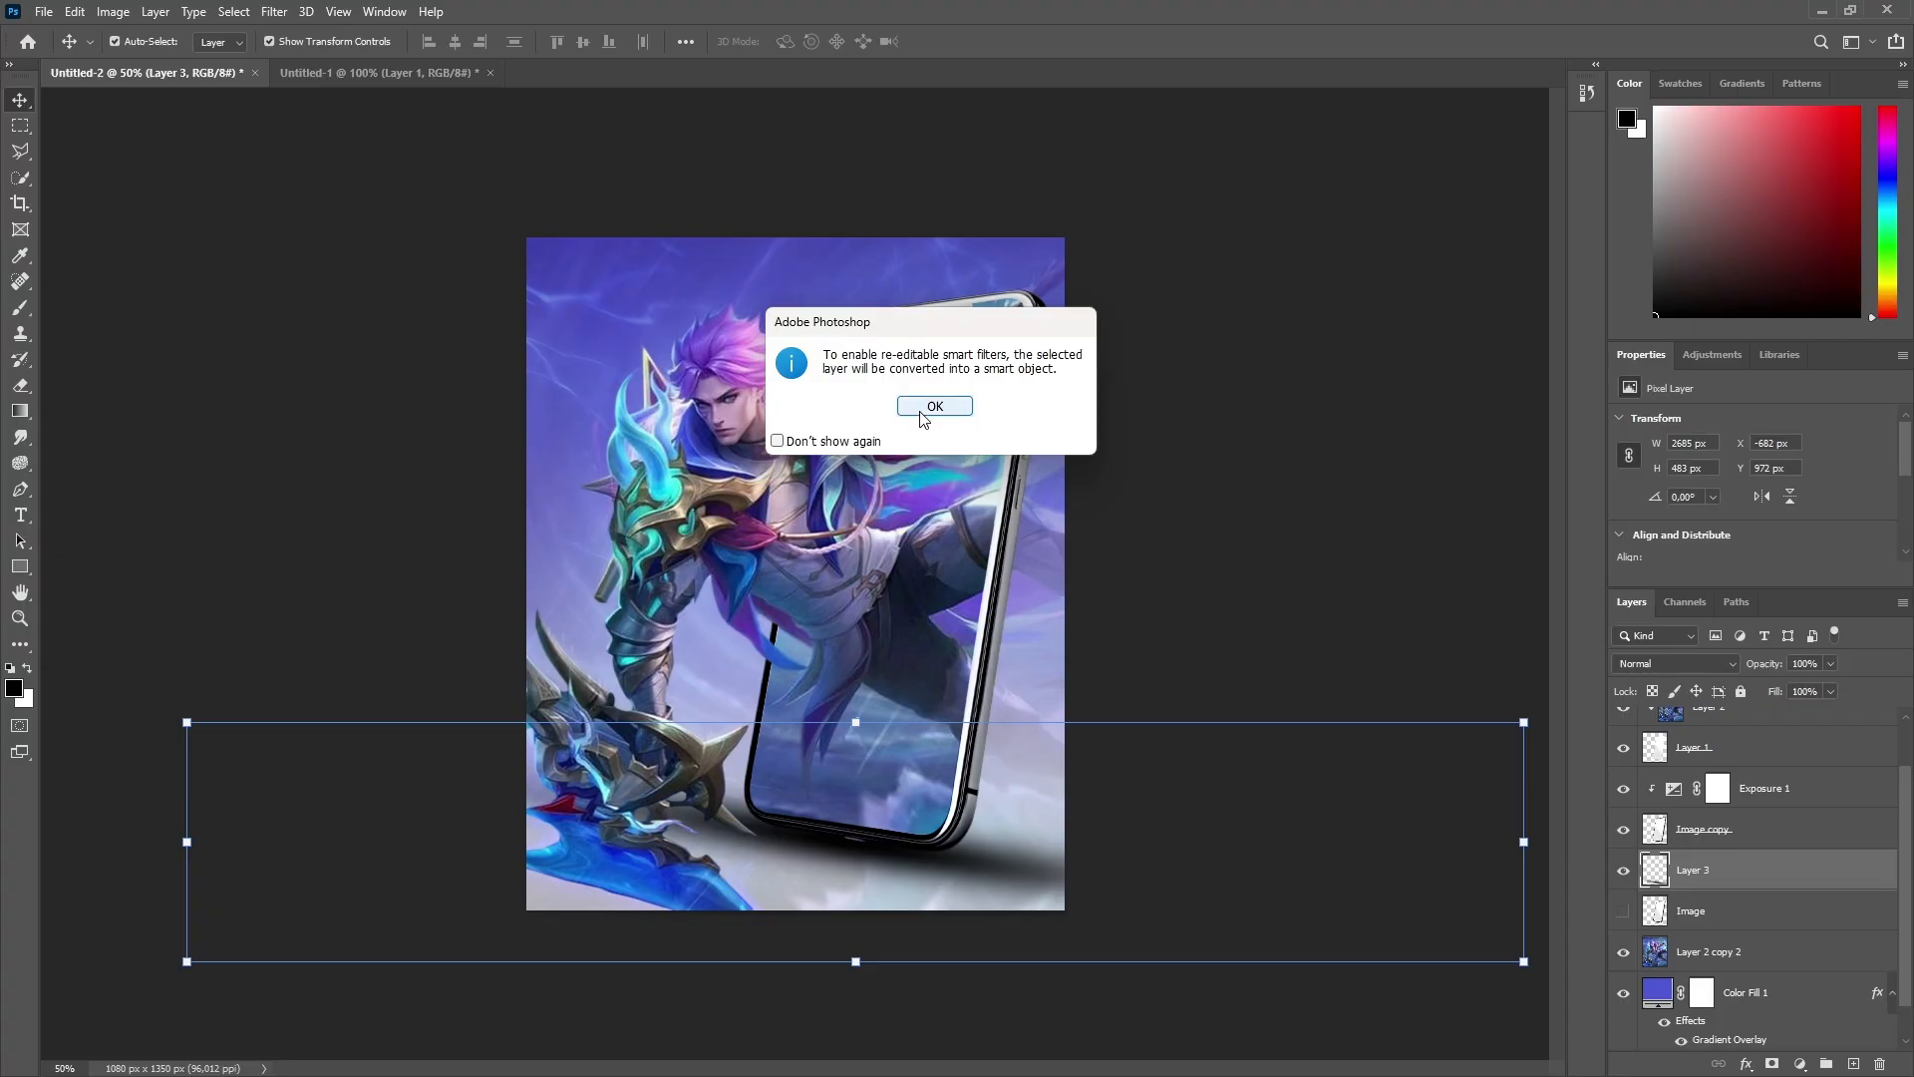
pyautogui.click(928, 411)
# Step: Apply a Gaussian Blur with a radius of about 7.4 pixels to Layer 3's shadow
pyautogui.click(274, 11)
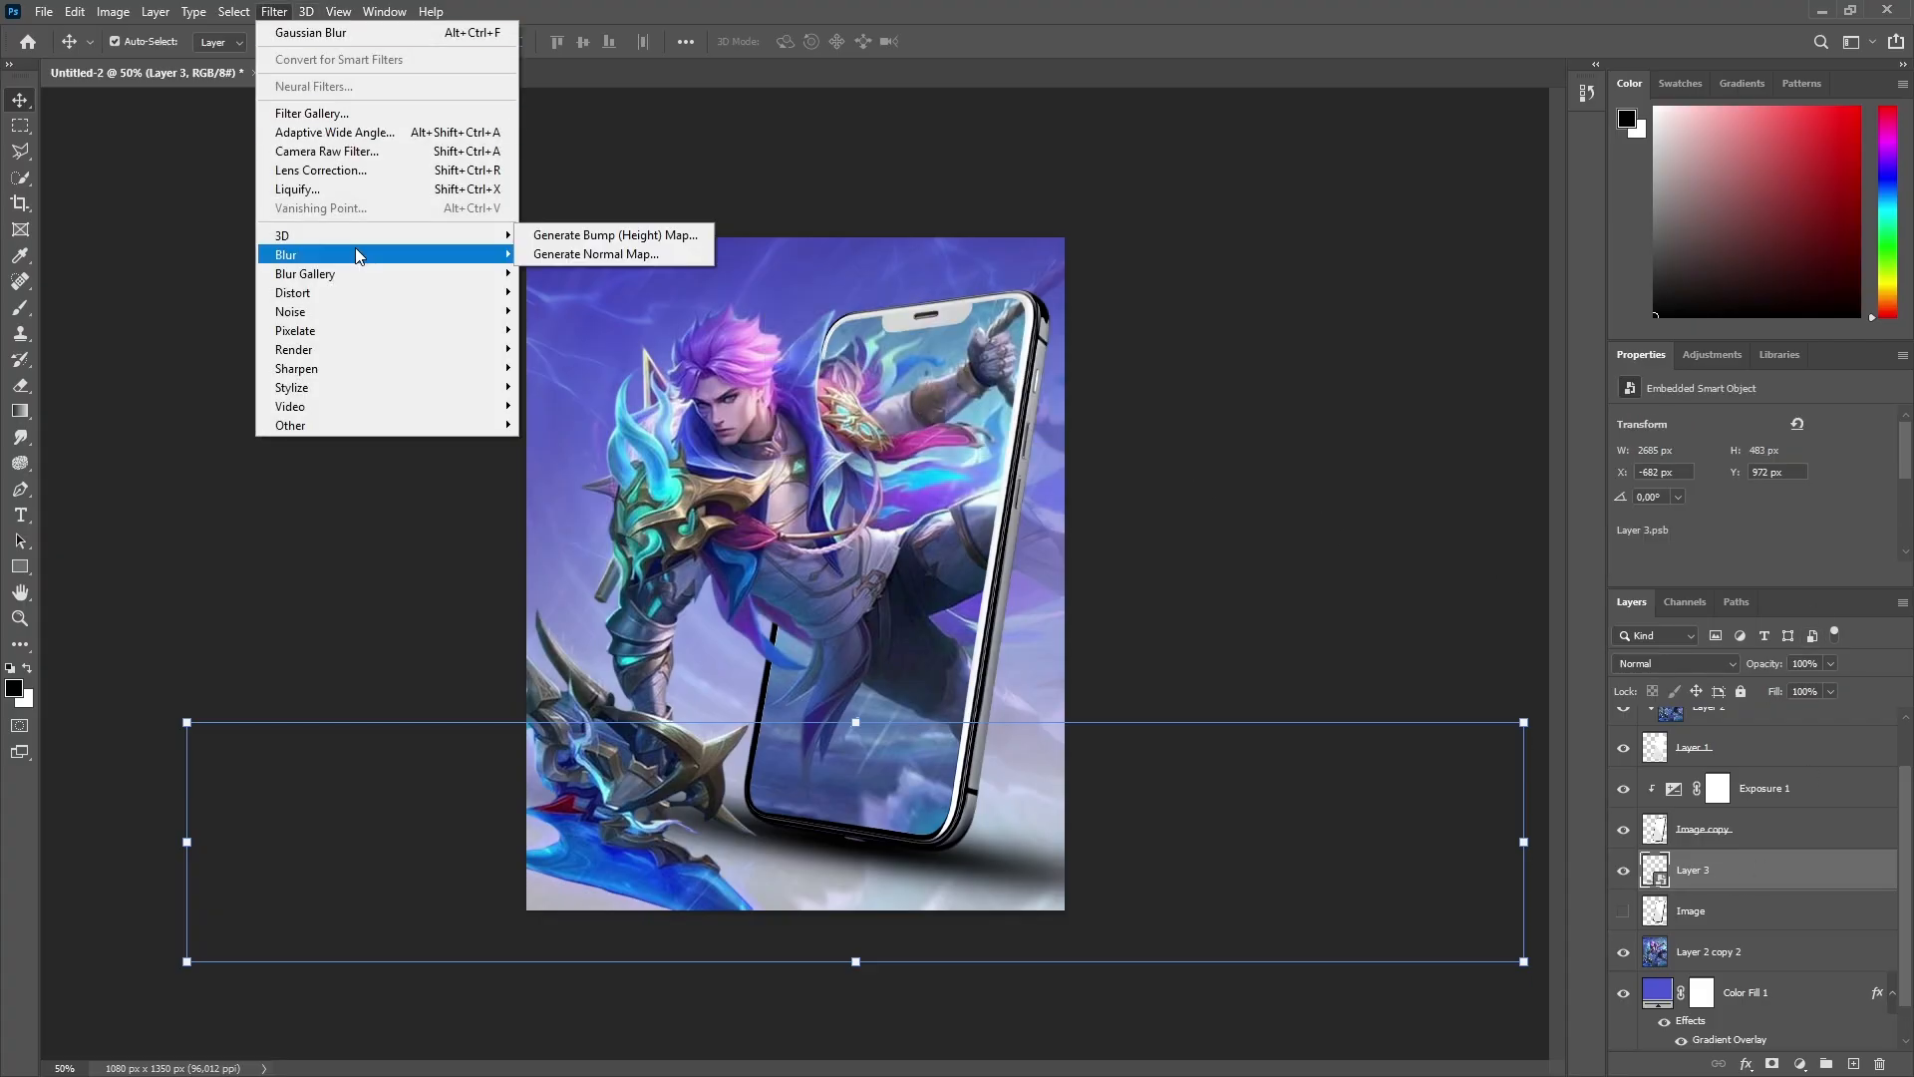
pyautogui.moveTo(299, 255)
pyautogui.click(558, 319)
pyautogui.moveTo(1303, 477); pyautogui.dragTo(1323, 478)
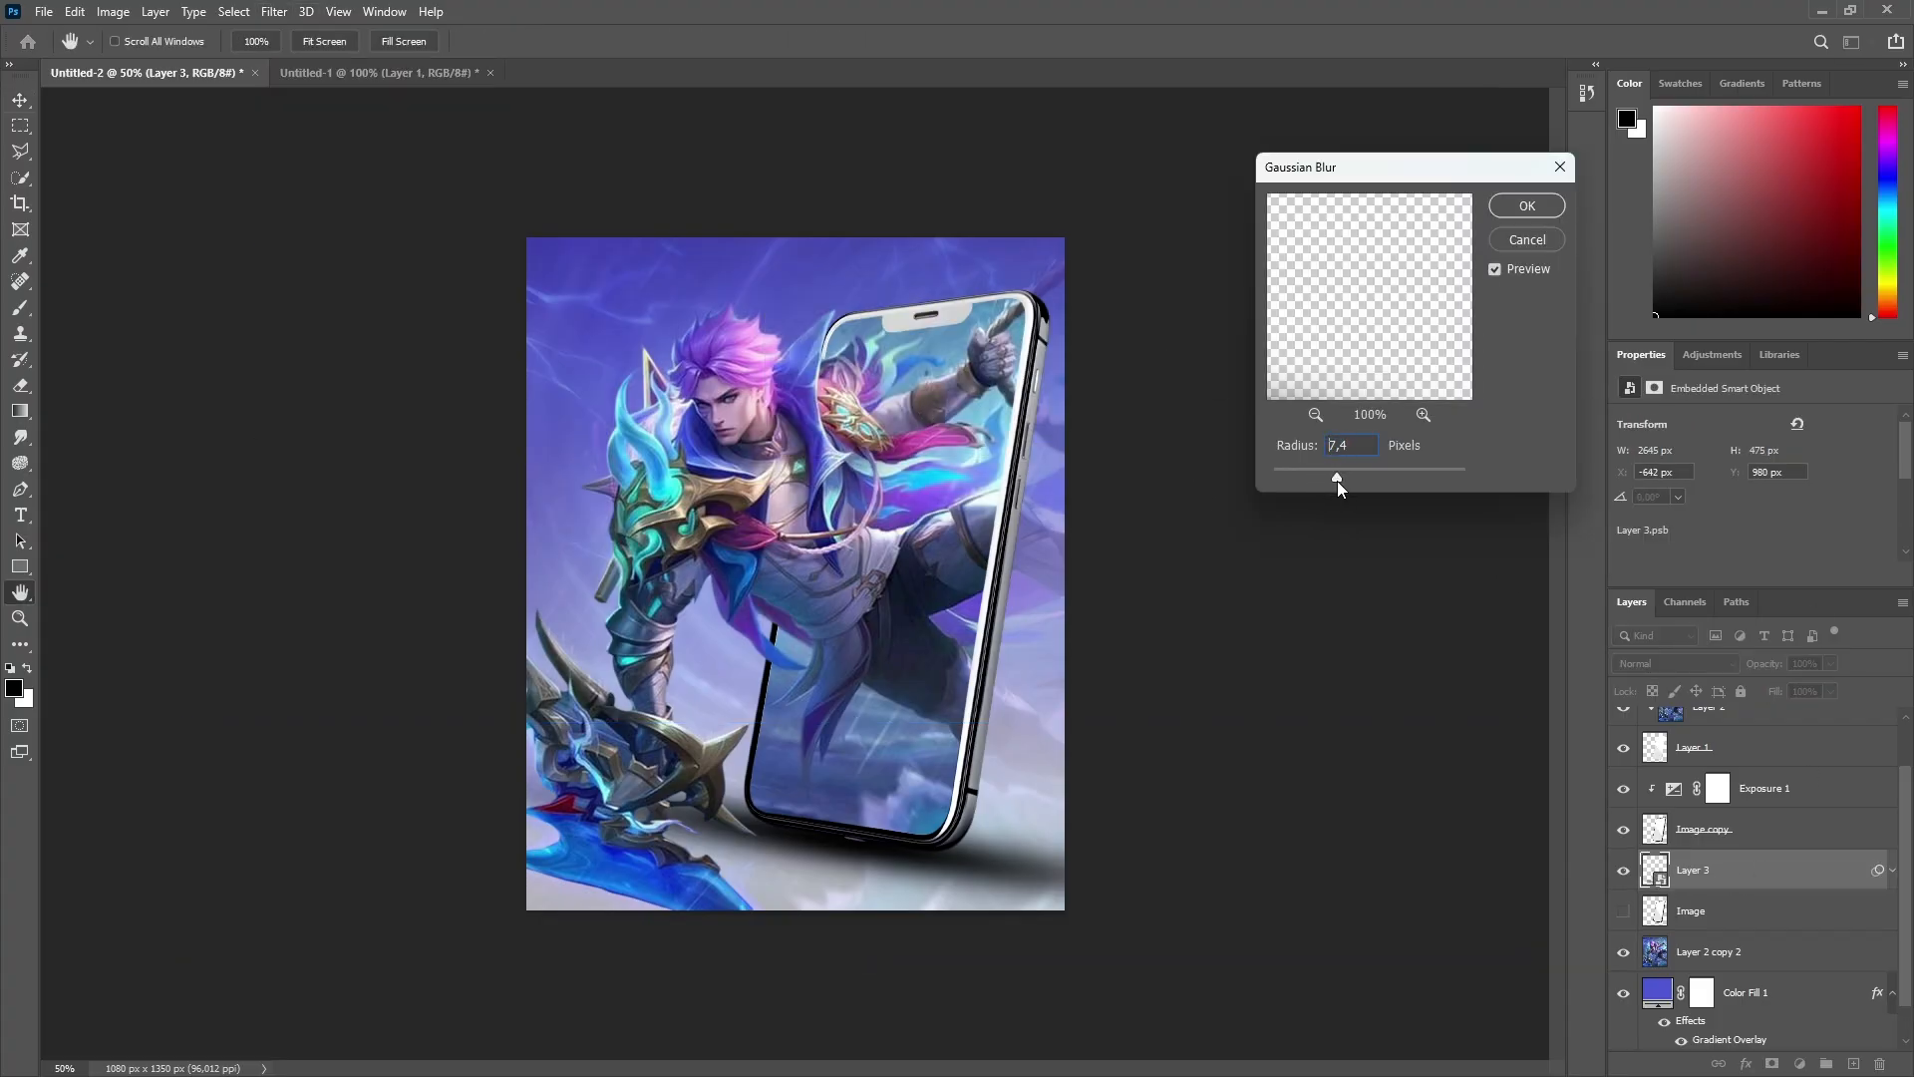
pyautogui.click(1525, 206)
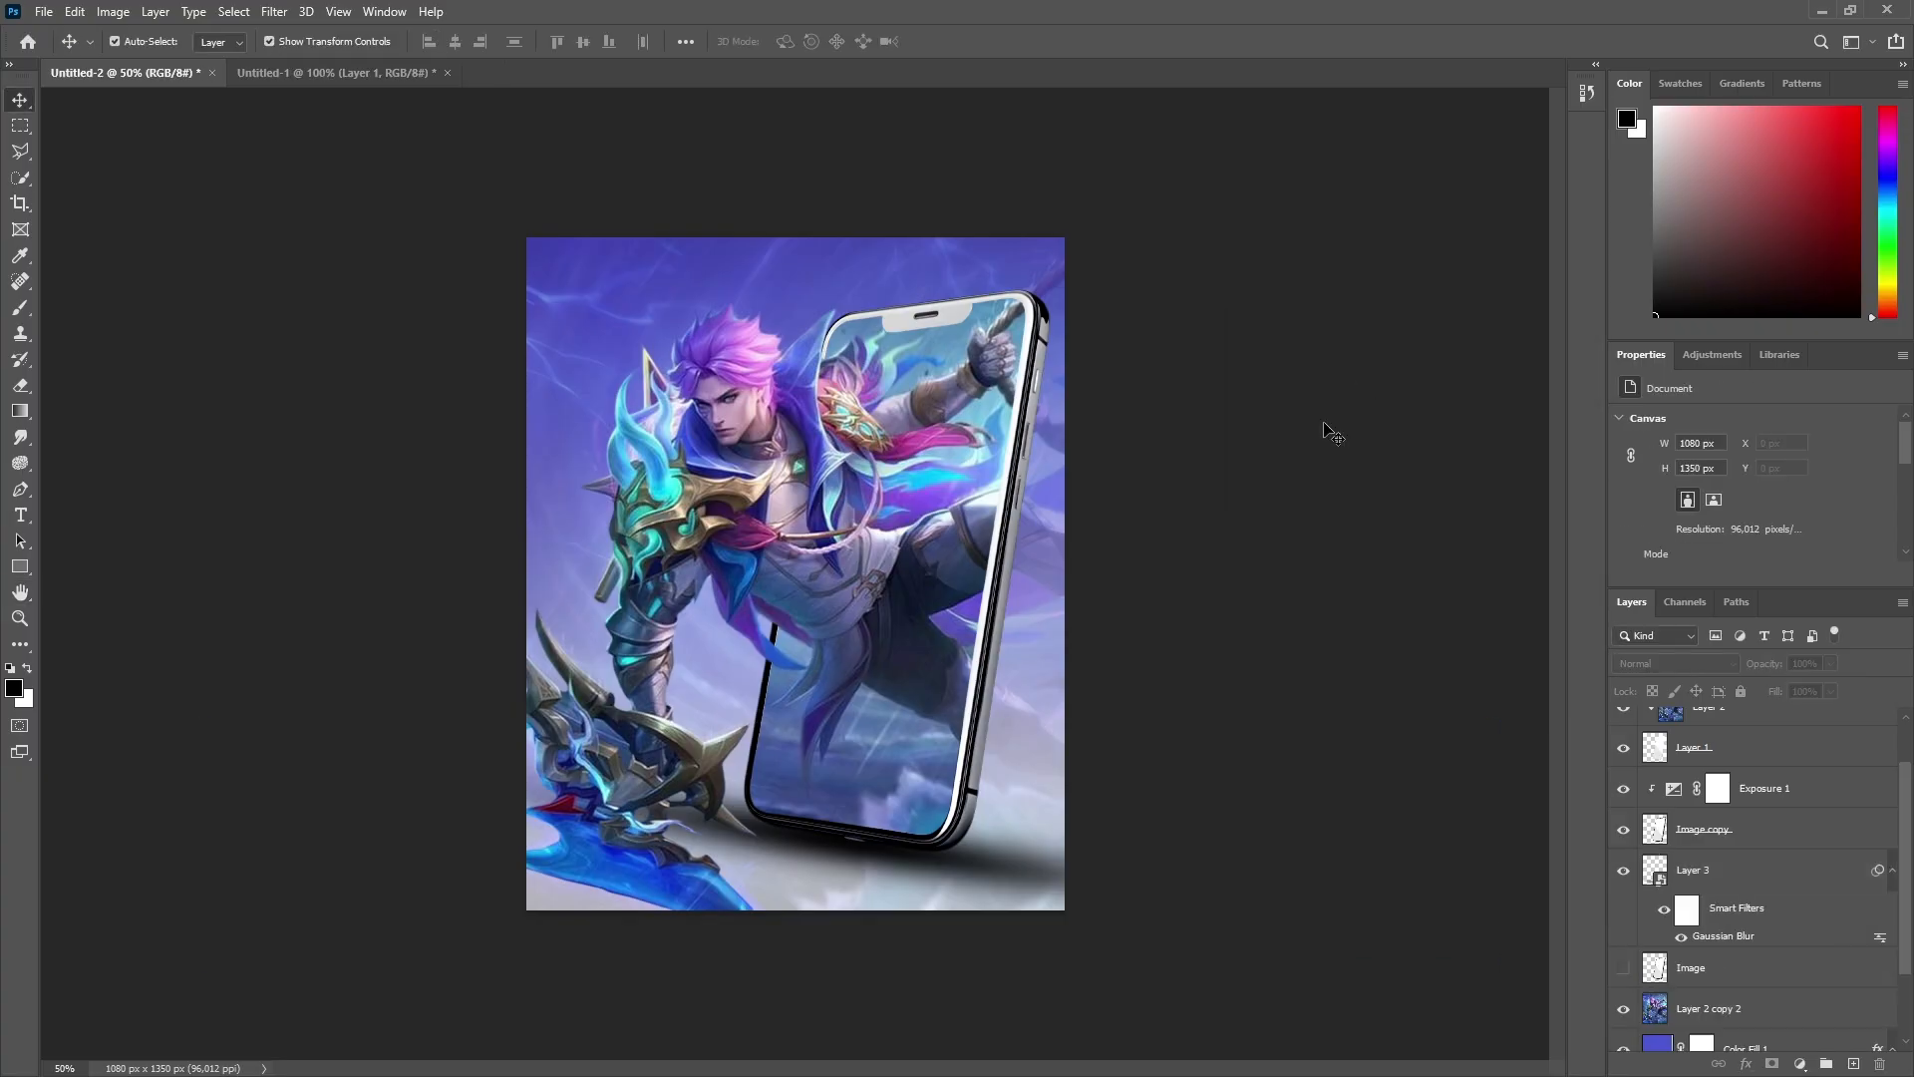
# Step: Scale the Layer 3 shadow to about 104% height, nudge it vertically under the phone, and commit the transform
pyautogui.hotkey('ctrl', '-')
pyautogui.click(1000, 770)
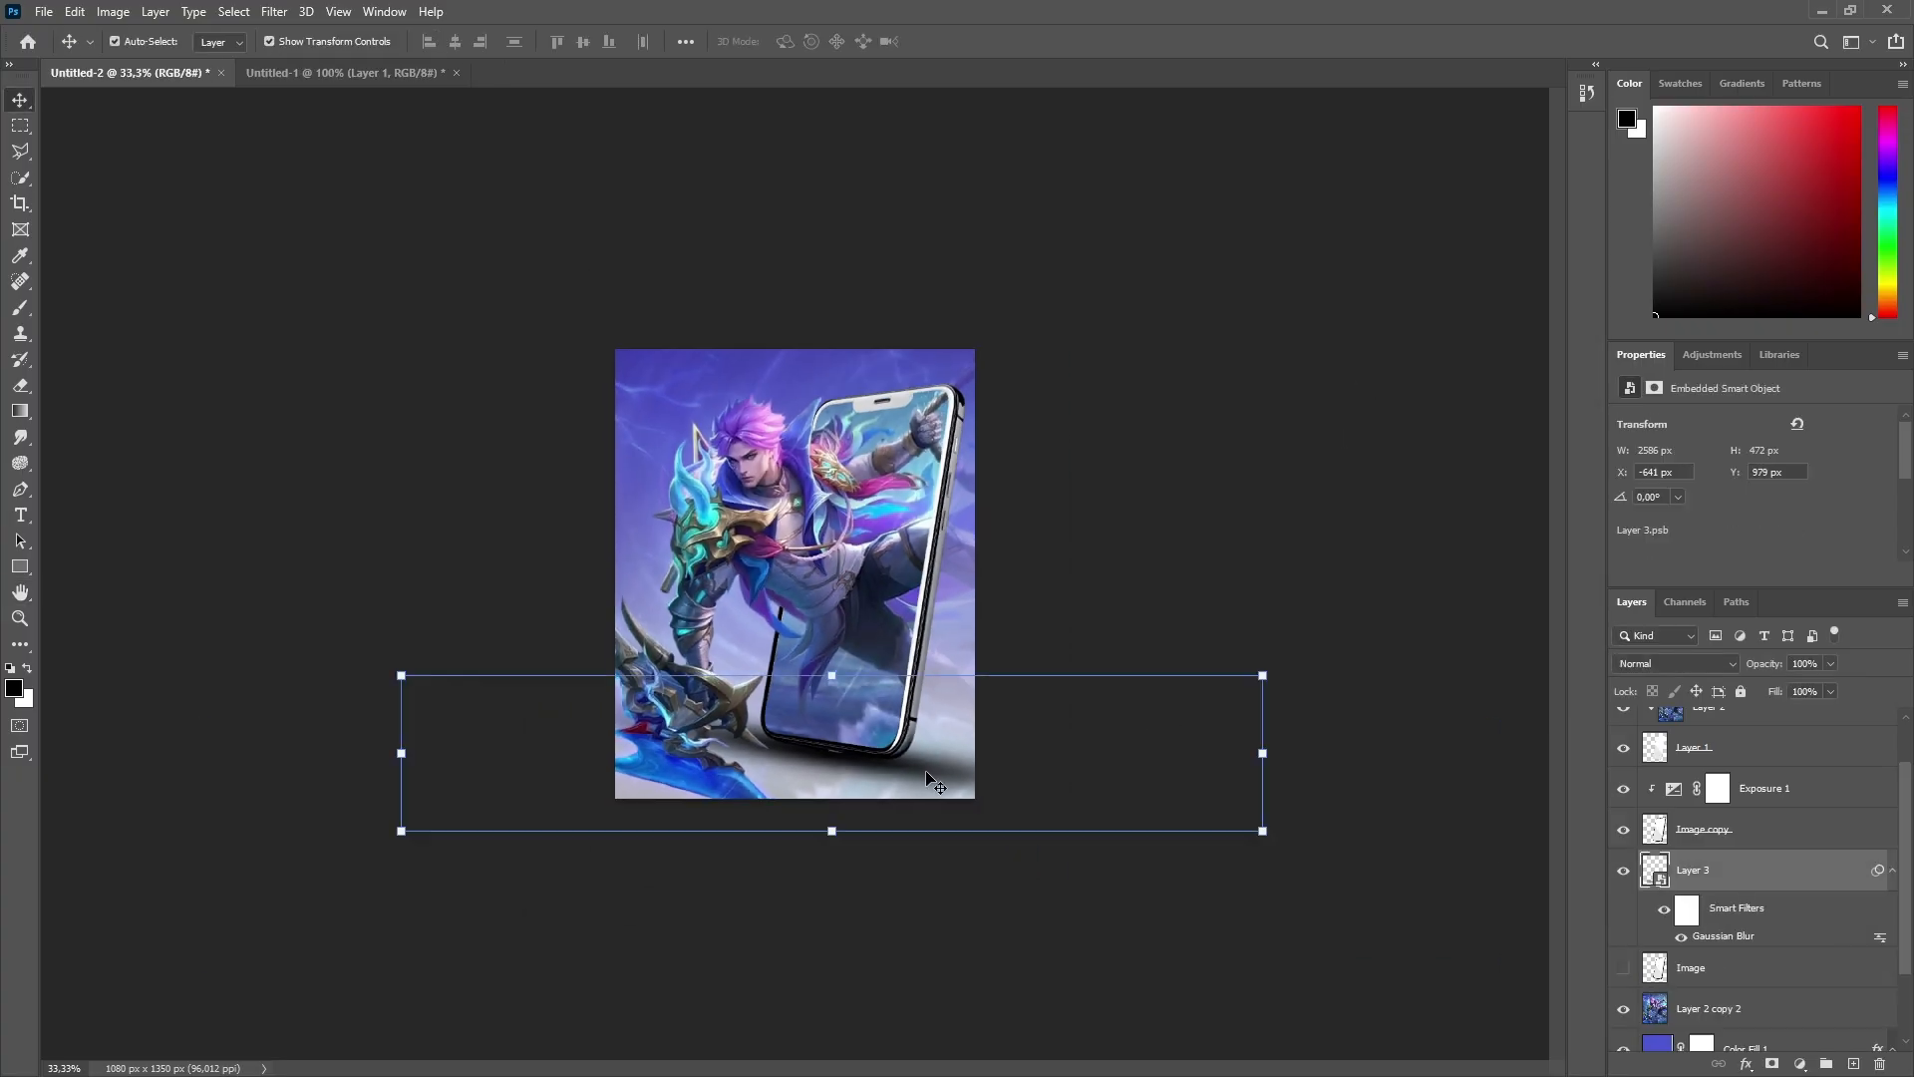
pyautogui.hotkey('ctrl', '+')
pyautogui.hotkey('ctrl', 't')
pyautogui.click(1009, 420)
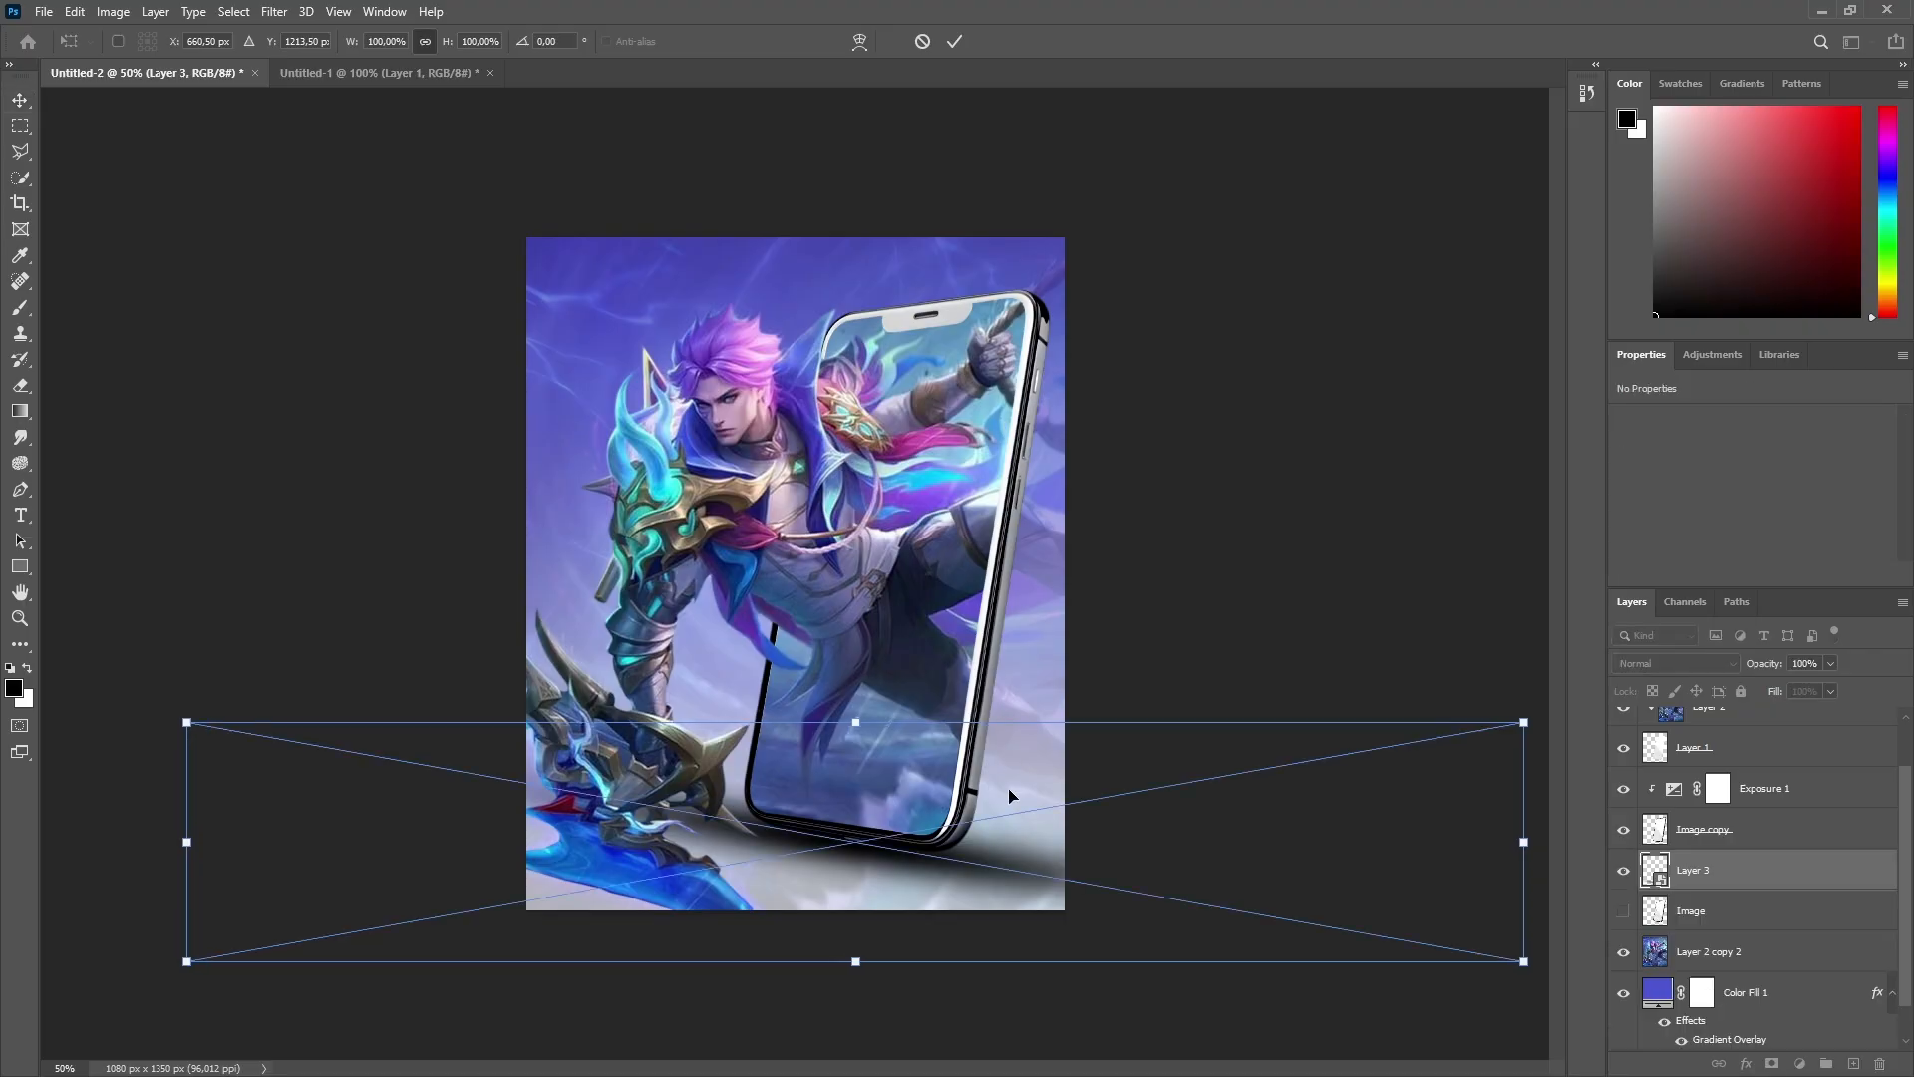
pyautogui.moveTo(857, 962); pyautogui.dragTo(856, 975)
pyautogui.press('Up')
pyautogui.press('Up')
pyautogui.press('Up')
pyautogui.press('Up')
pyautogui.press('Up')
pyautogui.press('Up')
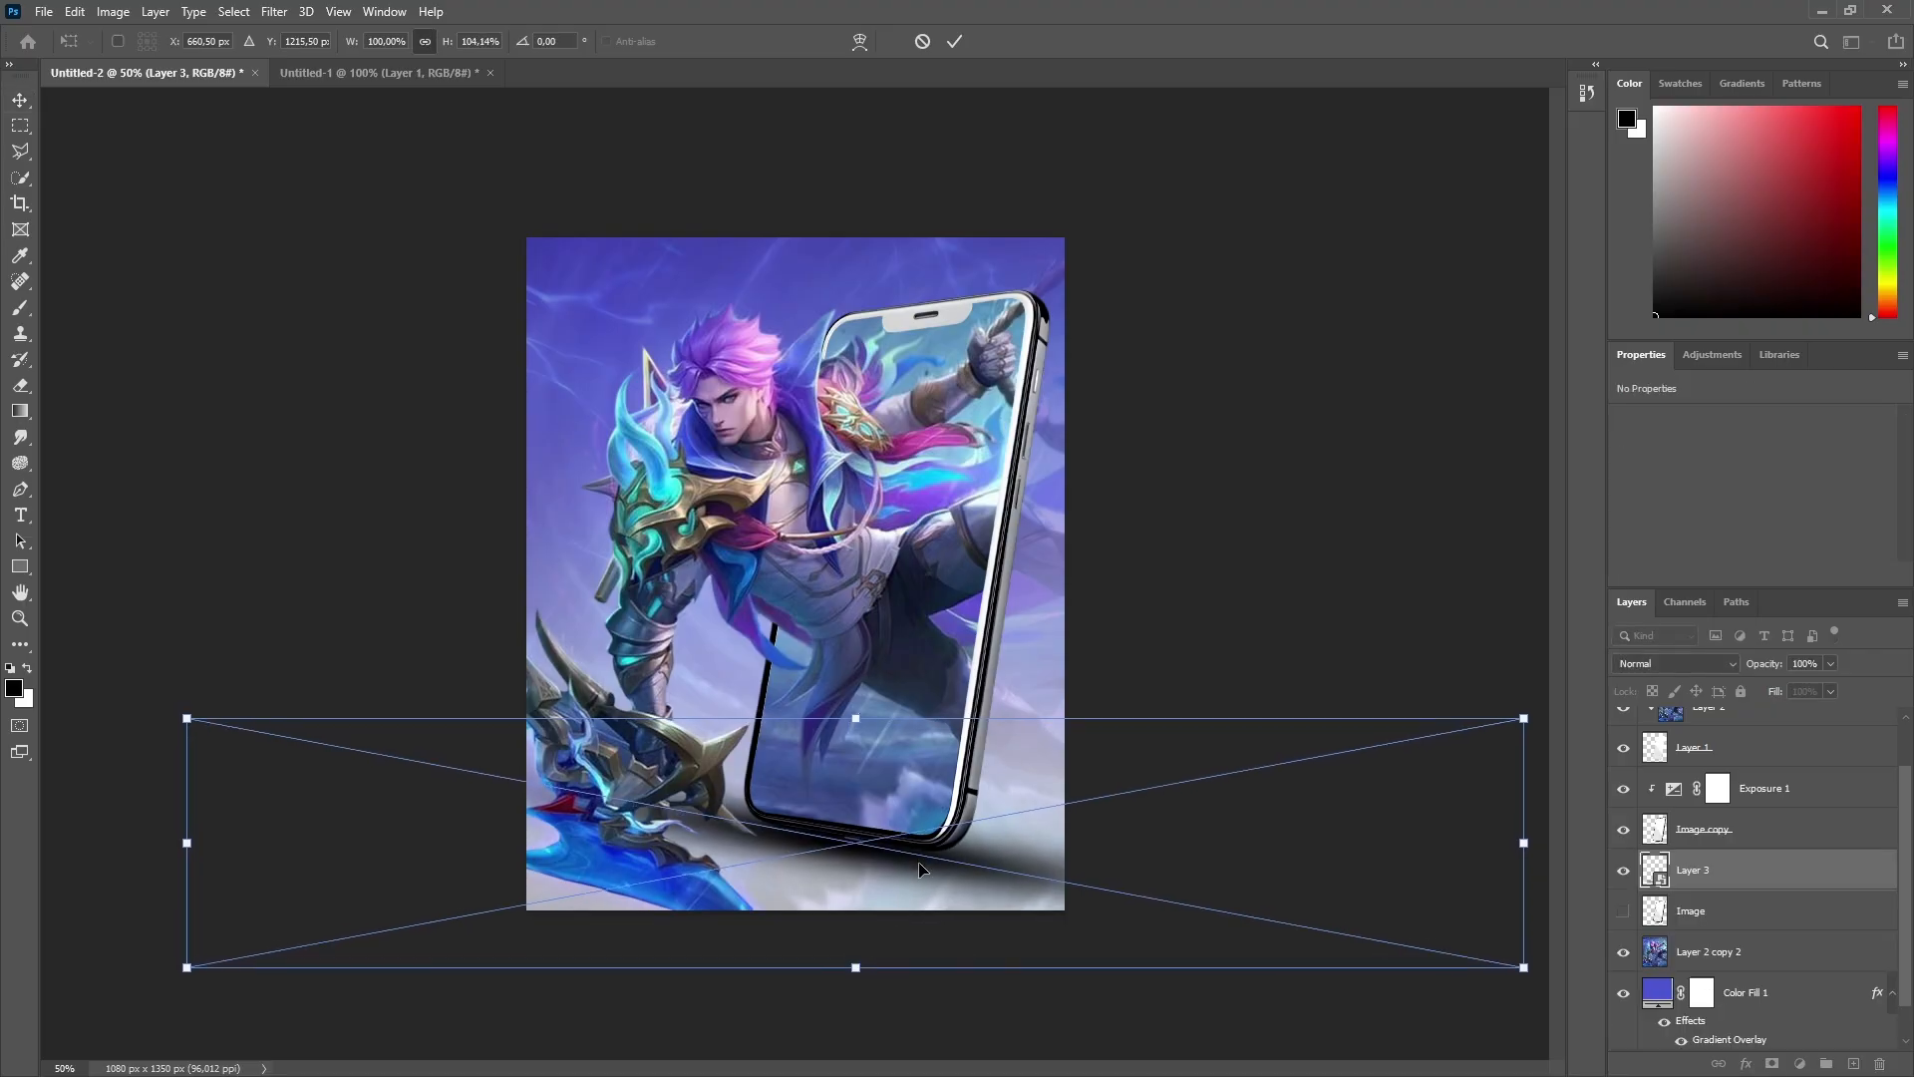
pyautogui.click(955, 40)
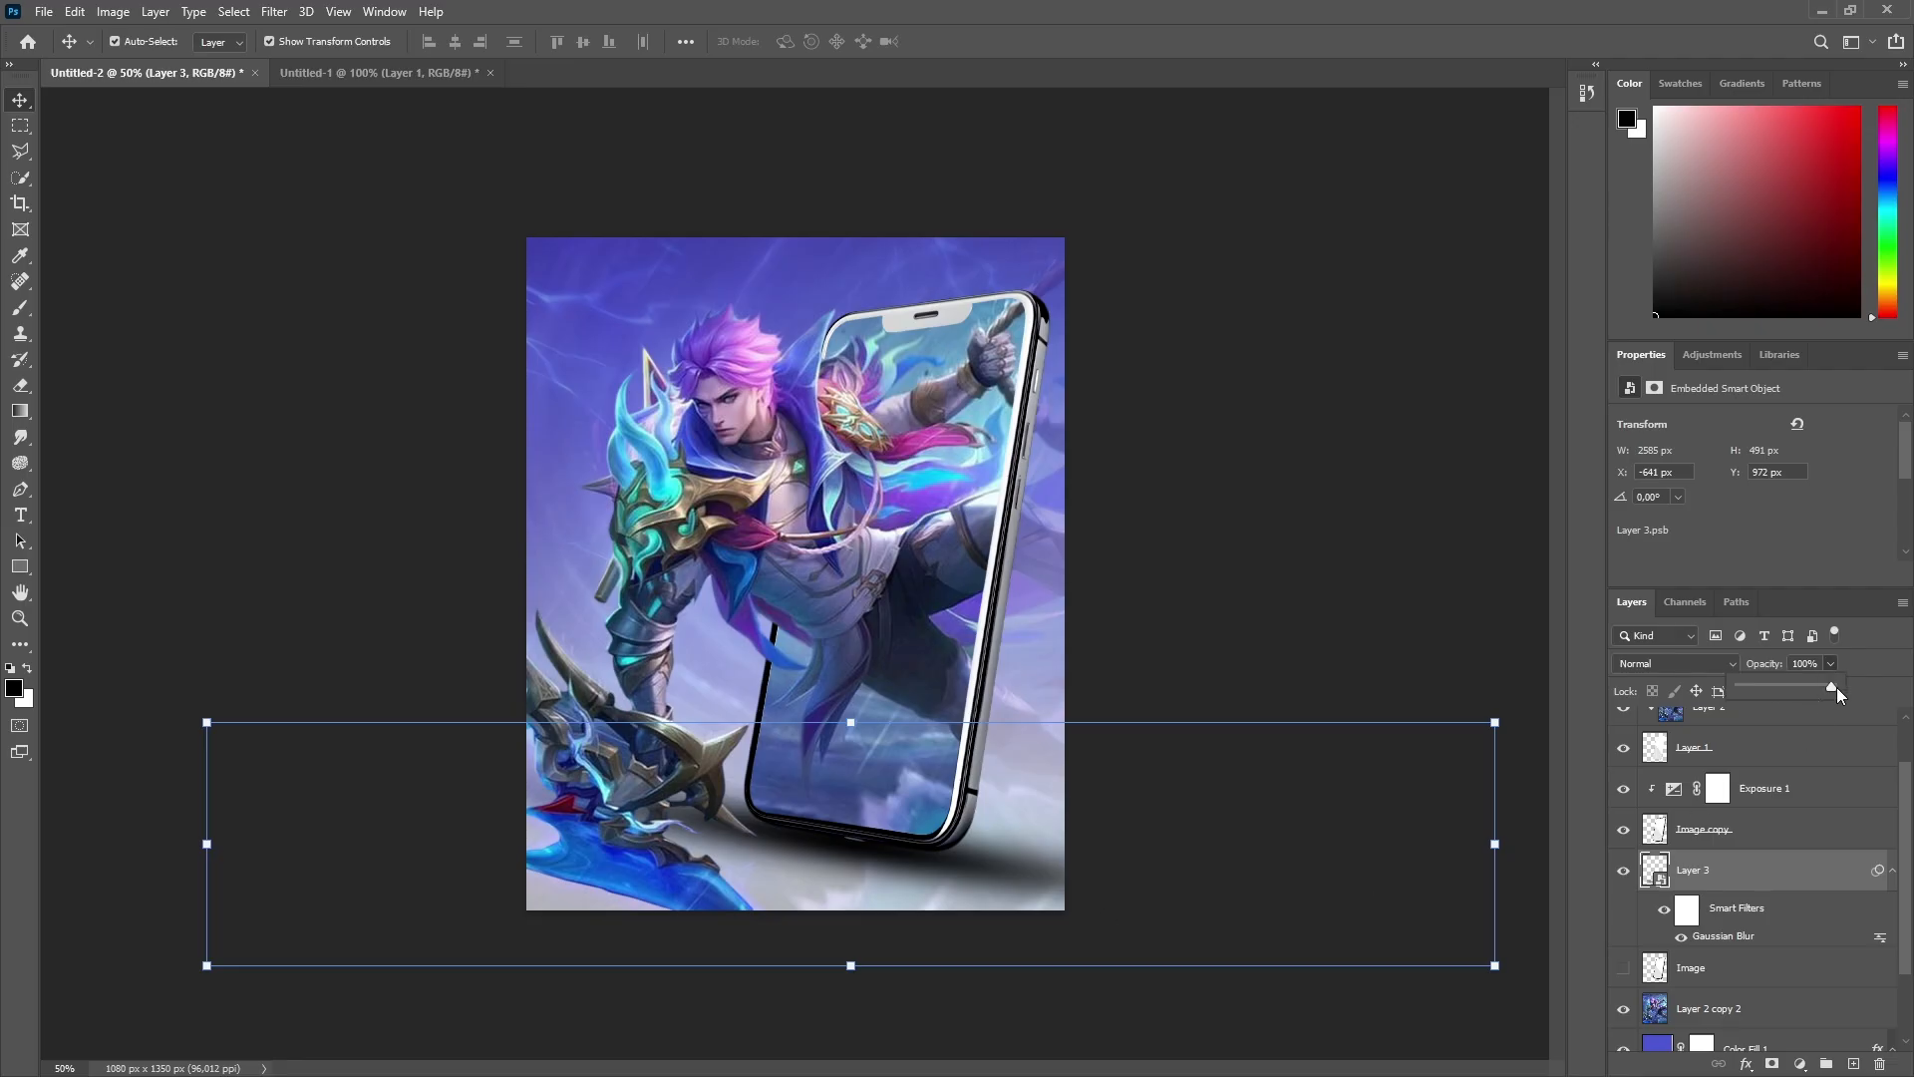
pyautogui.moveTo(1836, 686)
pyautogui.mouseDown()
pyautogui.moveTo(1815, 690)
pyautogui.moveTo(1834, 688)
pyautogui.mouseUp()
pyautogui.click(1372, 585)
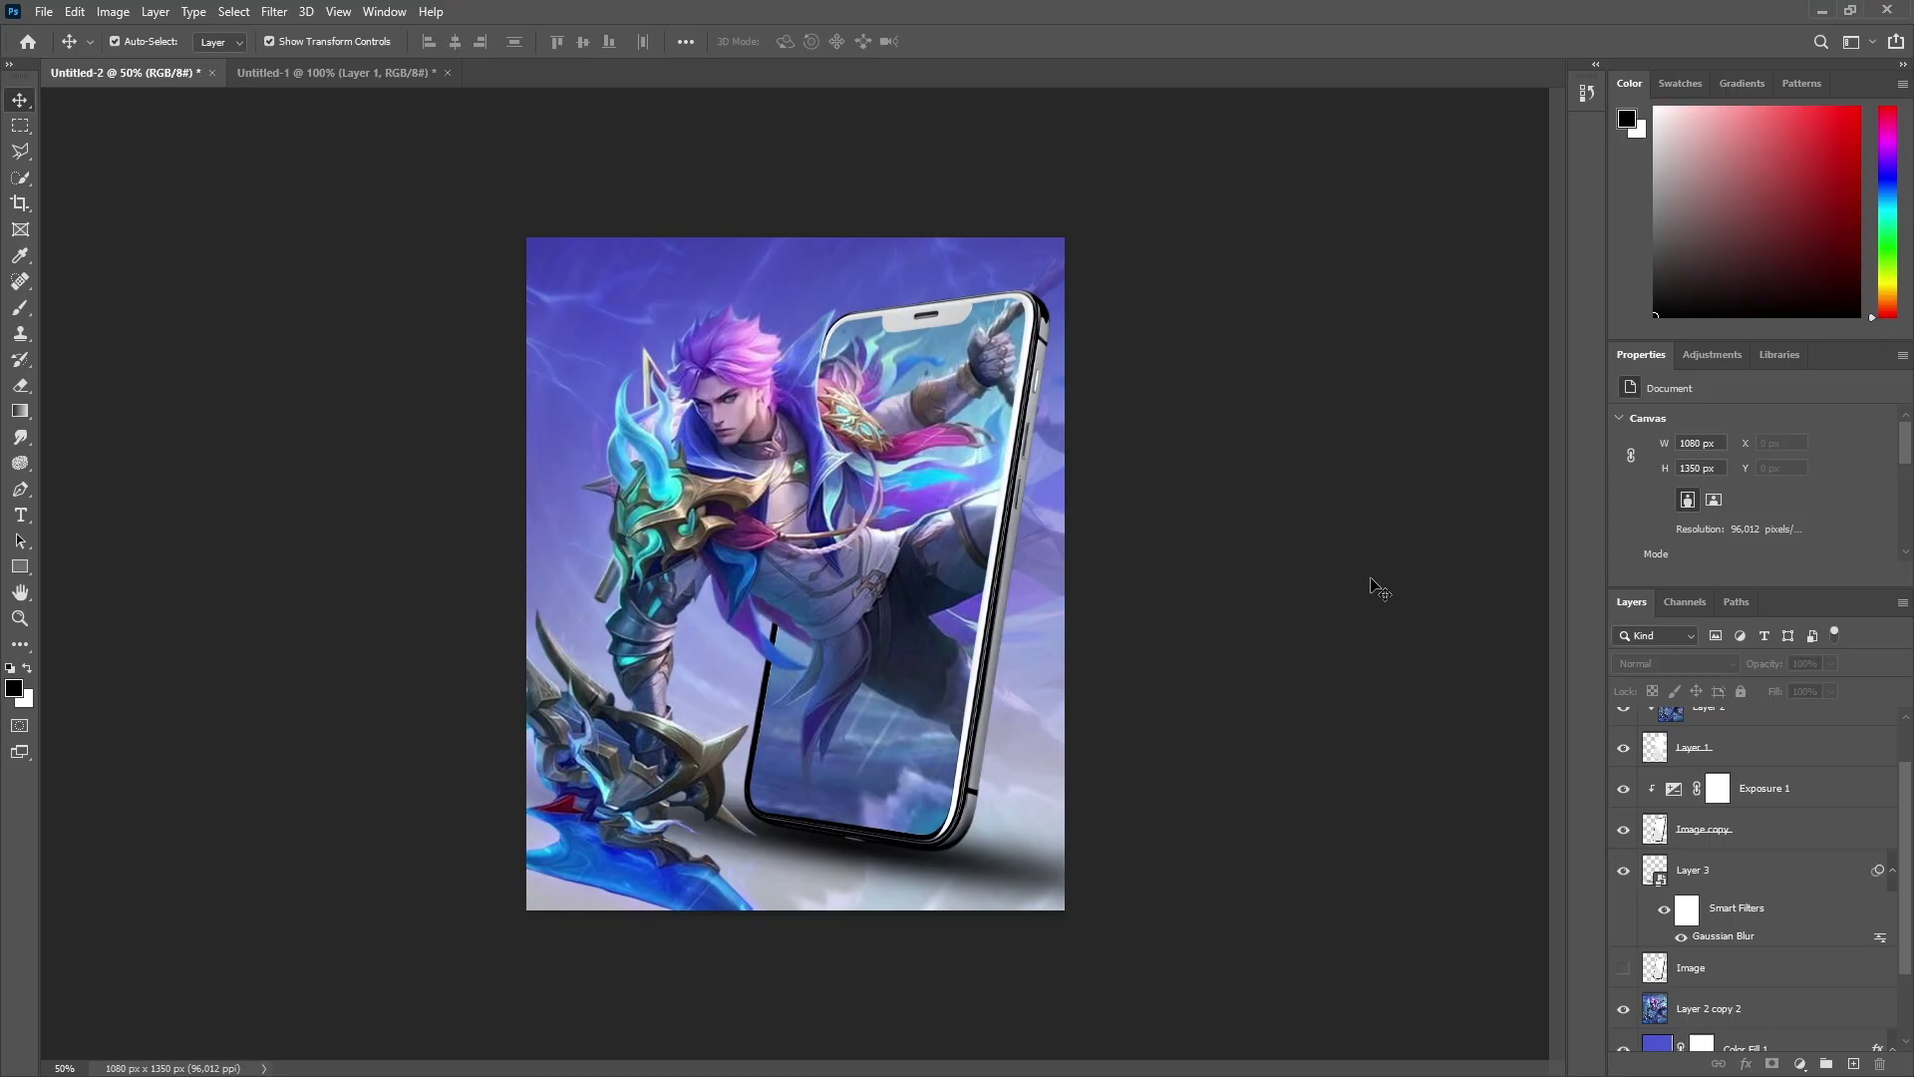
pyautogui.click(1013, 874)
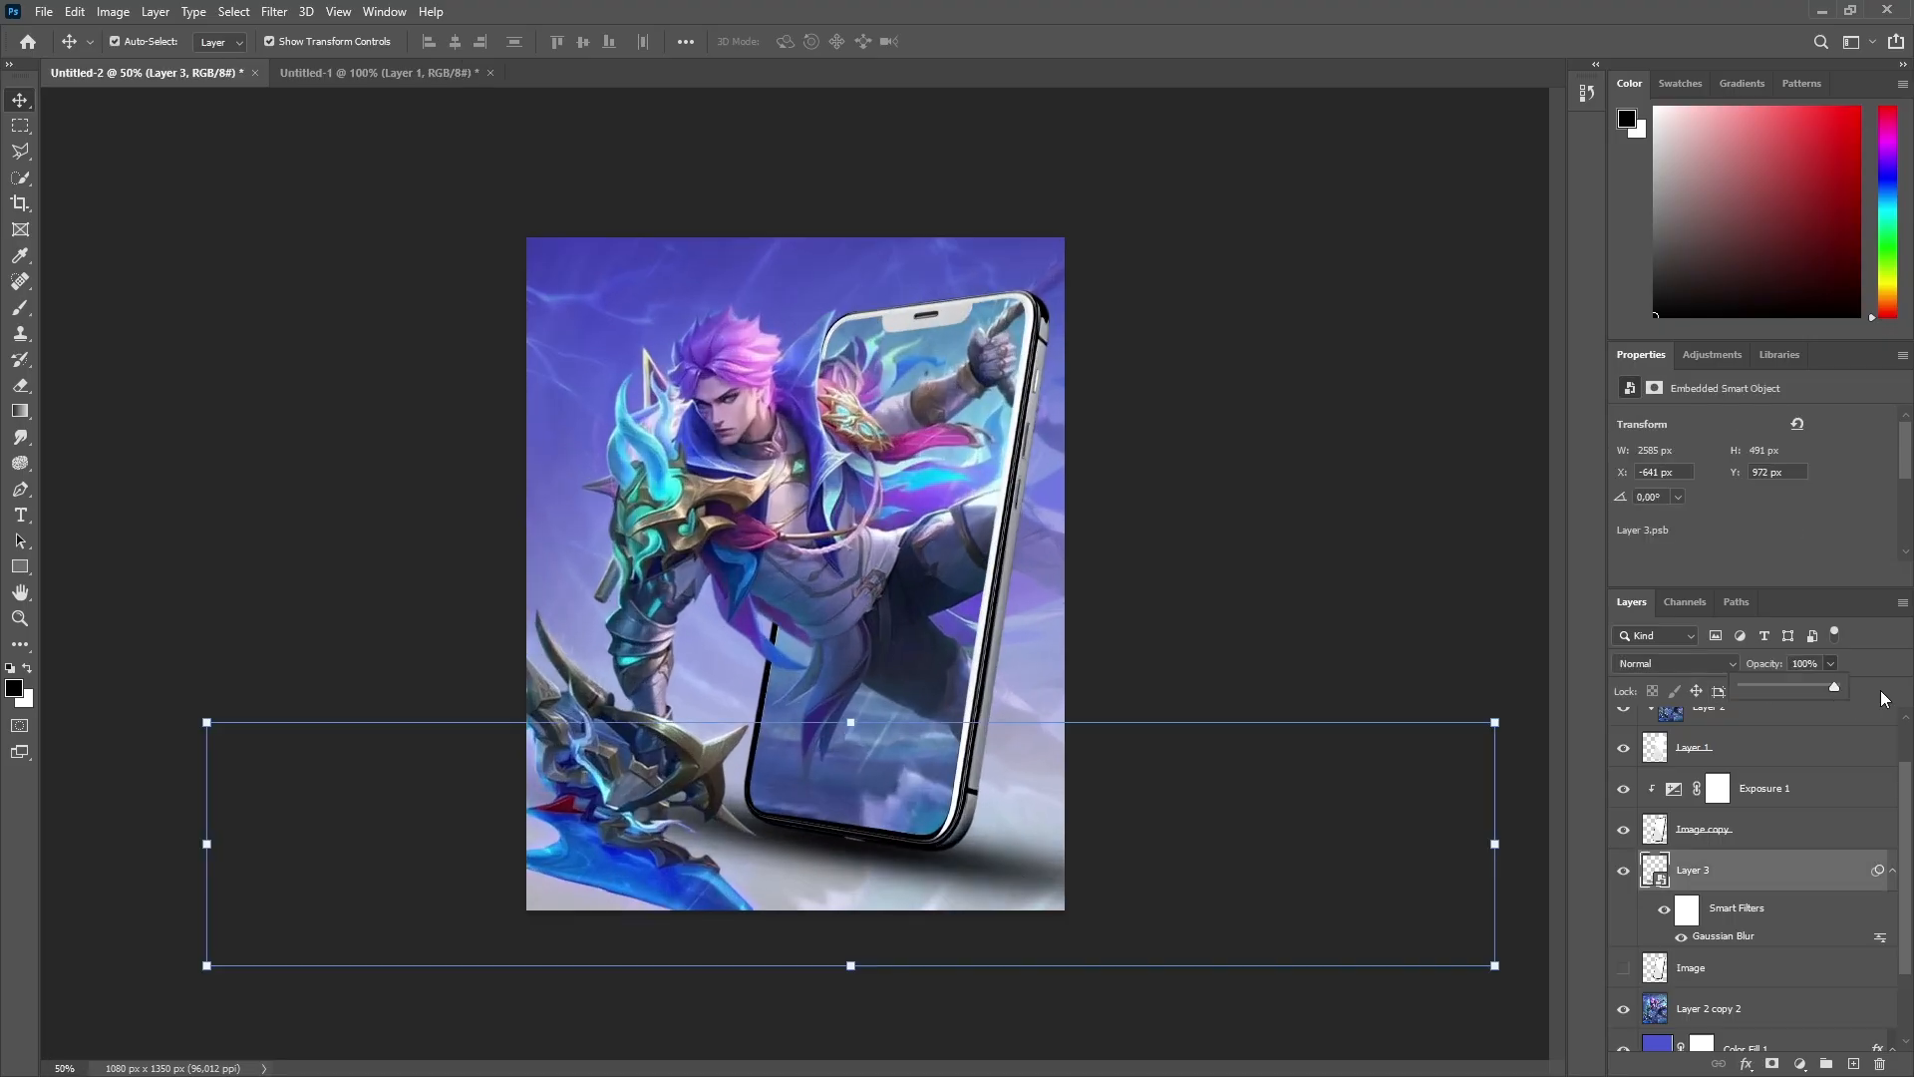
pyautogui.click(1316, 531)
pyautogui.hotkey('ctrl', '-')
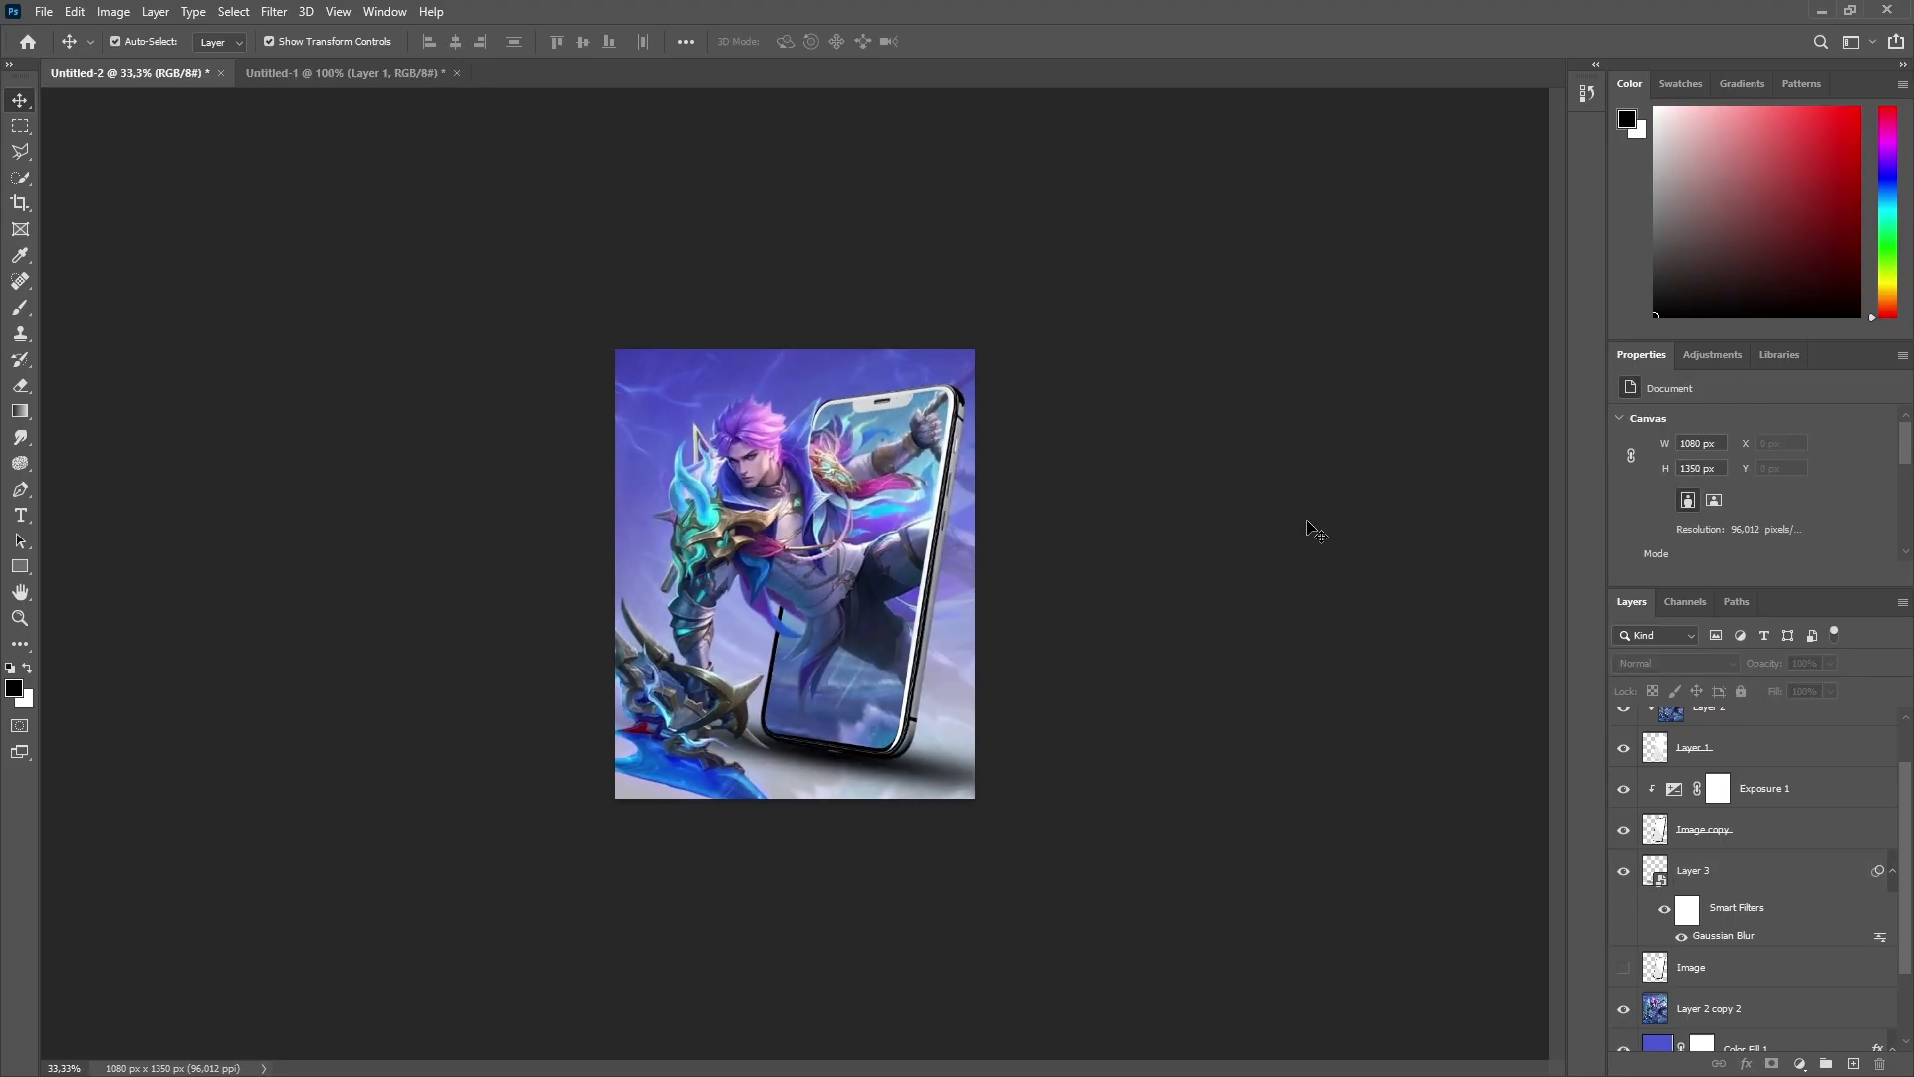
pyautogui.hotkey('ctrl', '+')
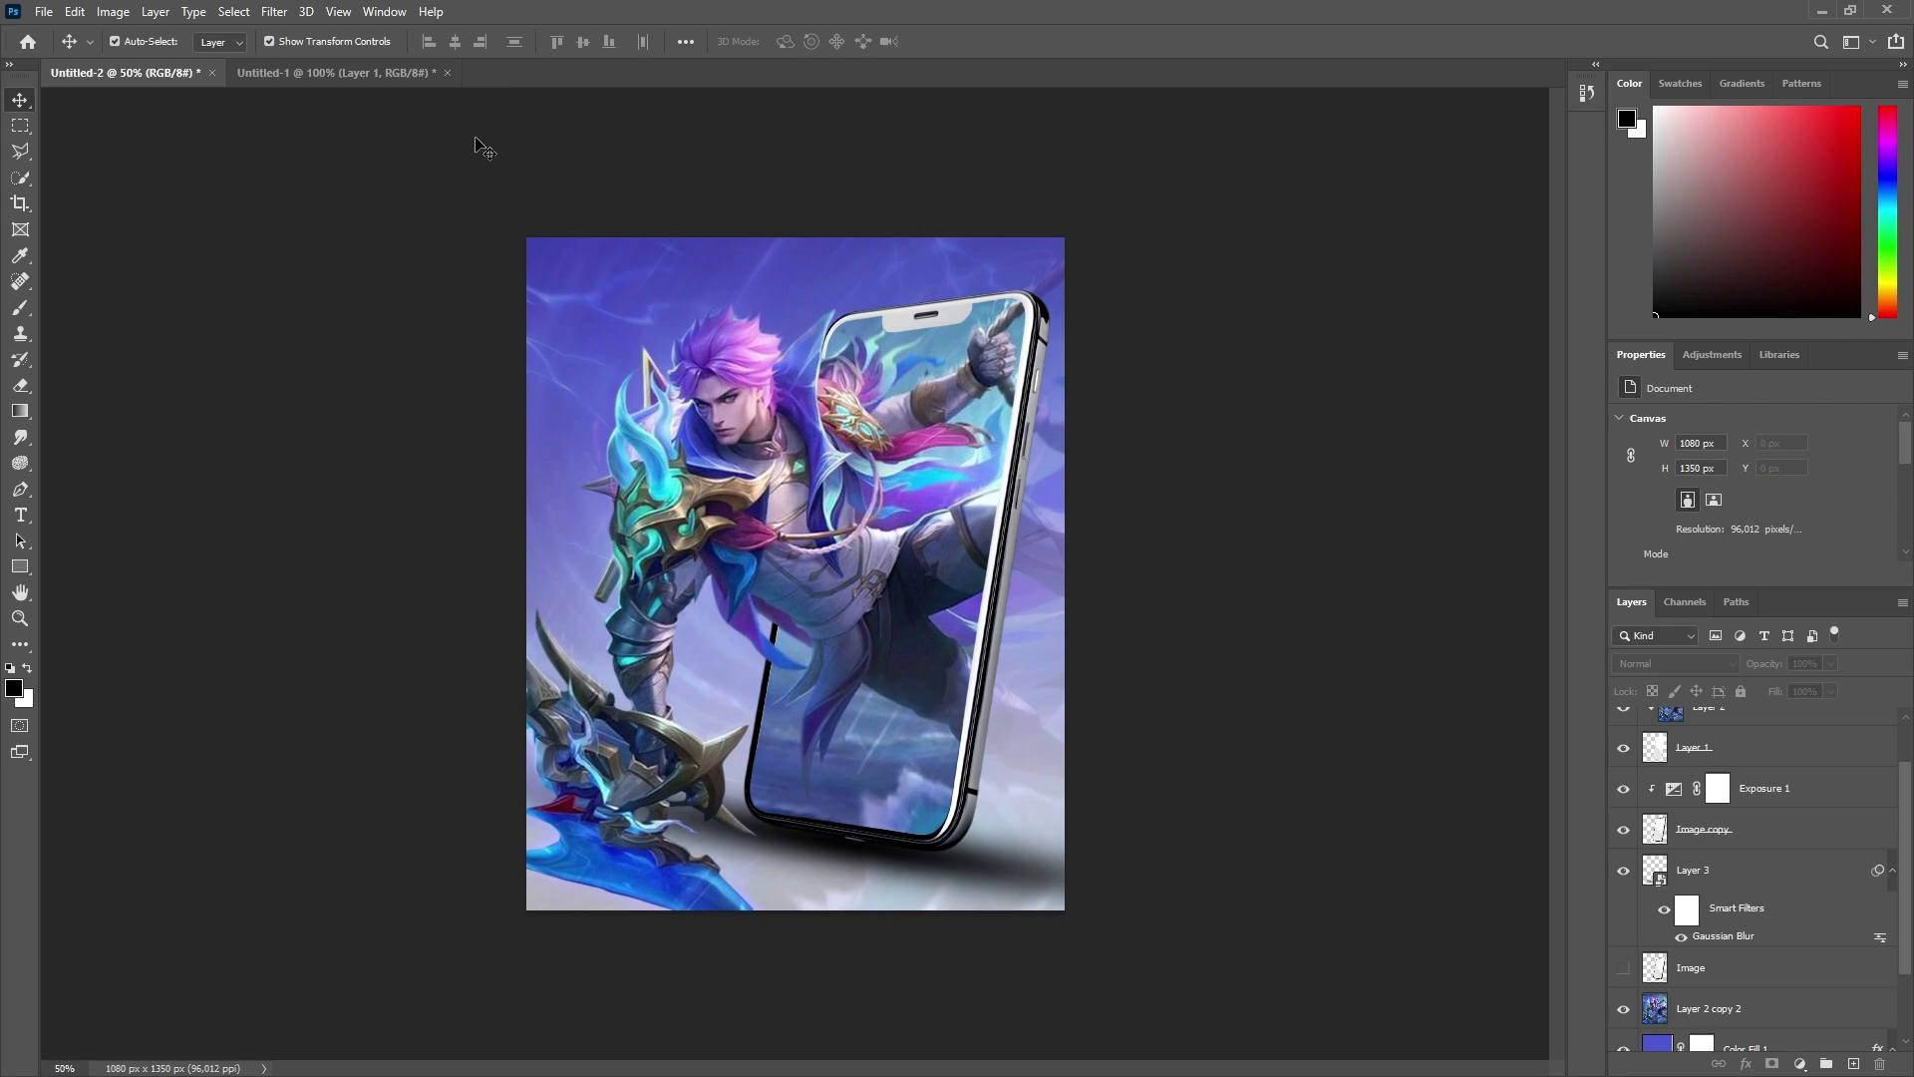
pyautogui.scroll(2, 1692, 787)
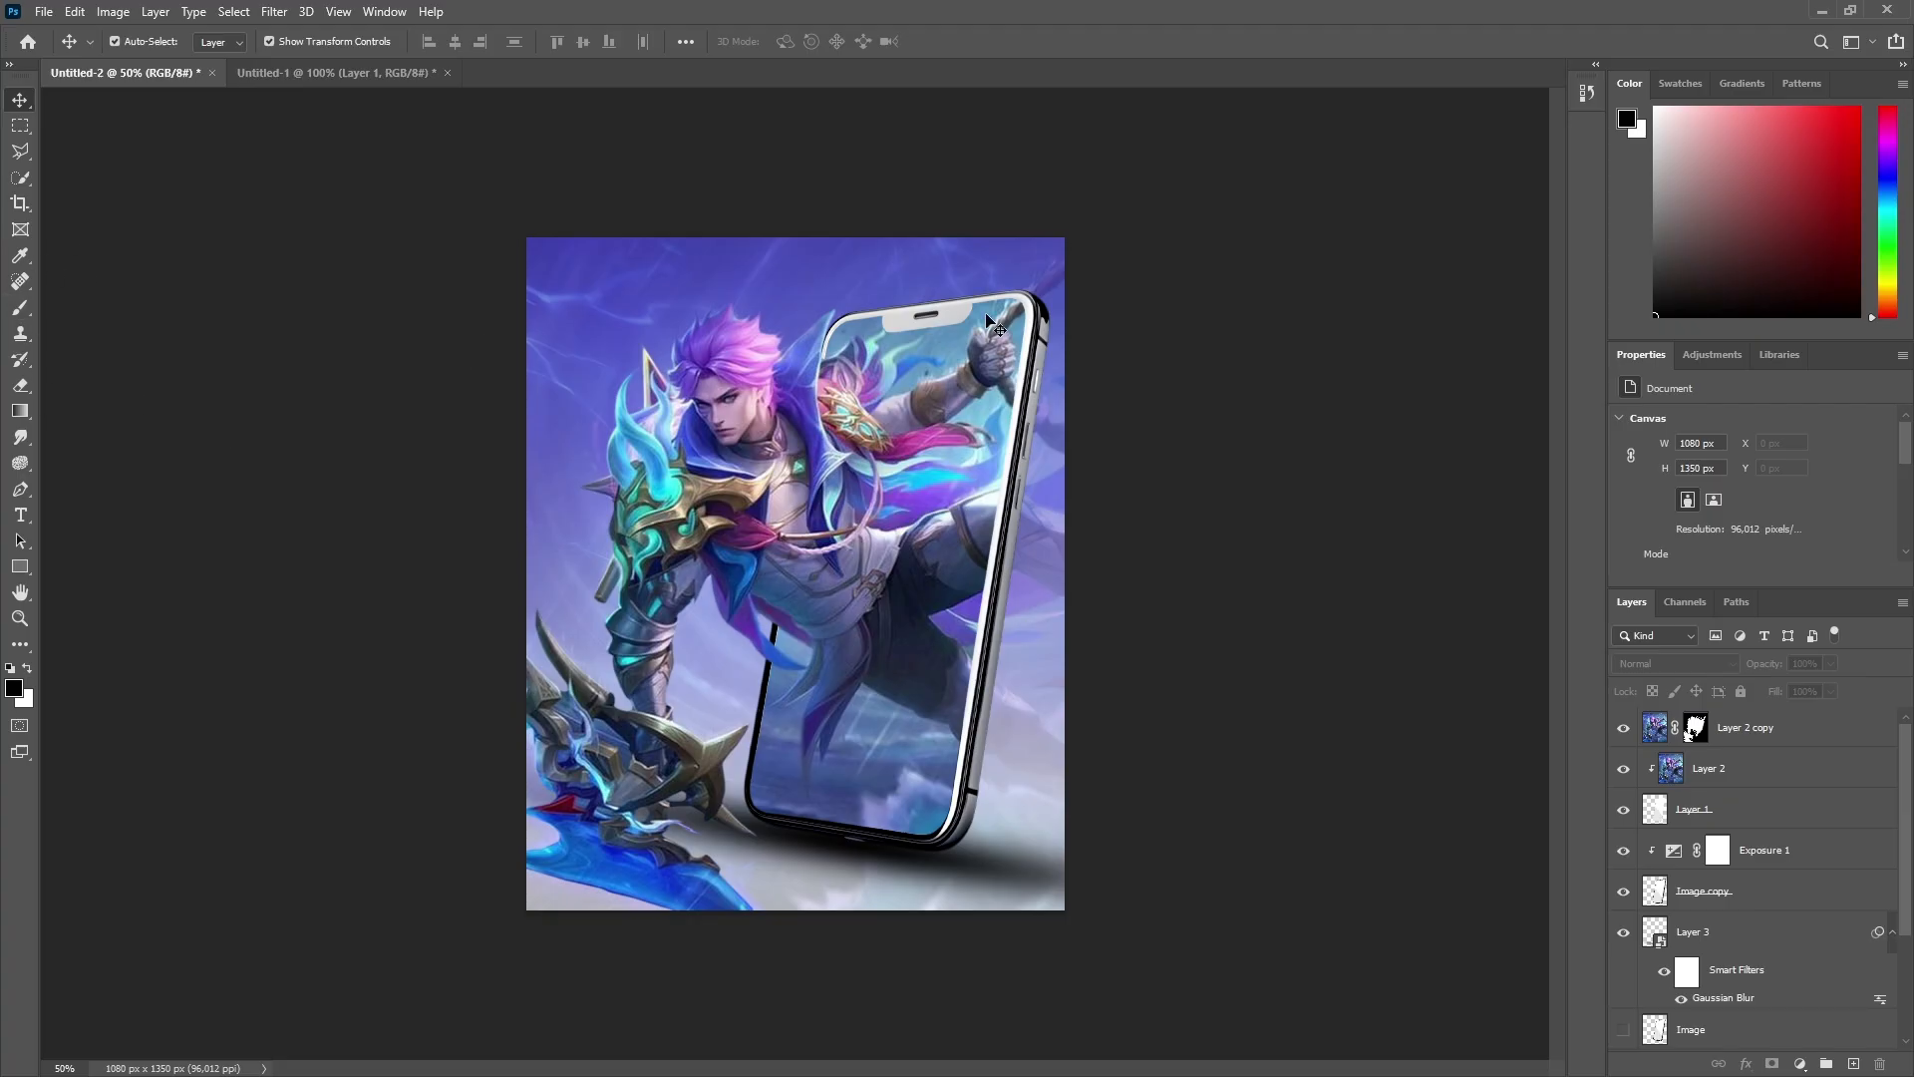
# Step: Raise the opacity of the Layer 2 copy 2 background artwork to 49%
pyautogui.click(1049, 556)
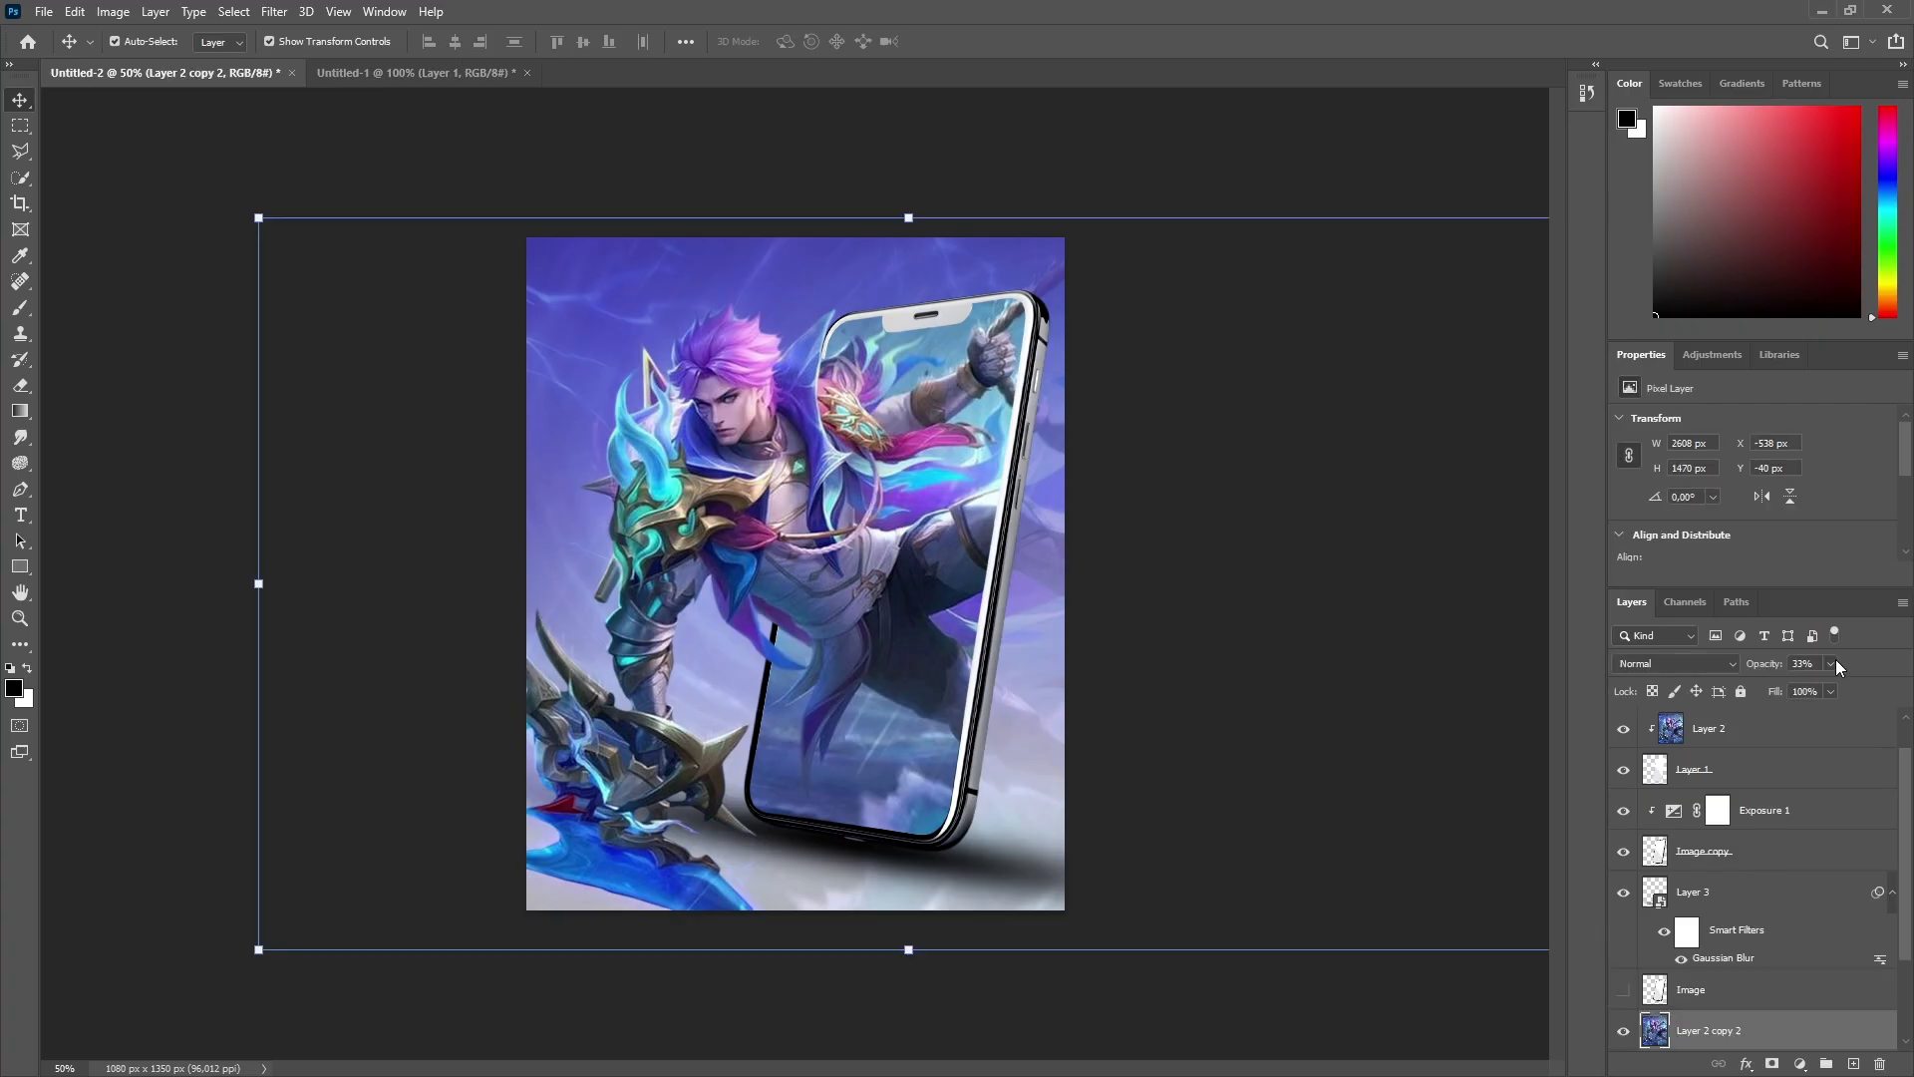
pyautogui.moveTo(1825, 686)
pyautogui.mouseDown()
pyautogui.moveTo(1863, 691)
pyautogui.moveTo(1827, 691)
pyautogui.mouseUp()
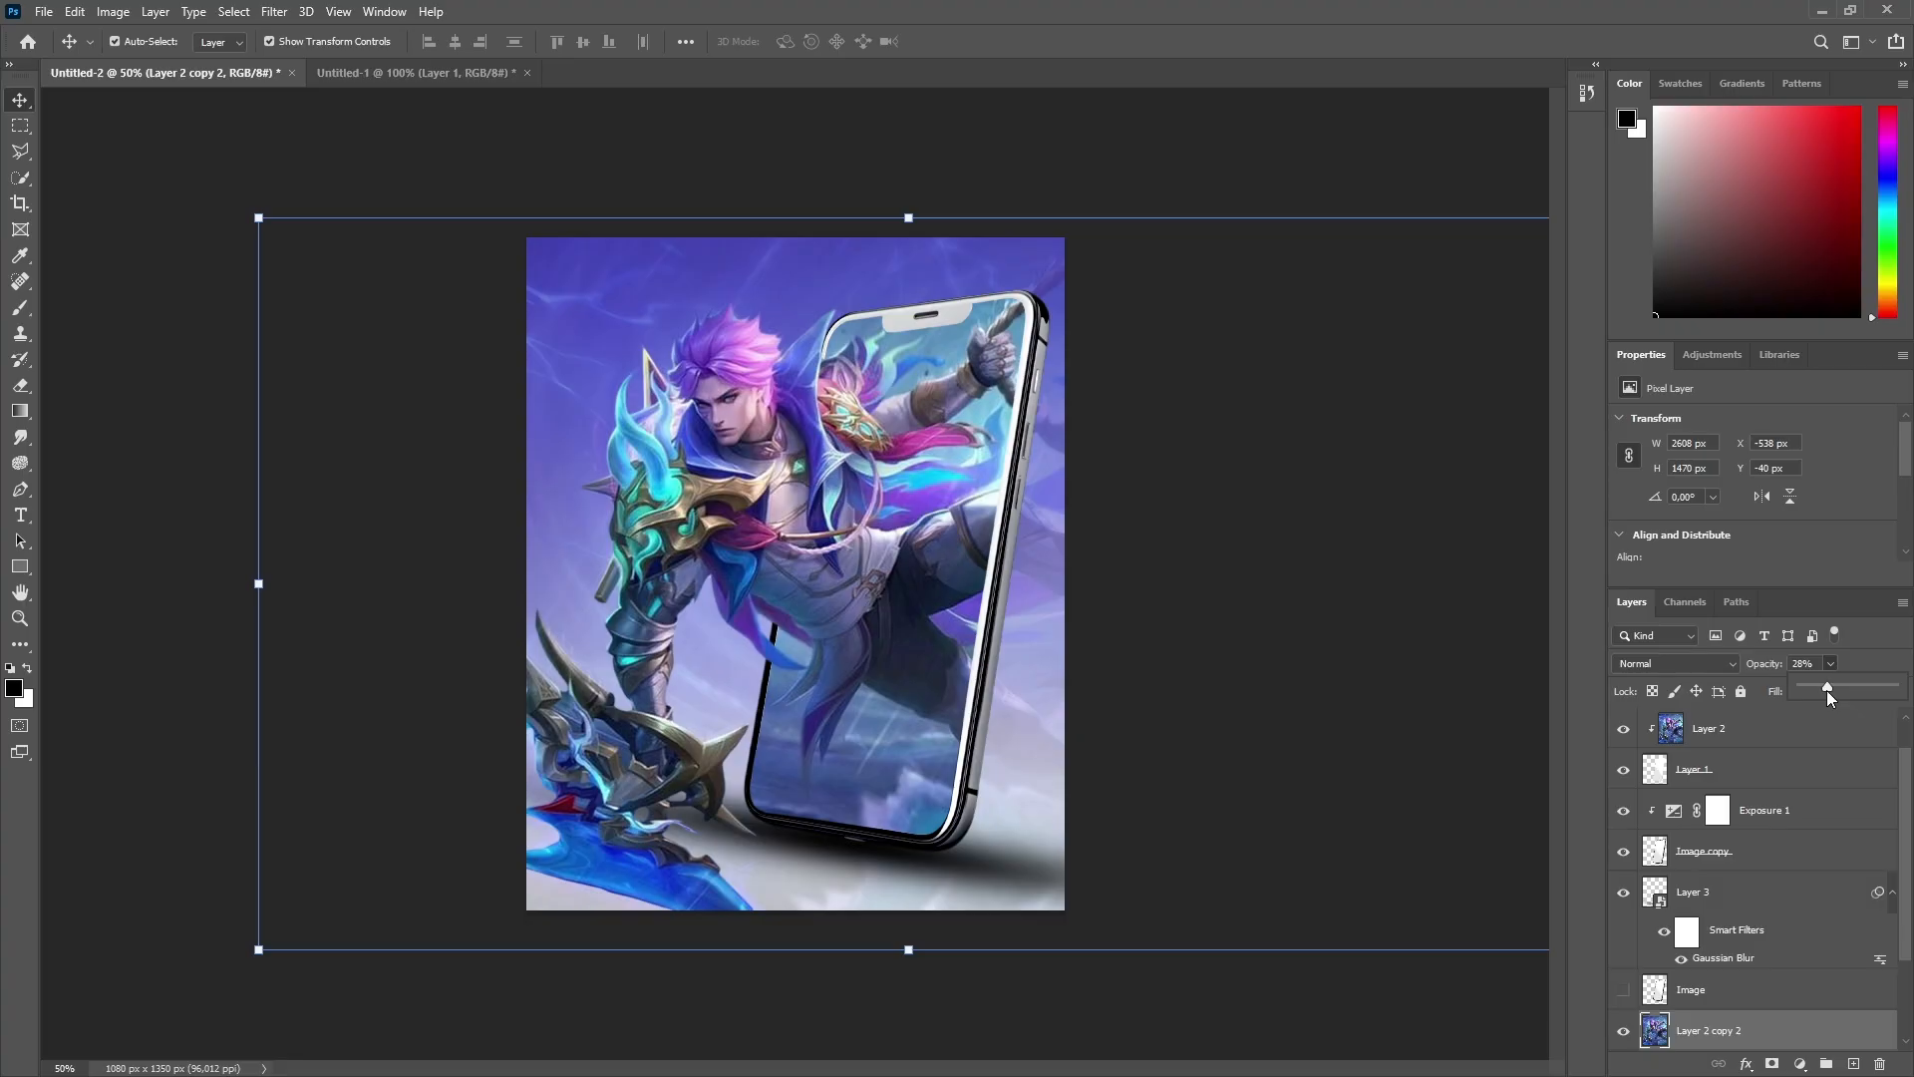
pyautogui.moveTo(1824, 690); pyautogui.dragTo(1850, 691)
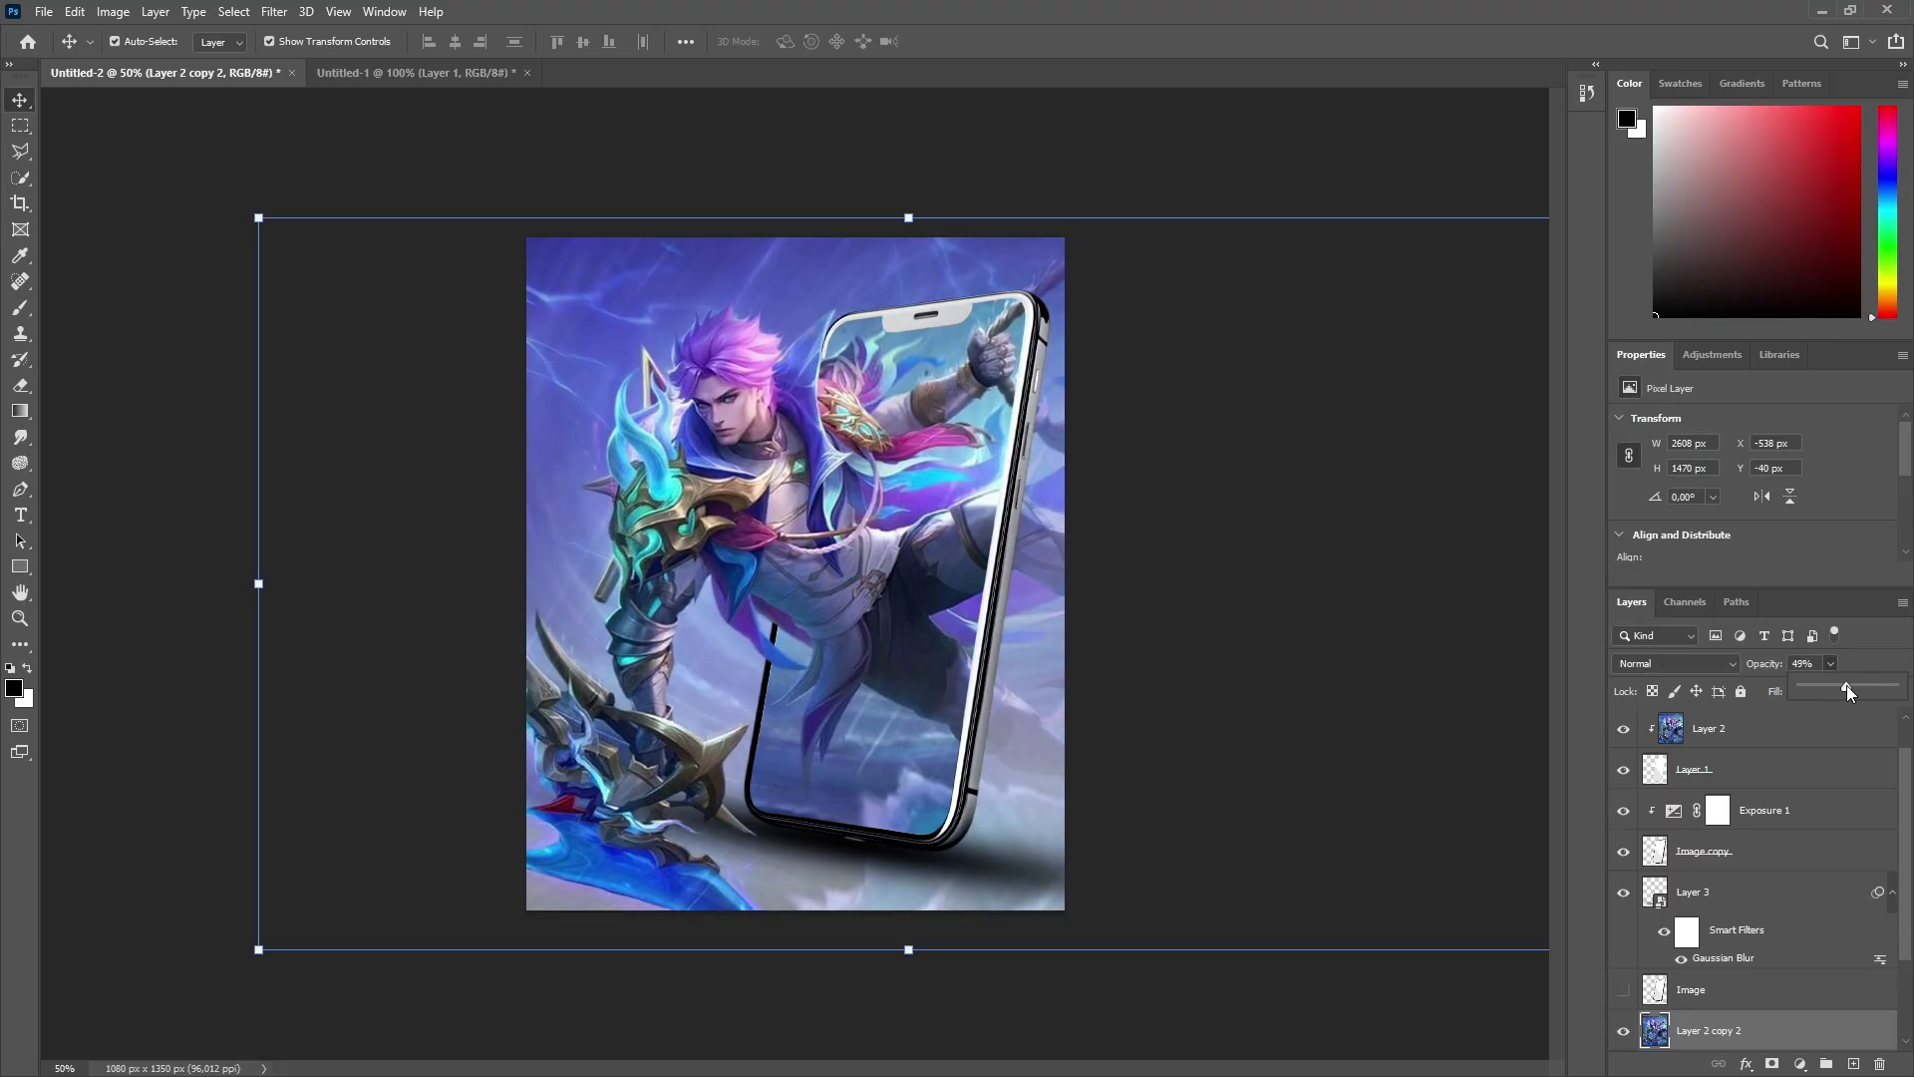
pyautogui.click(910, 167)
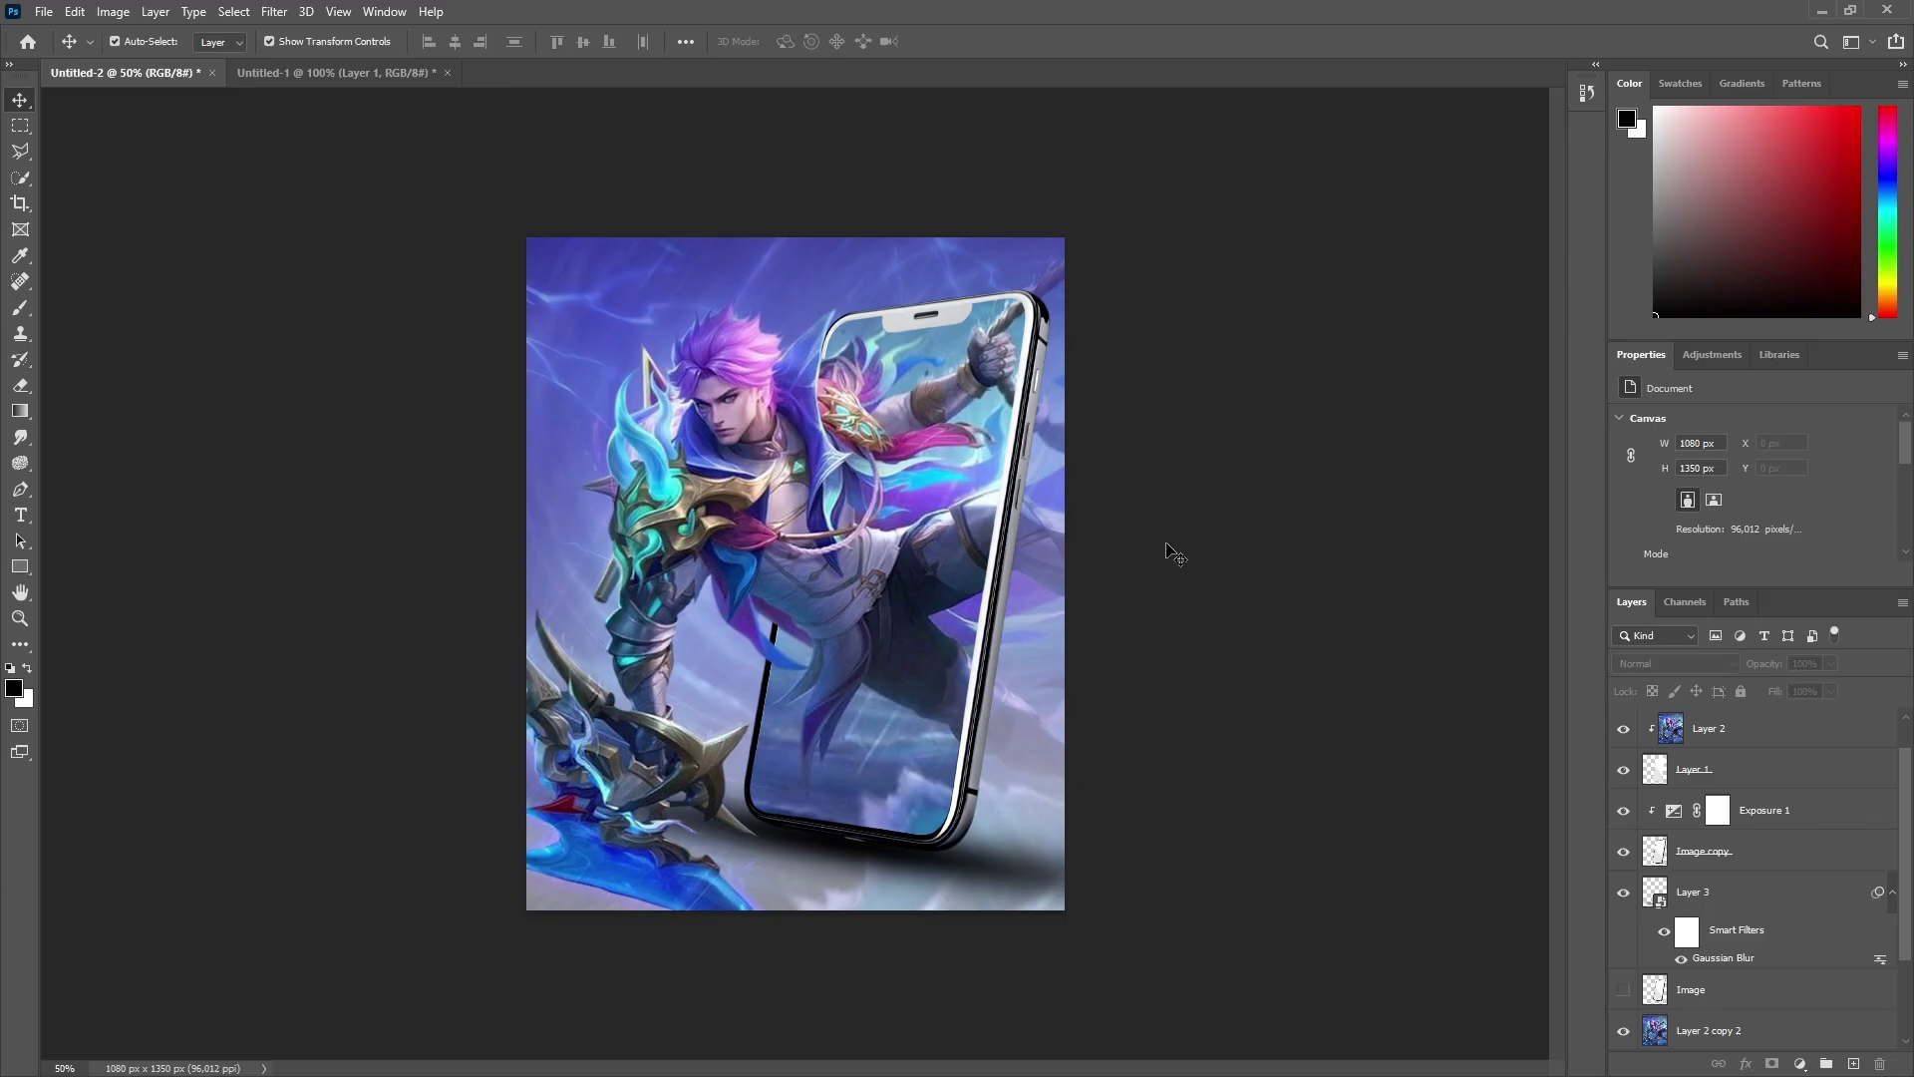
# Step: Add a layer mask to Layer 2 copy 2 and paint out the artwork beside the phone's right edge with a black 300 px brush
pyautogui.click(1099, 543)
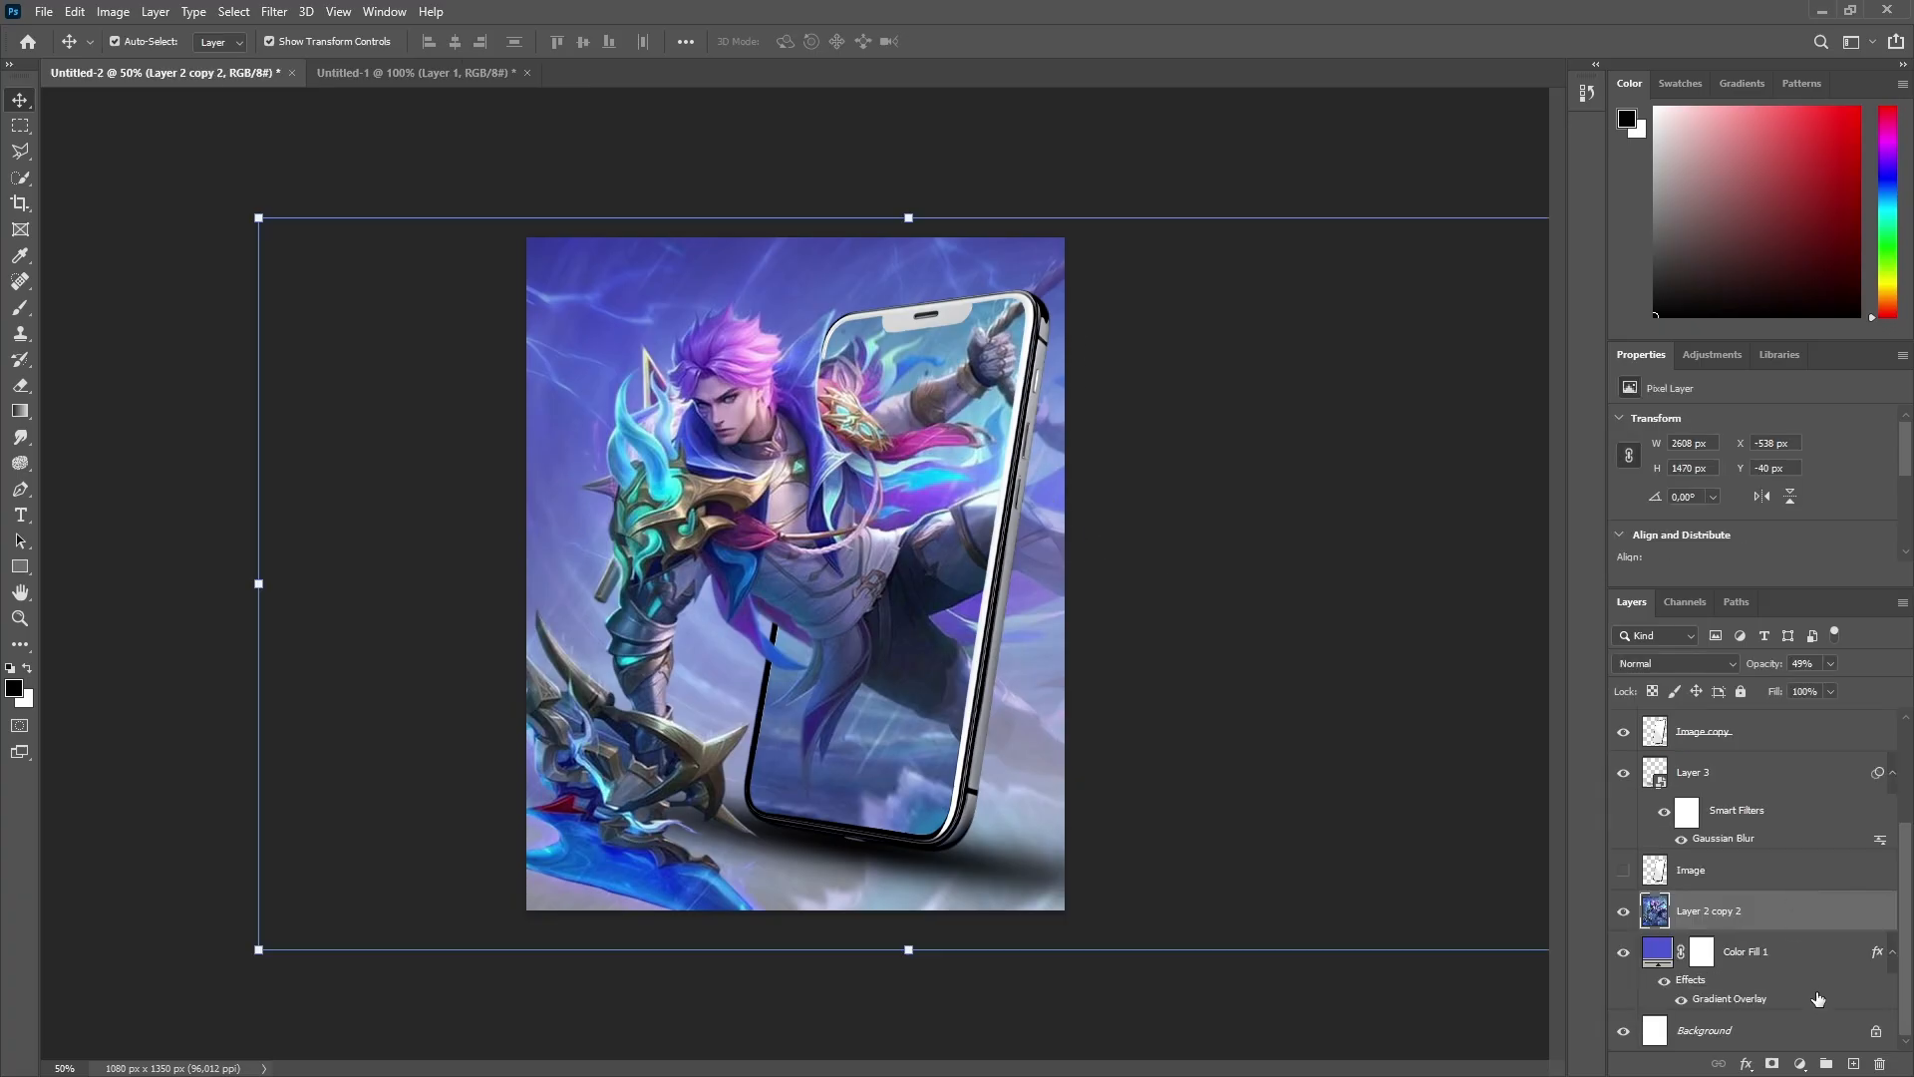
pyautogui.click(20, 307)
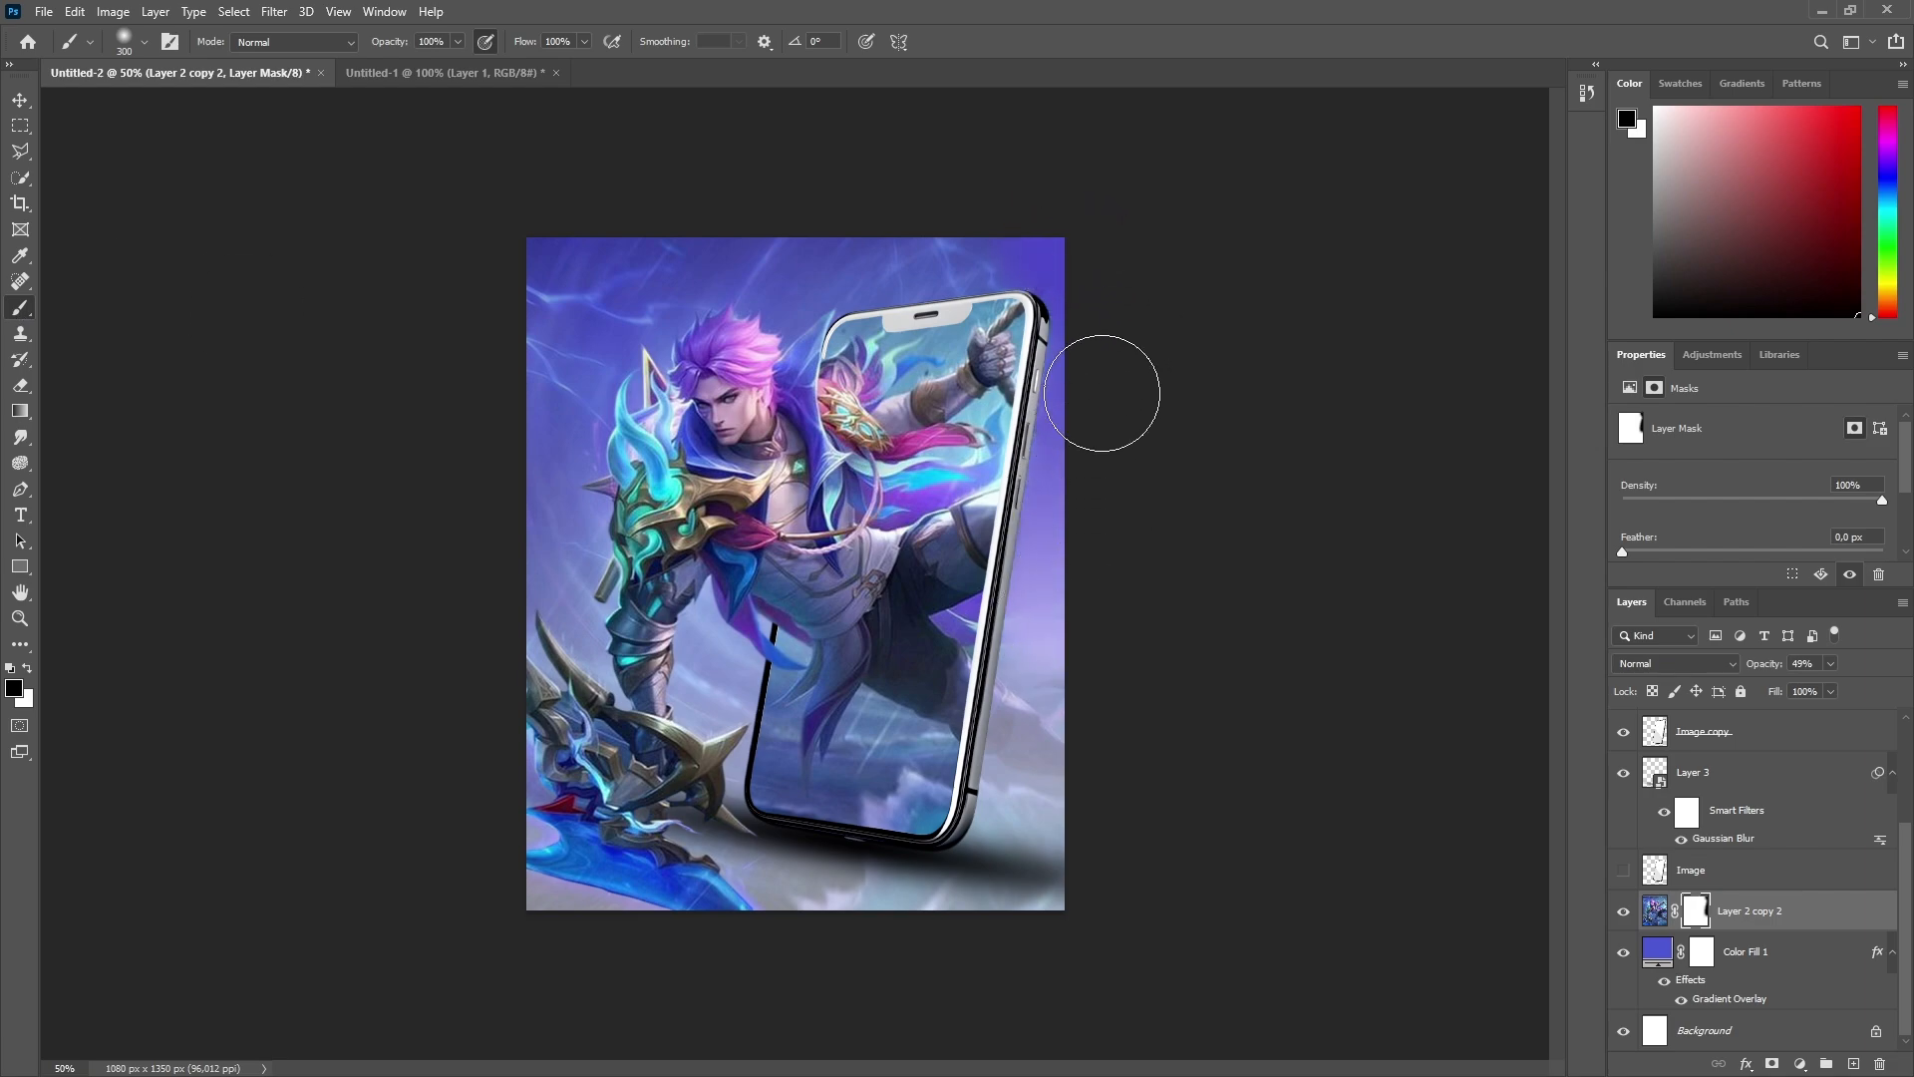
pyautogui.moveTo(1059, 678); pyautogui.dragTo(1029, 738)
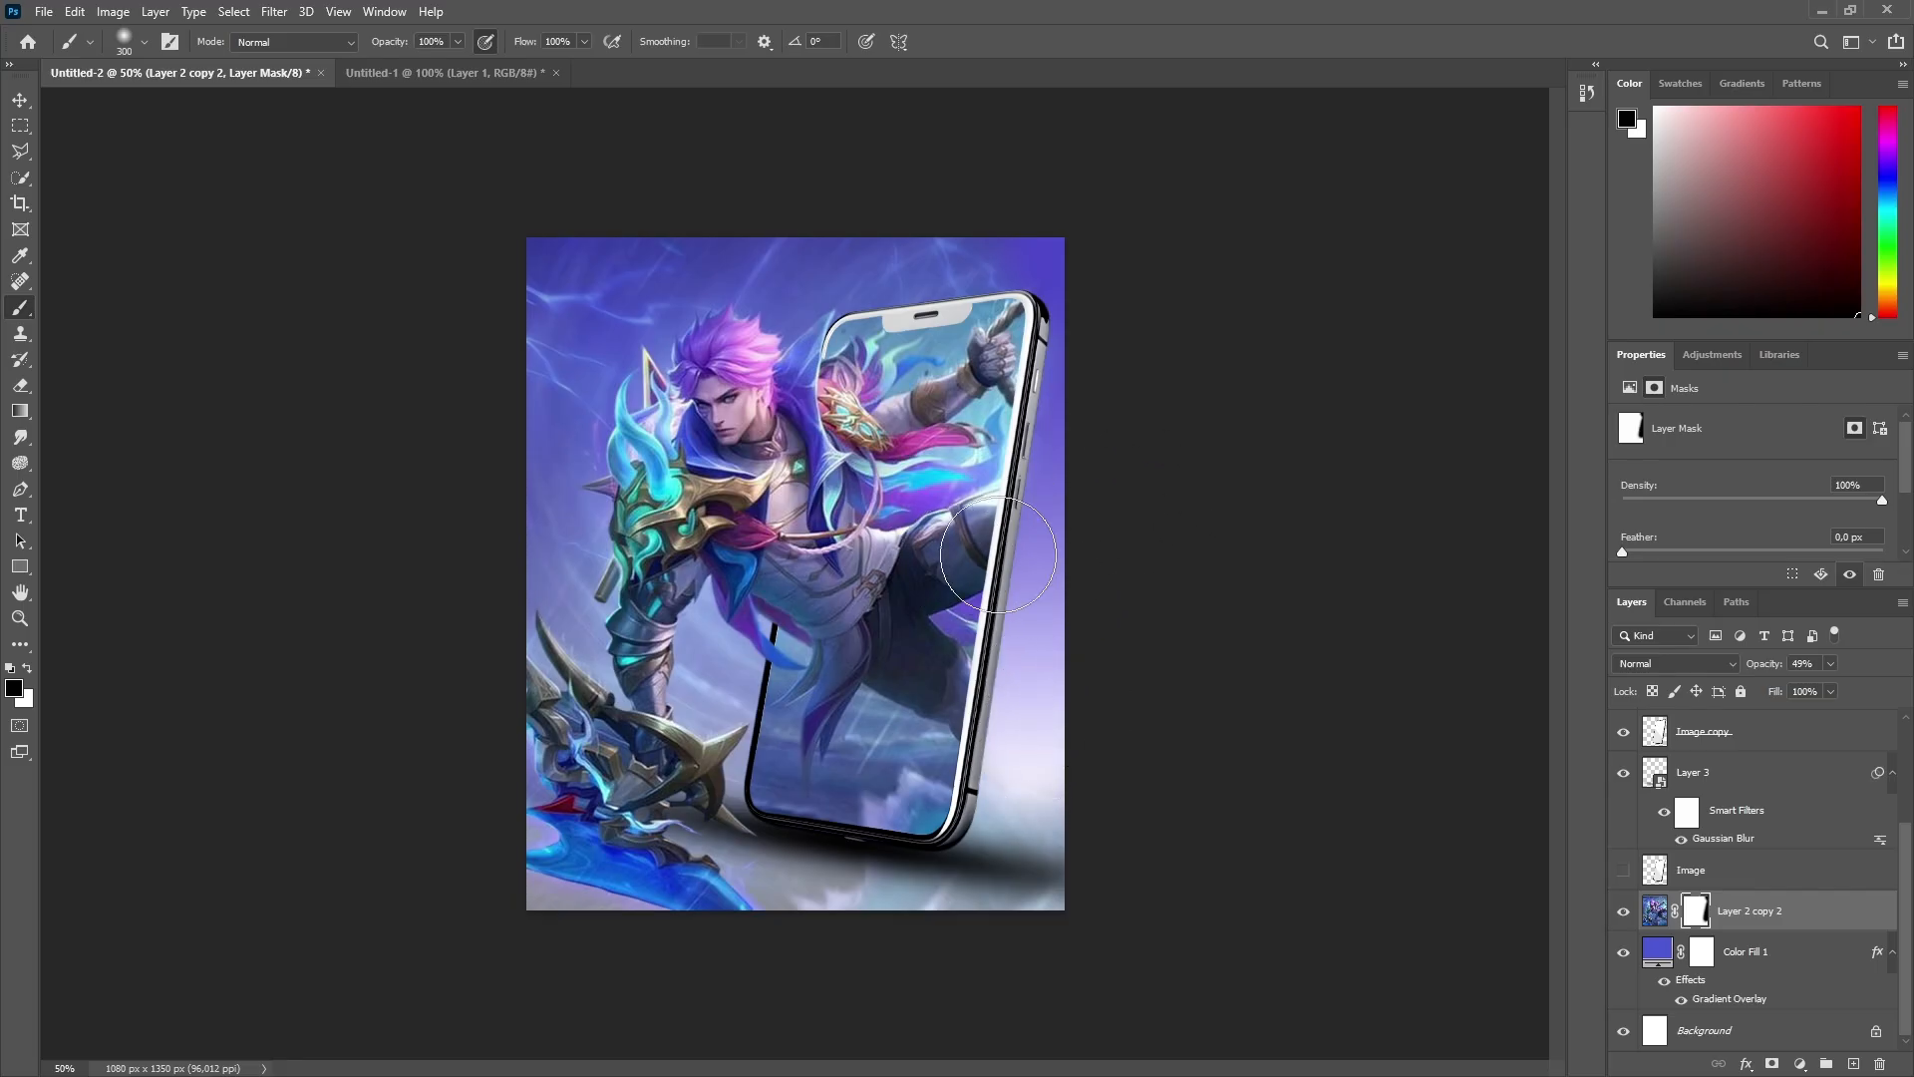
pyautogui.click(20, 100)
pyautogui.click(540, 122)
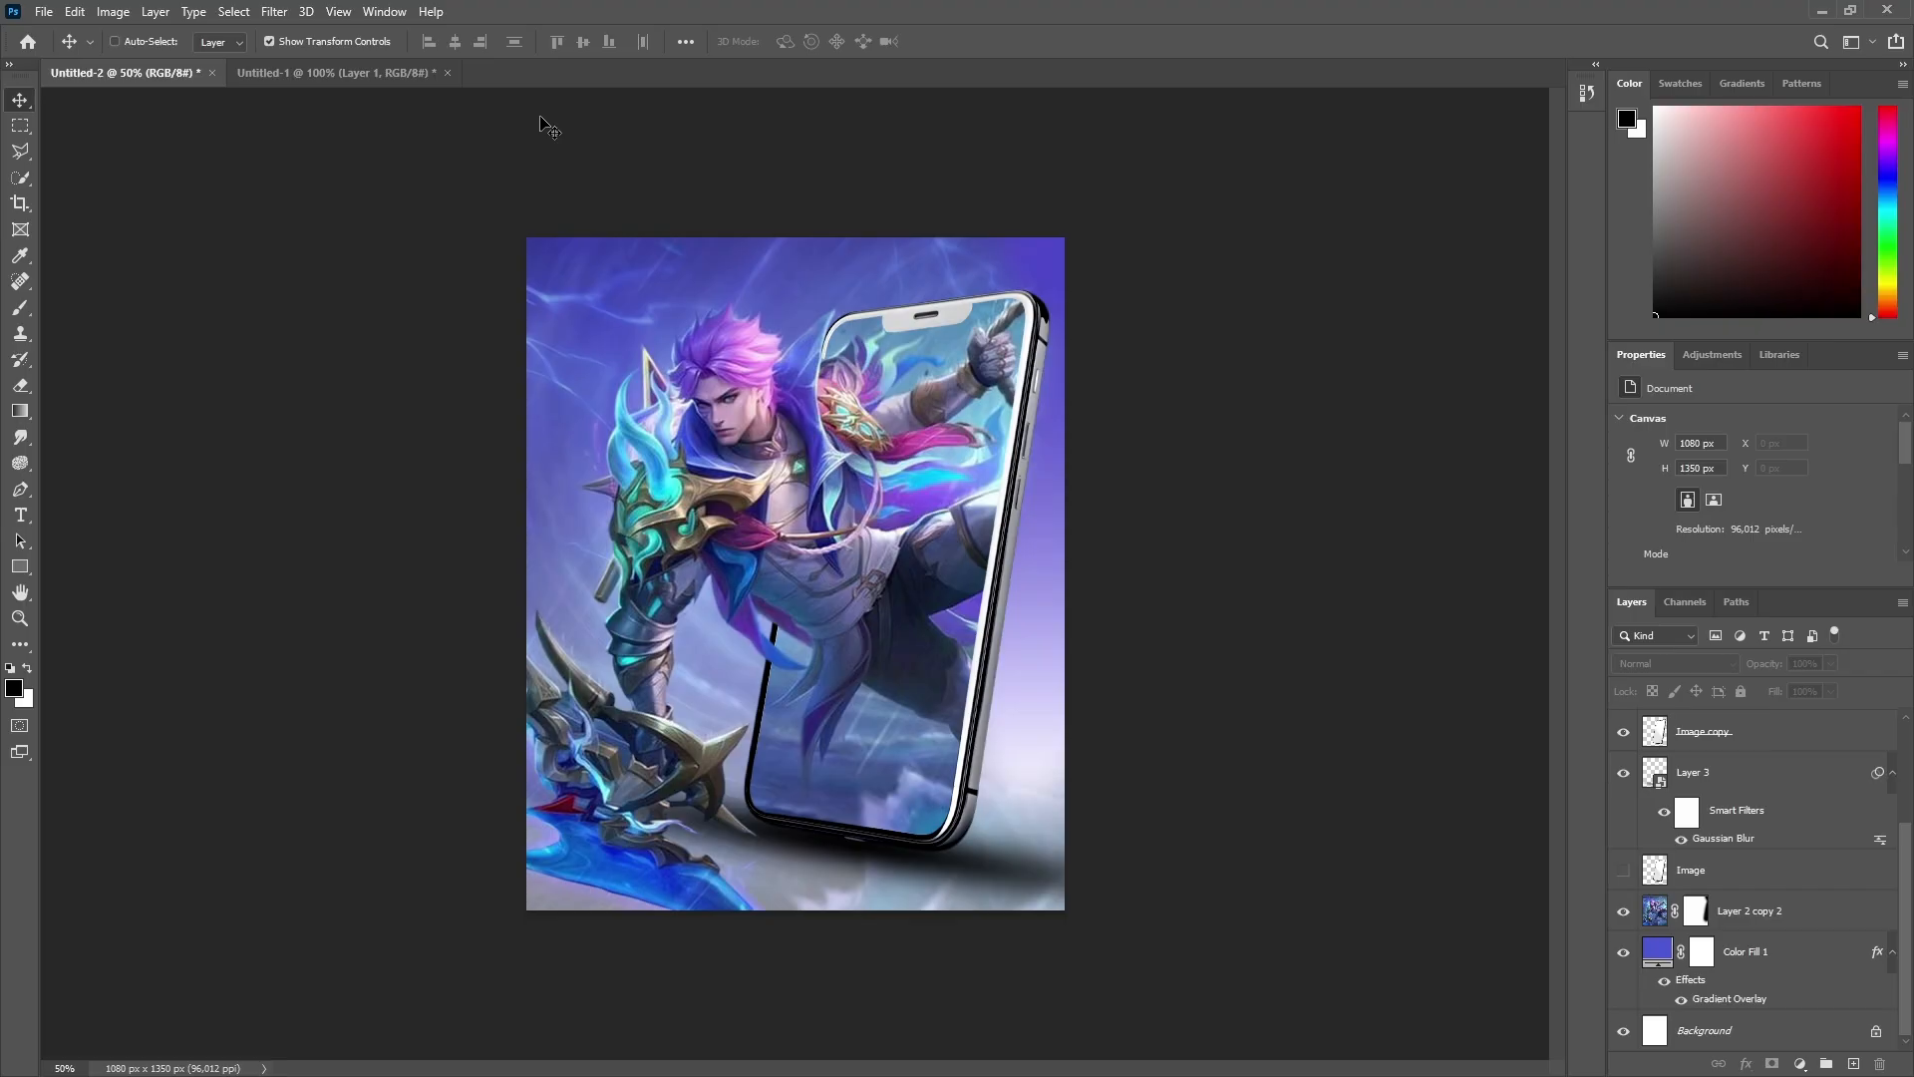
# Step: Undo the brush strokes on Layer 2 copy 2's mask, keeping the blank mask
pyautogui.hotkey('ctrl', 'z')
pyautogui.hotkey('ctrl', 'z')
pyautogui.hotkey('ctrl', 'z')
# Step: Lower the opacity of Layer 2 copy 2 to 26%
pyautogui.scroll(-3, 1785, 797)
pyautogui.click(1755, 911)
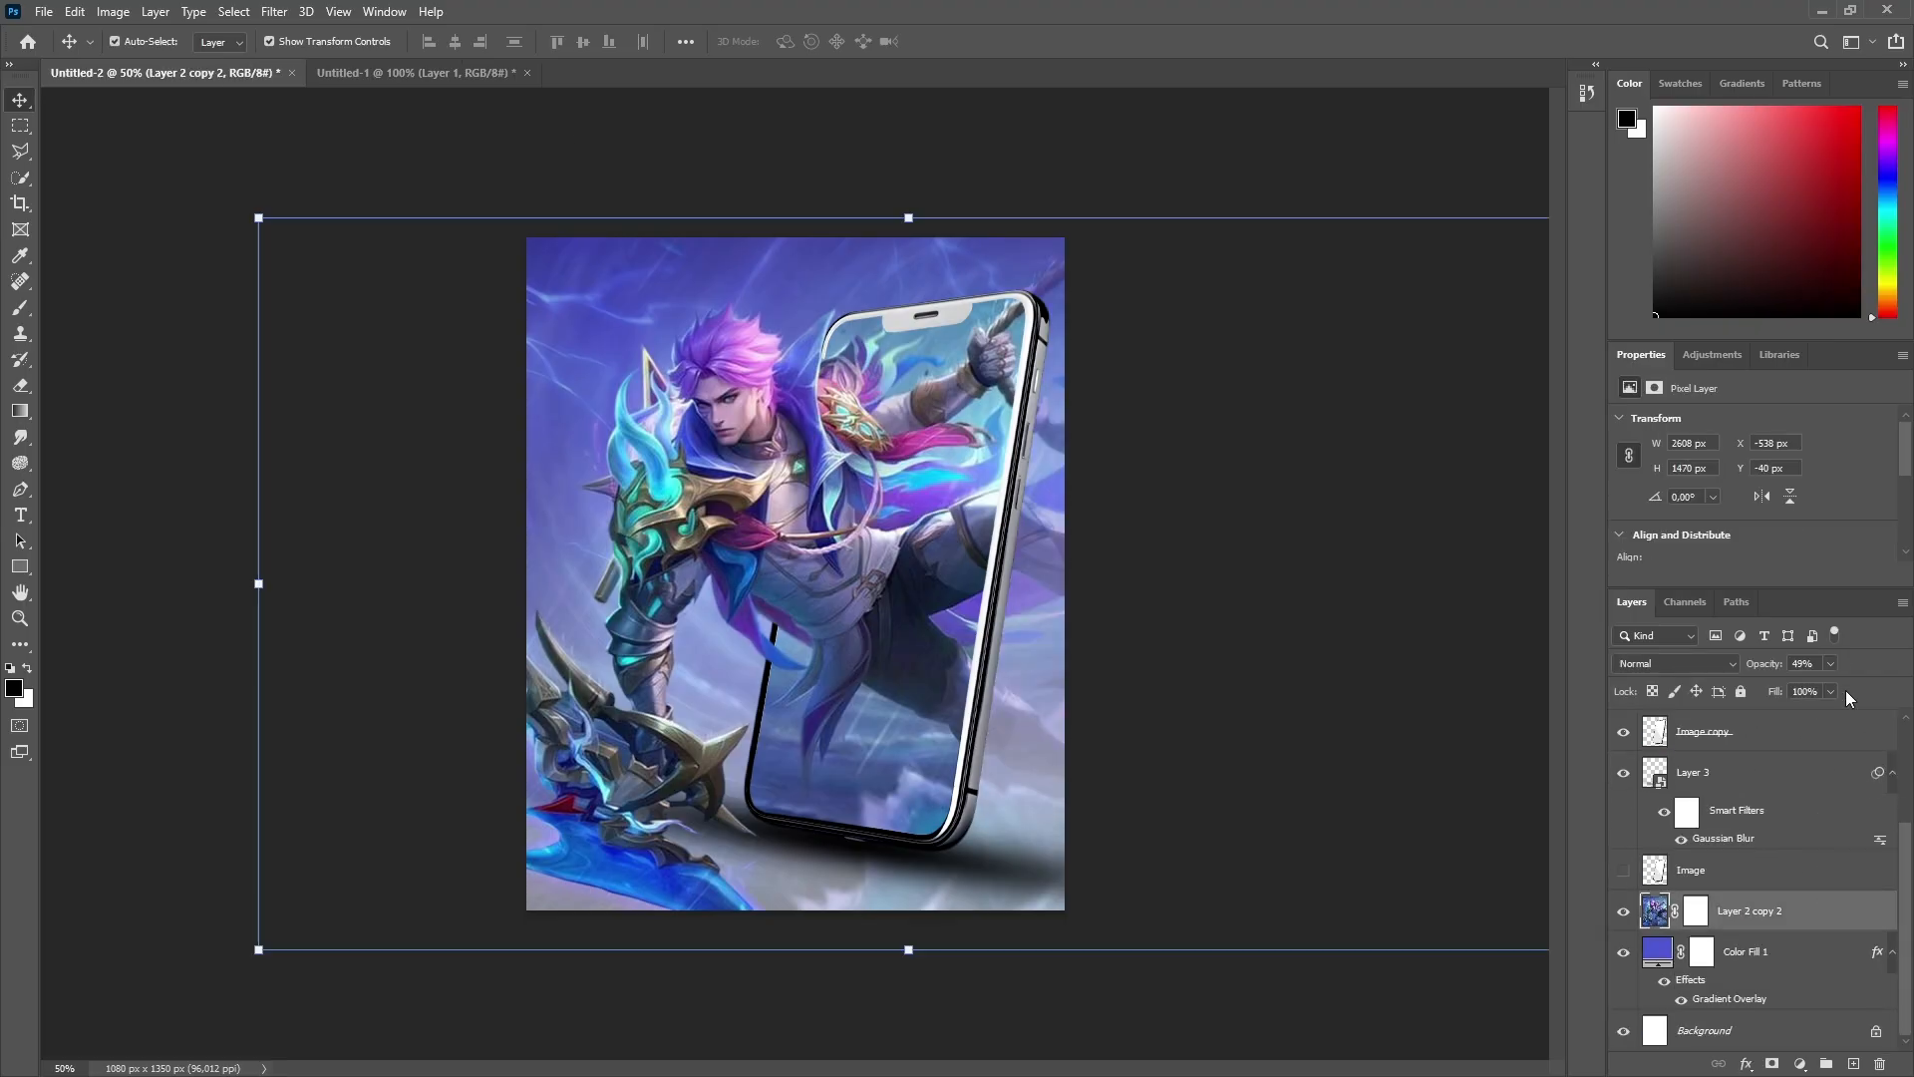
pyautogui.moveTo(1833, 684)
pyautogui.mouseDown()
pyautogui.moveTo(1857, 686)
pyautogui.moveTo(1796, 682)
pyautogui.moveTo(1824, 692)
pyautogui.mouseUp()
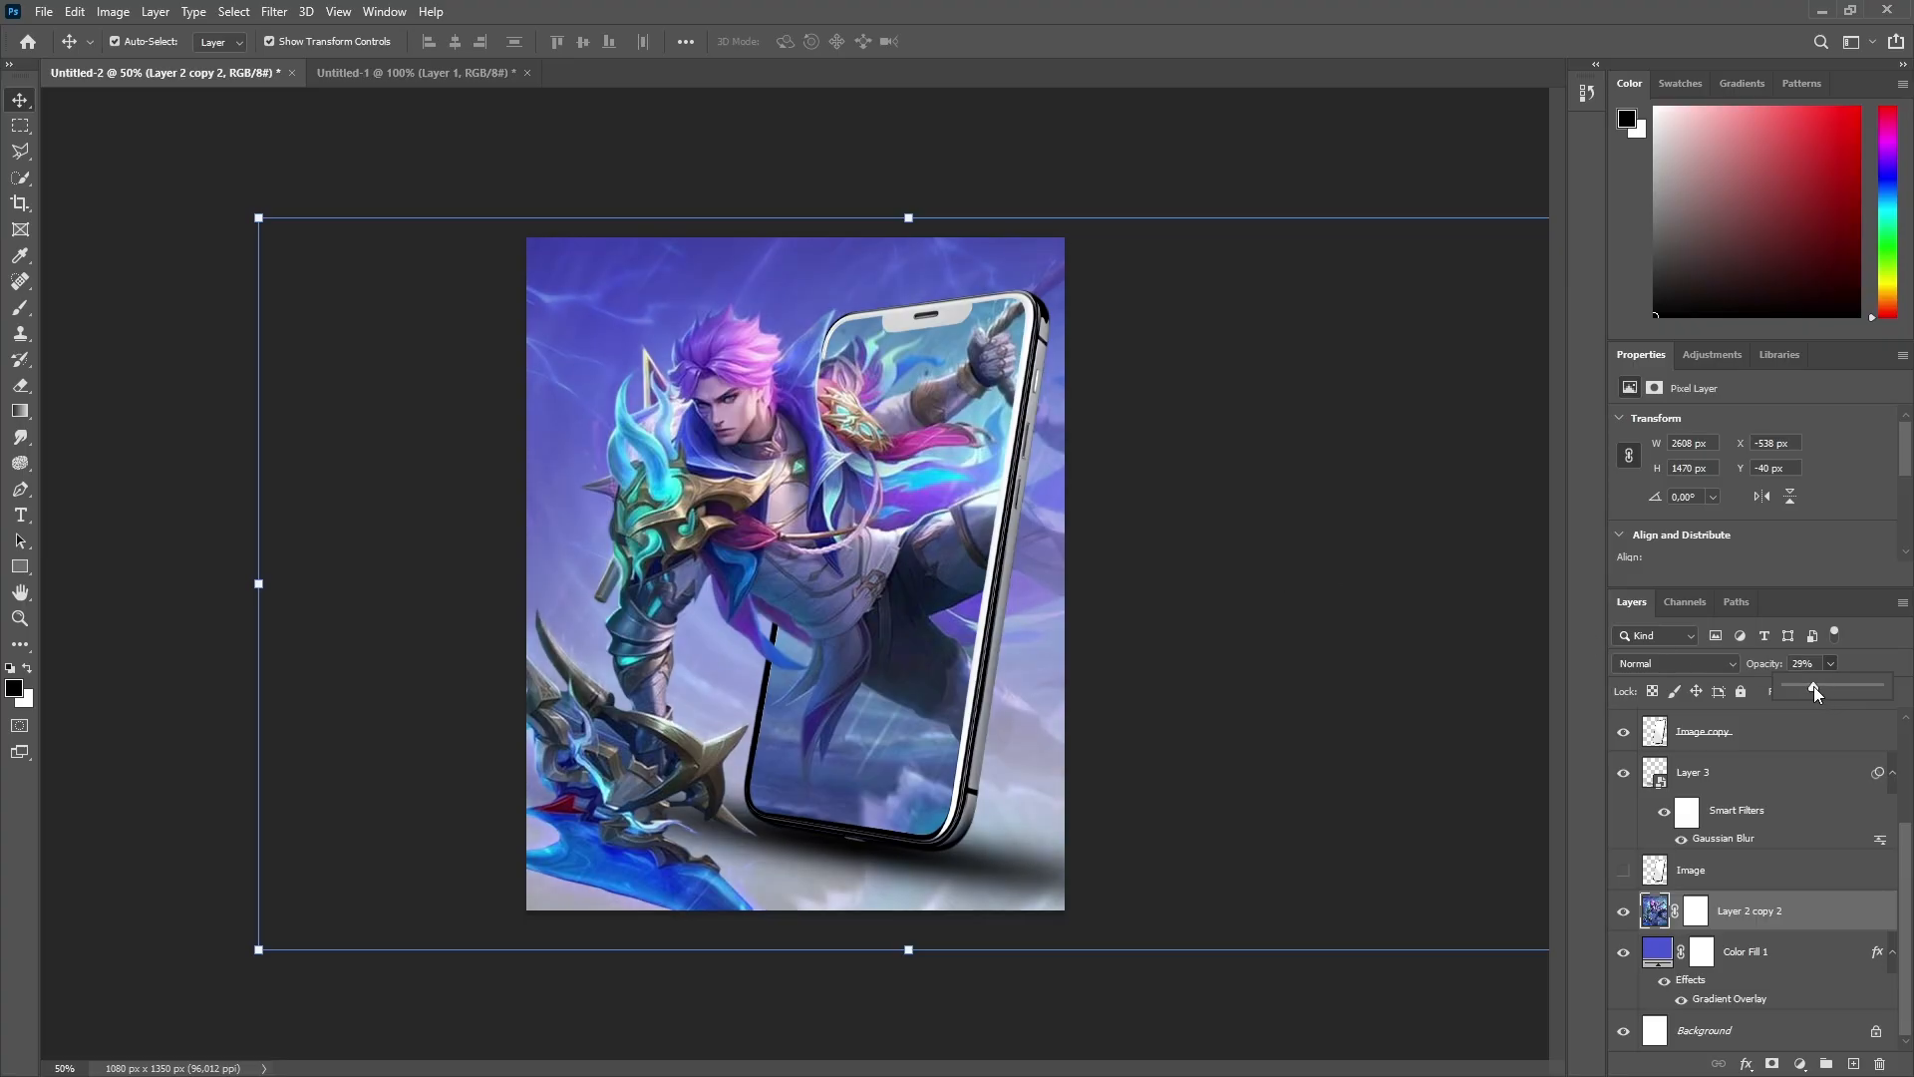
pyautogui.click(797, 156)
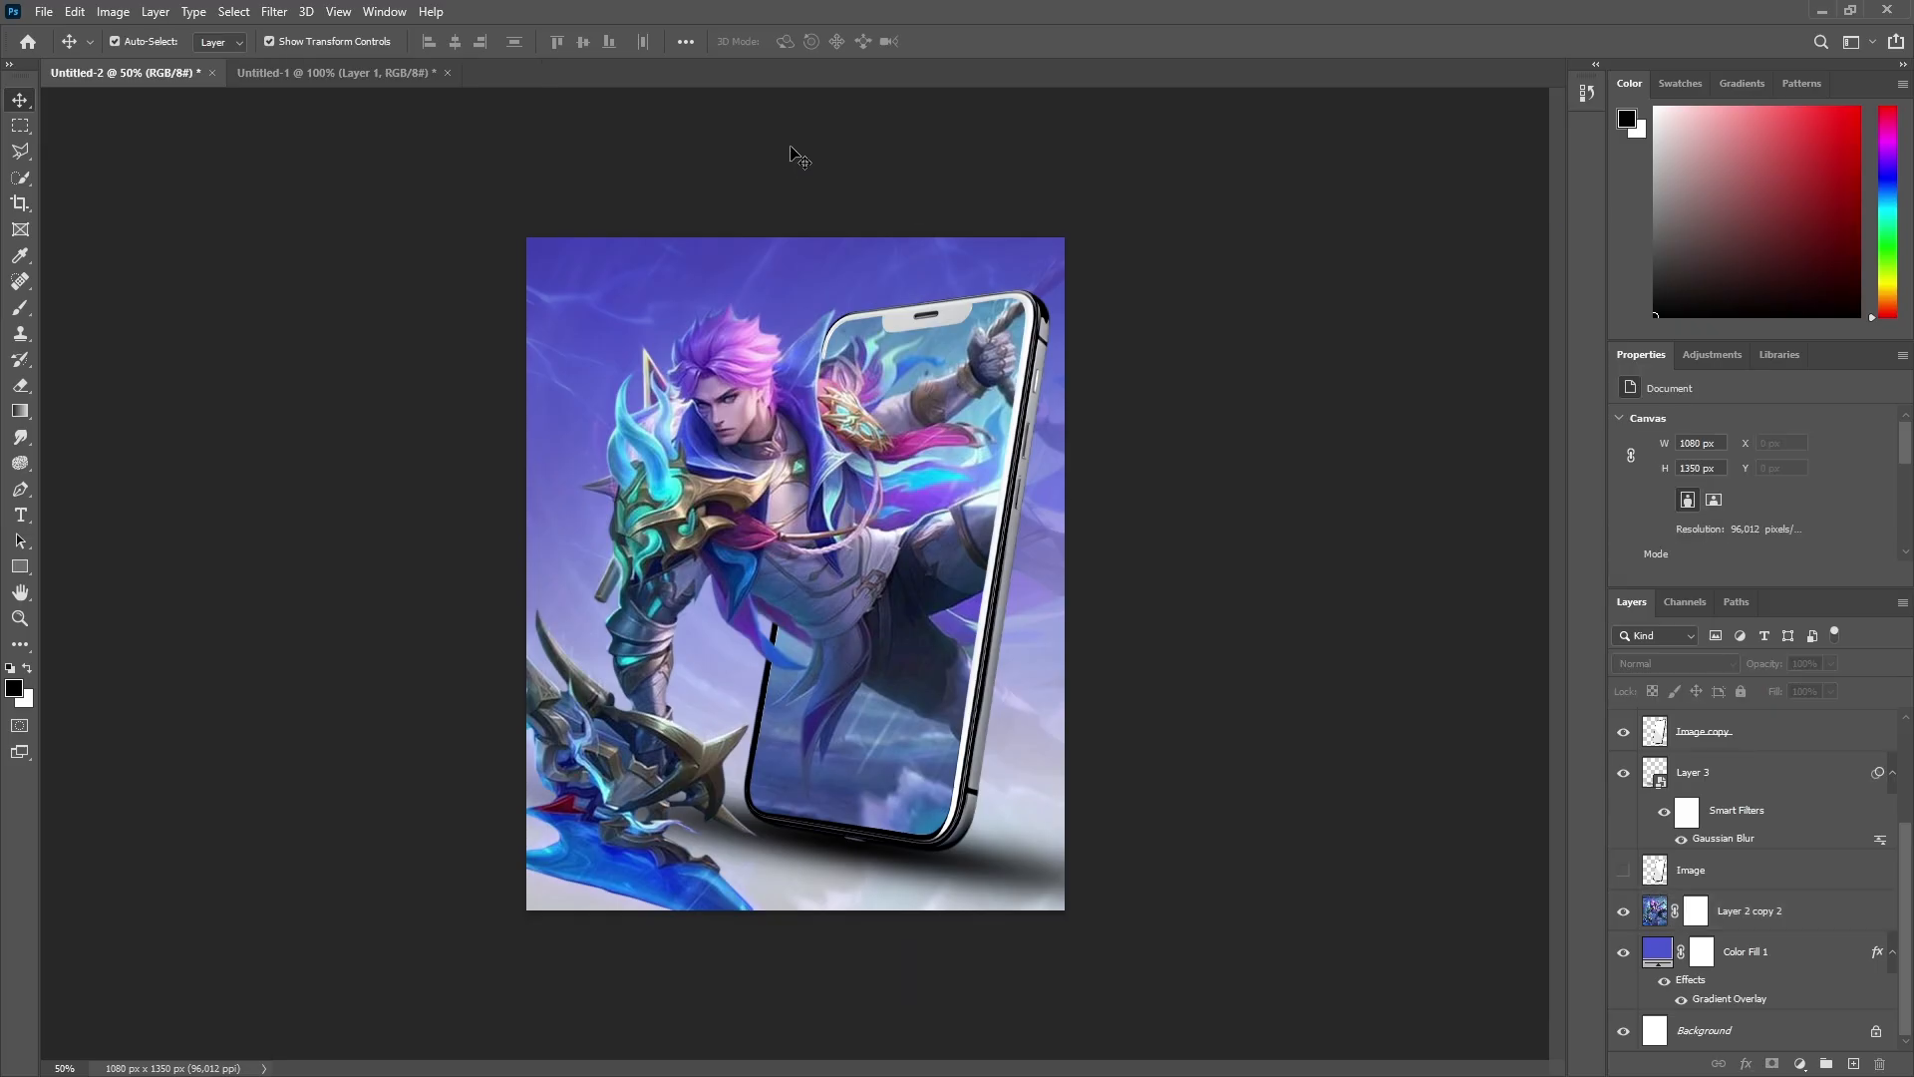
# Step: Compare the composition with the Layer 2 copy 2 background artwork hidden and shown
pyautogui.hotkey('ctrl', '+')
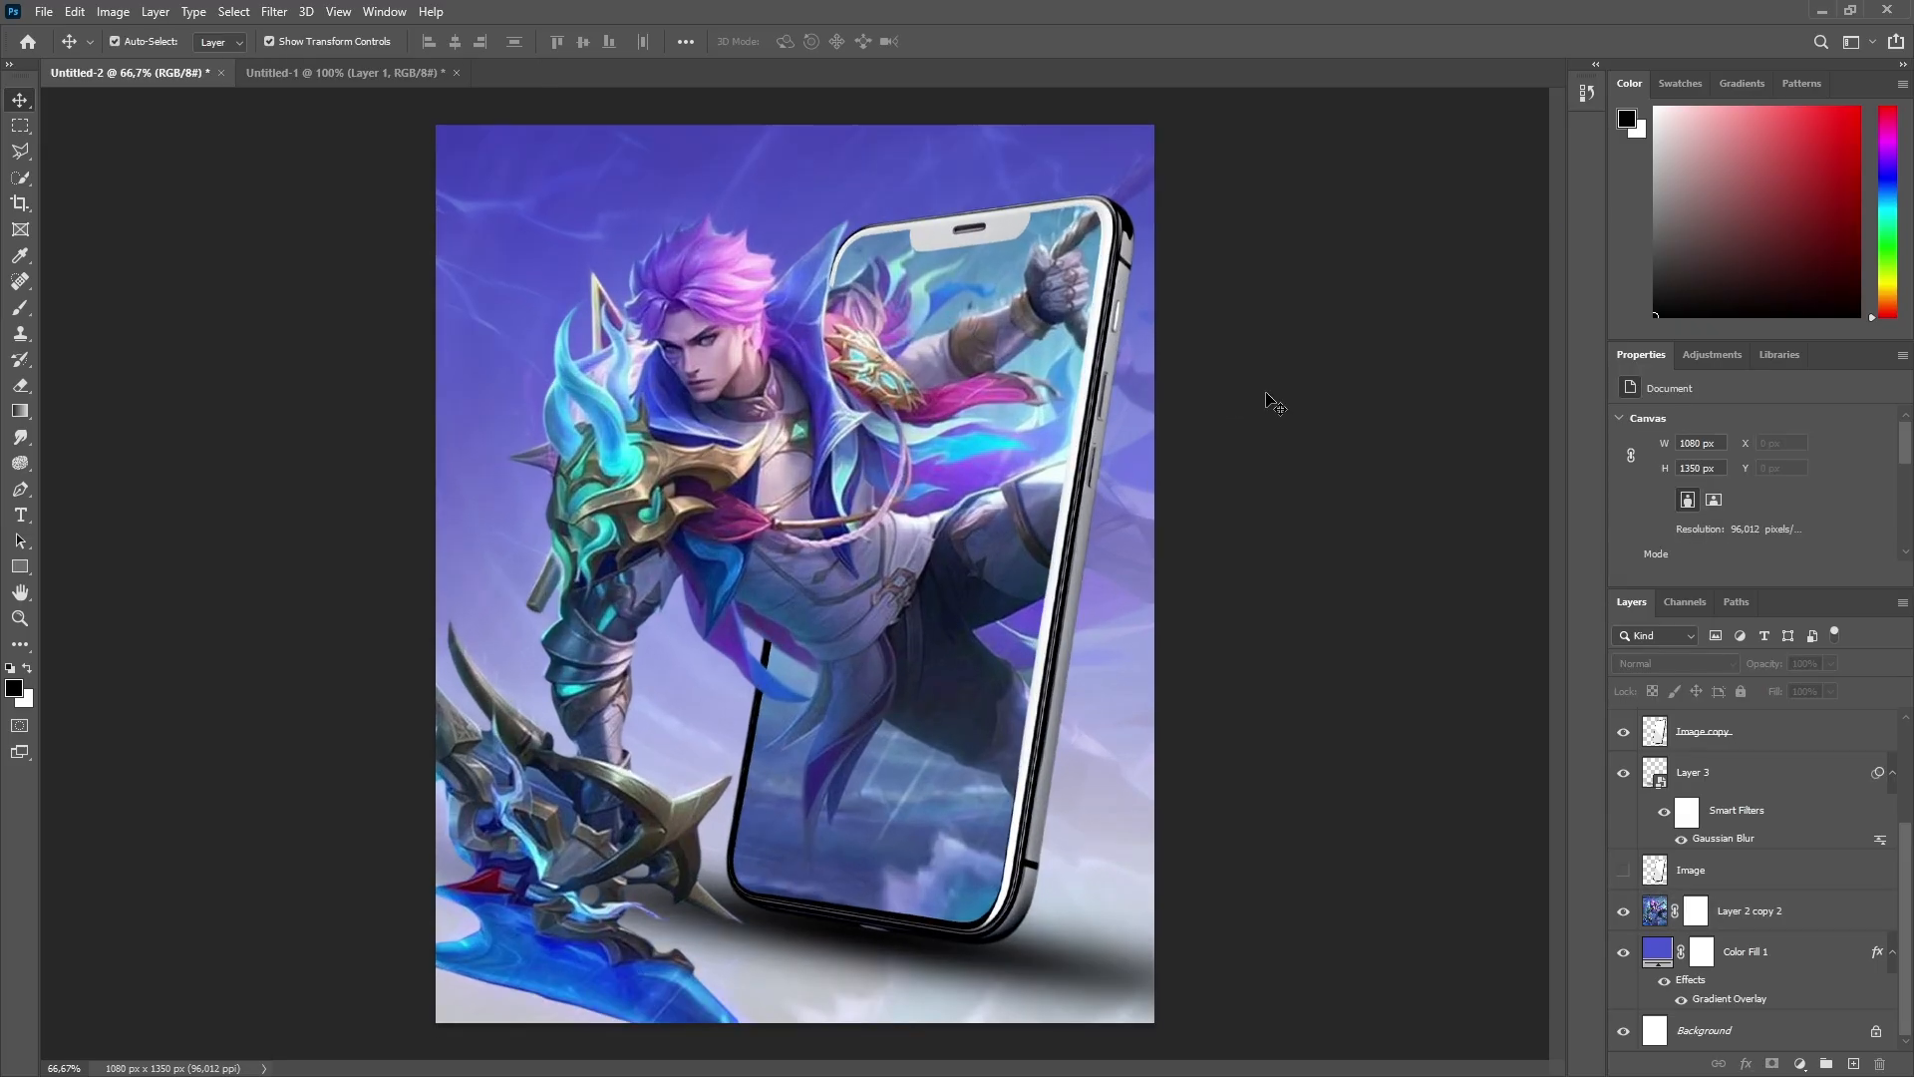
pyautogui.hotkey('ctrl', '-')
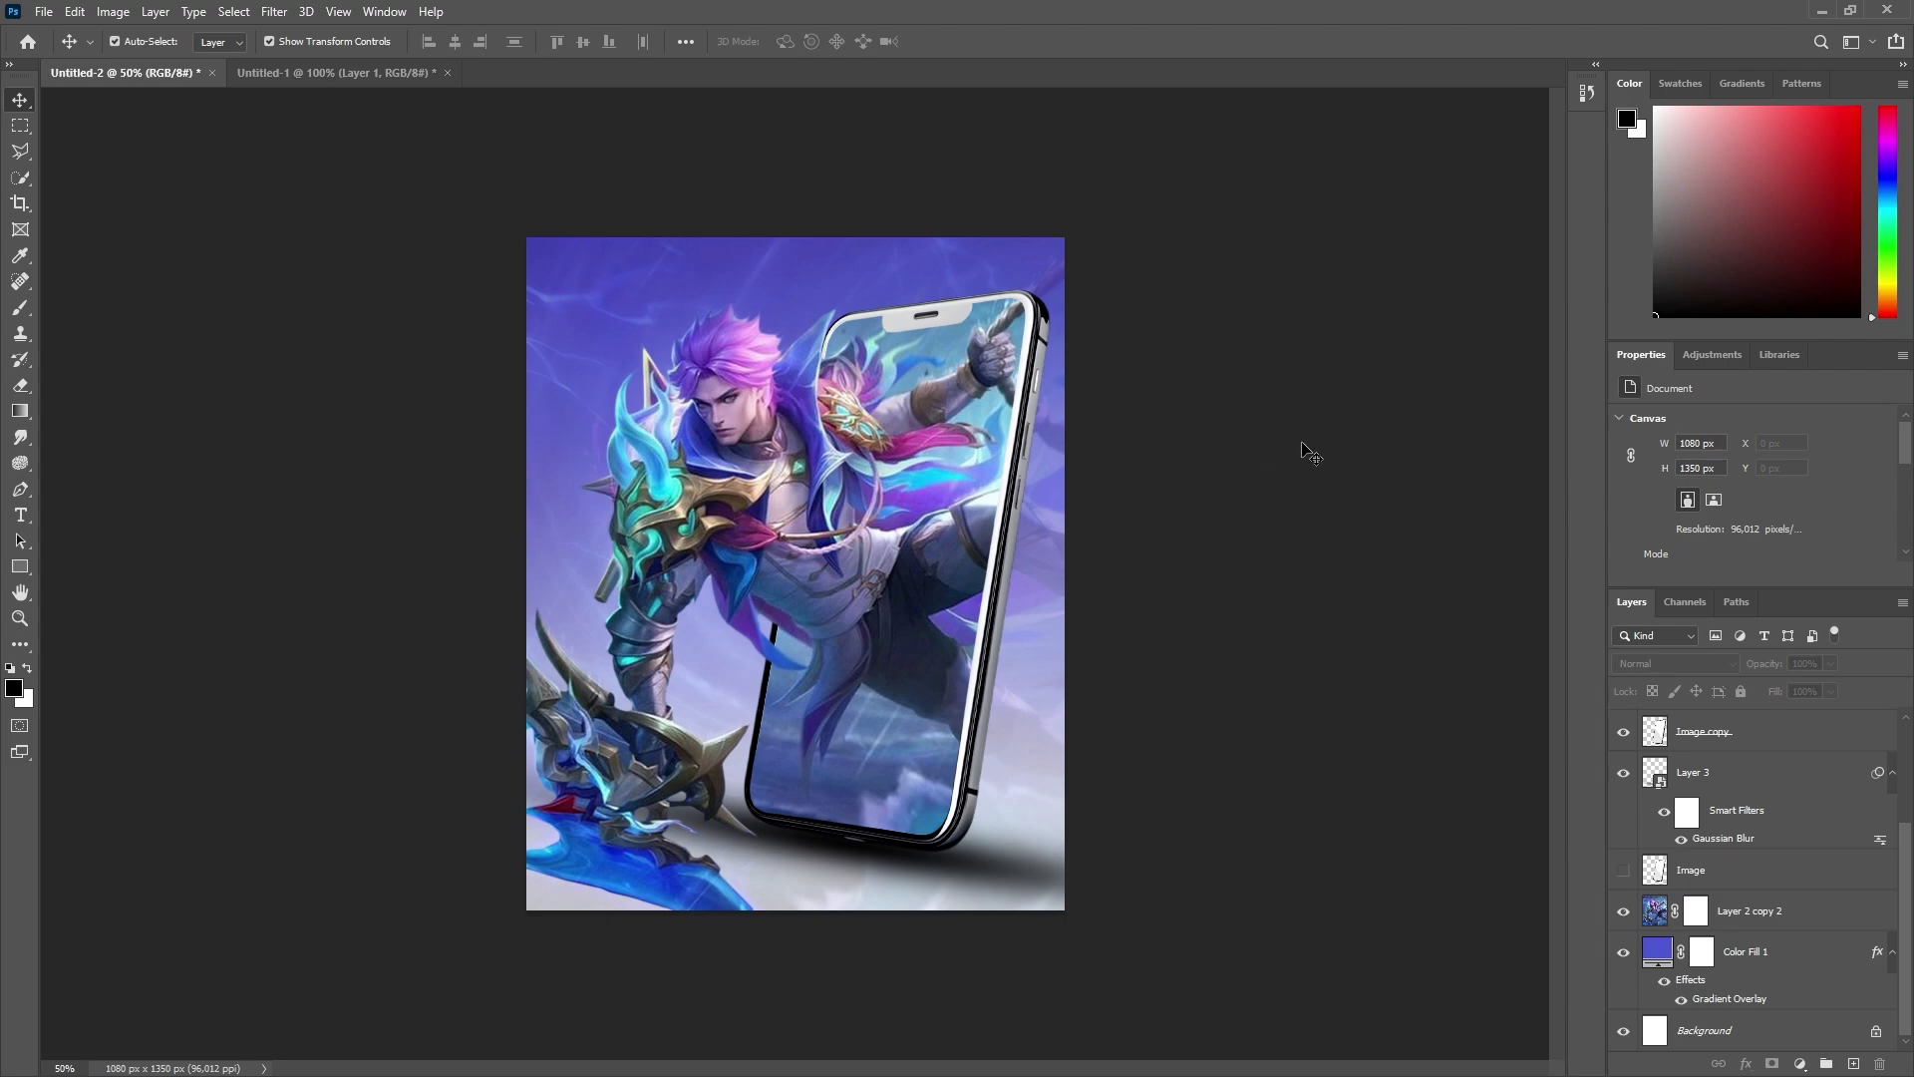
pyautogui.click(1622, 913)
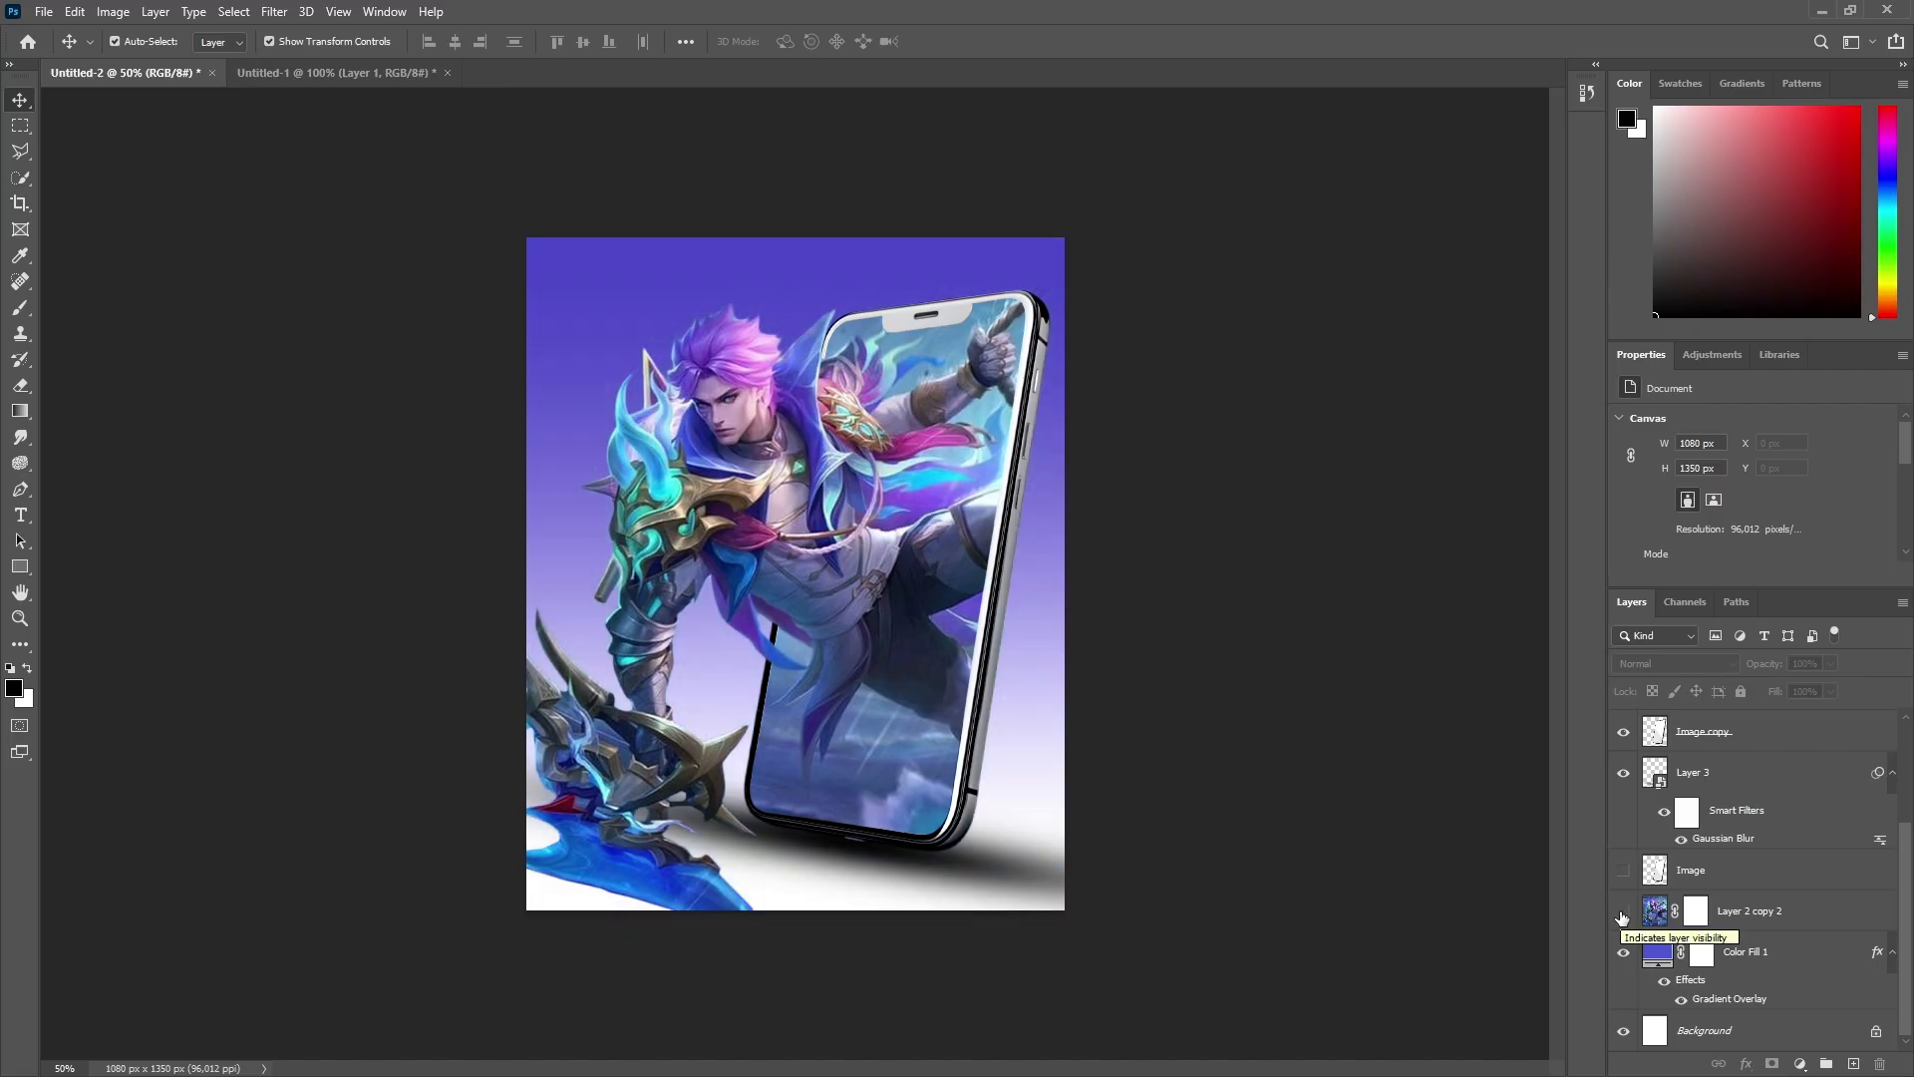
pyautogui.click(1623, 912)
pyautogui.click(1622, 912)
pyautogui.click(1622, 913)
pyautogui.click(1622, 913)
pyautogui.click(1622, 913)
# Step: Paint black on Layer 2 copy 2's mask with a 150 px brush to hide the faded artwork beside the phone's upper right edge
pyautogui.hotkey('ctrl', '+')
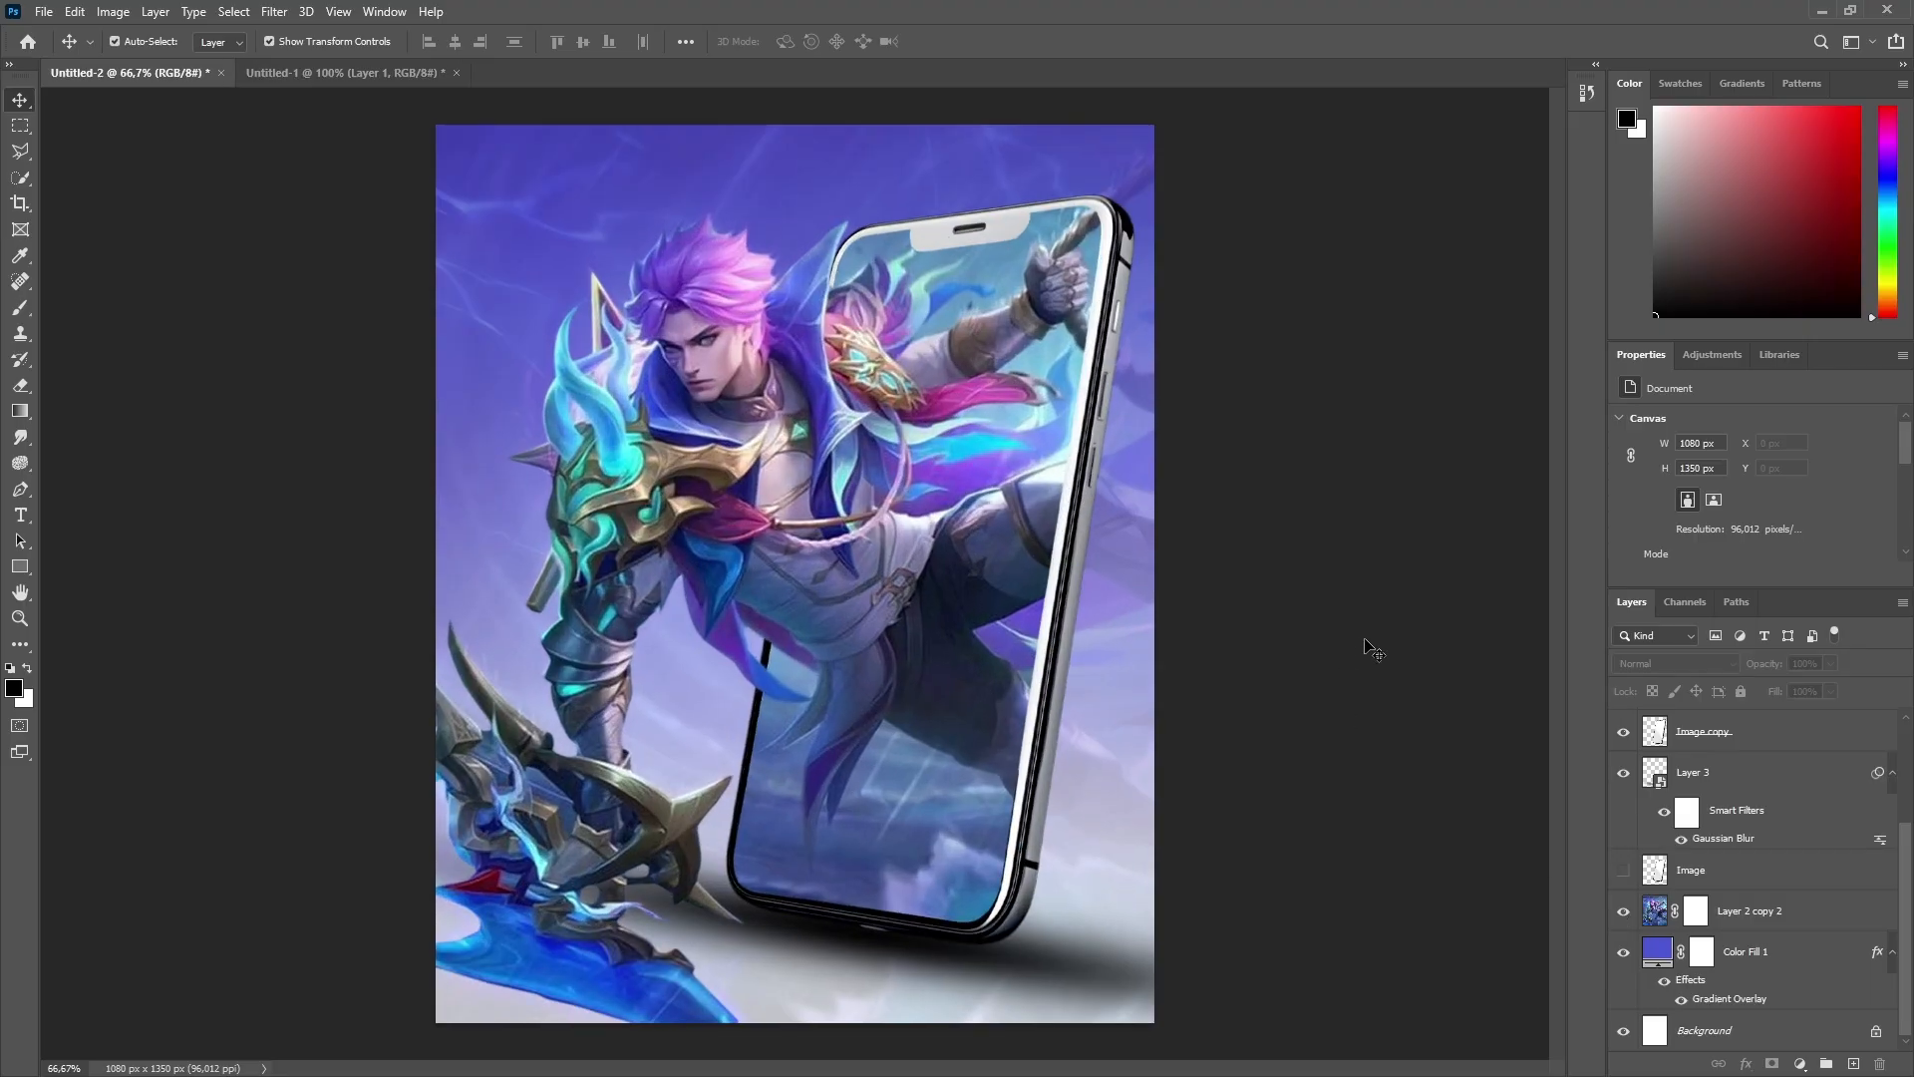
pyautogui.click(1658, 913)
pyautogui.press('b')
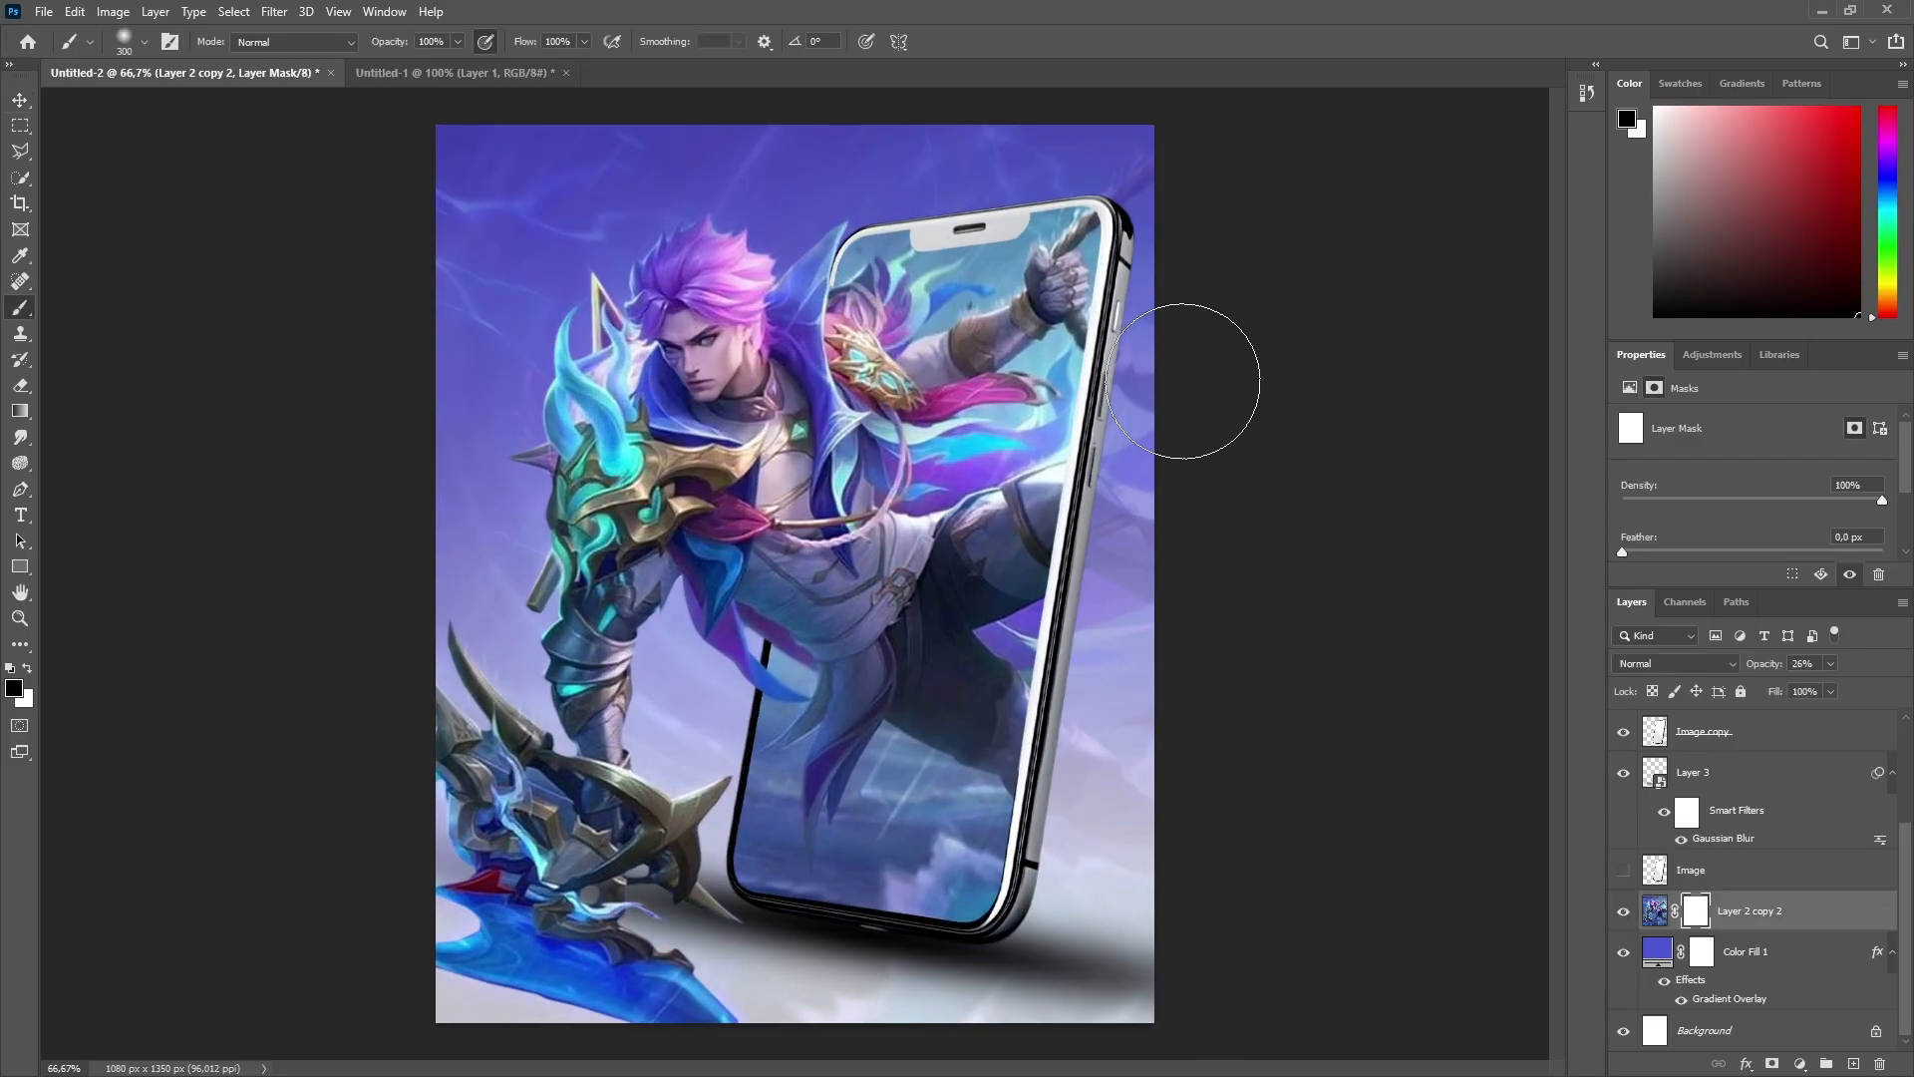
pyautogui.press('[')
pyautogui.press('[')
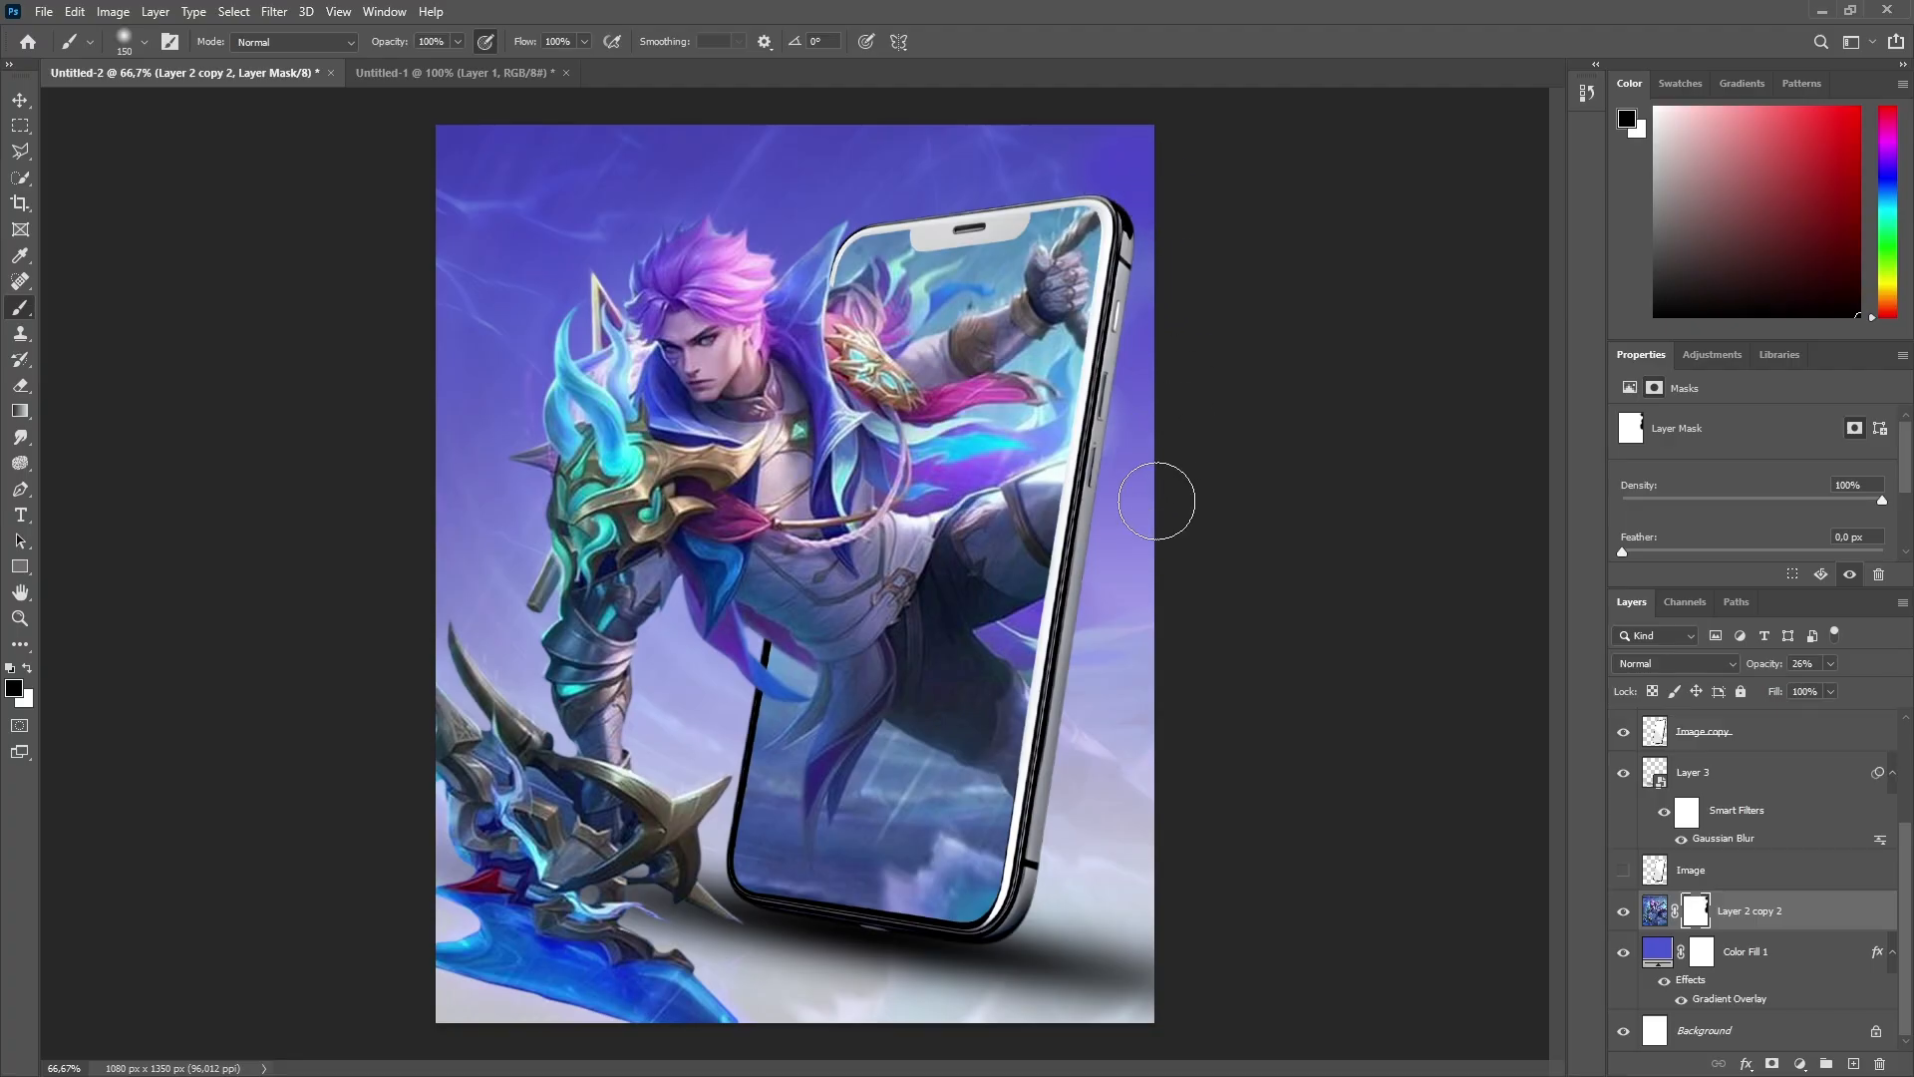
# Step: Extend the black mask painting on Layer 2 copy 2 down along the phone's lower right edge
pyautogui.click(20, 333)
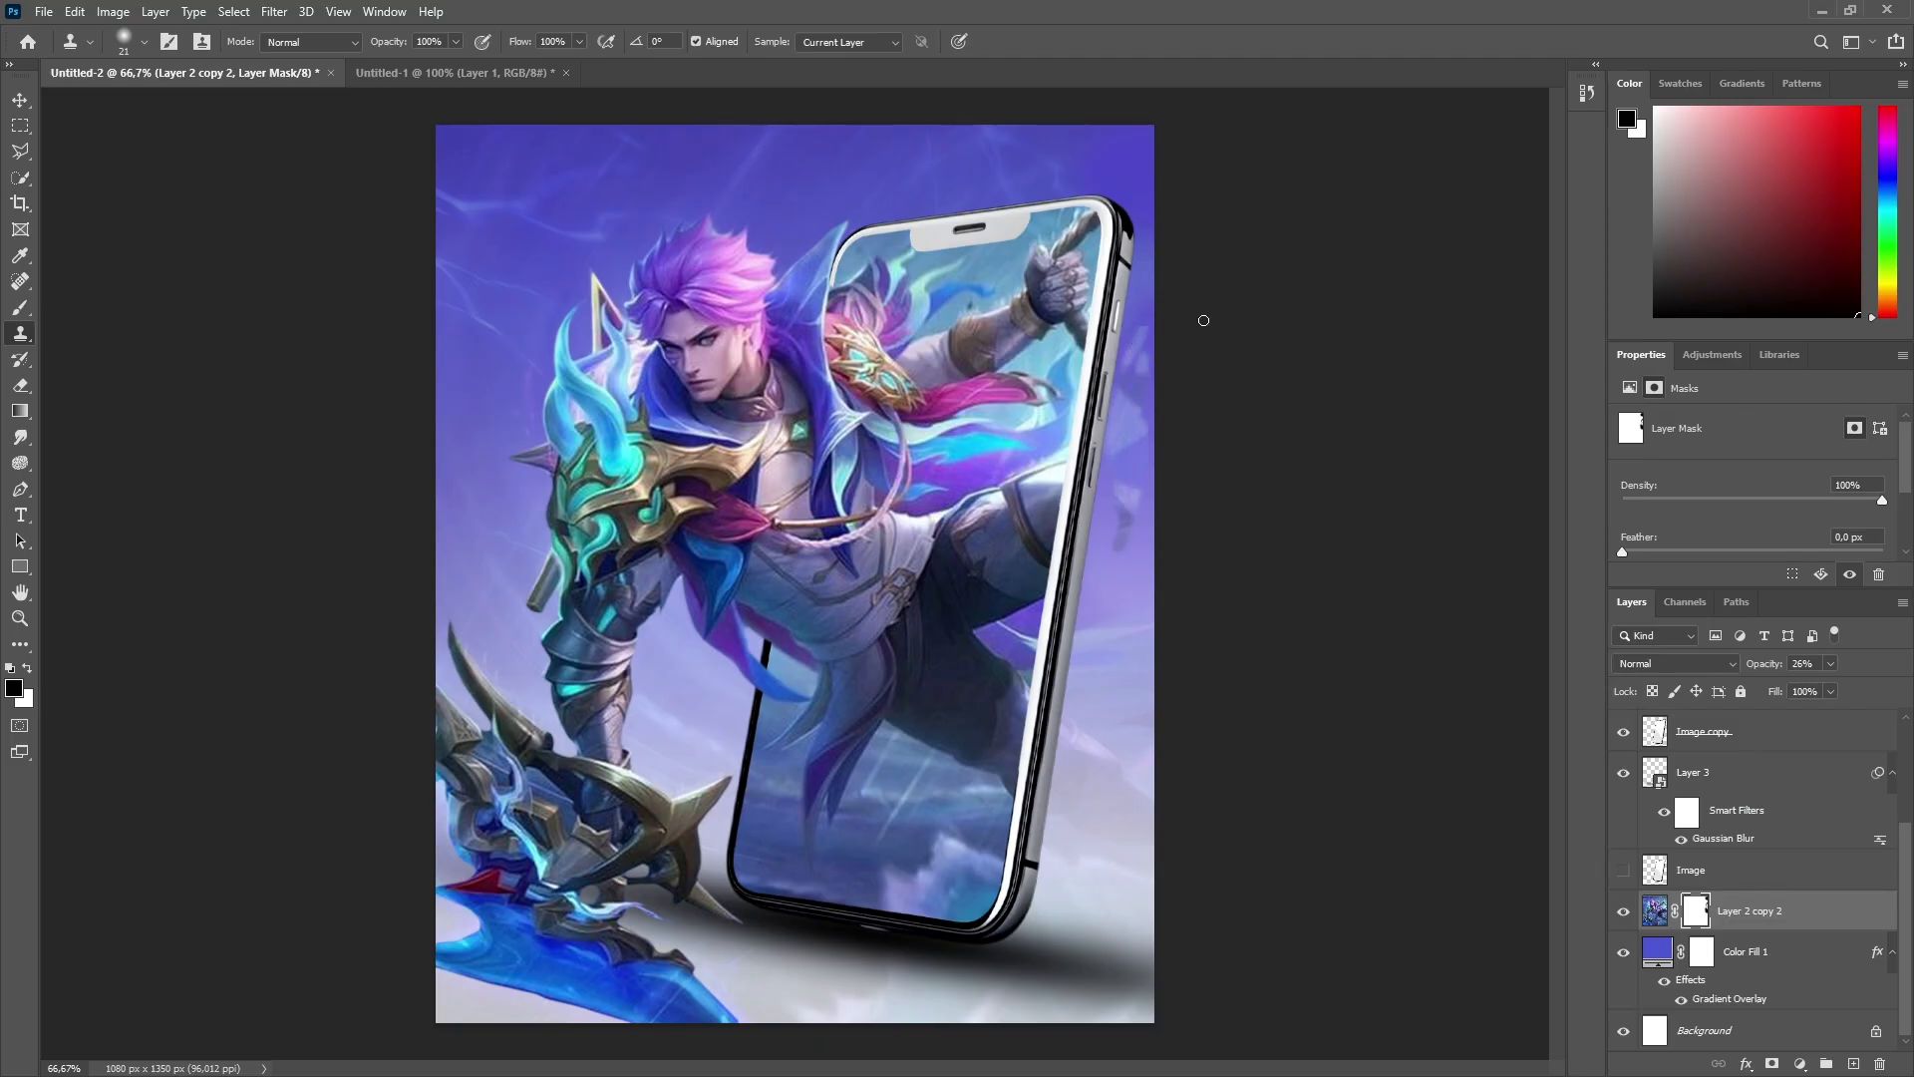
pyautogui.click(20, 99)
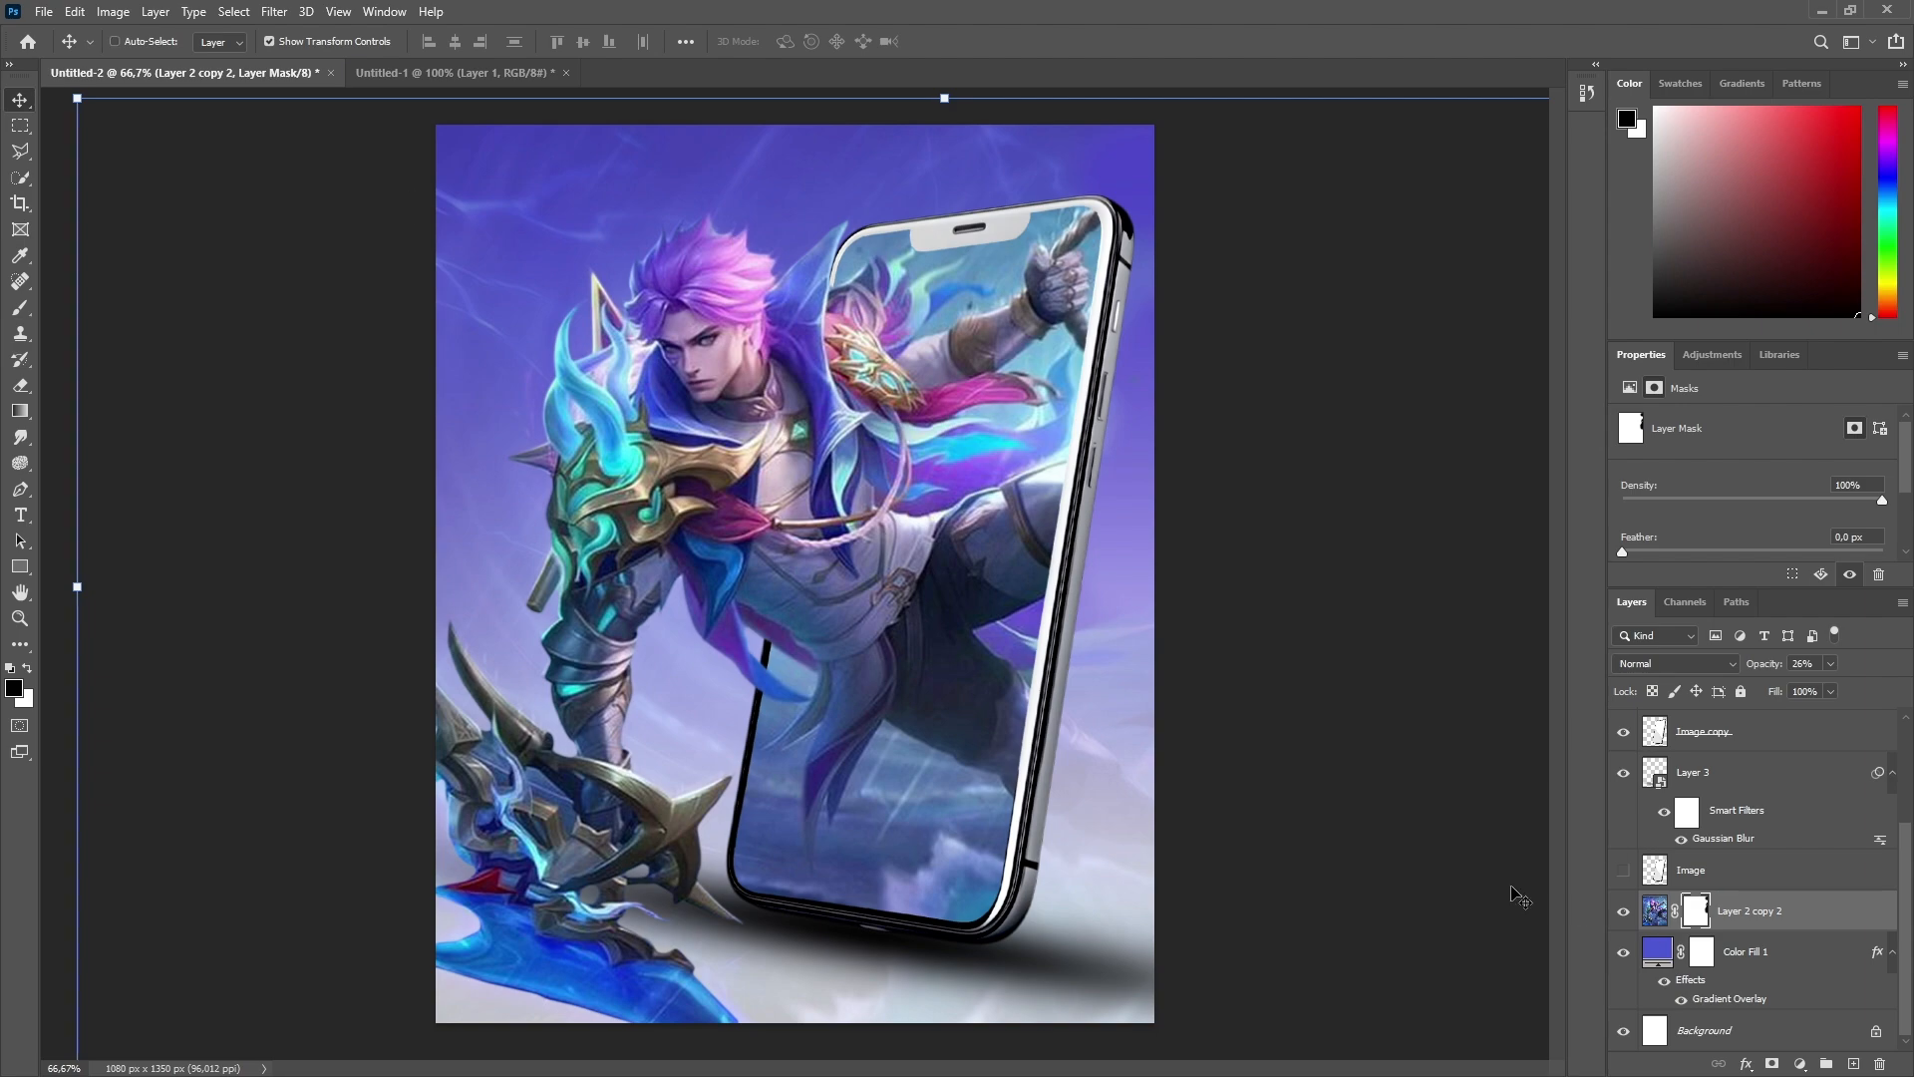
pyautogui.press('b')
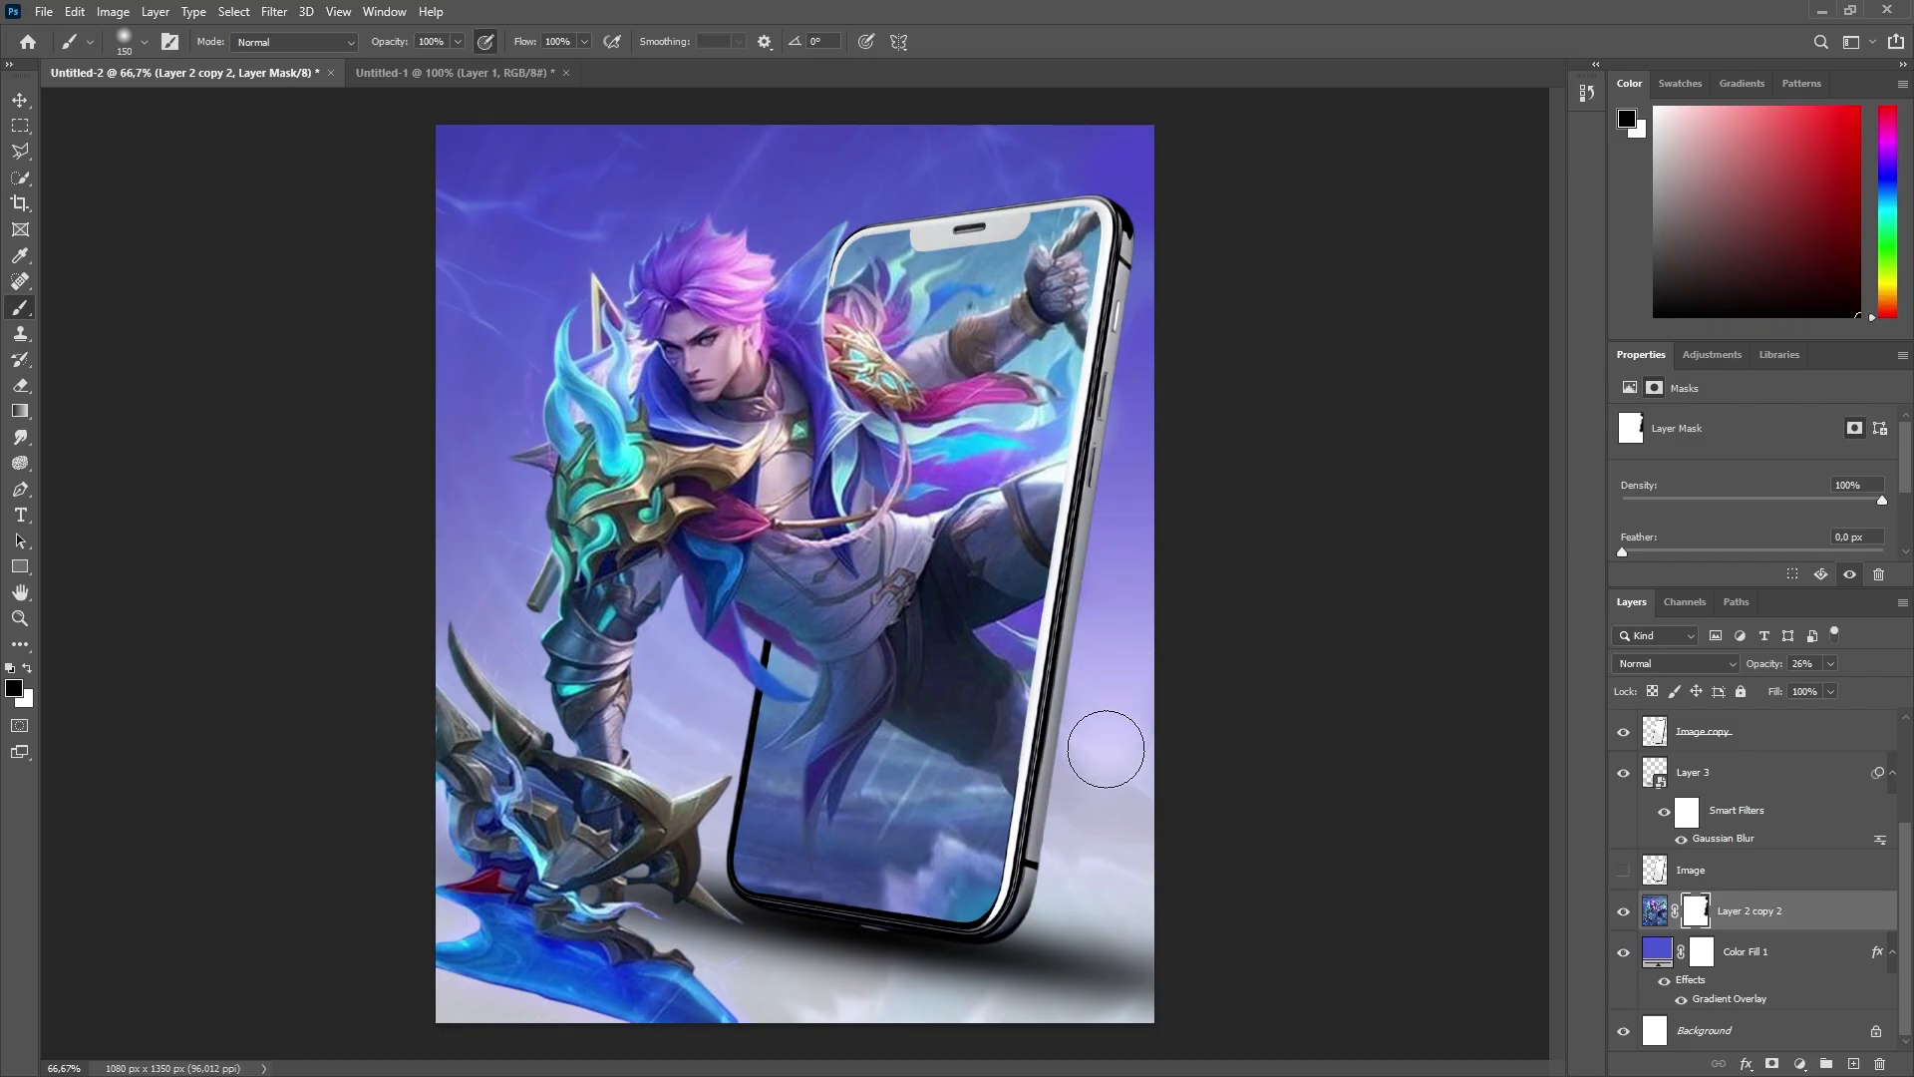
pyautogui.moveTo(1116, 759)
pyautogui.mouseDown()
pyautogui.moveTo(1094, 743)
pyautogui.moveTo(1092, 783)
pyautogui.moveTo(1158, 827)
pyautogui.mouseUp()
pyautogui.click(1135, 789)
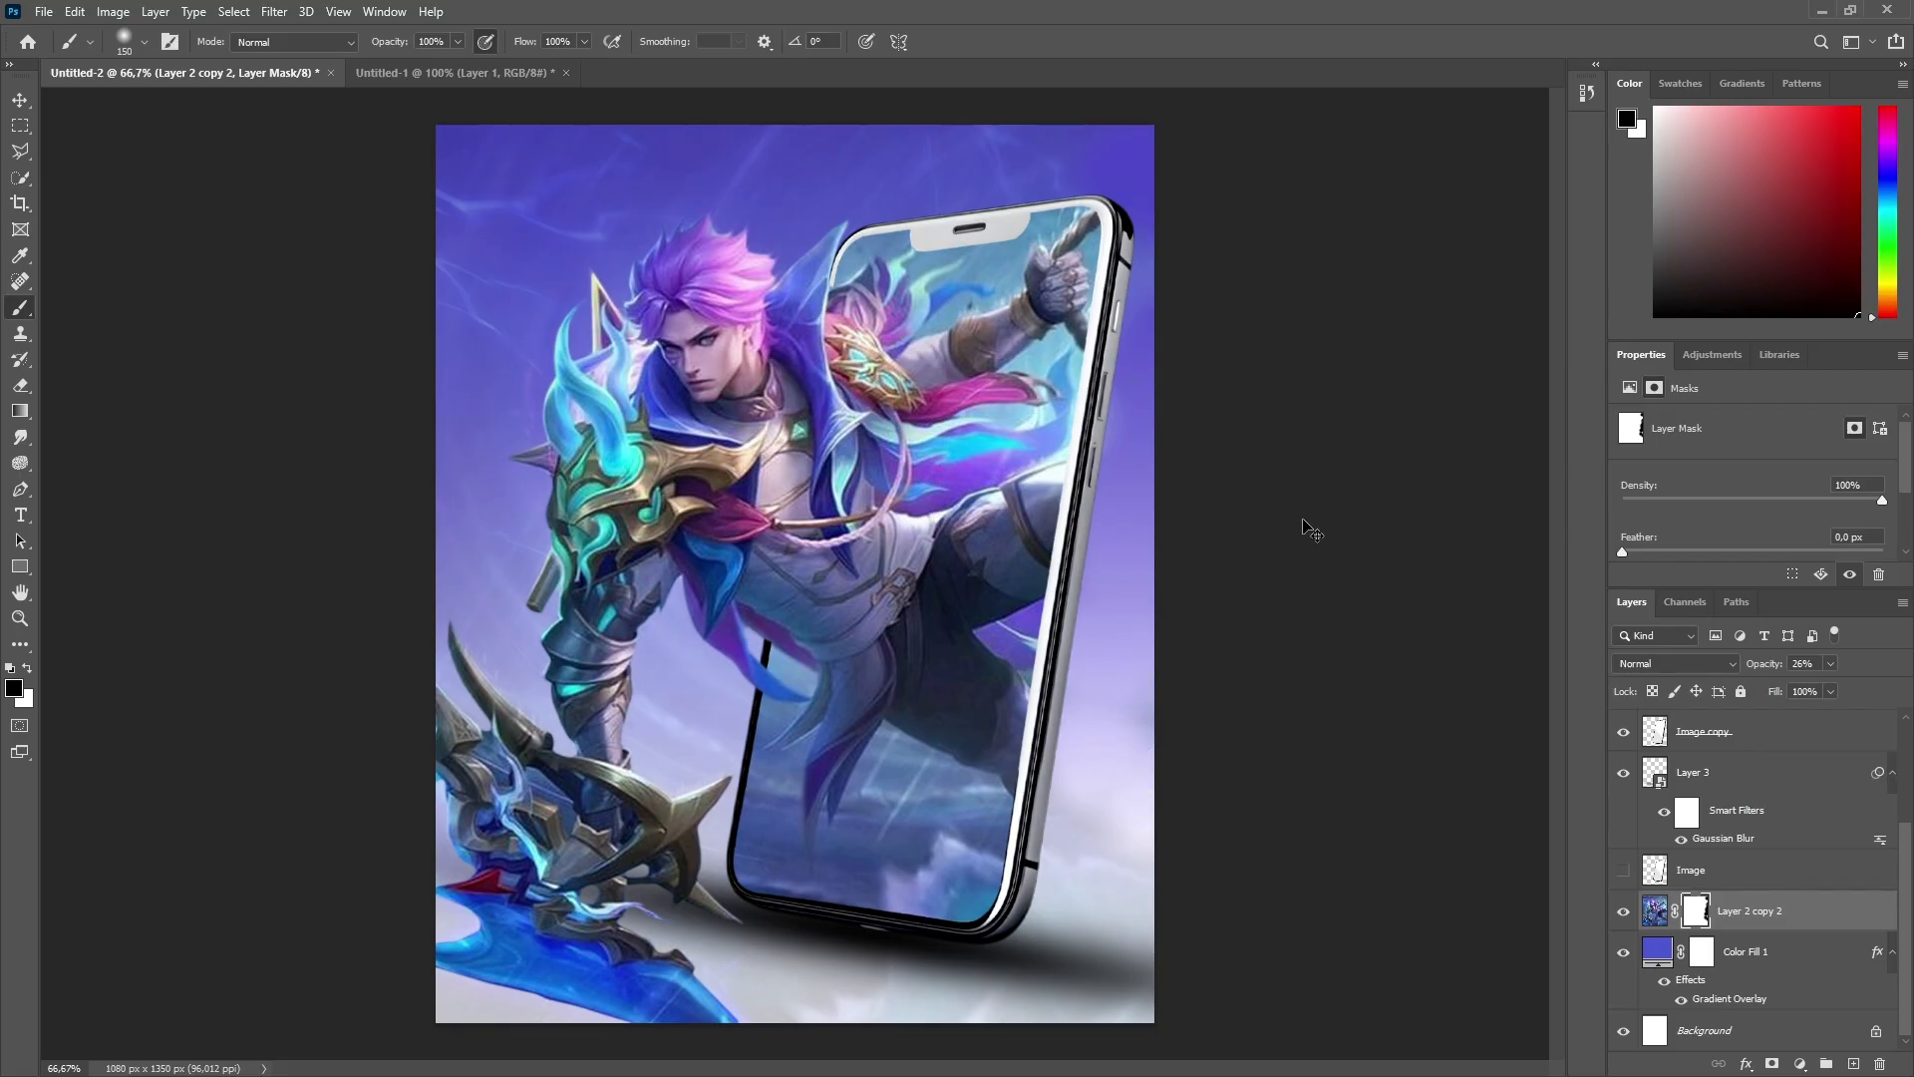
pyautogui.hotkey('ctrl', '-')
pyautogui.click(27, 105)
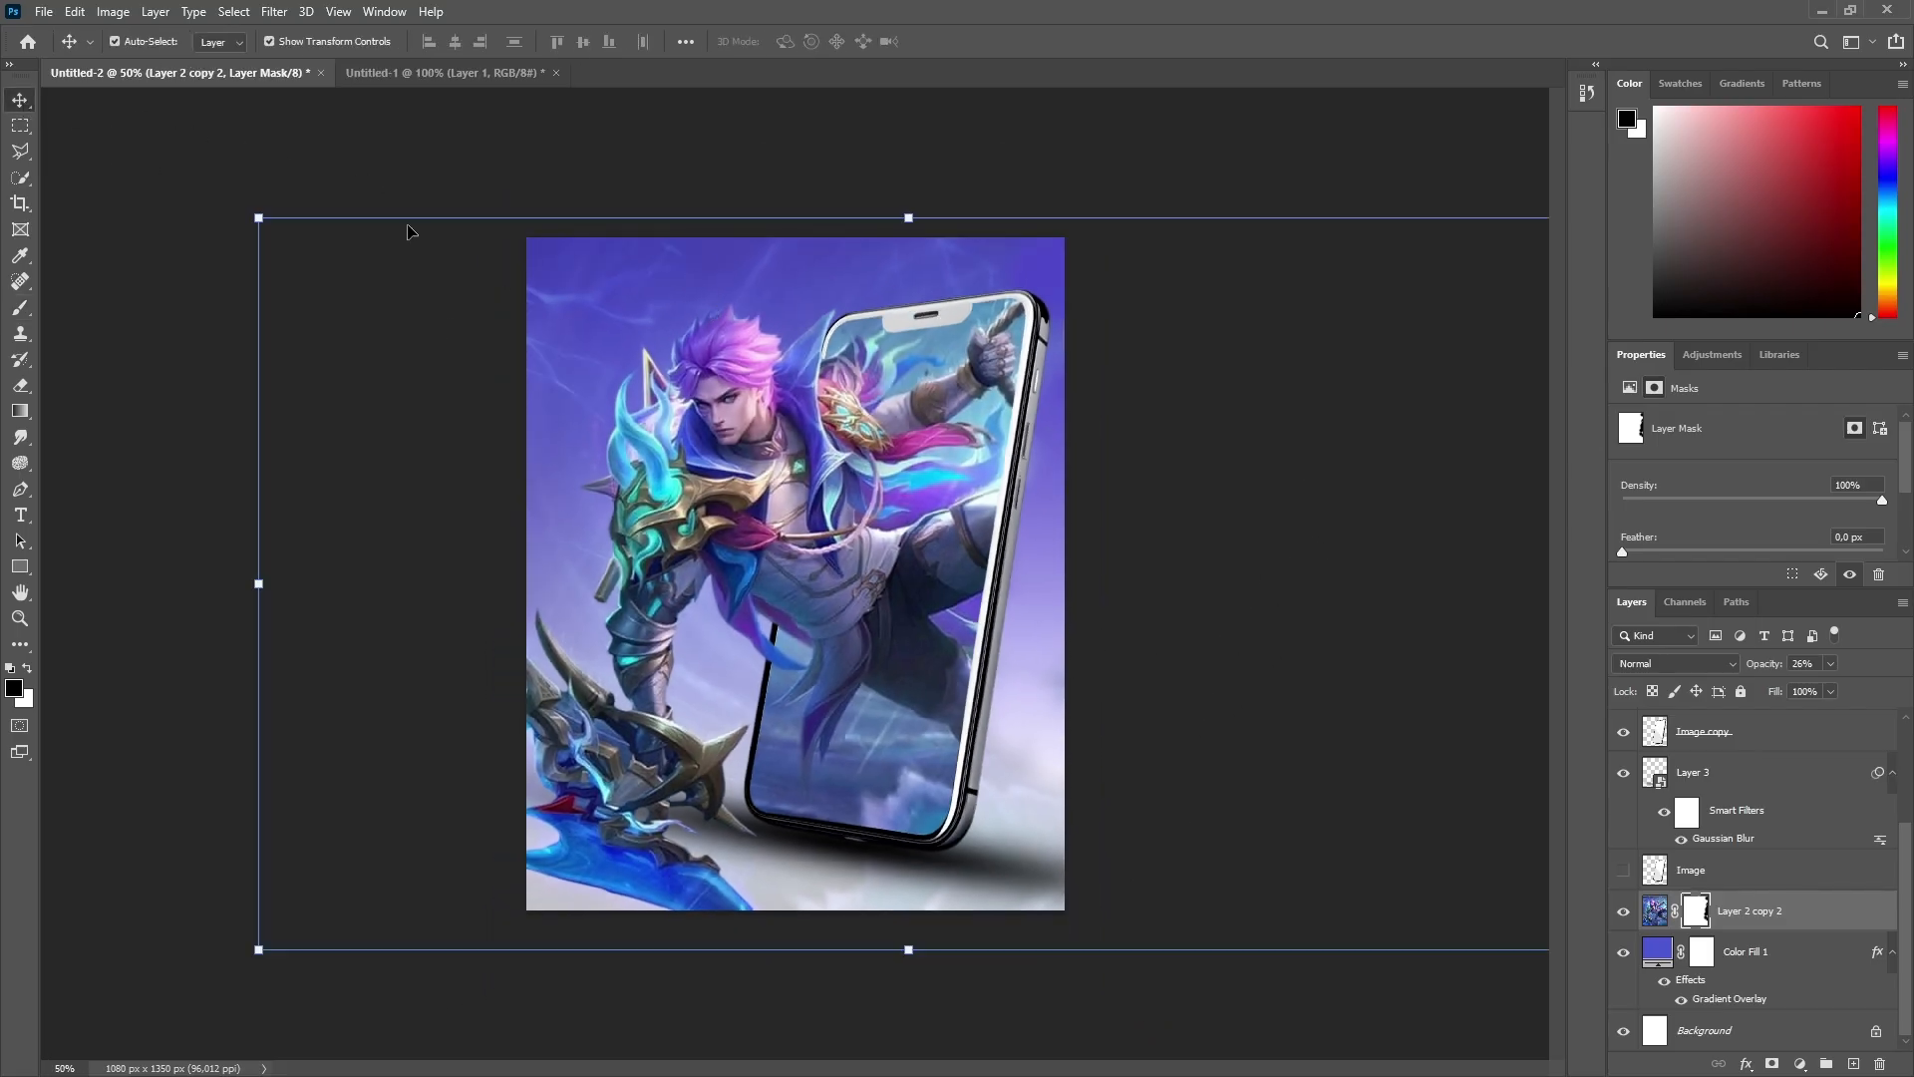
# Step: Duplicate Layer 2 copy 2 and try flipping the duplicate horizontally
pyautogui.hotkey('ctrl', '2')
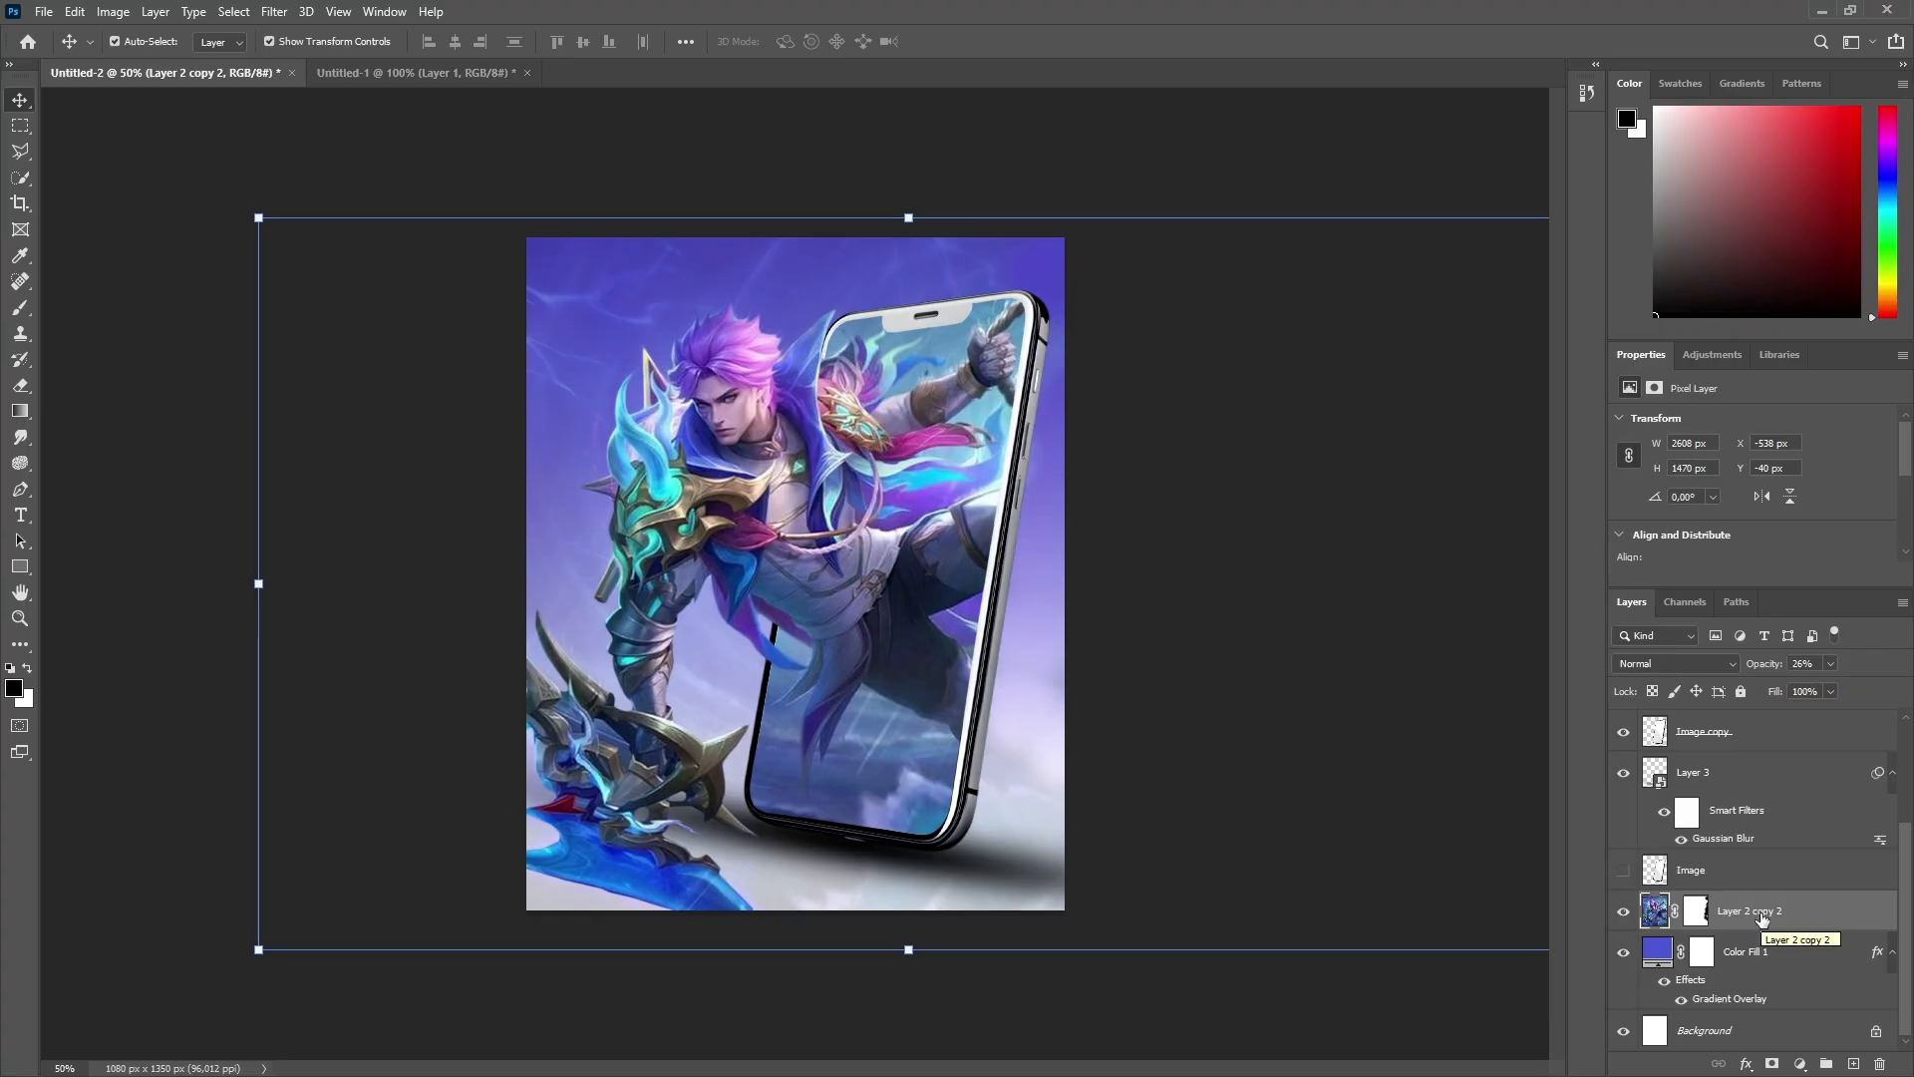
pyautogui.hotkey('ctrl', 'j')
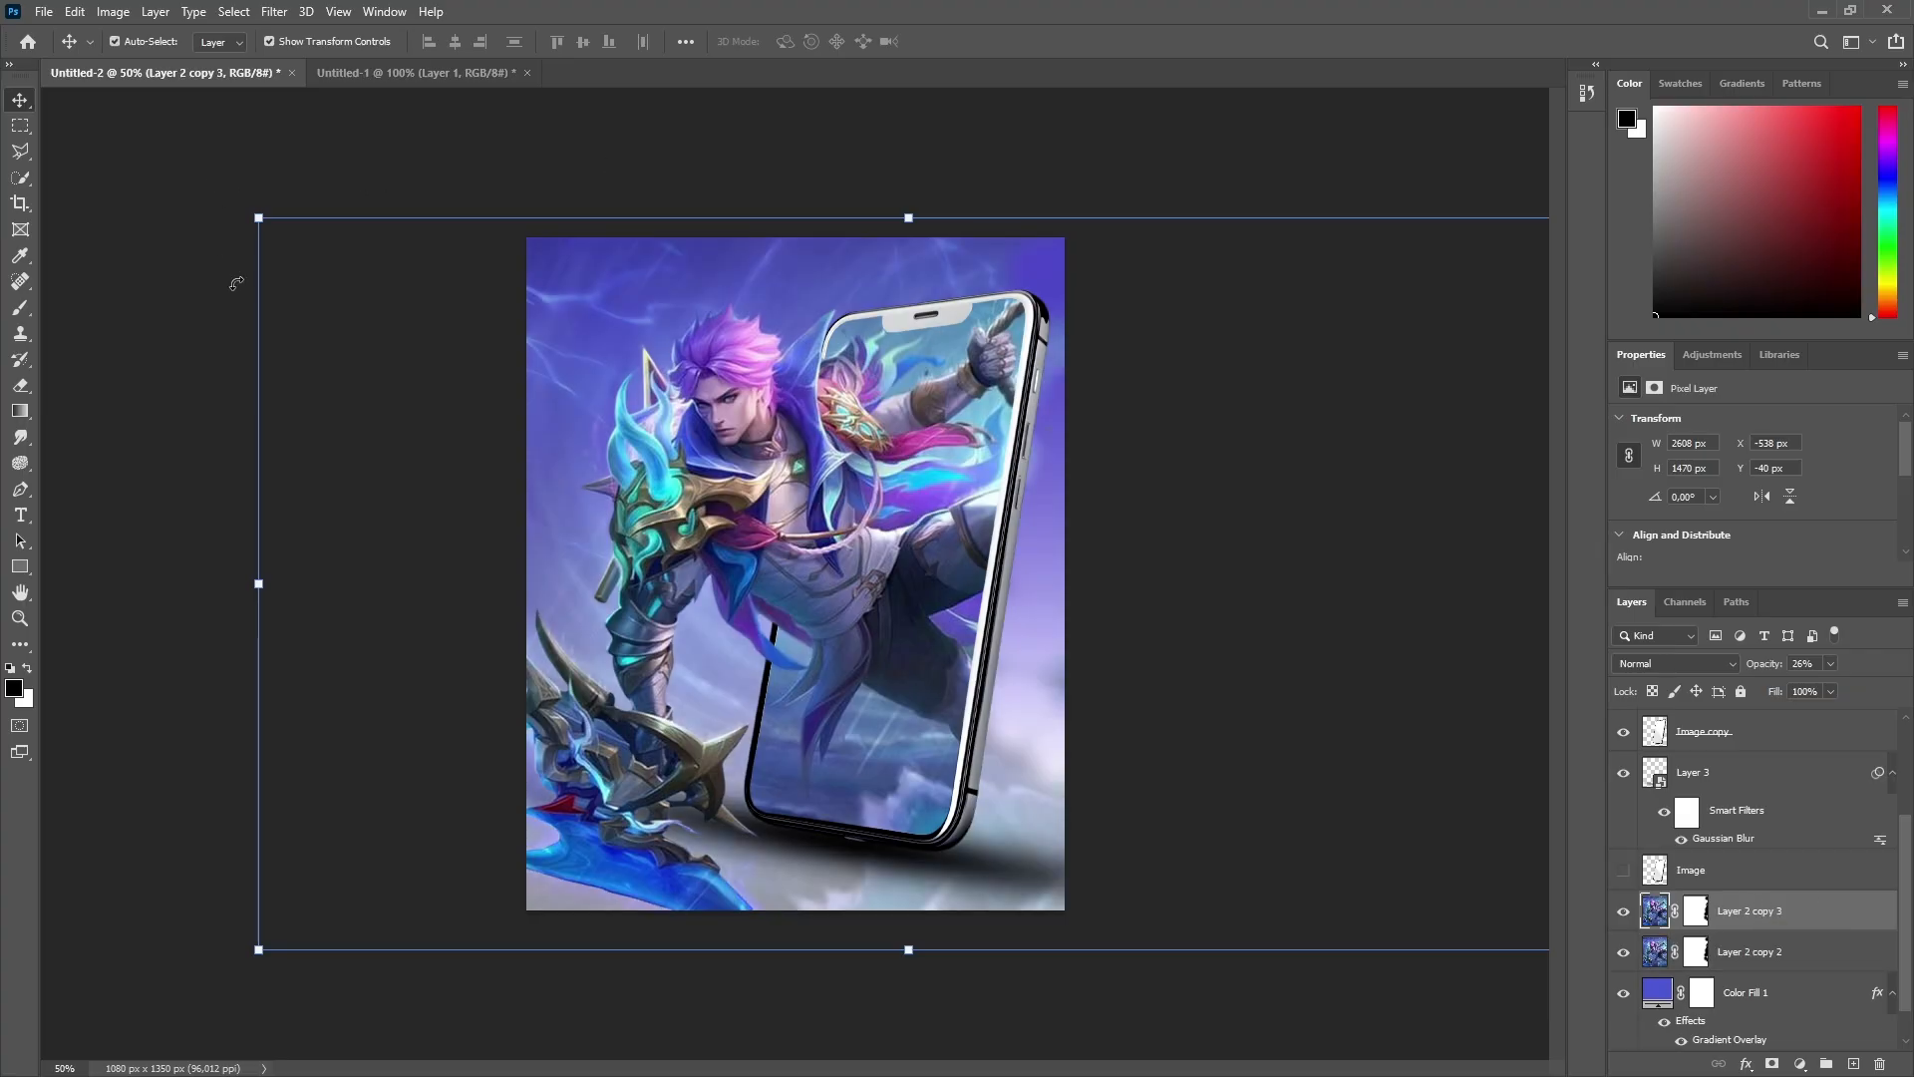
pyautogui.hotkey('ctrl', 't')
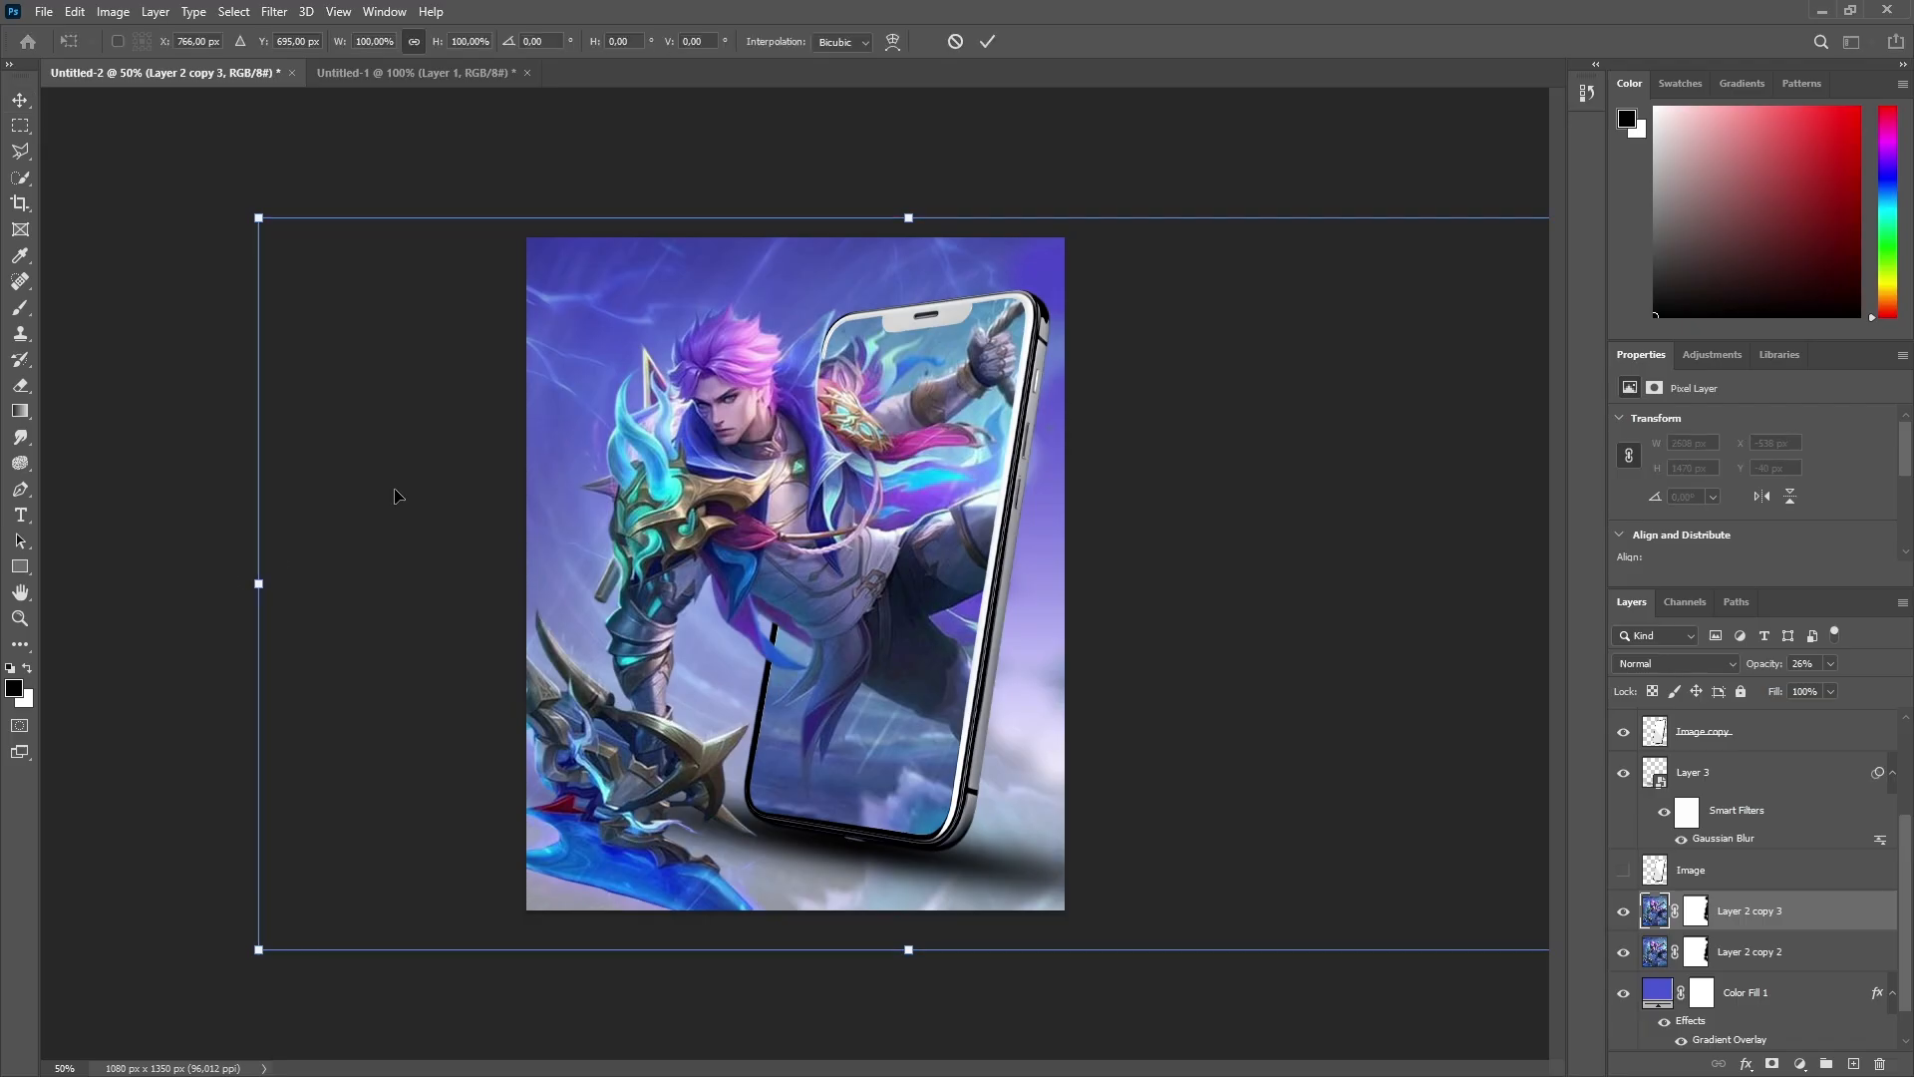
pyautogui.rightClick(557, 469)
pyautogui.click(618, 791)
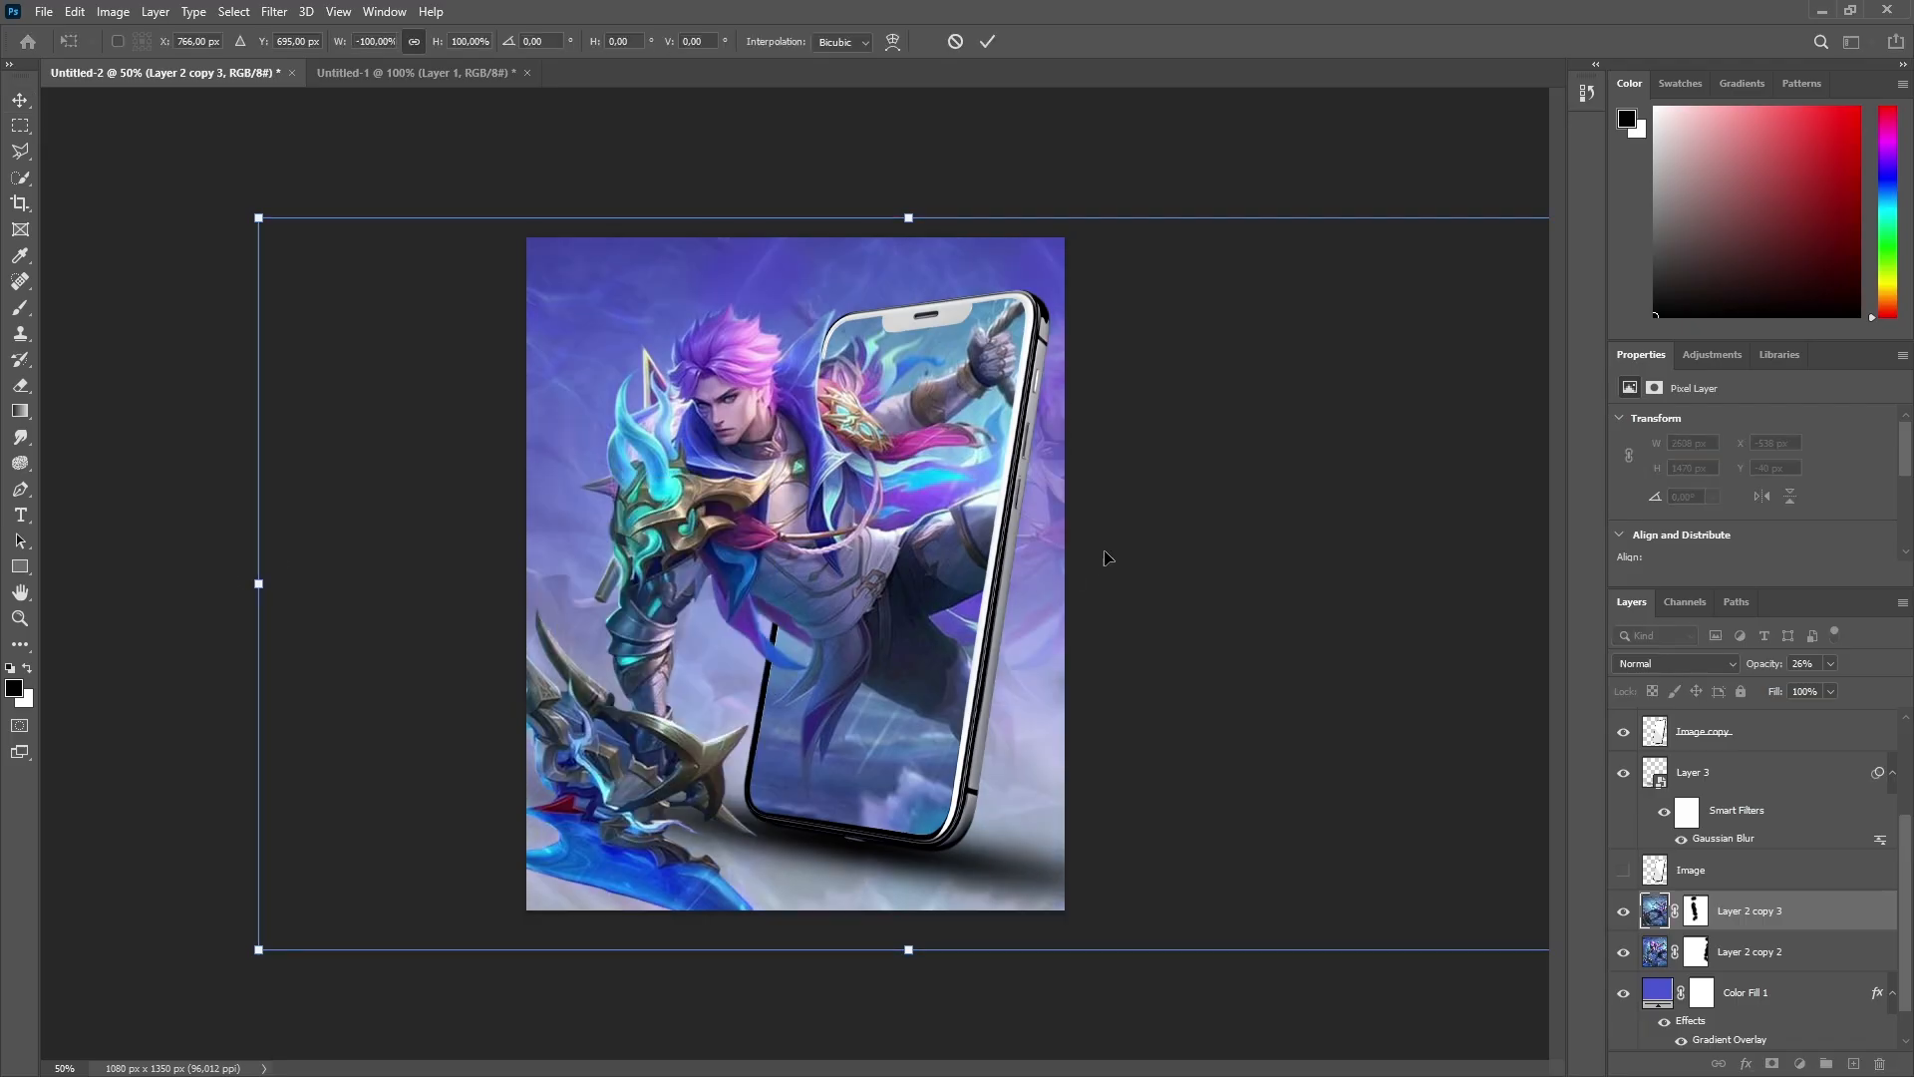
# Step: Cancel the horizontal flip and delete the duplicated background layer
pyautogui.click(955, 42)
pyautogui.click(1038, 116)
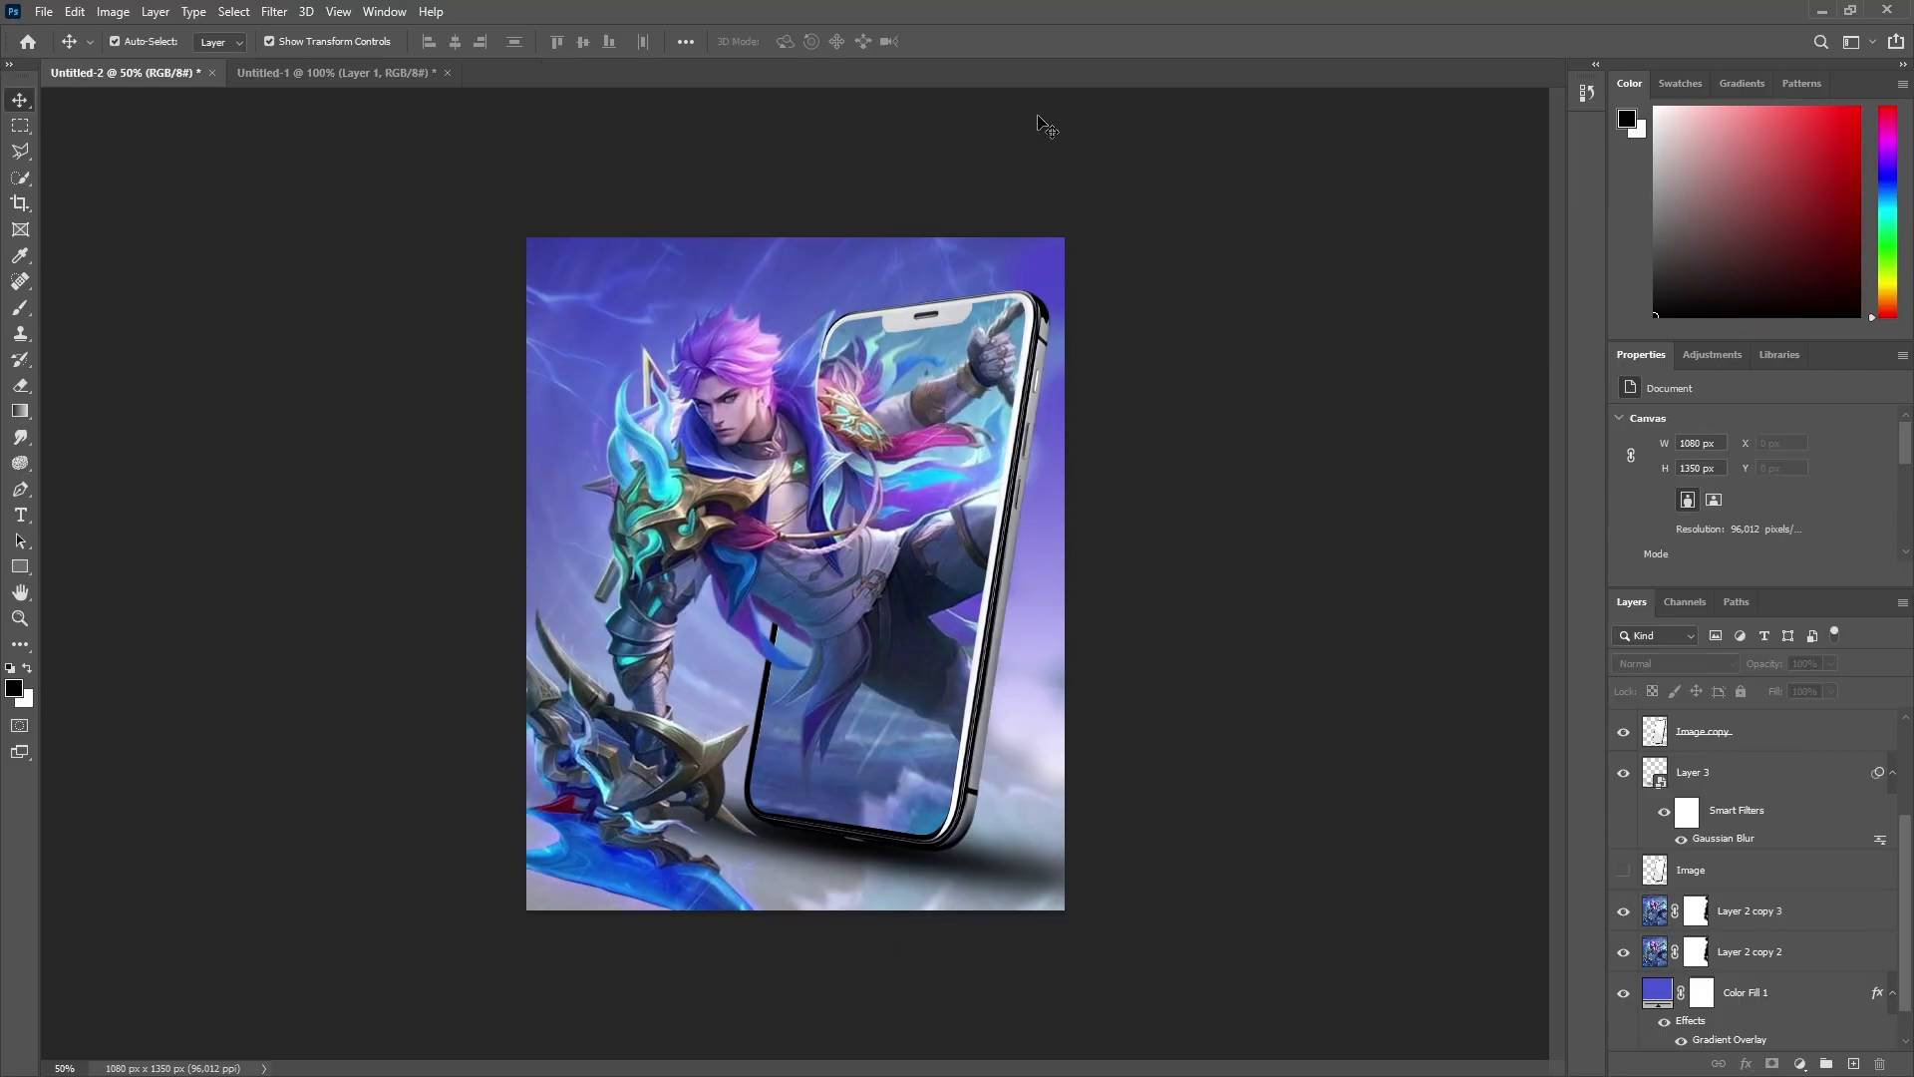
pyautogui.click(1824, 910)
pyautogui.press('Delete')
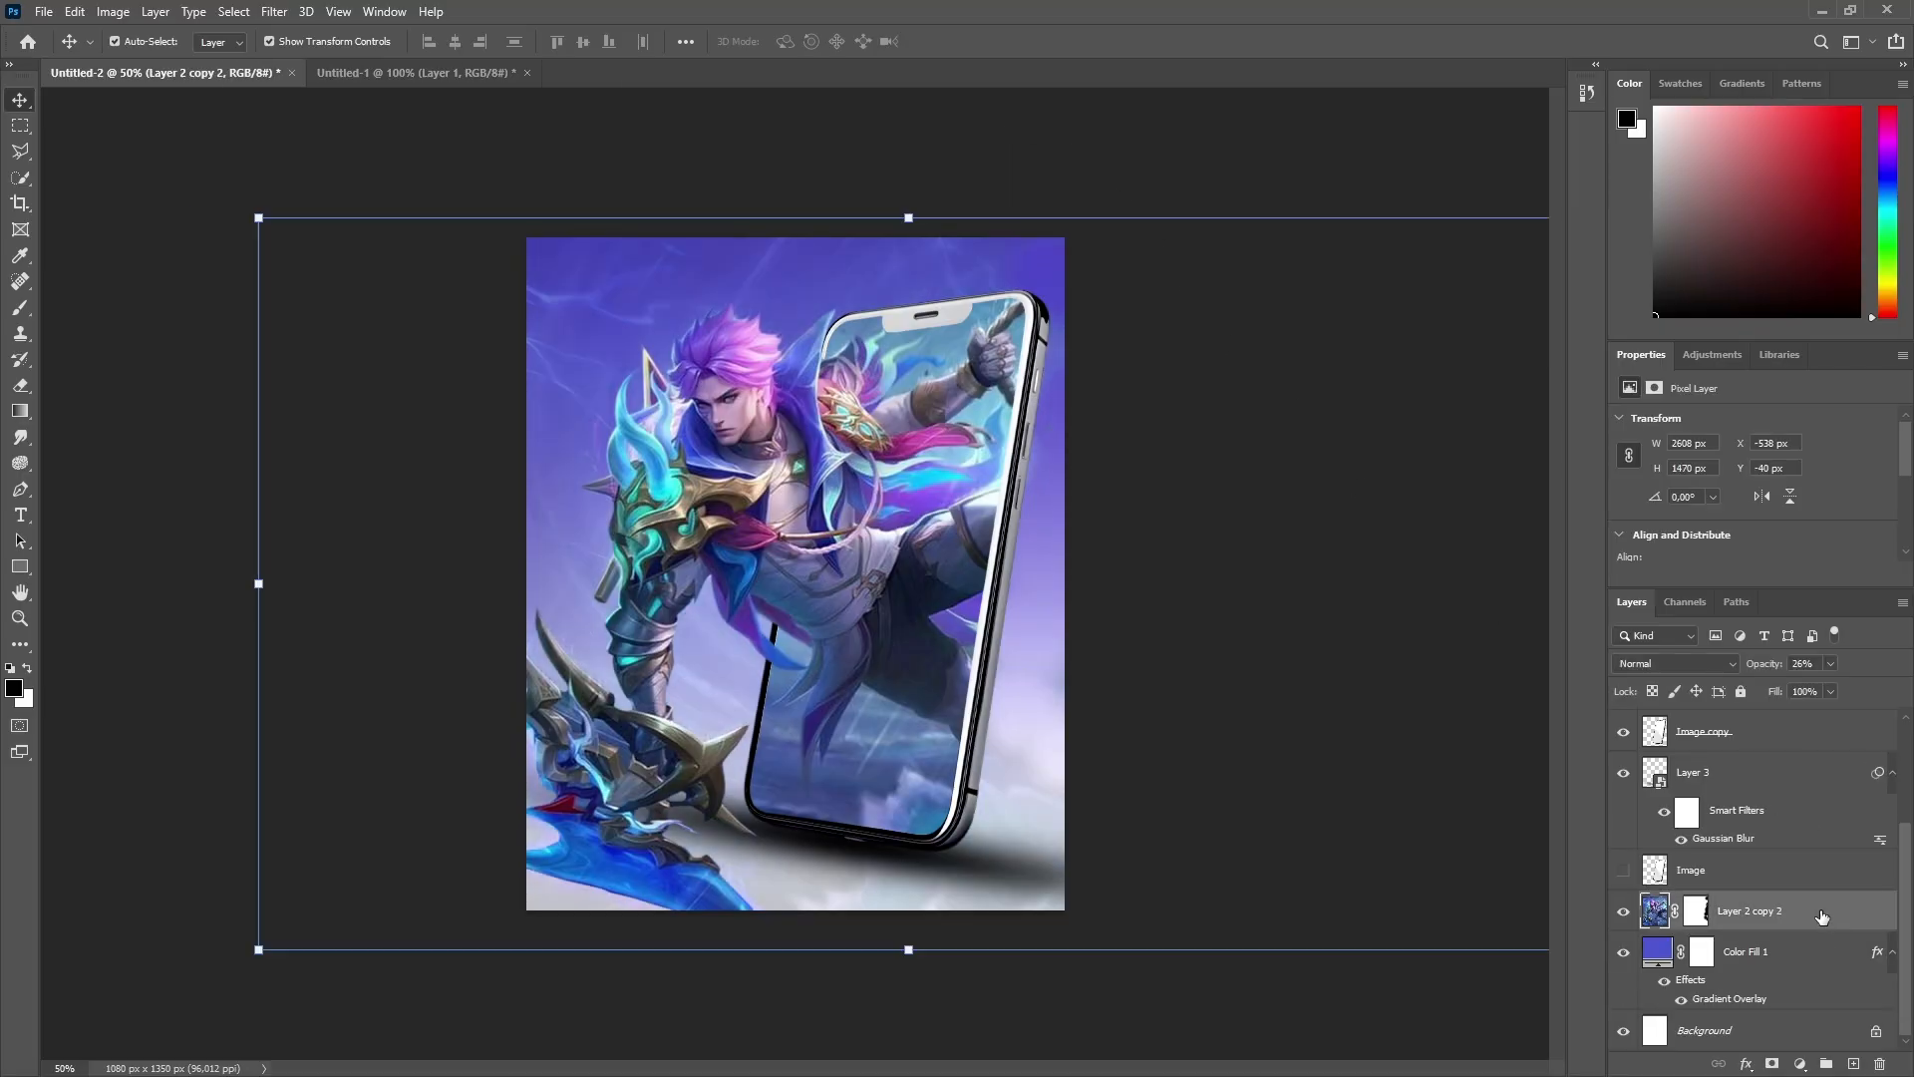
pyautogui.click(568, 162)
pyautogui.hotkey('ctrl', '+')
pyautogui.click(1701, 914)
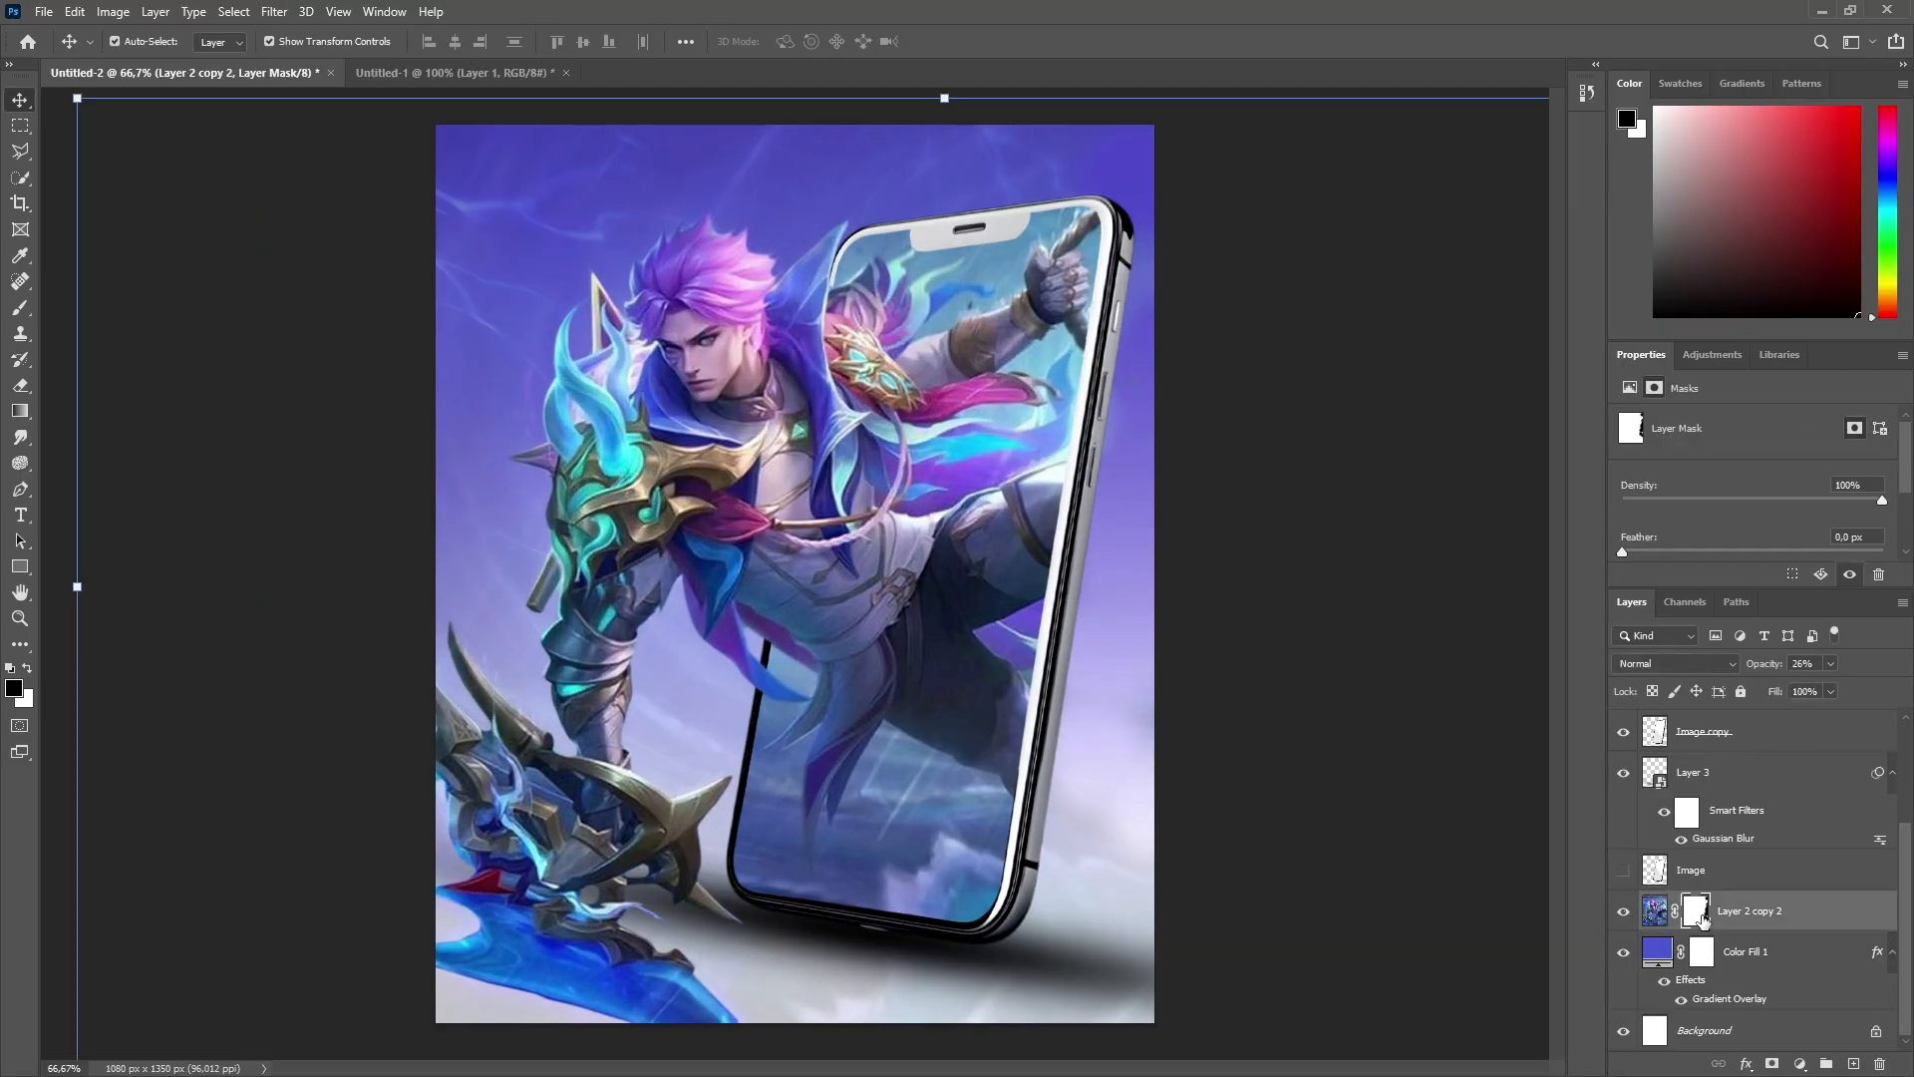
pyautogui.click(47, 121)
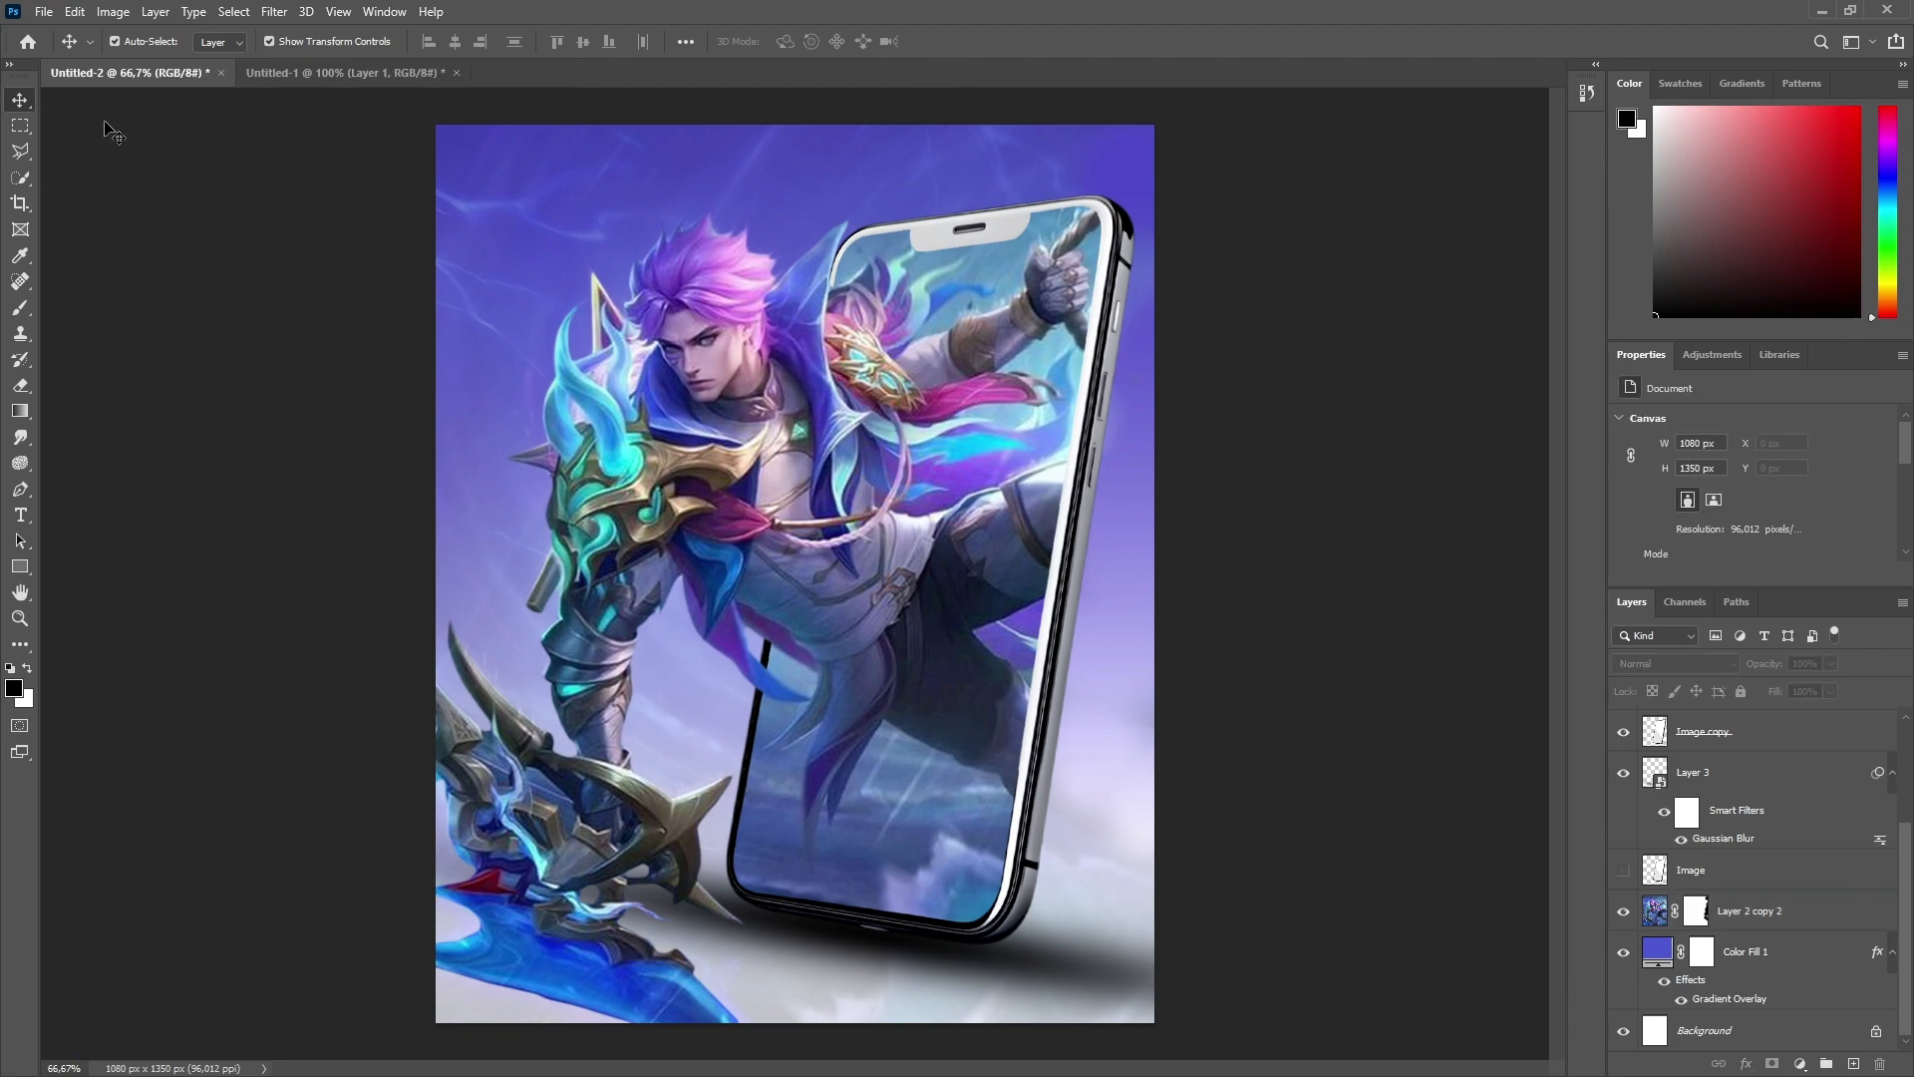
# Step: Add a white horizontal text line at the poster's upper left corner, enlarge it, and set its font to Poppins Regular
pyautogui.hotkey('ctrl', '-')
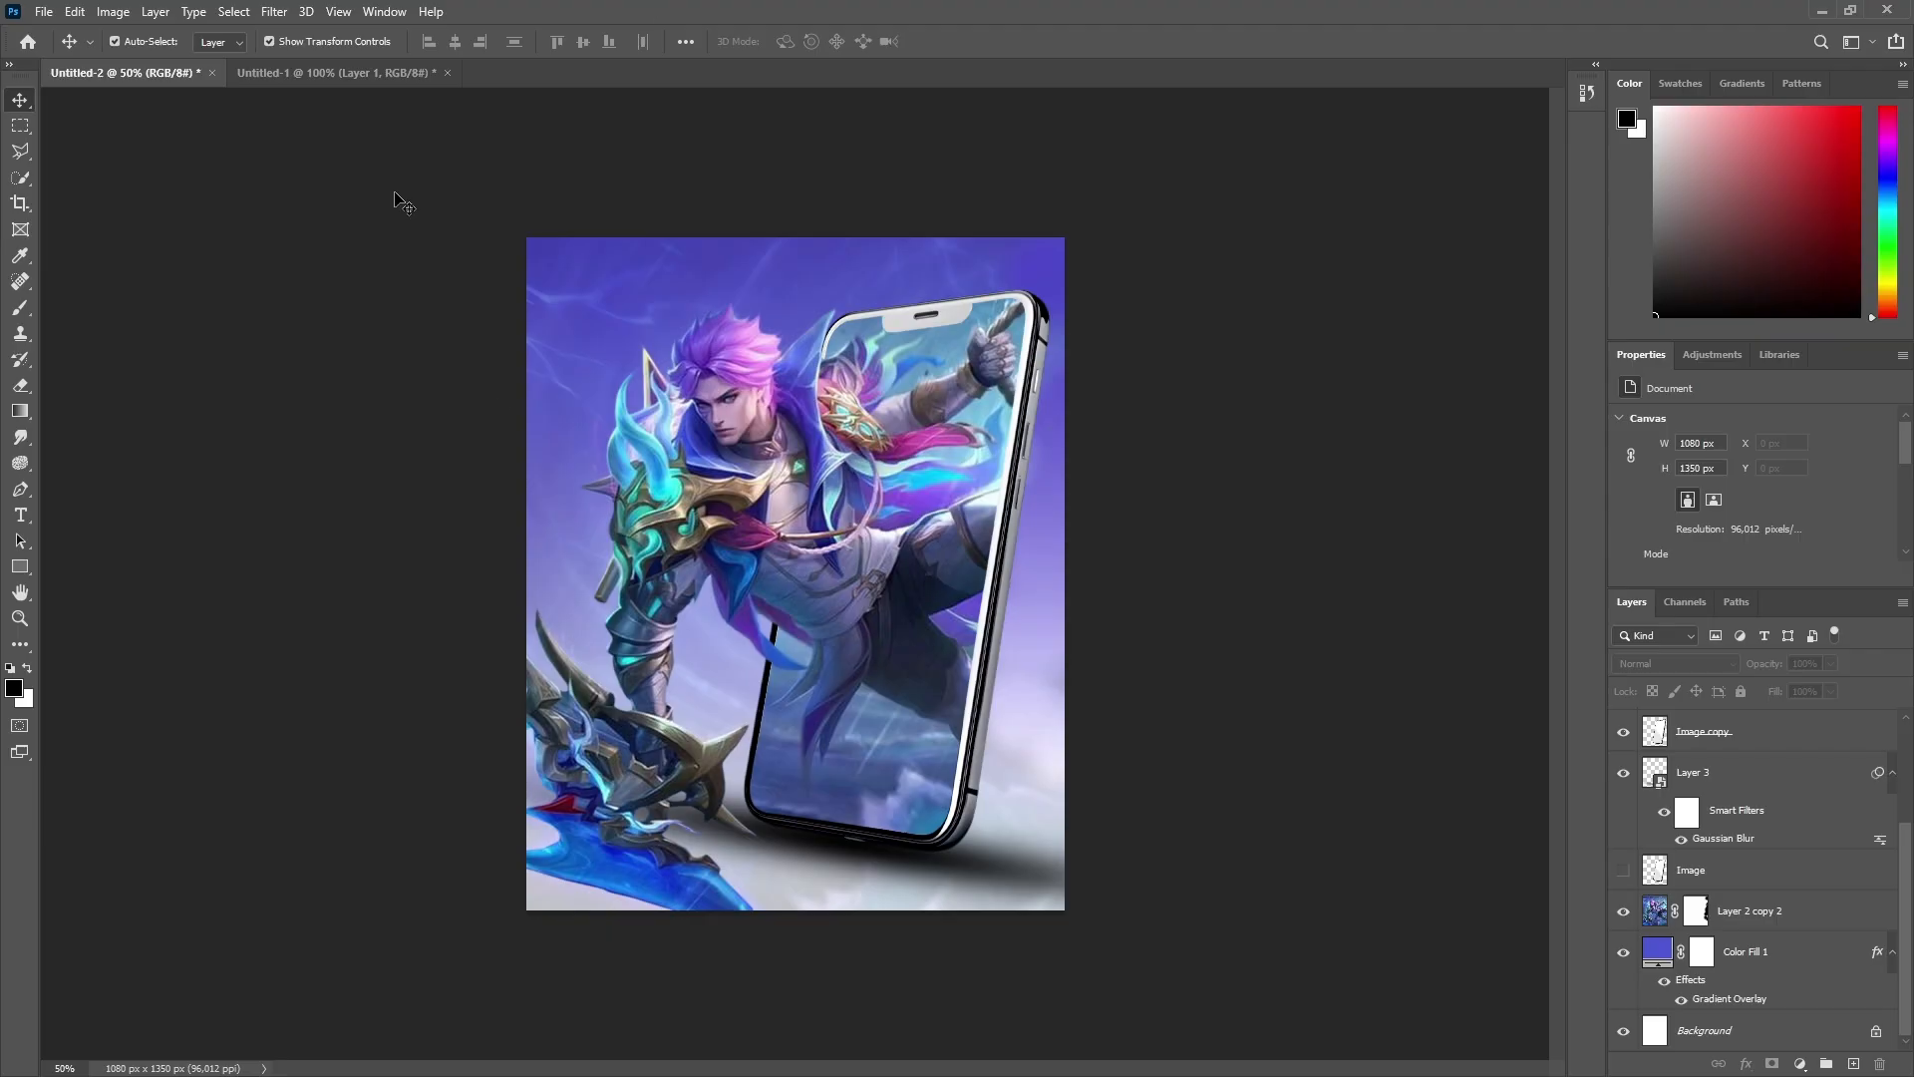
pyautogui.rightClick(20, 514)
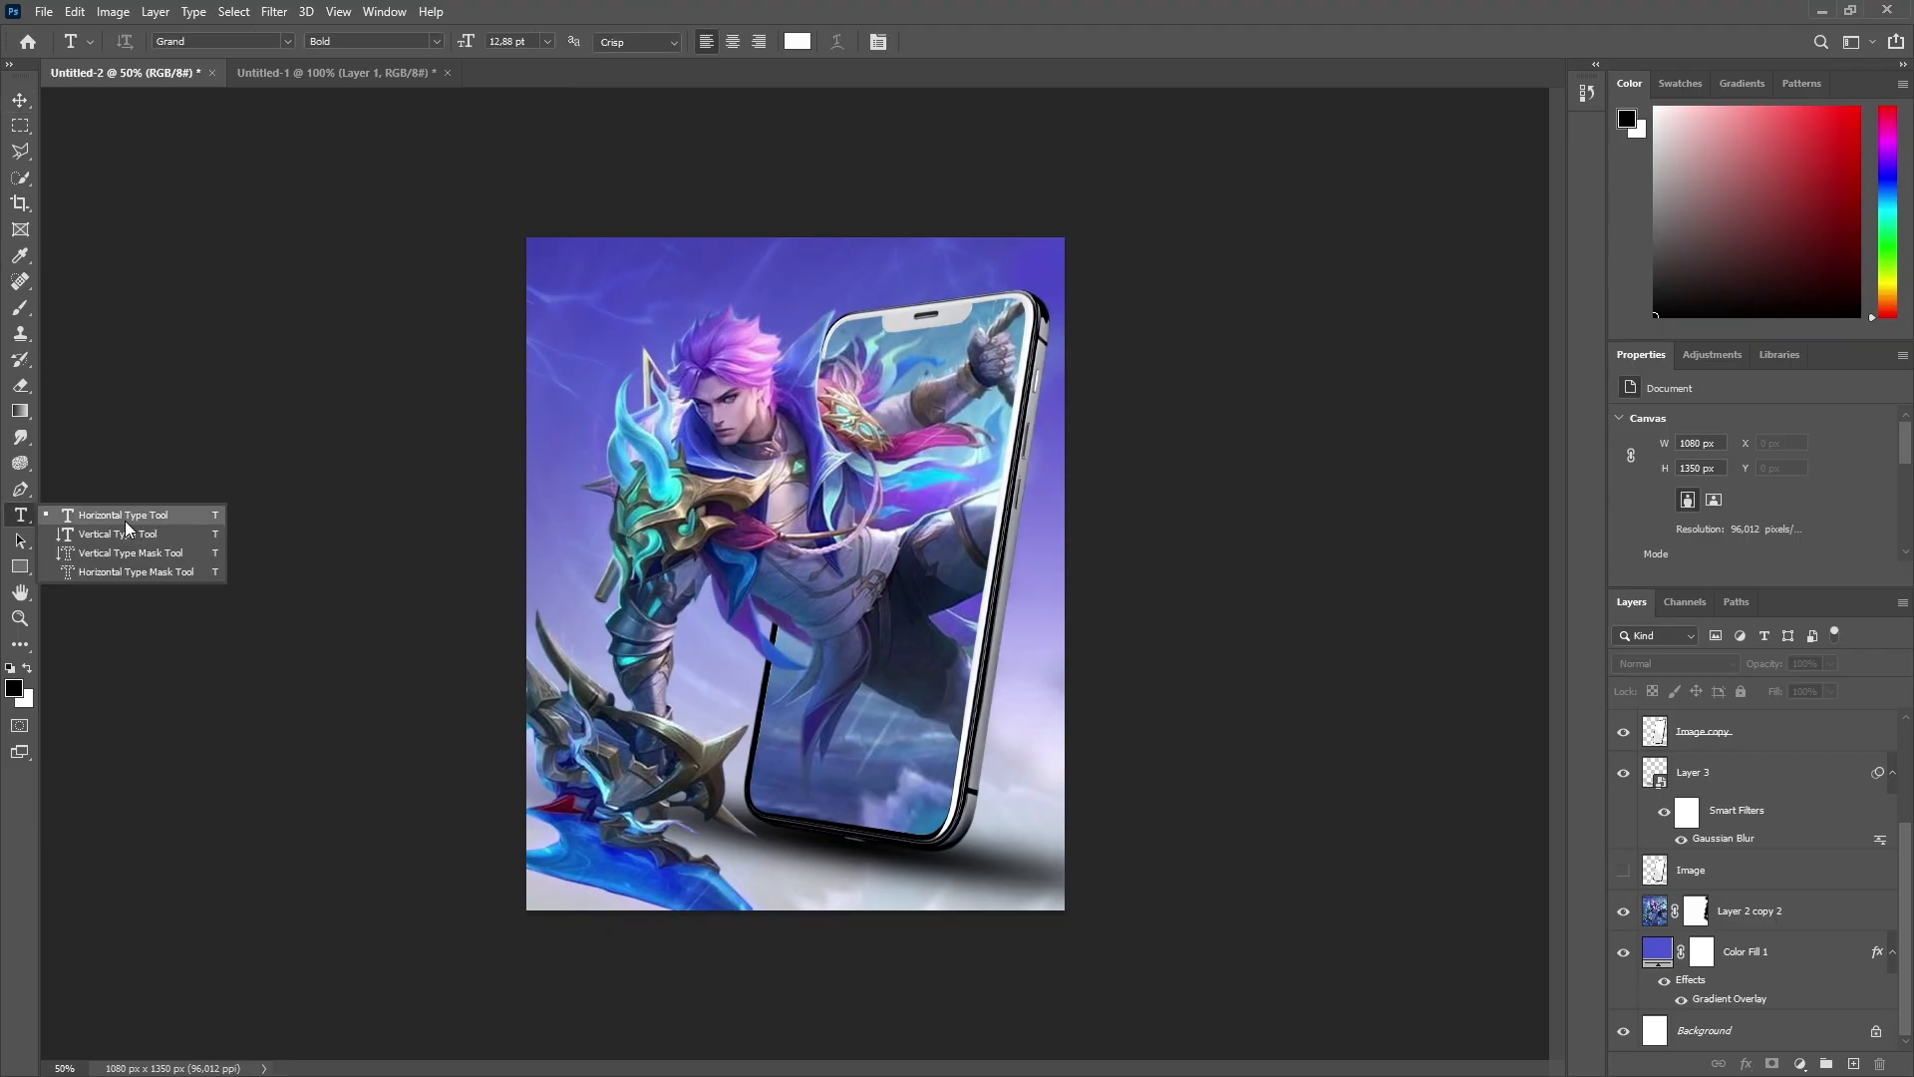
pyautogui.click(124, 516)
pyautogui.click(571, 277)
pyautogui.click(22, 100)
pyautogui.moveTo(609, 267); pyautogui.dragTo(722, 246)
pyautogui.press('Return')
pyautogui.click(1710, 479)
pyautogui.write('Poppins')
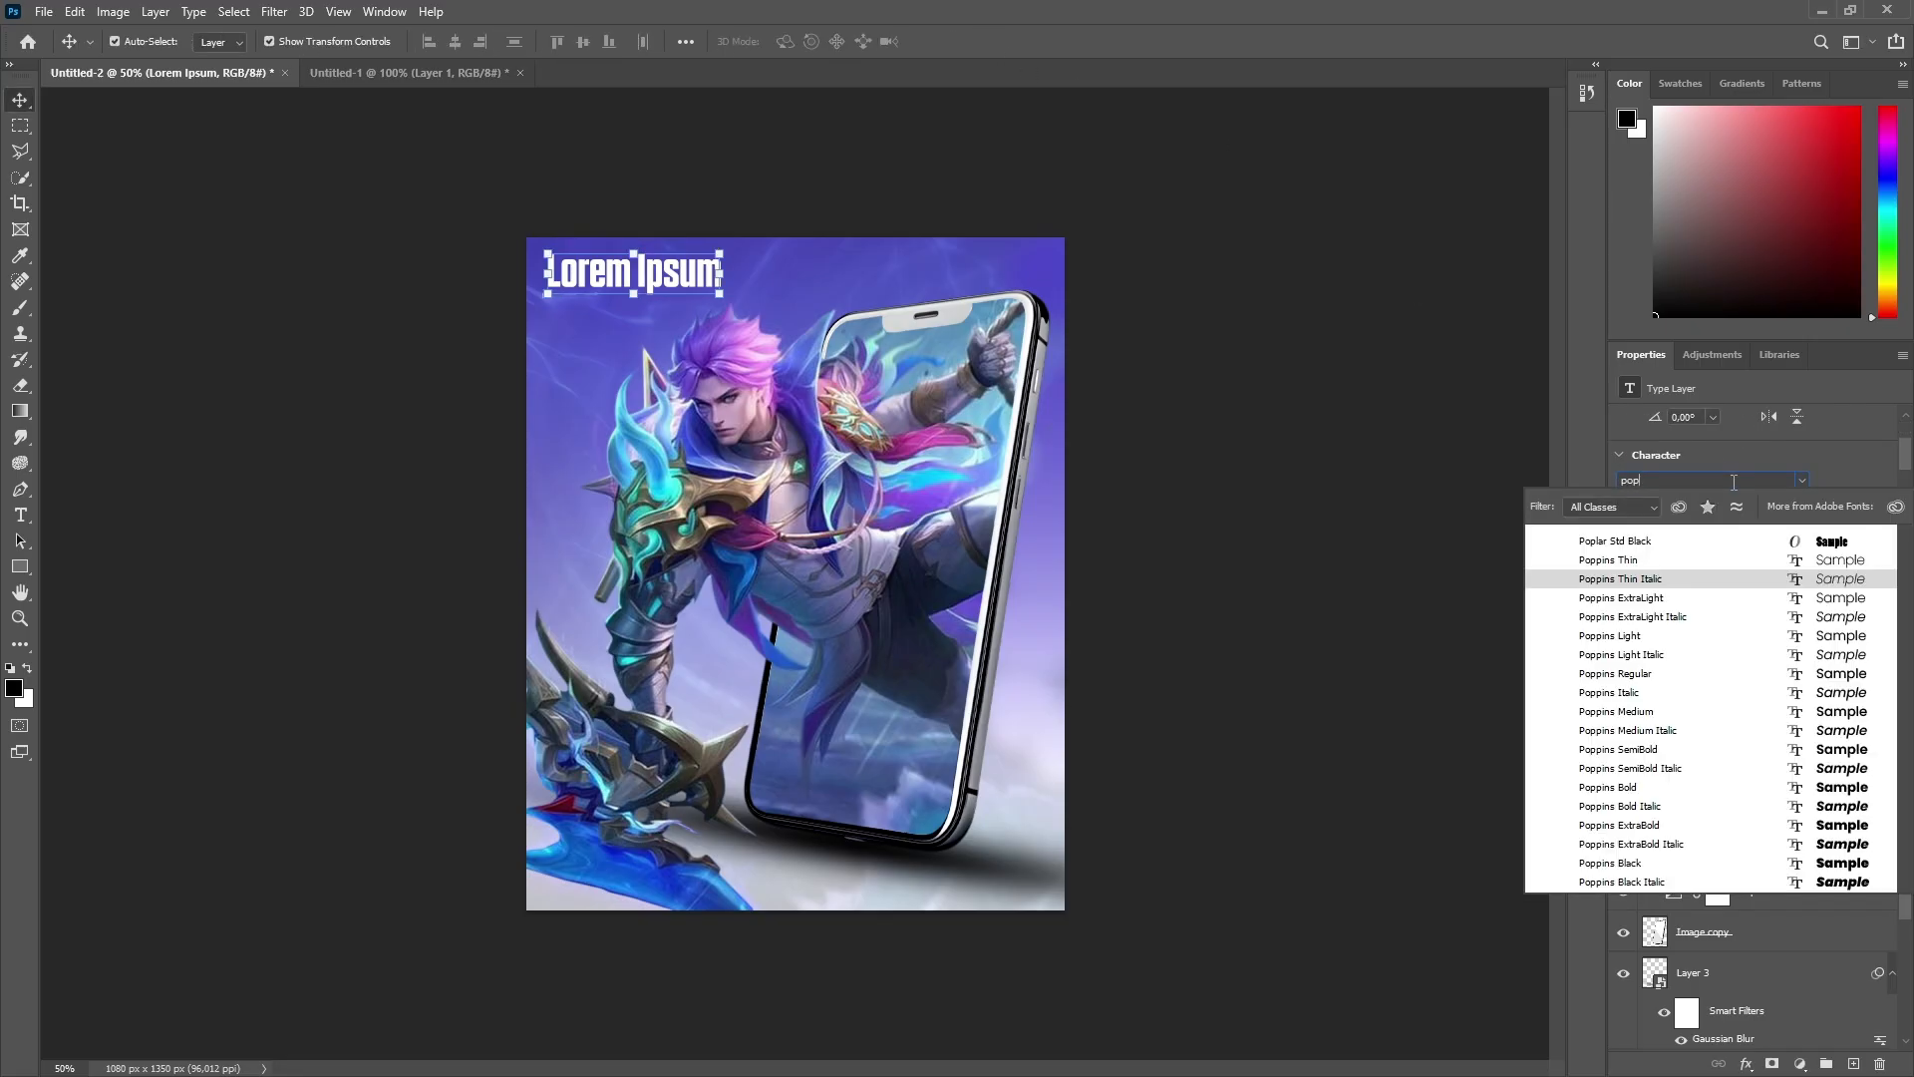
pyautogui.click(1614, 656)
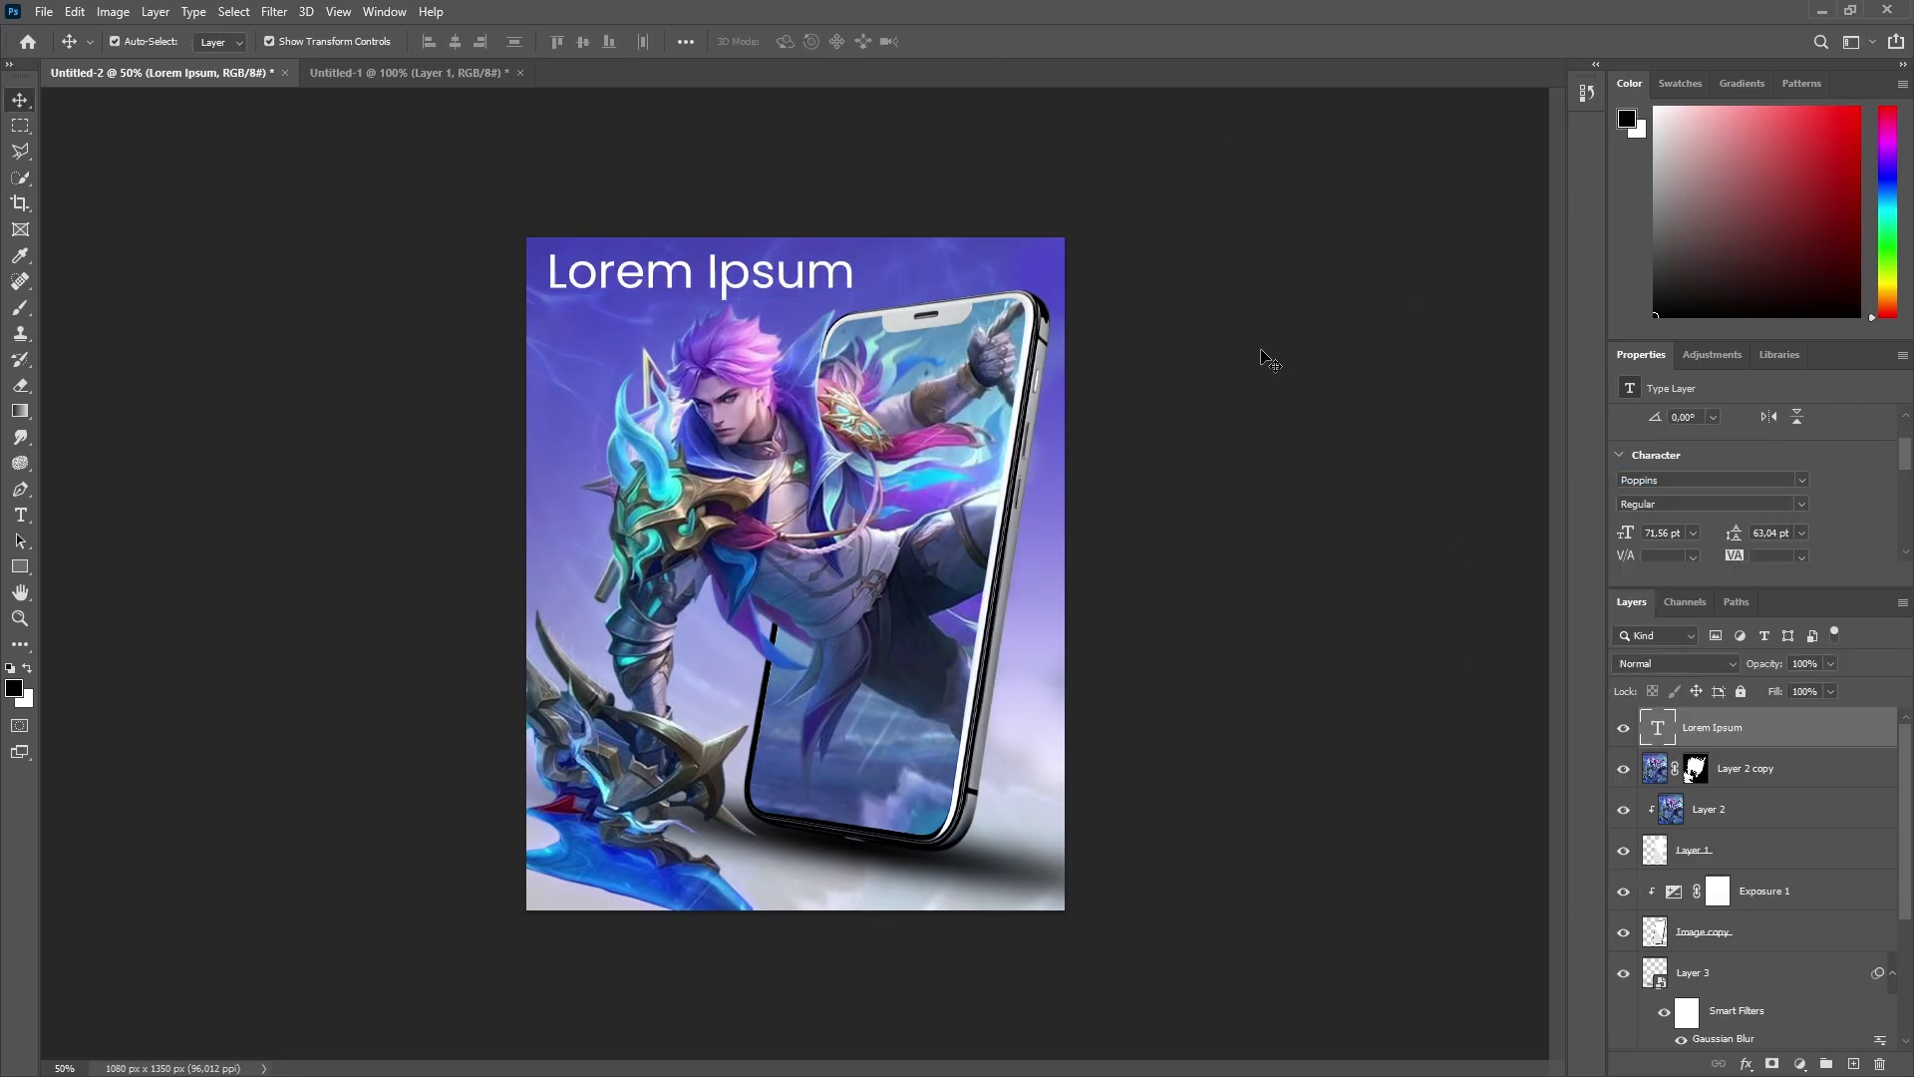
# Step: Change the placeholder text to "Unleash Your Power." and scale it down to a small line at the poster's upper left
pyautogui.doubleClick(788, 275)
pyautogui.write('Unleash Your Power.')
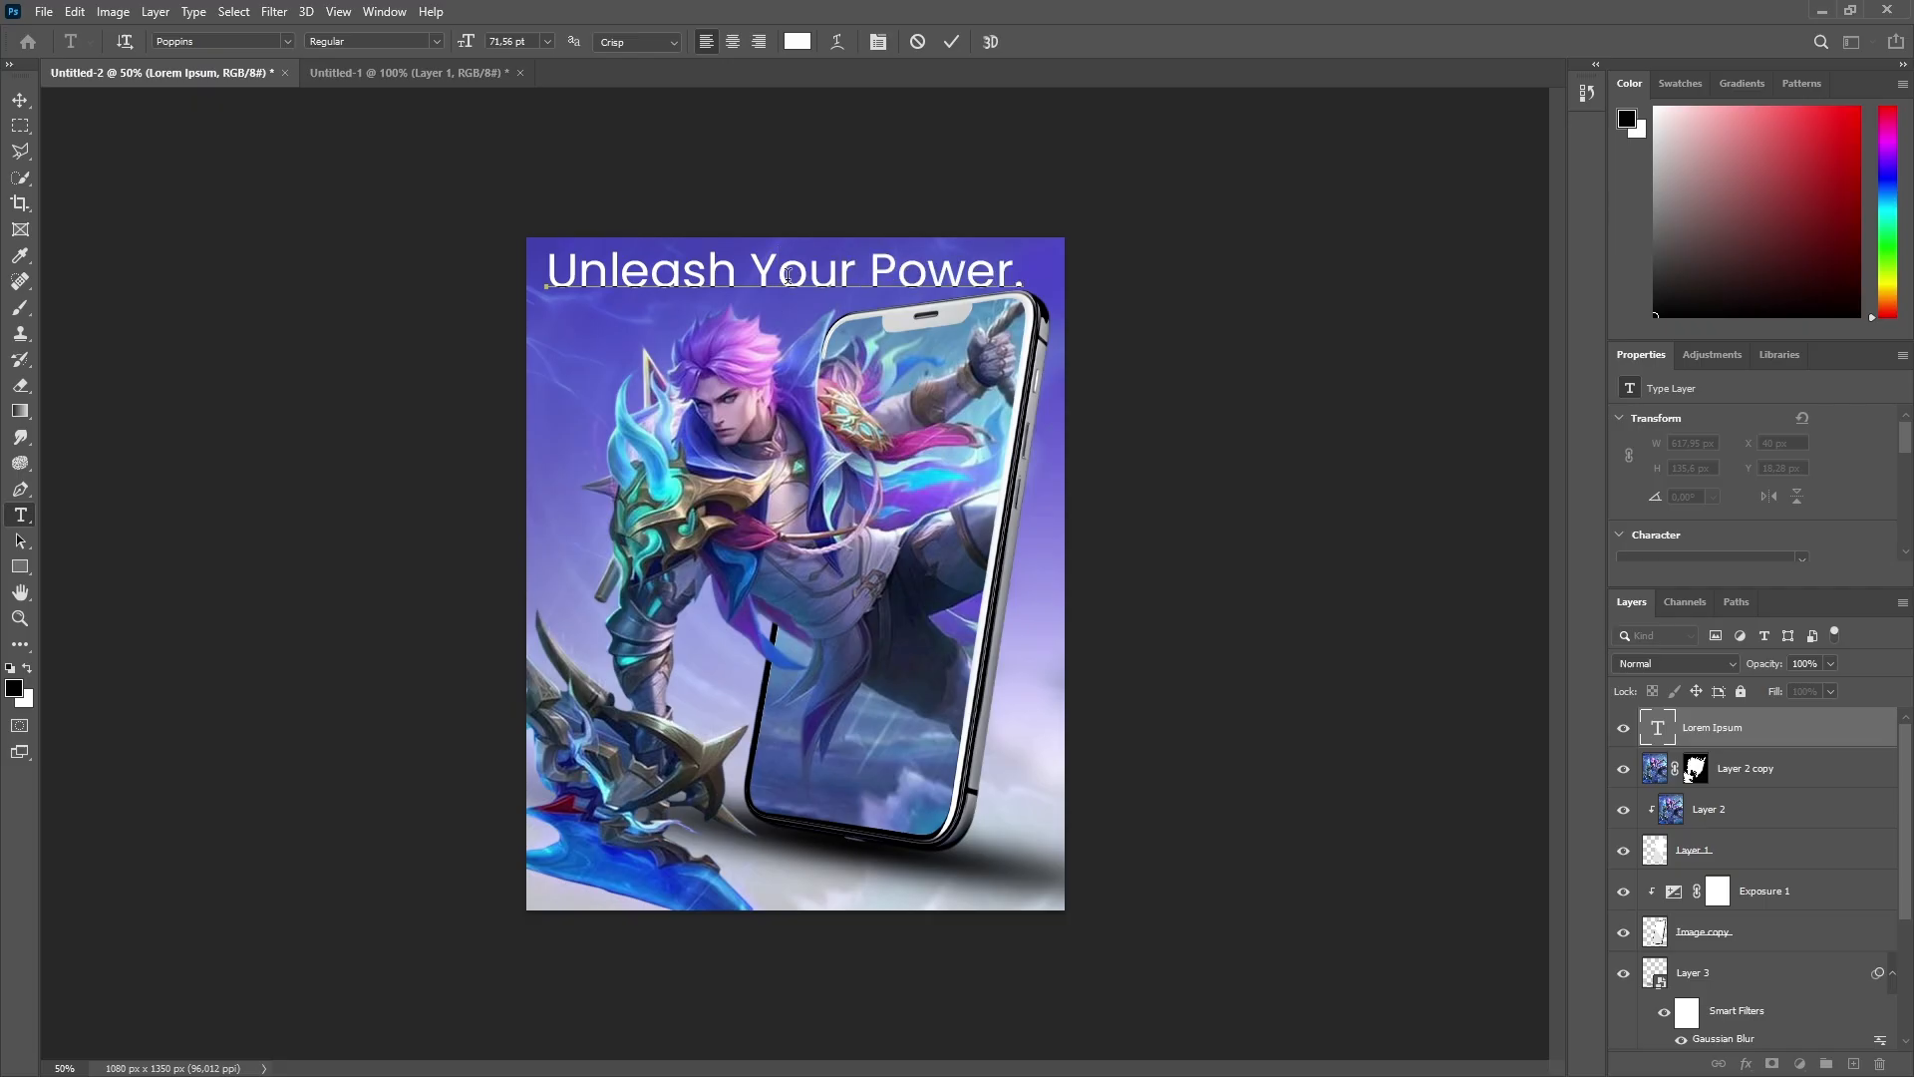
pyautogui.hotkey('ctrl', 'Return')
pyautogui.hotkey('ctrl', 't')
pyautogui.moveTo(1027, 292); pyautogui.dragTo(733, 277)
# Step: Duplicate the tagline directly below itself and change the copy's wording to "Rule The Game."
pyautogui.moveTo(700, 270); pyautogui.dragTo(703, 285)
pyautogui.click(972, 127)
pyautogui.click(972, 127)
pyautogui.click(704, 264)
pyautogui.doubleClick(704, 285)
pyautogui.write('Rule The Game.')
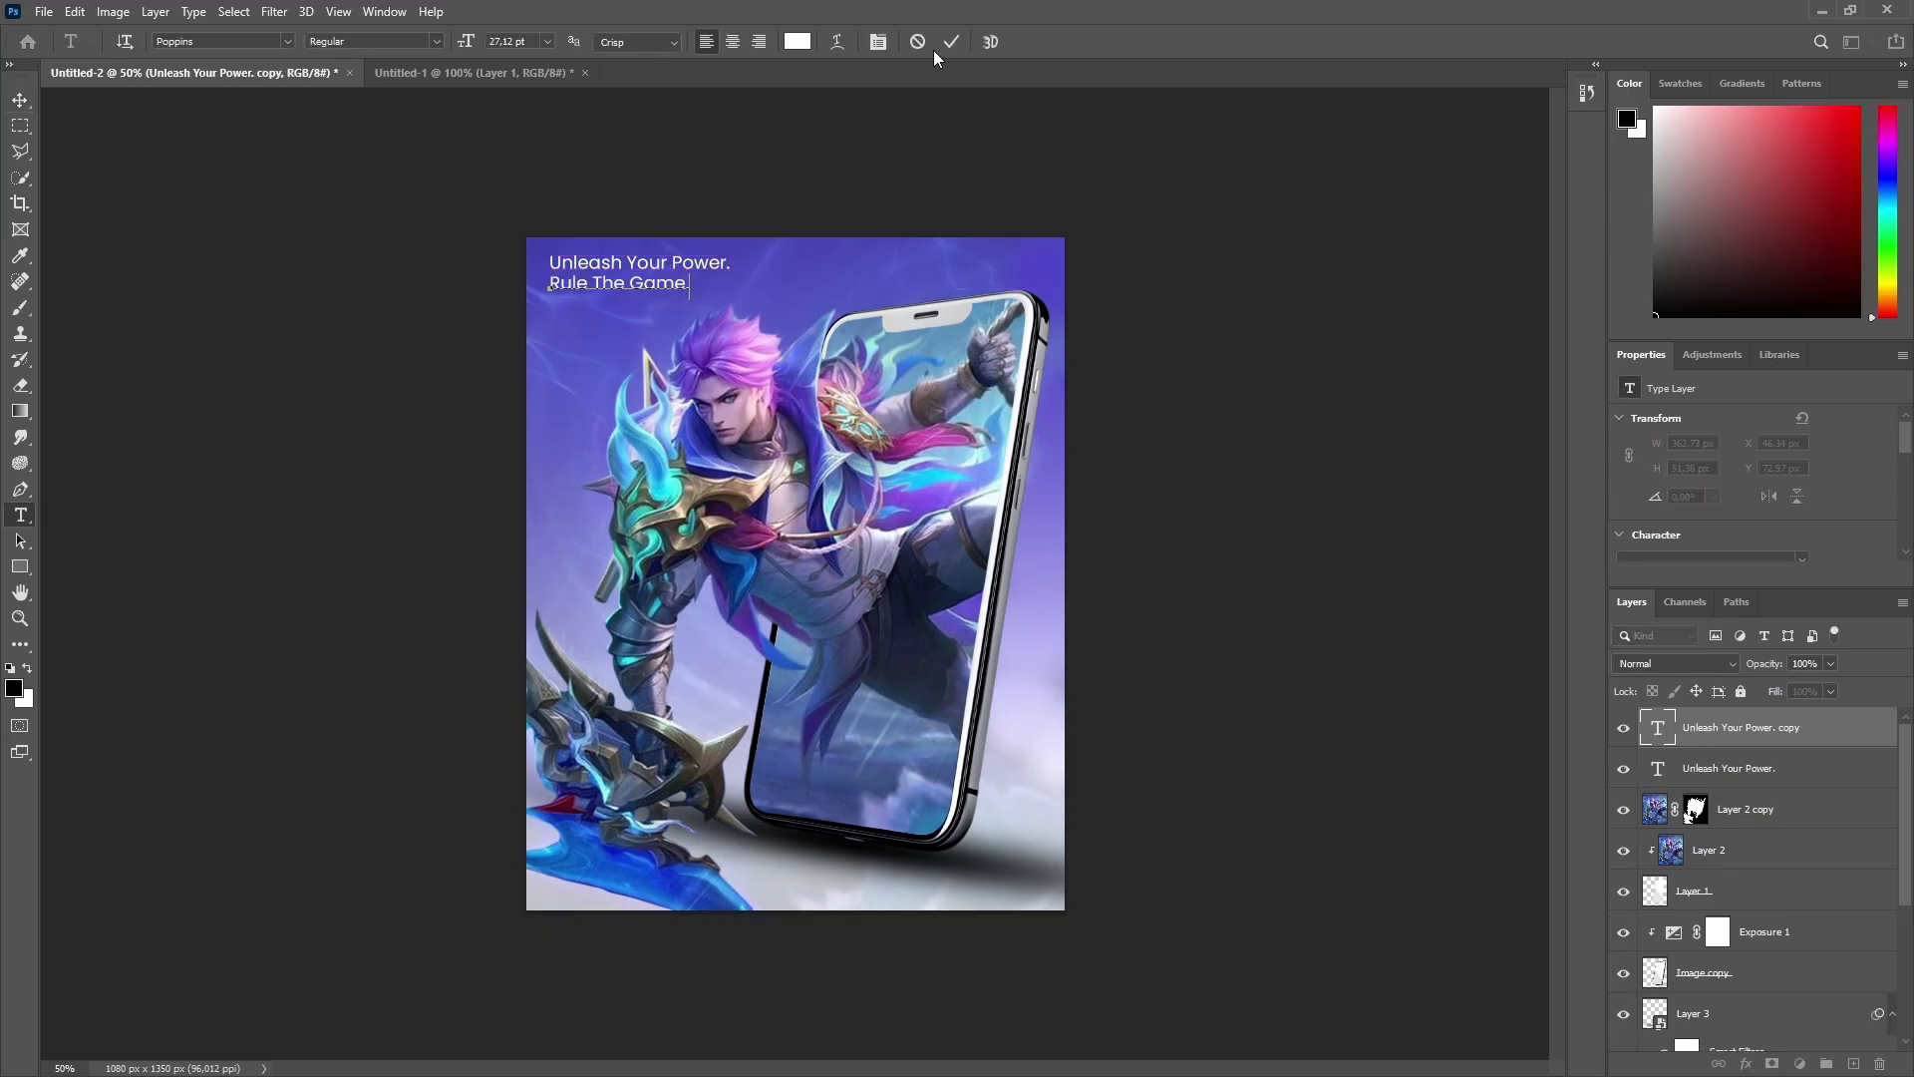
pyautogui.click(947, 43)
pyautogui.click(910, 127)
# Step: Select both tagline lines and scale them up together to about 120%
pyautogui.click(696, 255)
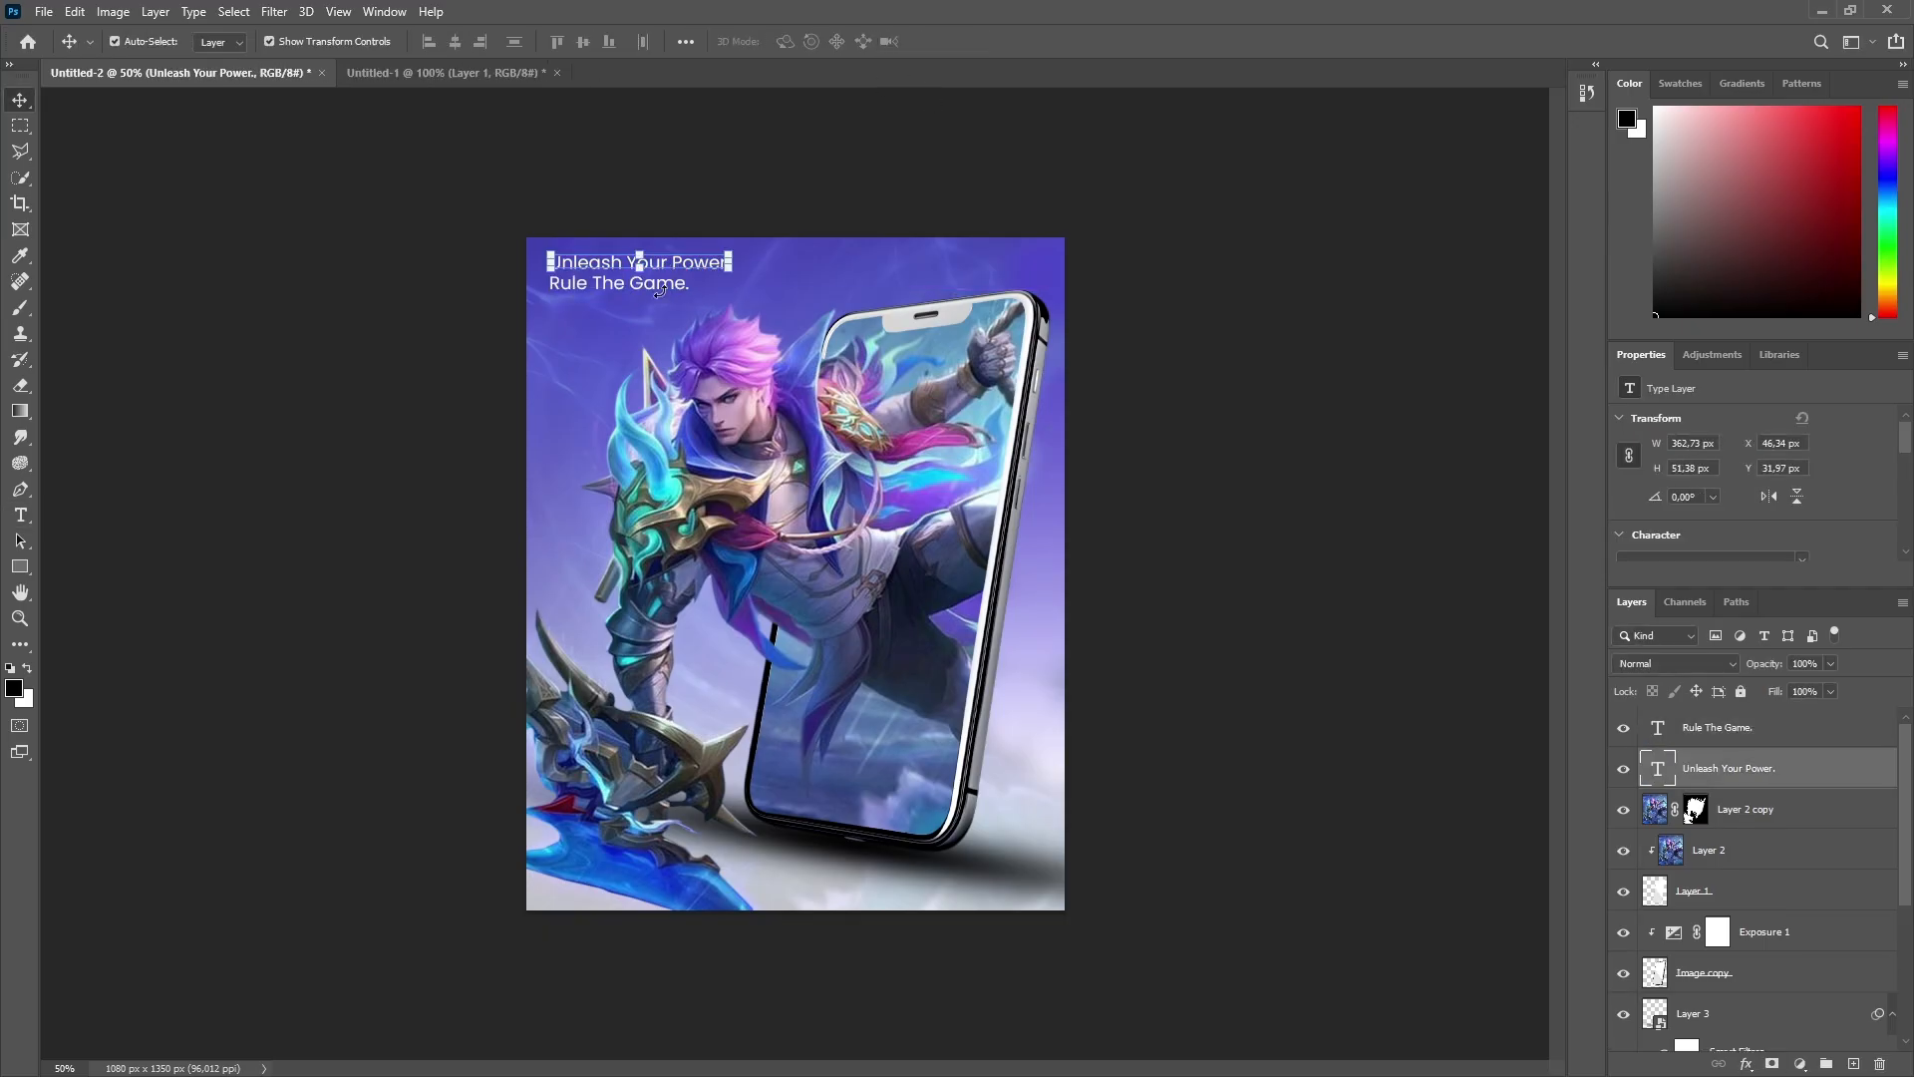
pyautogui.hotkey('ctrl', 't')
pyautogui.click(714, 146)
pyautogui.click(714, 146)
pyautogui.click(714, 263)
pyautogui.hotkey('ctrl', '+')
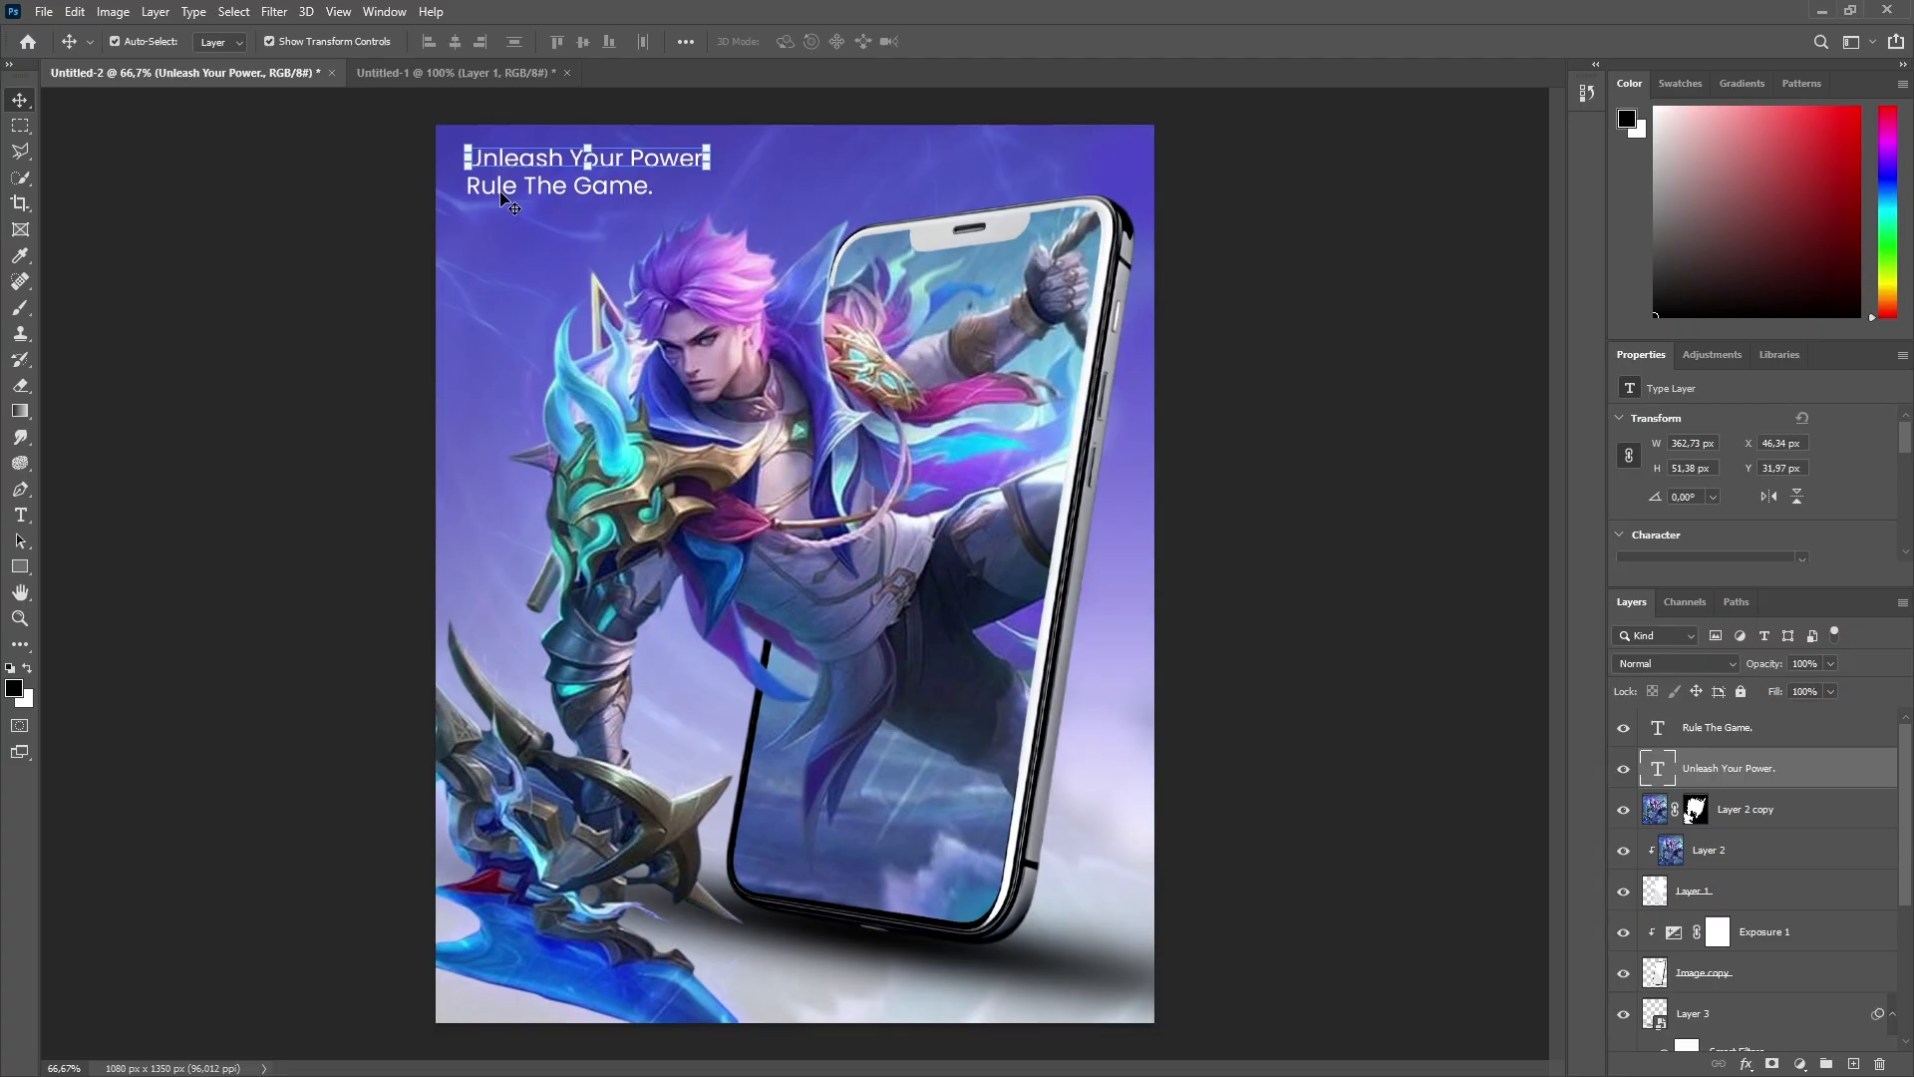
pyautogui.keyDown('shift'); pyautogui.click(620, 191); pyautogui.keyUp('shift')
pyautogui.hotkey('ctrl', 't')
pyautogui.moveTo(707, 195); pyautogui.dragTo(766, 224)
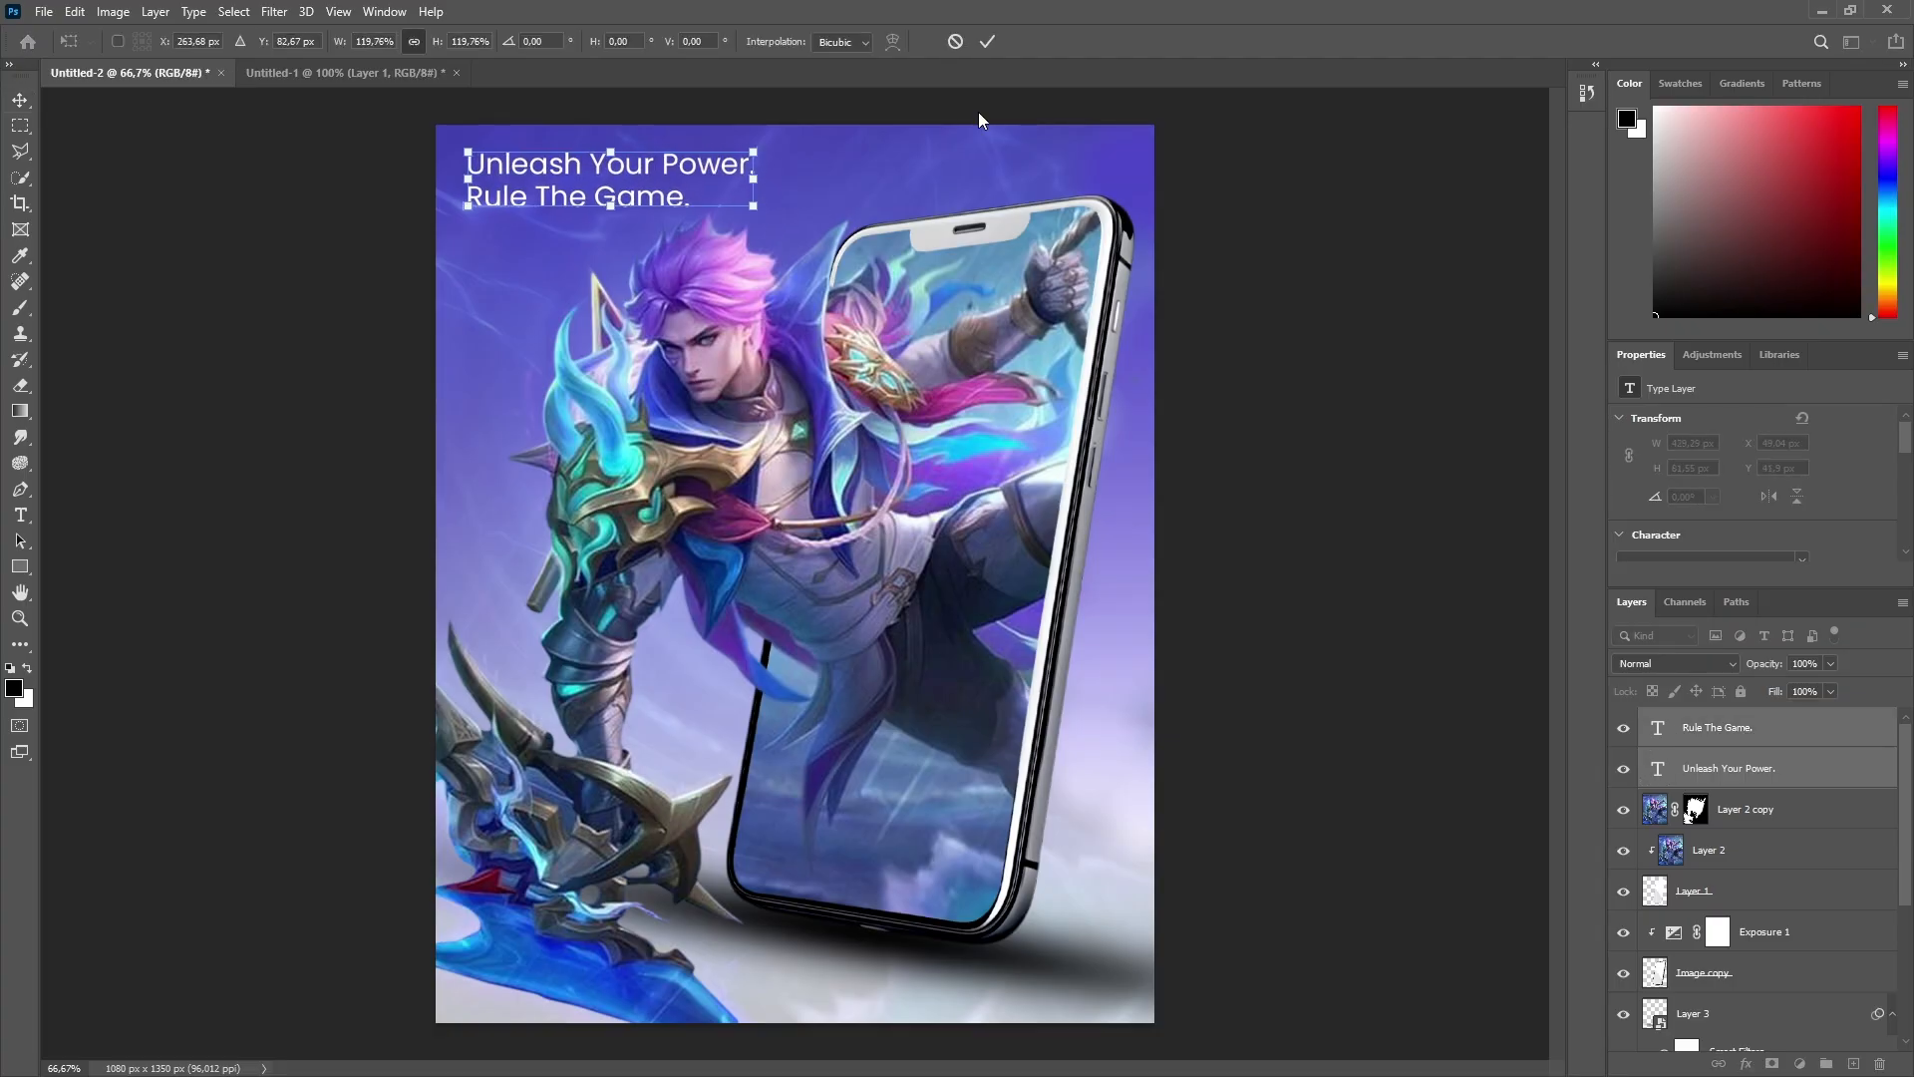
pyautogui.press('Return')
# Step: Try the Light font style on the "Rule The Game." line and undo it
pyautogui.hotkey('ctrl', '-')
pyautogui.click(686, 291)
pyautogui.scroll(-1, 1747, 508)
pyautogui.click(1749, 519)
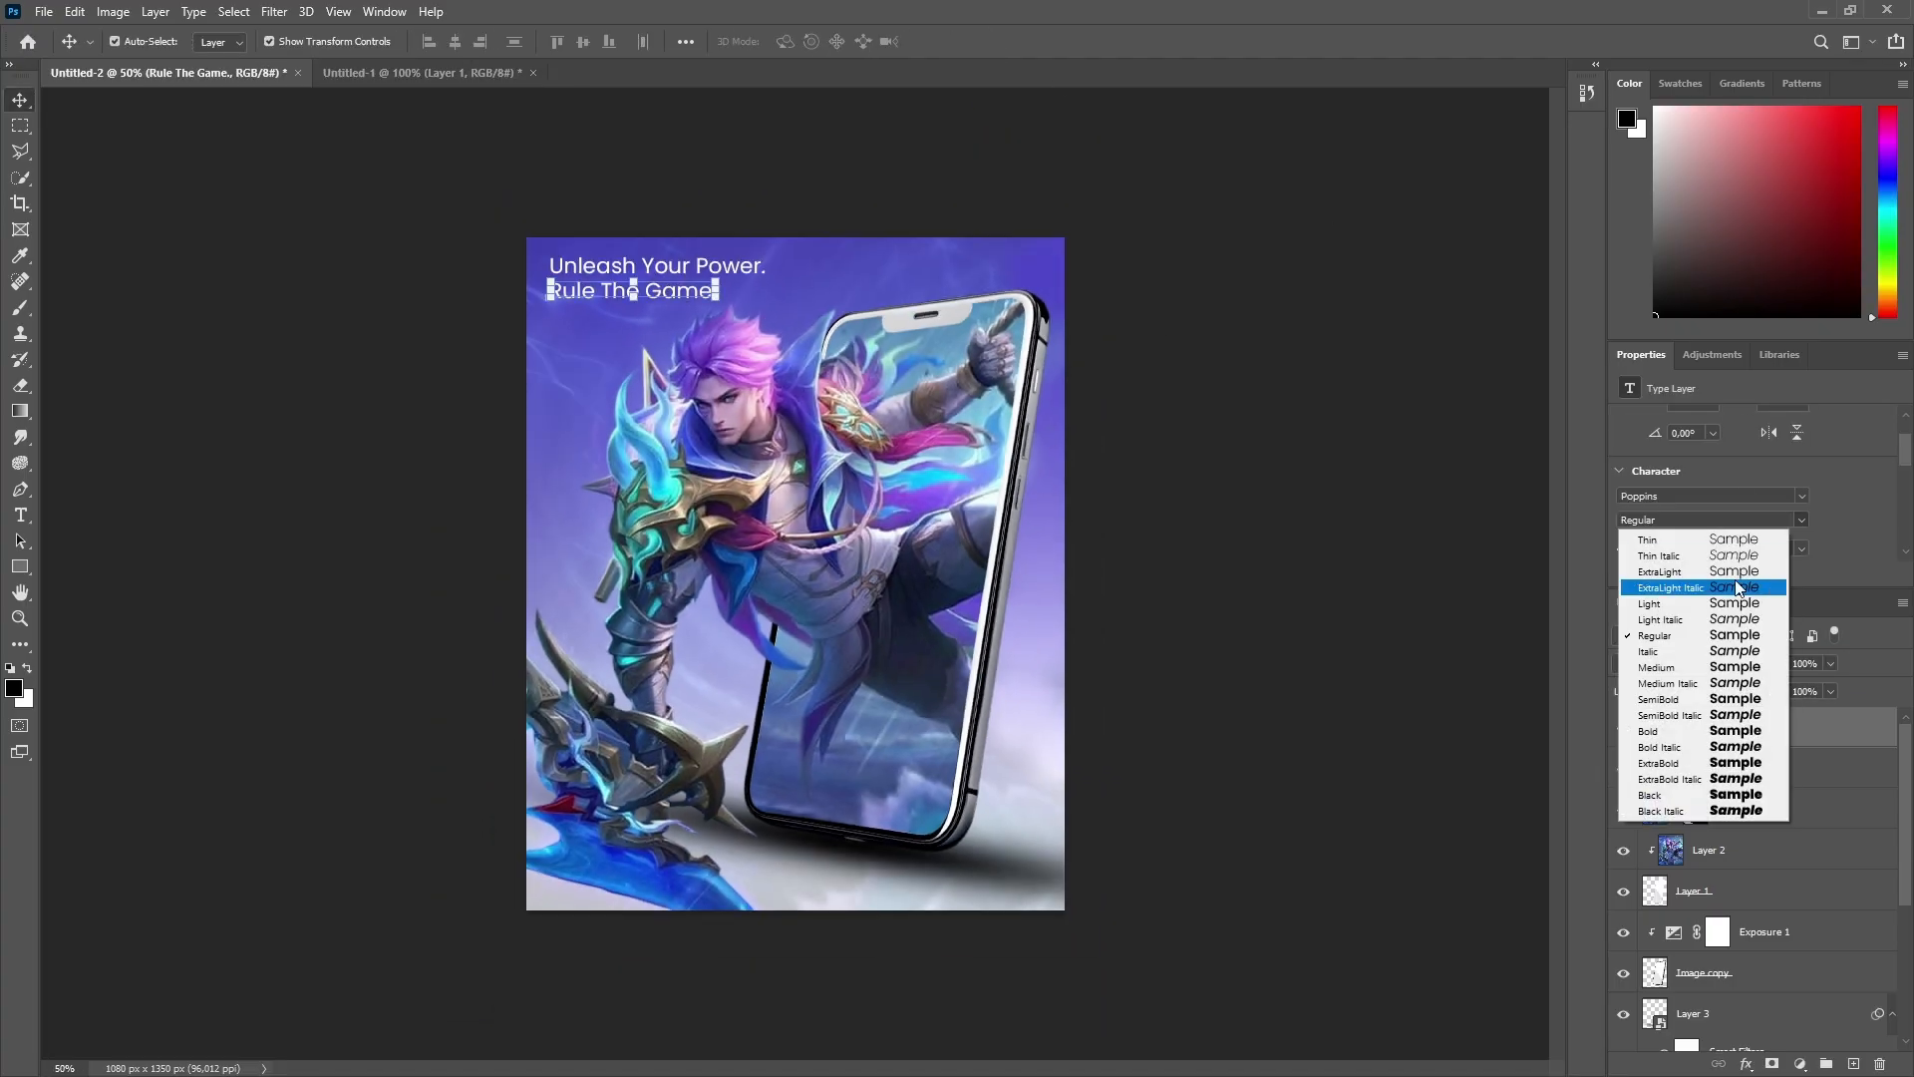
pyautogui.click(1735, 603)
pyautogui.click(1418, 528)
pyautogui.hotkey('ctrl', 'z')
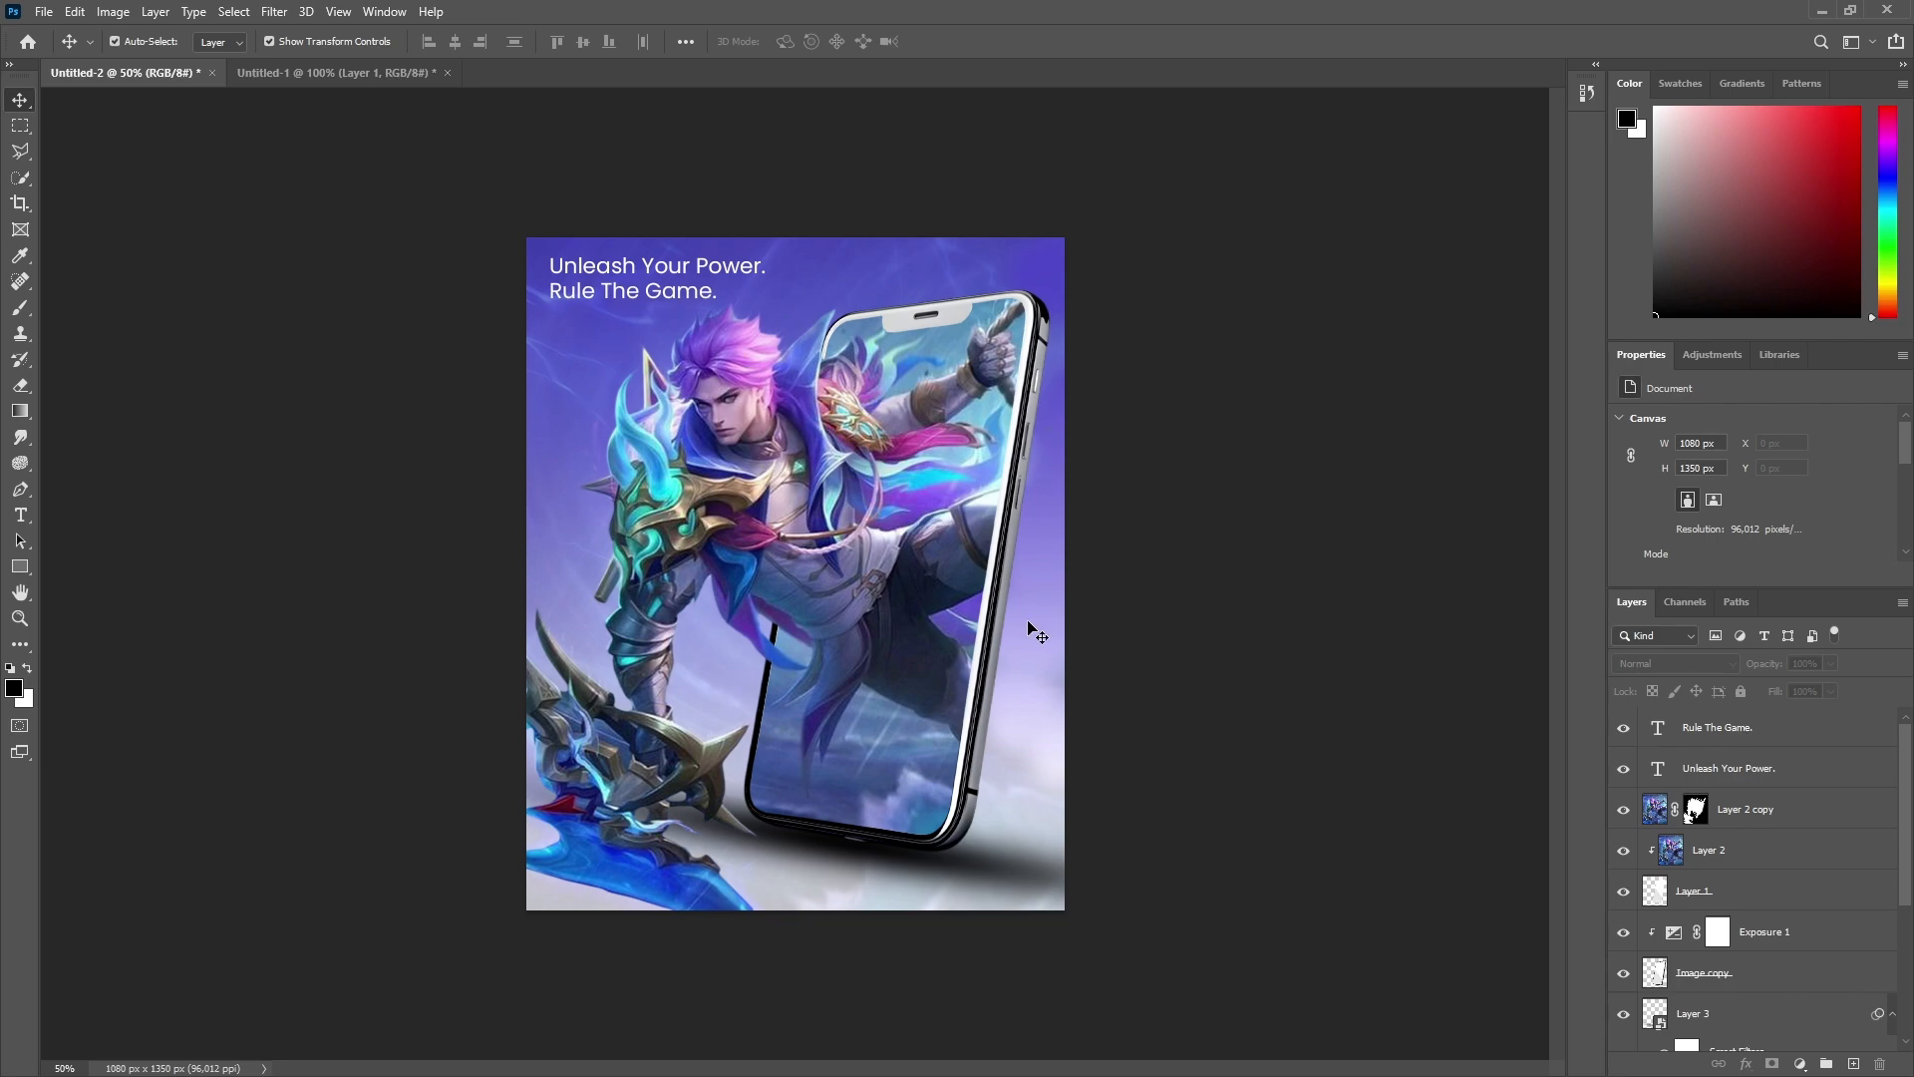
# Step: Adjust the opacity of the faded background artwork on Layer 2 copy 2
pyautogui.moveTo(1766, 840); pyautogui.dragTo(1759, 1032)
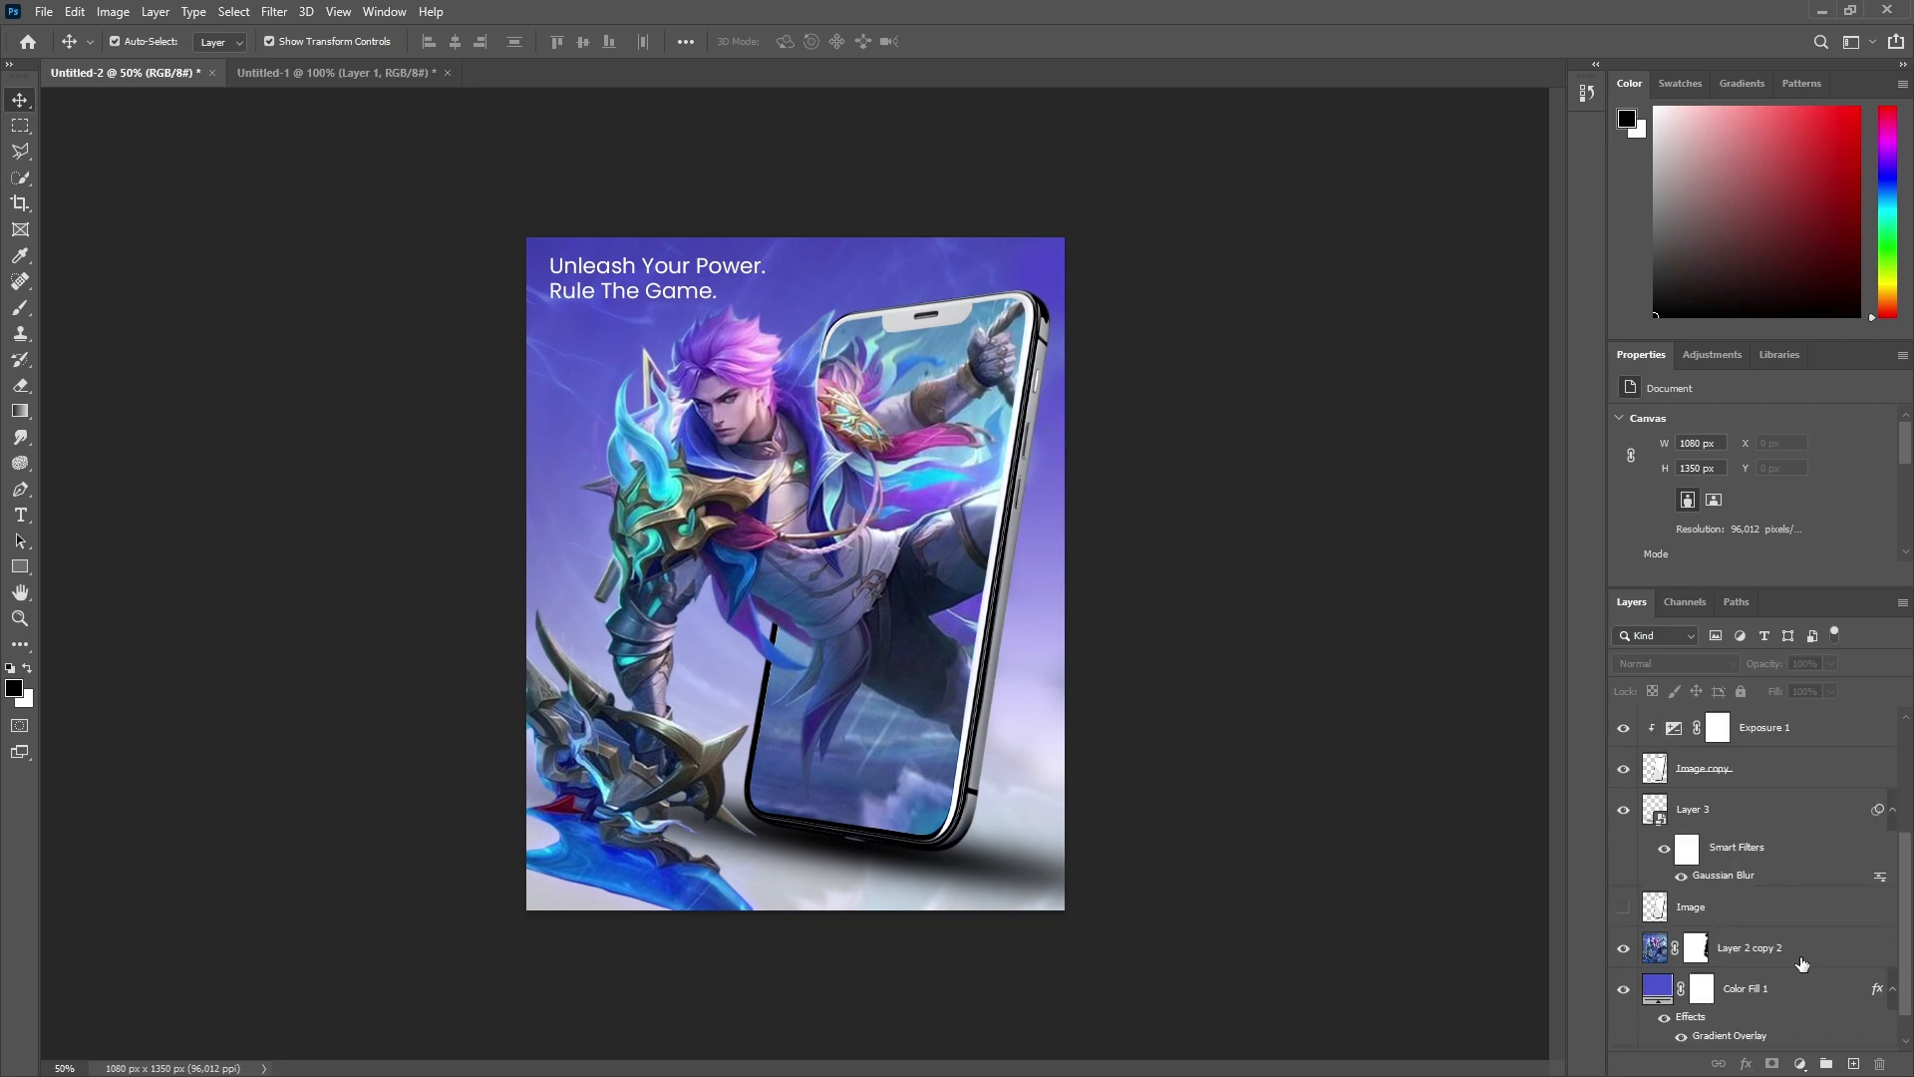
pyautogui.click(1831, 663)
pyautogui.moveTo(1838, 684); pyautogui.dragTo(1829, 688)
pyautogui.click(424, 182)
# Step: Set the font style of both tagline lines, "Unleash Your Power." and "Rule The Game.", to Poppins Light
pyautogui.click(748, 266)
pyautogui.scroll(-4, 1713, 468)
pyautogui.click(1802, 504)
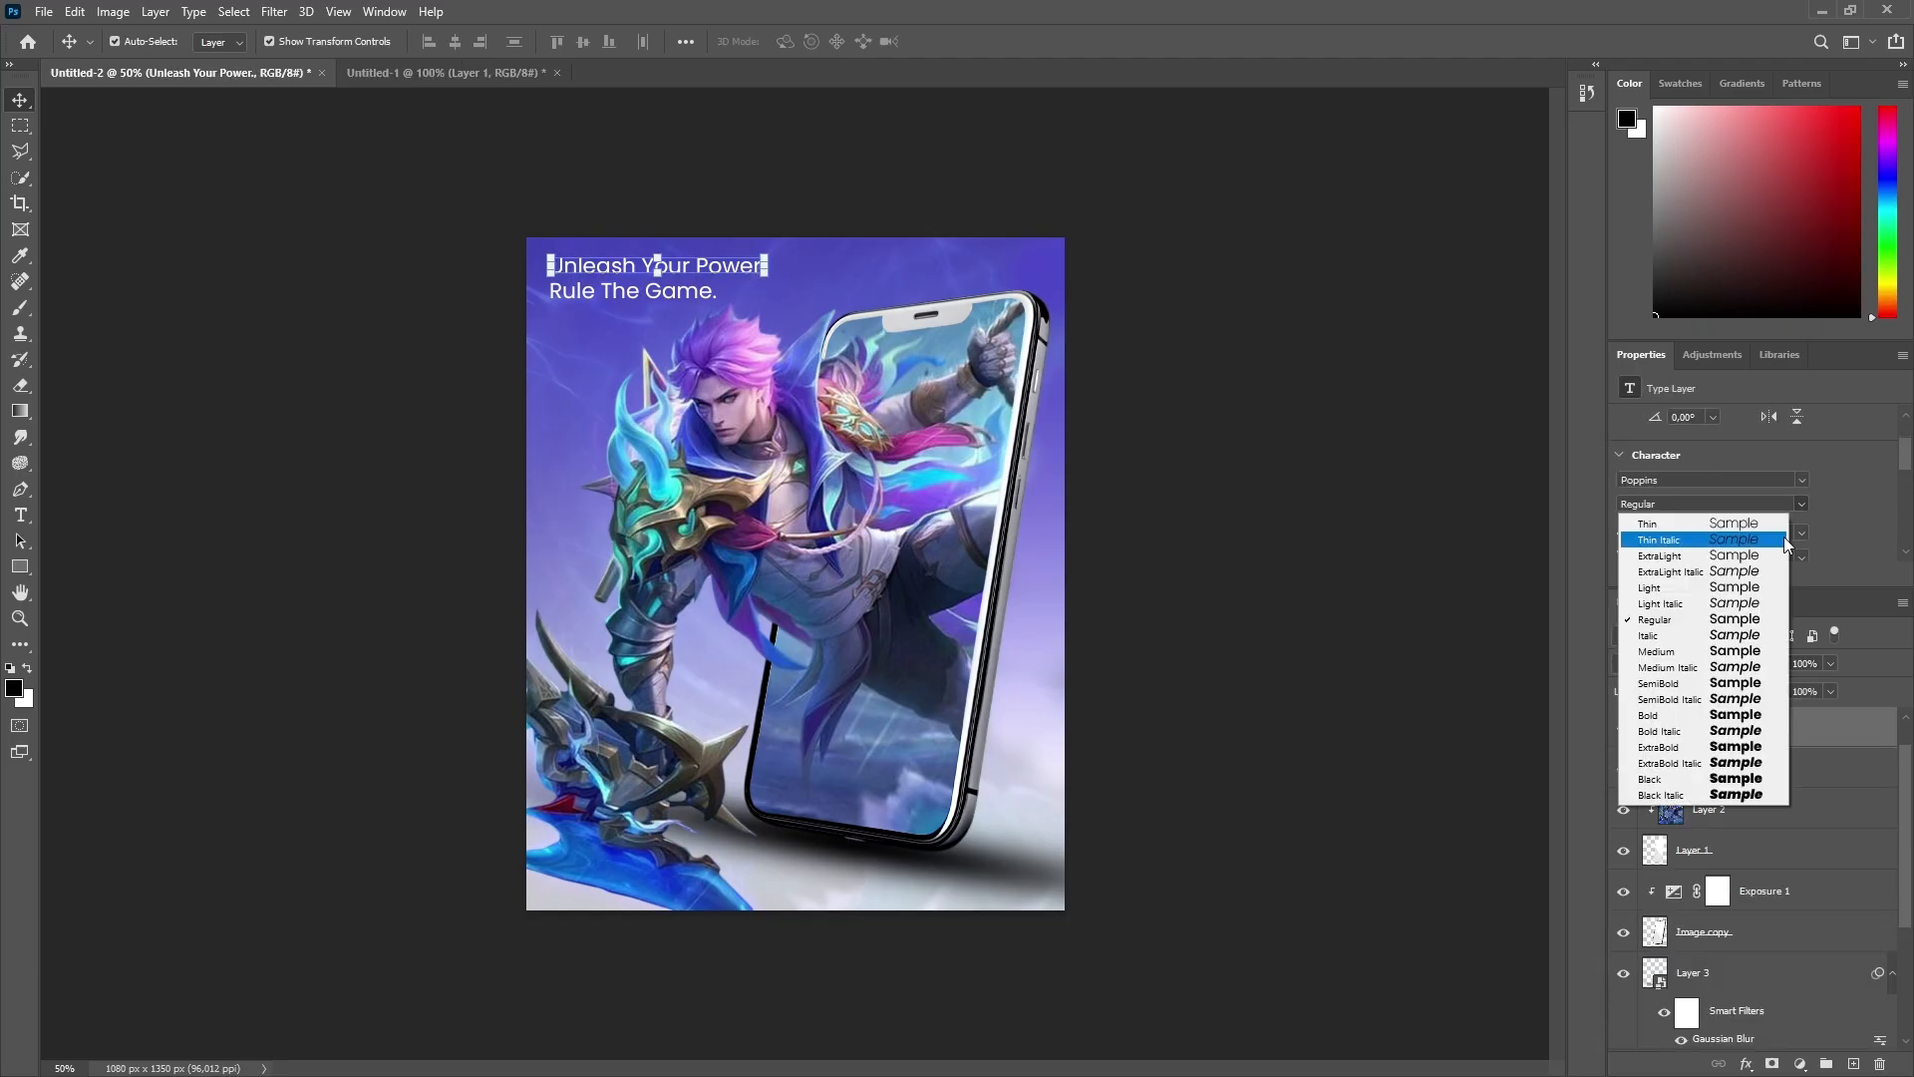
pyautogui.click(1730, 589)
pyautogui.click(1371, 469)
pyautogui.click(697, 291)
pyautogui.click(1803, 504)
pyautogui.click(1730, 589)
pyautogui.click(1346, 488)
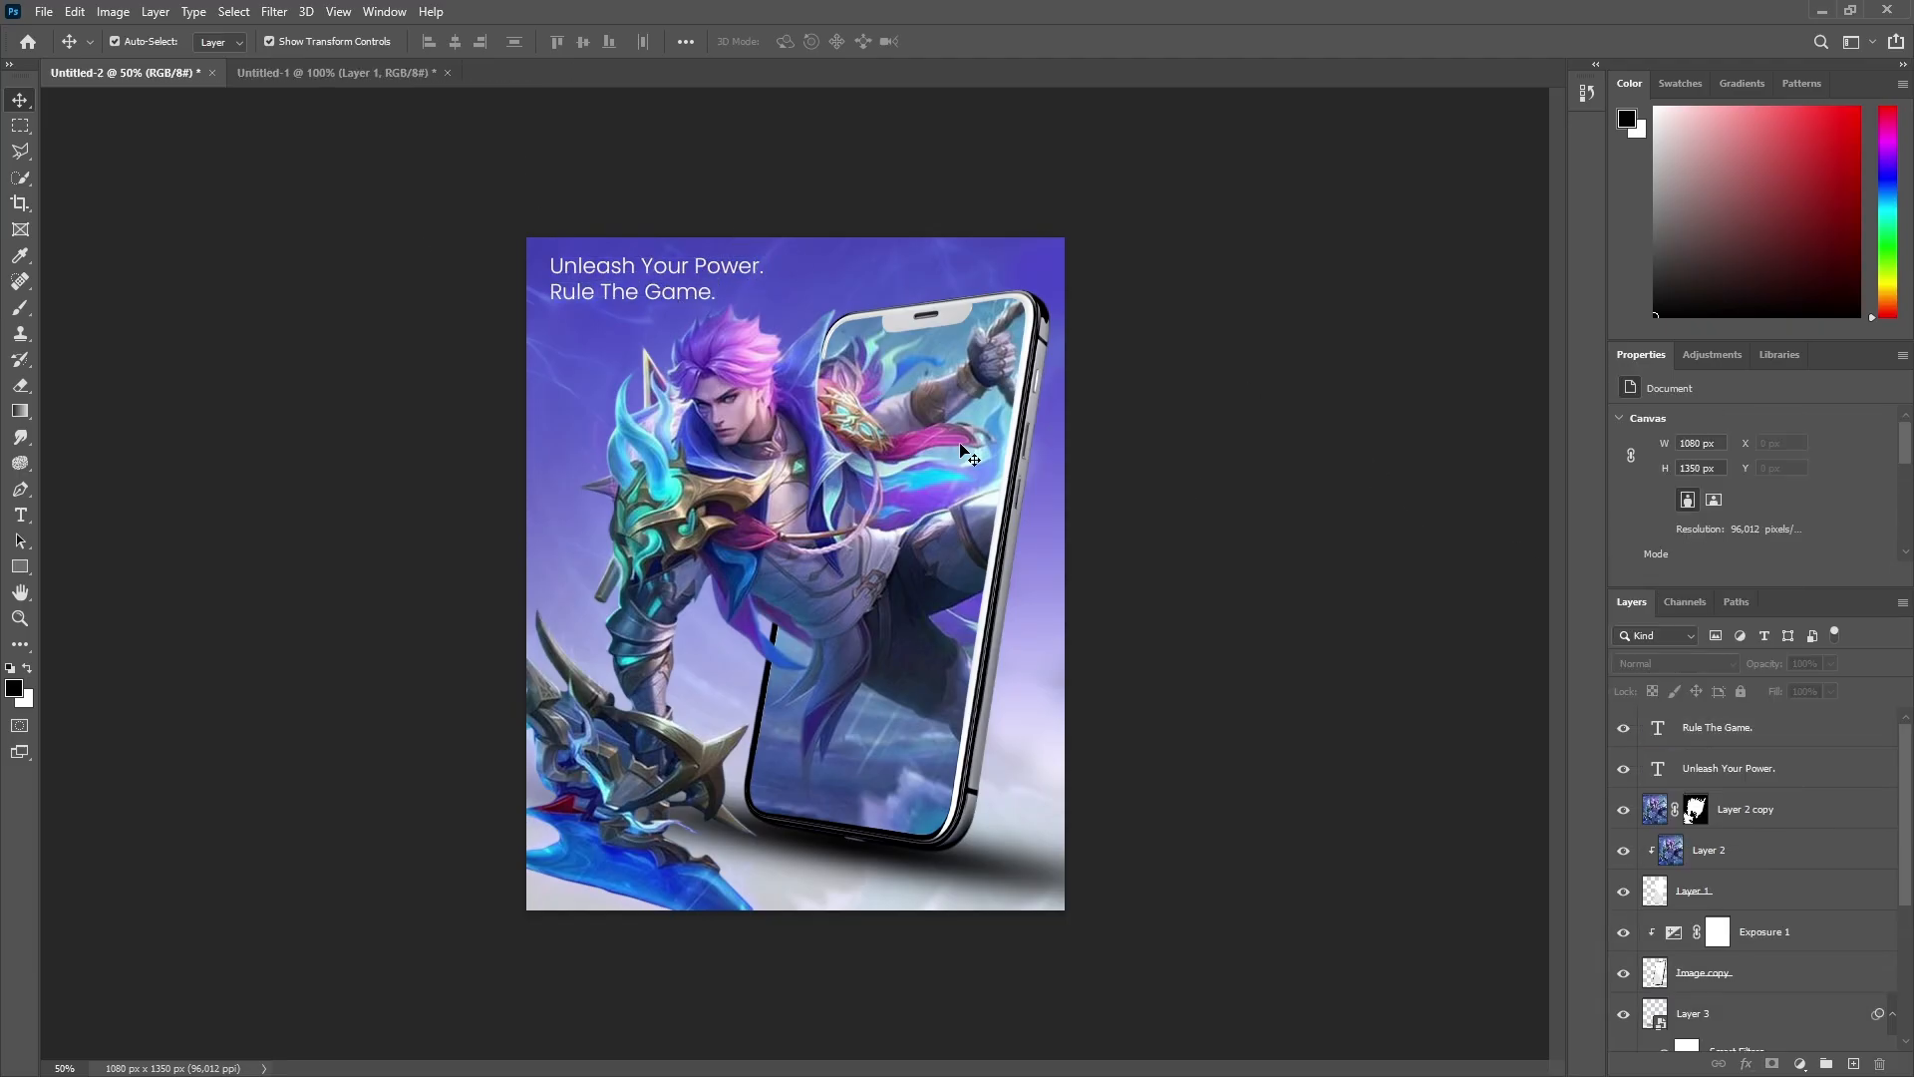
# Step: Add a text line reading "G-Max" over the lower part of the phone screen
pyautogui.press('t')
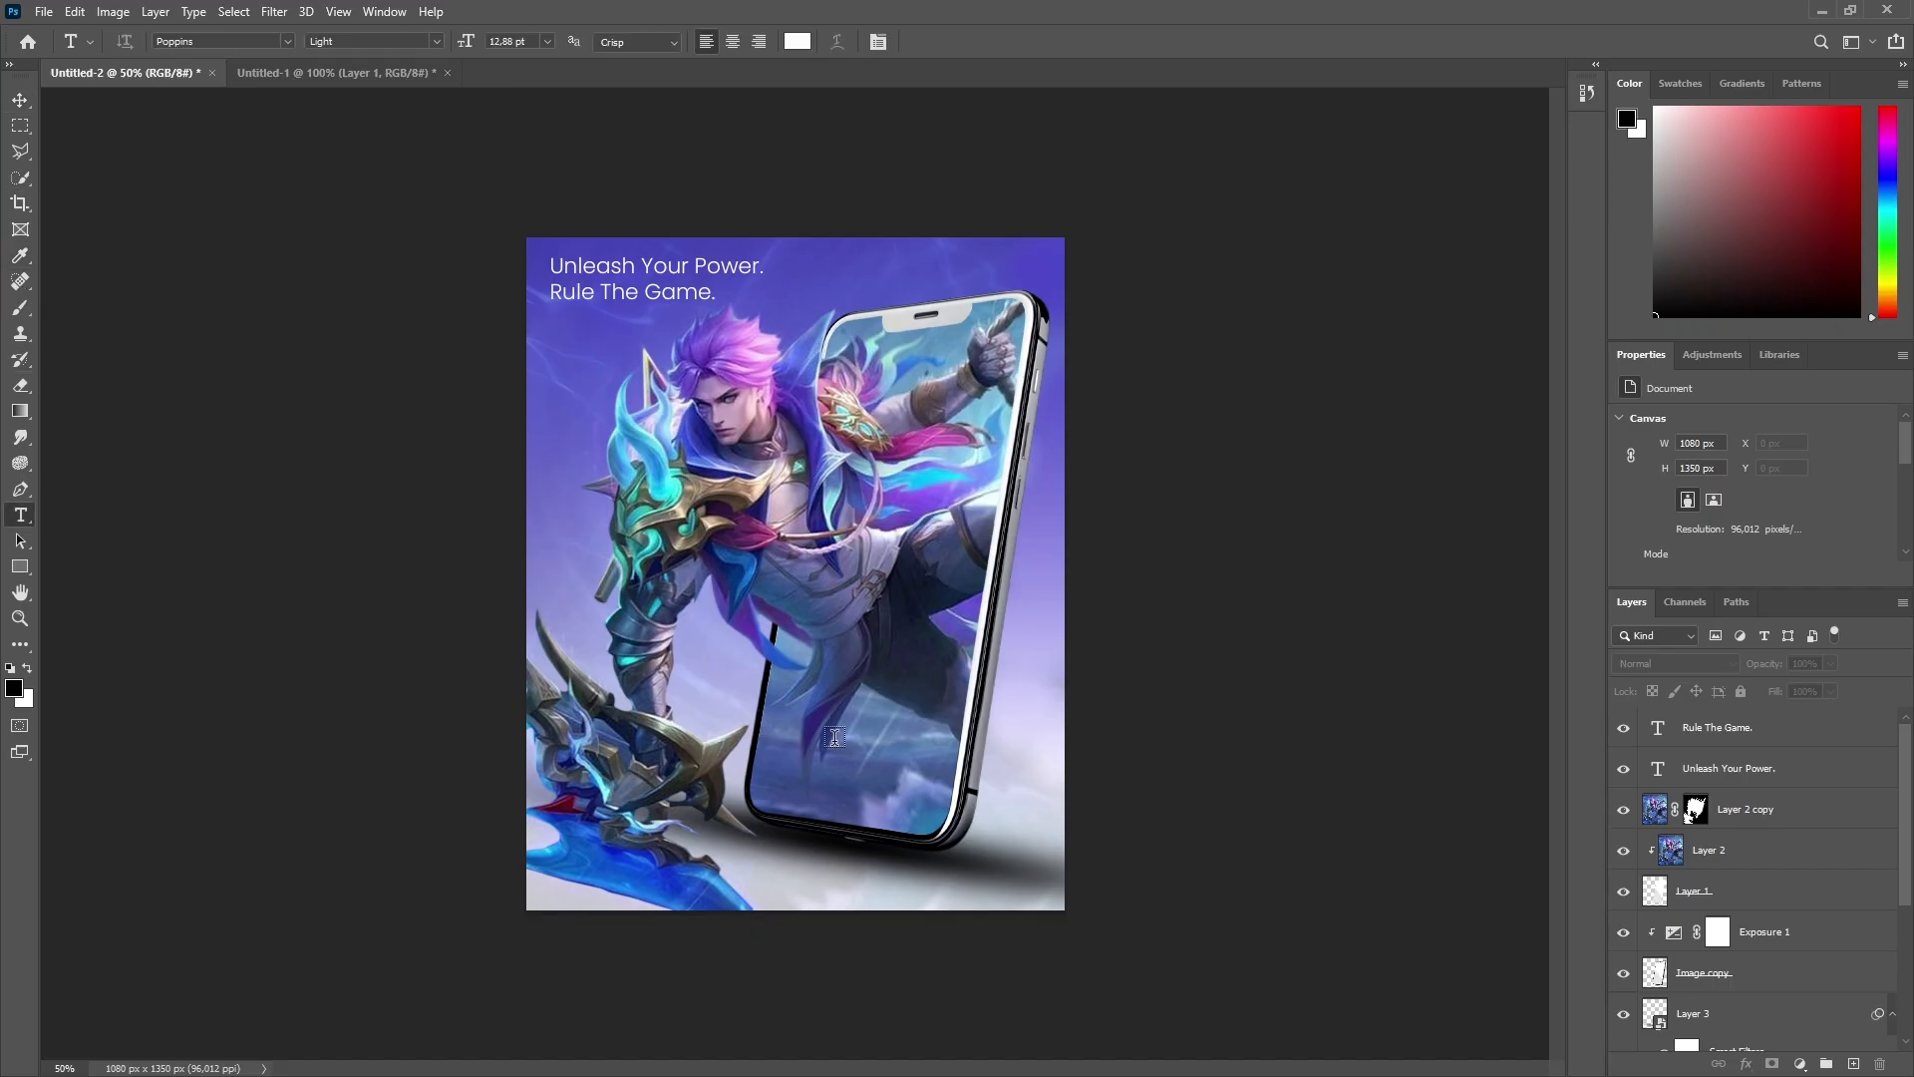
pyautogui.click(825, 729)
pyautogui.click(265, 239)
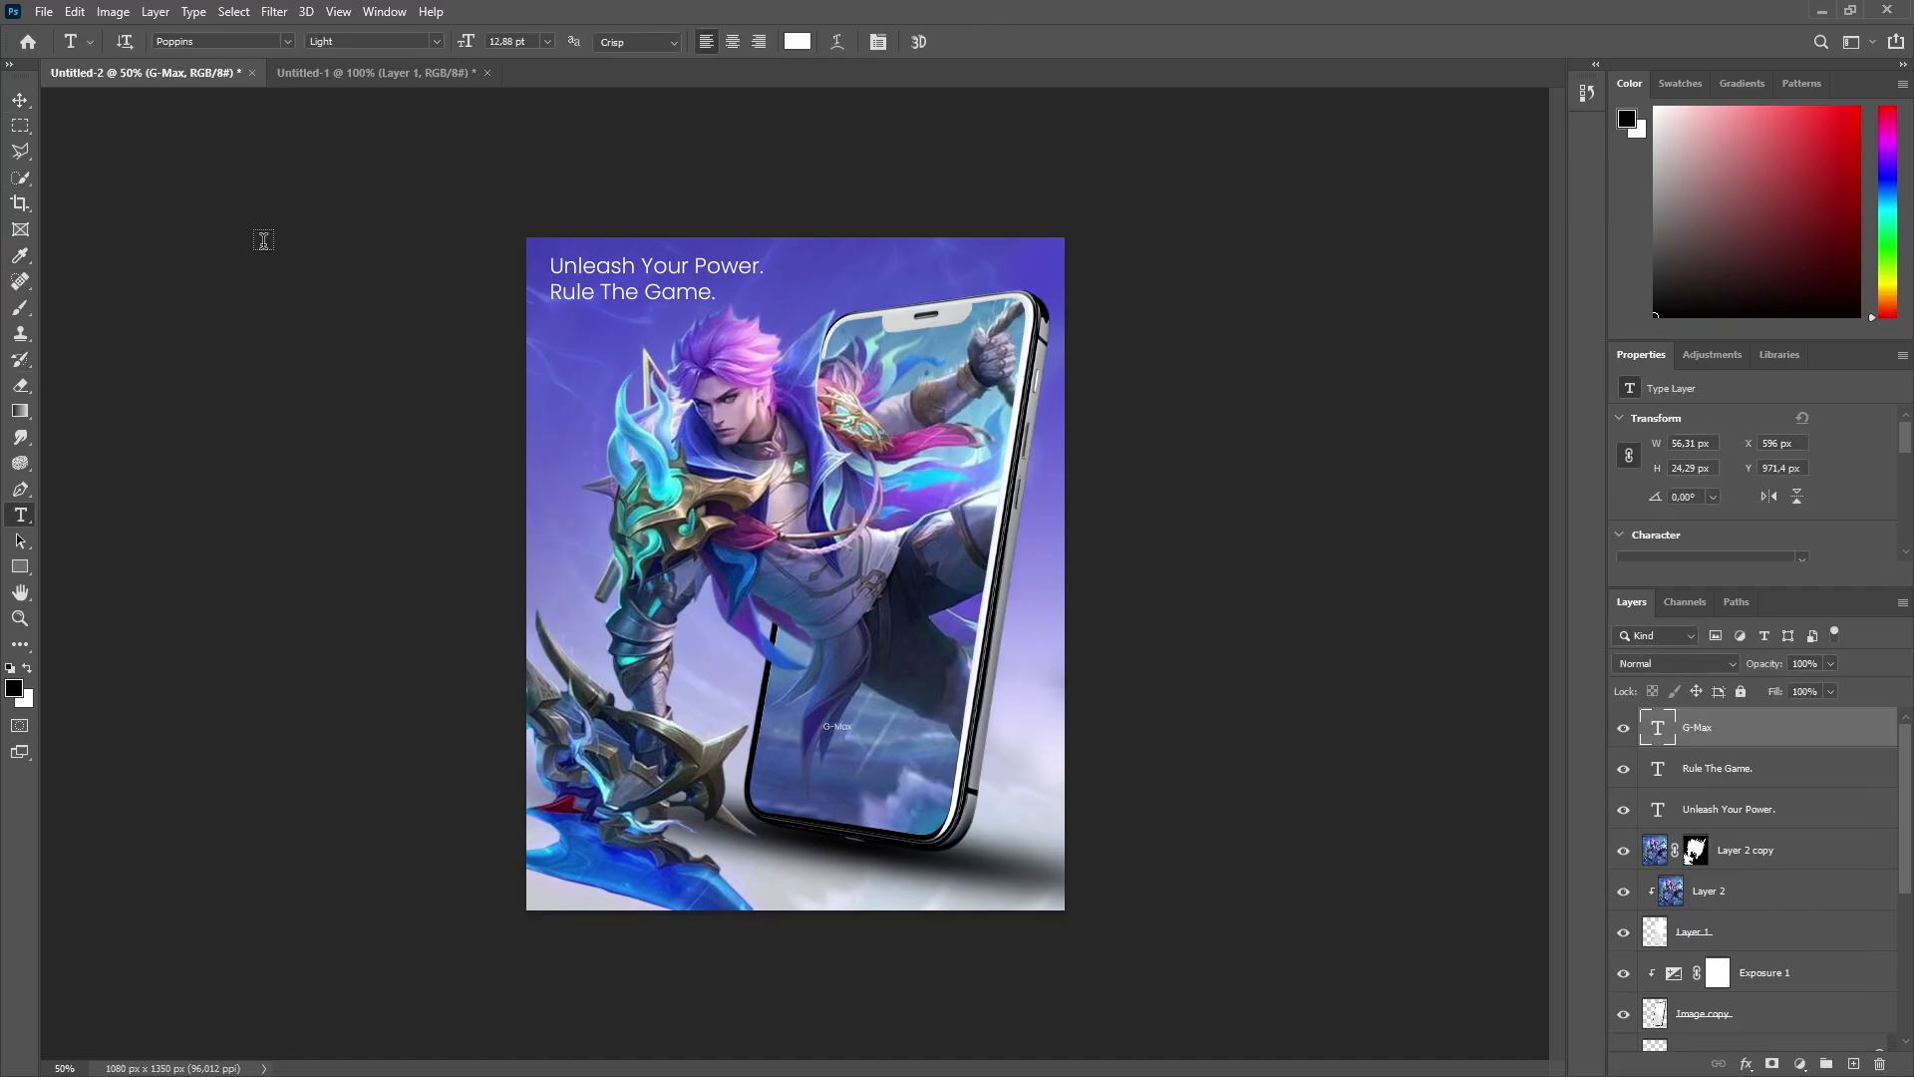
pyautogui.click(20, 100)
# Step: Enlarge the G-Max text to about 61 pt near the phone's lower left edge and set its style to Regular
pyautogui.hotkey('ctrl', 't')
pyautogui.moveTo(852, 721); pyautogui.dragTo(1053, 636)
pyautogui.moveTo(981, 669); pyautogui.dragTo(921, 718)
pyautogui.scroll(-3, 1754, 486)
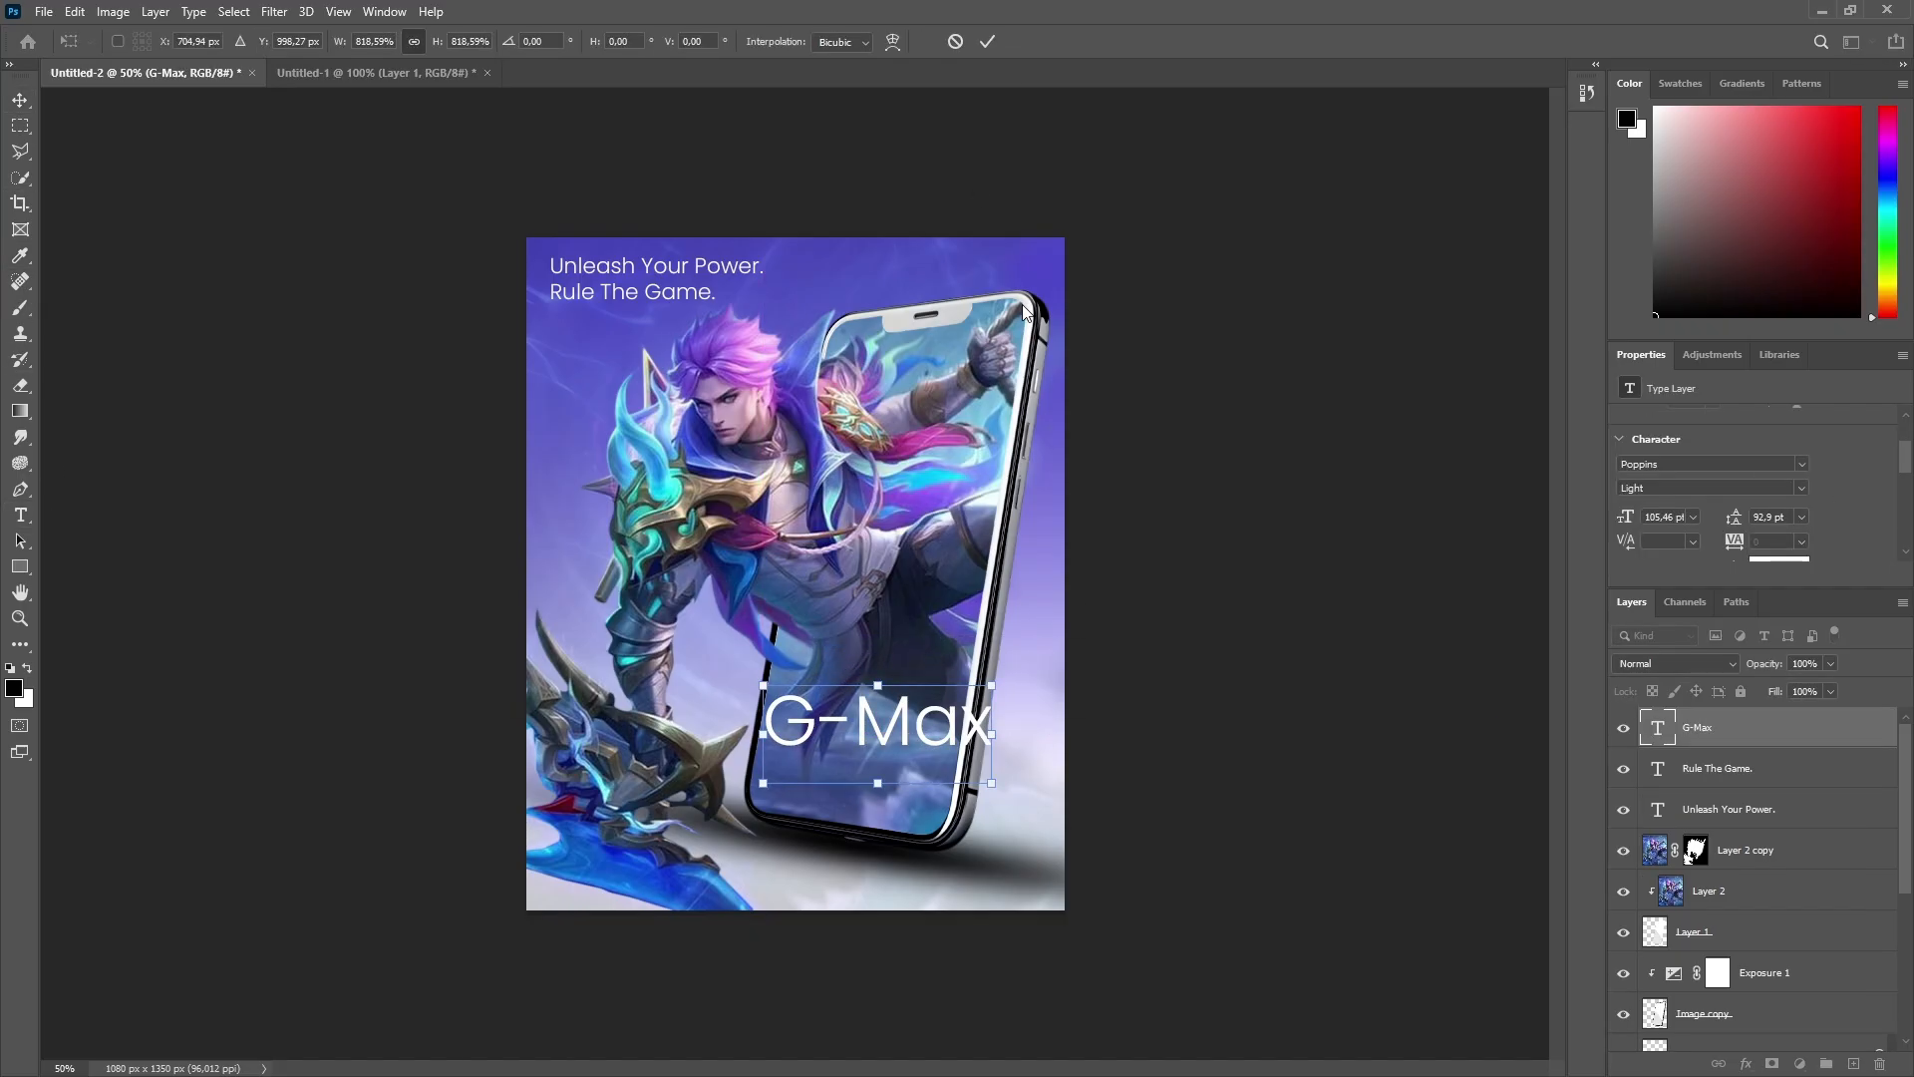
pyautogui.moveTo(991, 783); pyautogui.dragTo(877, 788)
pyautogui.press('Return')
pyautogui.click(1804, 488)
pyautogui.click(1703, 602)
# Step: Duplicate the G-Max text just below itself and change the copy's wording to "Z10+"
pyautogui.doubleClick(857, 762)
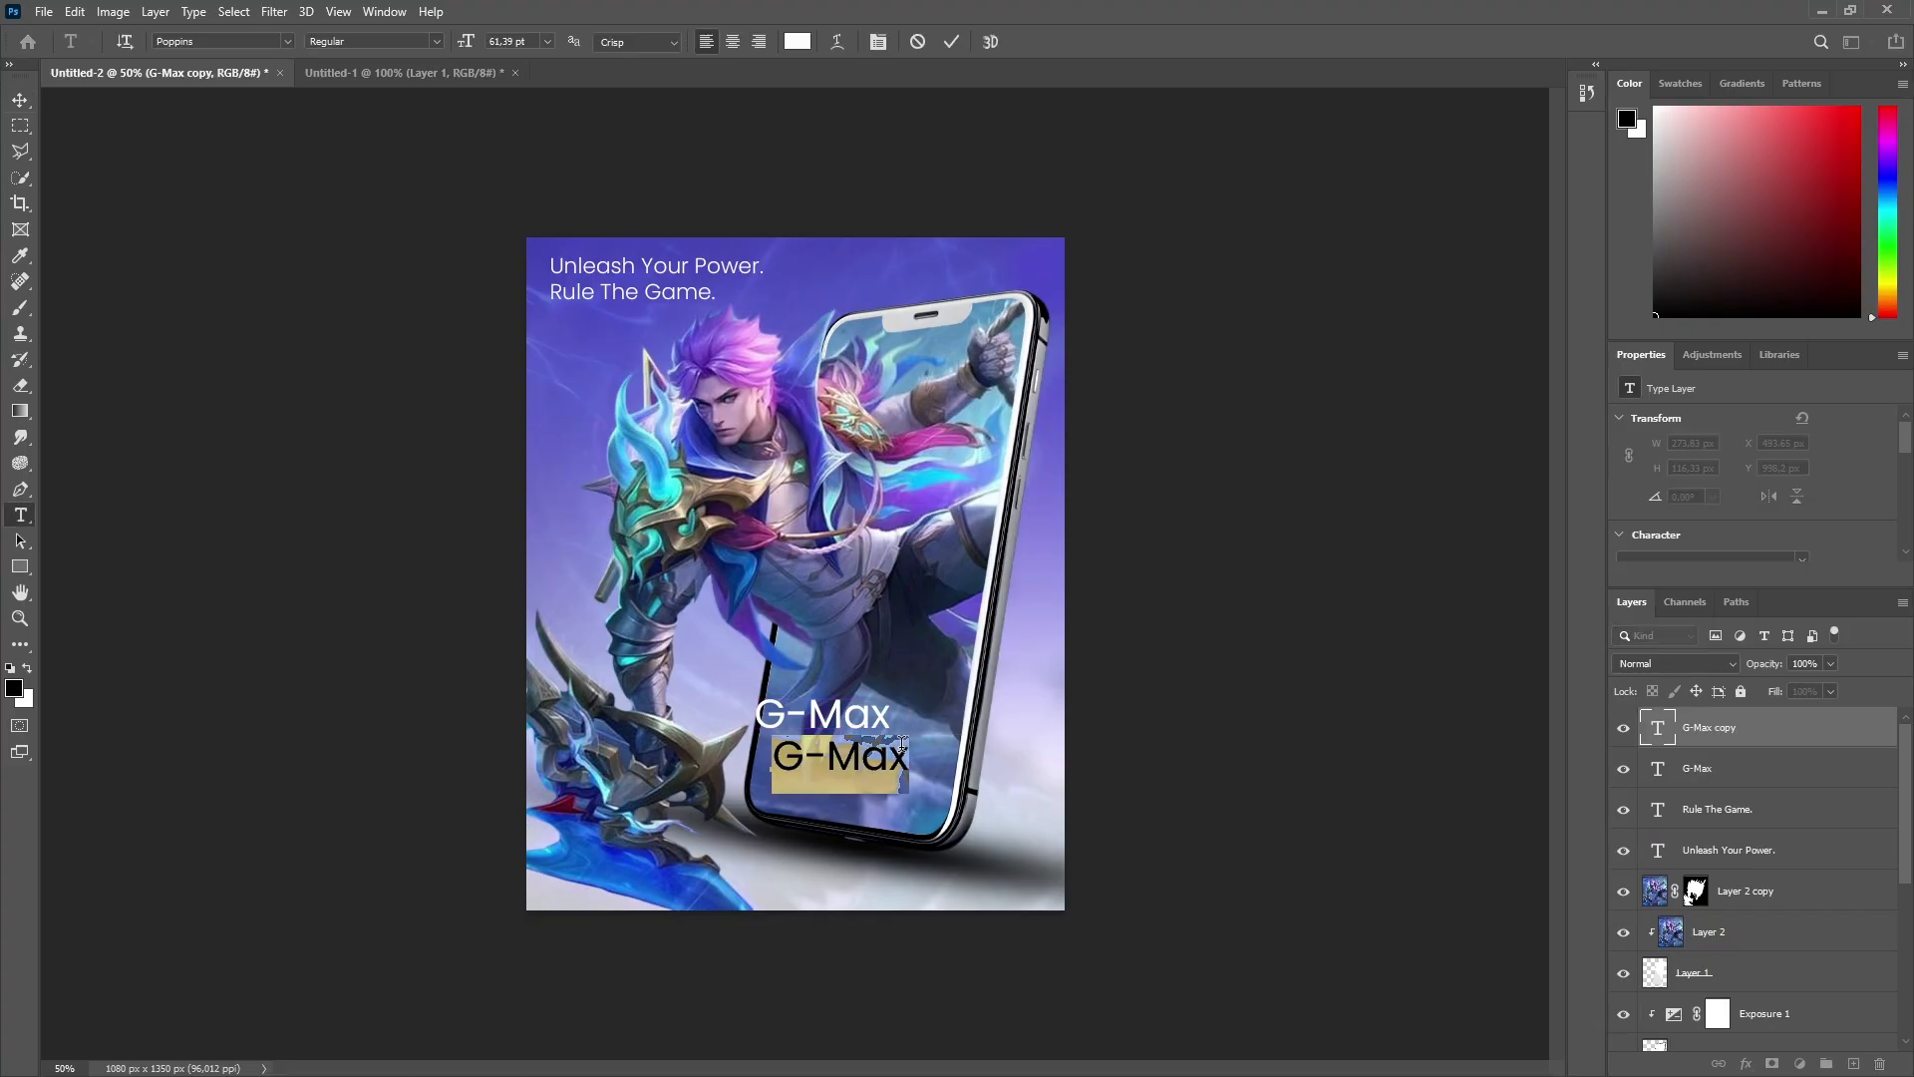
pyautogui.write('Z1-')
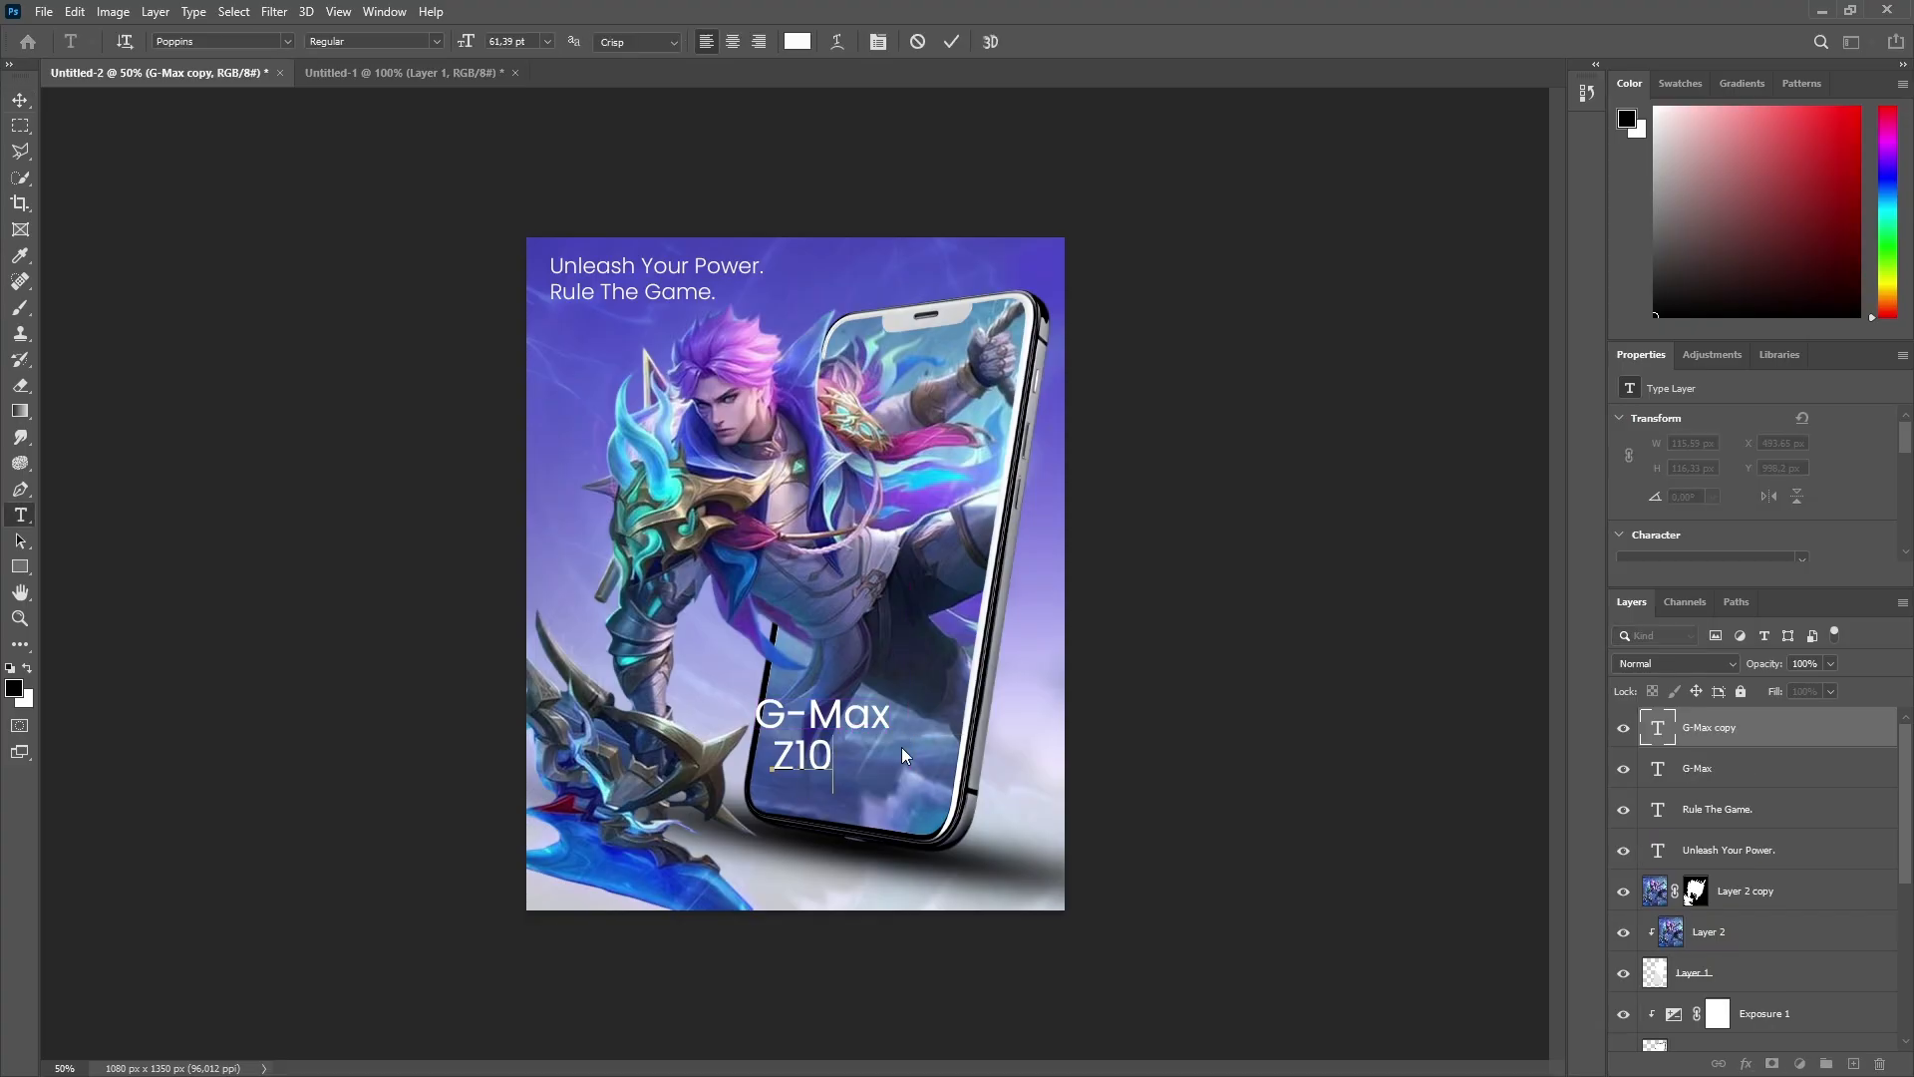
pyautogui.write('+')
pyautogui.hotkey('ctrl', 'Return')
pyautogui.press('v')
# Step: Set the Z10+ text to Poppins Medium, scale it to about 306%, and align it below G-Max
pyautogui.click(1801, 504)
pyautogui.click(1719, 656)
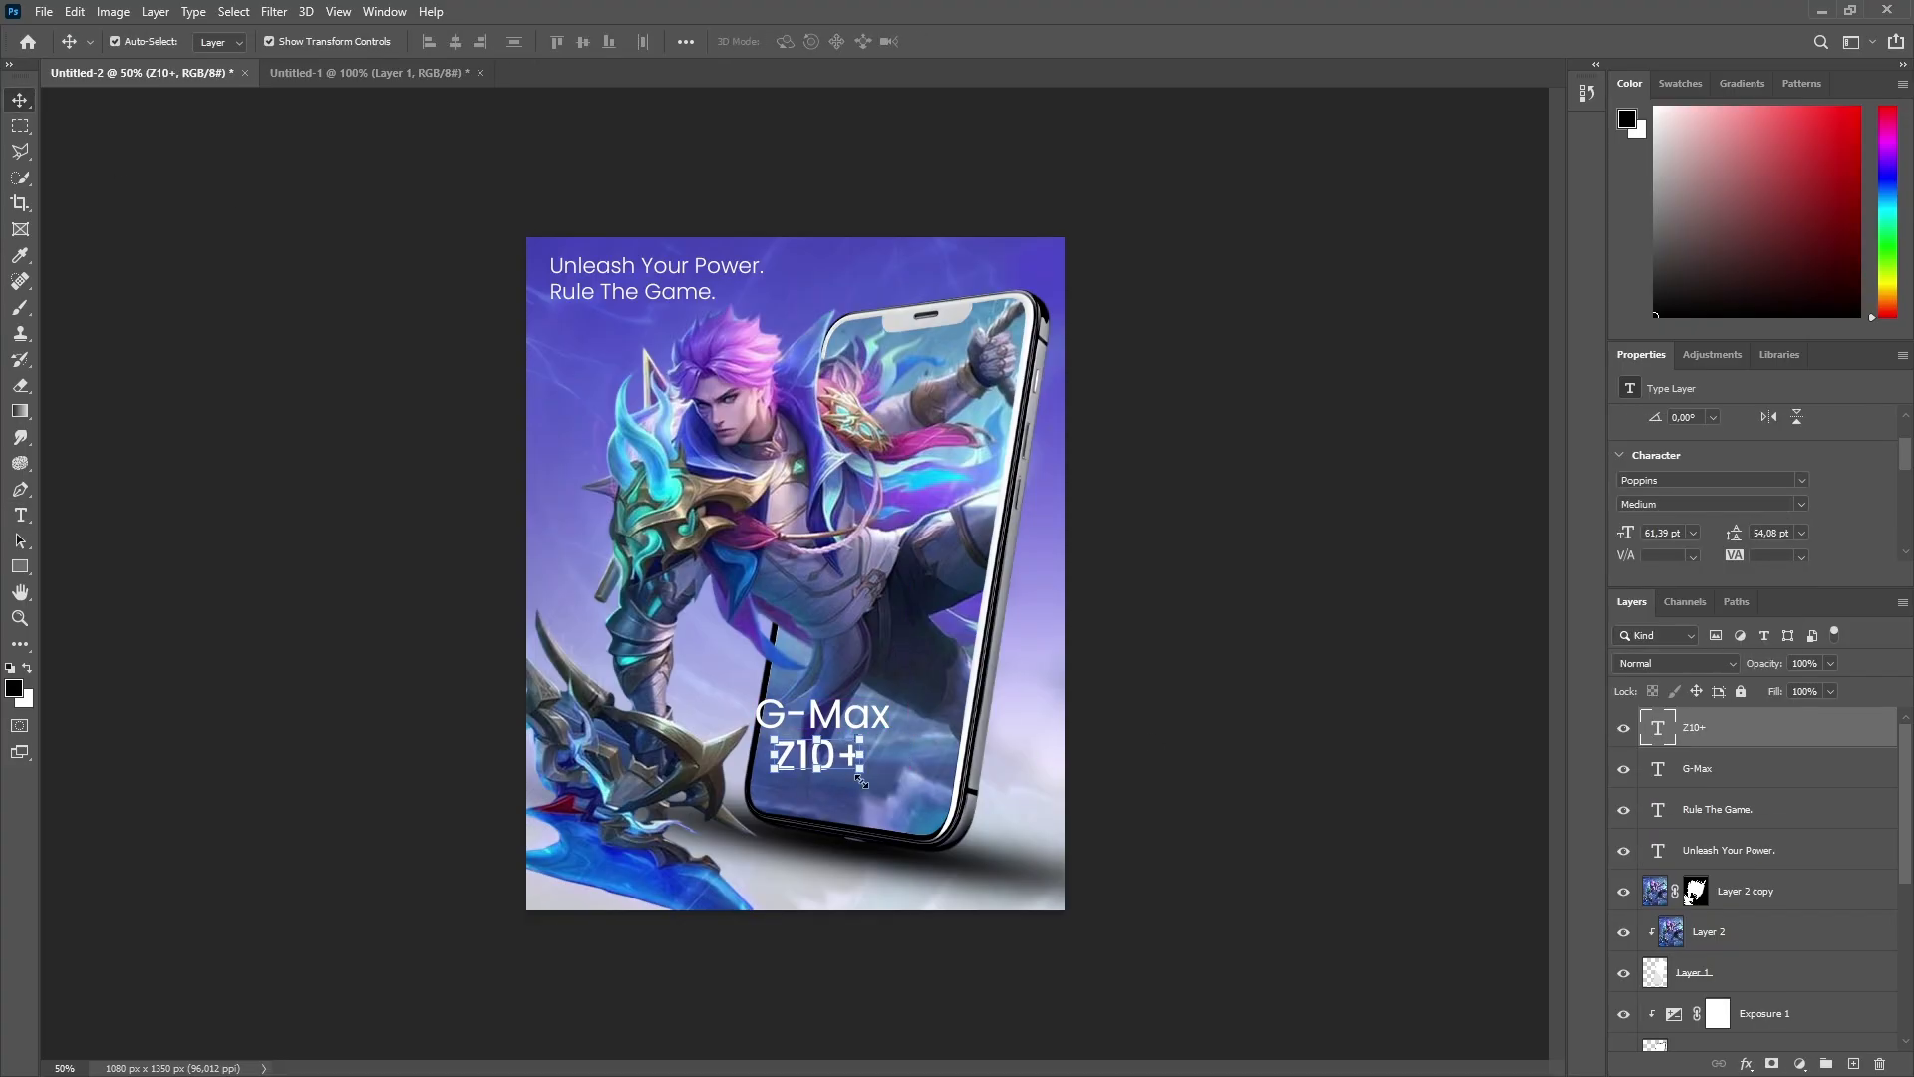
pyautogui.hotkey('ctrl', 't')
pyautogui.moveTo(864, 775); pyautogui.dragTo(1026, 896)
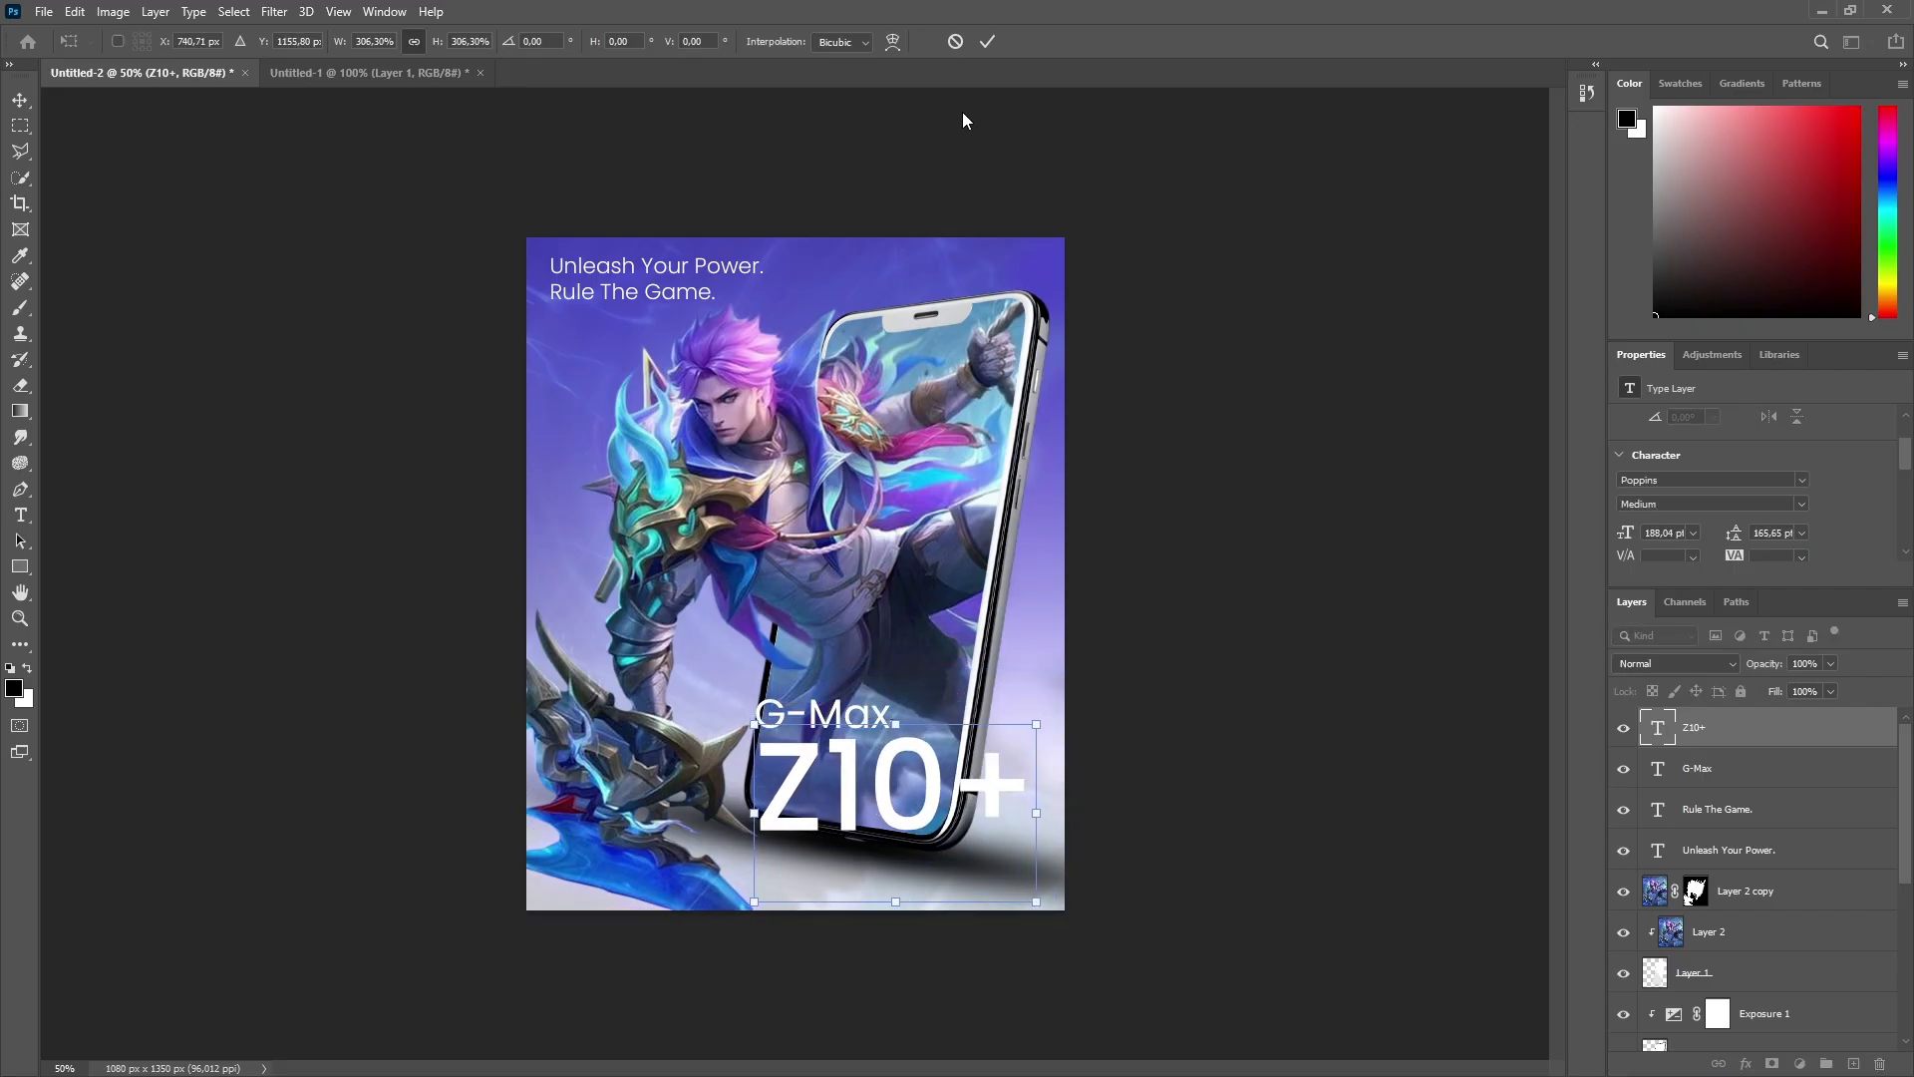
pyautogui.click(987, 41)
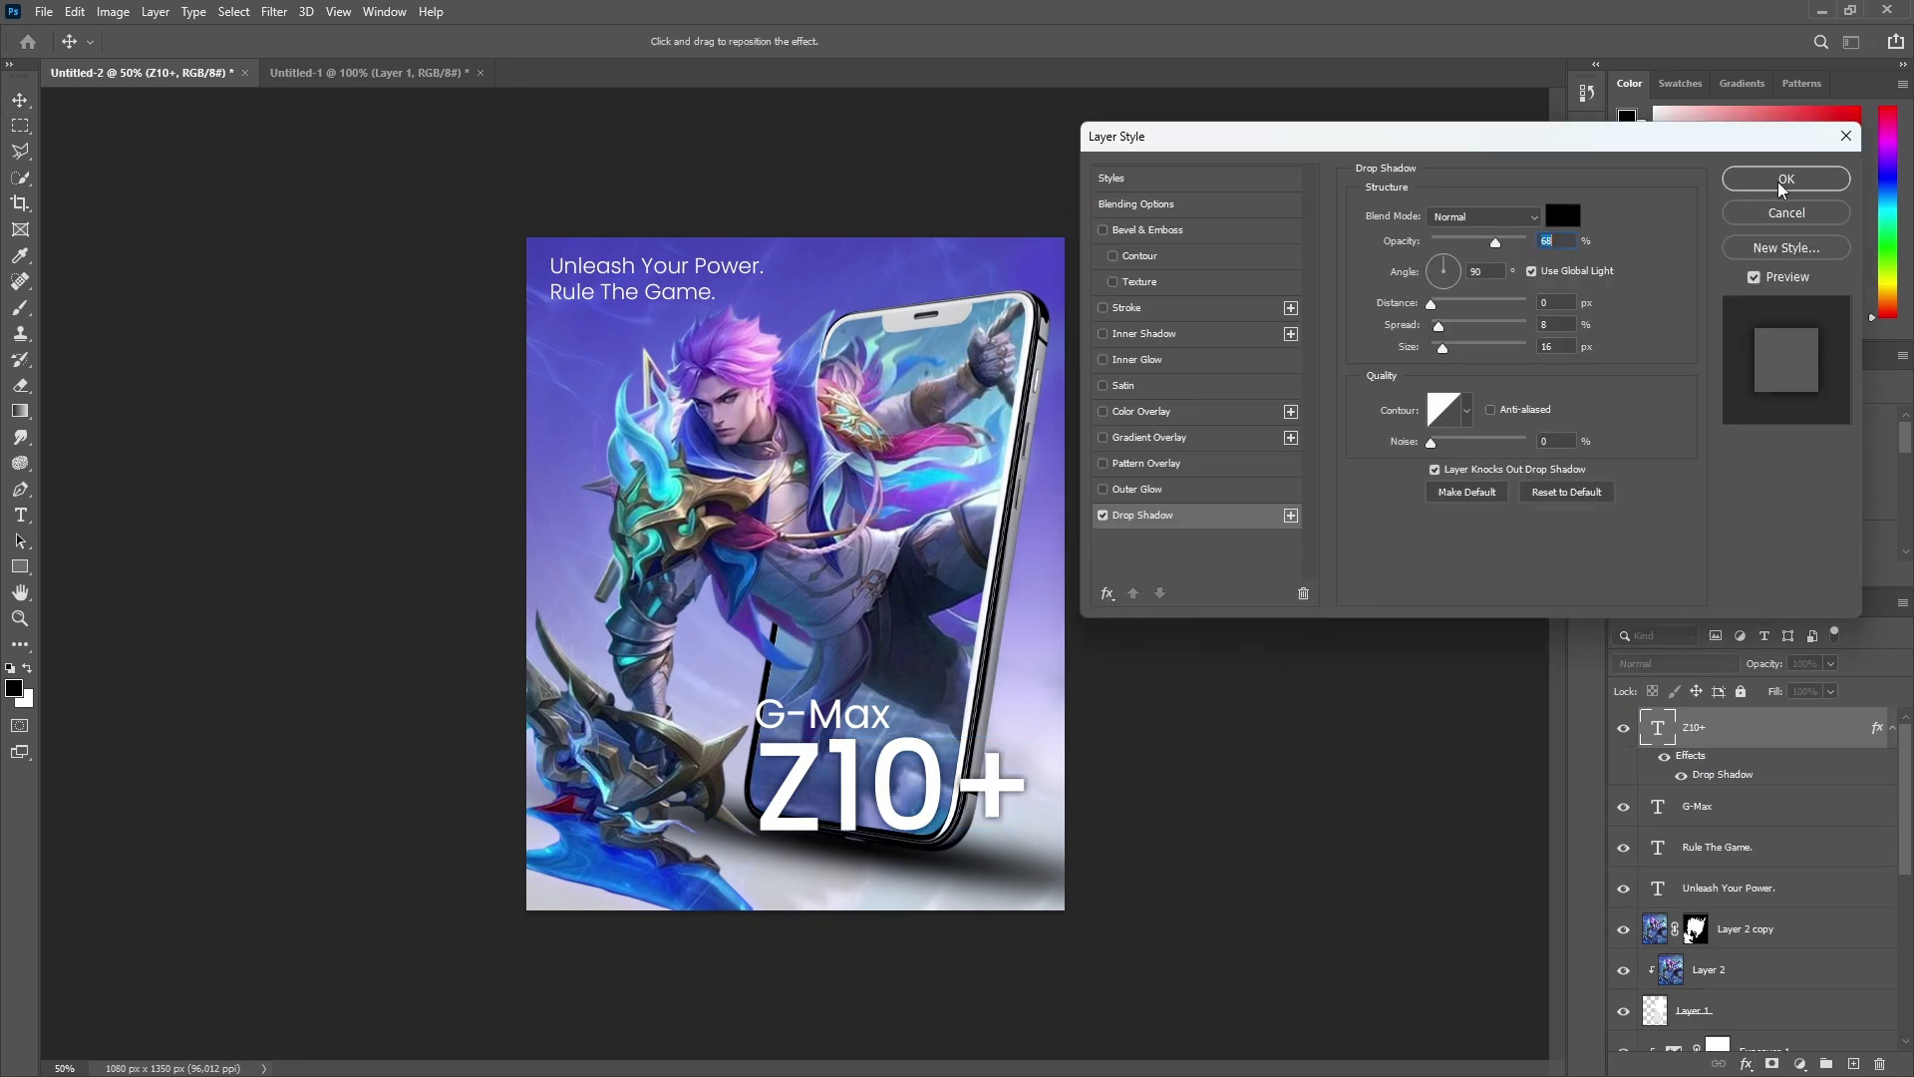
# Step: Apply a black drop shadow to the Z10+ text with 0 px distance, 13% spread and 16 px size
pyautogui.moveTo(1507, 244); pyautogui.dragTo(1508, 250)
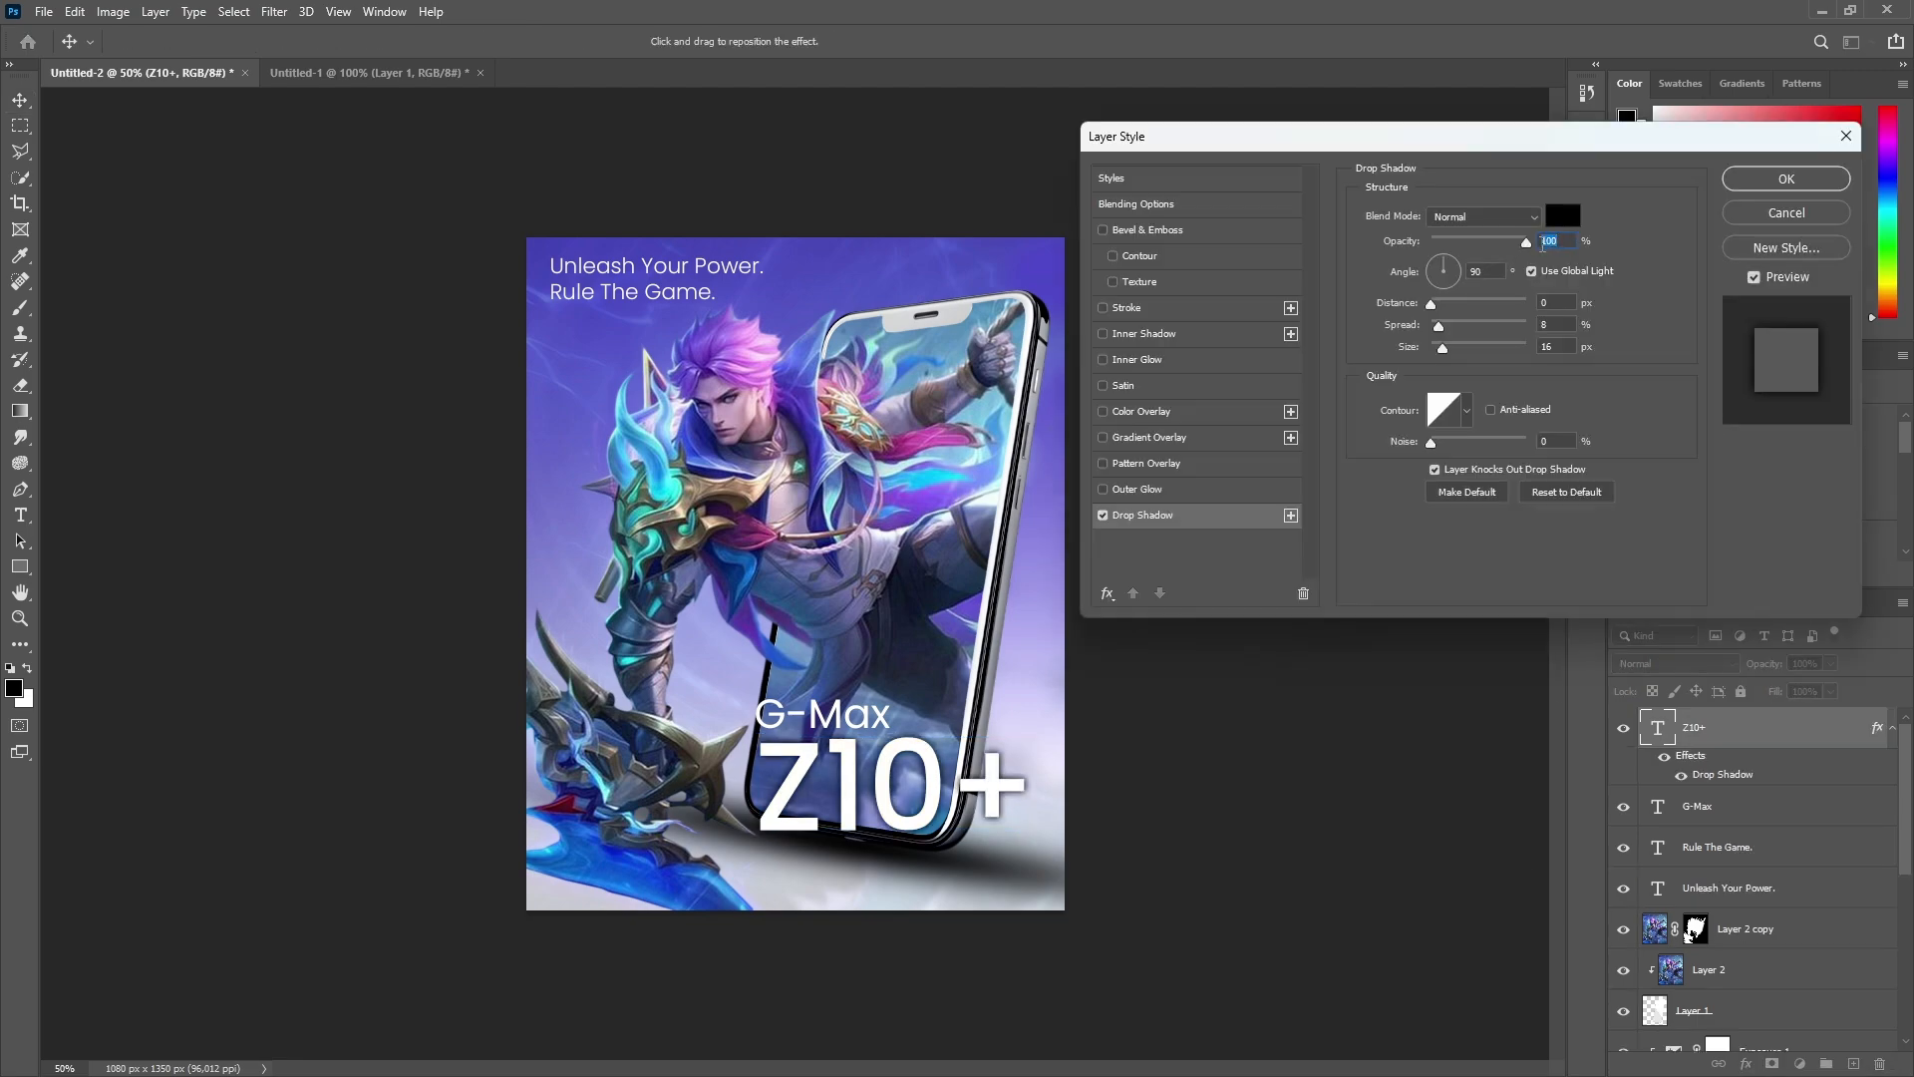
pyautogui.moveTo(1440, 328); pyautogui.dragTo(1443, 329)
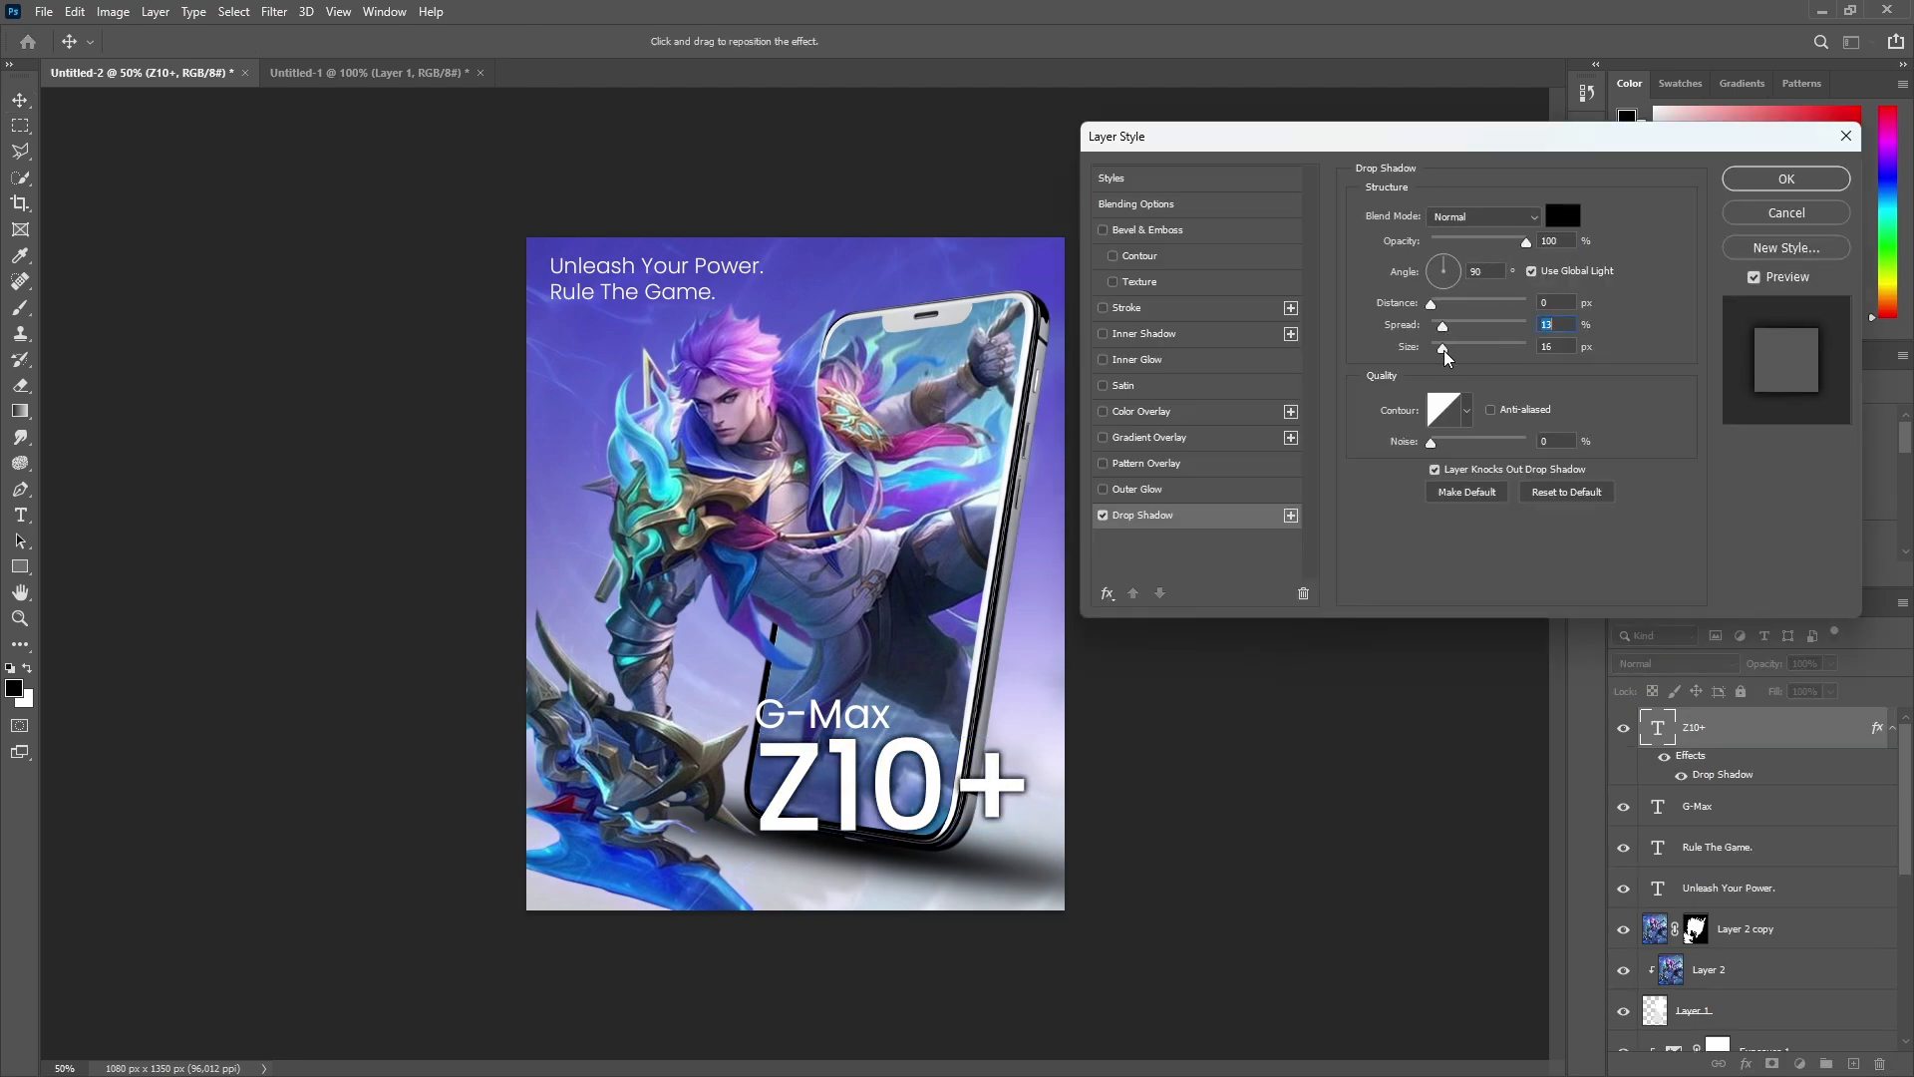
pyautogui.moveTo(1525, 242); pyautogui.dragTo(1495, 246)
pyautogui.click(1759, 186)
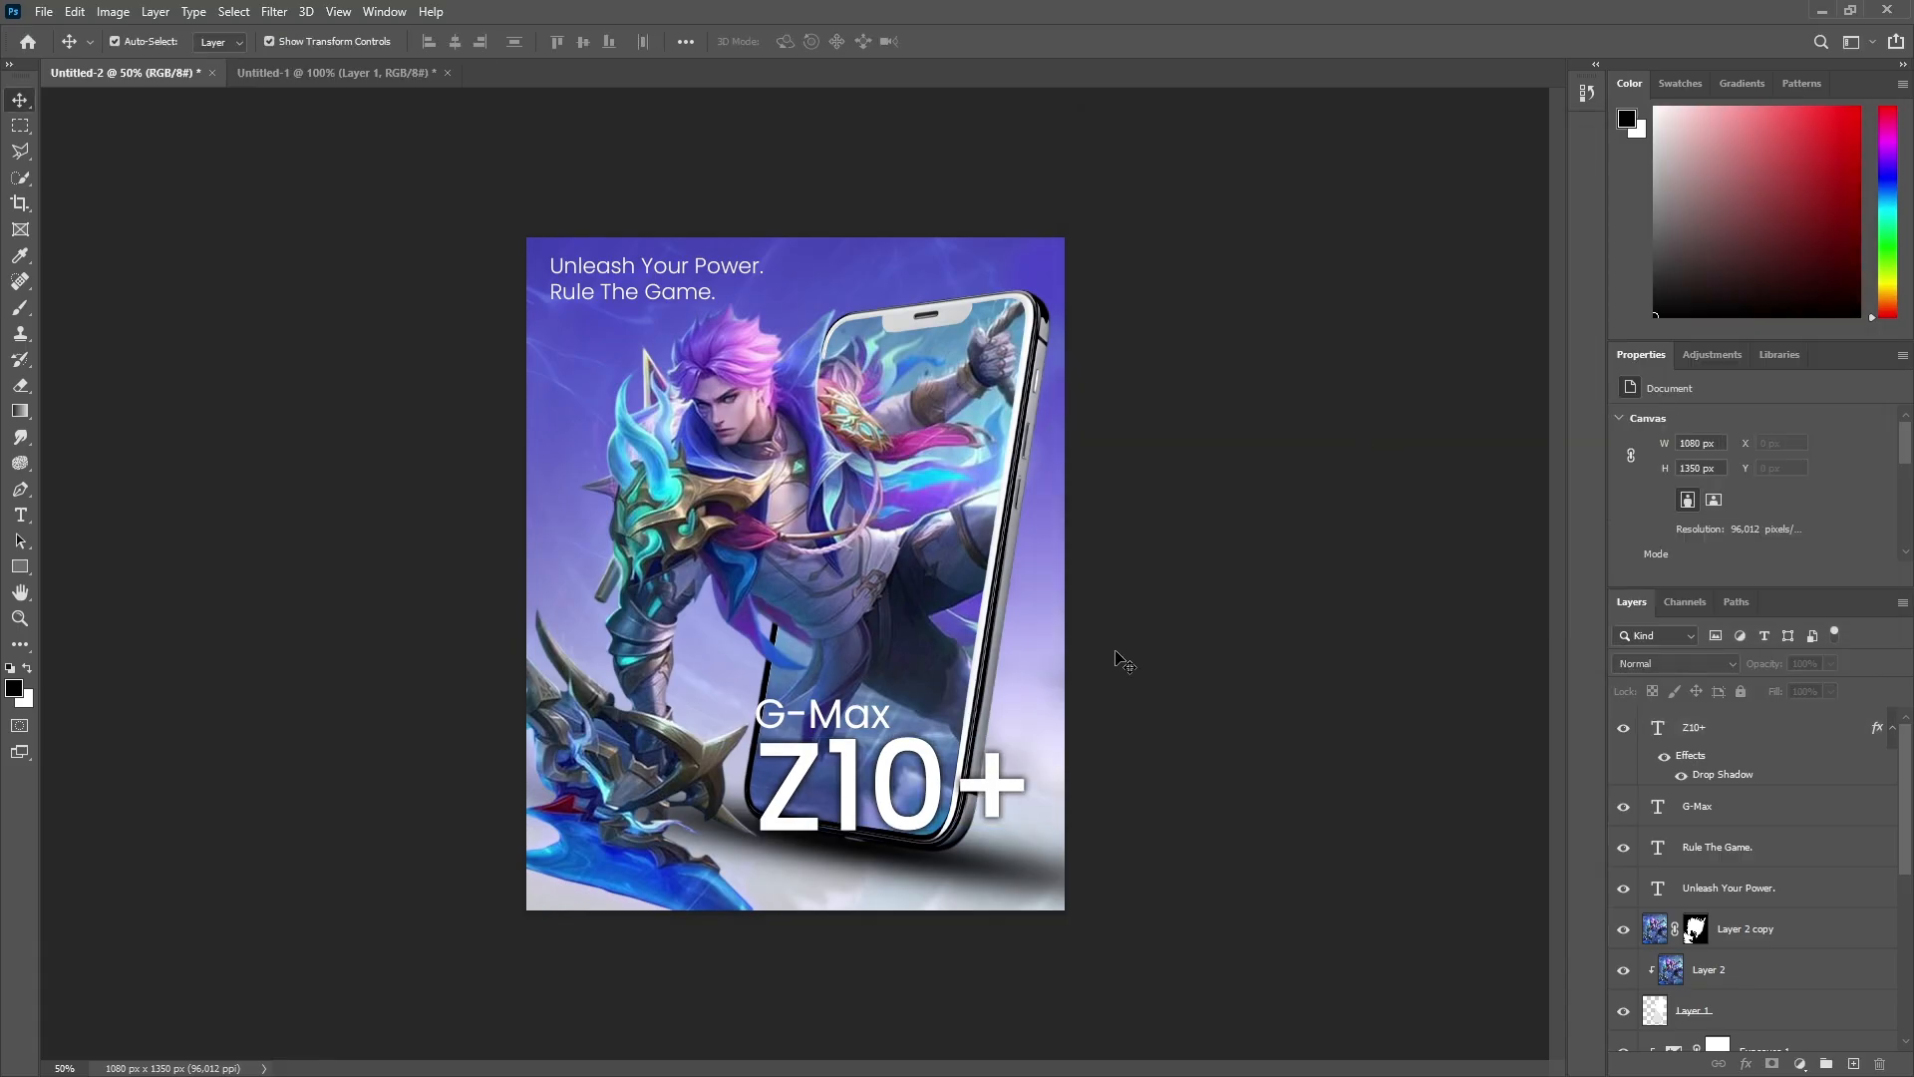
# Step: Apply a drop shadow to the G-Max text with 77% opacity, 0 px distance, 13% spread and 16 px size
pyautogui.click(869, 724)
pyautogui.click(1746, 1064)
pyautogui.click(1767, 1055)
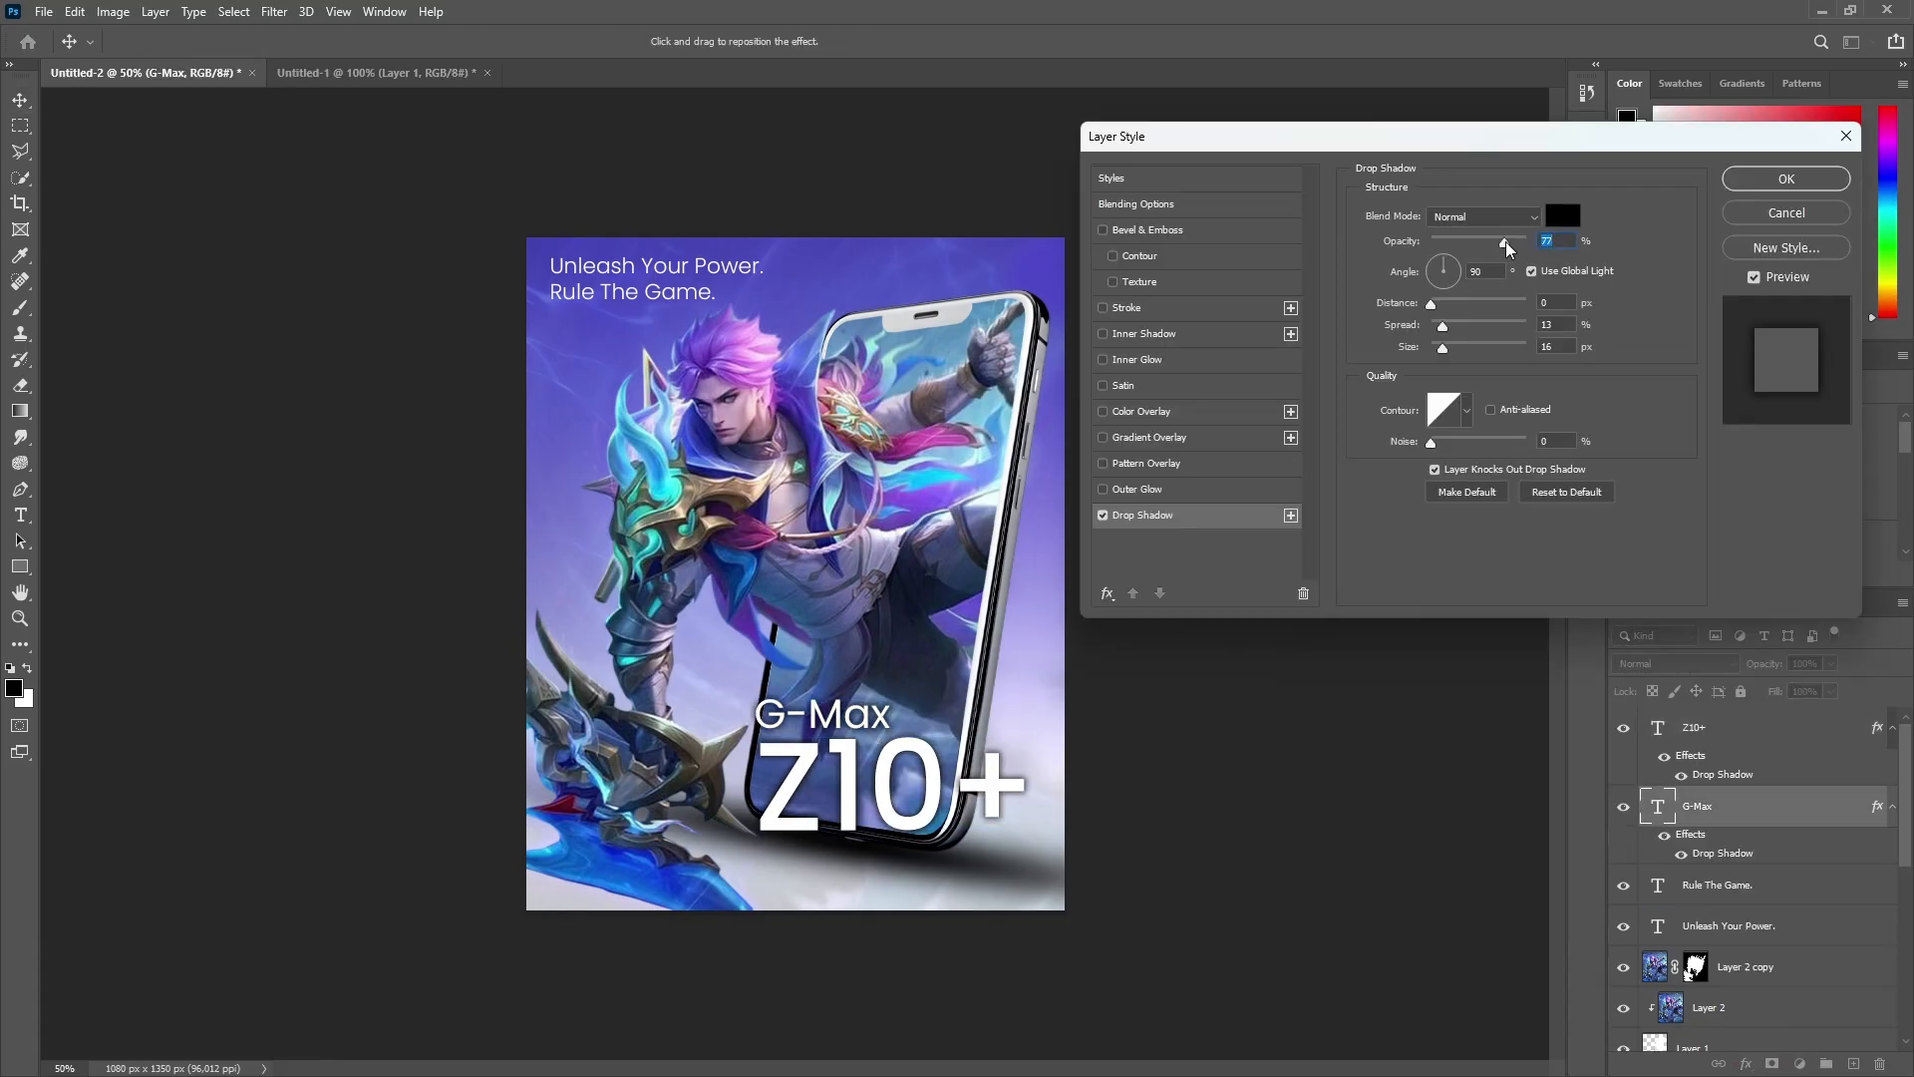
pyautogui.click(1787, 179)
# Step: Edit the Z10+ text's drop shadow and set its opacity to 100%
pyautogui.click(1715, 727)
pyautogui.doubleClick(1723, 773)
pyautogui.moveTo(1495, 242); pyautogui.dragTo(1578, 262)
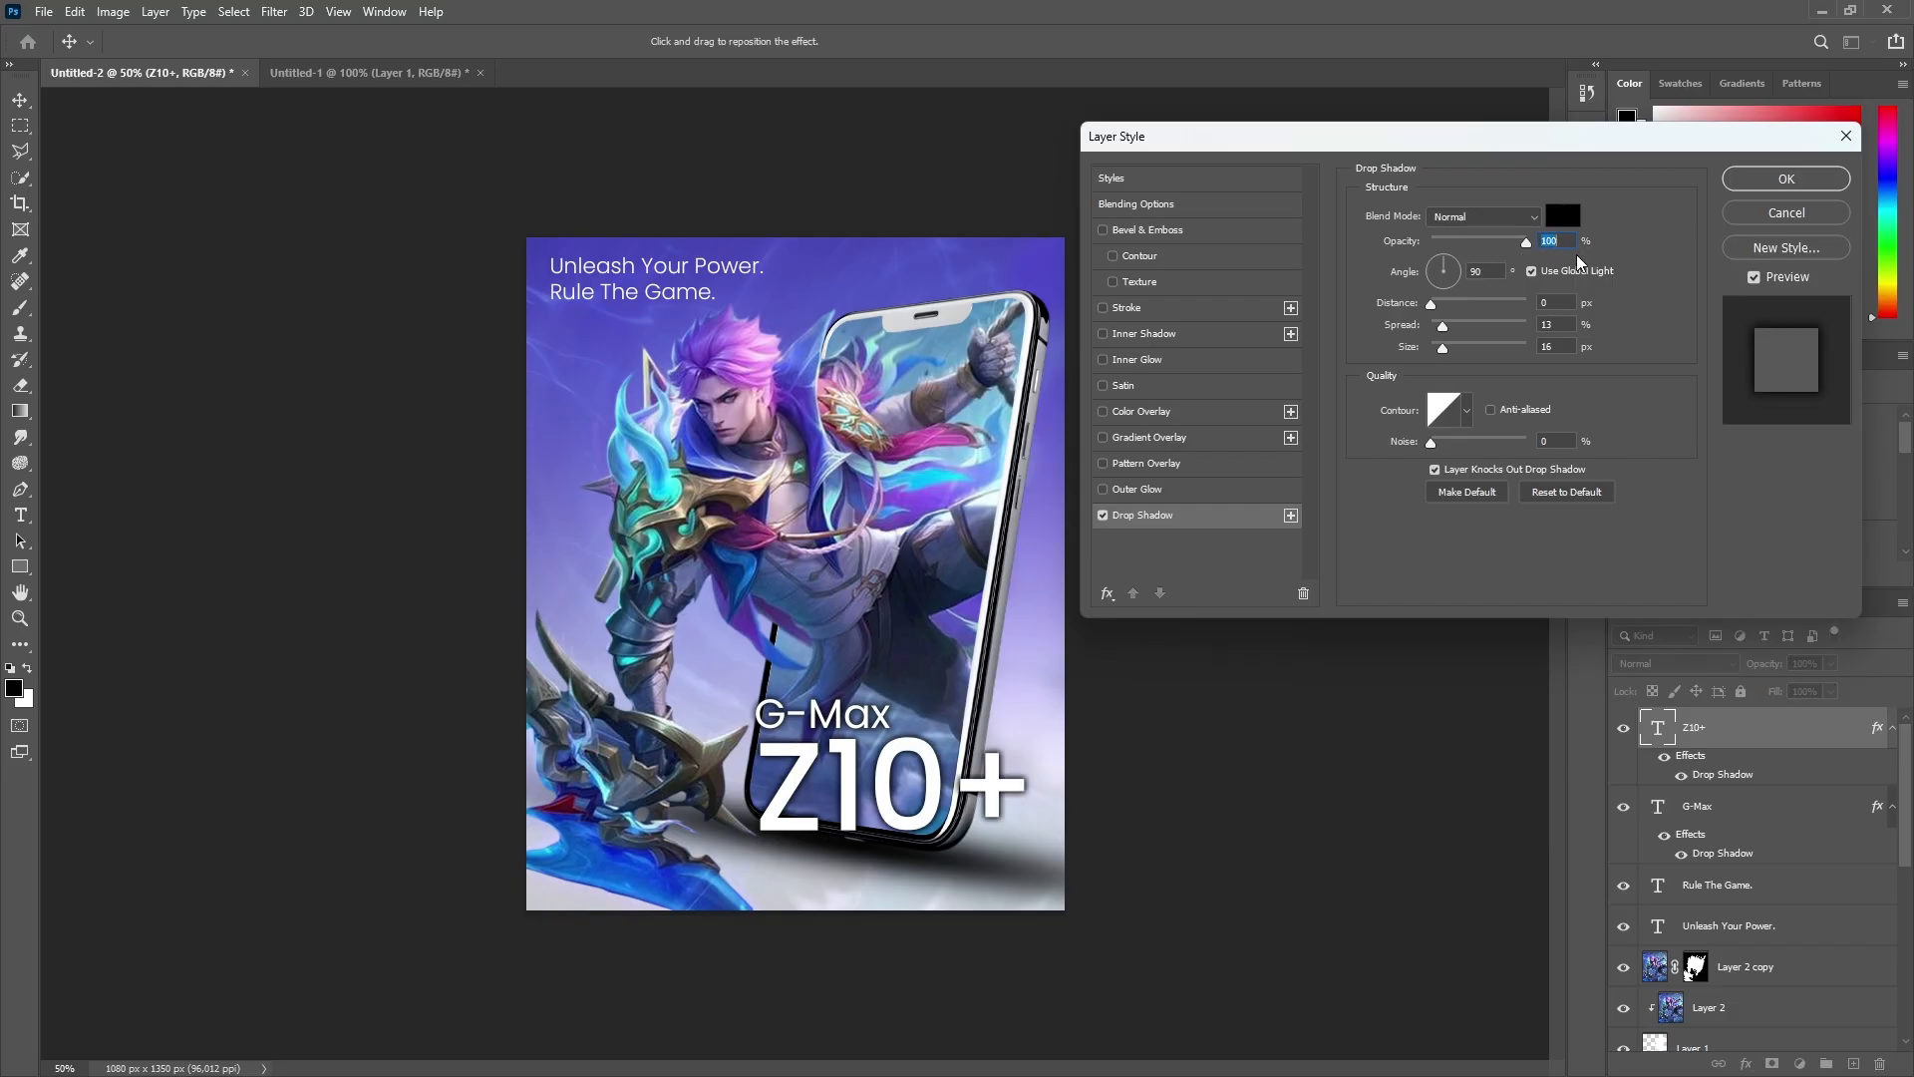
pyautogui.moveTo(1453, 337); pyautogui.dragTo(1454, 339)
pyautogui.press('Return')
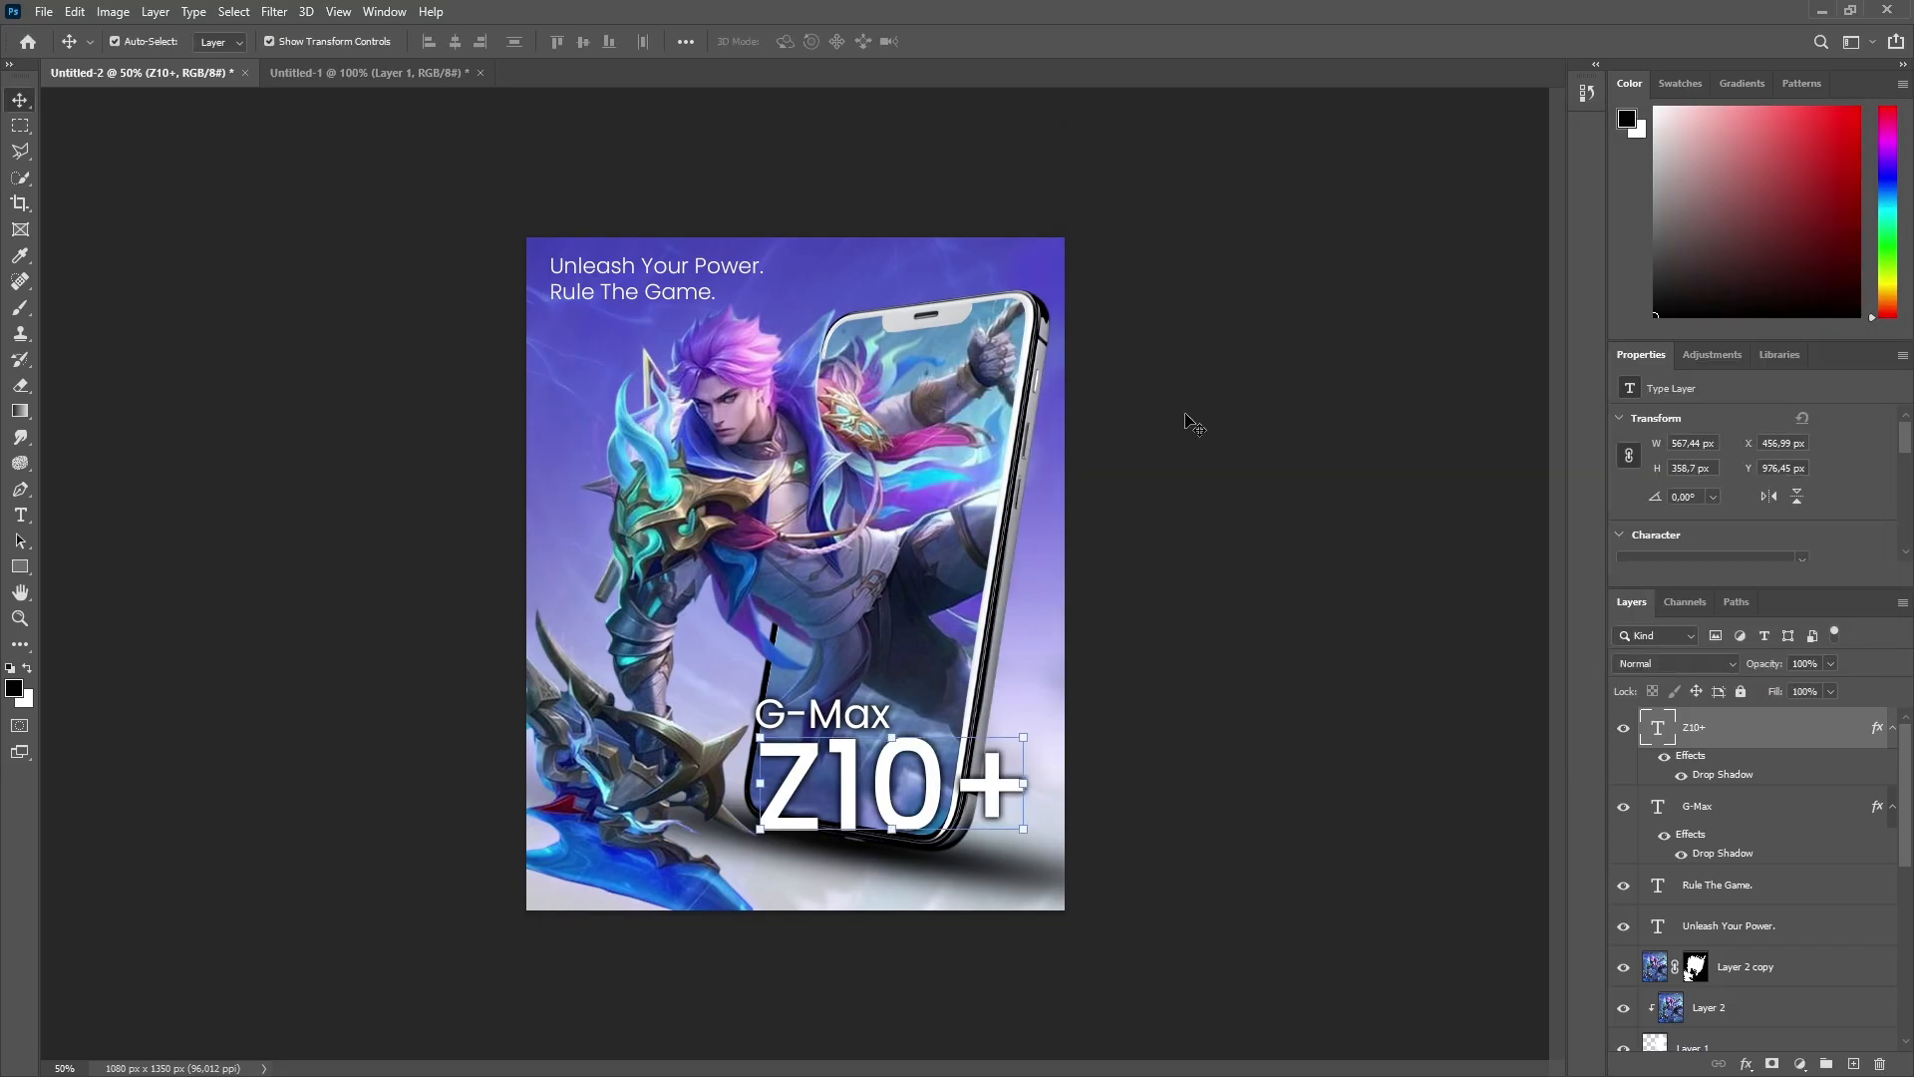